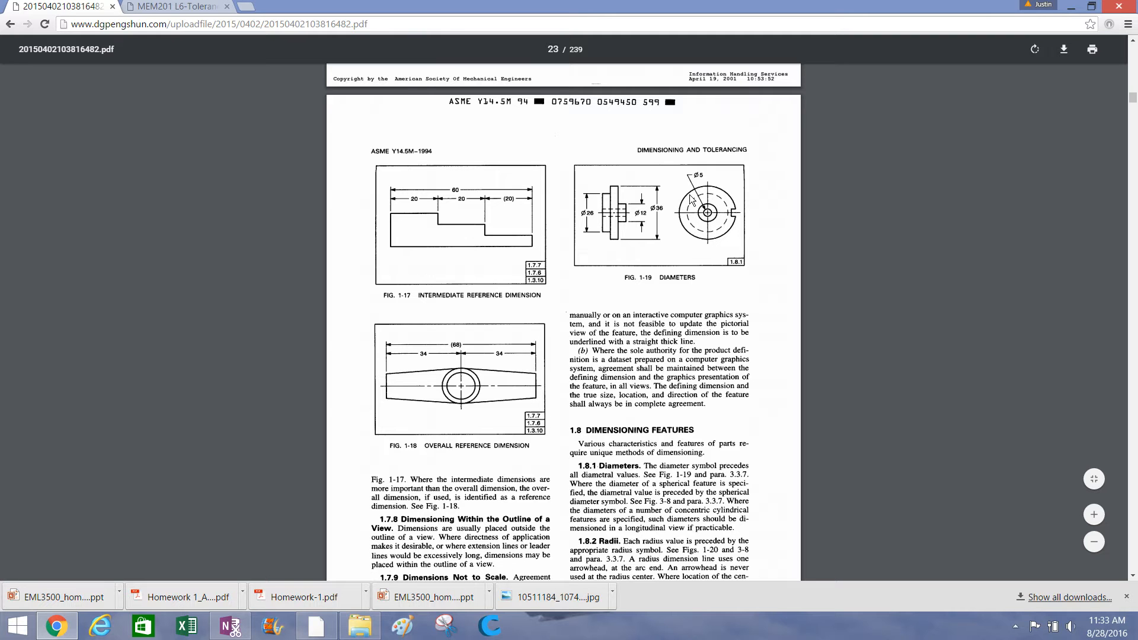
Look through the ASME Y14.5M standard's pages on dimensioning, tolerancing and datum referencing, including its opening pages.
scroll(586, 267, "down", 20)
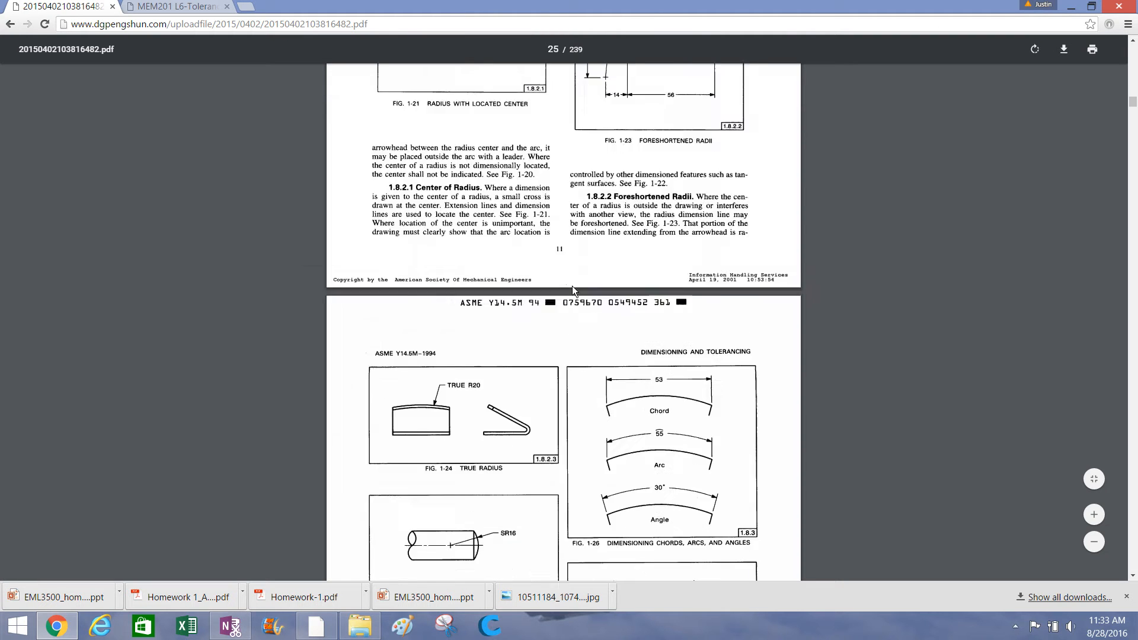
scroll(580, 284, "down", 20)
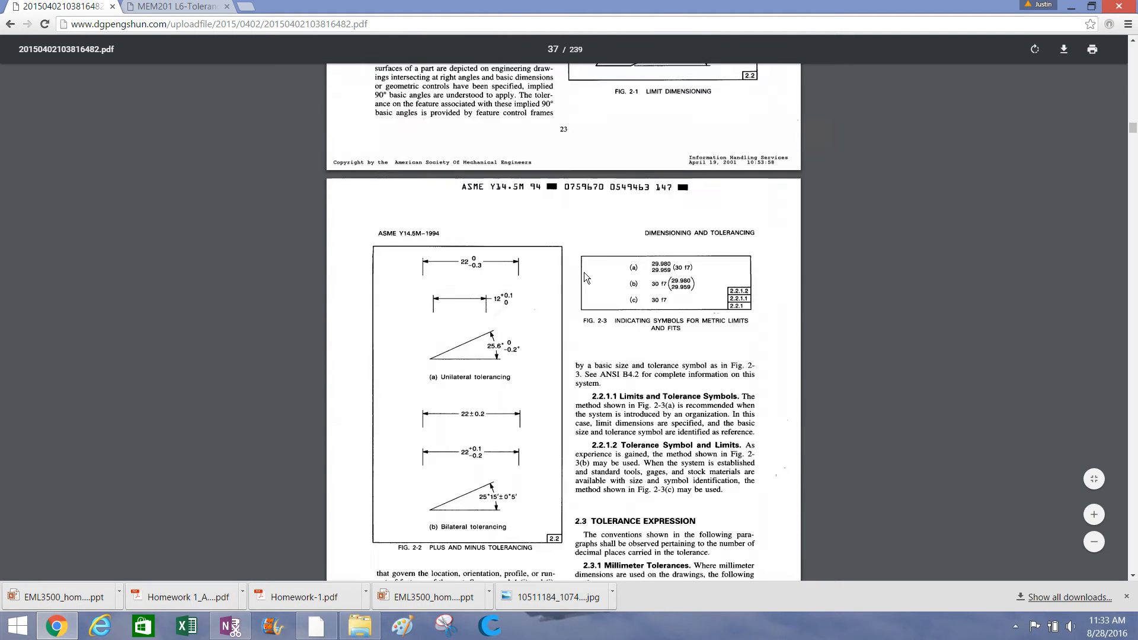
scroll(585, 274, "down", 20)
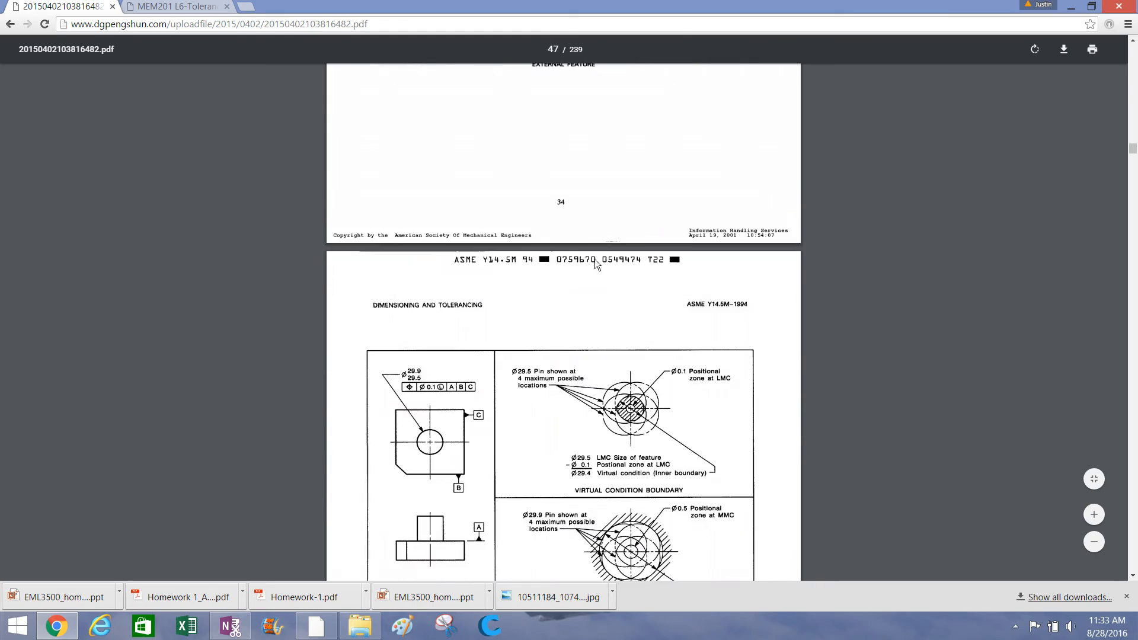
scroll(596, 264, "down", 20)
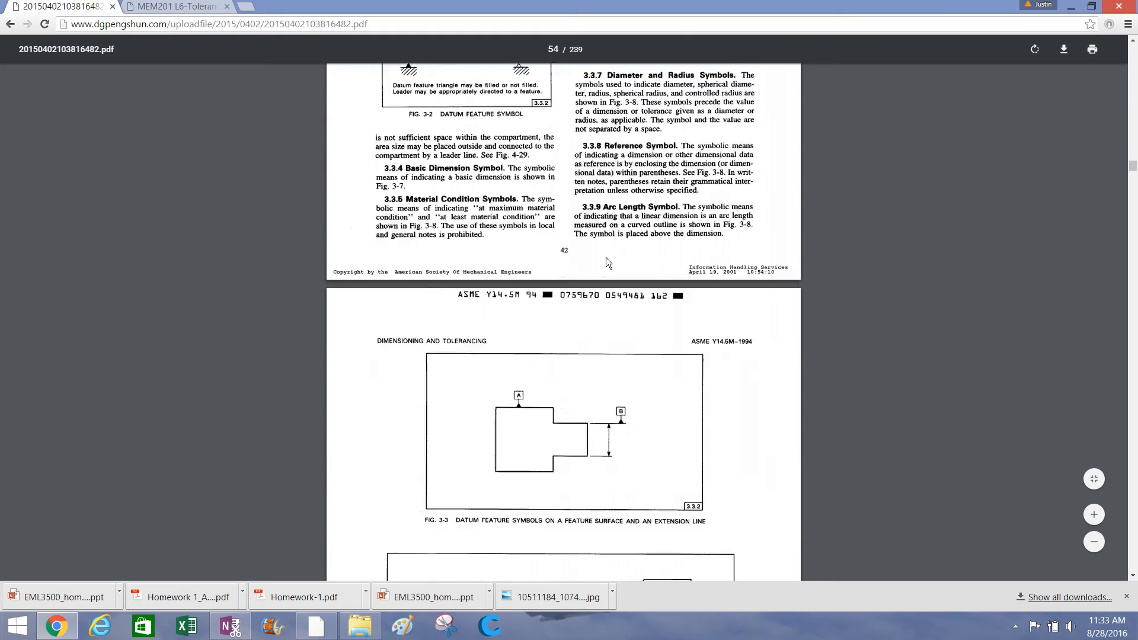
scroll(613, 261, "down", 20)
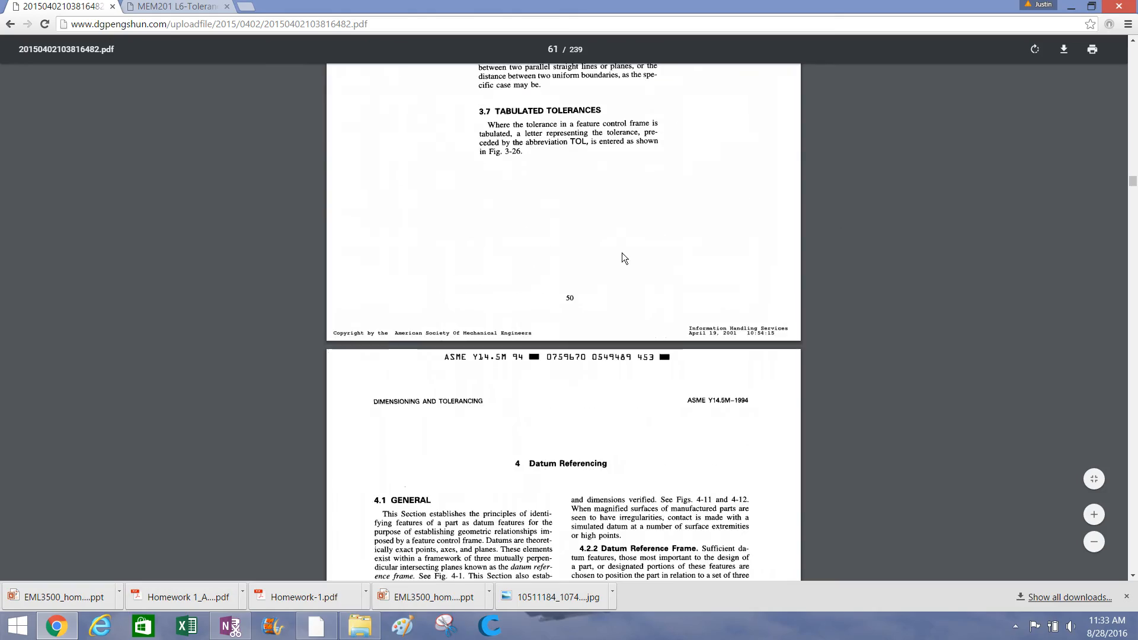
left_click_drag(1133, 181, 1133, 245)
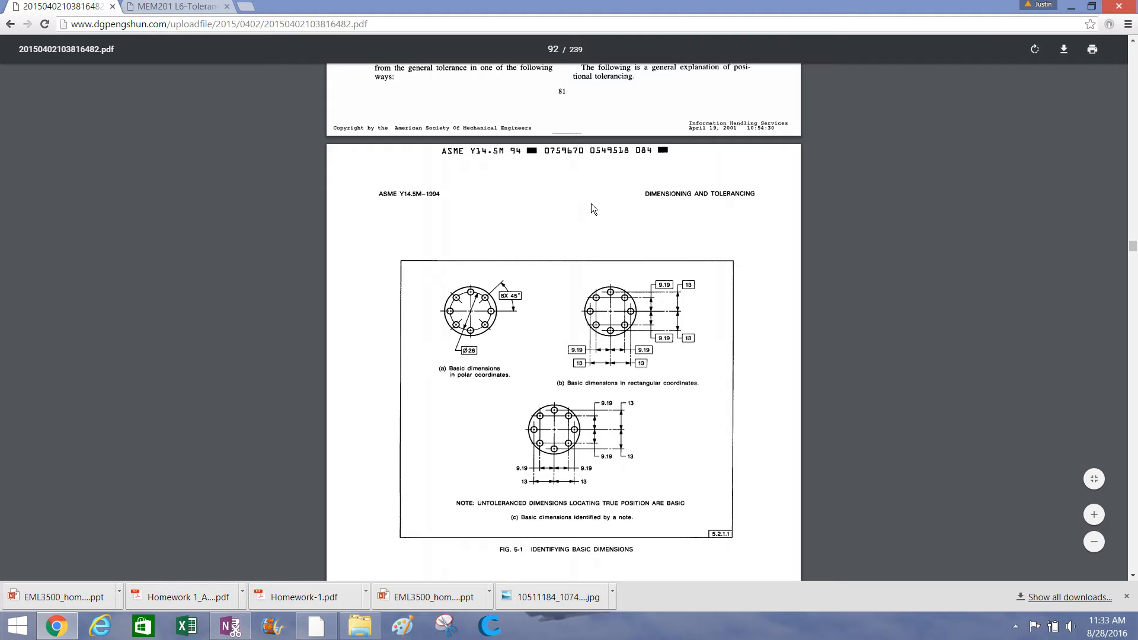
left_click_drag(1133, 248, 1134, 43)
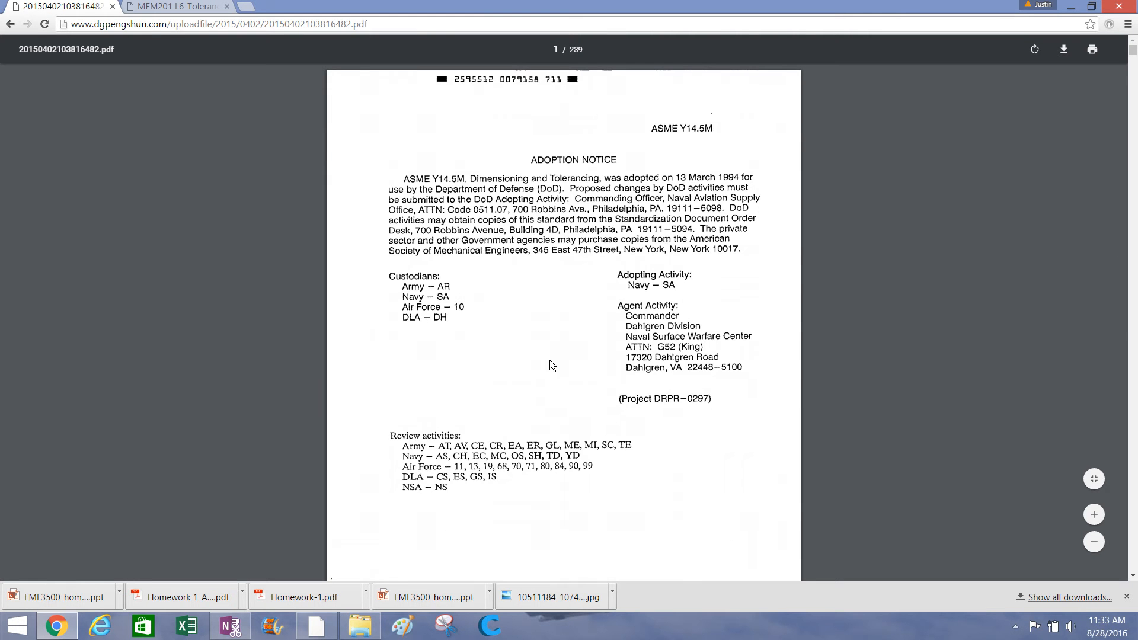
scroll(525, 357, "down", 15)
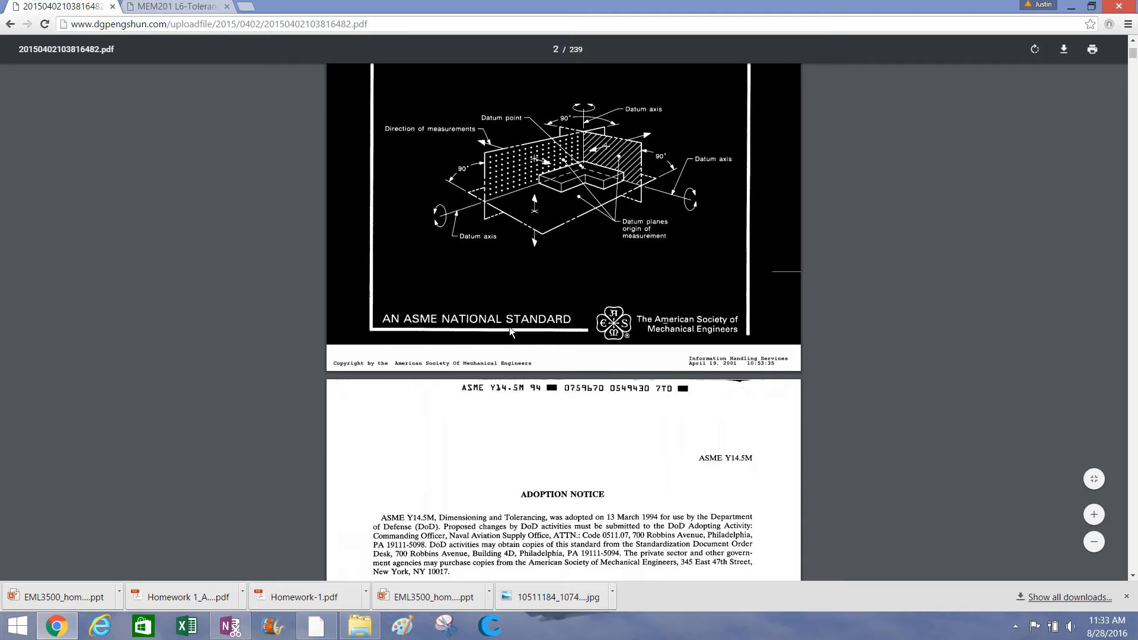
scroll(502, 244, "down", 9)
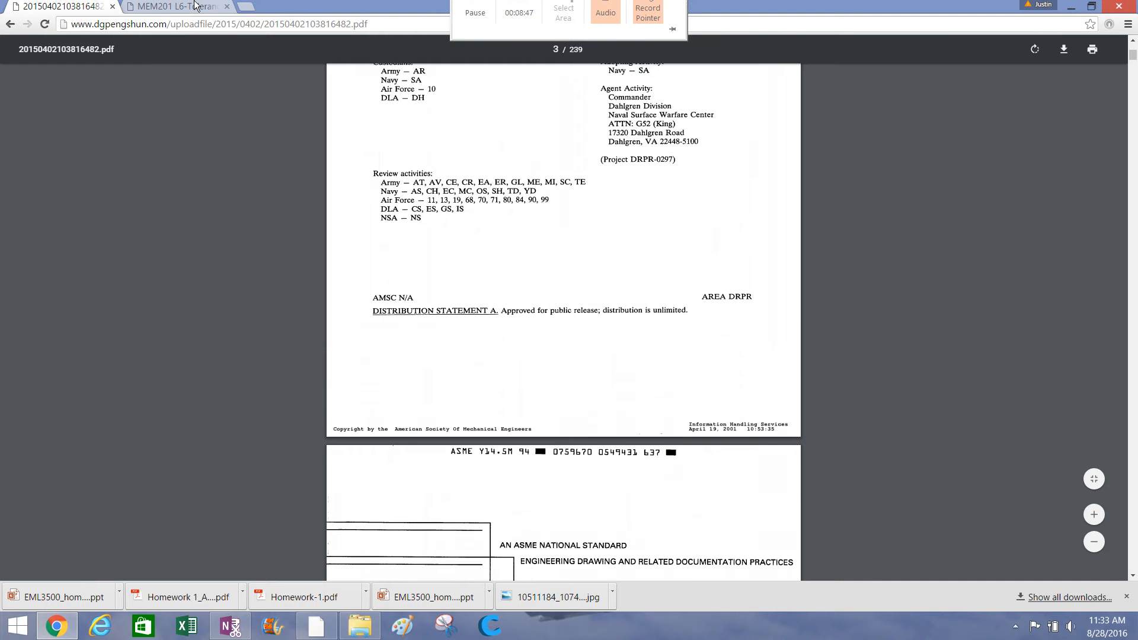
Switch to the MEM201 L6-Tolerance slides and review them from the tolerancing definition through allowance and clearance.
left_click(167, 6)
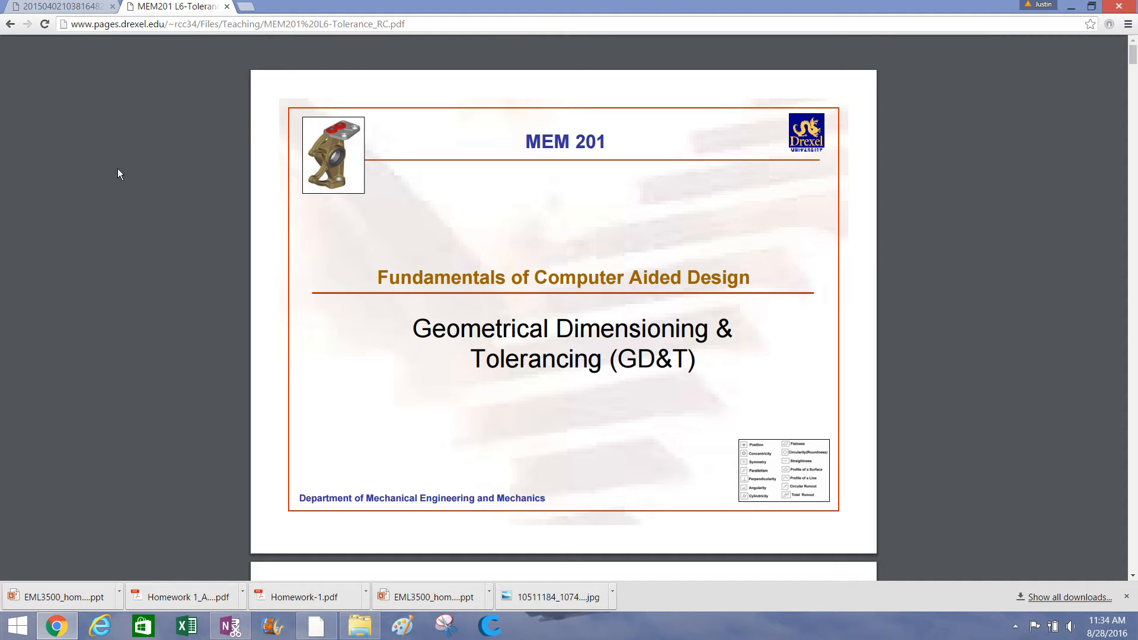
scroll(145, 207, "down", 14)
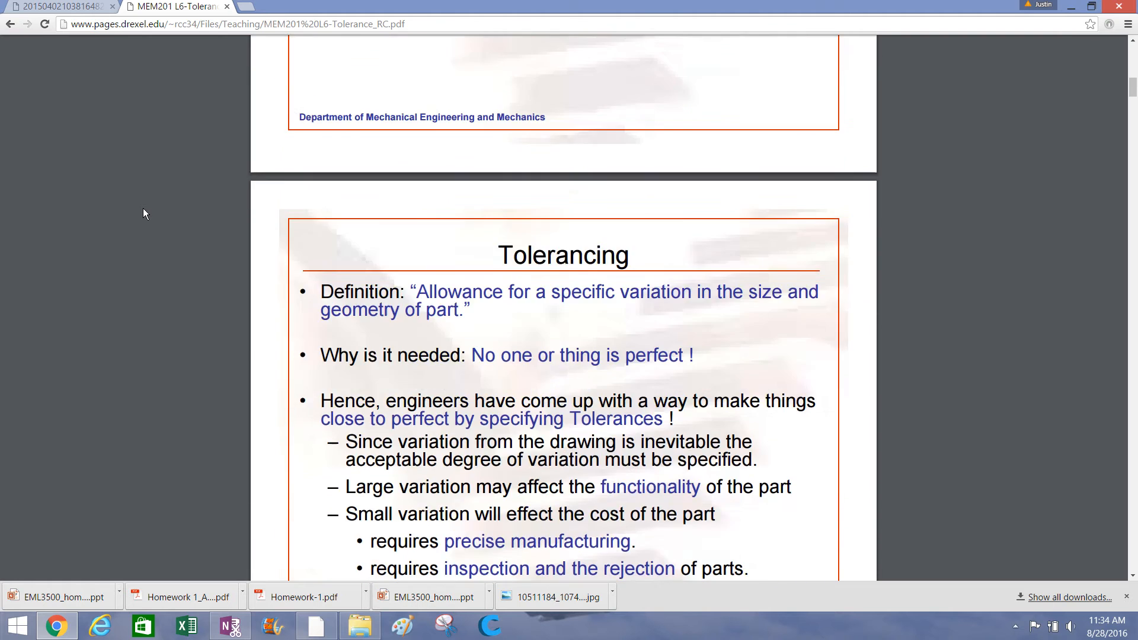
scroll(143, 208, "down", 20)
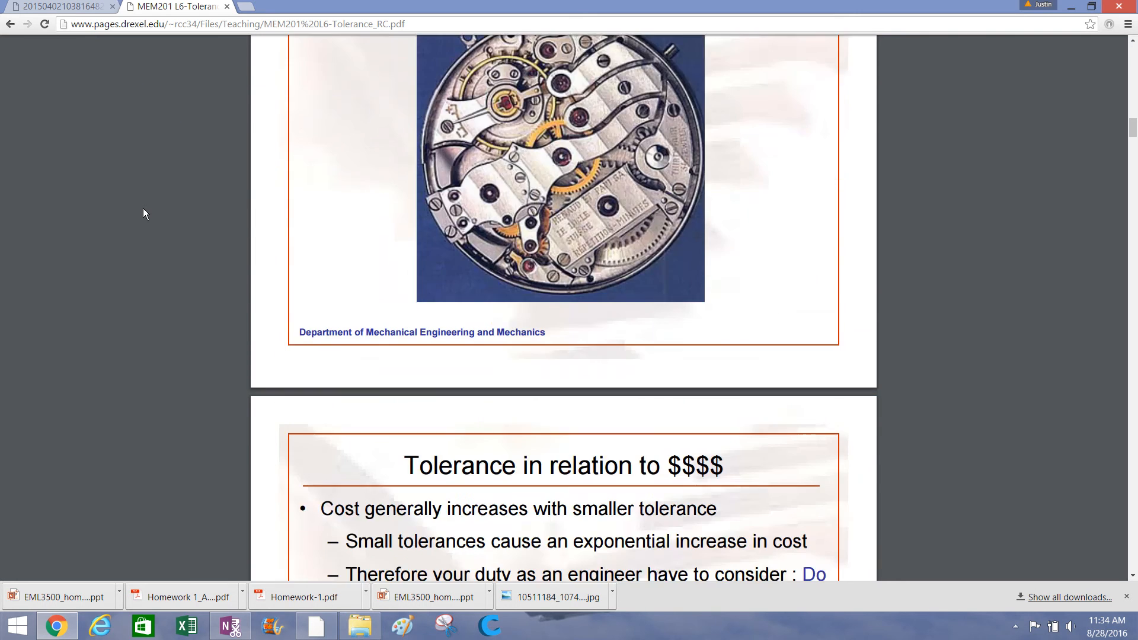
scroll(143, 208, "down", 20)
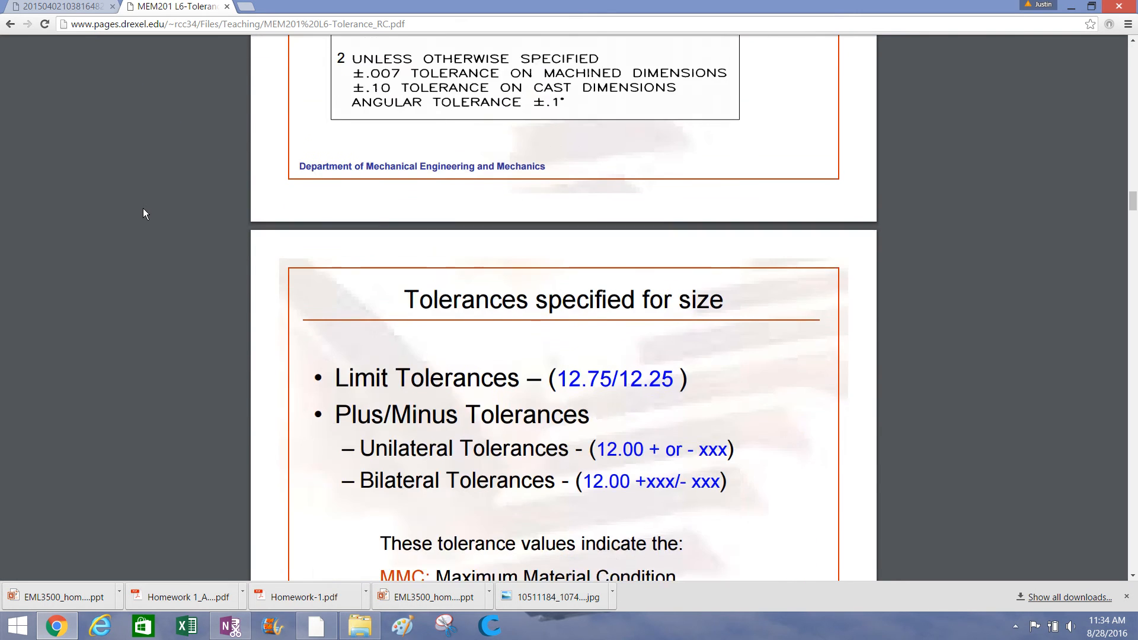
scroll(144, 208, "down", 9)
scroll(143, 208, "down", 6)
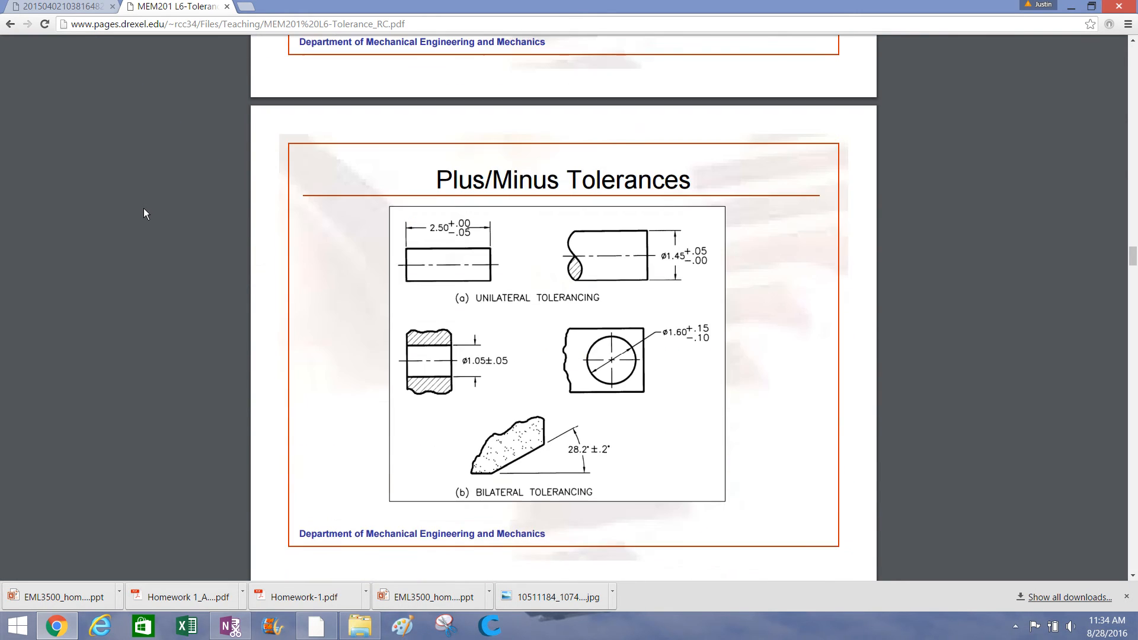
scroll(443, 151, "up", 3)
scroll(363, 218, "down", 12)
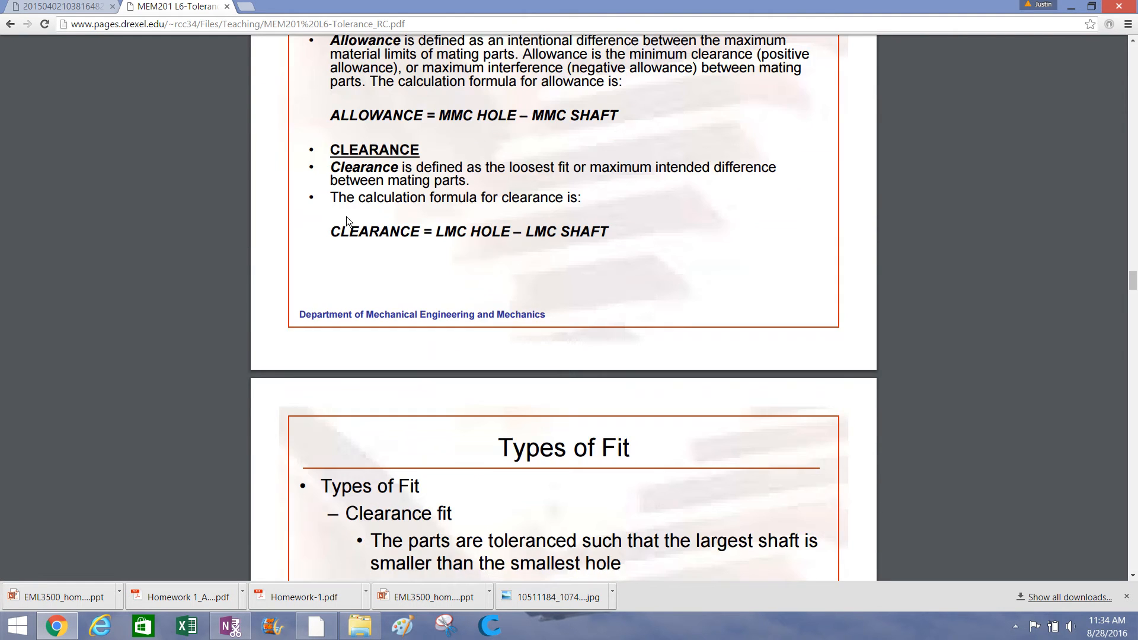
scroll(346, 218, "up", 3)
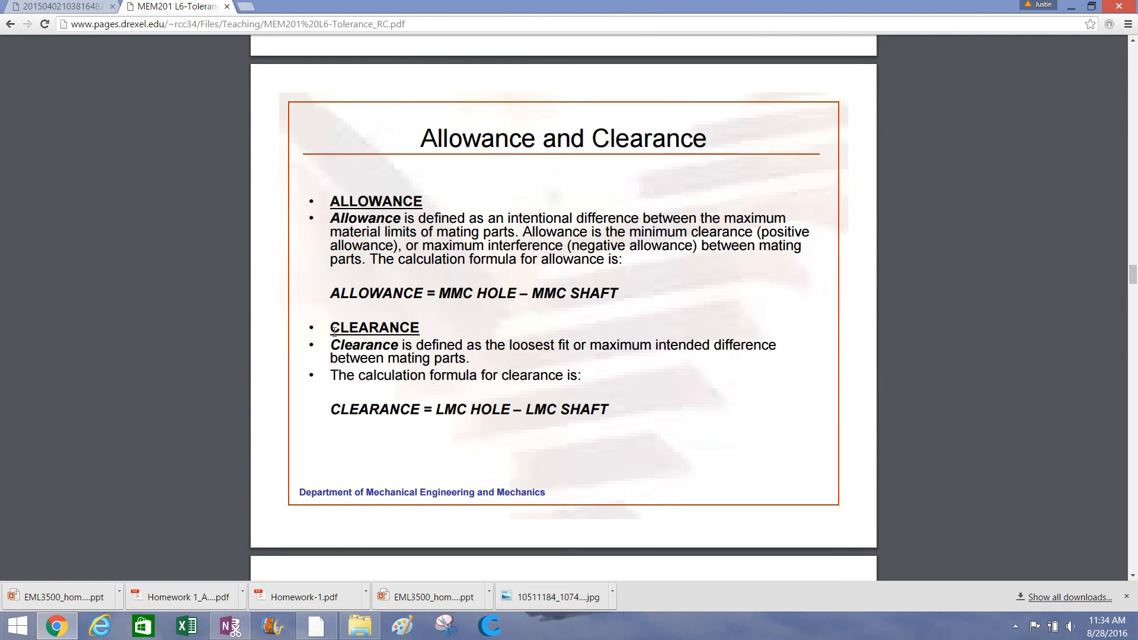
Review the slides on fits, the sample calculation, the GD&T symbol chart and the straightness tolerance of form.
scroll(334, 331, "down", 20)
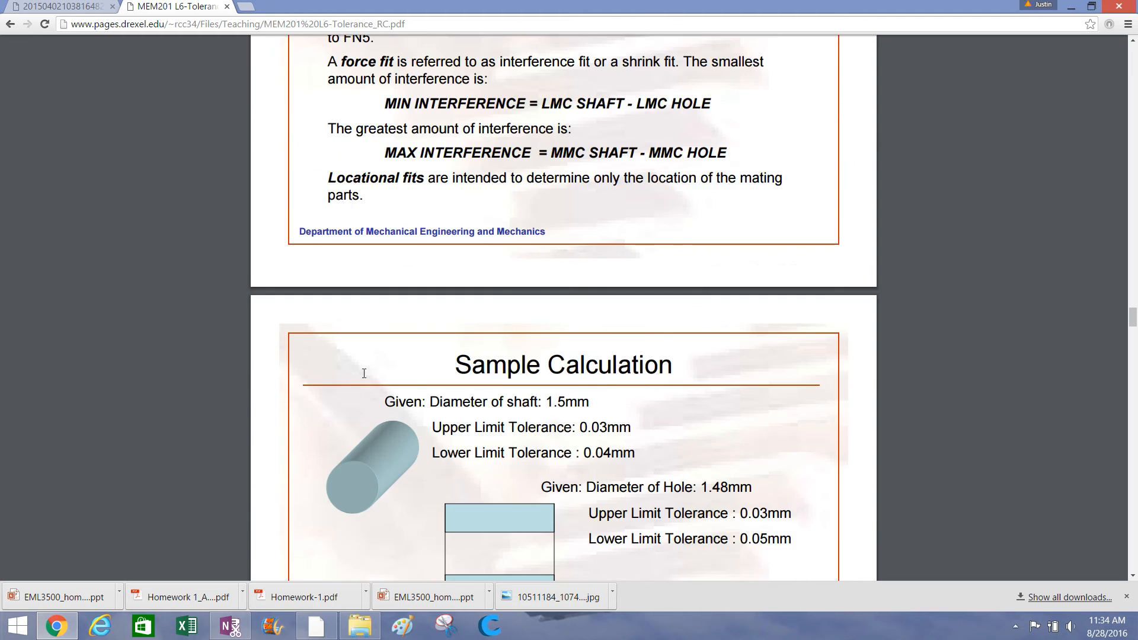
scroll(364, 373, "down", 12)
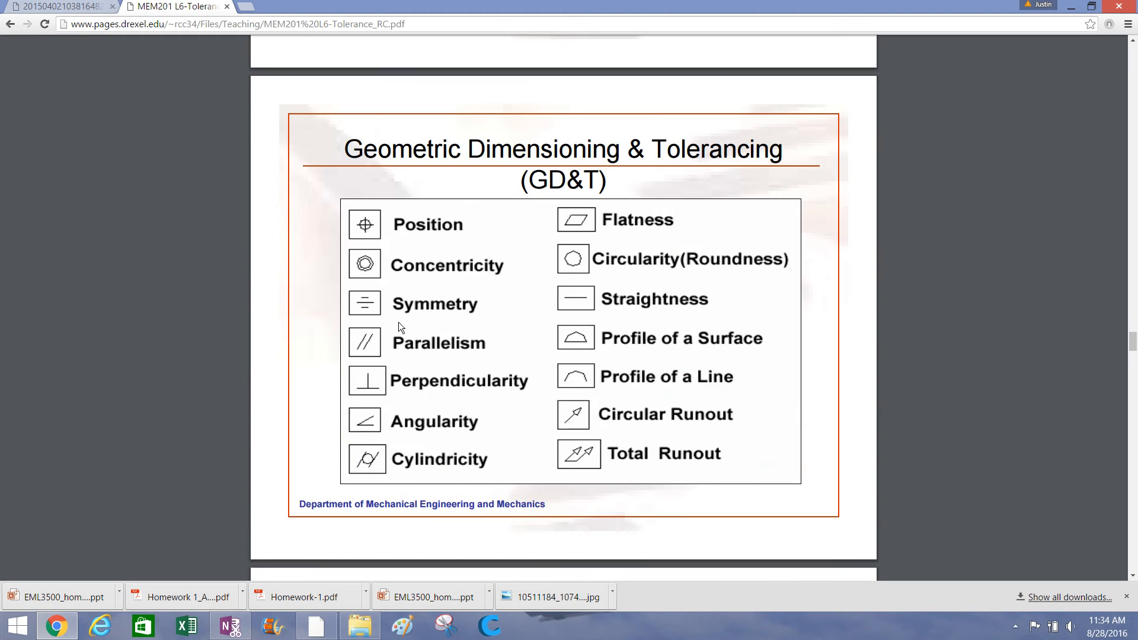
scroll(401, 321, "down", 3)
scroll(424, 244, "up", 3)
scroll(397, 294, "down", 3)
scroll(397, 294, "down", 3)
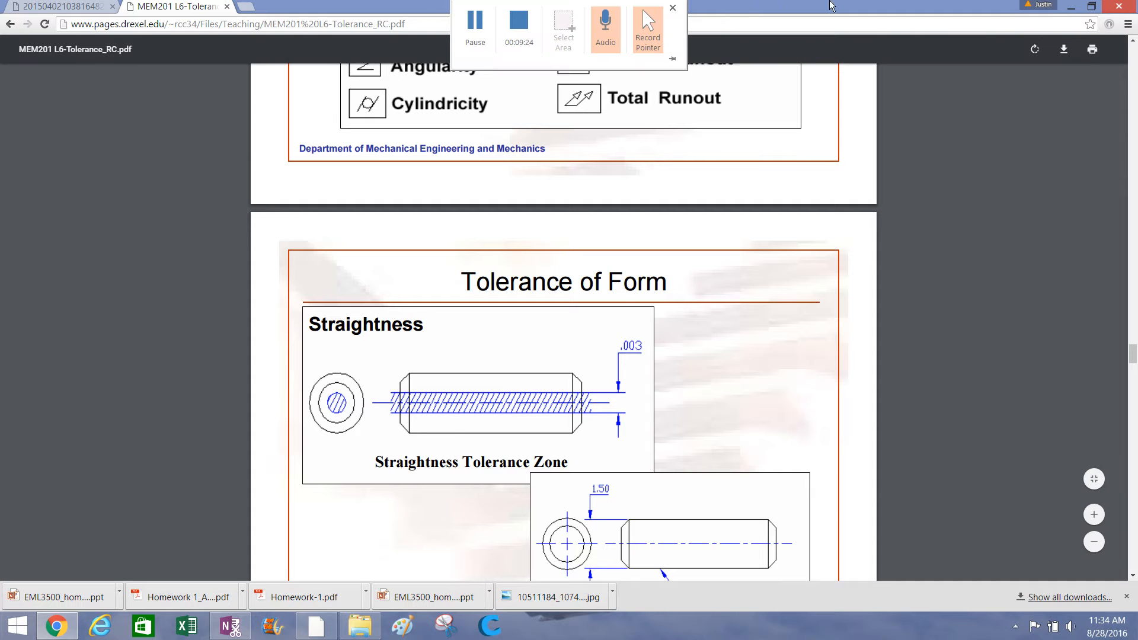
Minimize the browser and the DAY 2 presentation, and open the dAY4 folder on the desktop.
left_click(1070, 7)
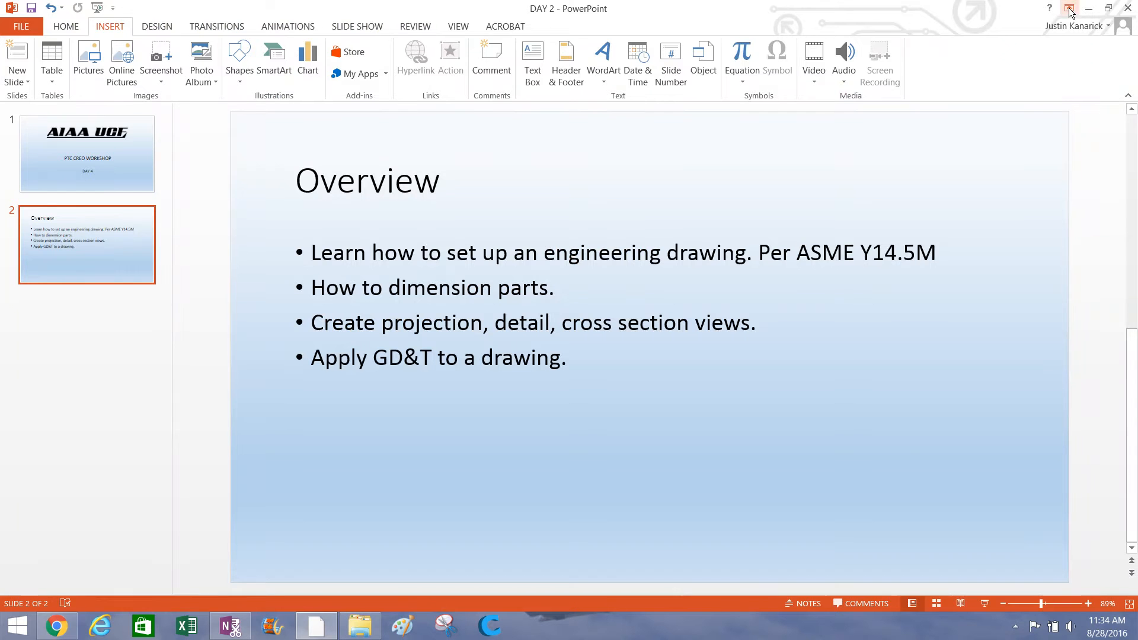
left_click(1089, 8)
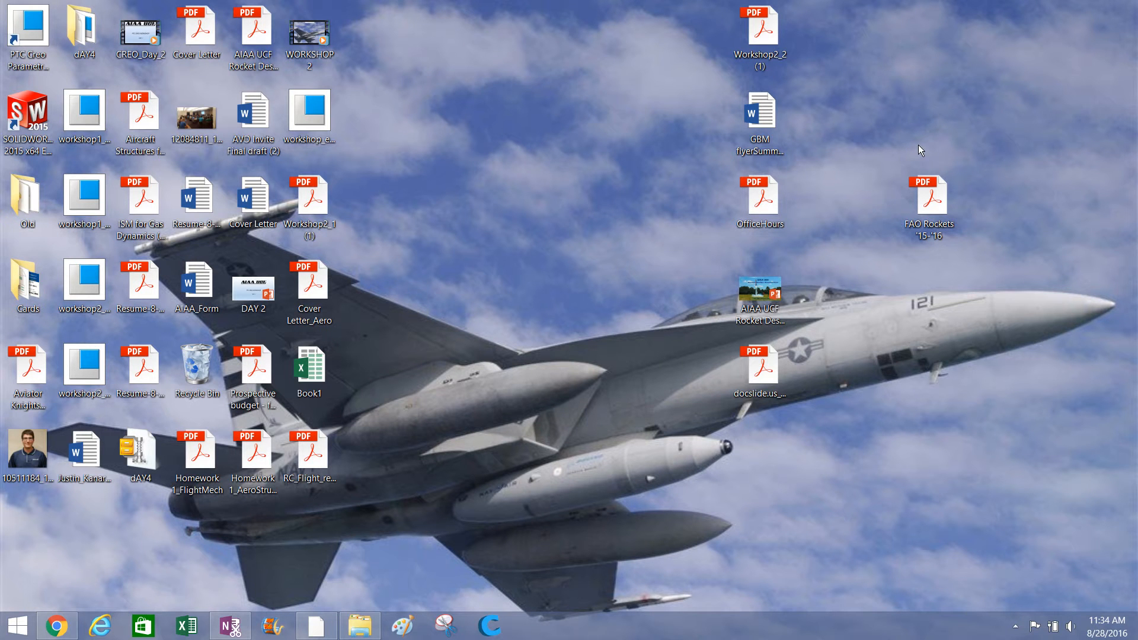
double_click(85, 51)
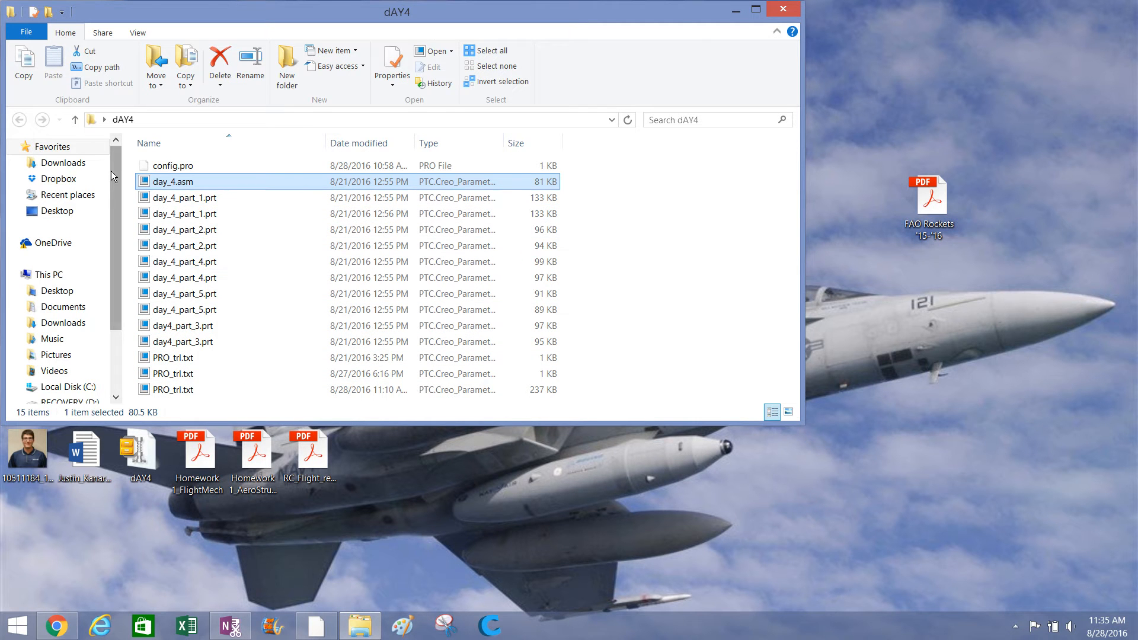
Highlight the assembly and part files in the dAY4 folder to examine them, and clear the selection.
left_click_drag(132, 174, 195, 331)
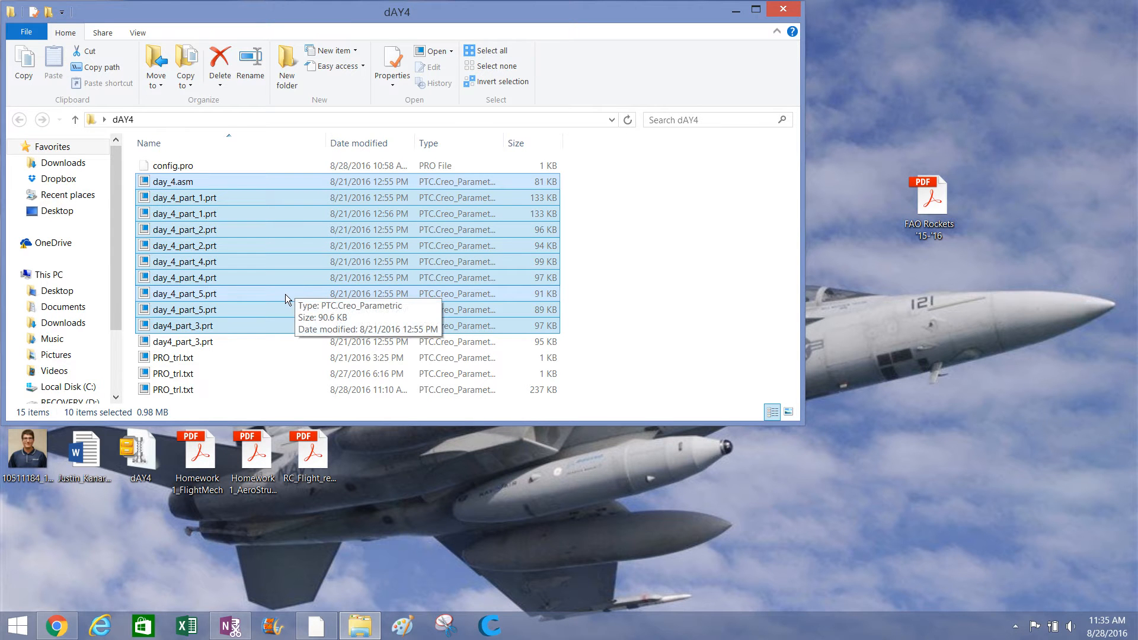
left_click(573, 221)
left_click(493, 182)
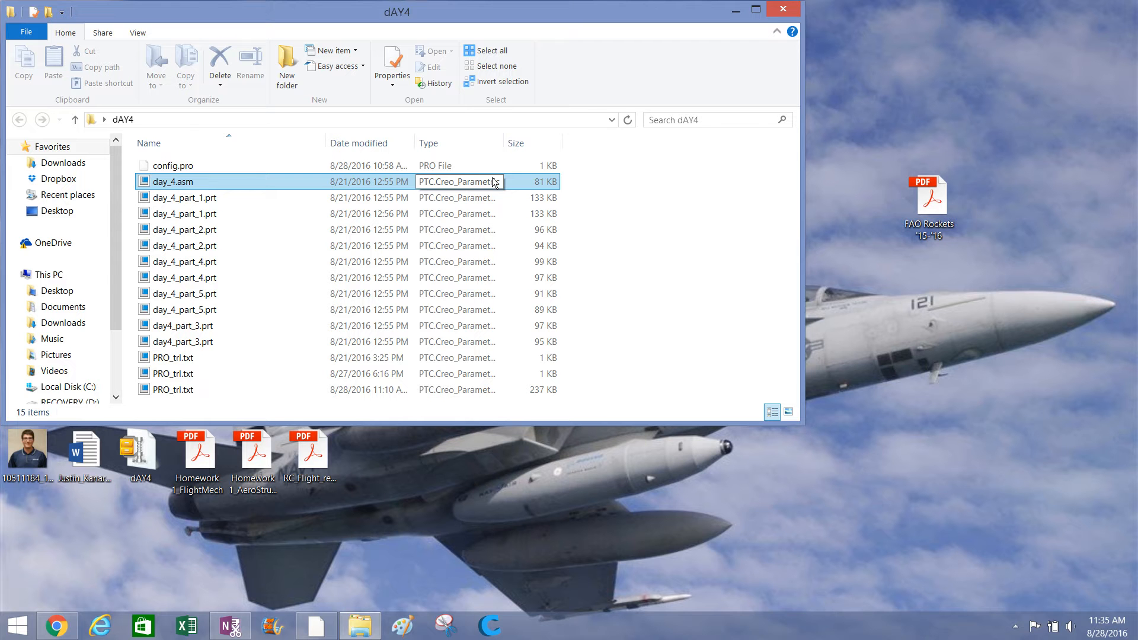
left_click(589, 183)
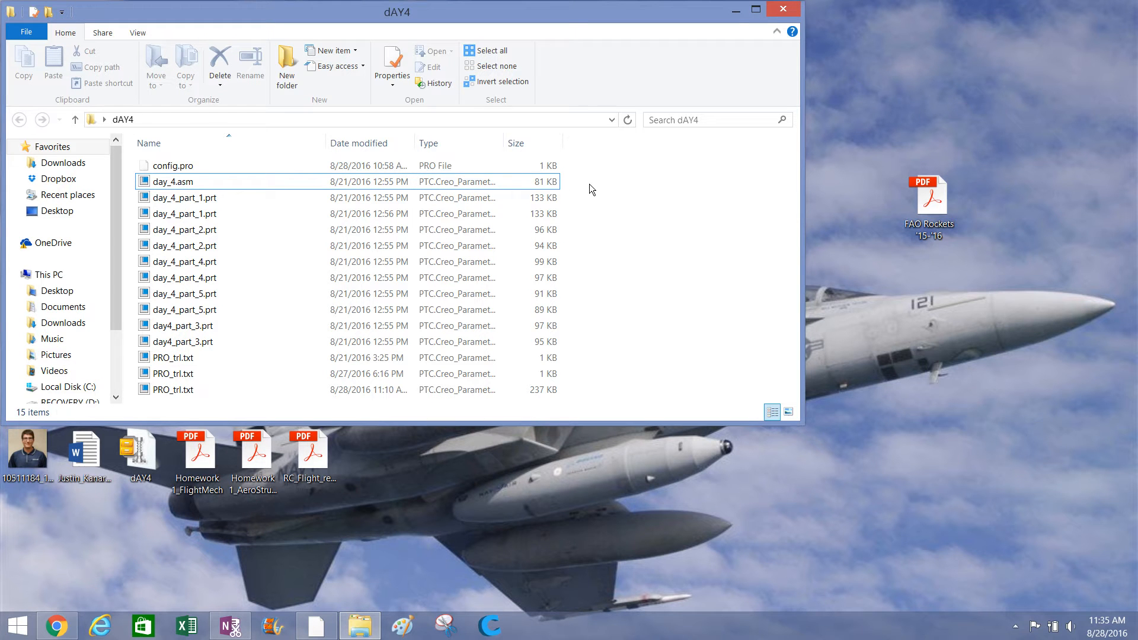
Open the day_4.asm assembly in Creo Parametric and maximize its window.
left_click(266, 186)
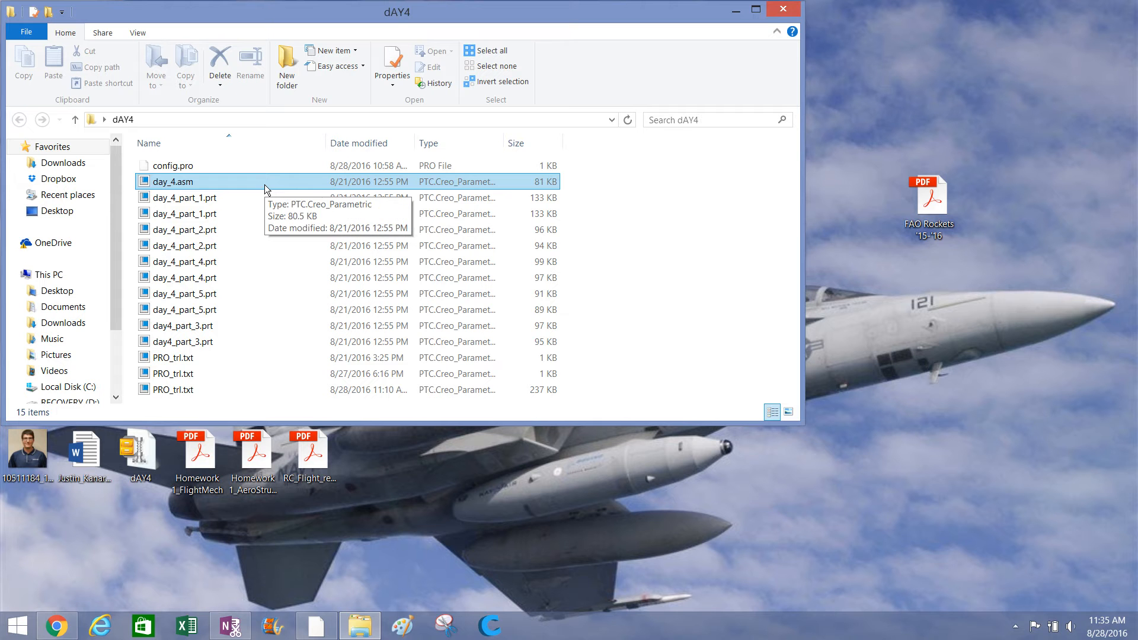
double_click(264, 184)
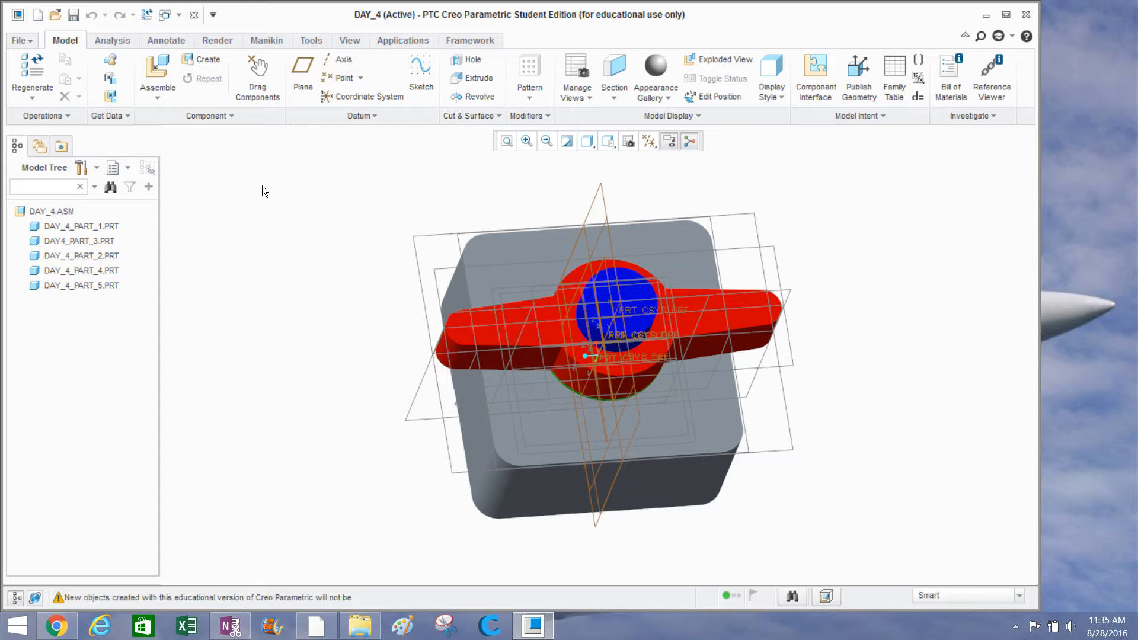
left_click(1005, 15)
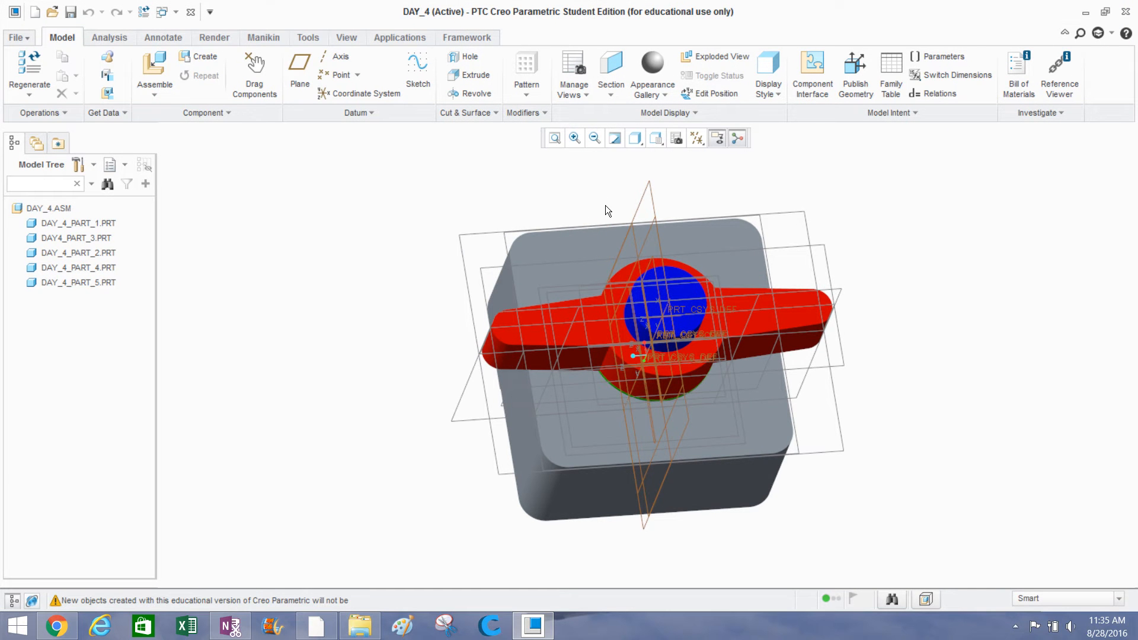
Hide all datum axes, points, coordinate systems and planes in the assembly view.
middle_click_drag(526, 291, 518, 275)
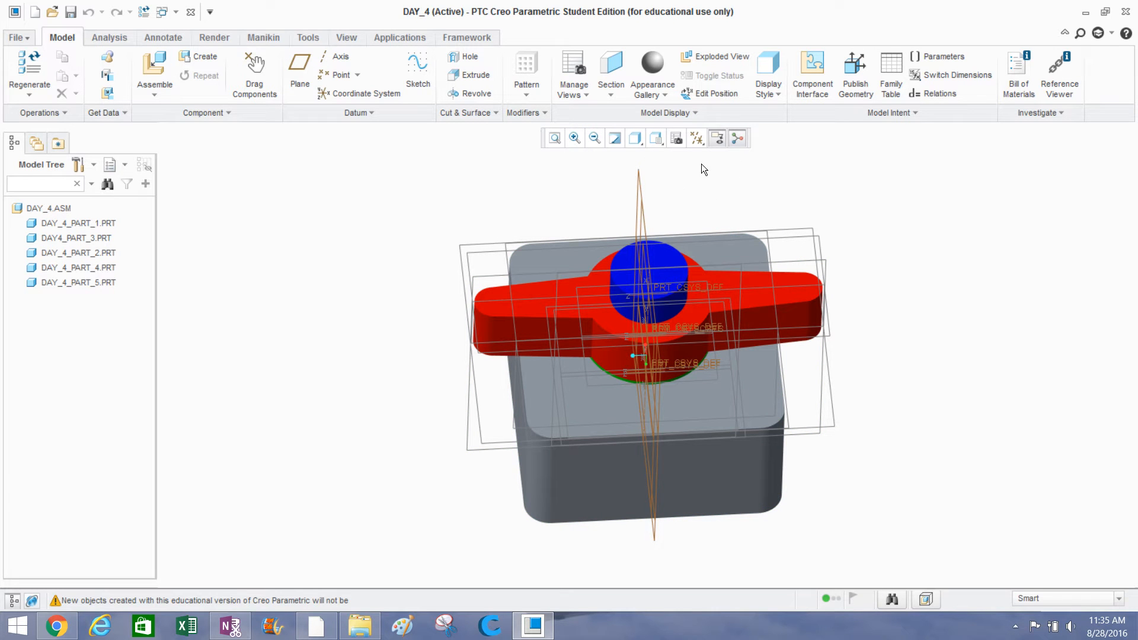
left_click(694, 145)
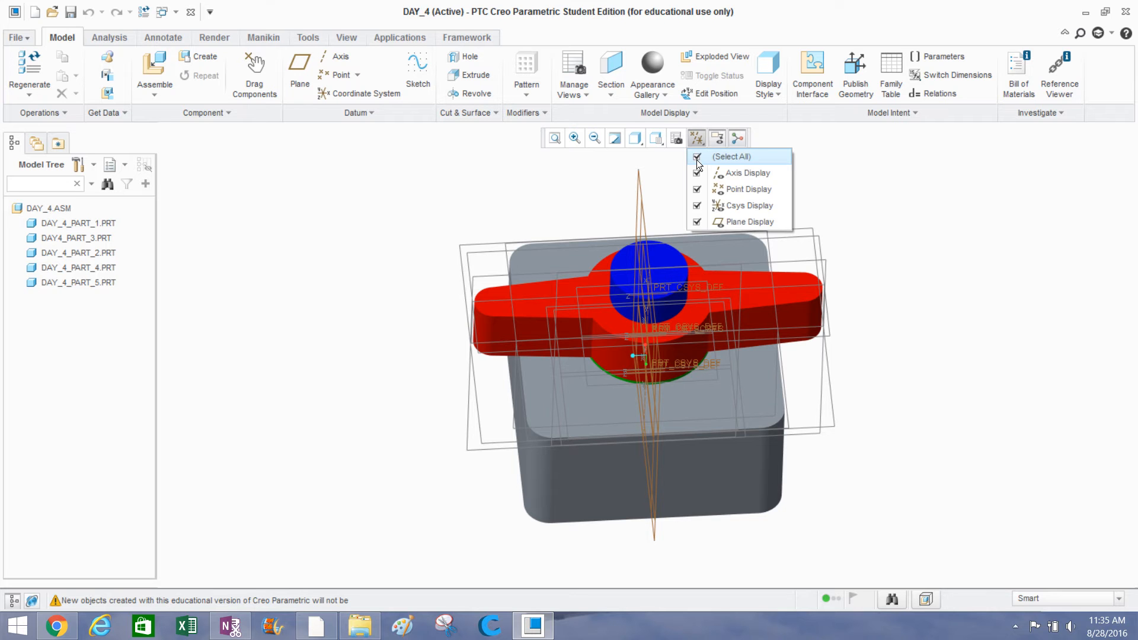
left_click(697, 157)
left_click(558, 201)
Examine the assembly from several sides, including the gray block, the blue stepped pin and the red handle.
scroll(465, 266, "up", 4)
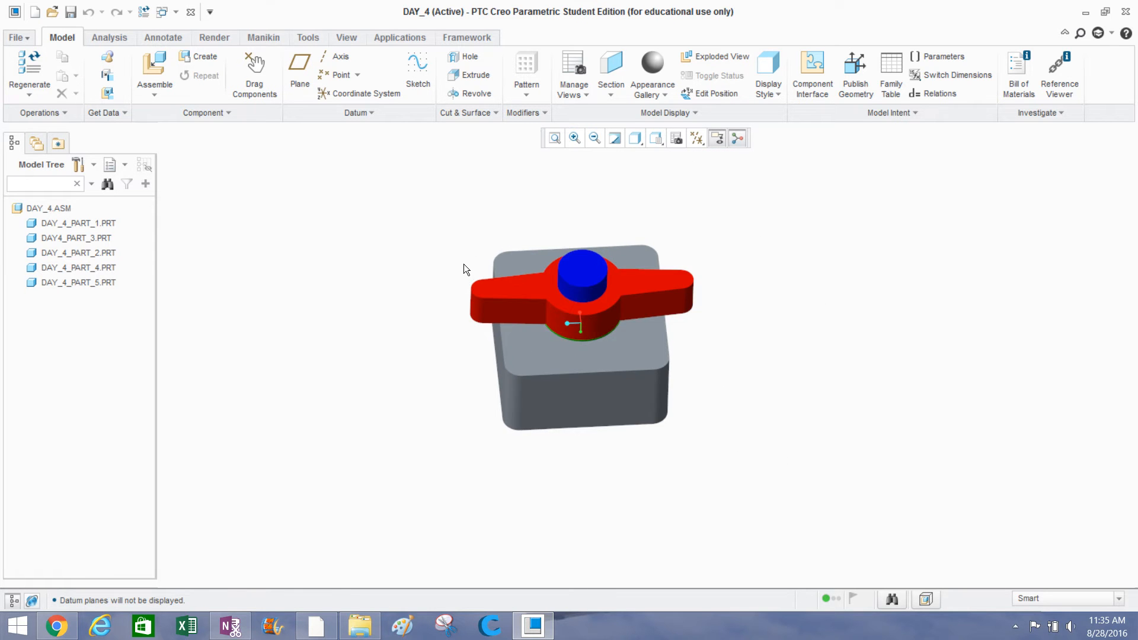
mouse_move(464, 264)
middle_mouse_down()
mouse_move(445, 239)
mouse_move(444, 208)
mouse_move(434, 216)
mouse_move(446, 256)
mouse_move(568, 297)
mouse_move(638, 188)
mouse_move(629, 210)
middle_mouse_up()
scroll(504, 332, "down", 1)
middle_click_drag(506, 333, 616, 297)
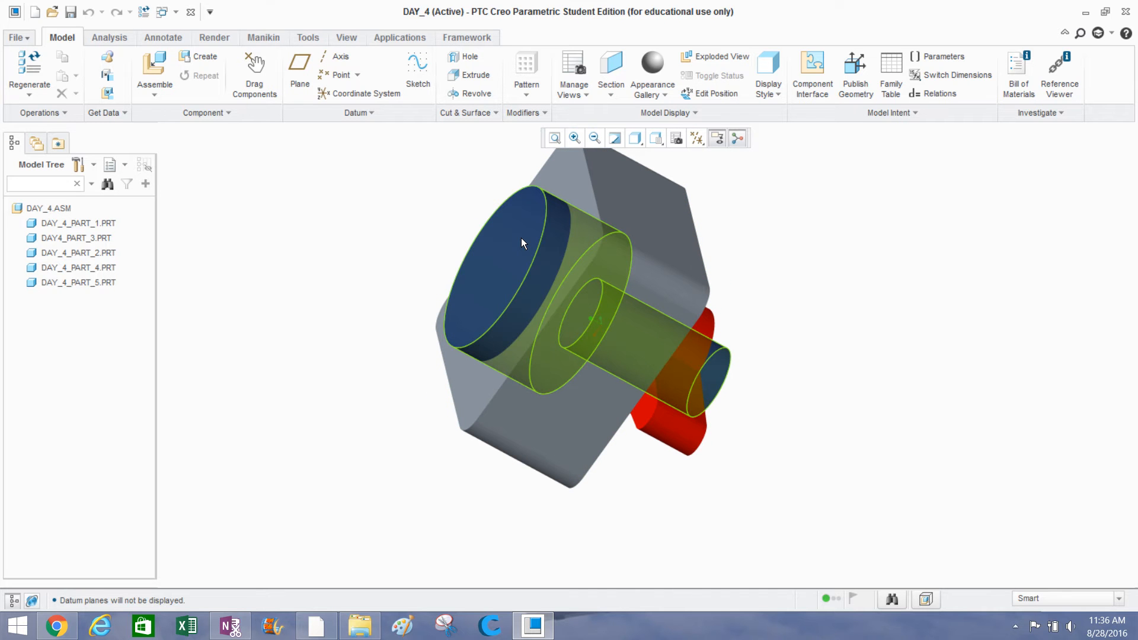
middle_click_drag(479, 266, 463, 248)
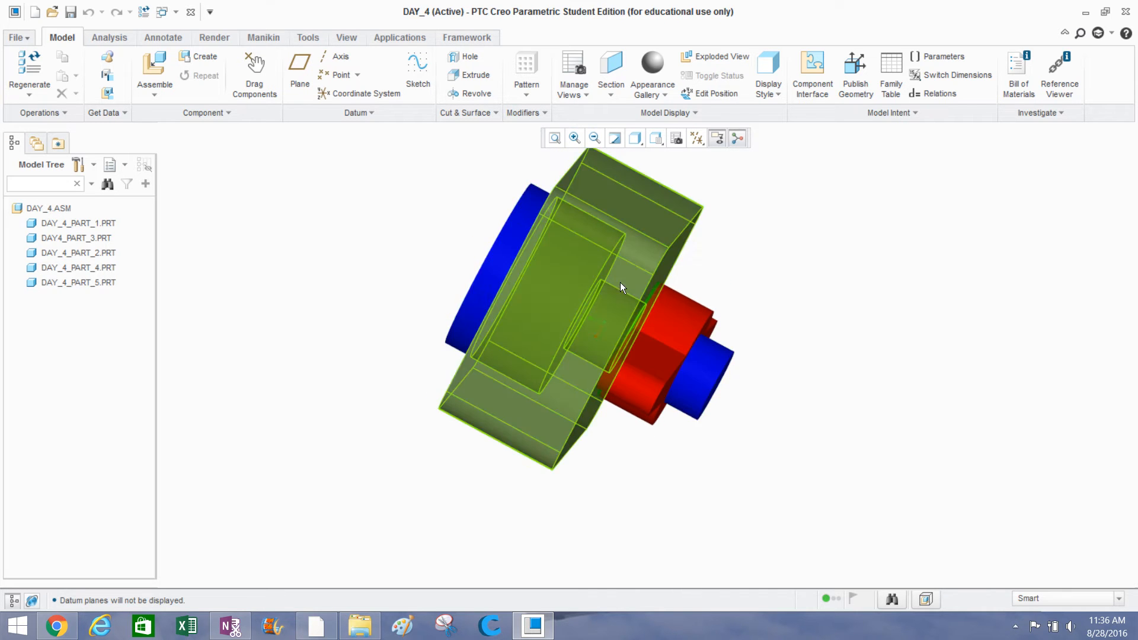
mouse_move(592, 275)
middle_mouse_down()
mouse_move(327, 363)
mouse_move(325, 313)
mouse_move(344, 272)
mouse_move(356, 277)
middle_mouse_up()
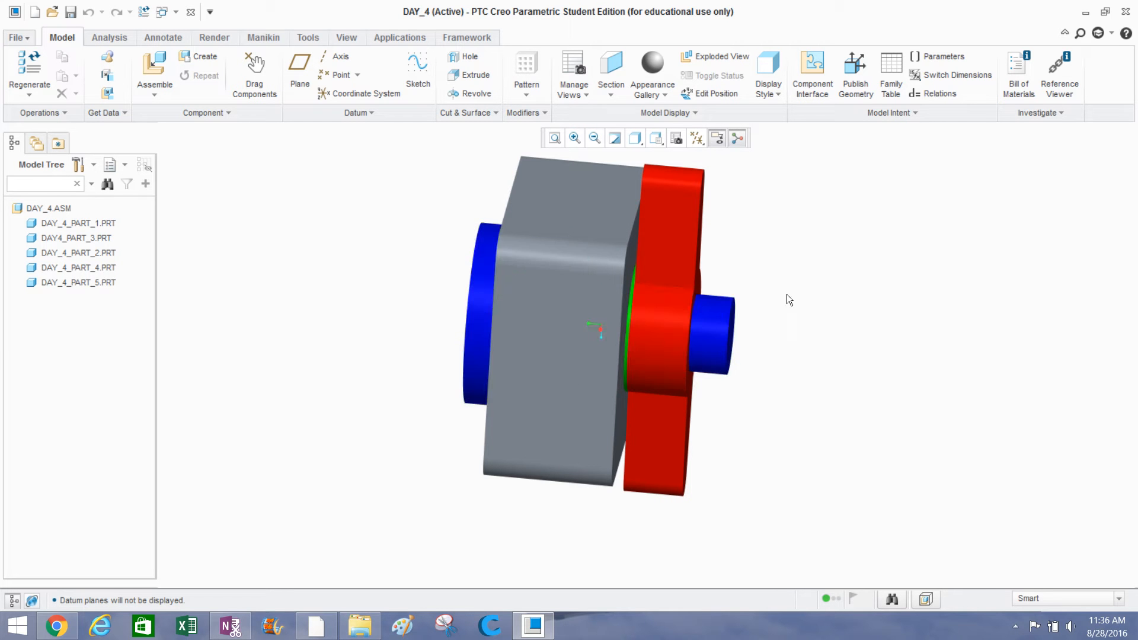
mouse_move(795, 299)
middle_mouse_down()
mouse_move(792, 343)
mouse_move(779, 360)
mouse_move(754, 359)
middle_mouse_up()
middle_click_drag(795, 322, 726, 286)
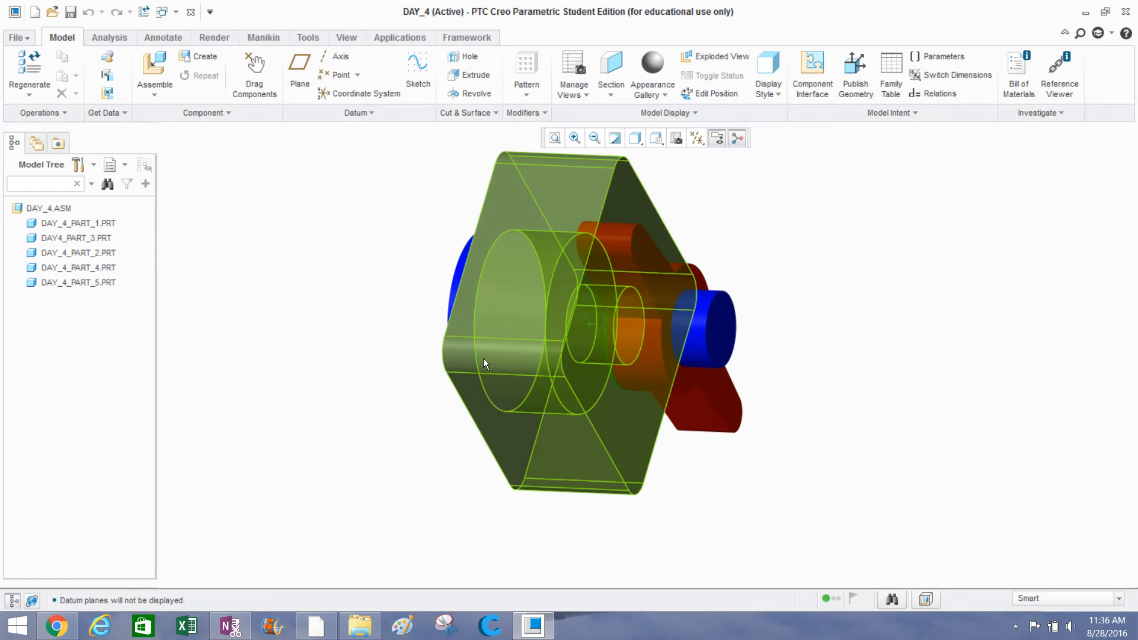
Start a planar cross-section of the assembly, placed on a flat side face of the gray block.
mouse_move(403, 433)
middle_mouse_down()
mouse_move(447, 358)
mouse_move(417, 353)
mouse_move(409, 335)
middle_mouse_up()
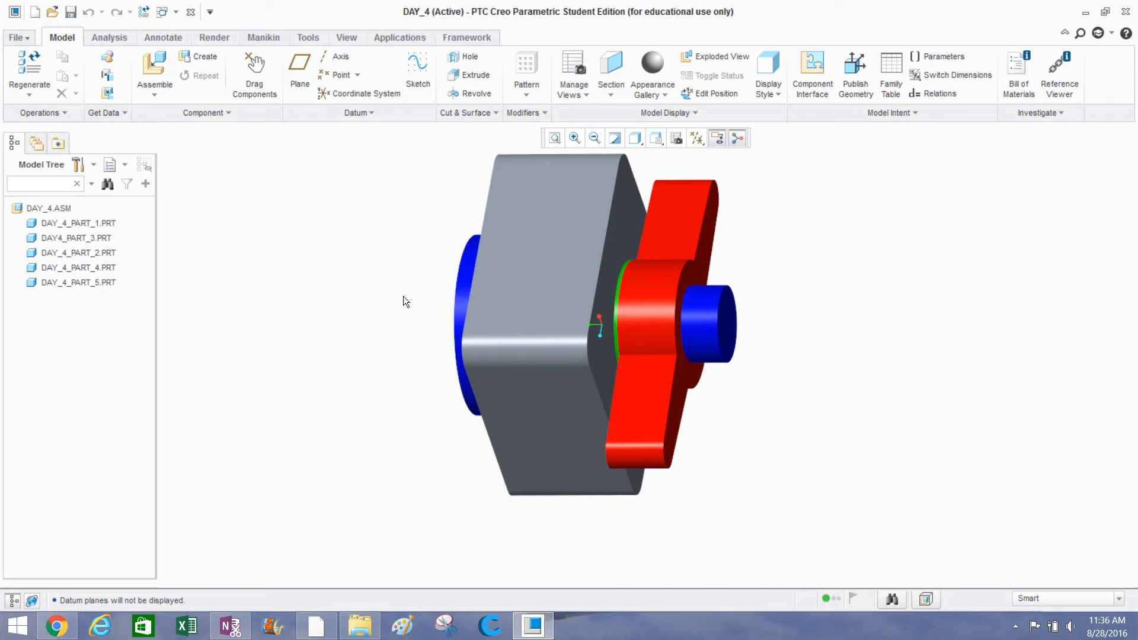
mouse_move(408, 315)
middle_mouse_down()
mouse_move(465, 330)
mouse_move(439, 325)
middle_mouse_up()
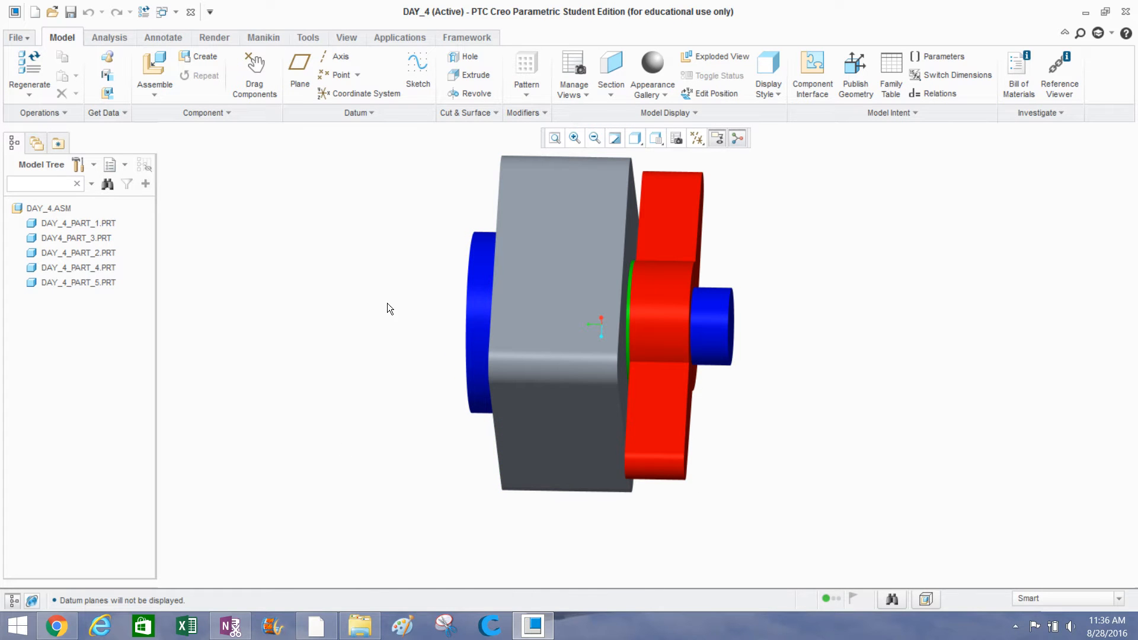
left_click(349, 37)
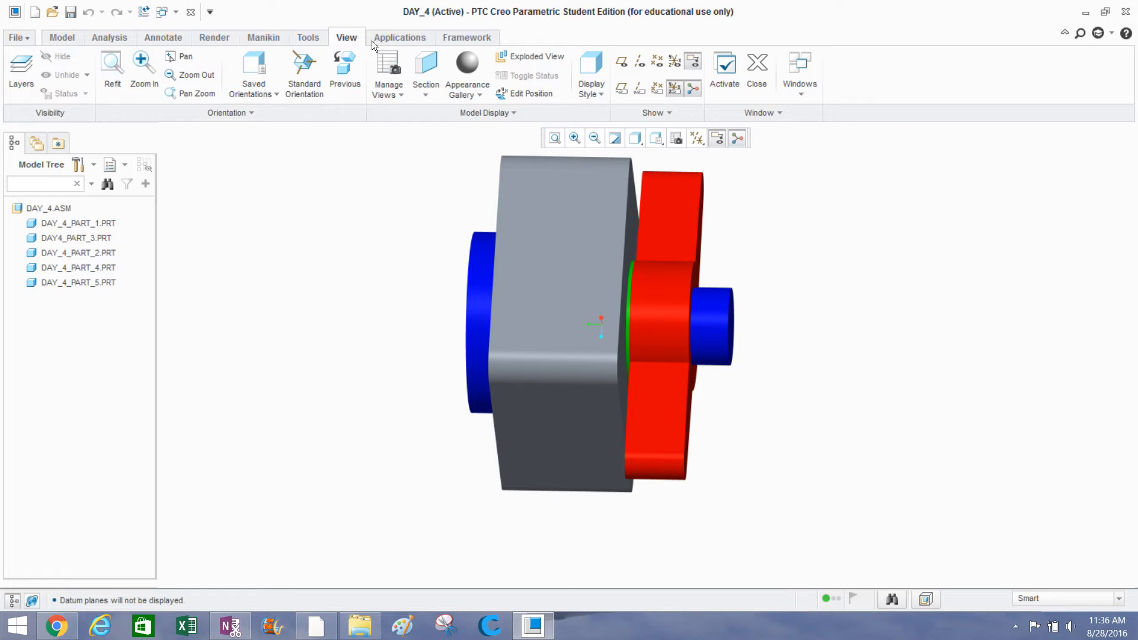
left_click(424, 66)
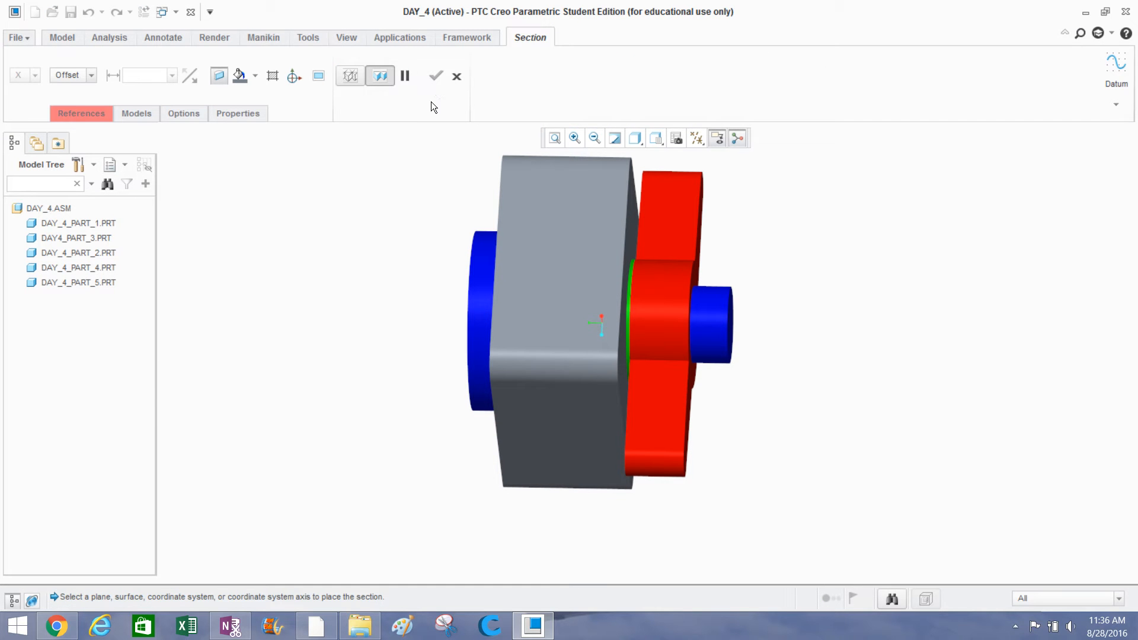
left_click(531, 197)
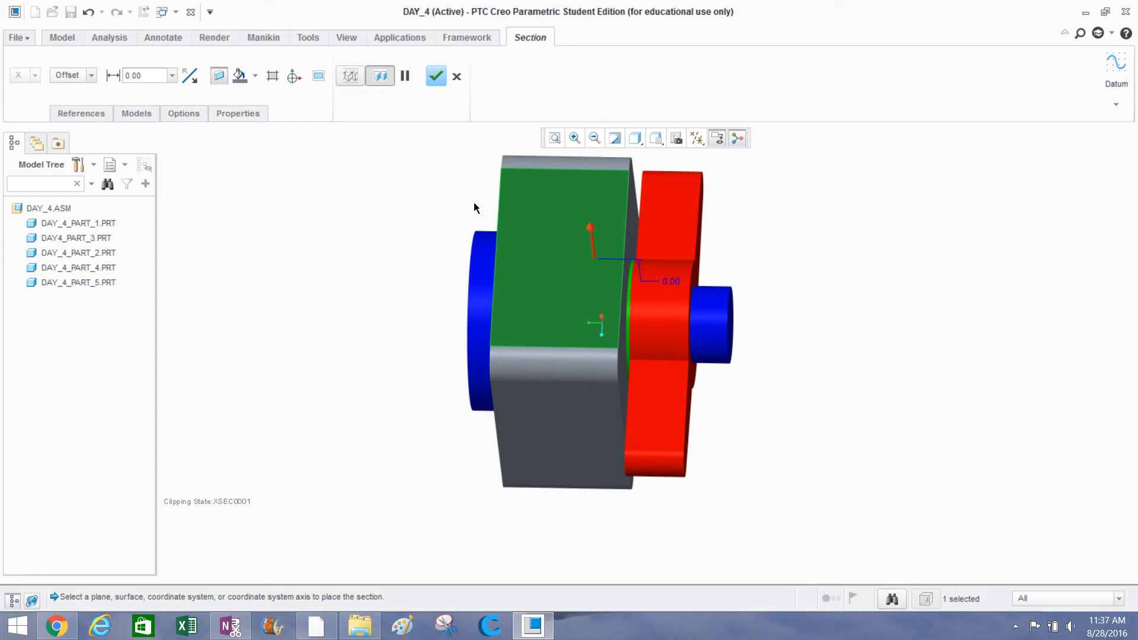
Offset the section plane about 4.28 into the assembly so it cuts through the blue stepped pin, and accept the section.
middle_click_drag(401, 172, 741, 251)
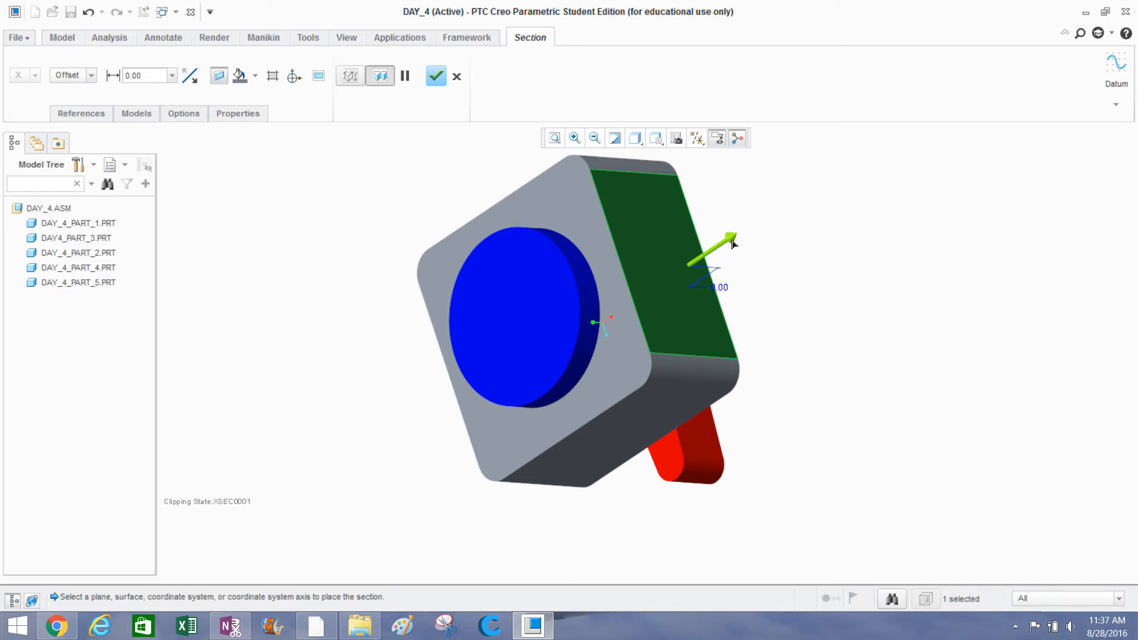
left_click_drag(733, 243, 662, 265)
middle_click_drag(663, 265, 638, 279)
scroll(598, 279, "down", 2)
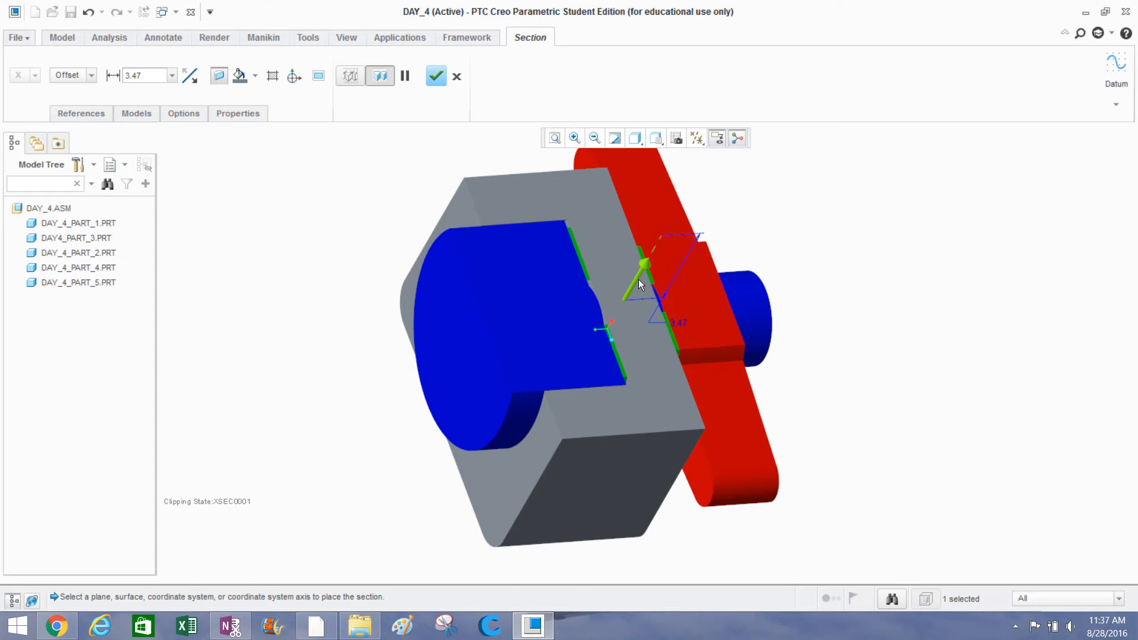
left_click_drag(642, 265, 637, 266)
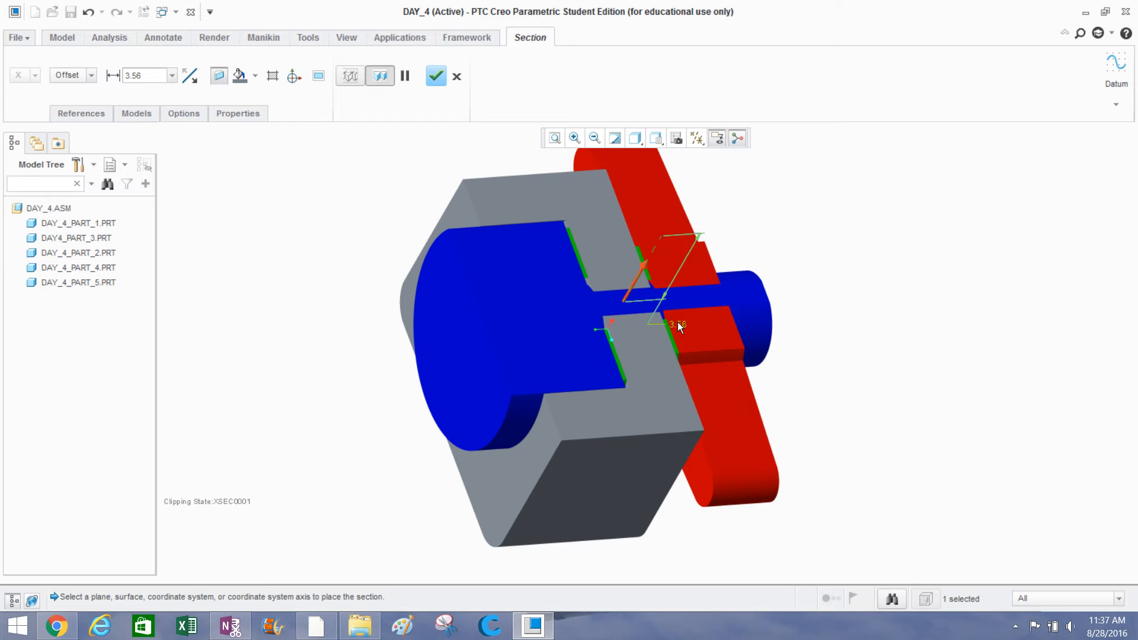
left_click_drag(653, 261, 635, 271)
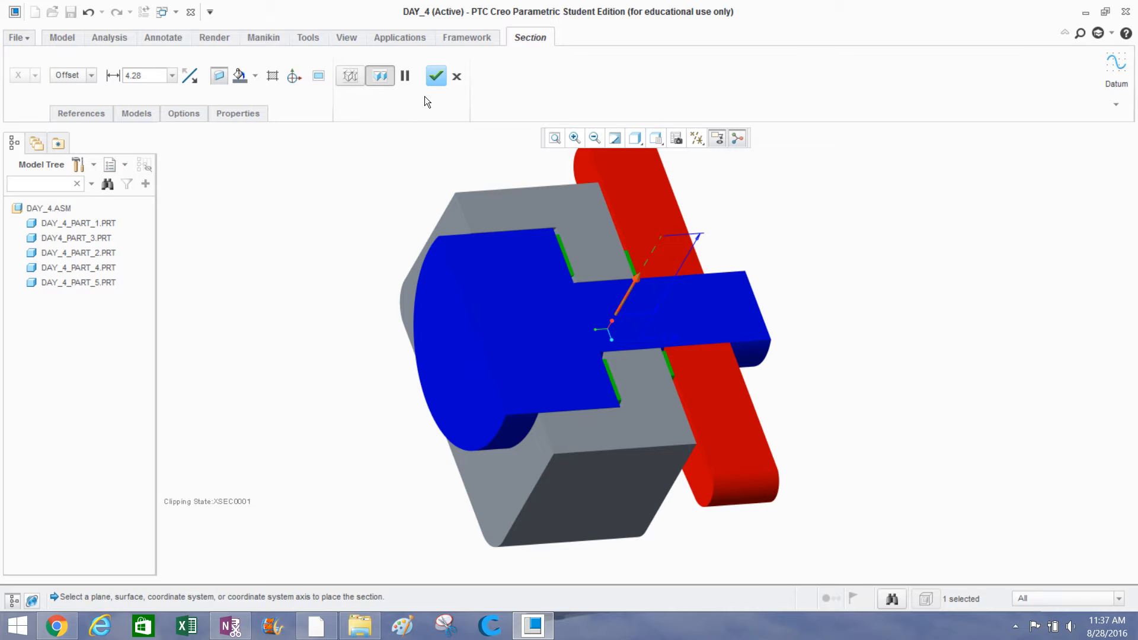
left_click(434, 81)
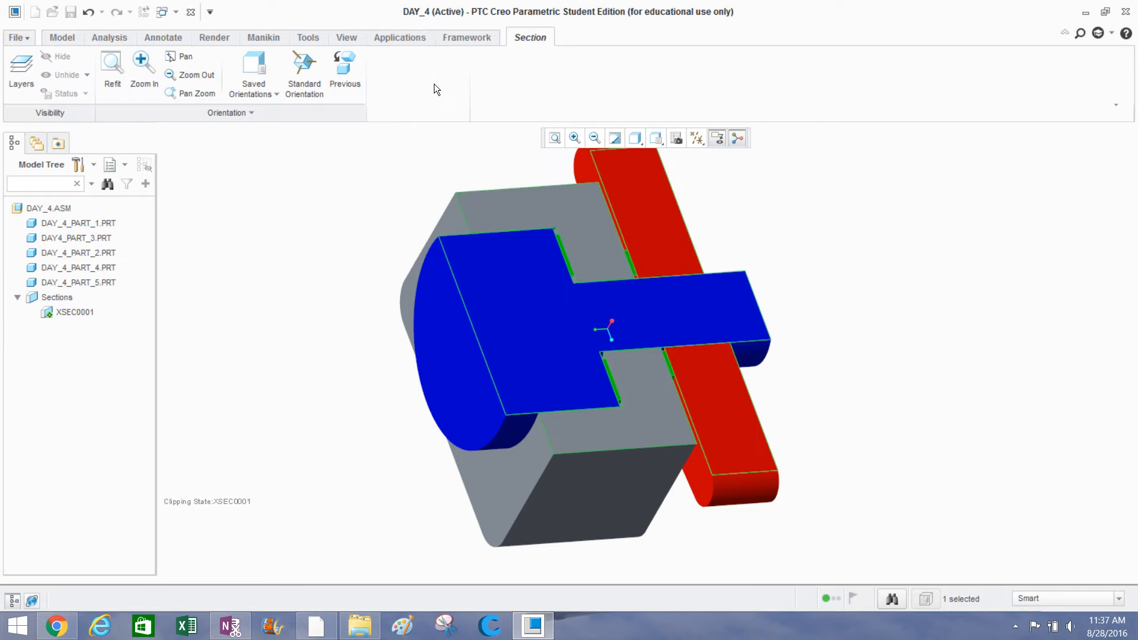
Examine the sectioned assembly from several angles, including the fit between block, pin, green washers and red handle.
mouse_move(396, 240)
middle_mouse_down()
mouse_move(368, 244)
mouse_move(357, 267)
mouse_move(376, 275)
mouse_move(407, 254)
middle_mouse_up()
scroll(392, 205, "down", 1)
middle_click_drag(391, 205, 391, 199)
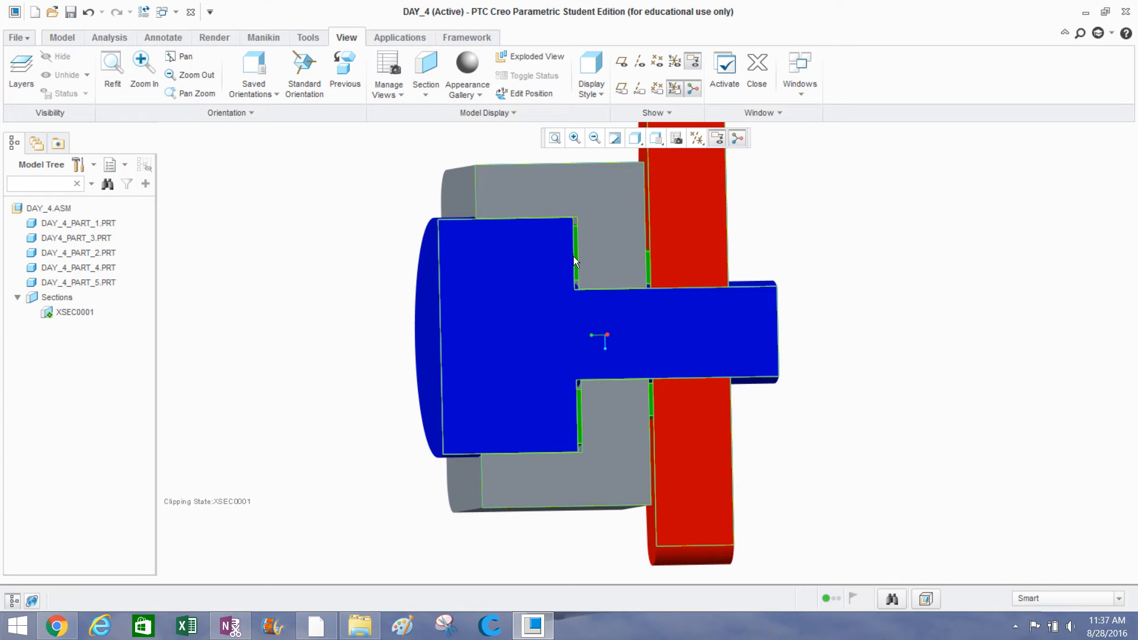
scroll(703, 270, "down", 1)
middle_click_drag(703, 269, 707, 232)
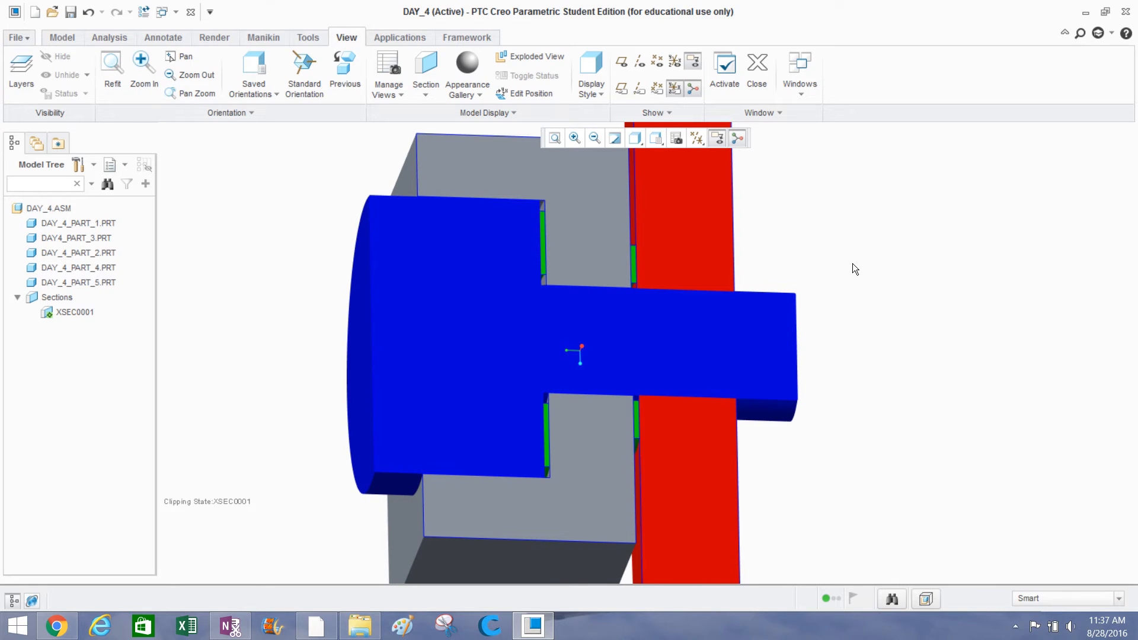
mouse_move(817, 255)
middle_mouse_down()
mouse_move(763, 252)
mouse_move(697, 214)
middle_mouse_up()
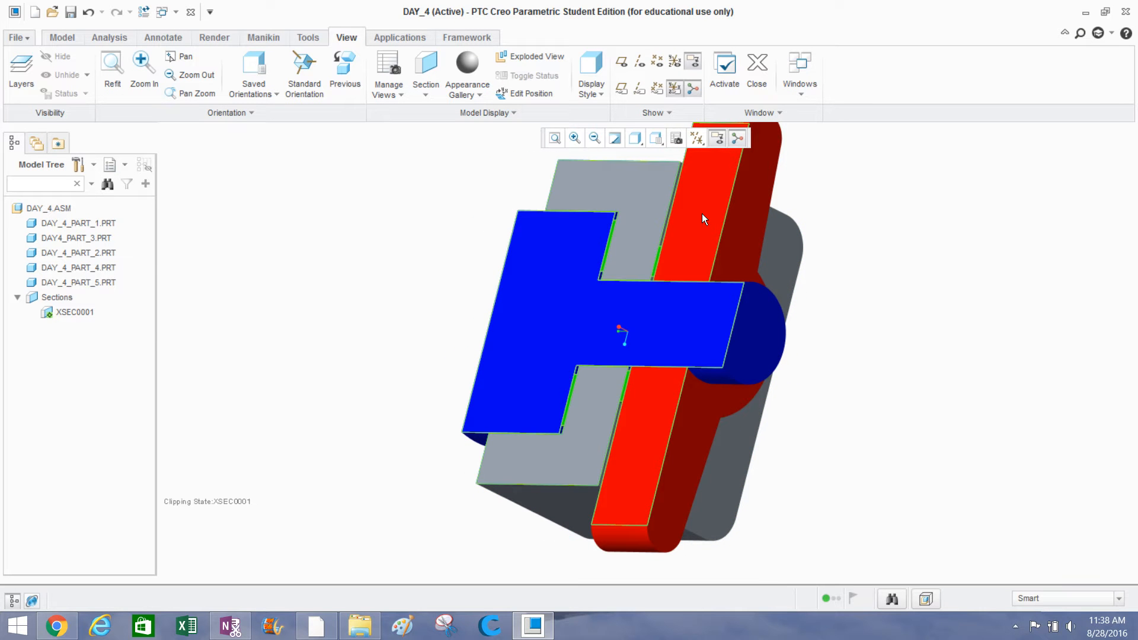
middle_click_drag(510, 307, 614, 317)
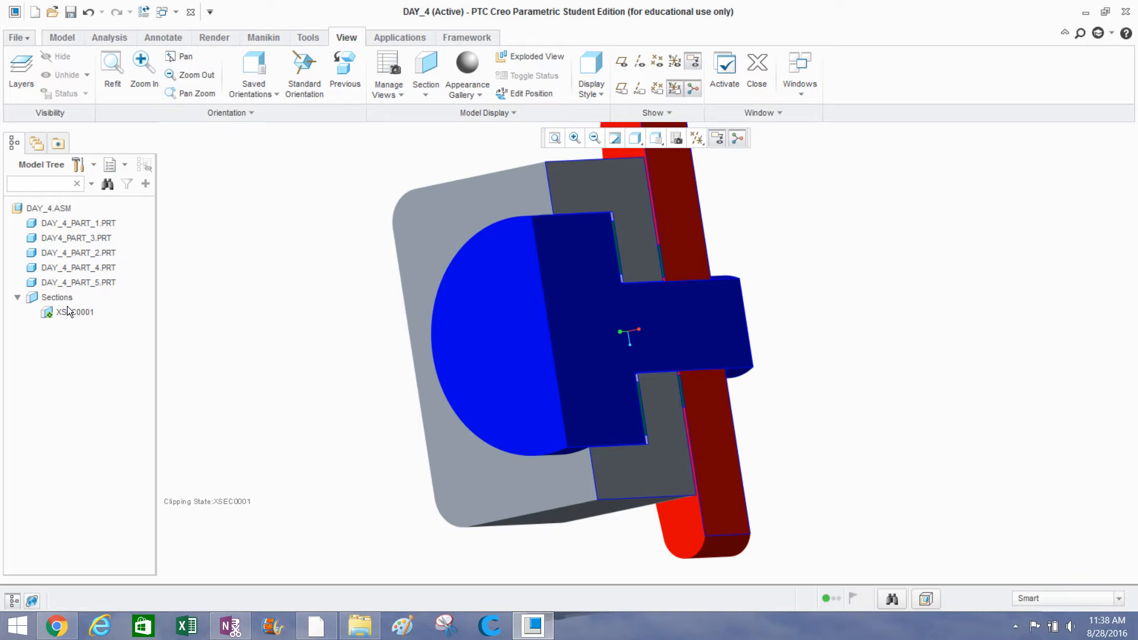
Deactivate the cross-section to show the whole assembly, and clear the selection.
left_click(62, 313)
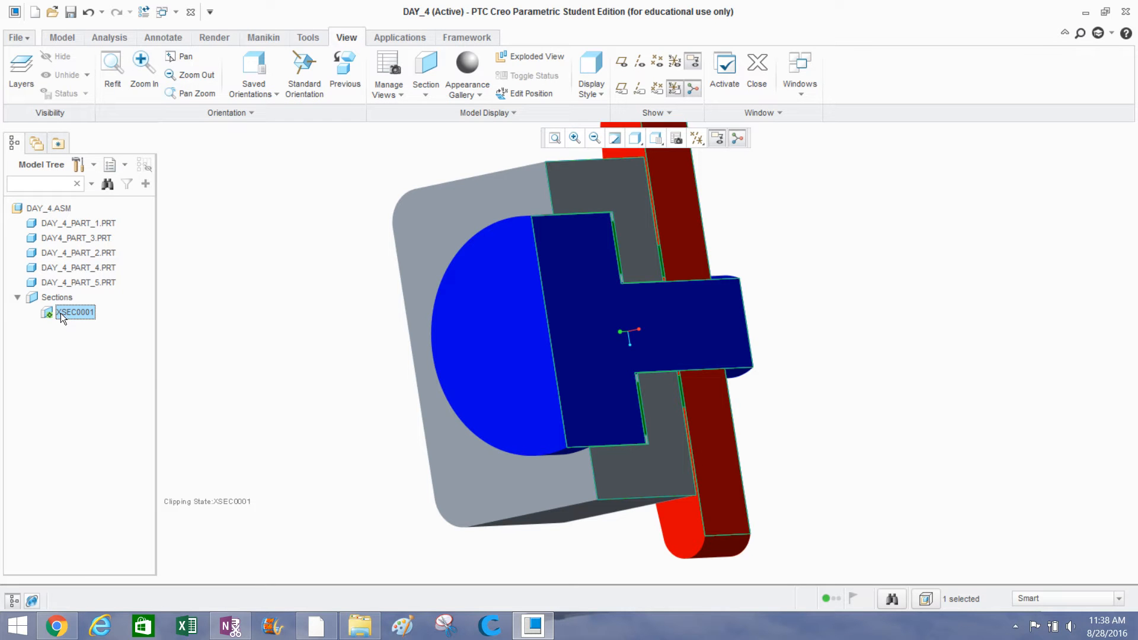
right_click(61, 313)
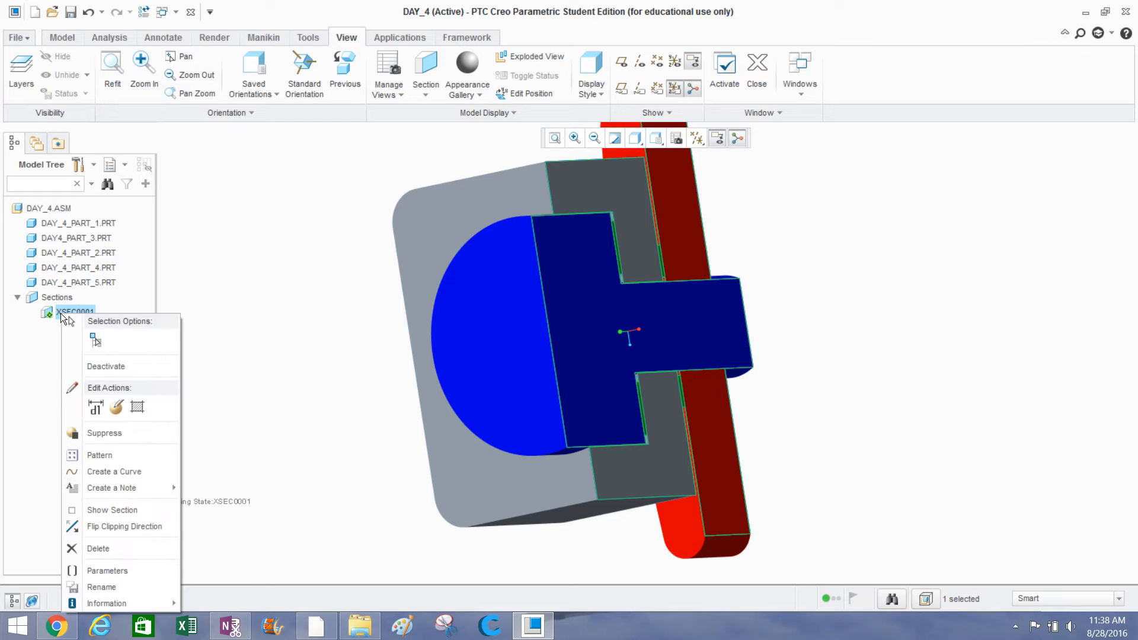
left_click(104, 367)
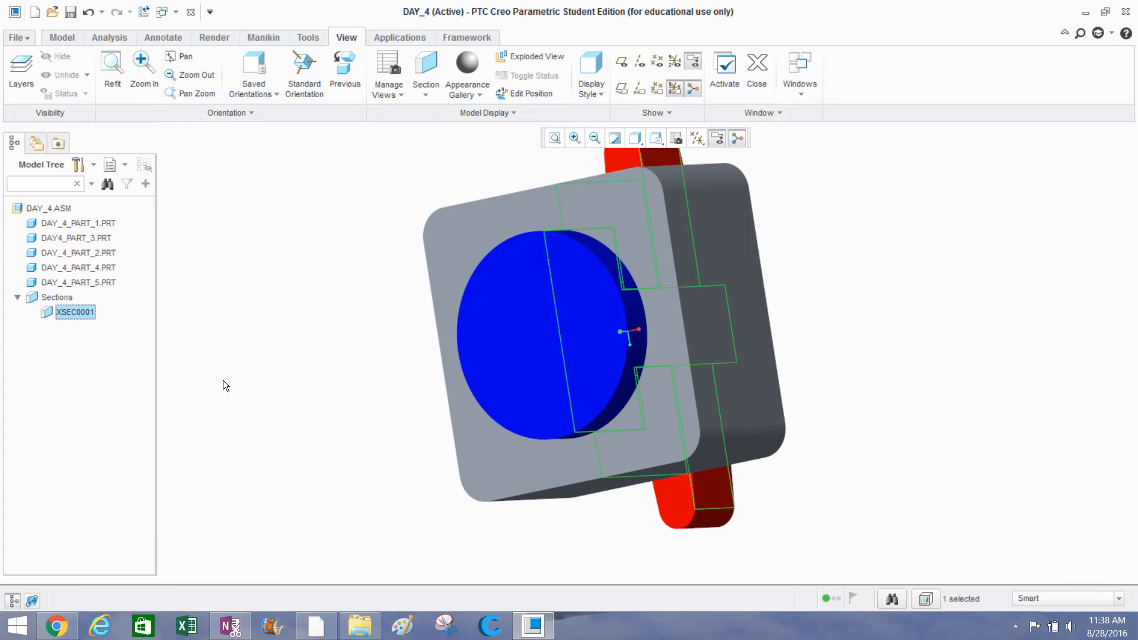
left_click(248, 380)
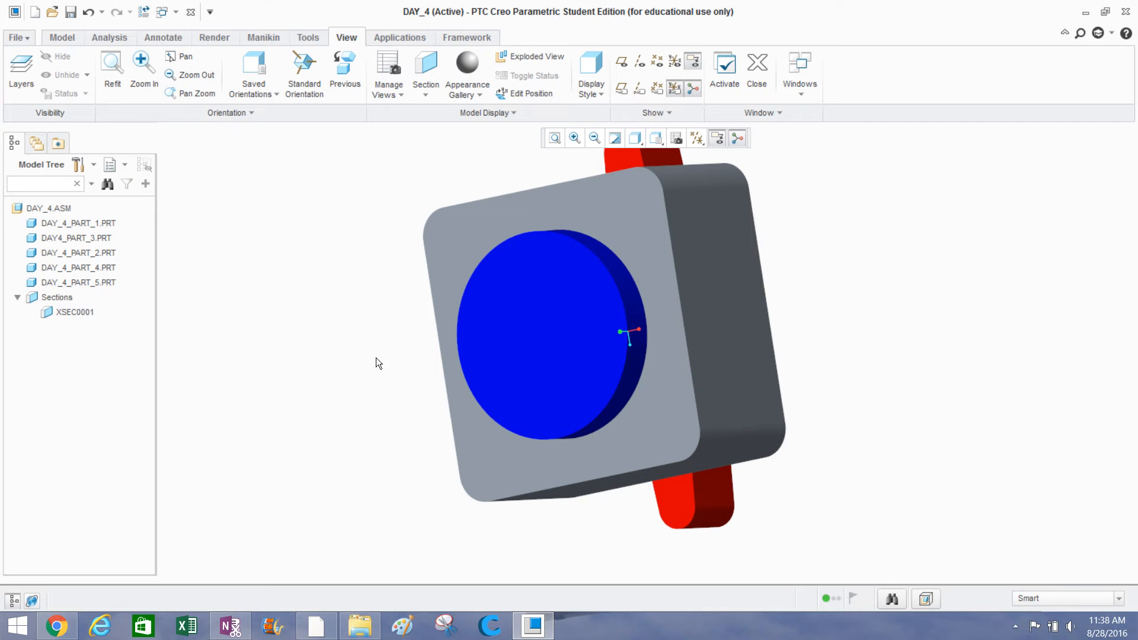
Delete the cross-section from the assembly.
middle_click_drag(373, 360, 486, 296)
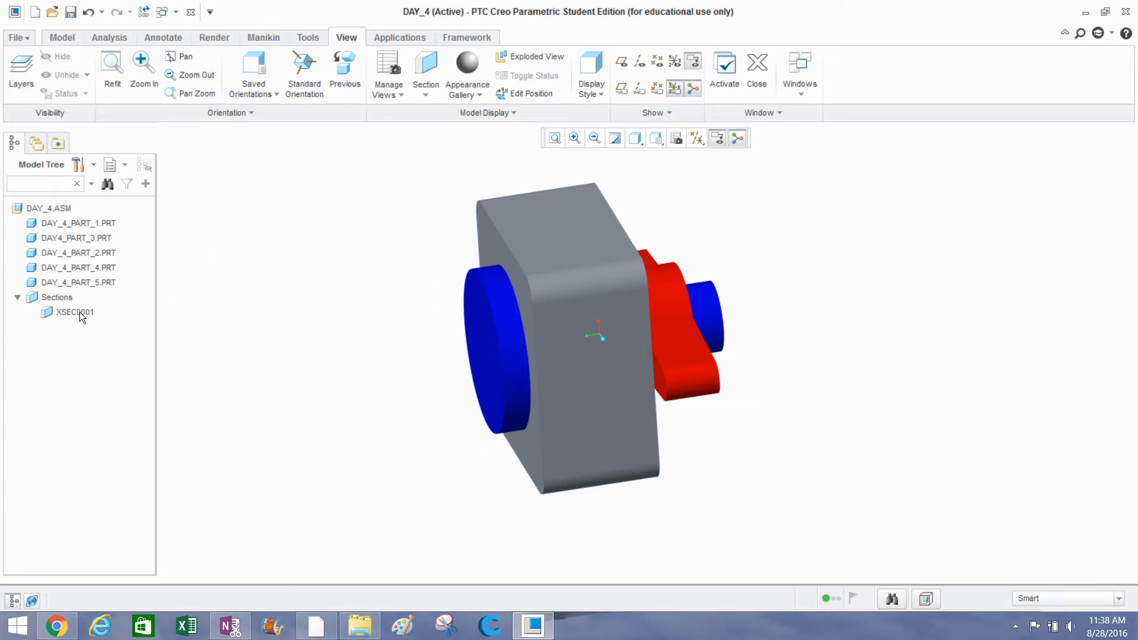
right_click(58, 316)
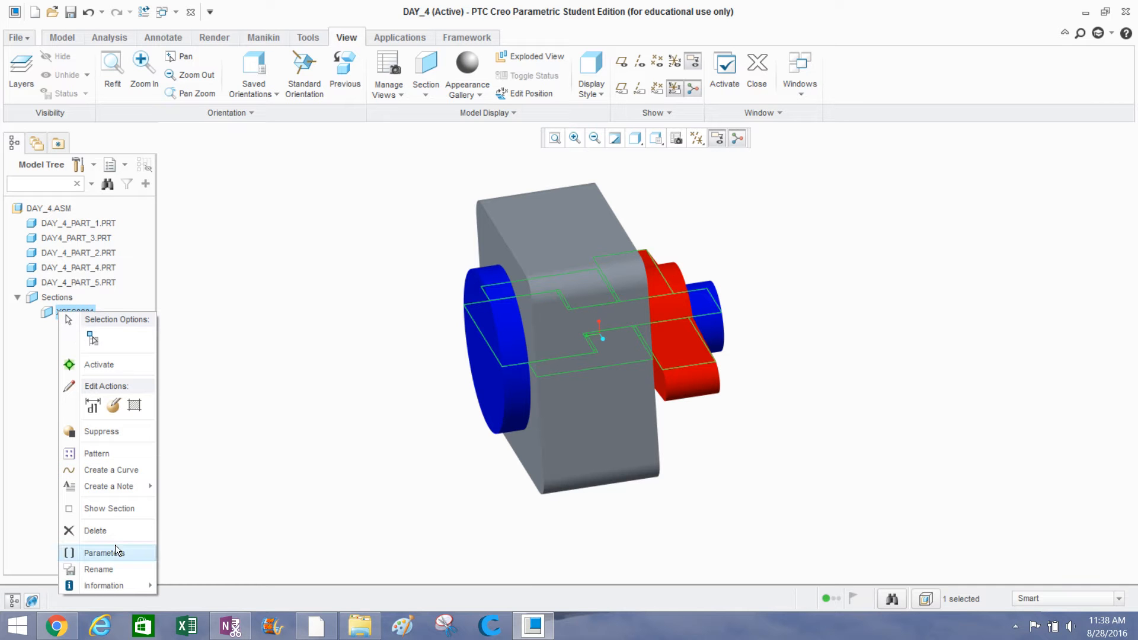
left_click(104, 533)
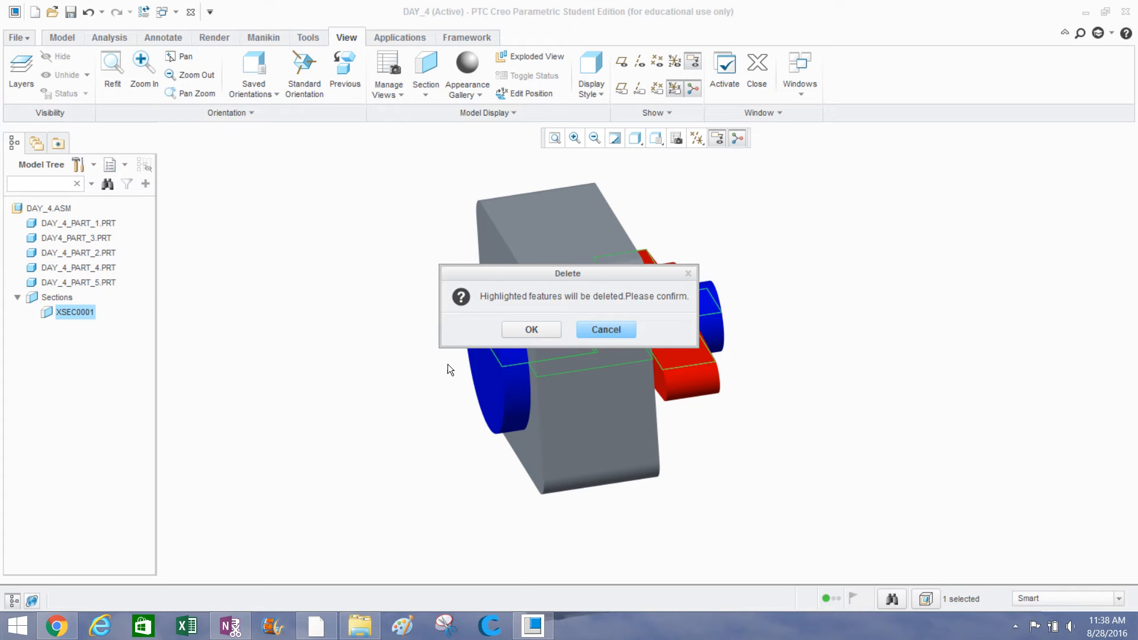
left_click(533, 330)
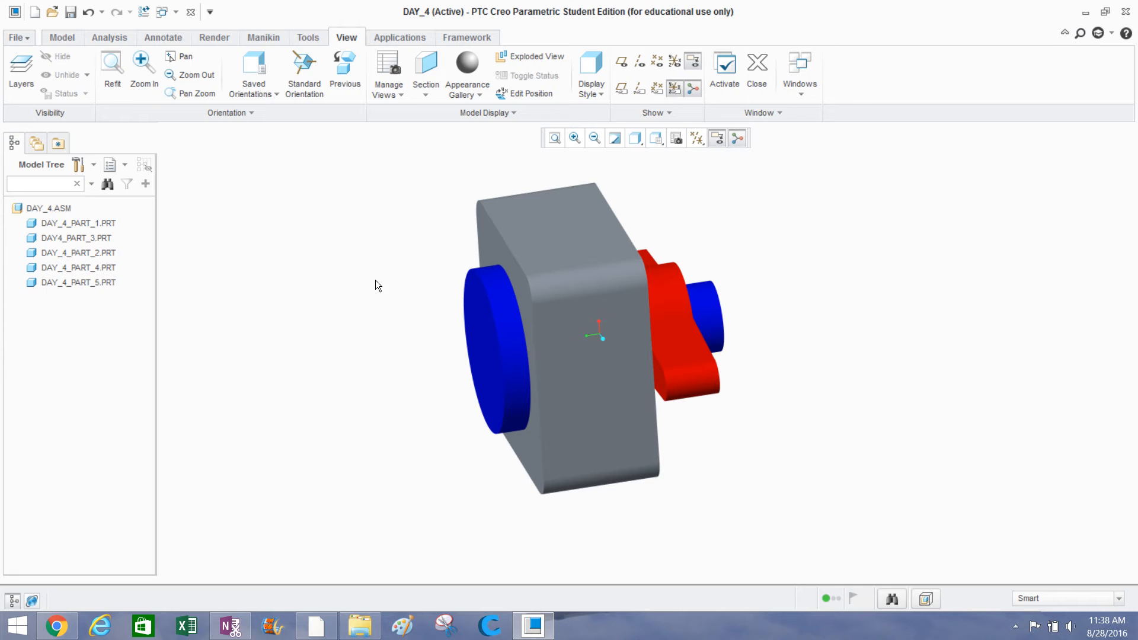
Activate the gray block, DAY_4_PART_1, for editing within the assembly.
mouse_move(305, 263)
middle_mouse_down()
mouse_move(345, 261)
mouse_move(413, 232)
mouse_move(427, 187)
mouse_move(420, 221)
mouse_move(398, 208)
middle_mouse_up()
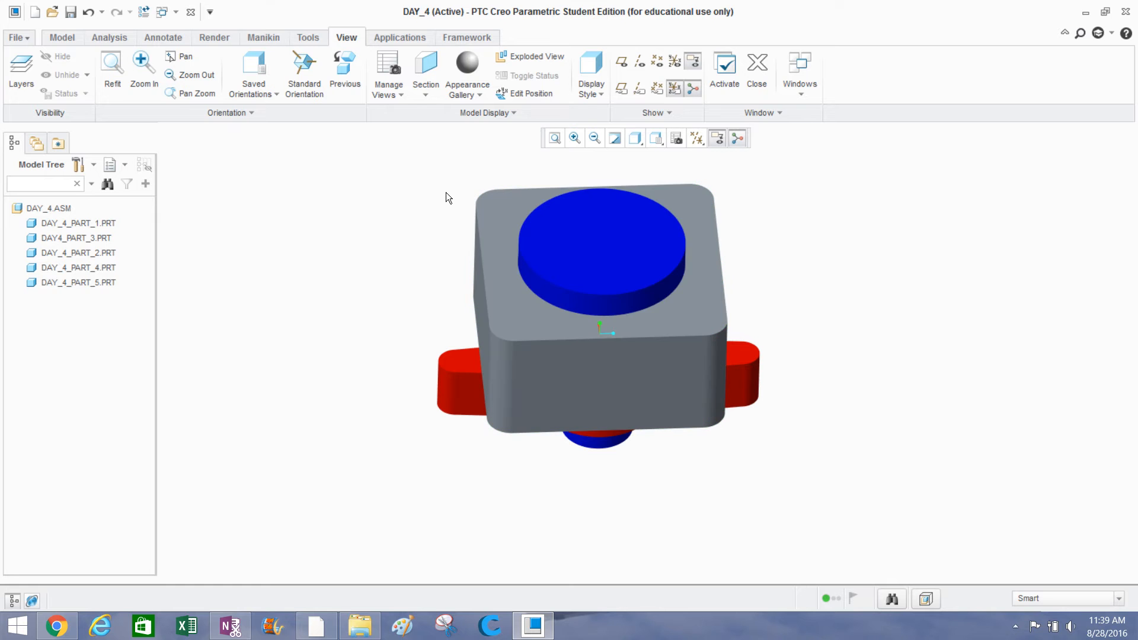
right_click(497, 204)
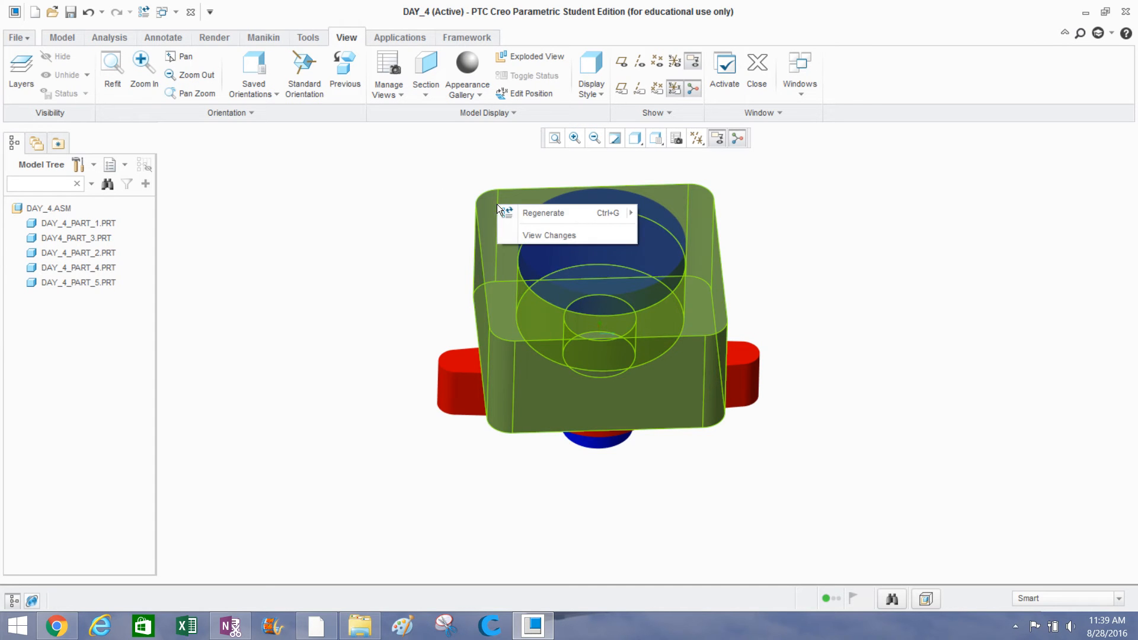
left_click(442, 180)
right_click(498, 208)
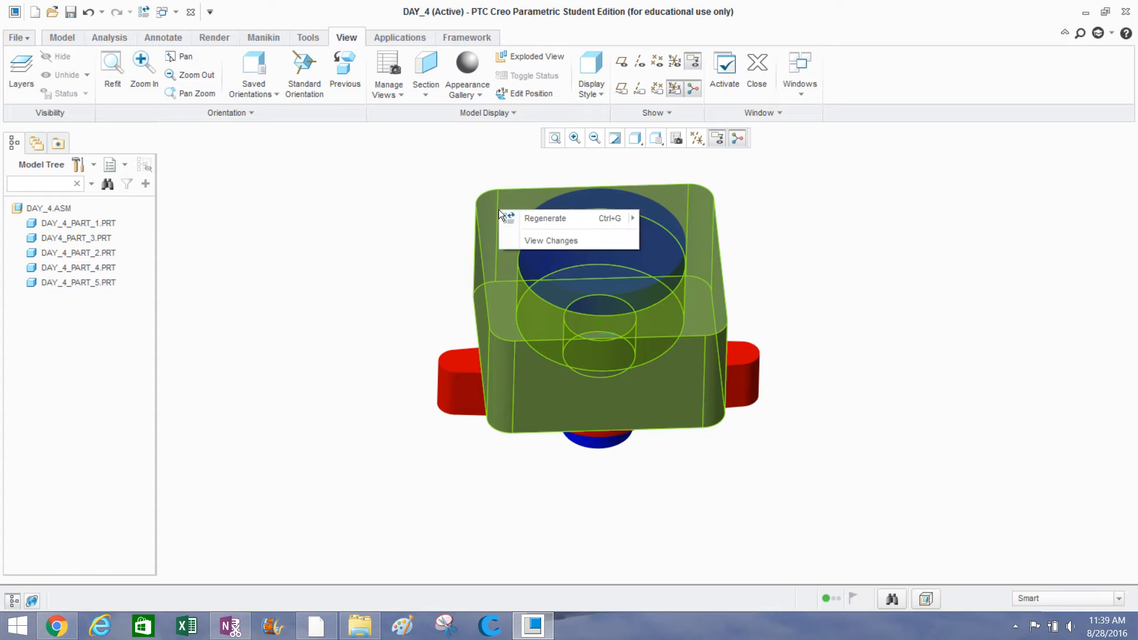
left_click(458, 201)
left_click(495, 209)
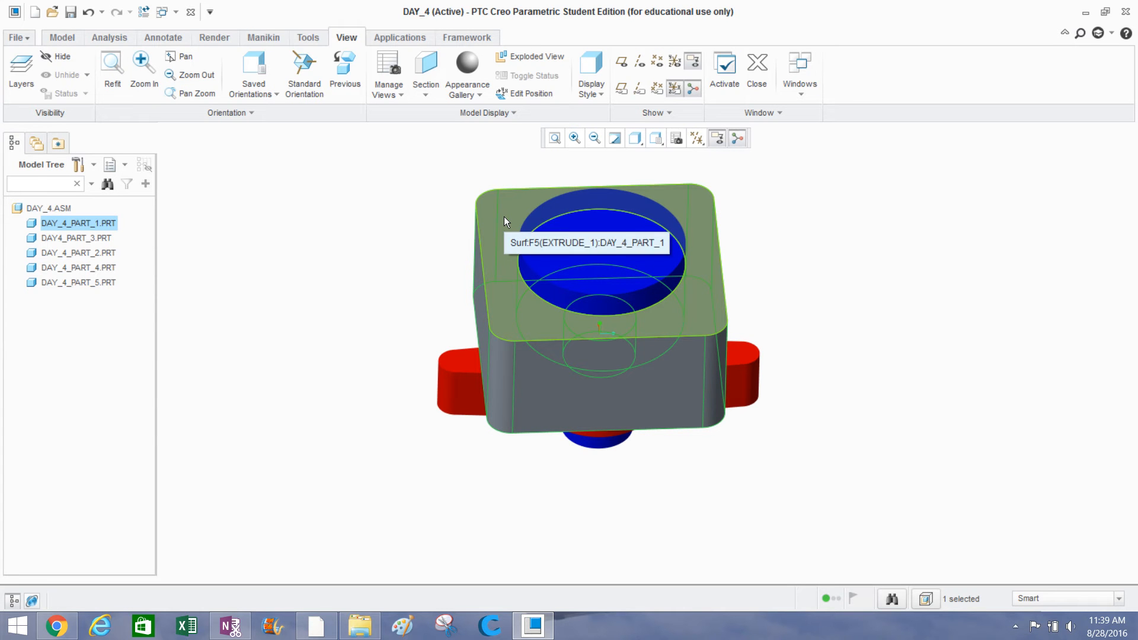
right_click(503, 216)
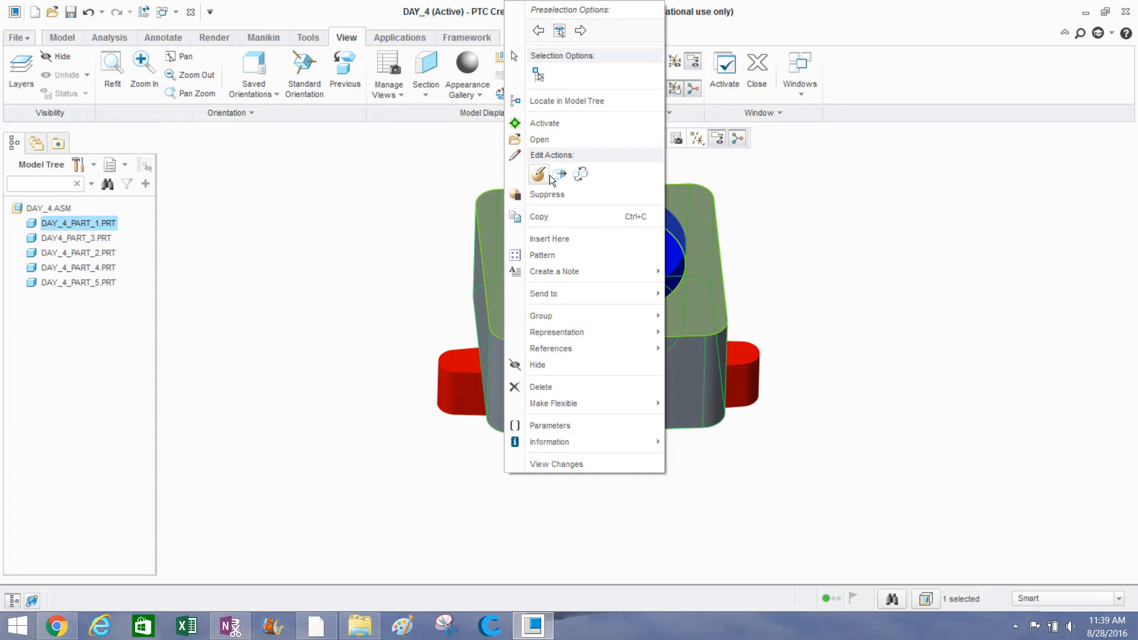
left_click(558, 124)
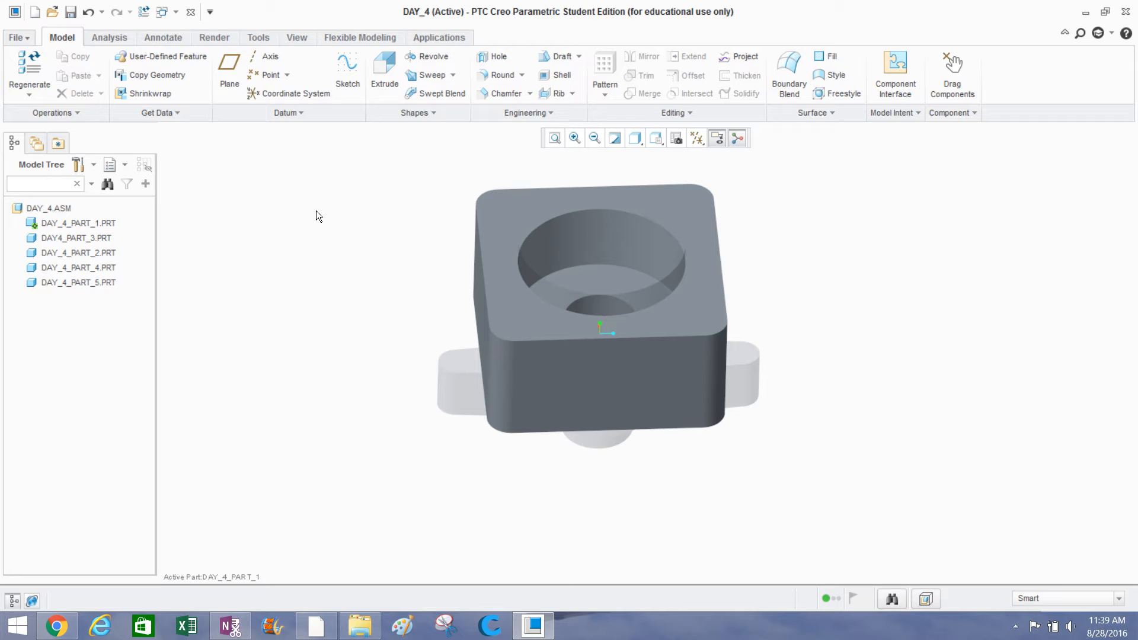
Make the top-level DAY_4 assembly active again instead of the gray block part.
left_click(70, 229)
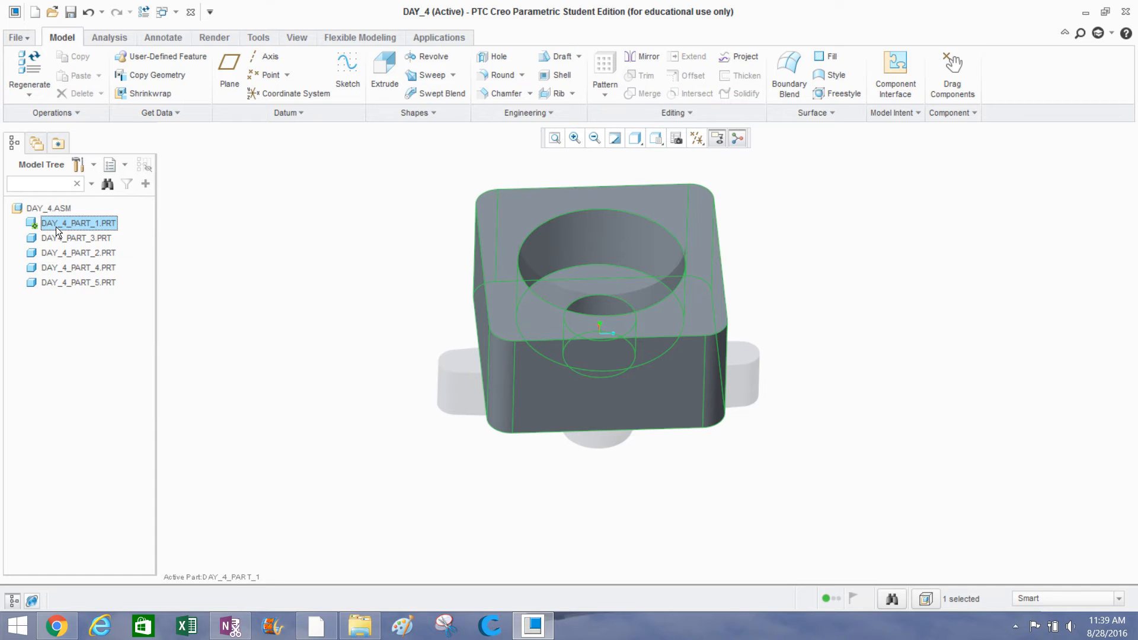
right_click(58, 230)
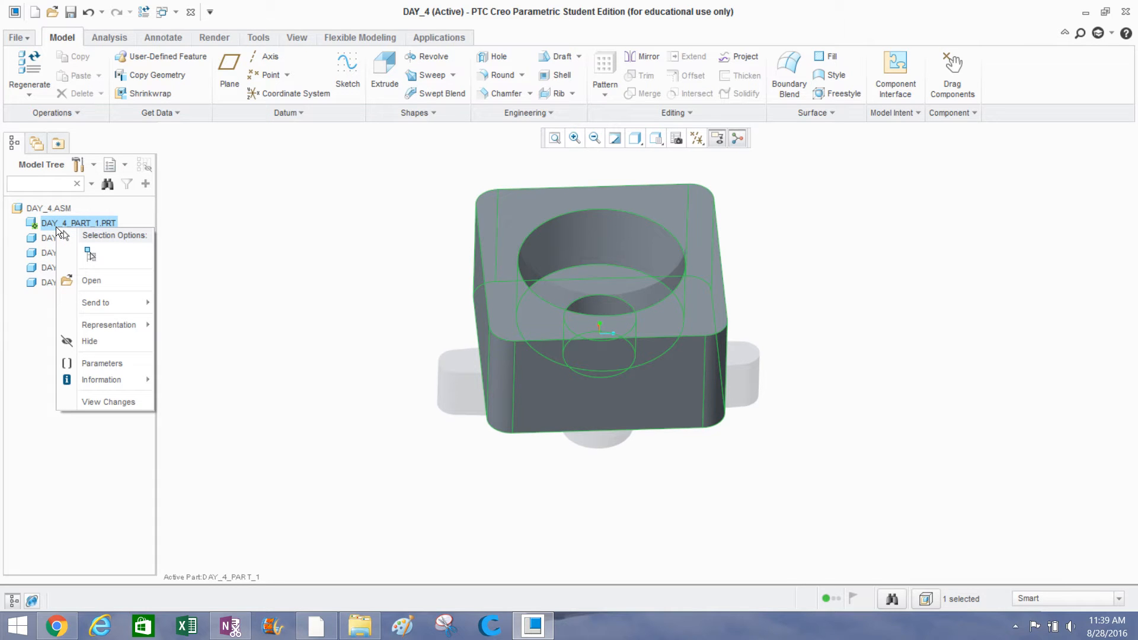
left_click(89, 254)
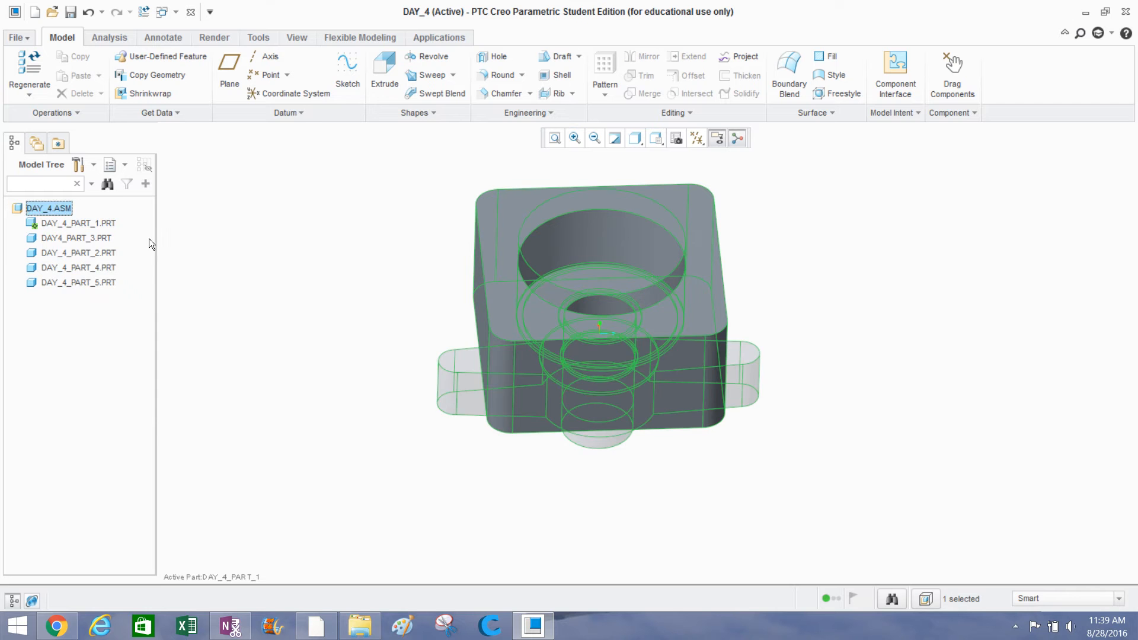
left_click(201, 242)
right_click(55, 211)
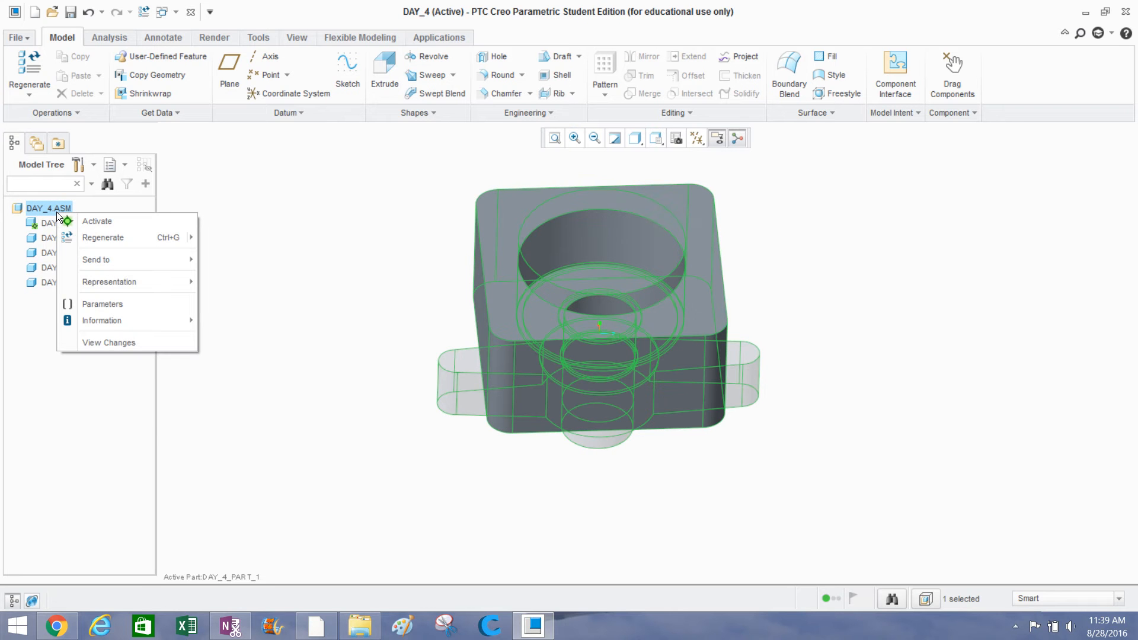
left_click(66, 221)
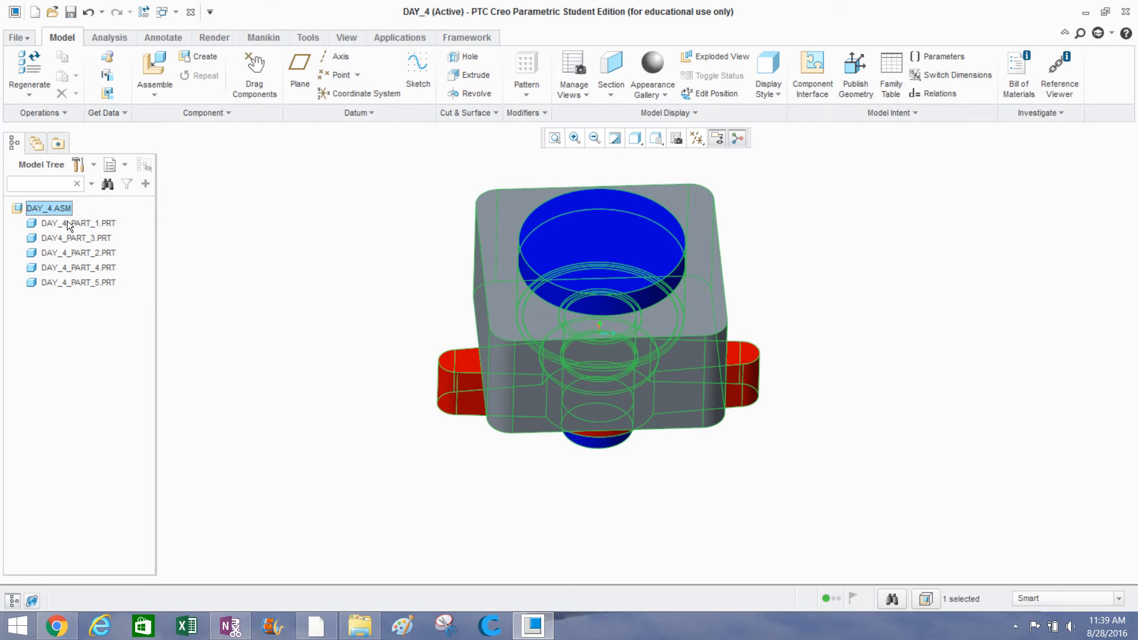
Activate the gray block, DAY_4_PART_1, for editing in the assembly.
middle_click_drag(355, 249, 393, 244)
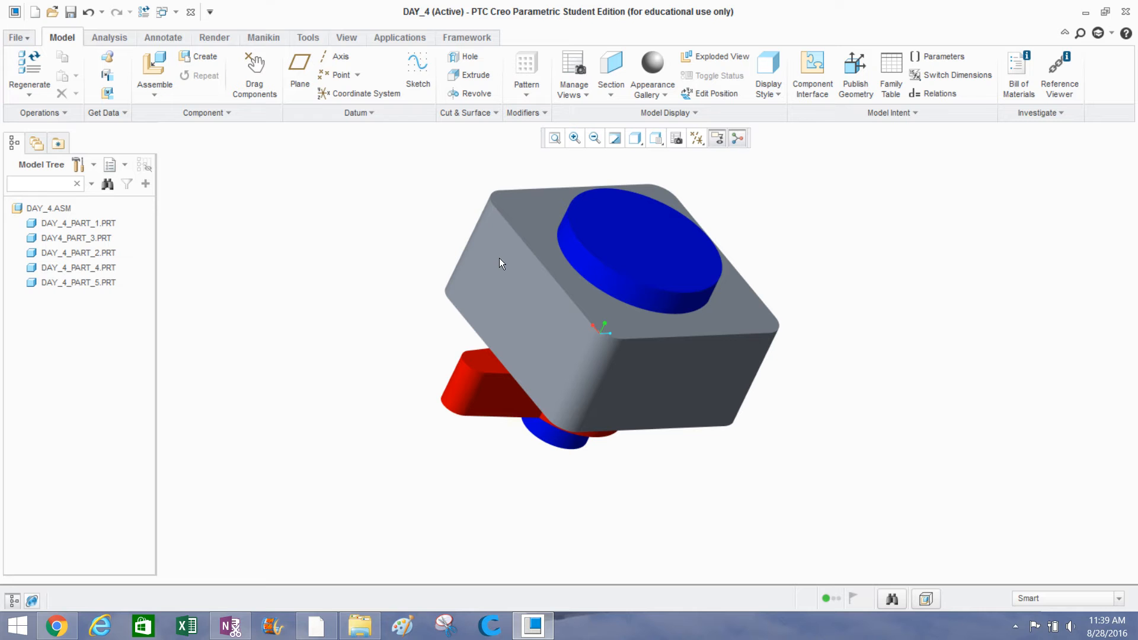
left_click(522, 276)
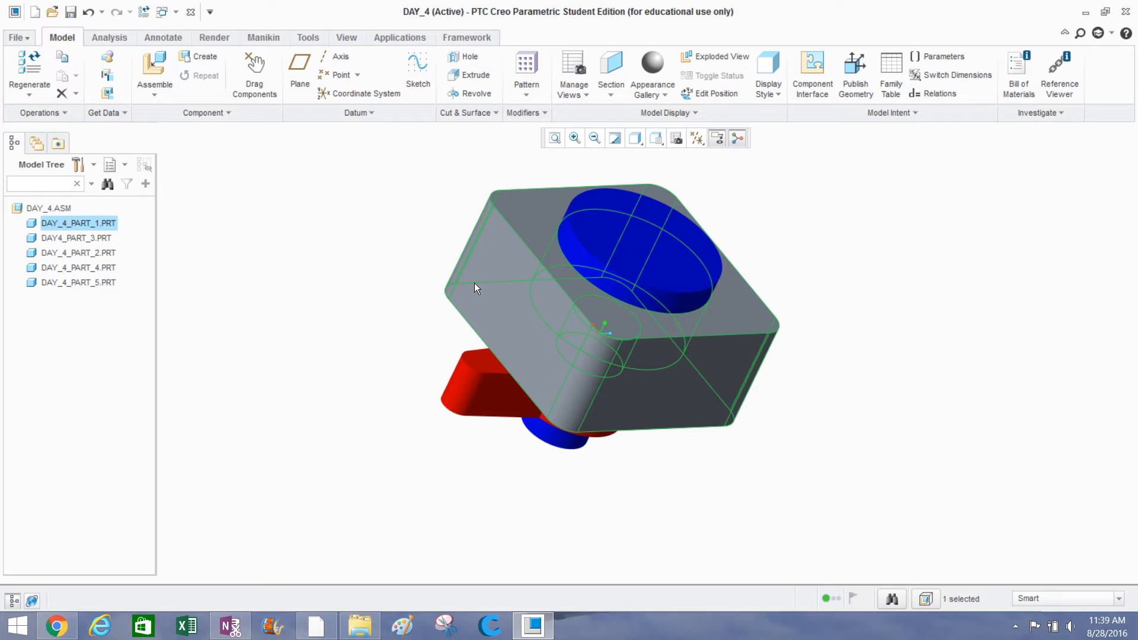
right_click(494, 282)
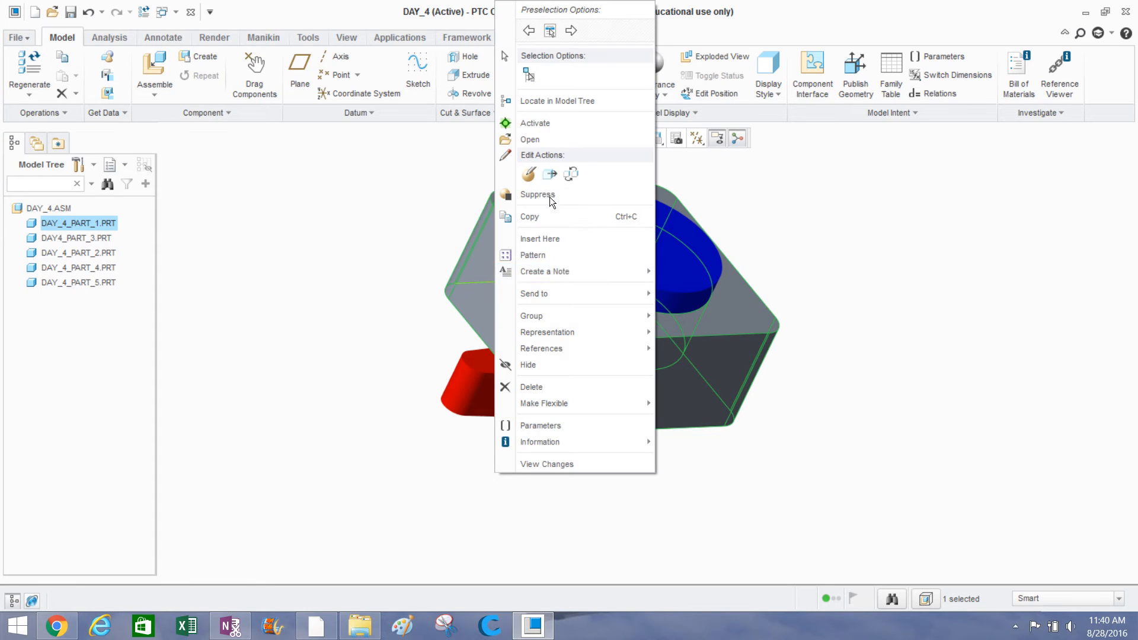
left_click(547, 121)
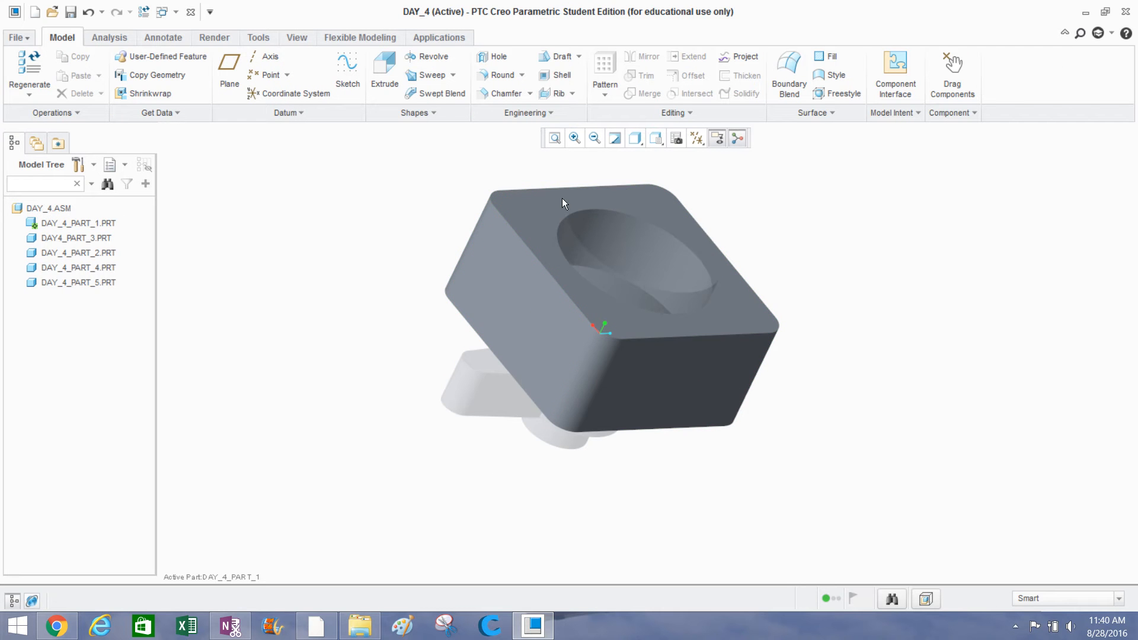
Start an extrude sketch on the block's large-bore face and draw four equal circles about 0.93 in diameter, one near each corner.
middle_click_drag(450, 283, 446, 266)
mouse_move(446, 234)
middle_mouse_down()
mouse_move(406, 318)
mouse_move(400, 300)
middle_mouse_up()
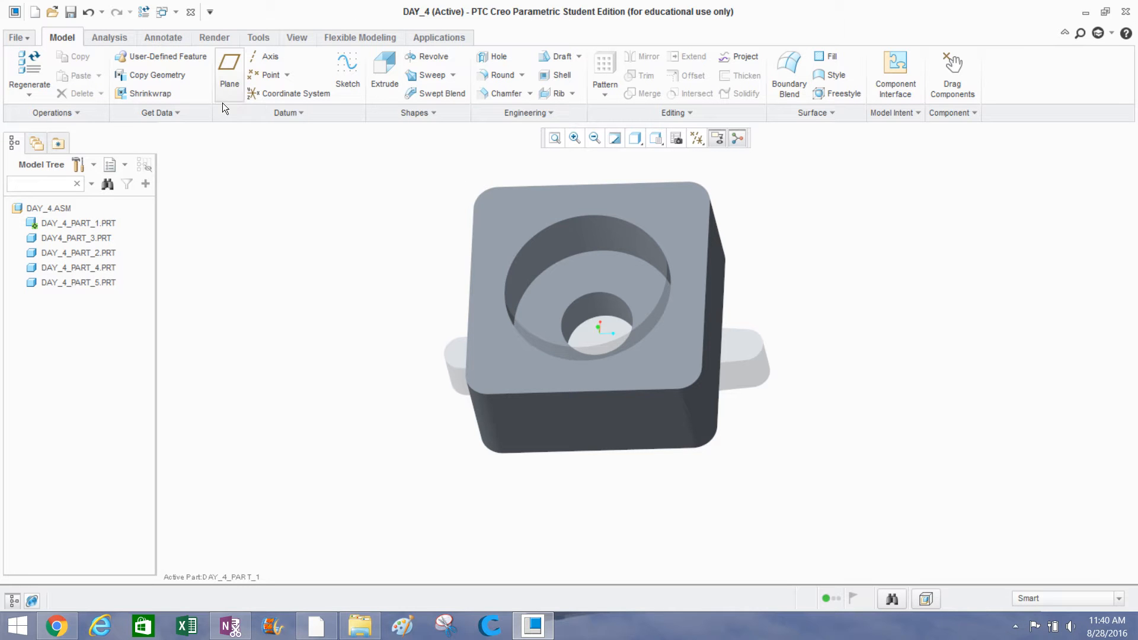
left_click(378, 77)
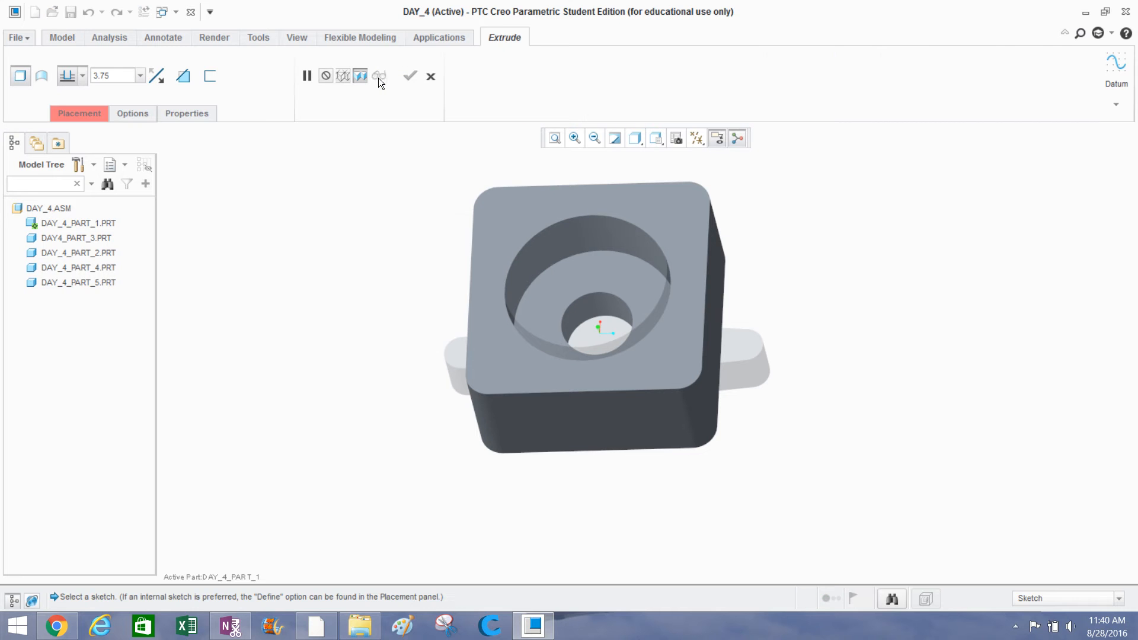
left_click(521, 212)
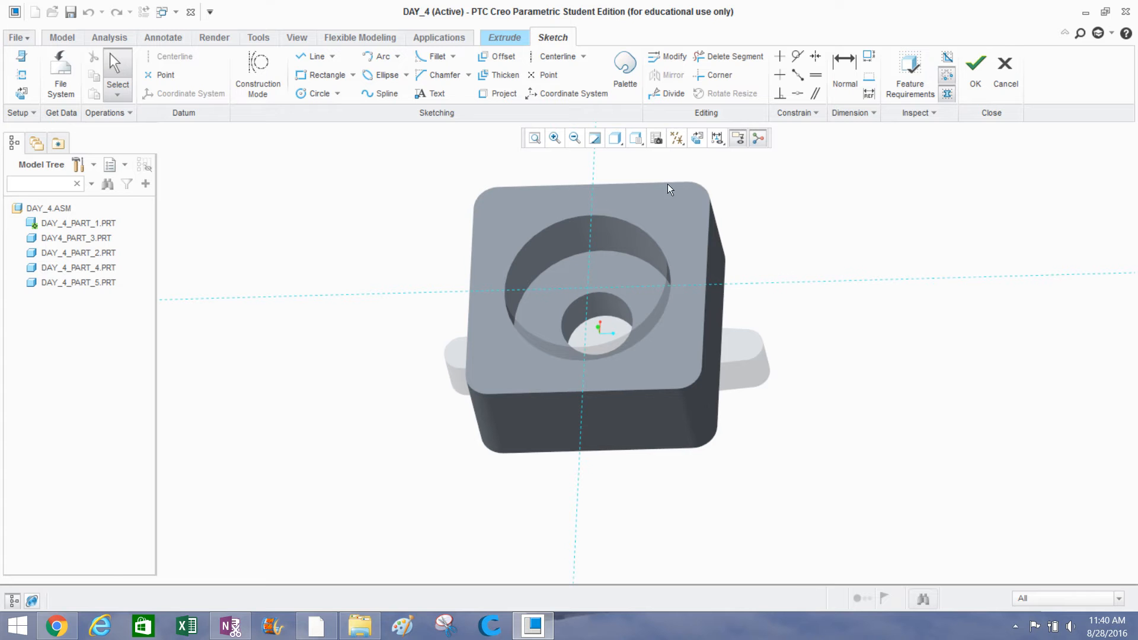
left_click(698, 138)
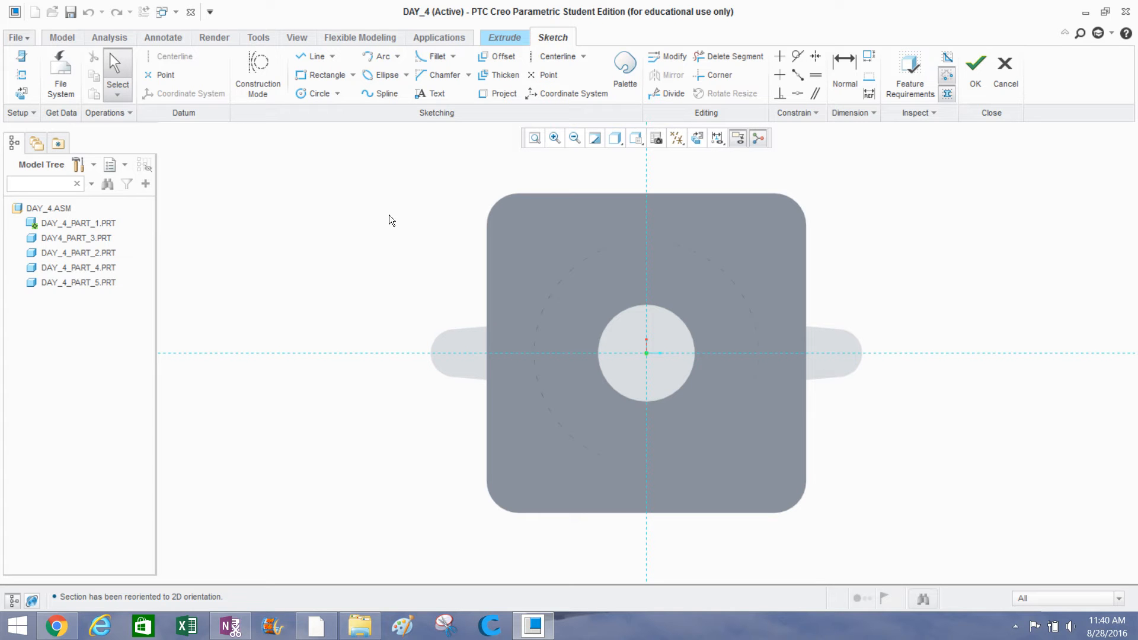
left_click(318, 95)
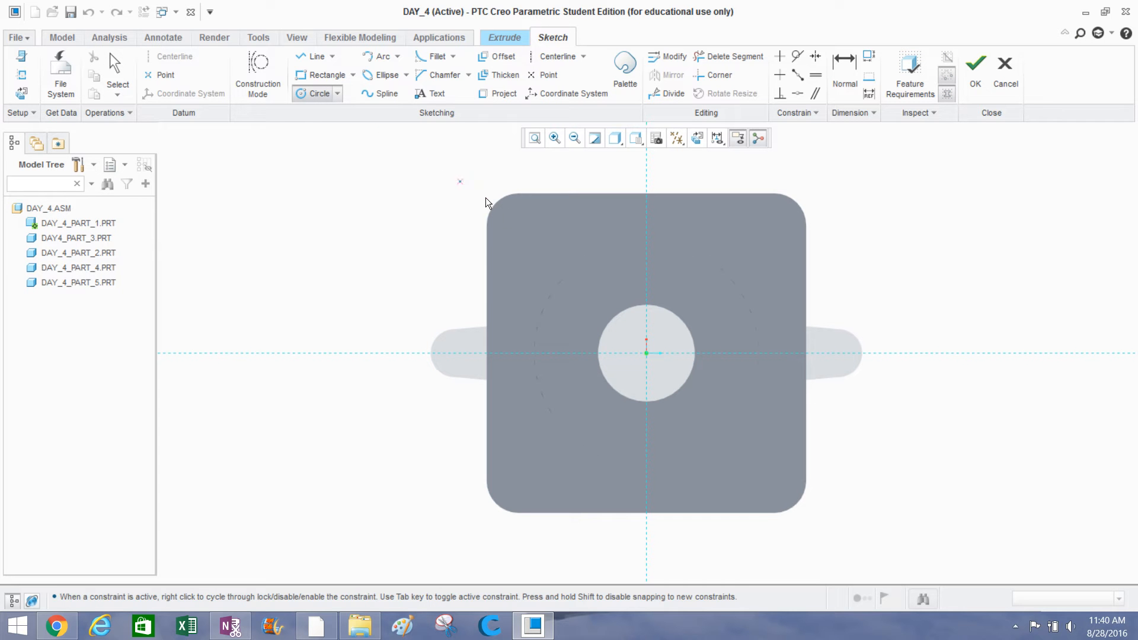
left_click(514, 234)
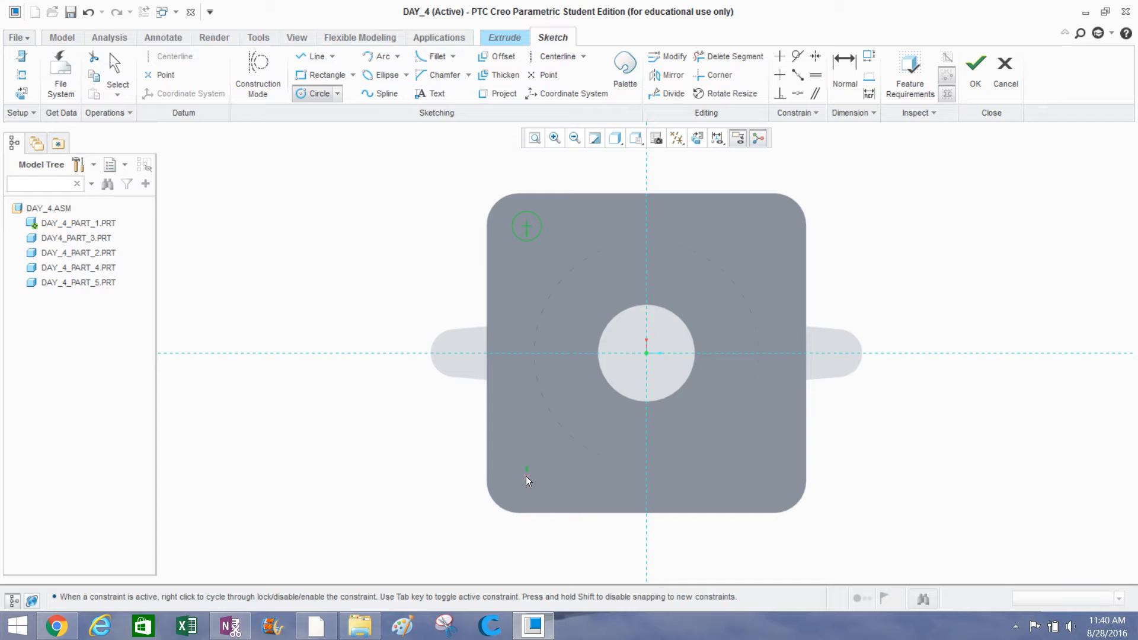
left_click(525, 475)
left_click(754, 467)
left_click(768, 223)
middle_click(921, 203)
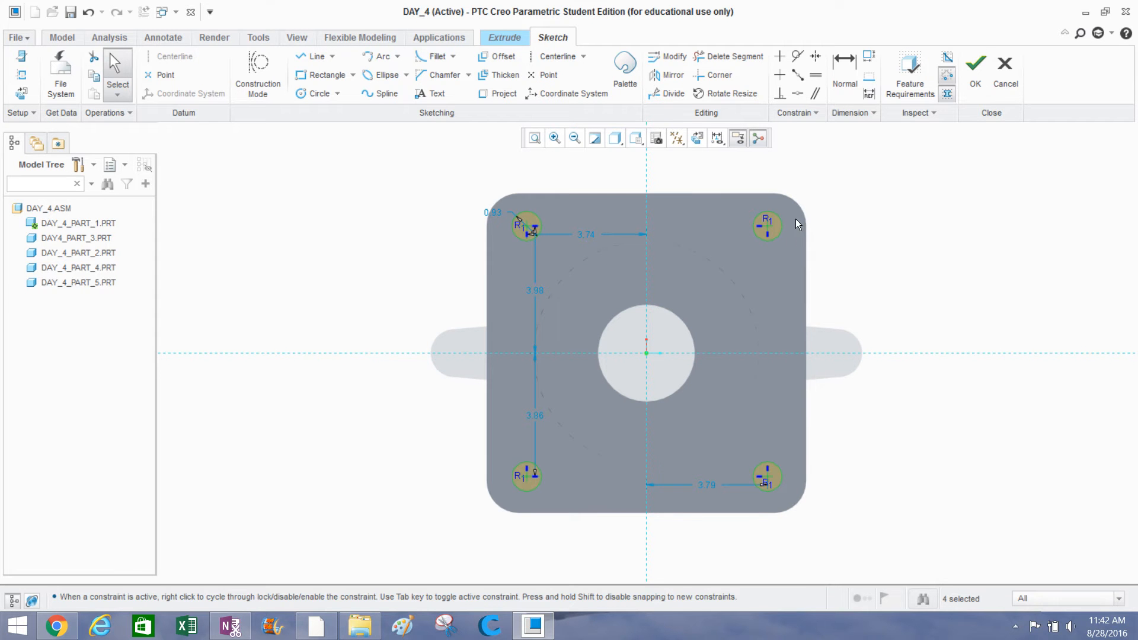
Set the diameter of the equal corner circles to 0.5.
double_click(489, 214)
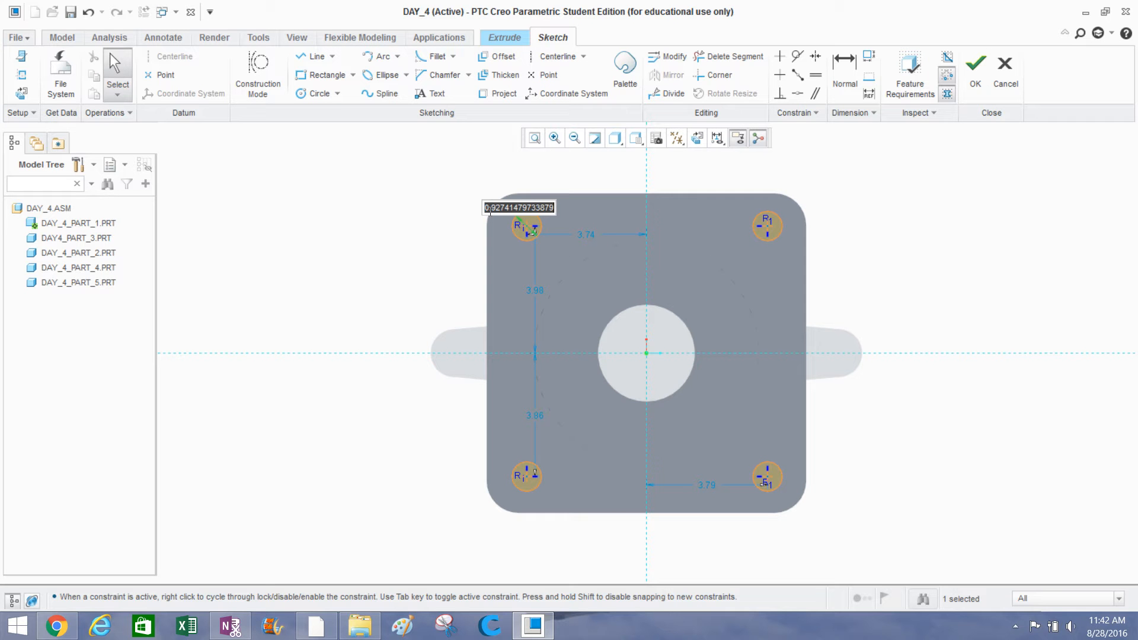
type("1")
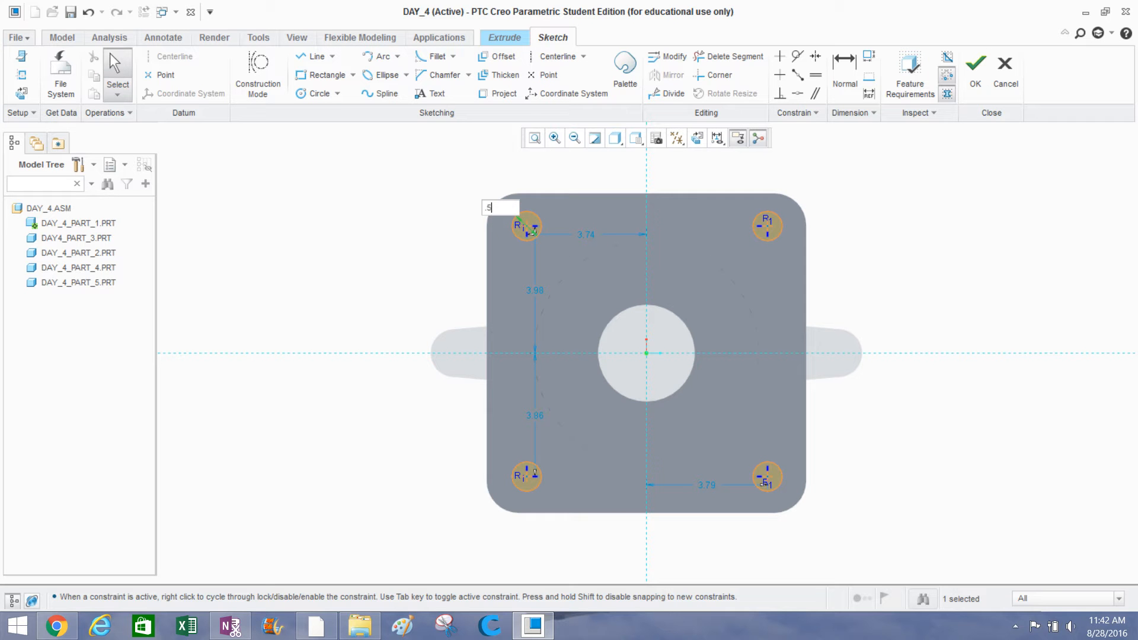
key("Return")
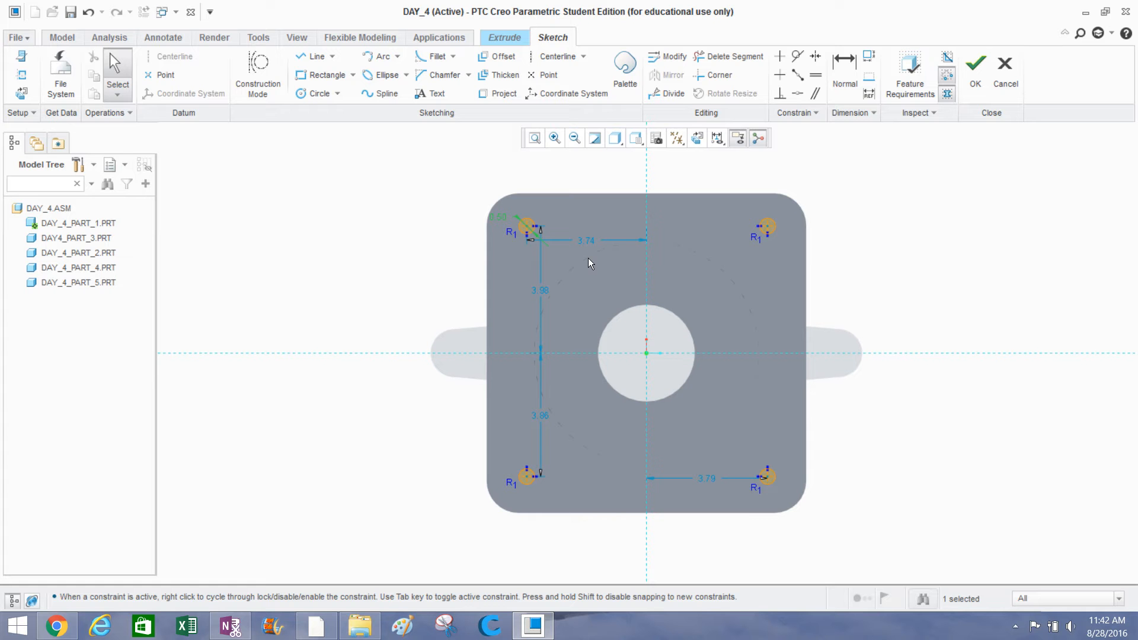
Set all horizontal and vertical distances of the corner circles from the sketch's reference axes to 4.
double_click(589, 241)
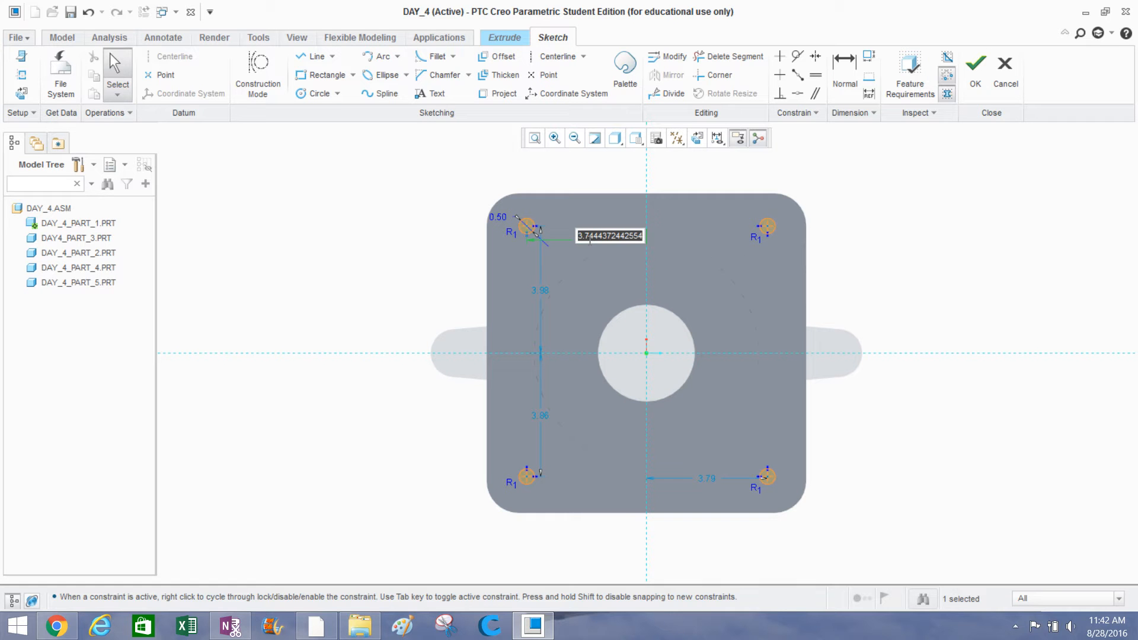
type("4")
key("Return")
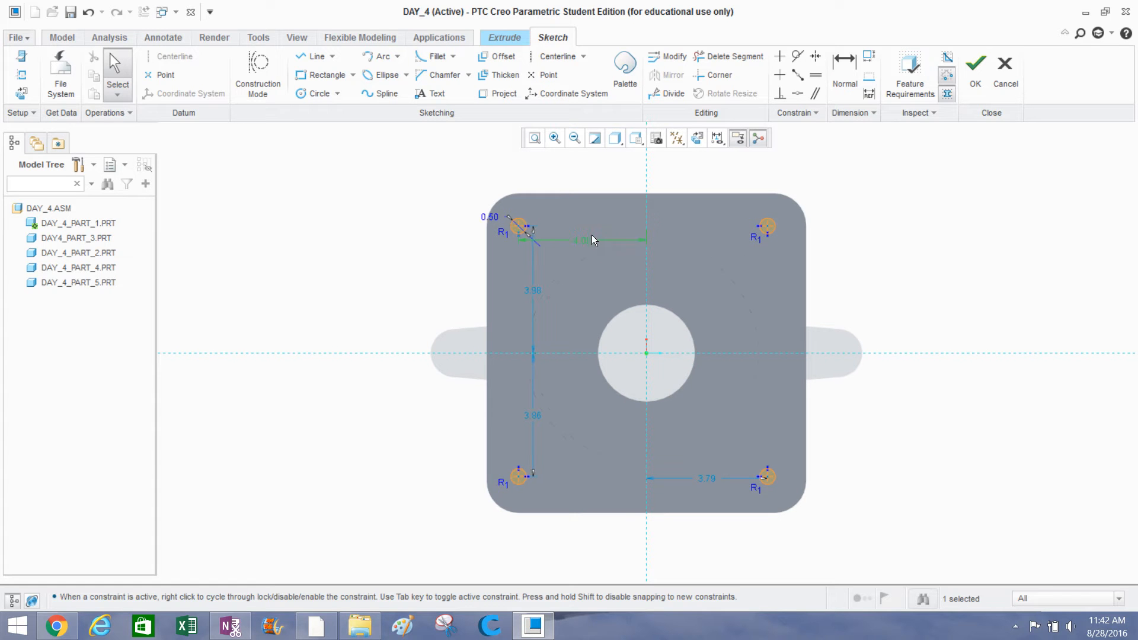
double_click(533, 290)
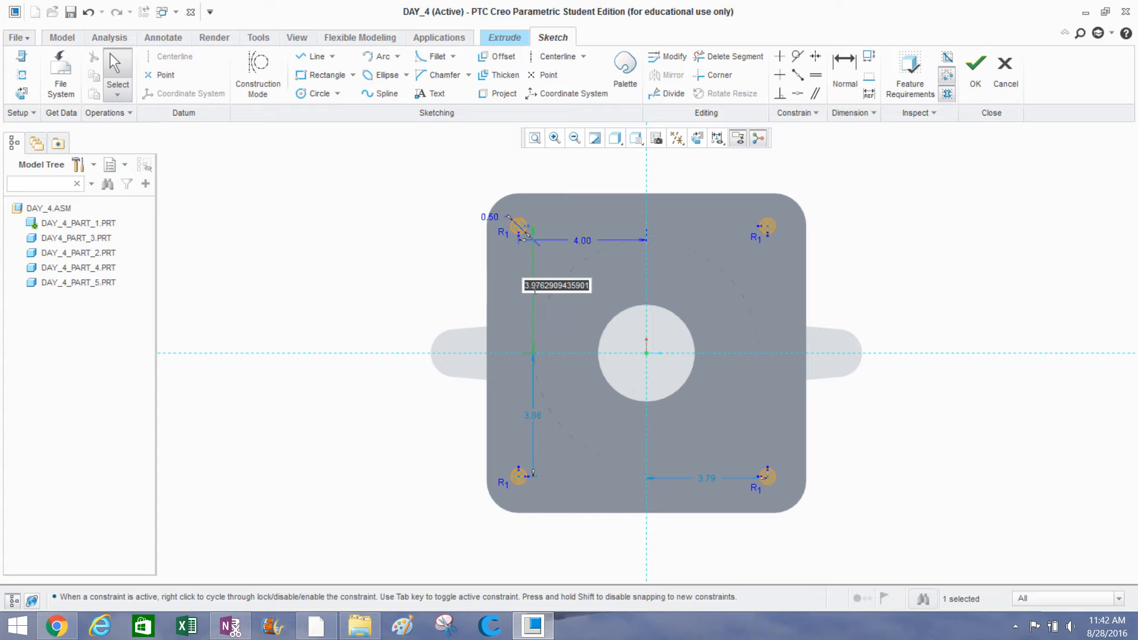
type("4")
key("Return")
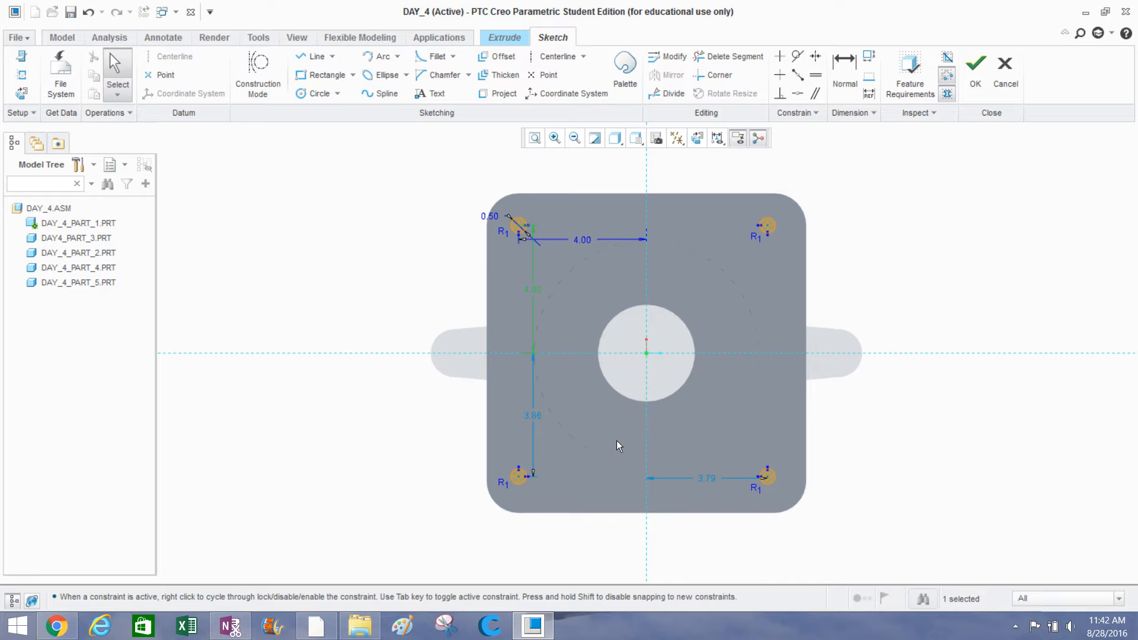
double_click(533, 414)
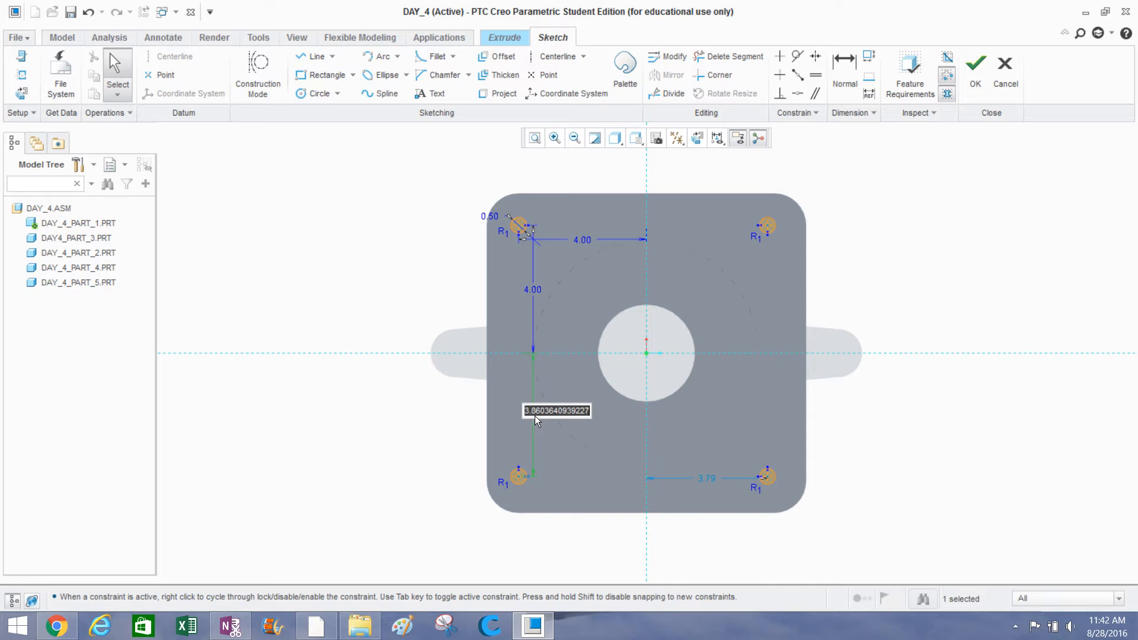
type("4")
key("Return")
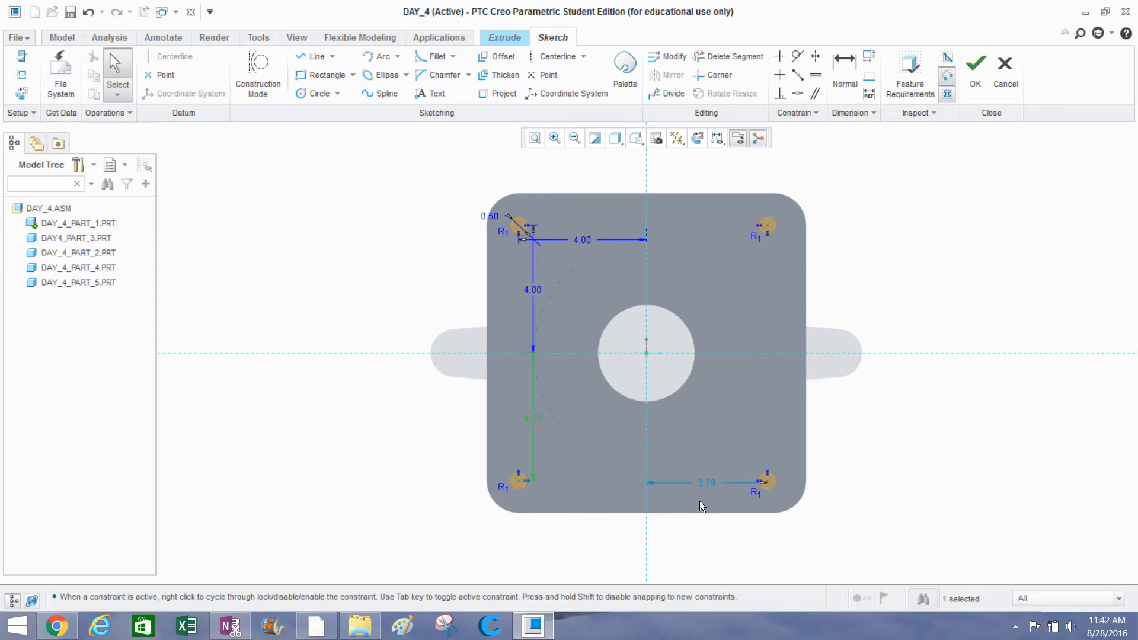
double_click(706, 484)
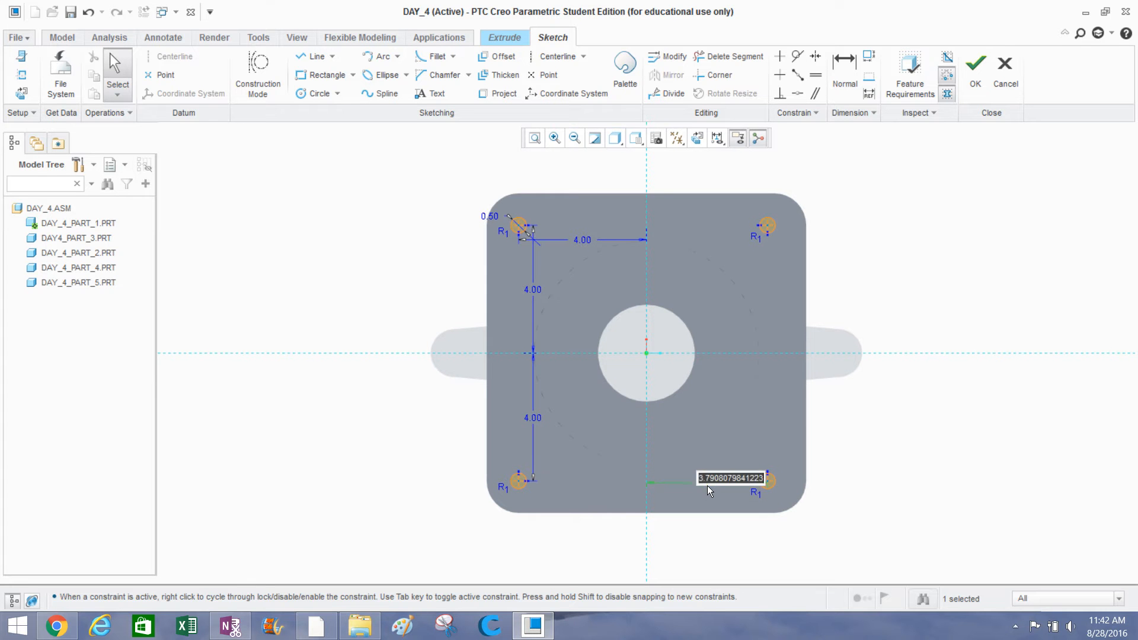
type("4")
key("Return")
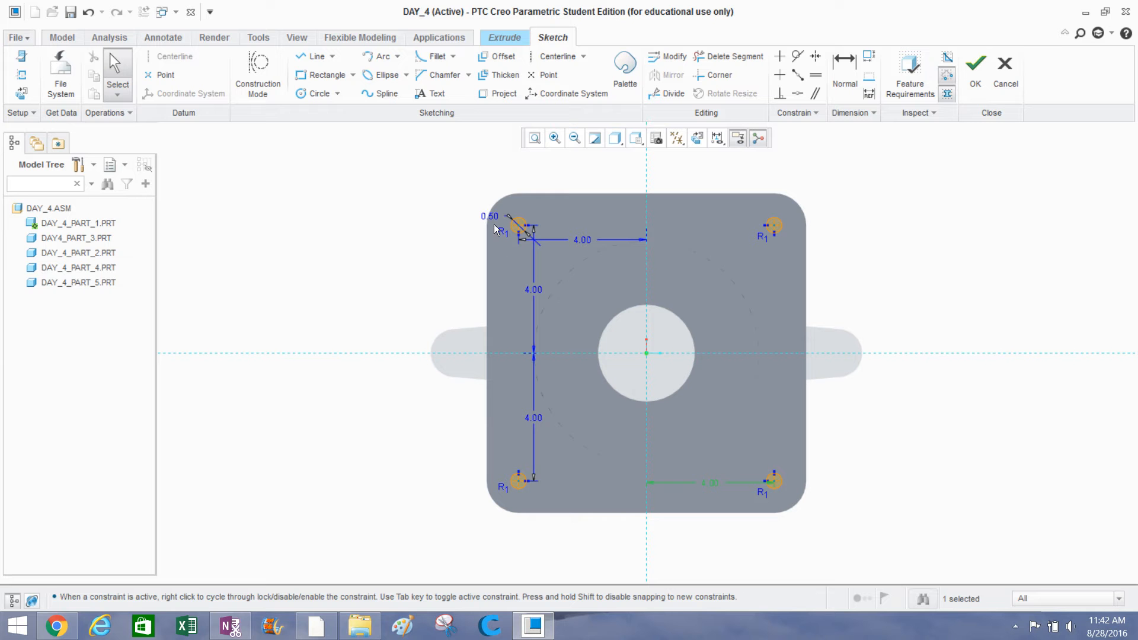
Finish the sketch and extrude the four circles as a cut 1.00 deep into the block.
middle_click_drag(493, 347, 529, 278)
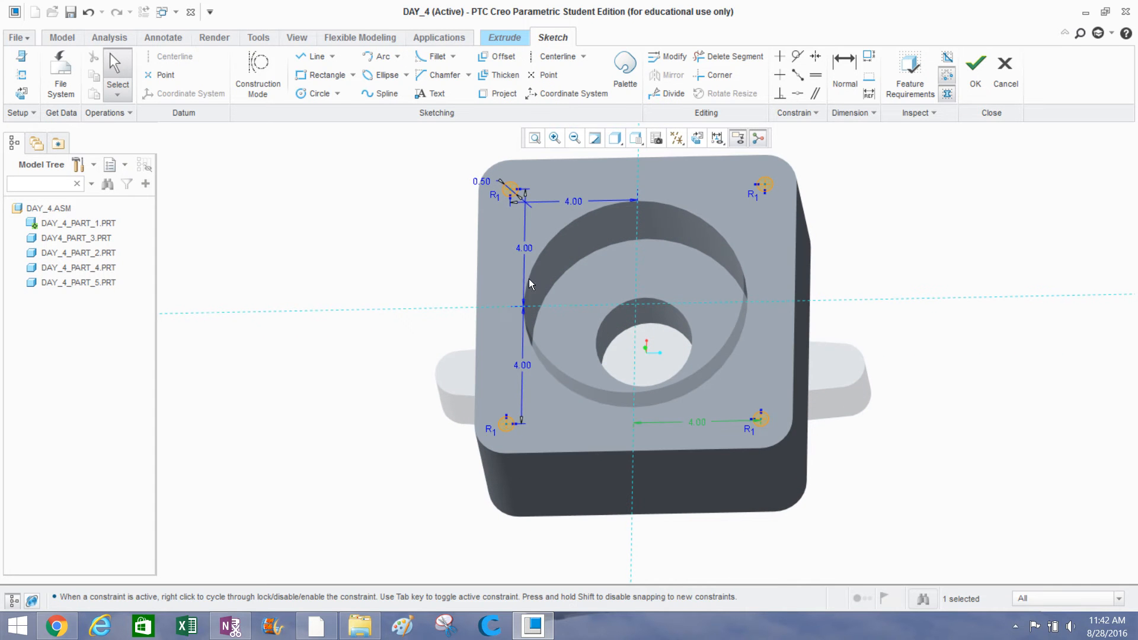
left_click(977, 76)
left_click(979, 76)
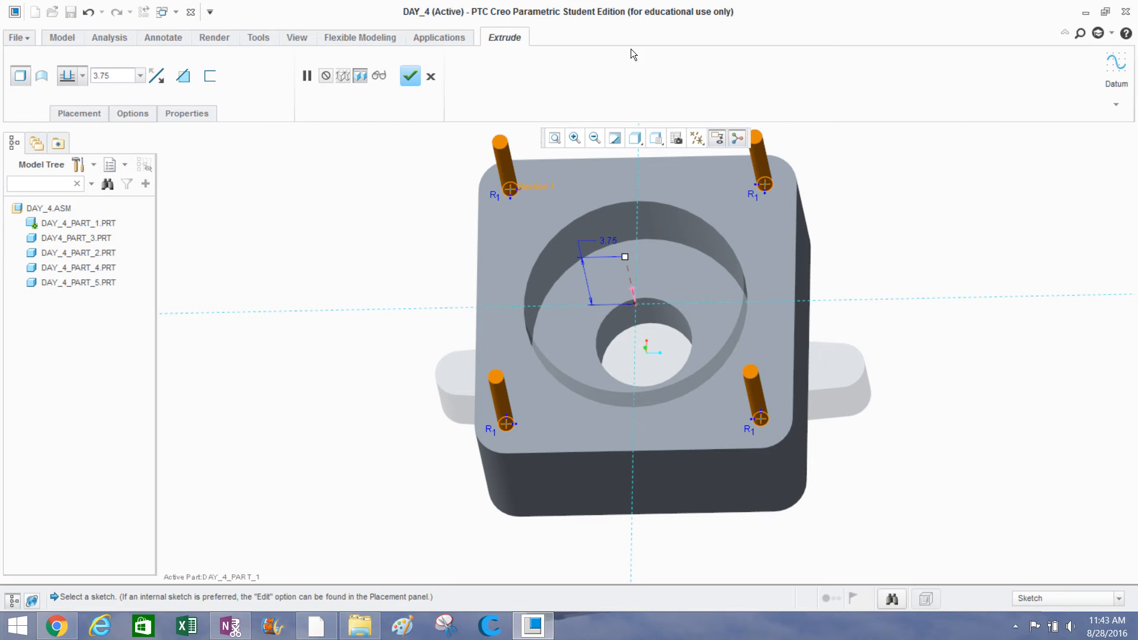
left_click(162, 77)
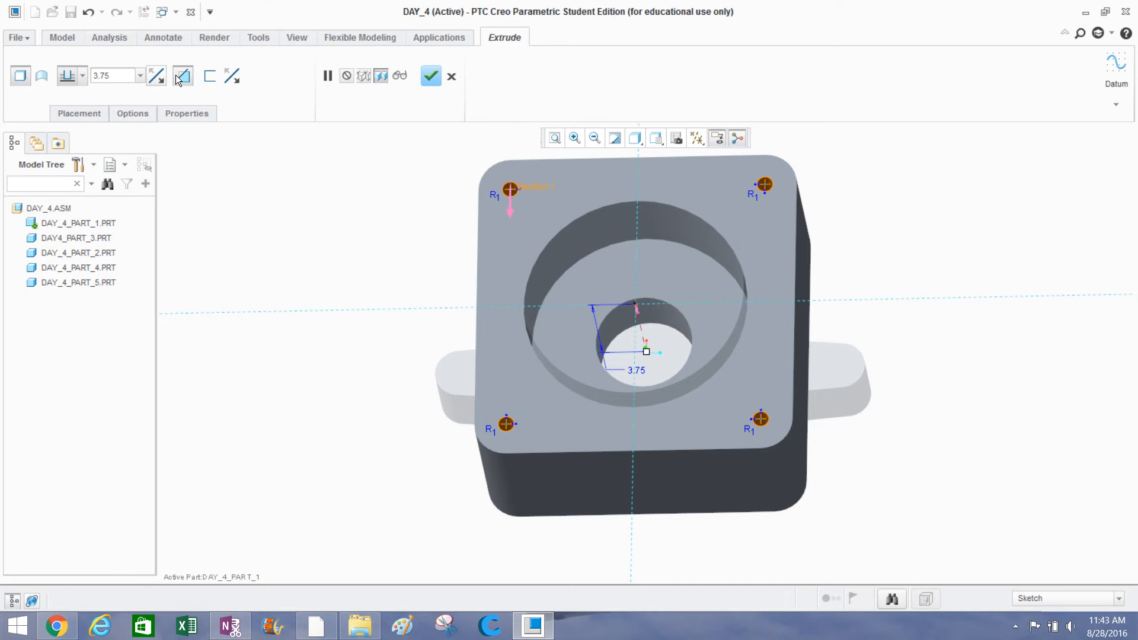
double_click(122, 75)
type("1")
key("Return")
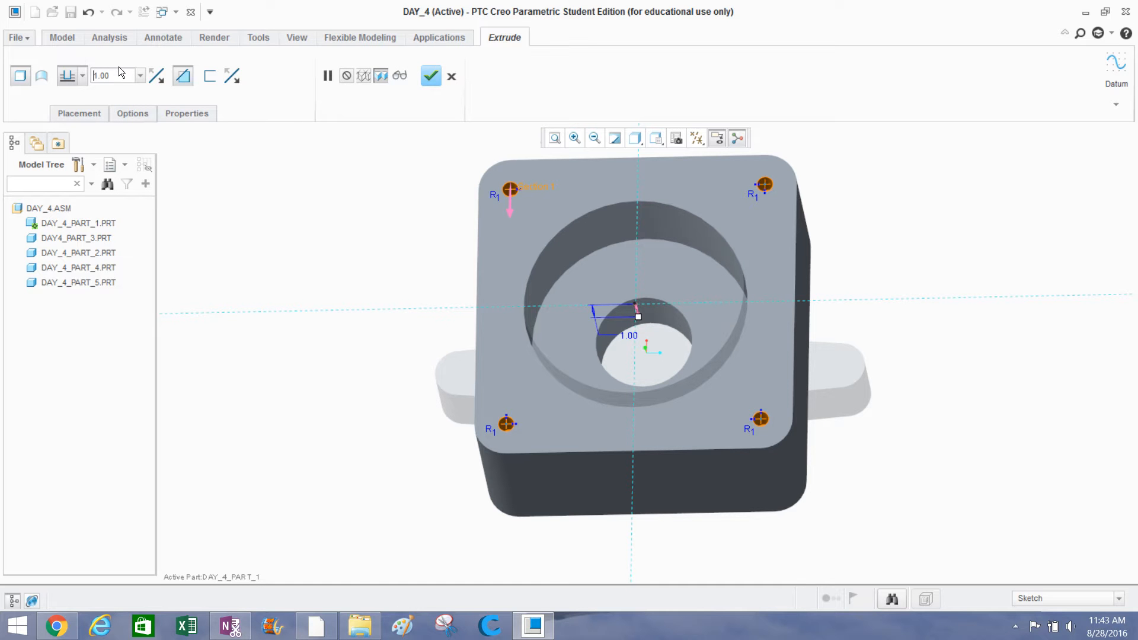
left_click(430, 75)
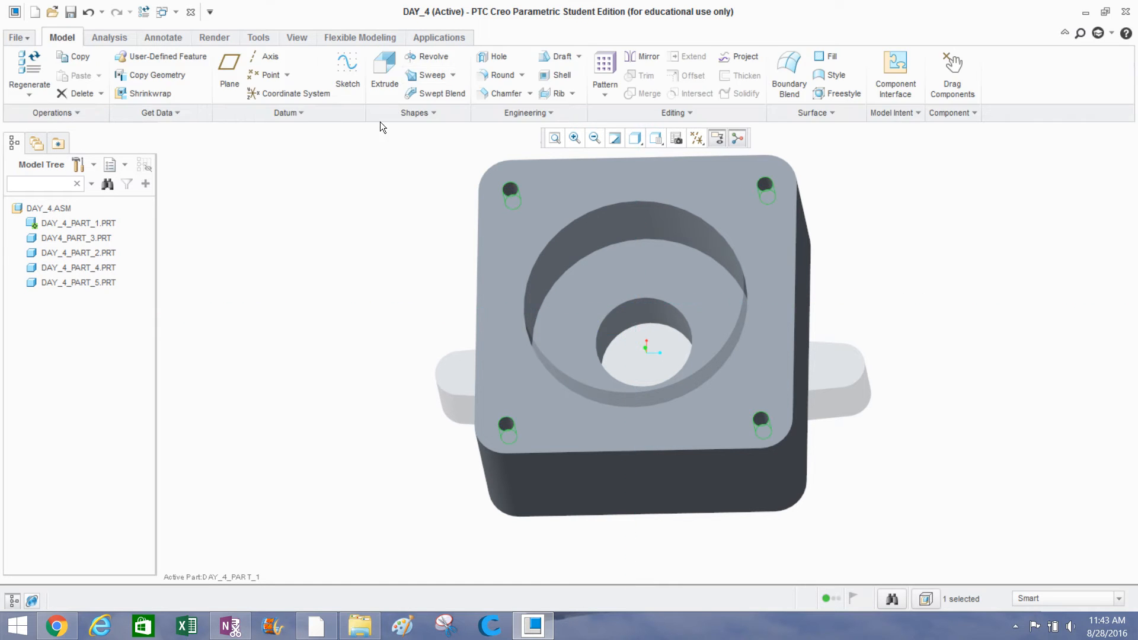
Examine the corner holes and the face around the large bore of the block up close and from different angles.
scroll(511, 180, "down", 6)
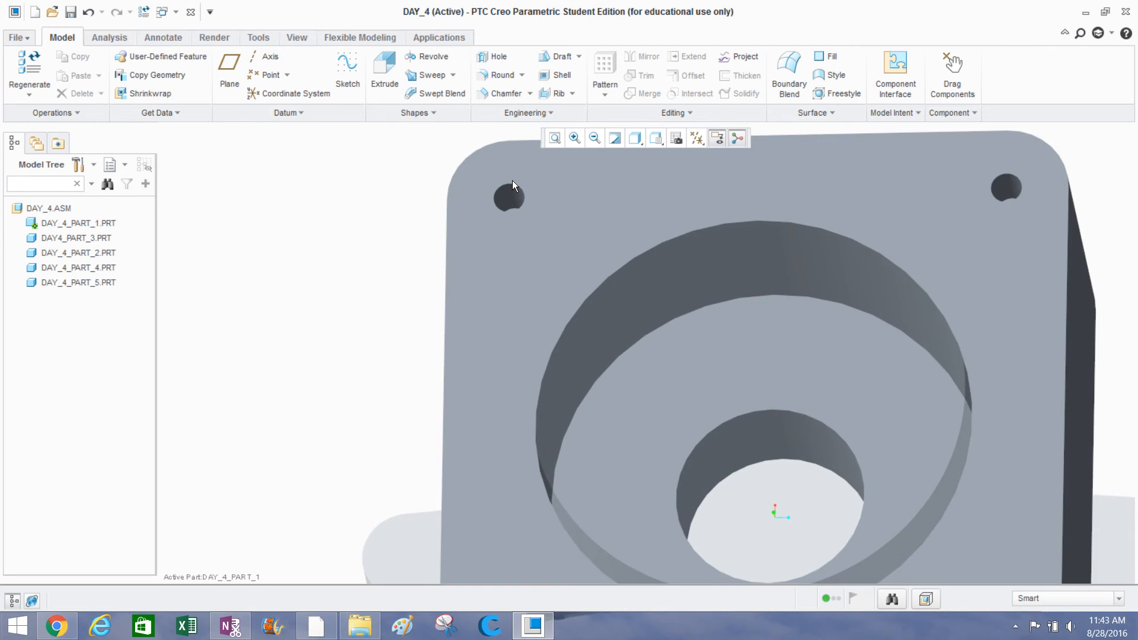
scroll(512, 181, "up", 6)
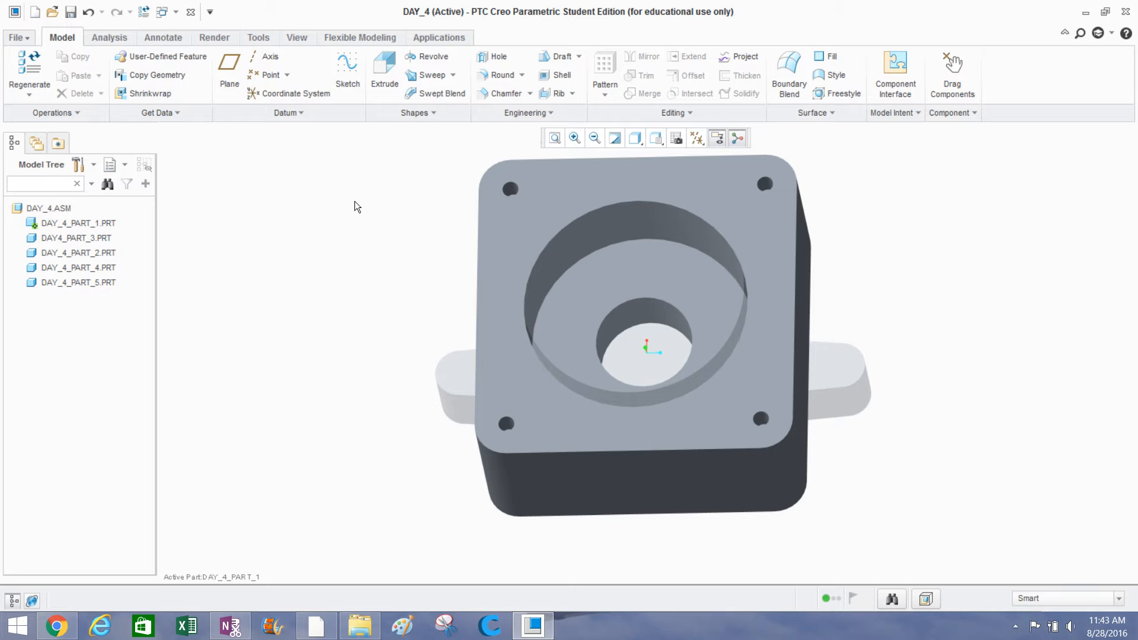
scroll(408, 238, "down", 2)
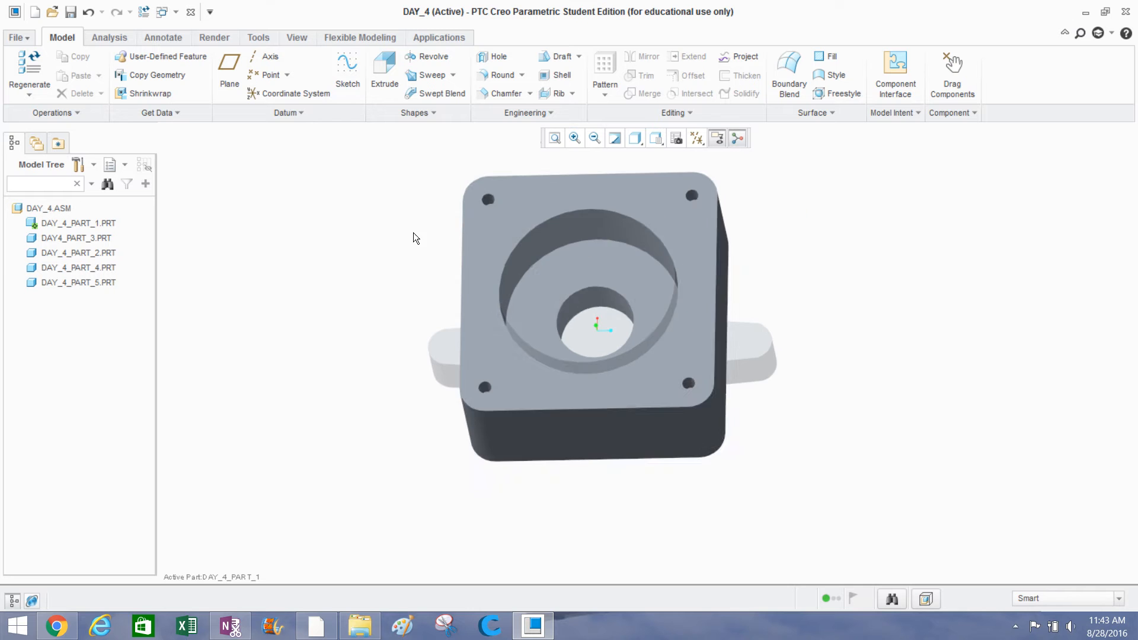
middle_click_drag(340, 275, 525, 167)
scroll(523, 168, "up", 3)
scroll(524, 162, "up", 4)
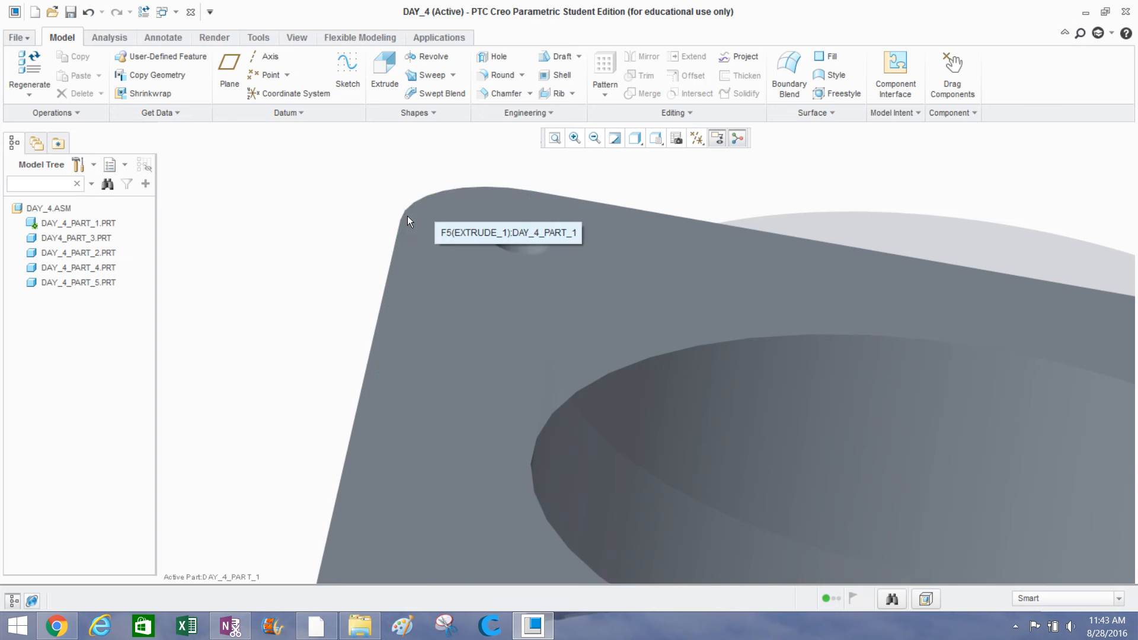
scroll(407, 218, "up", 4)
mouse_move(406, 219)
middle_mouse_down()
mouse_move(425, 261)
mouse_move(428, 236)
mouse_move(394, 243)
mouse_move(395, 230)
mouse_move(411, 230)
middle_mouse_up()
scroll(413, 229, "up", 2)
scroll(426, 261, "down", 1)
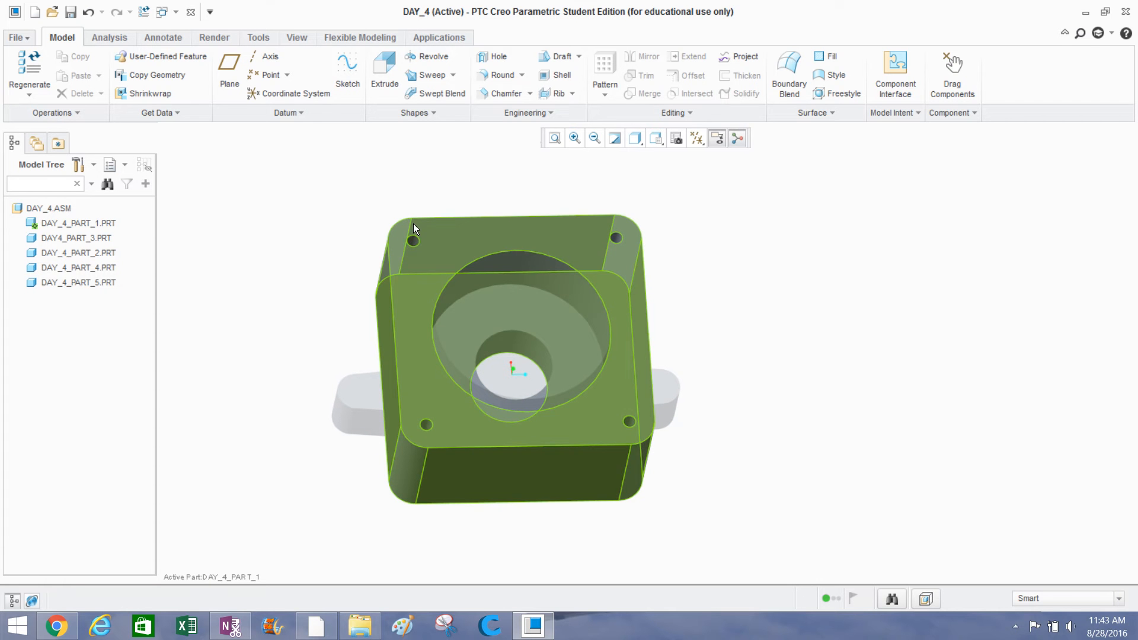
Start an Extrude sketch on the block face that has the four corner holes and orient the view to the sketch plane.
left_click(383, 88)
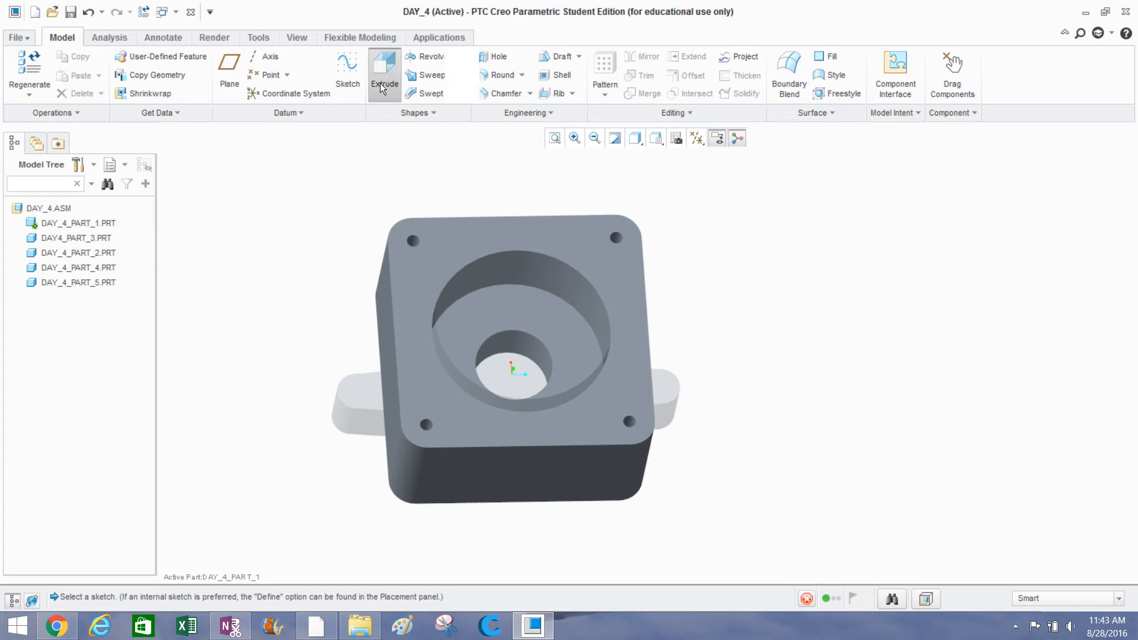
left_click(479, 236)
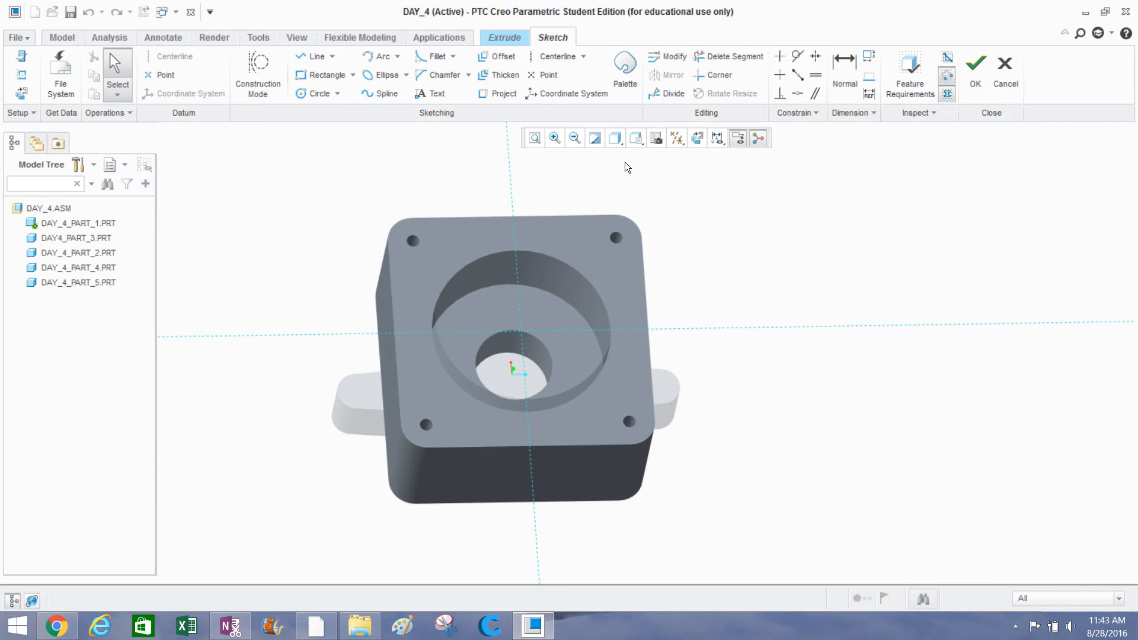
left_click(700, 143)
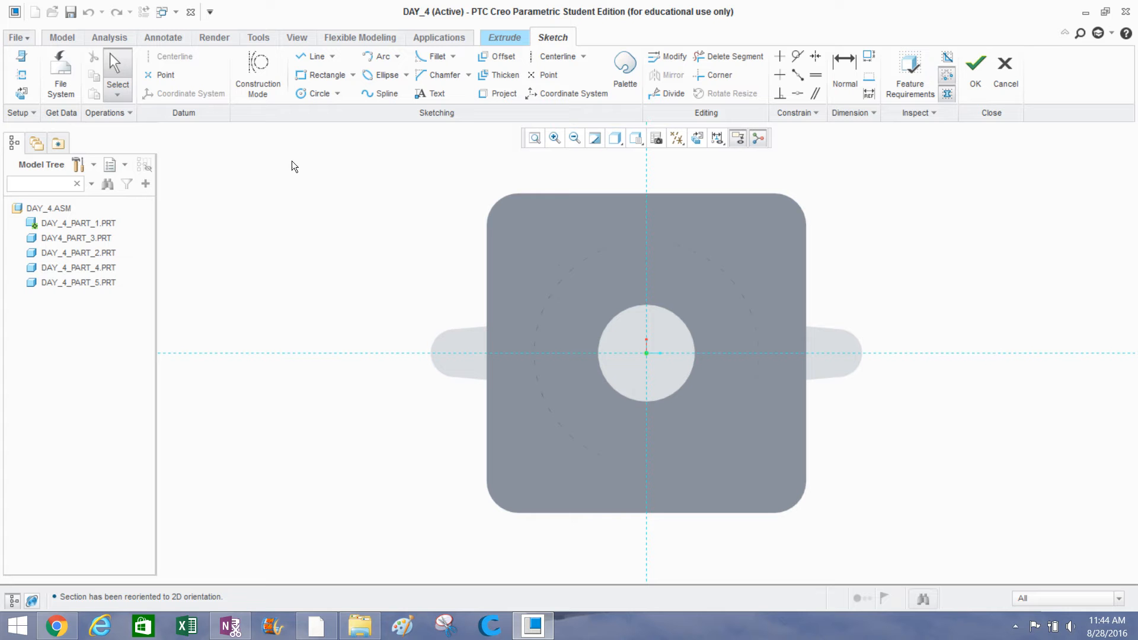
Add the surfaces of the two corner holes on the block's far side as sketch references.
left_click(17, 75)
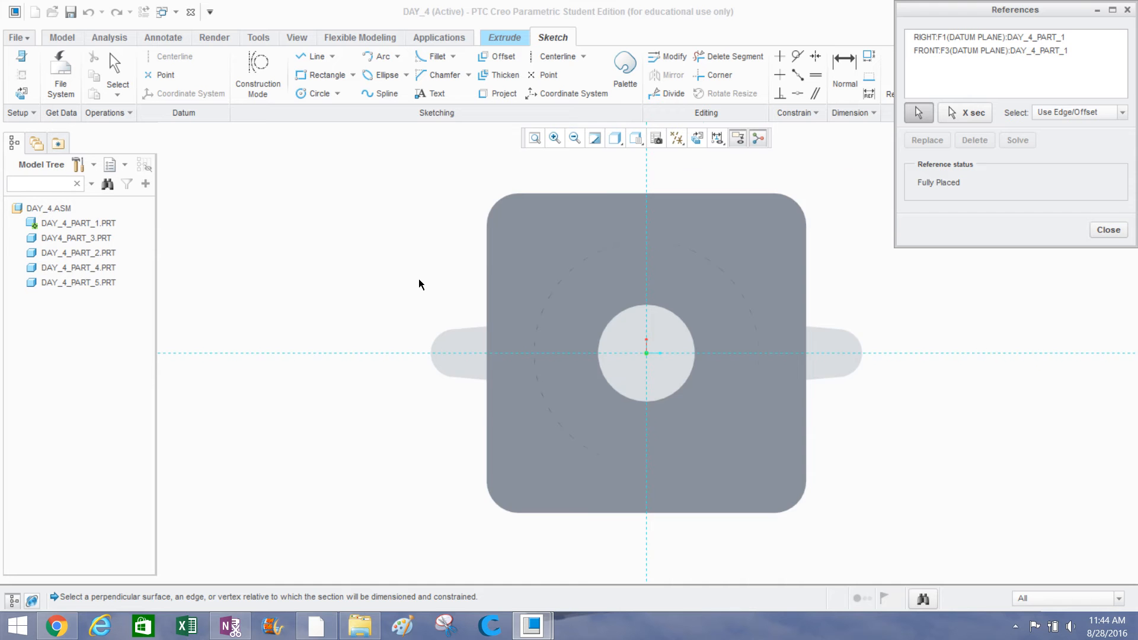
mouse_move(418, 278)
middle_mouse_down()
mouse_move(416, 244)
mouse_move(486, 210)
middle_mouse_up()
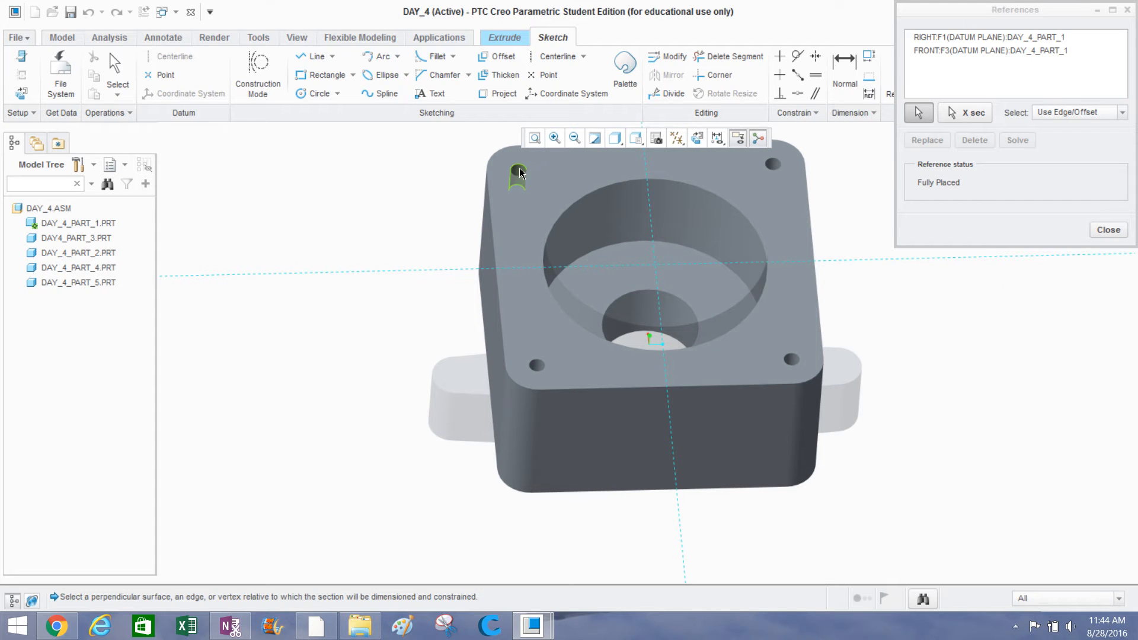
scroll(519, 168, "down", 4)
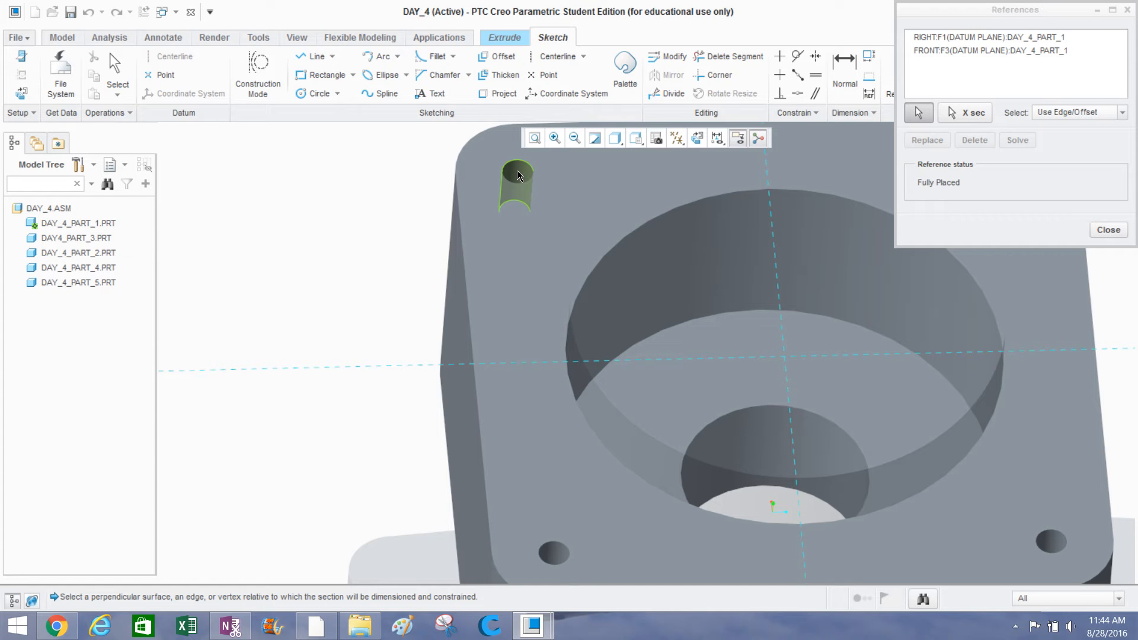
left_click(517, 169)
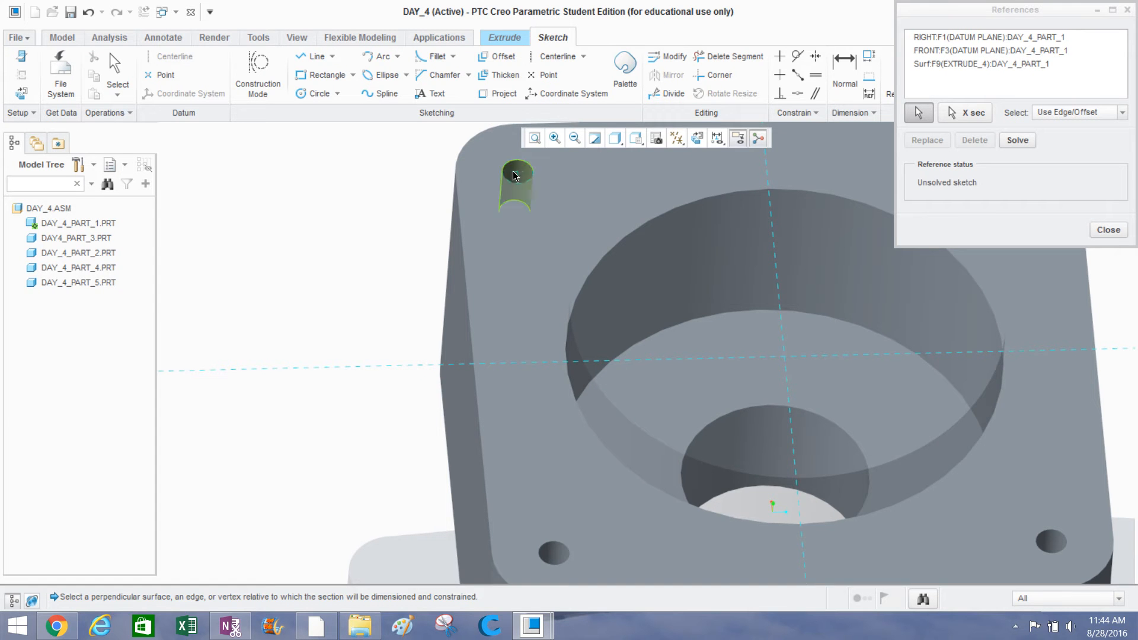
scroll(369, 217, "up", 1)
scroll(370, 218, "up", 1)
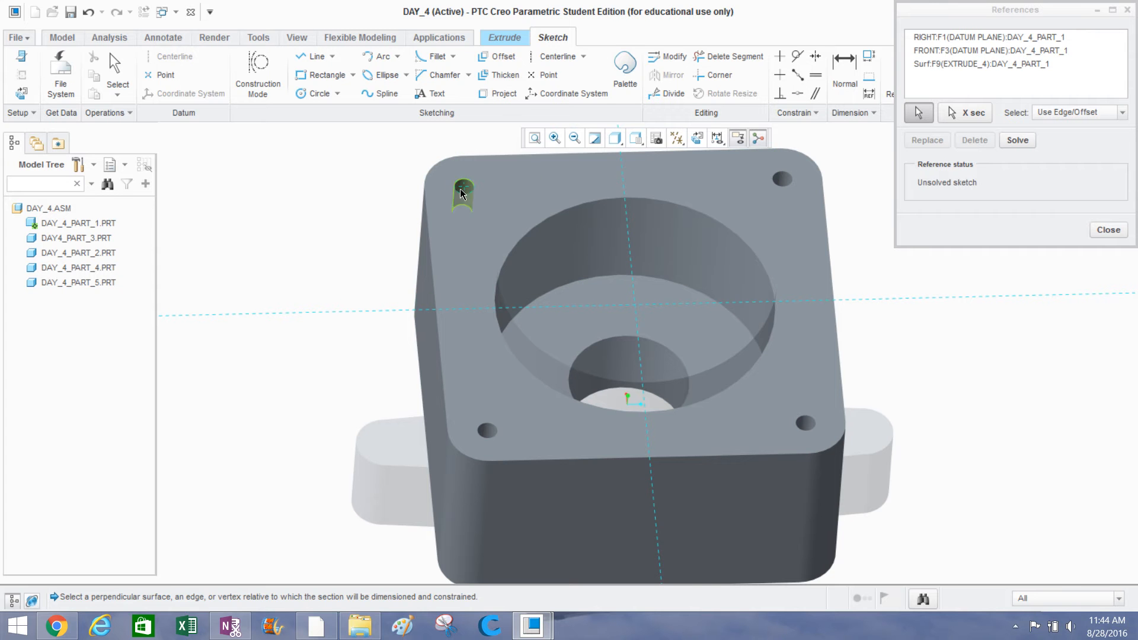
scroll(784, 186, "down", 2)
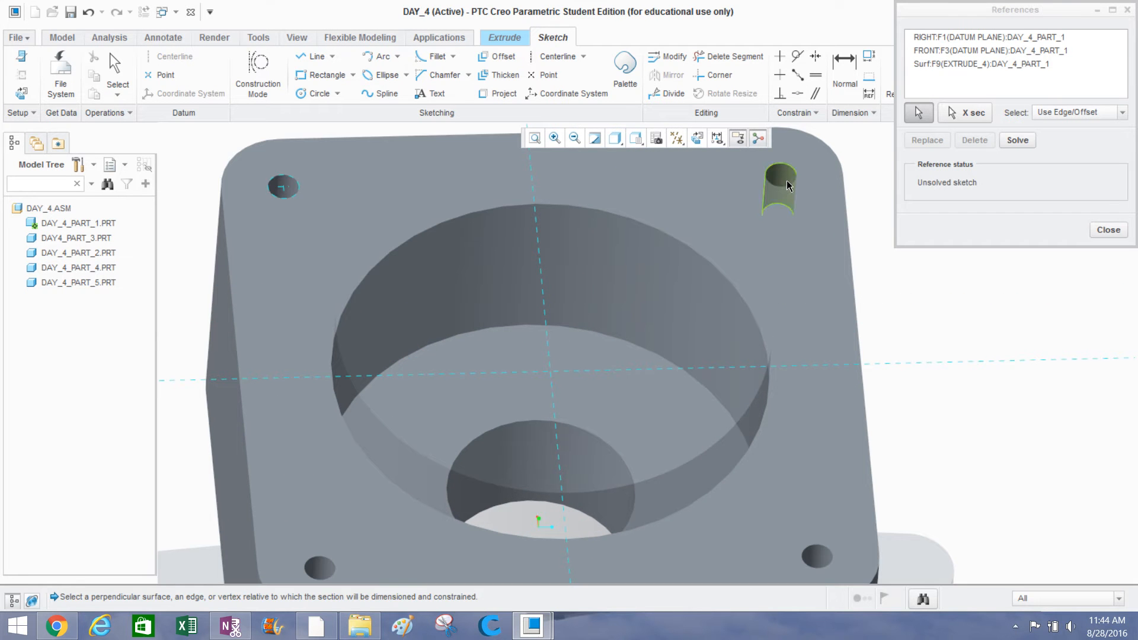
left_click(788, 175)
scroll(788, 175, "up", 1)
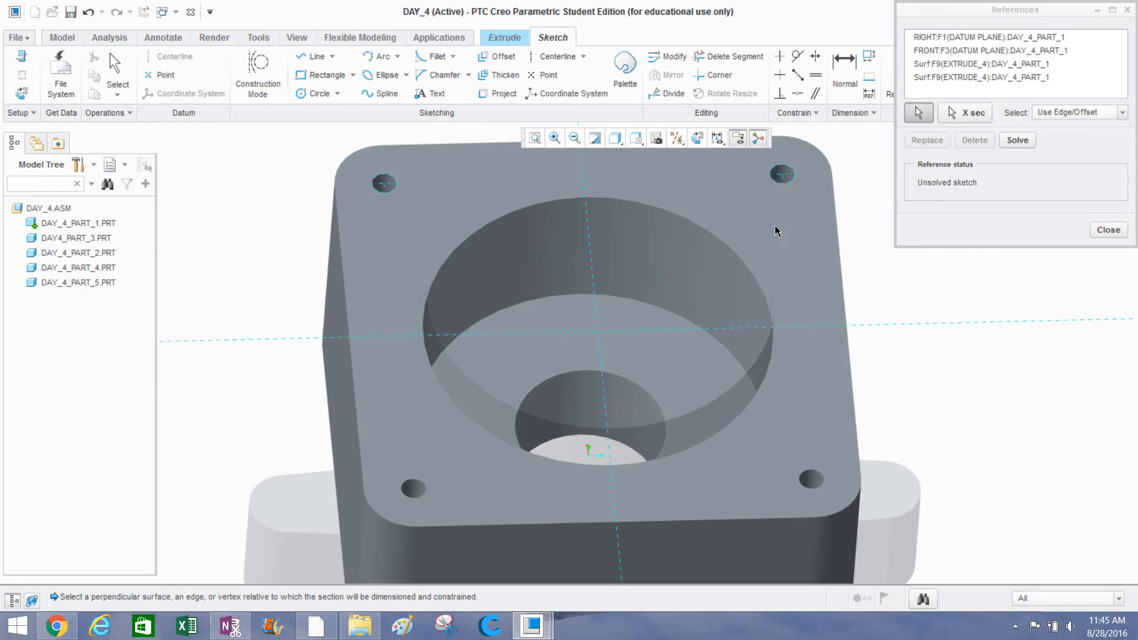
Add the surfaces of the two corner holes on the block's near side as sketch references and finish choosing references.
scroll(808, 492, "down", 2)
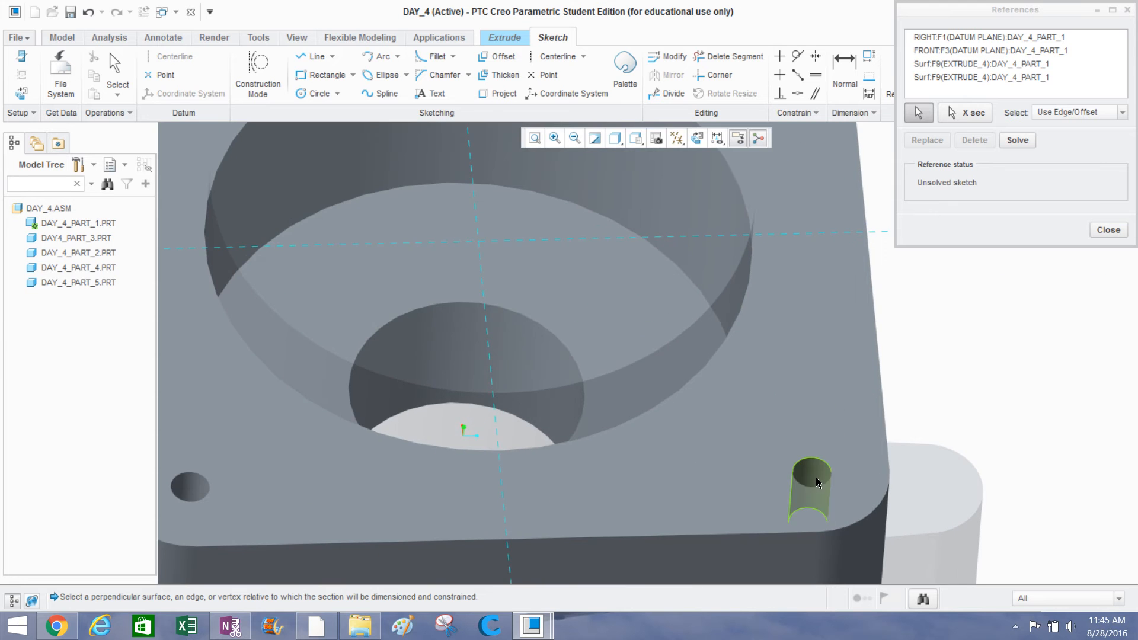
left_click(816, 479)
scroll(848, 467, "up", 1)
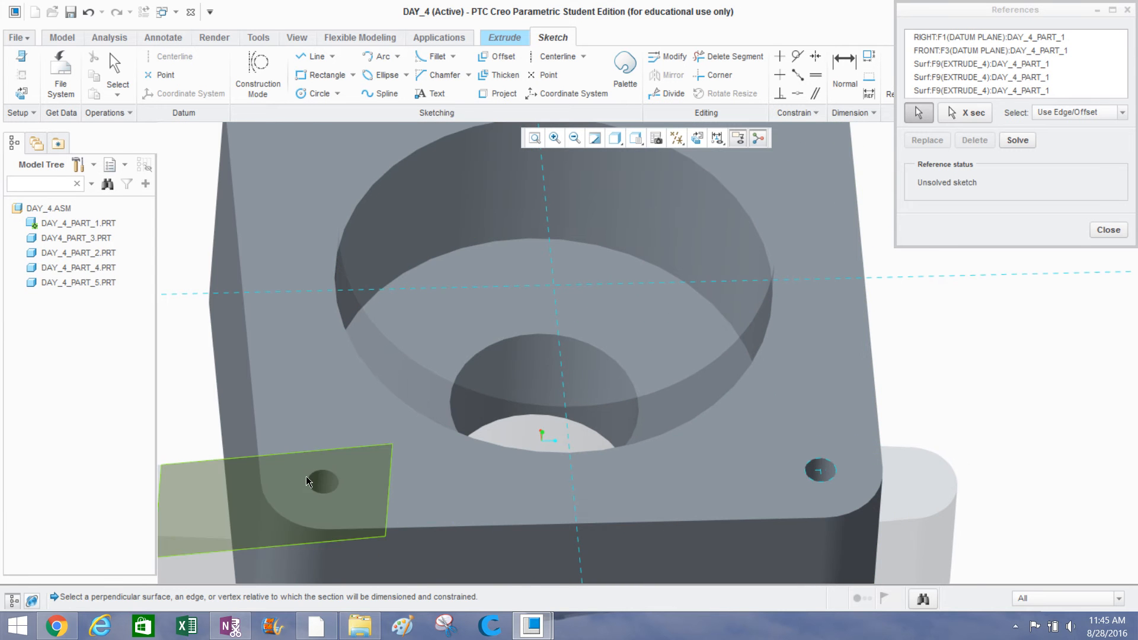
left_click(315, 485)
scroll(356, 465, "up", 2)
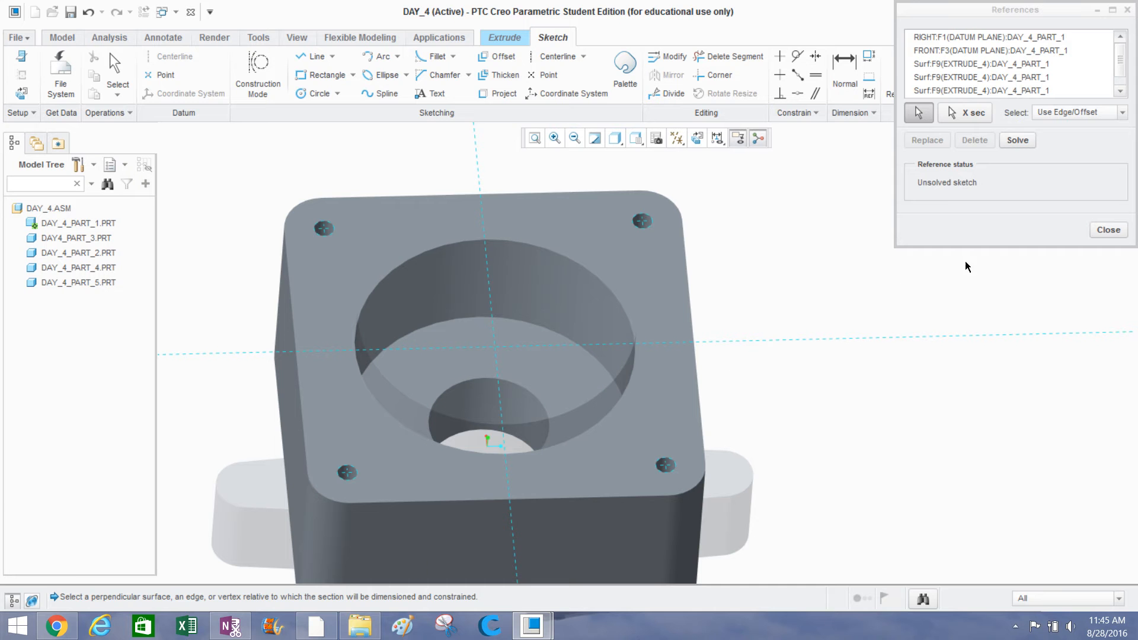
left_click(1102, 229)
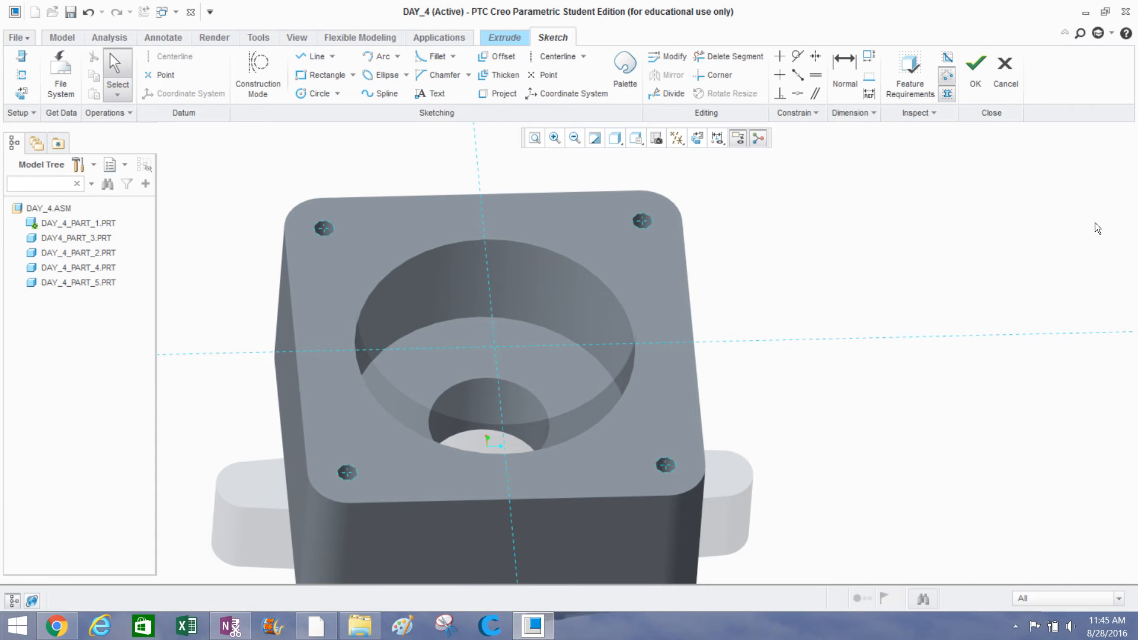
Return to the 2D sketch view and draw equal circles about 1.08 in diameter, concentric with the two upper corner holes.
left_click(697, 138)
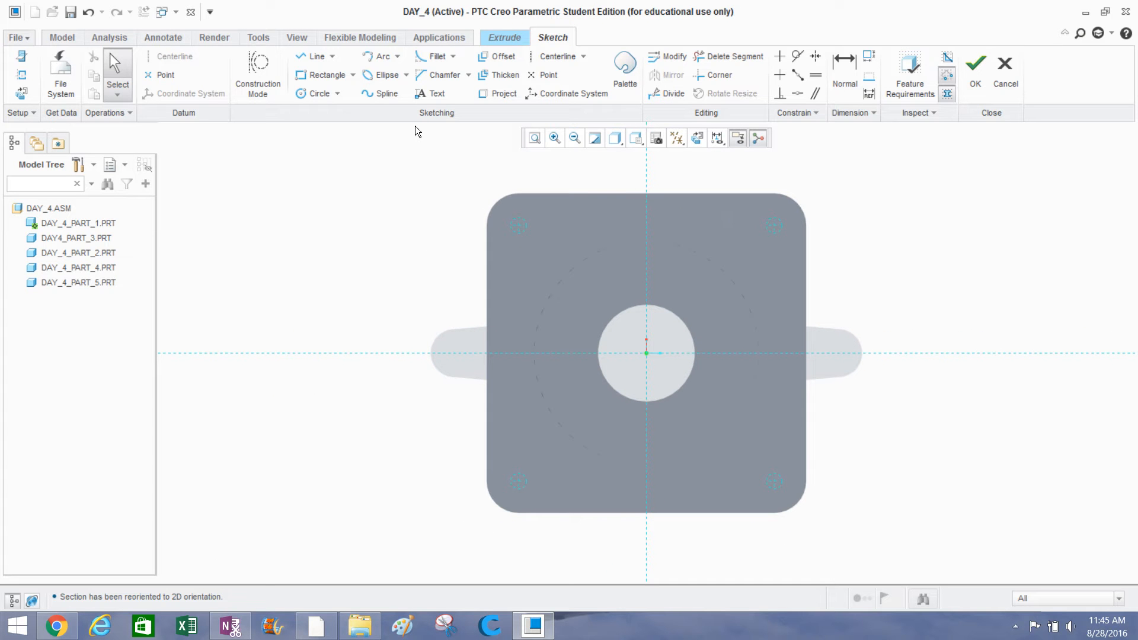
left_click(309, 94)
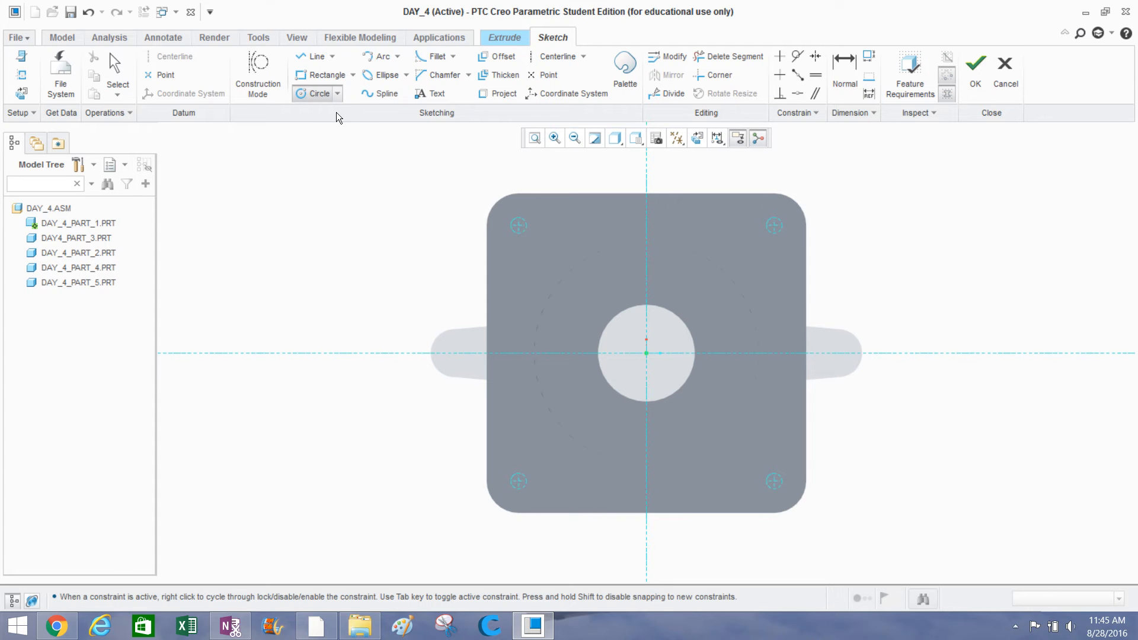
scroll(514, 227, "down", 5)
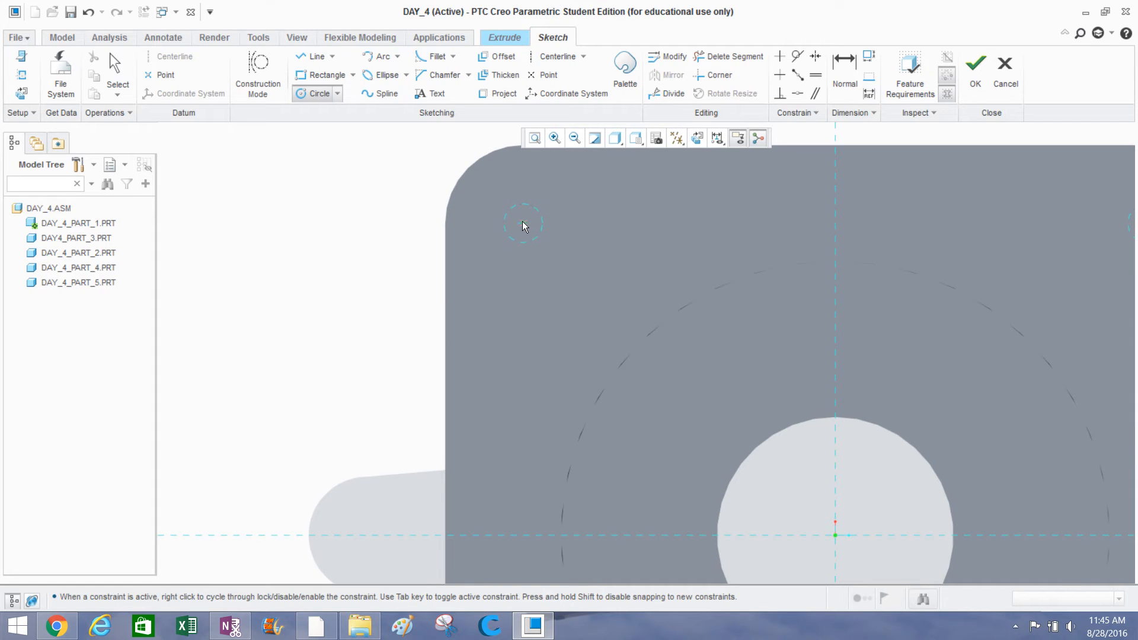
left_click(496, 190)
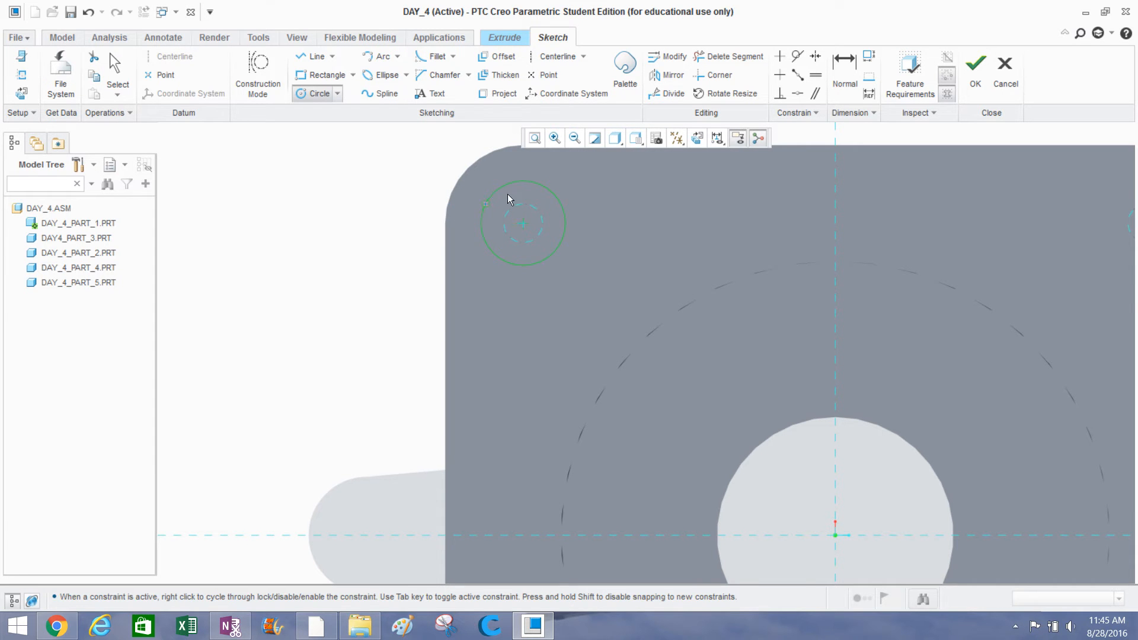
scroll(419, 226, "down", 3)
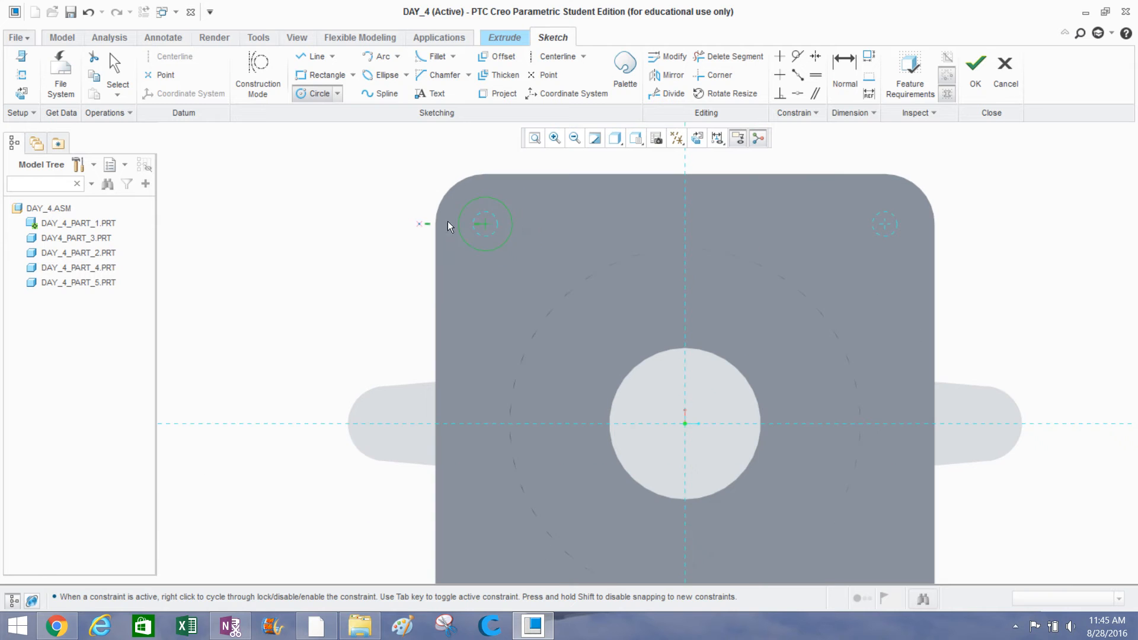
scroll(899, 246, "up", 4)
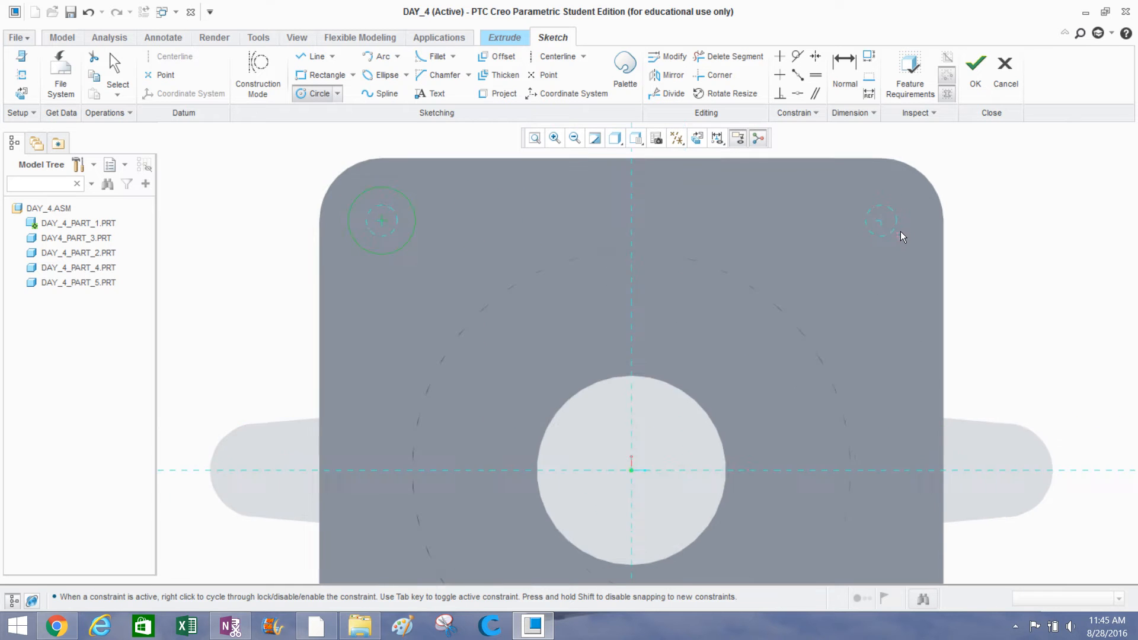
left_click(870, 214)
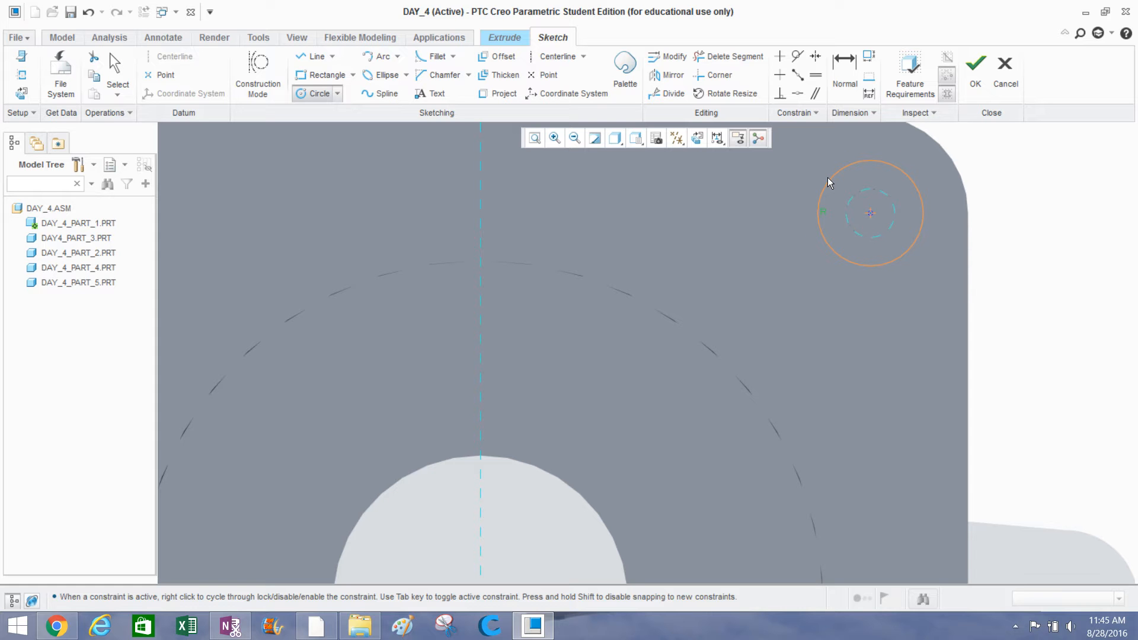
scroll(828, 177, "down", 5)
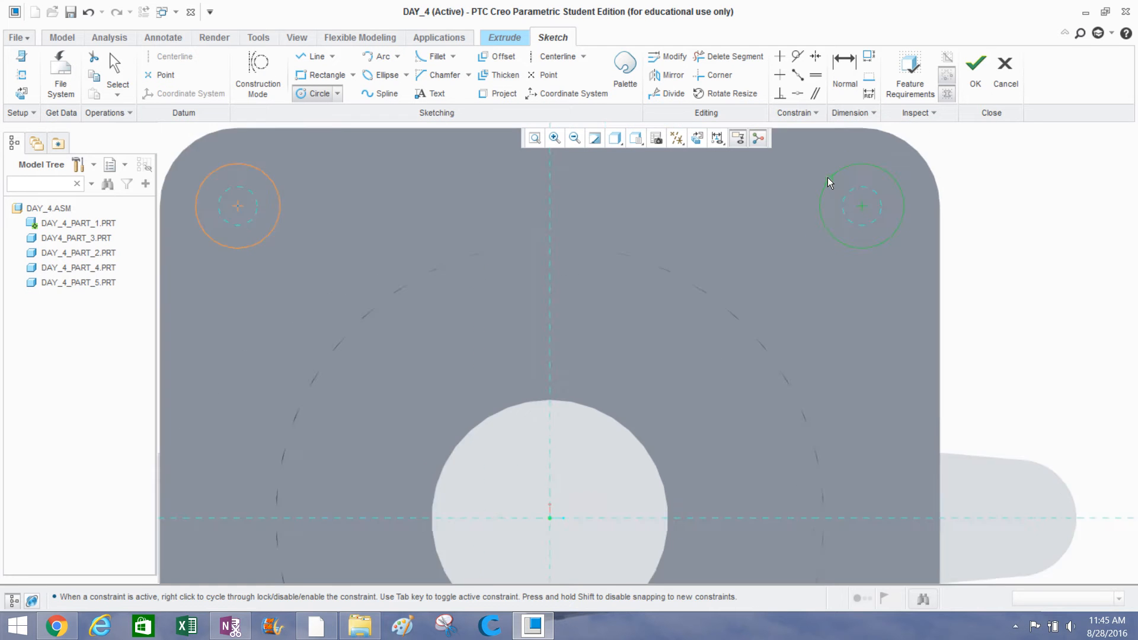
Draw two more circles of equal size, concentric with the two lower corner holes.
scroll(518, 516, "up", 2)
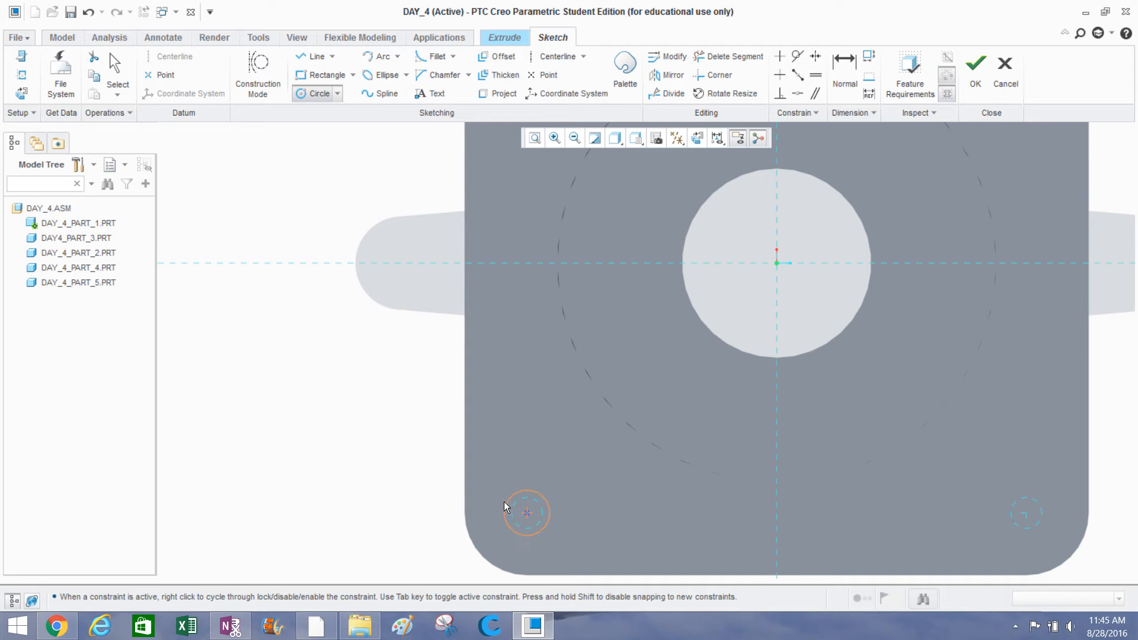
left_click(495, 499)
scroll(504, 456, "down", 1)
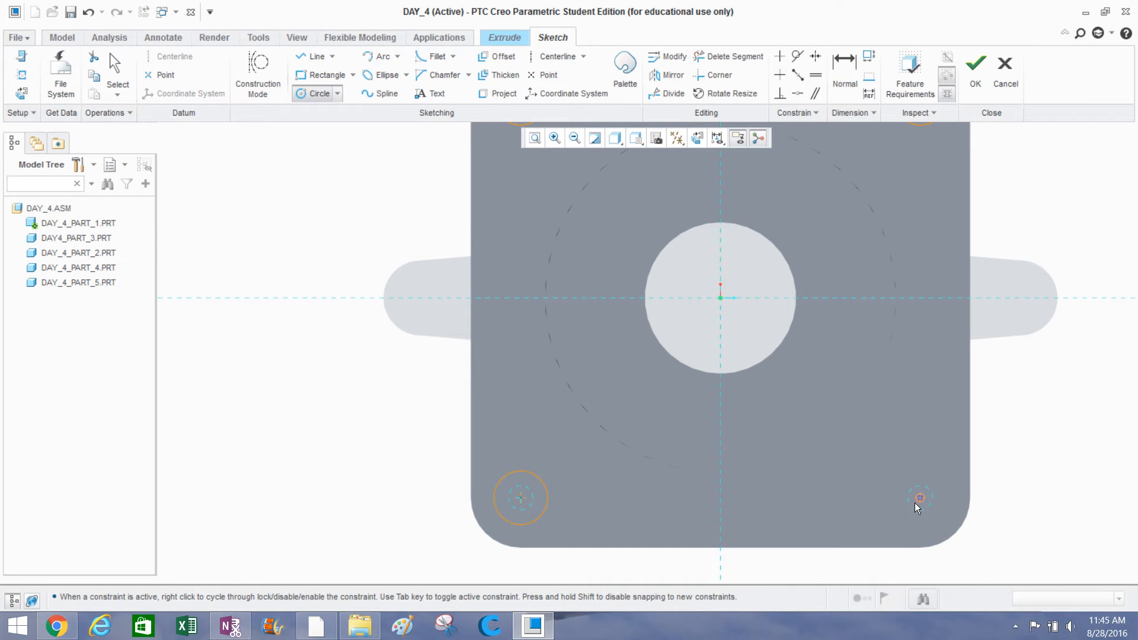
middle_click(869, 451)
Set the diameter of the four equal concentric circles to 0.85.
scroll(869, 451, "down", 1)
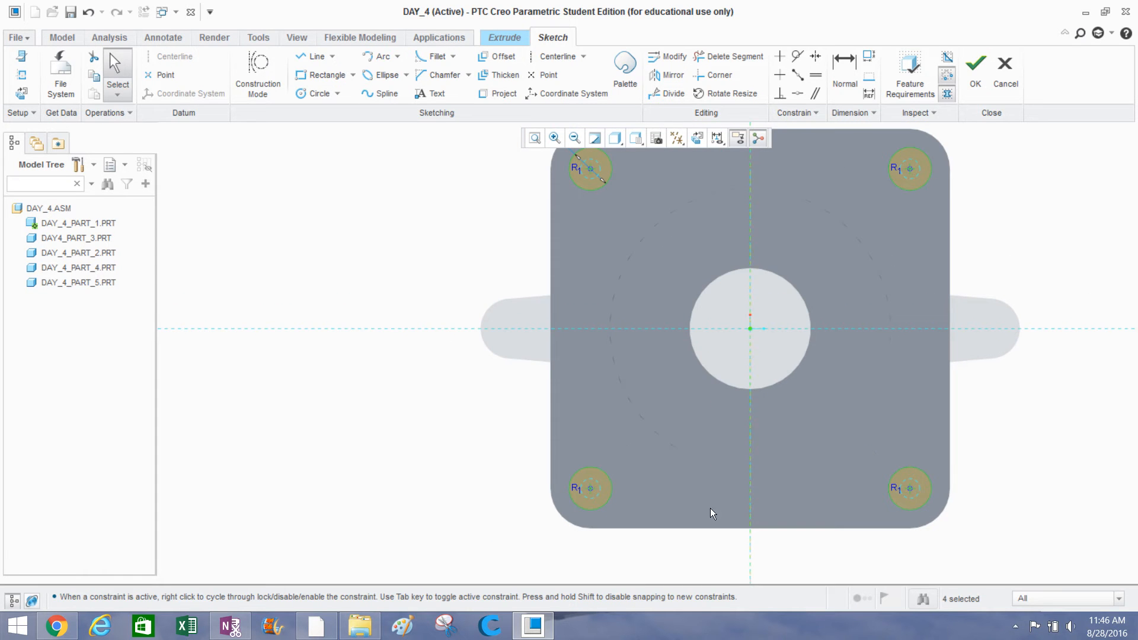
scroll(689, 518, "down", 1)
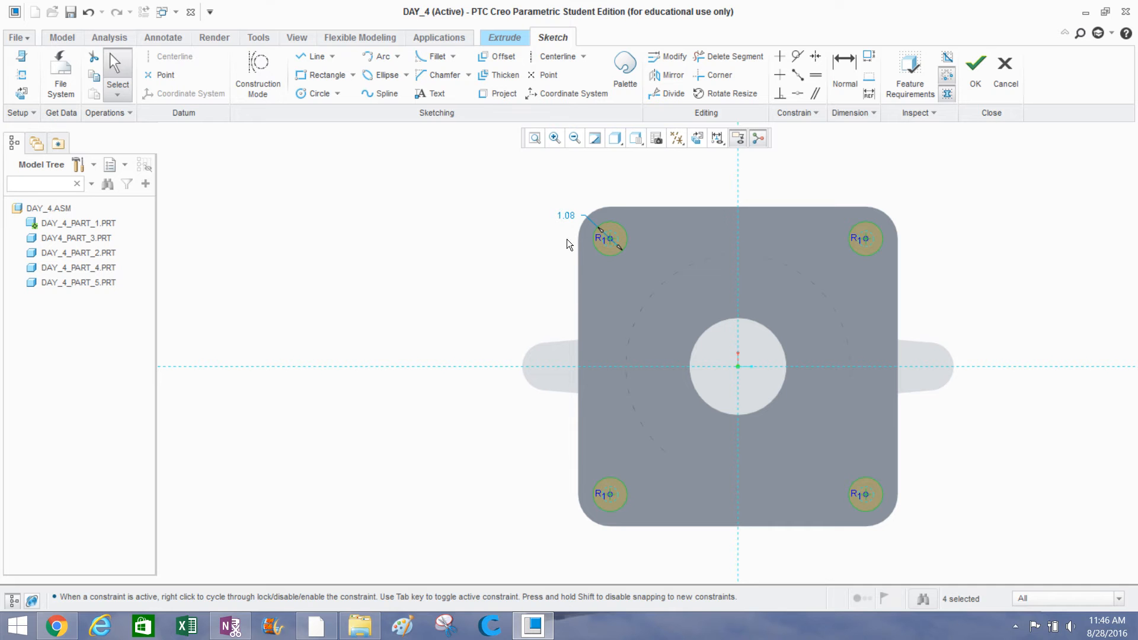
double_click(565, 215)
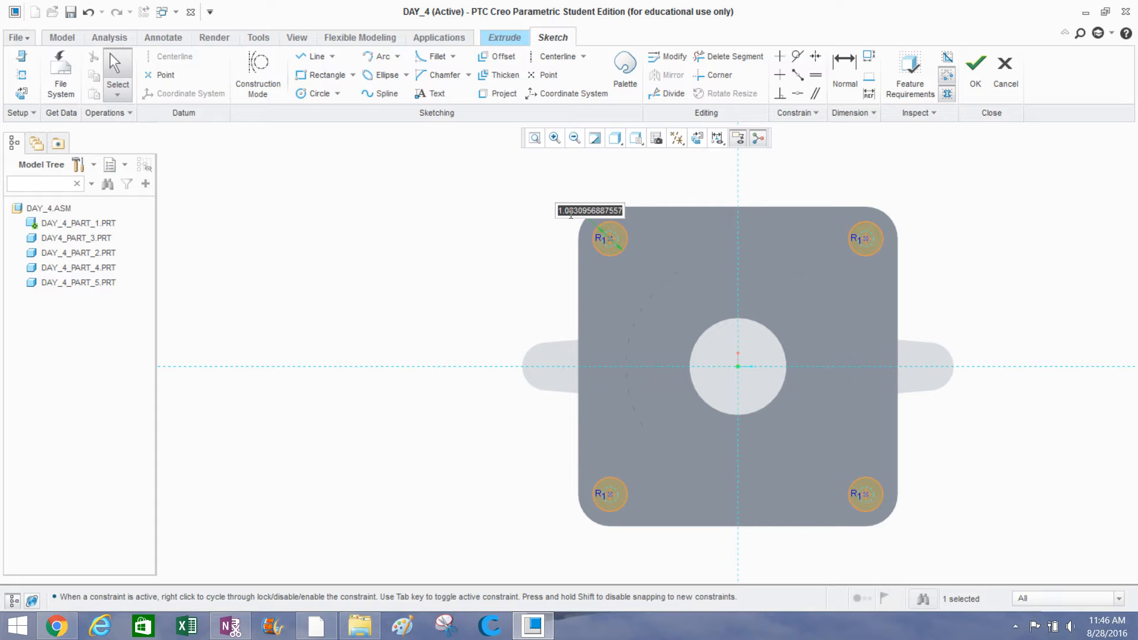
type(".85")
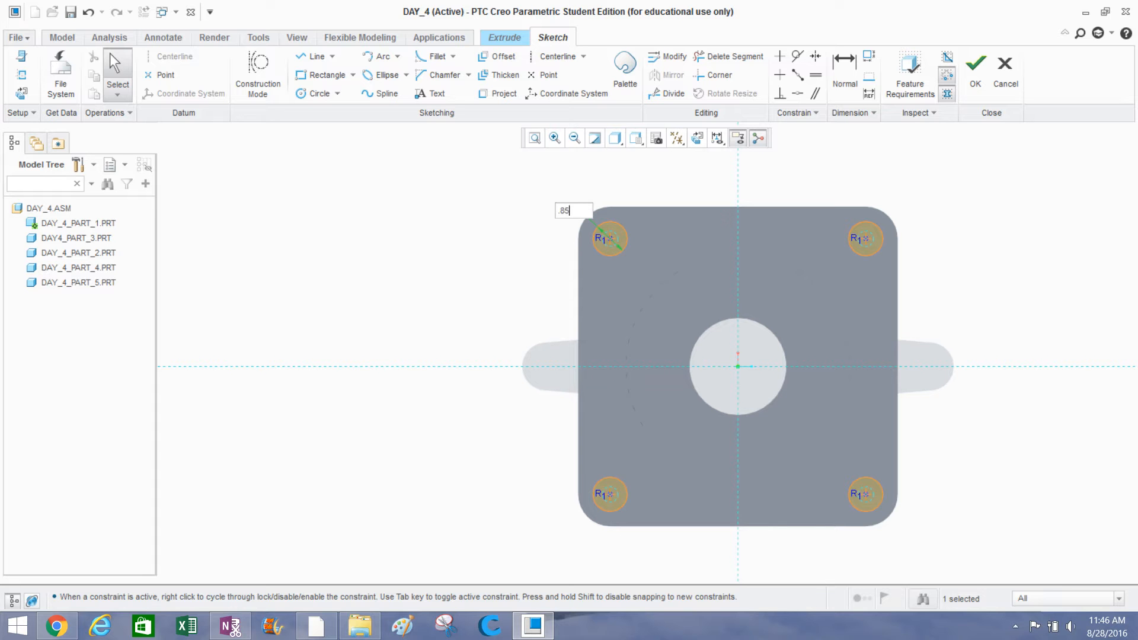
key("Return")
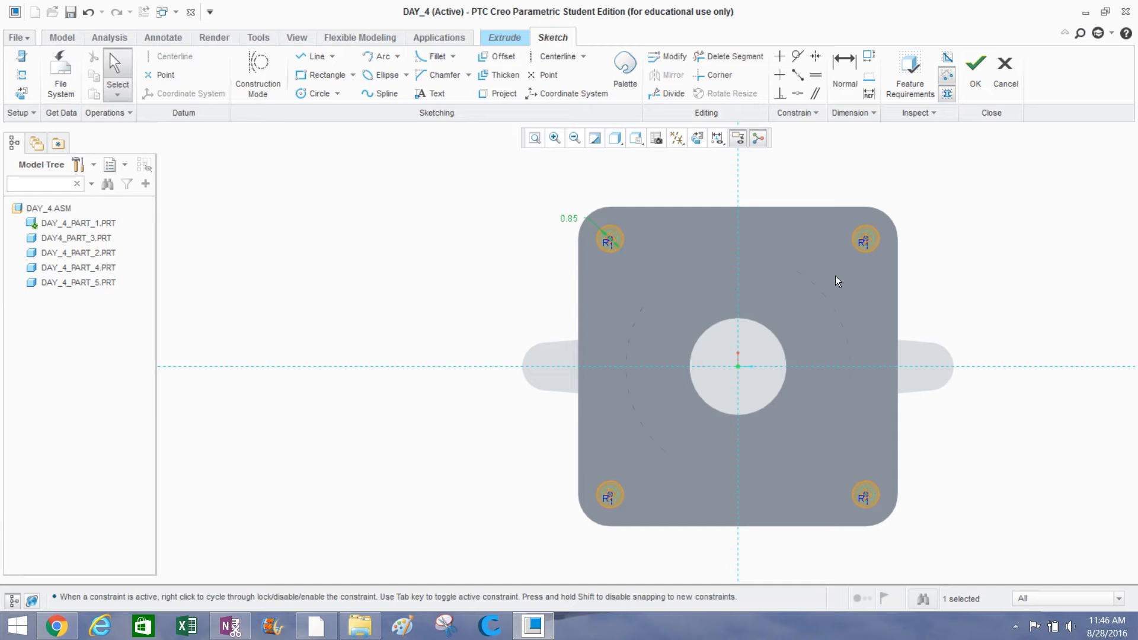
Remove the four EXTRUDE_4 hole surfaces from the sketch references, keeping the RIGHT and FRONT planes, and finish editing the references.
scroll(645, 235, "down", 5)
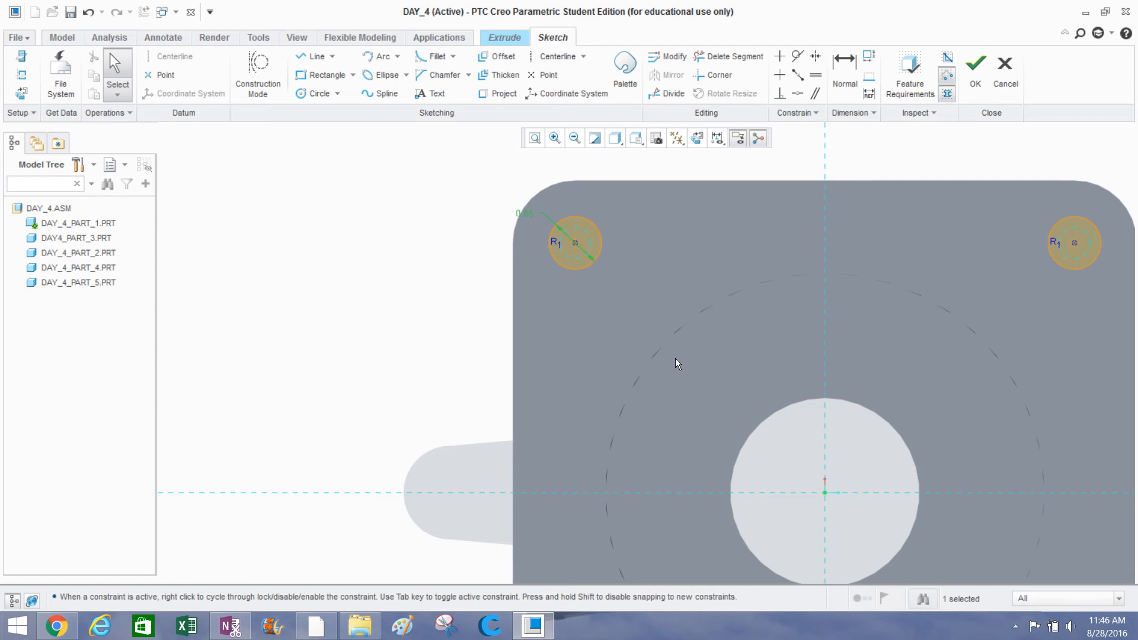
scroll(487, 323, "up", 3)
scroll(522, 305, "up", 1)
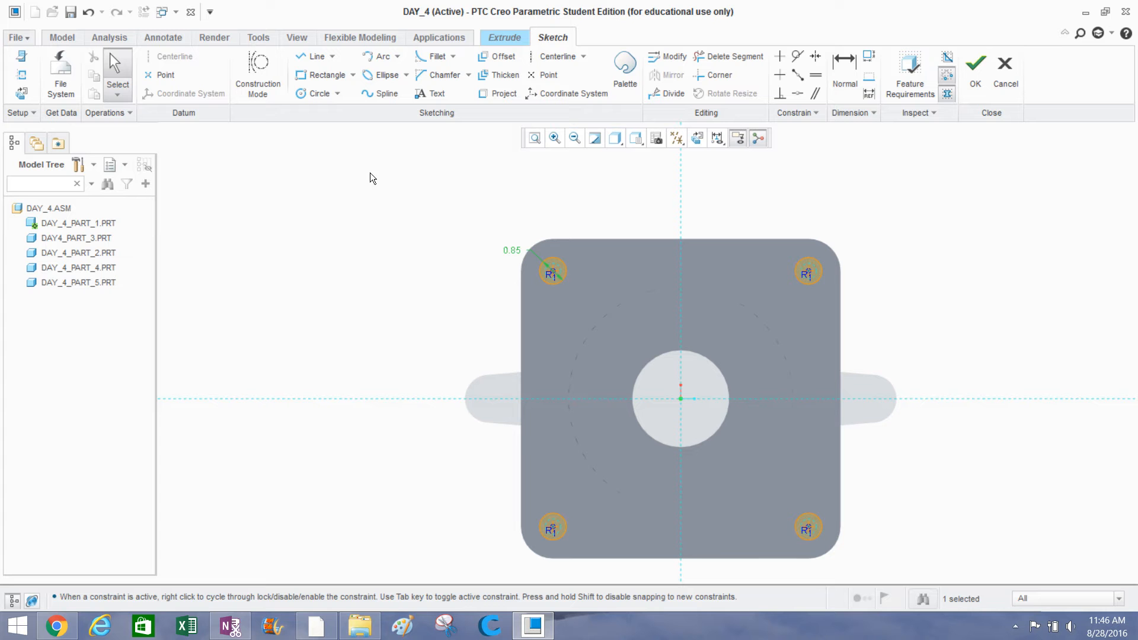
left_click(18, 85)
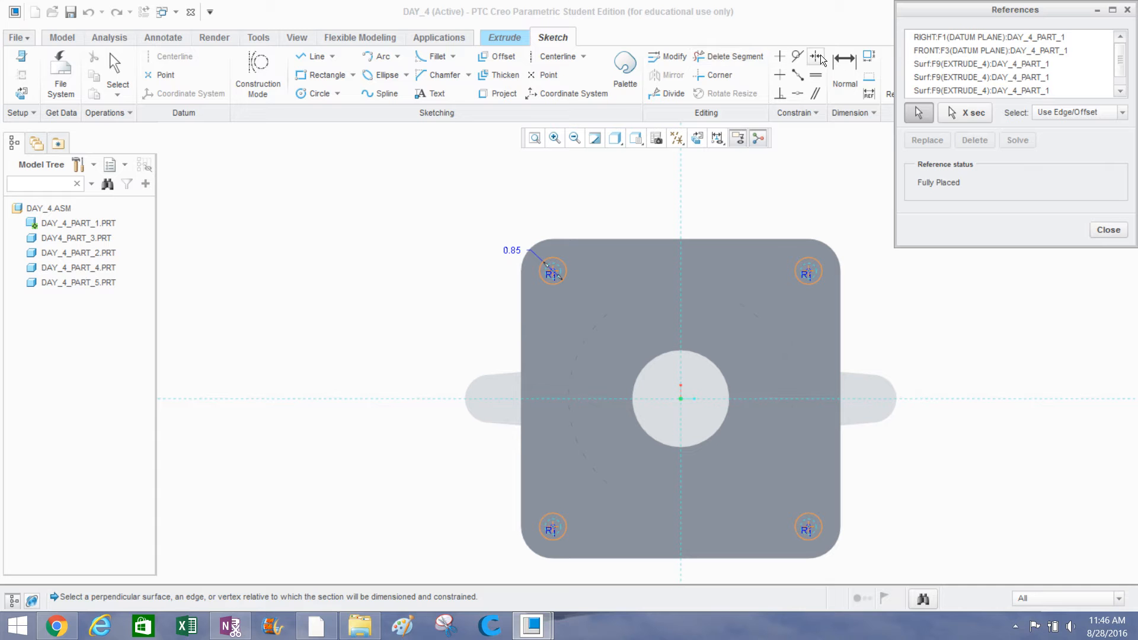
left_click(956, 64)
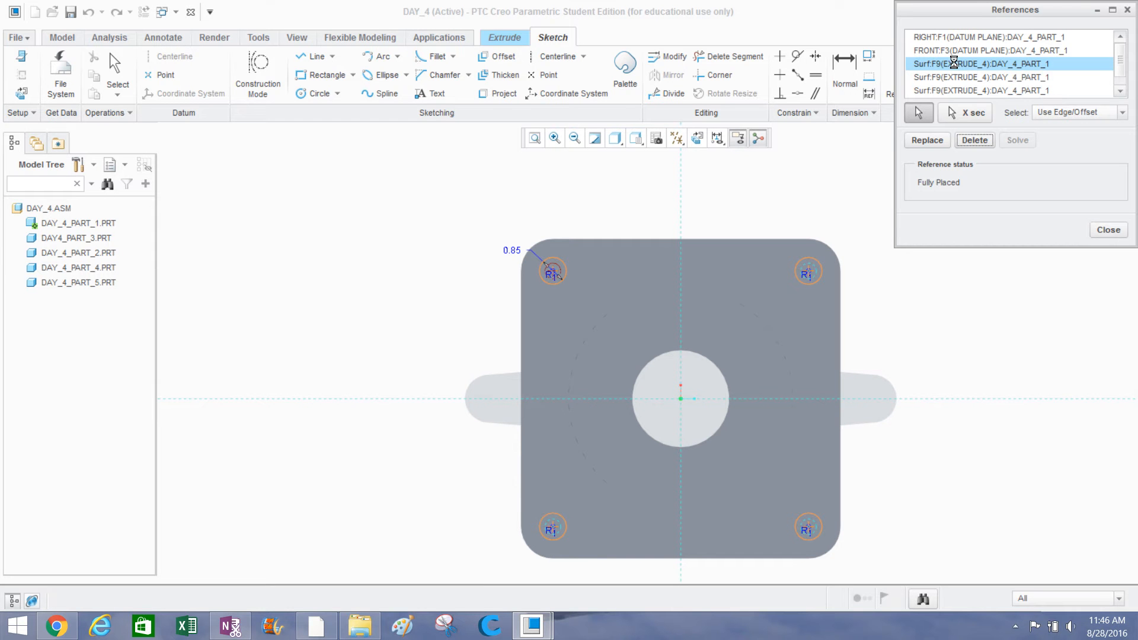
key("Delete")
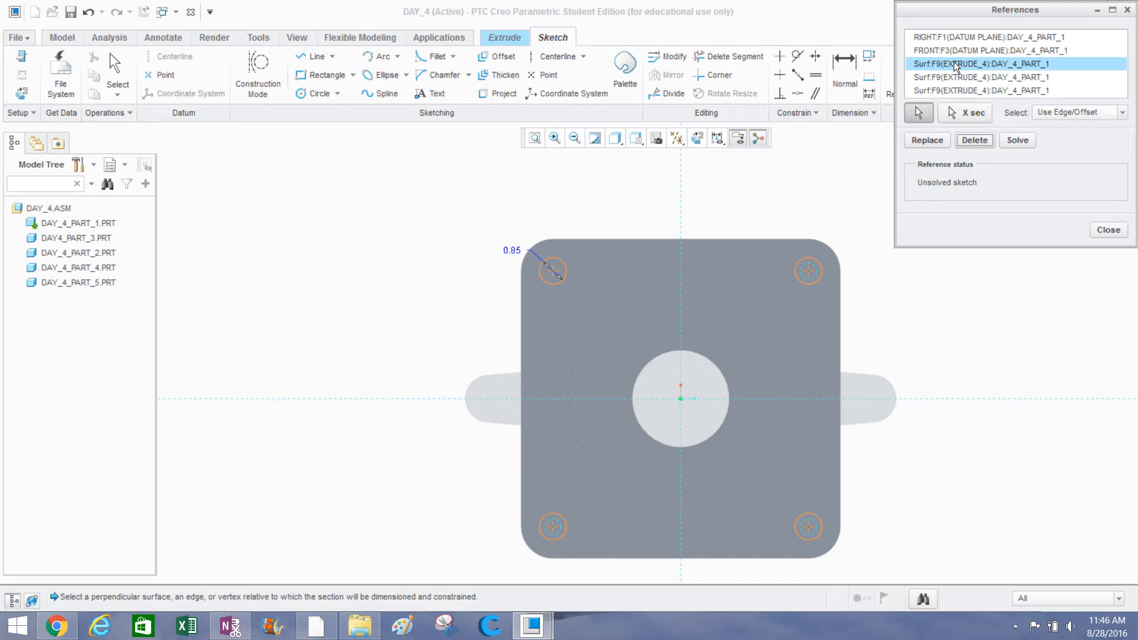
key("Delete")
key("Delete")
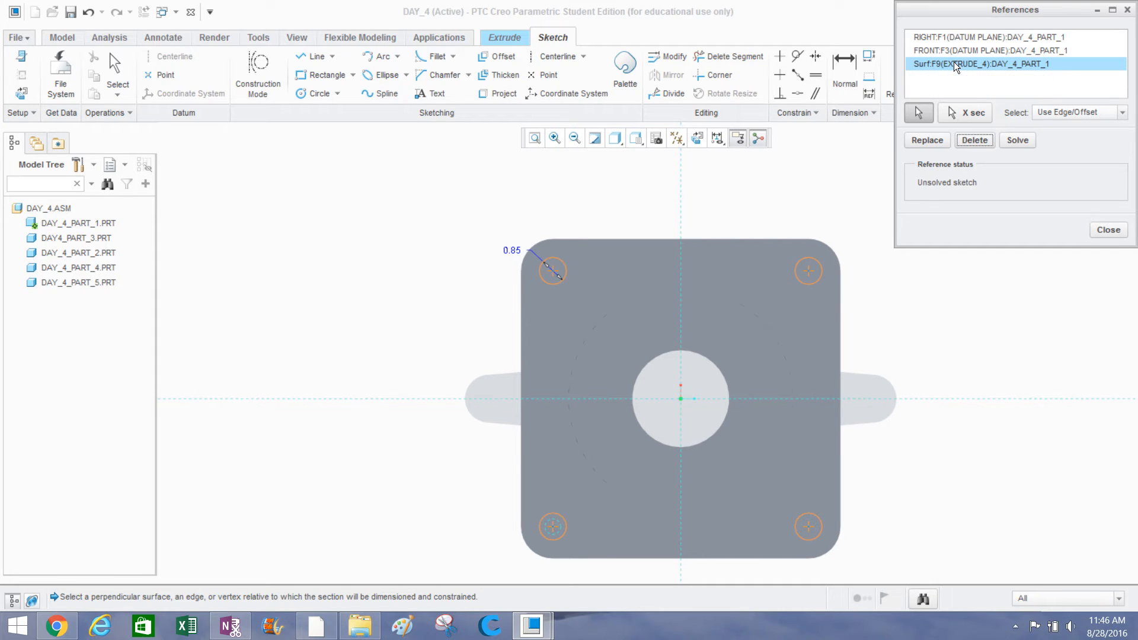
key("Delete")
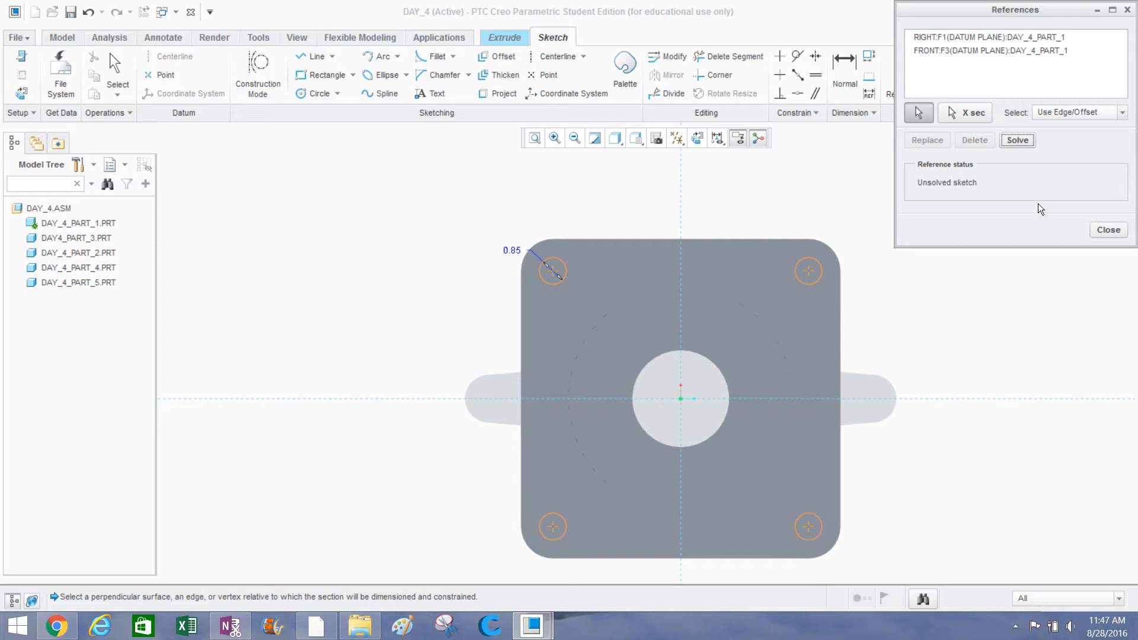
left_click(1107, 230)
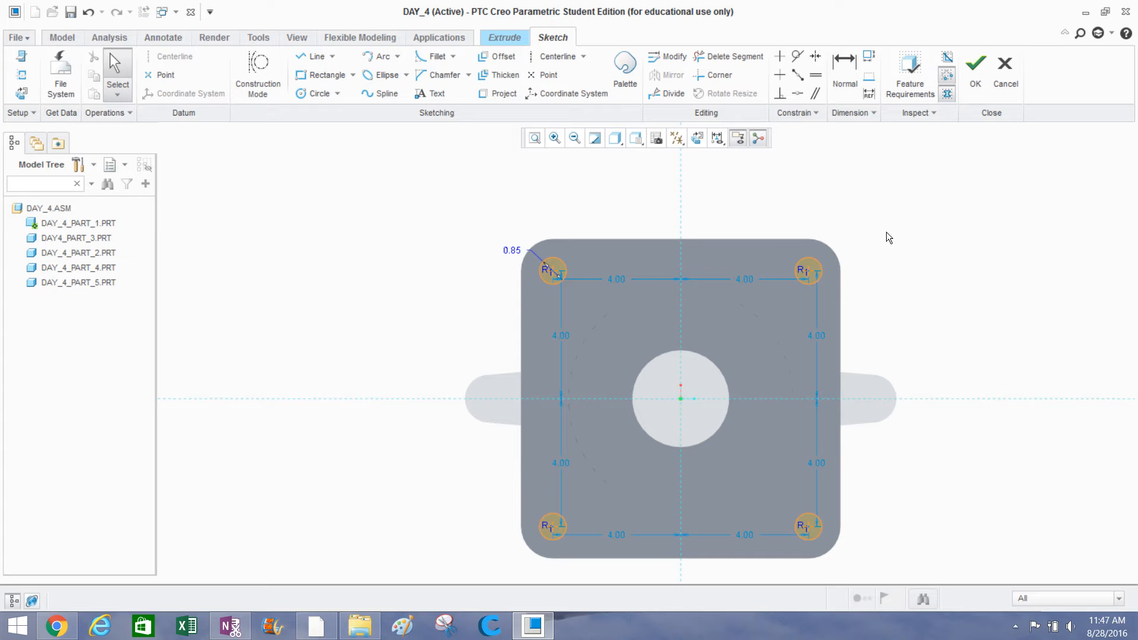
Select all the weak 4.00 location dimensions of the four circles together and make them strong.
mouse_move(886, 232)
left_mouse_down()
mouse_move(777, 329)
mouse_move(585, 458)
mouse_move(534, 545)
mouse_move(553, 554)
mouse_move(543, 550)
left_mouse_up()
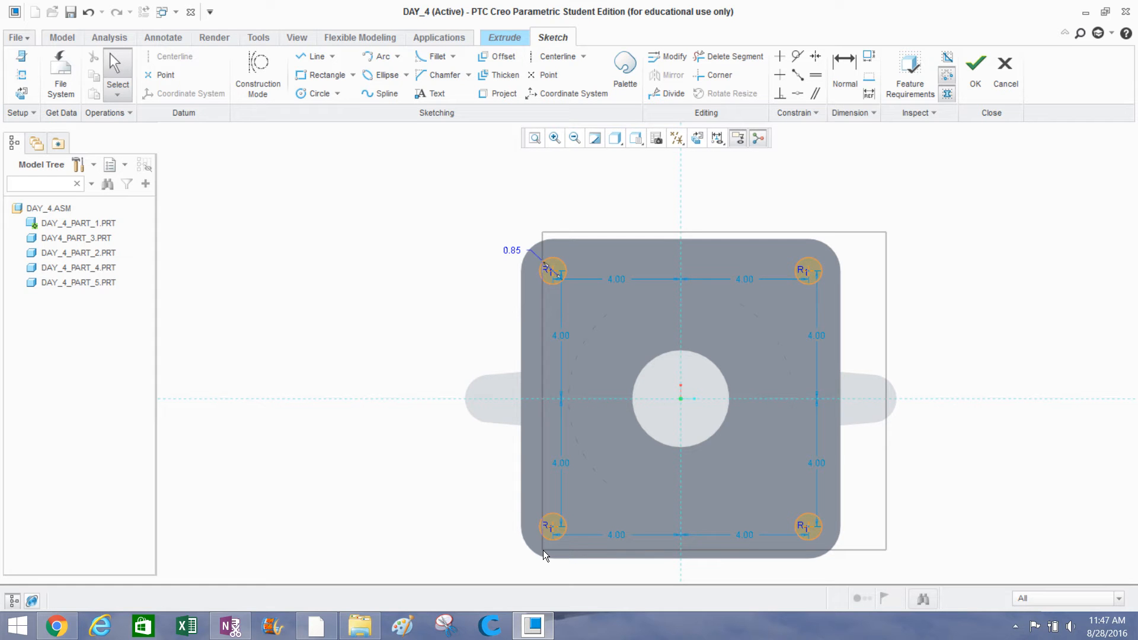
left_click_drag(543, 550, 542, 550)
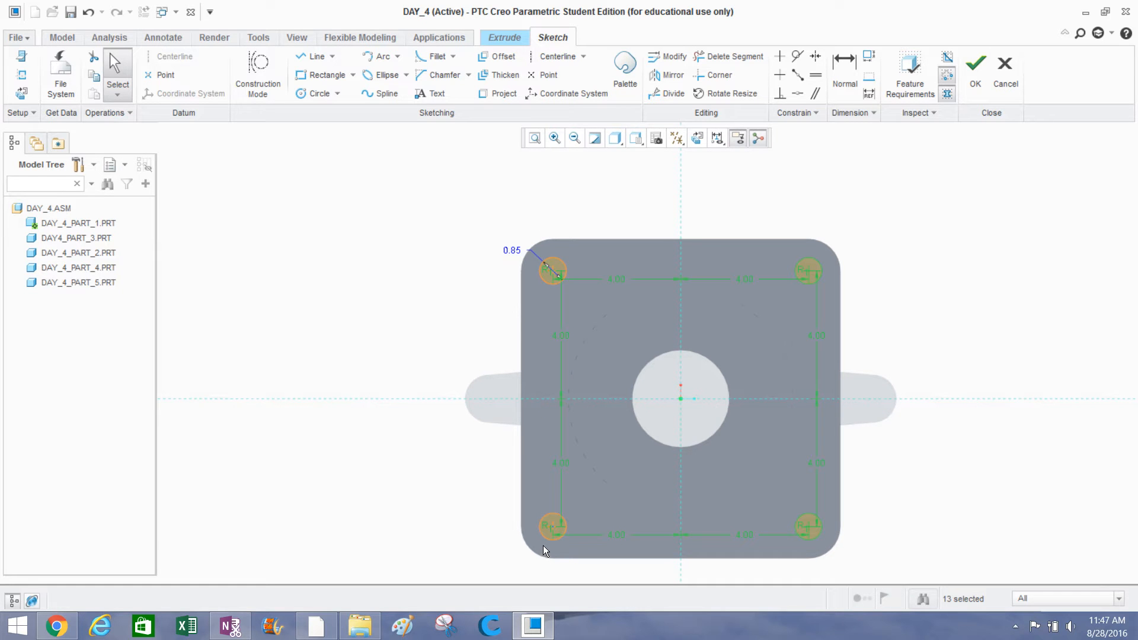
right_click(562, 460)
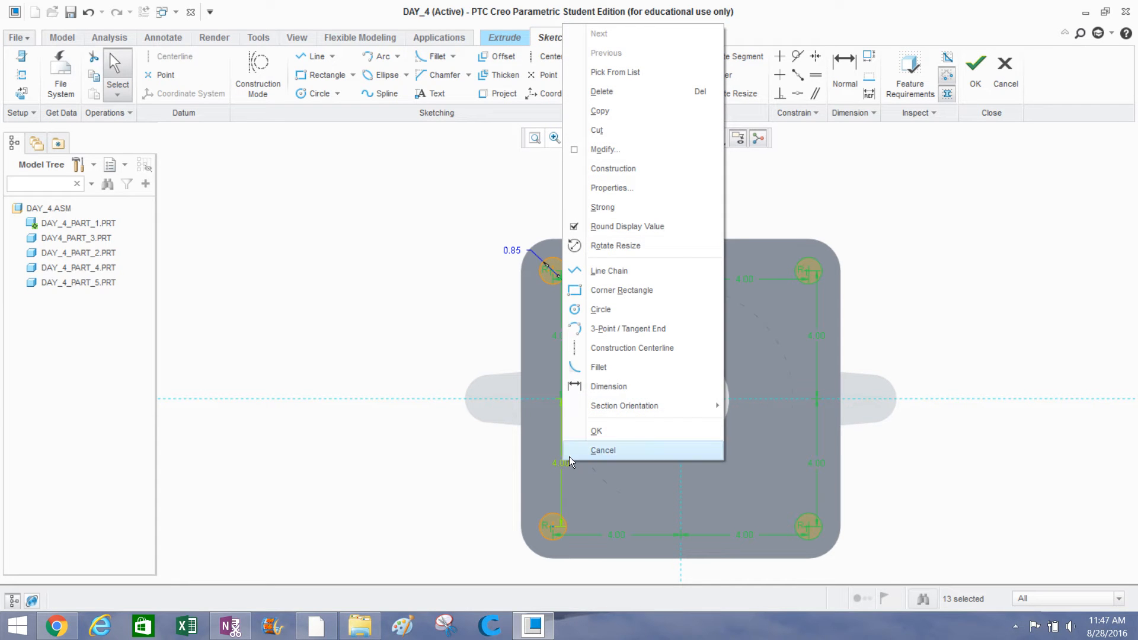
left_click(627, 208)
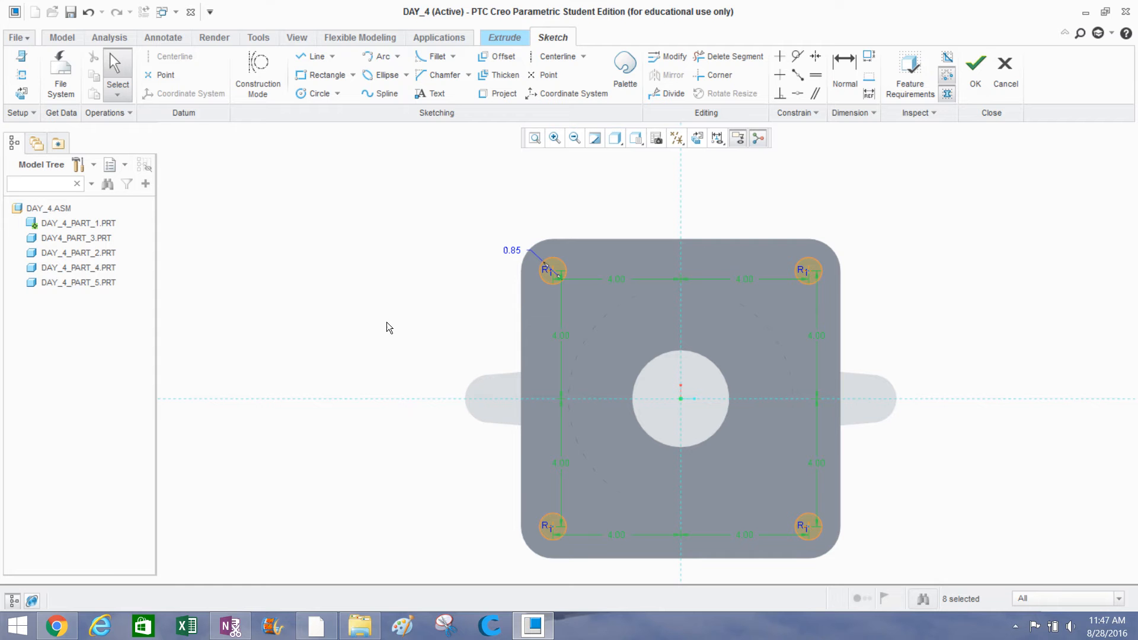
left_click(971, 282)
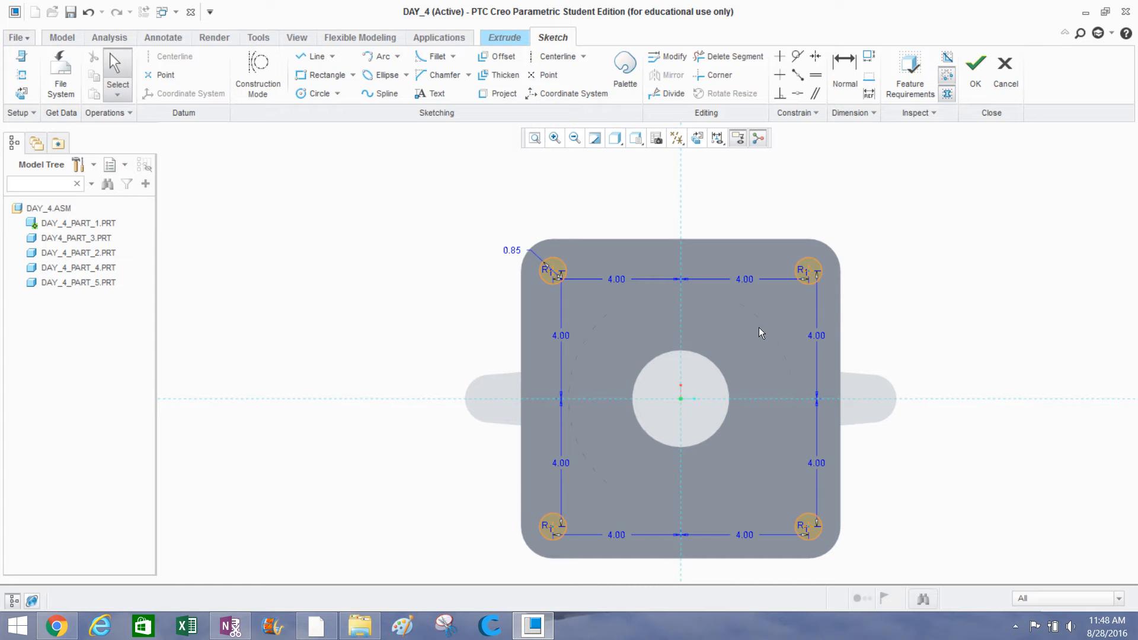
Delete the strong vertical location dimension of the upper-right circle, and make the weak dimension replacing it strong at 4.00.
left_click(816, 337)
right_click(816, 337)
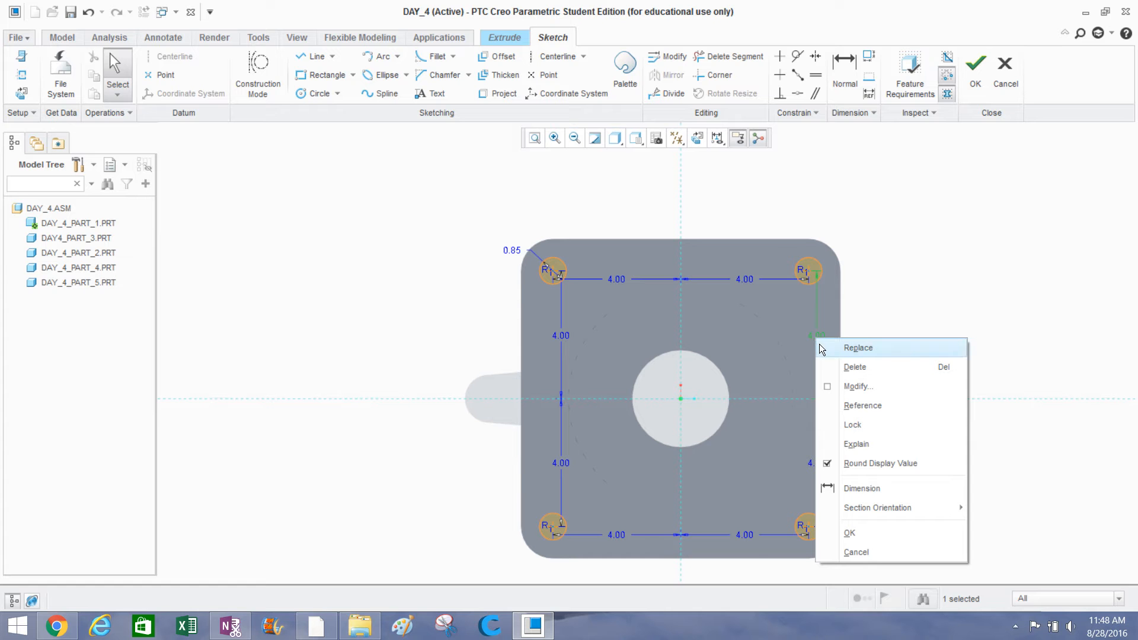
left_click(791, 329)
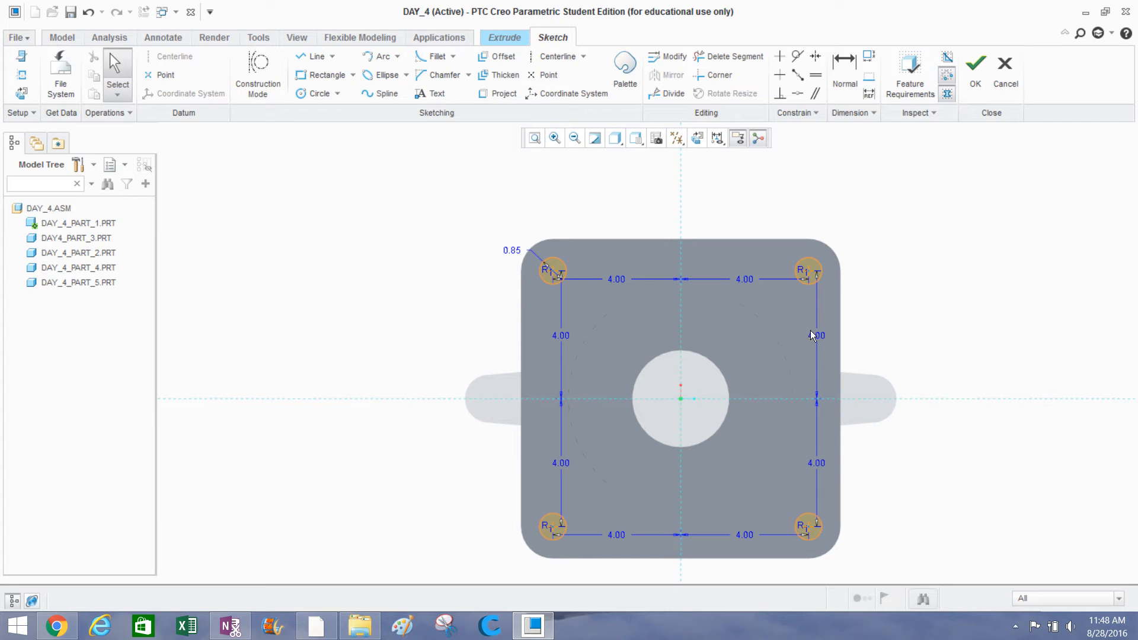
left_click(818, 338)
key("Delete")
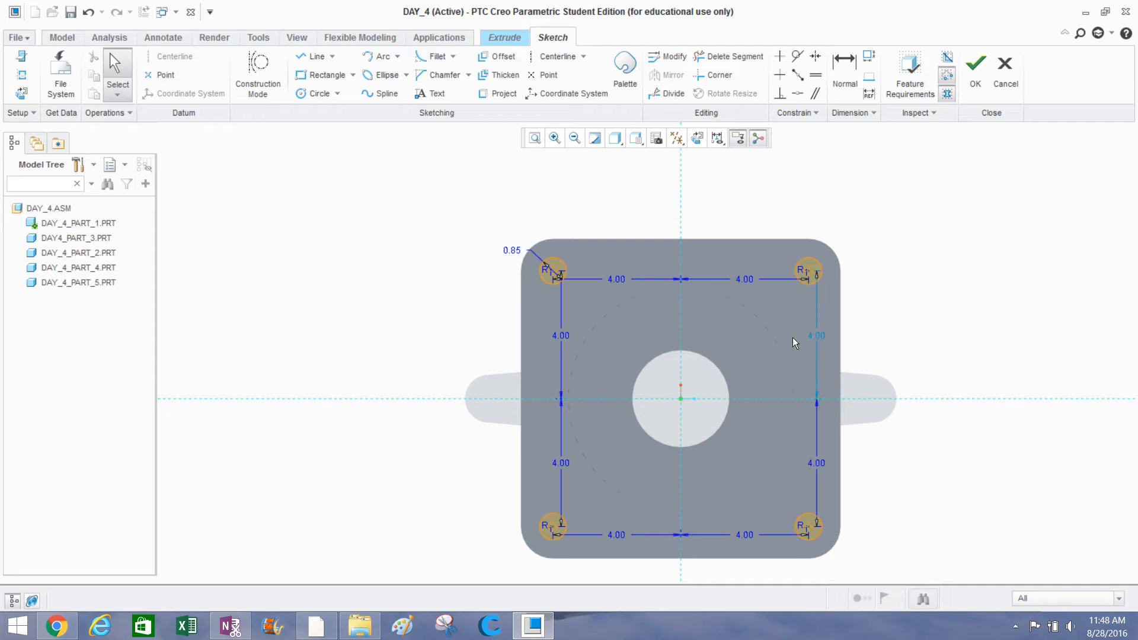
left_click(813, 336)
right_click(814, 336)
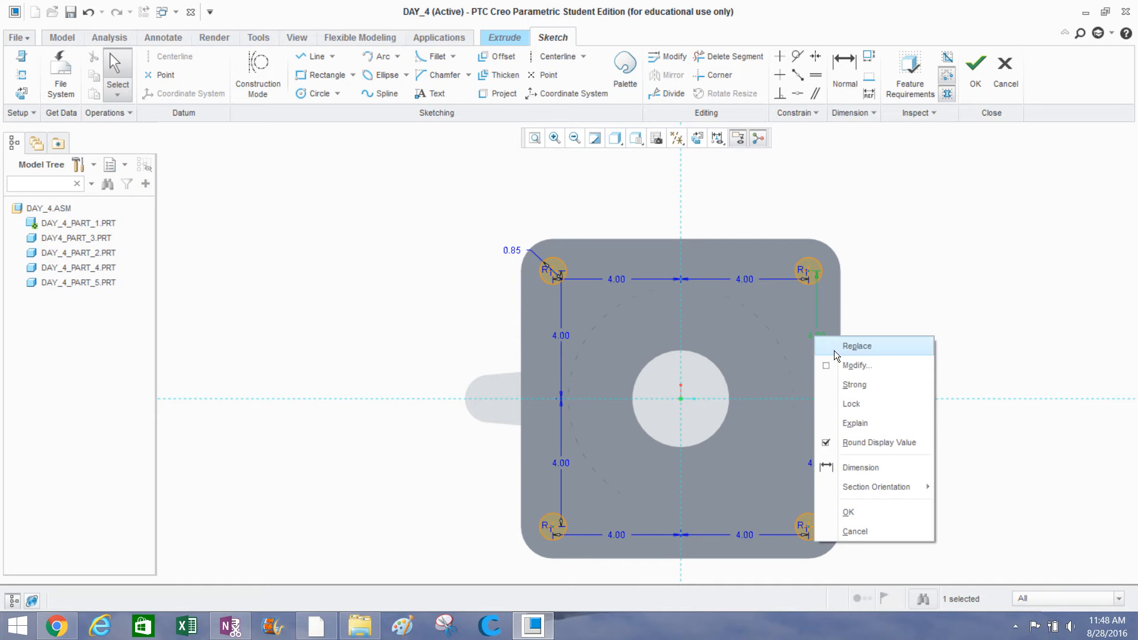
left_click(853, 385)
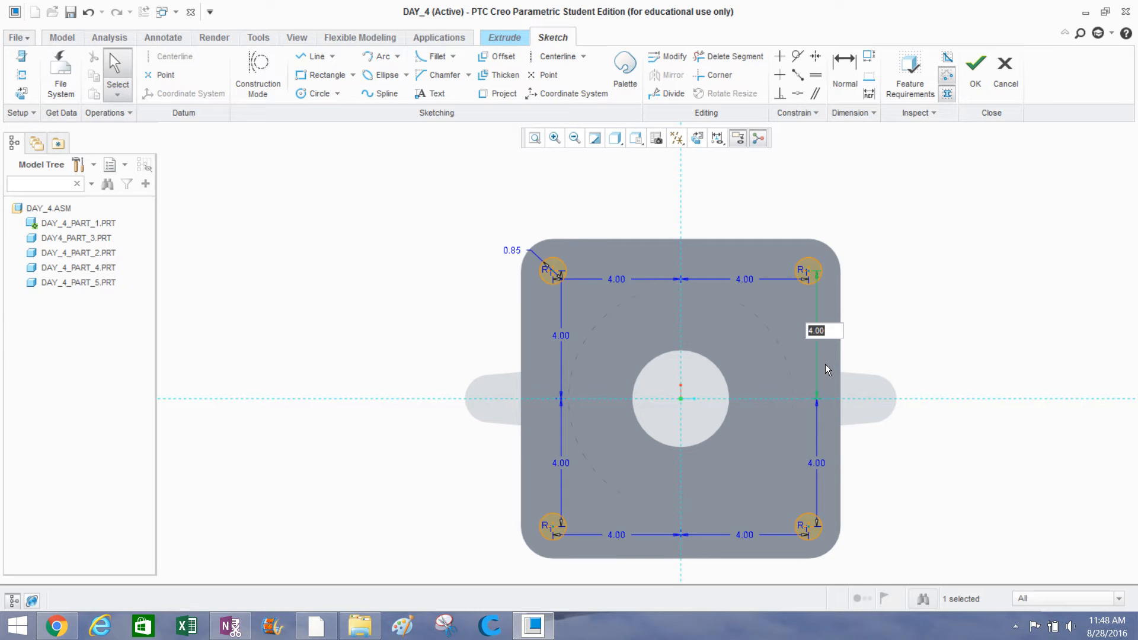
key("Return")
Finish the sketch and extrude the four circles as a 0.50 deep material-removing cut, with the direction flipped into the block.
left_click(975, 66)
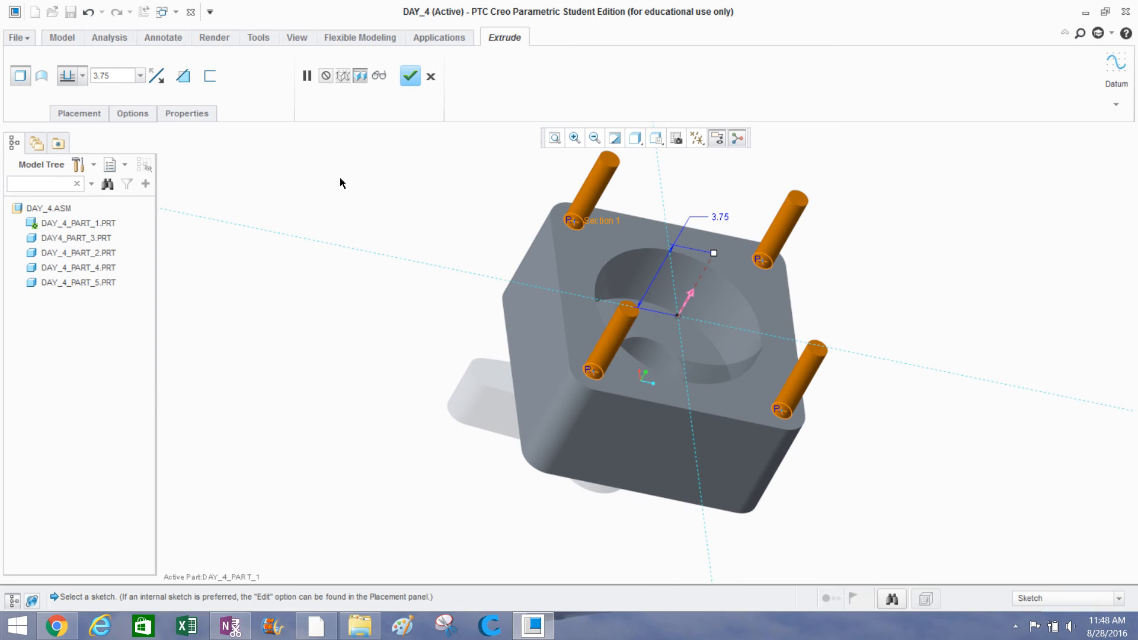
left_click(157, 76)
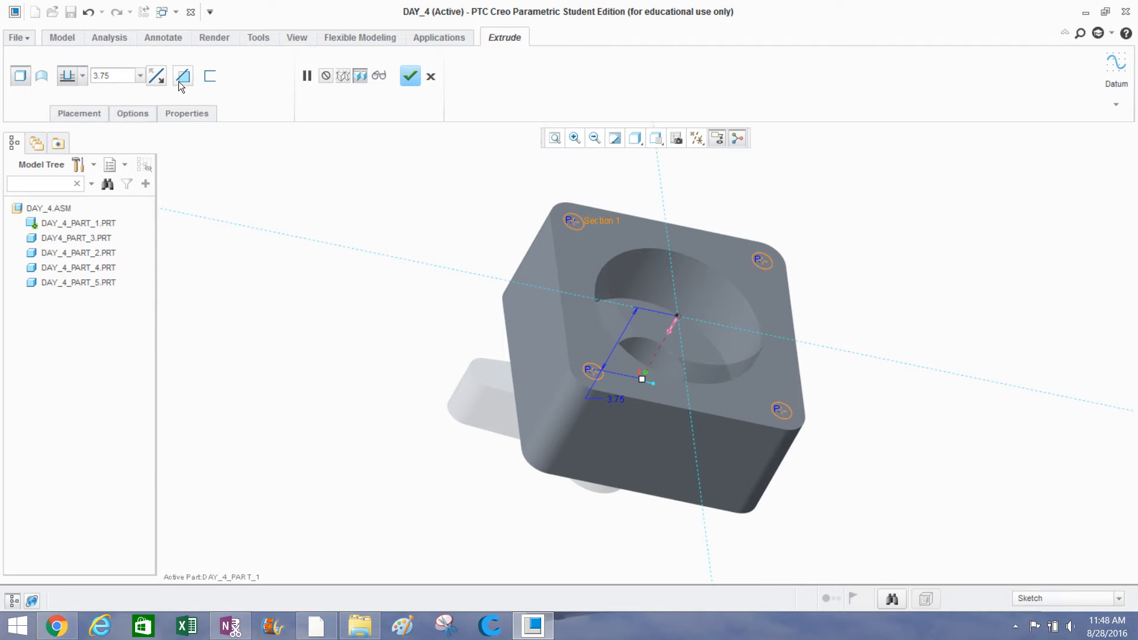
left_click(181, 80)
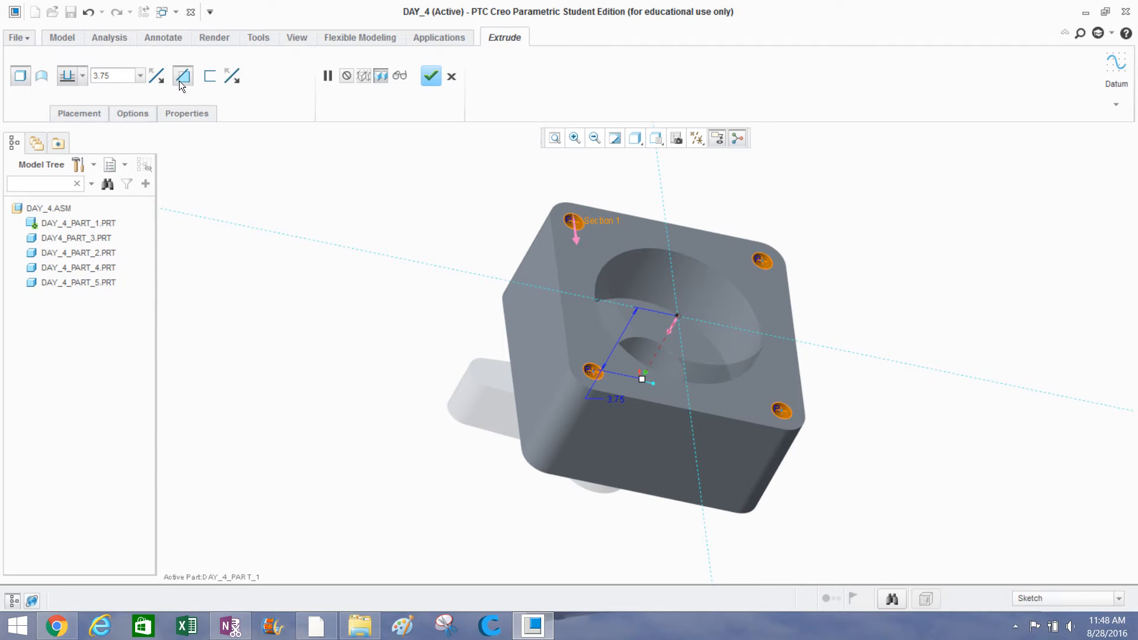
double_click(122, 73)
type("0.5")
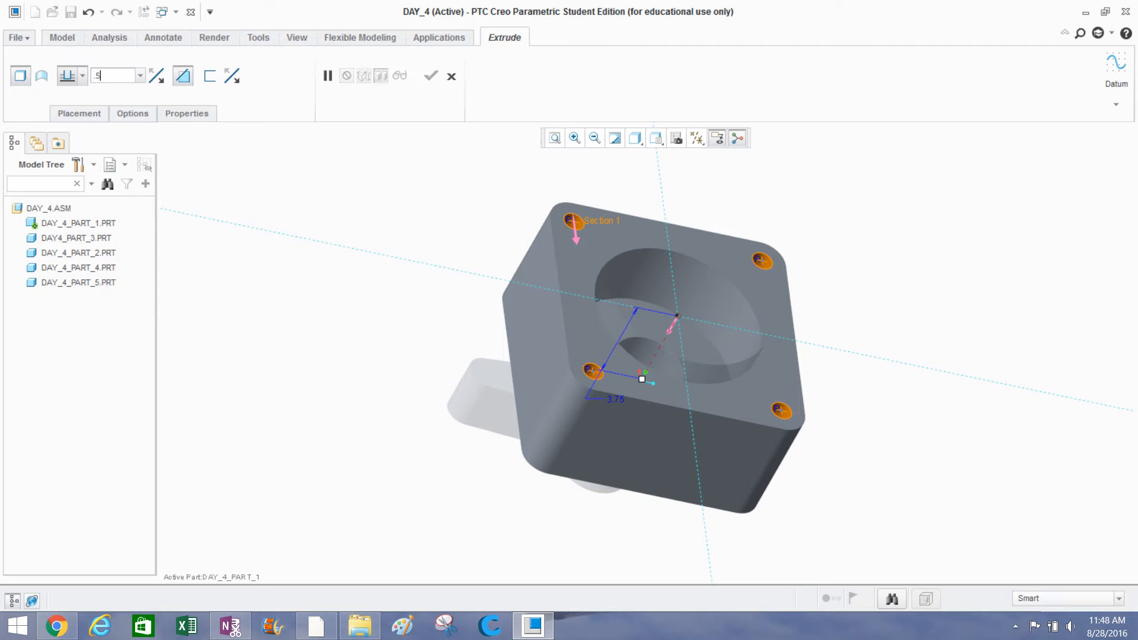
key("Return")
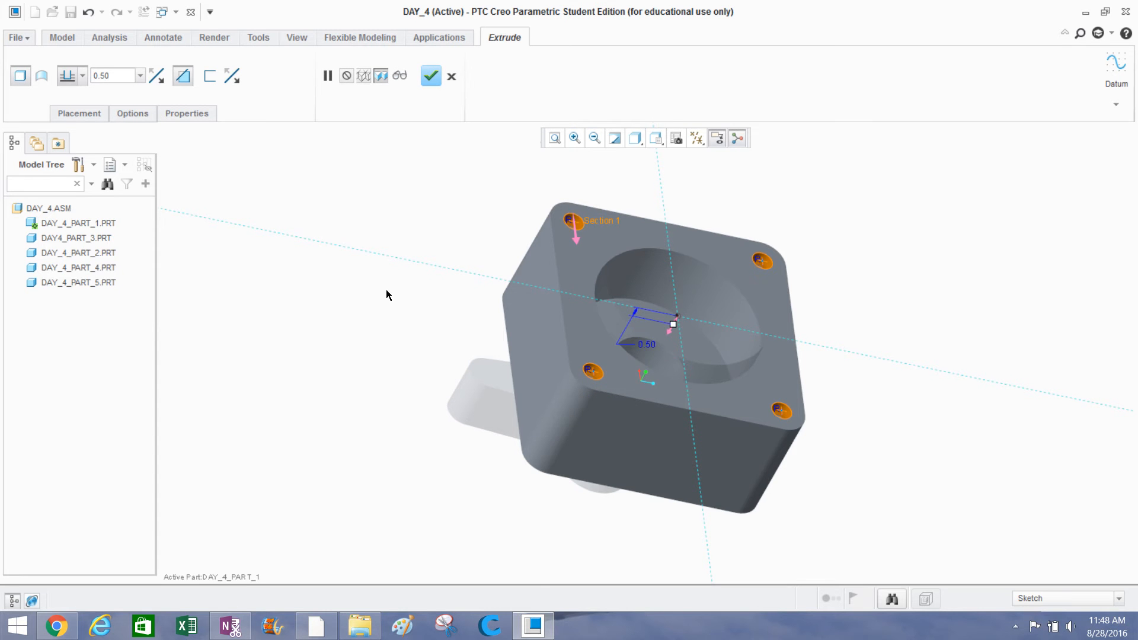
middle_click_drag(387, 294, 348, 297)
left_click(432, 83)
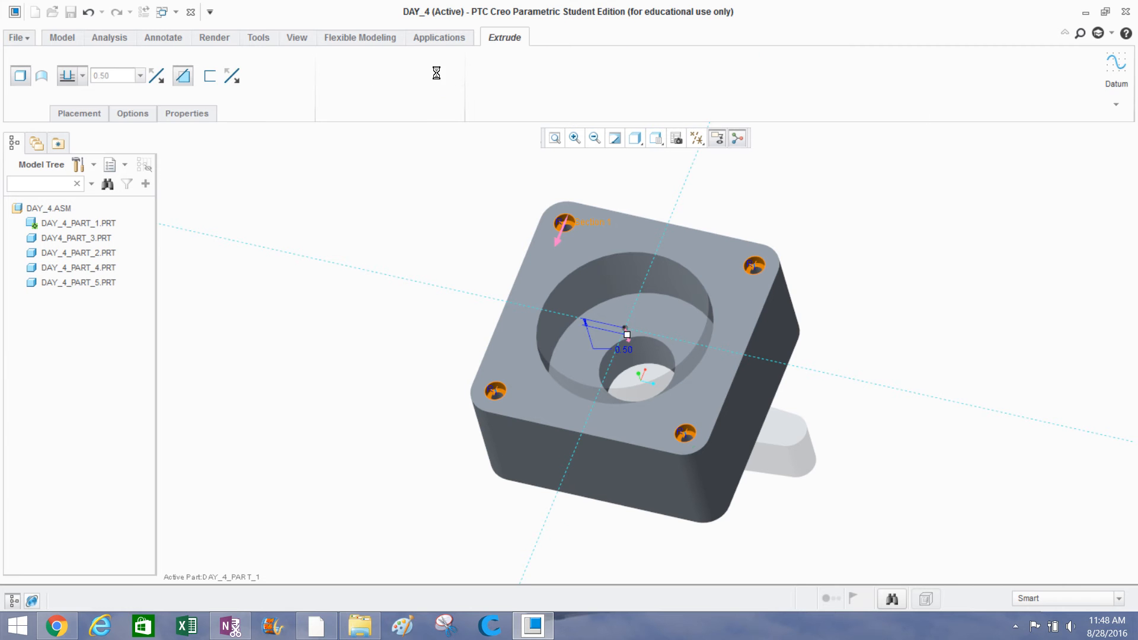
Activate the top-level DAY_4 assembly and save it.
scroll(562, 225, "down", 8)
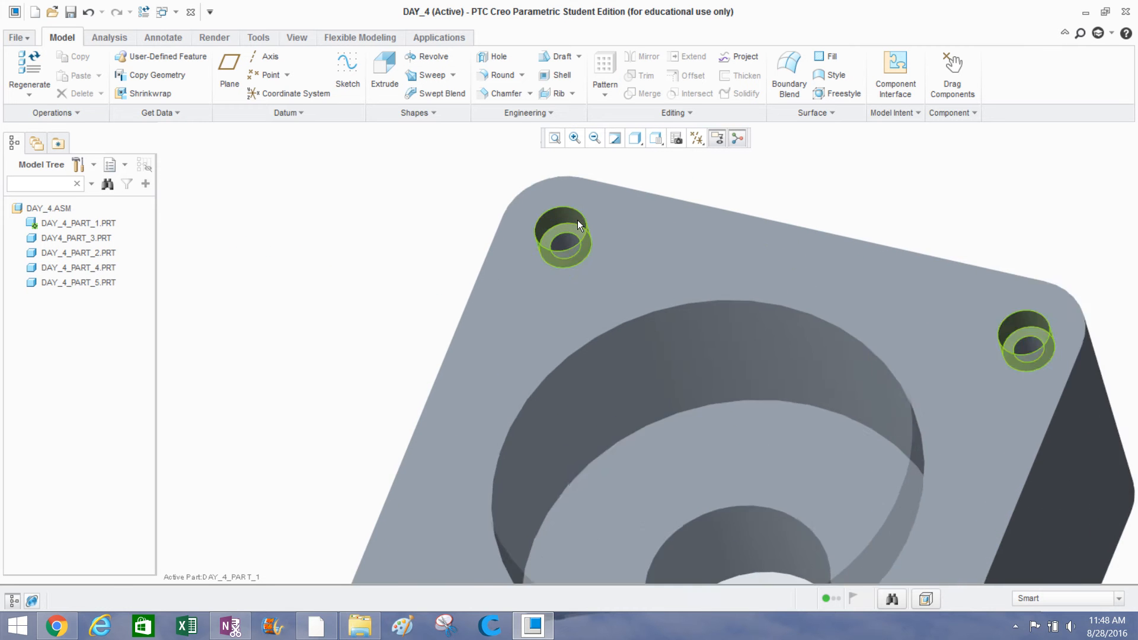
scroll(539, 268, "down", 2)
middle_click_drag(539, 268, 545, 272)
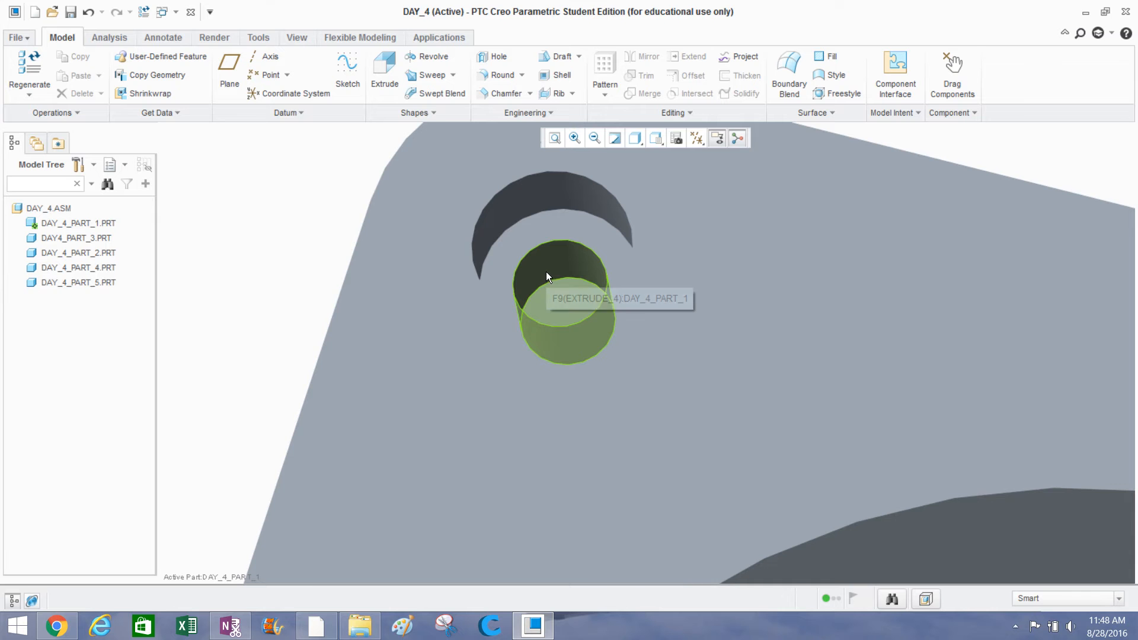
scroll(541, 269, "up", 10)
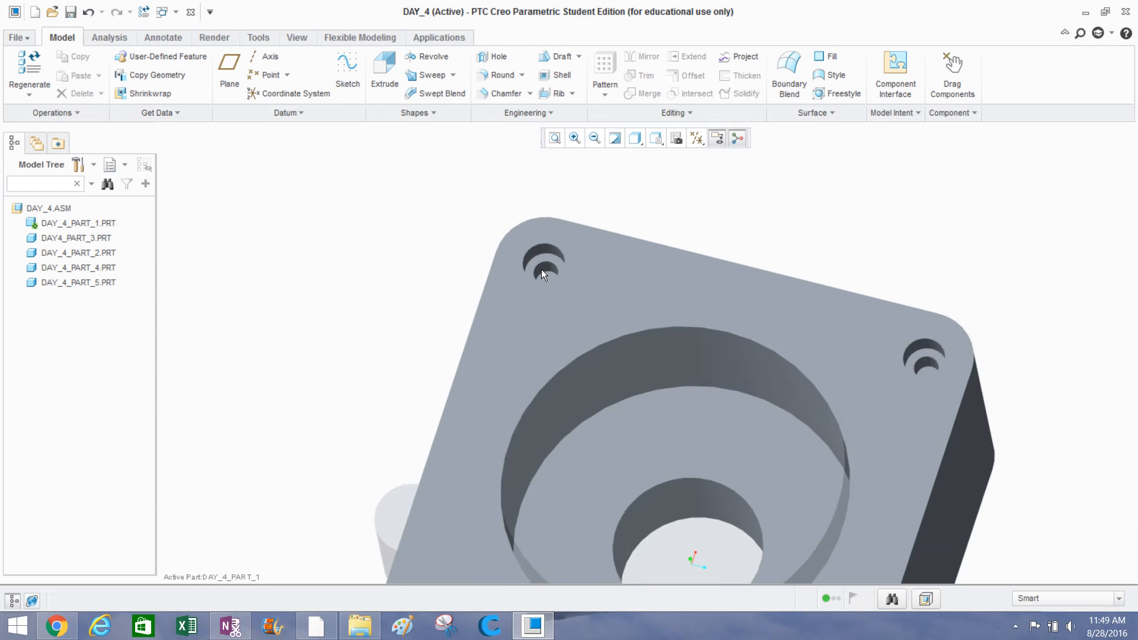
middle_click_drag(542, 267, 495, 269)
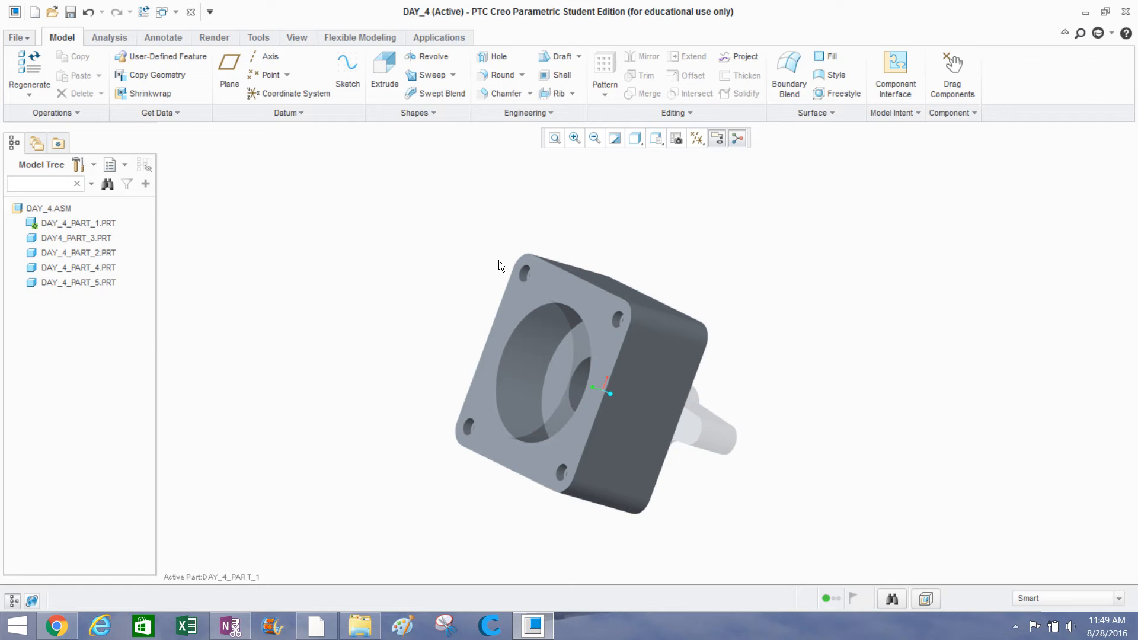
left_click(59, 207)
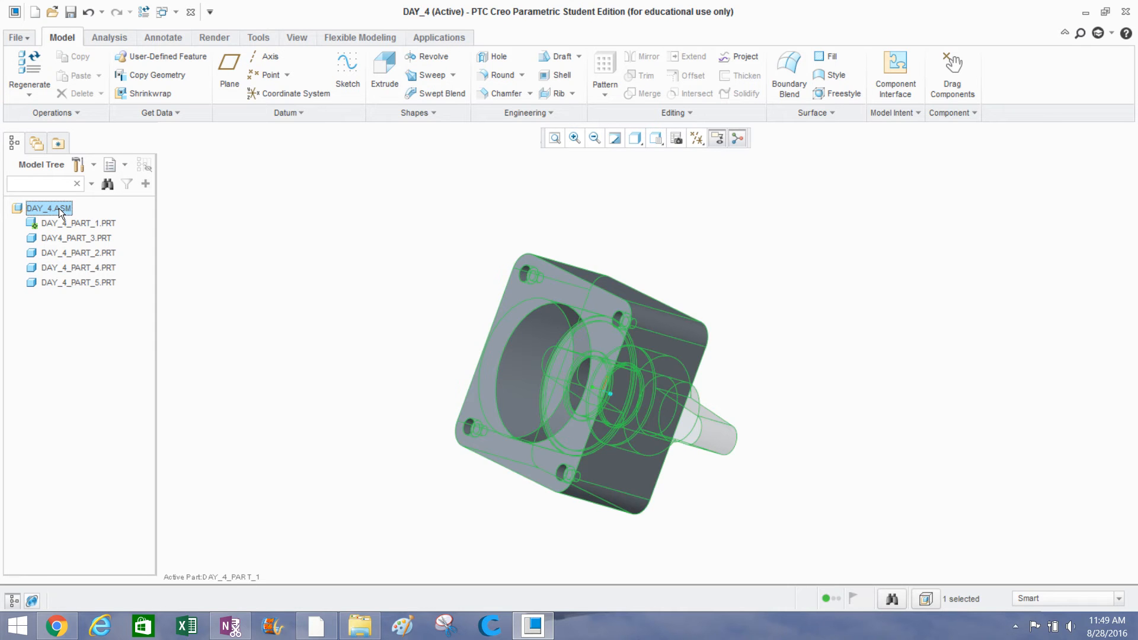
right_click(58, 208)
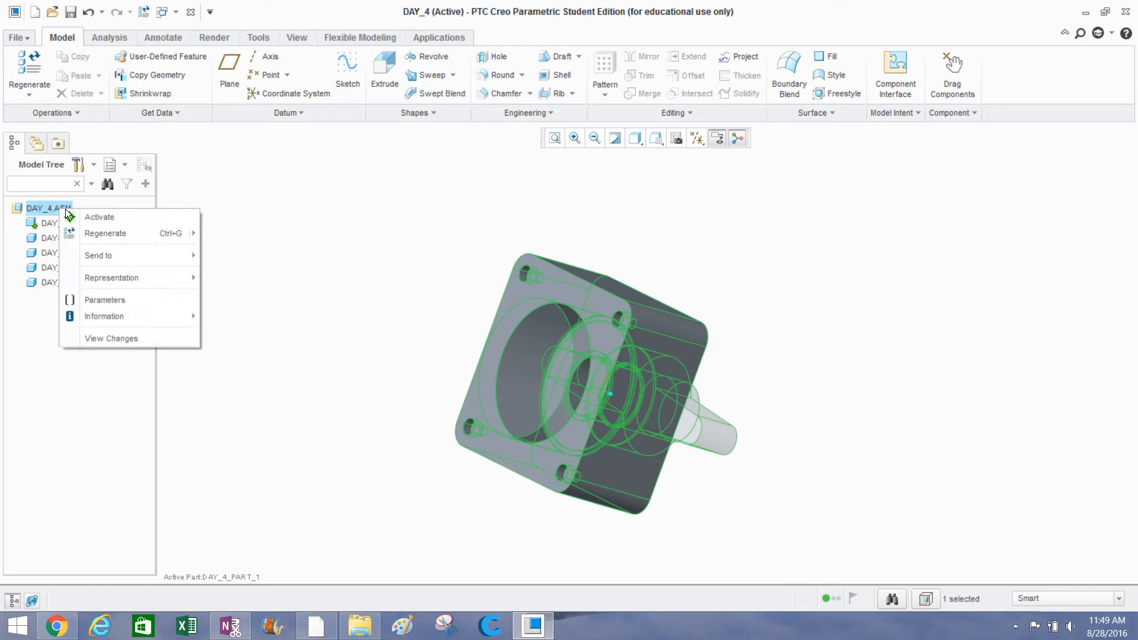
left_click(69, 214)
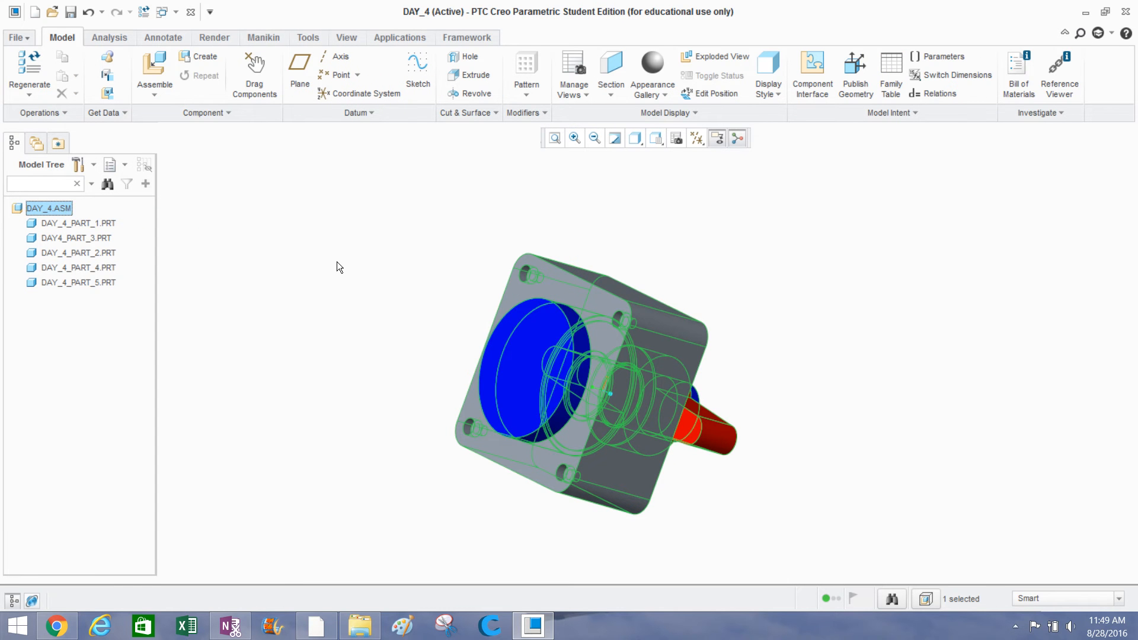
middle_click_drag(377, 249, 447, 325)
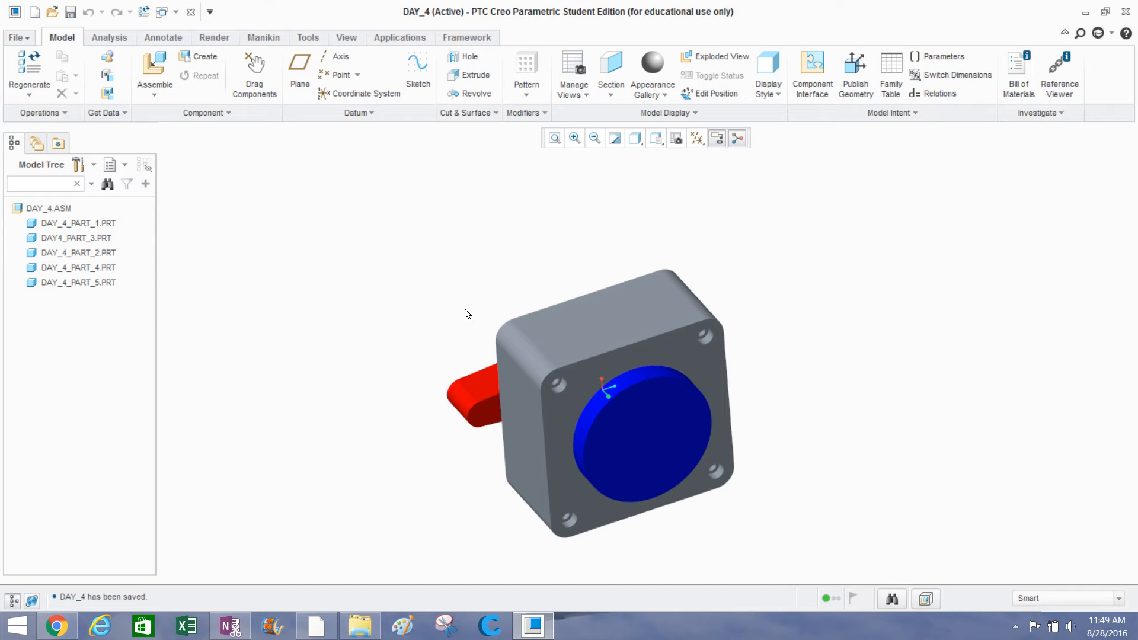
Start a new Drawing file named Workshop4_drawing, keeping the default template option on.
mouse_move(465, 309)
middle_mouse_down()
mouse_move(495, 356)
mouse_move(571, 381)
mouse_move(567, 392)
mouse_move(679, 396)
mouse_move(666, 427)
middle_mouse_up()
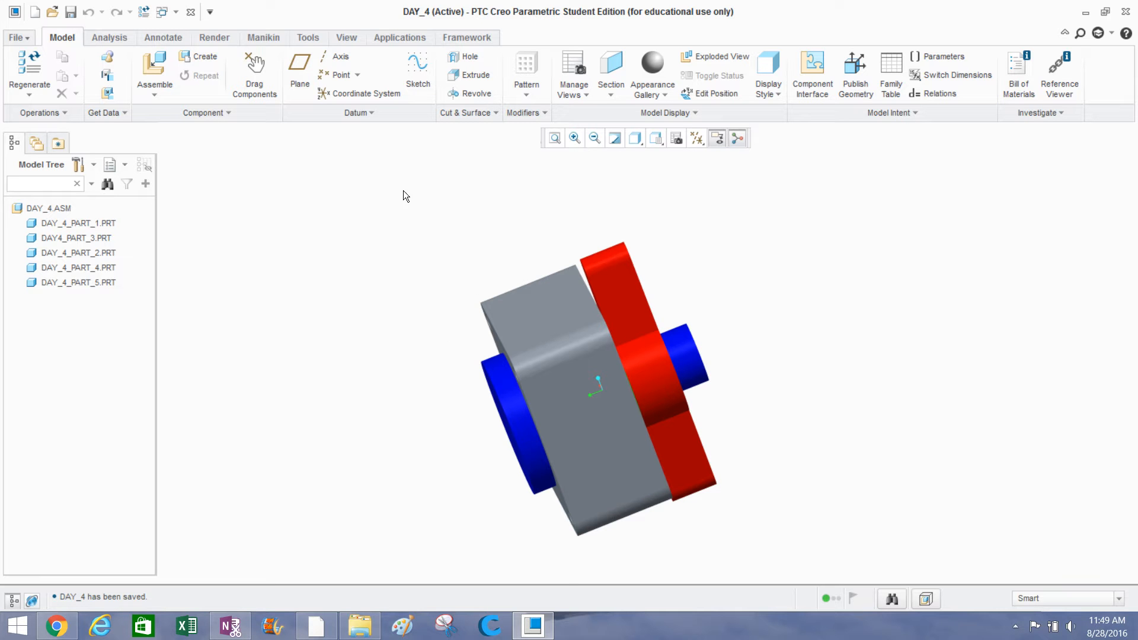
left_click(34, 13)
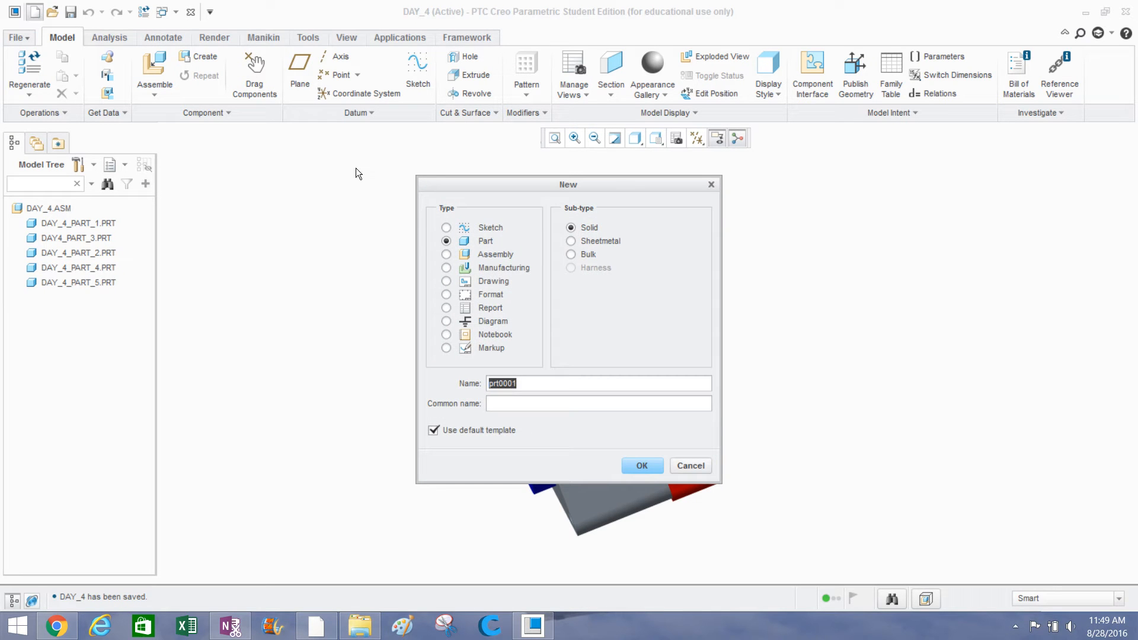
left_click(447, 282)
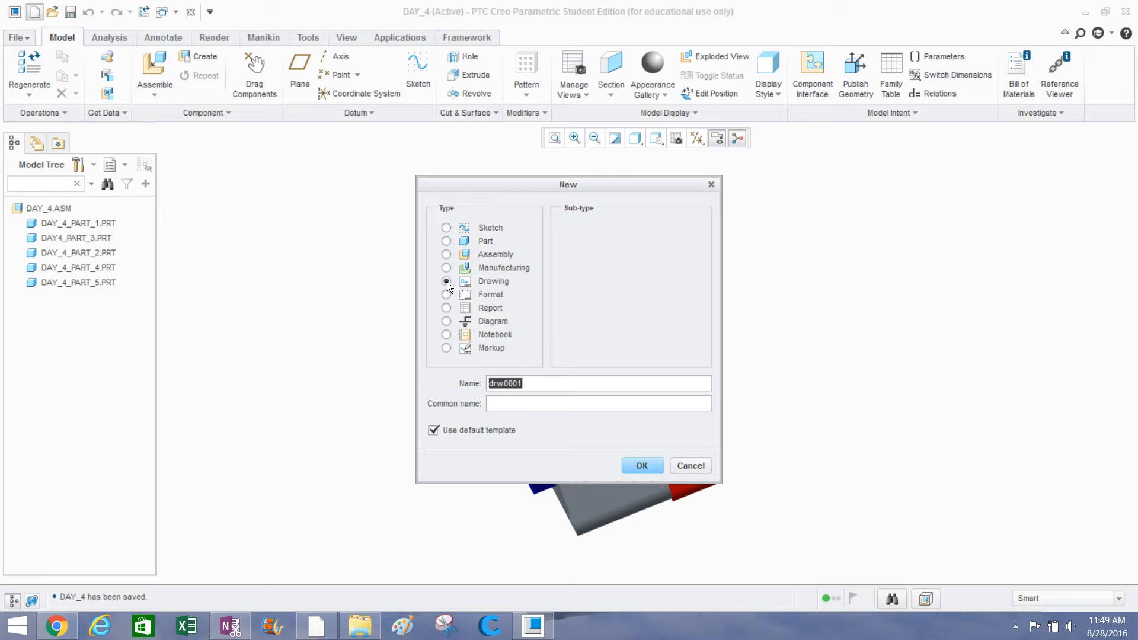
type("WOrksh")
key("BackSpace")
key("BackSpace")
key("BackSpace")
key("BackSpace")
key("BackSpace")
type("orkshop4_drawing")
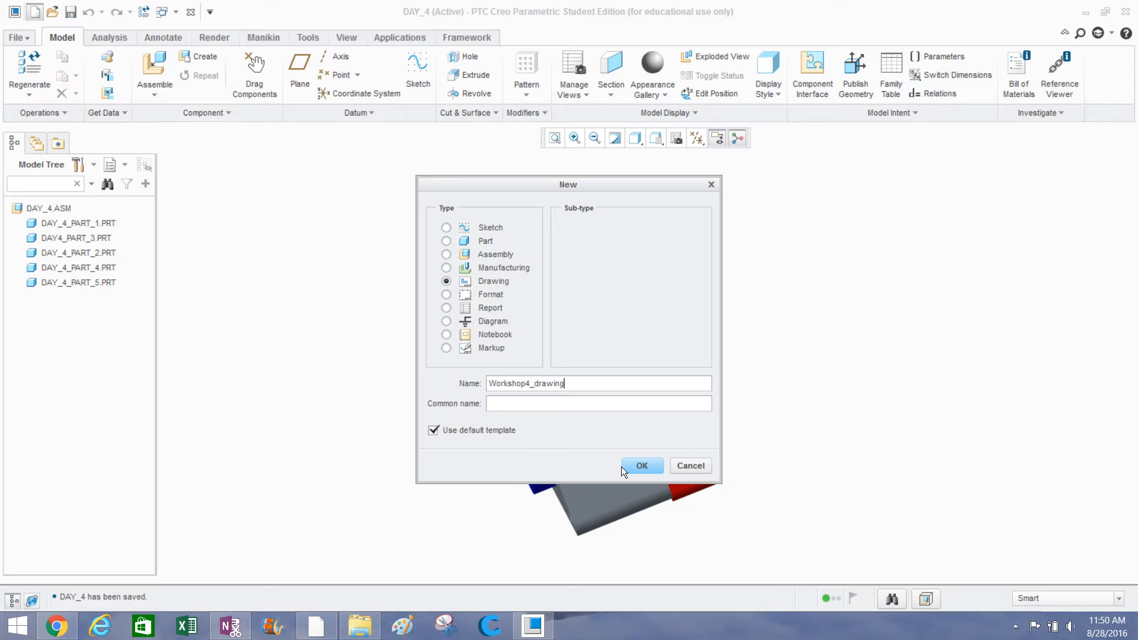
left_click(636, 461)
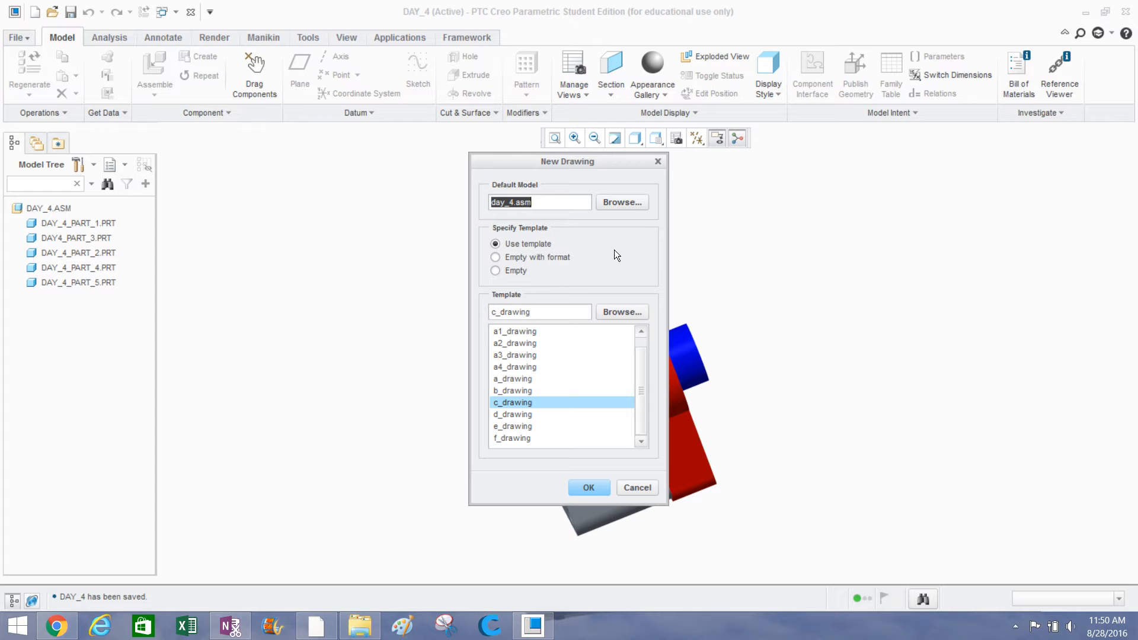
Create the drawing of day_4.asm with the d_drawing template and maximize its window.
left_click(612, 314)
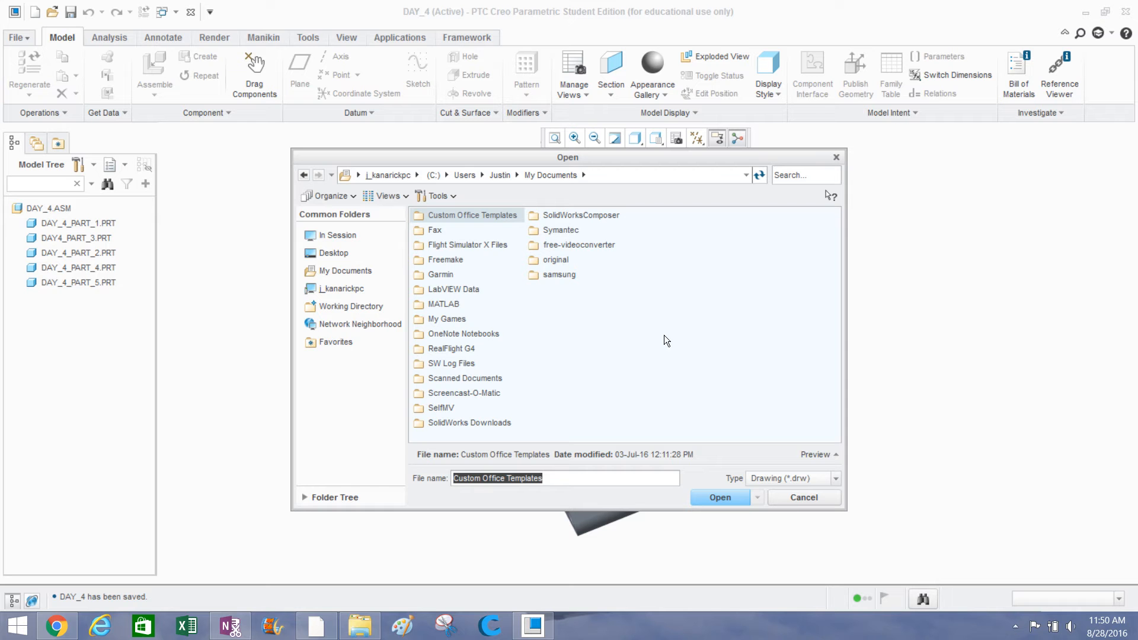
left_click(795, 499)
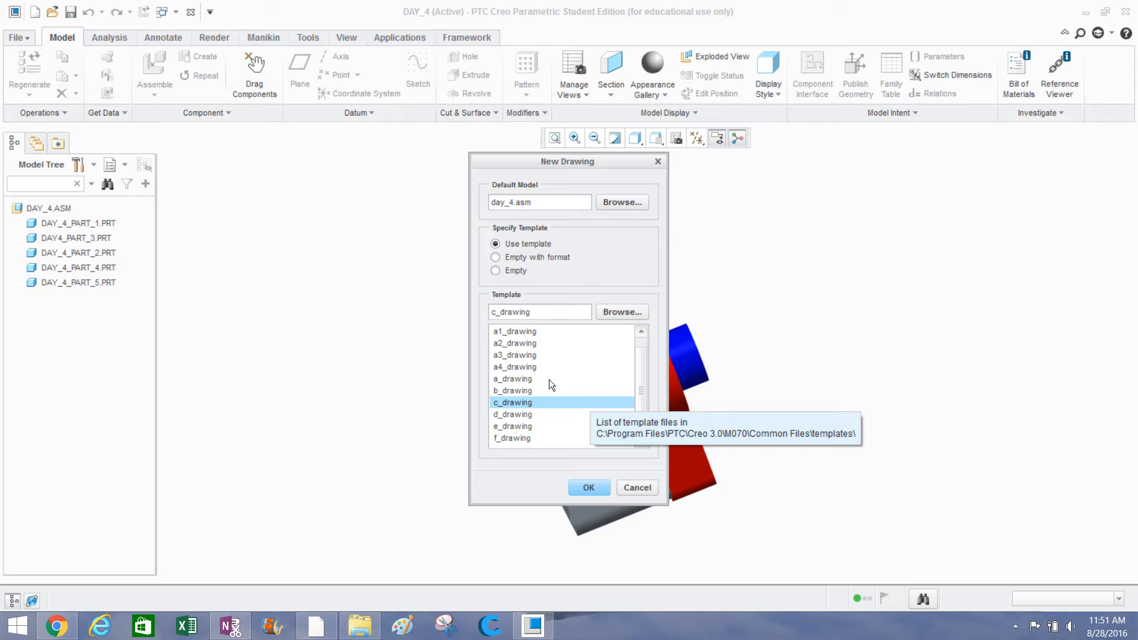
left_click(500, 415)
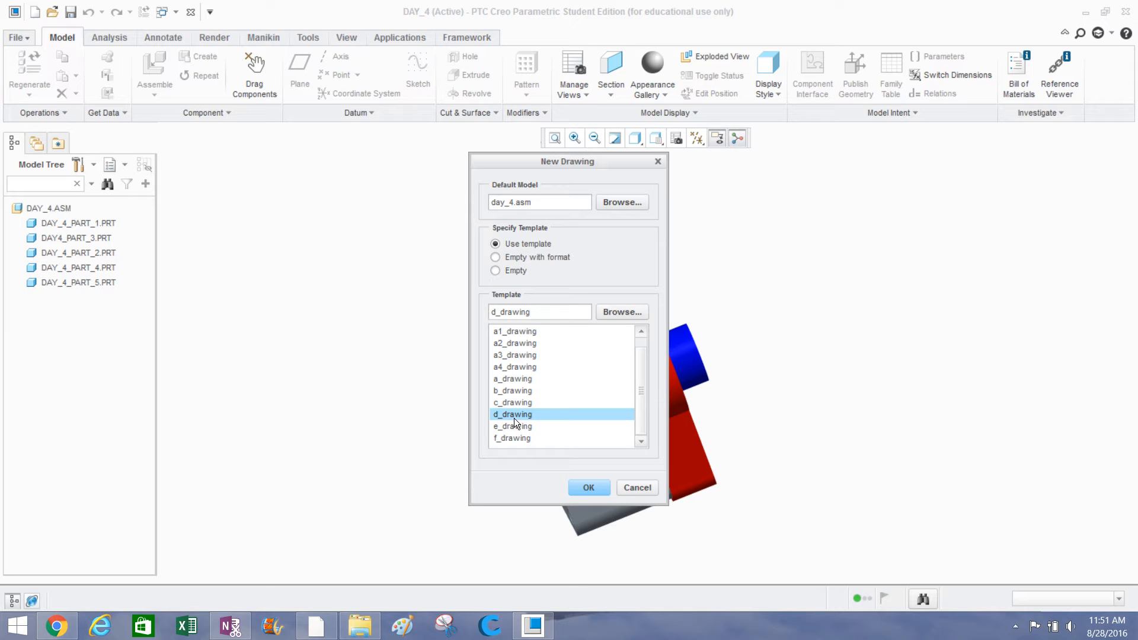
left_click(578, 488)
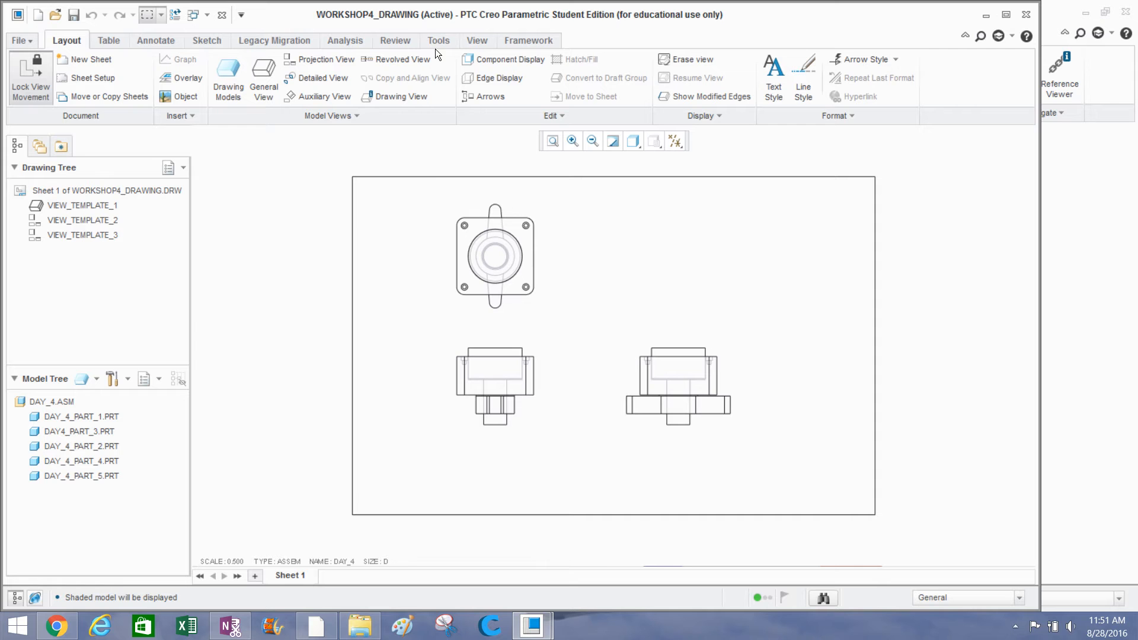
double_click(440, 15)
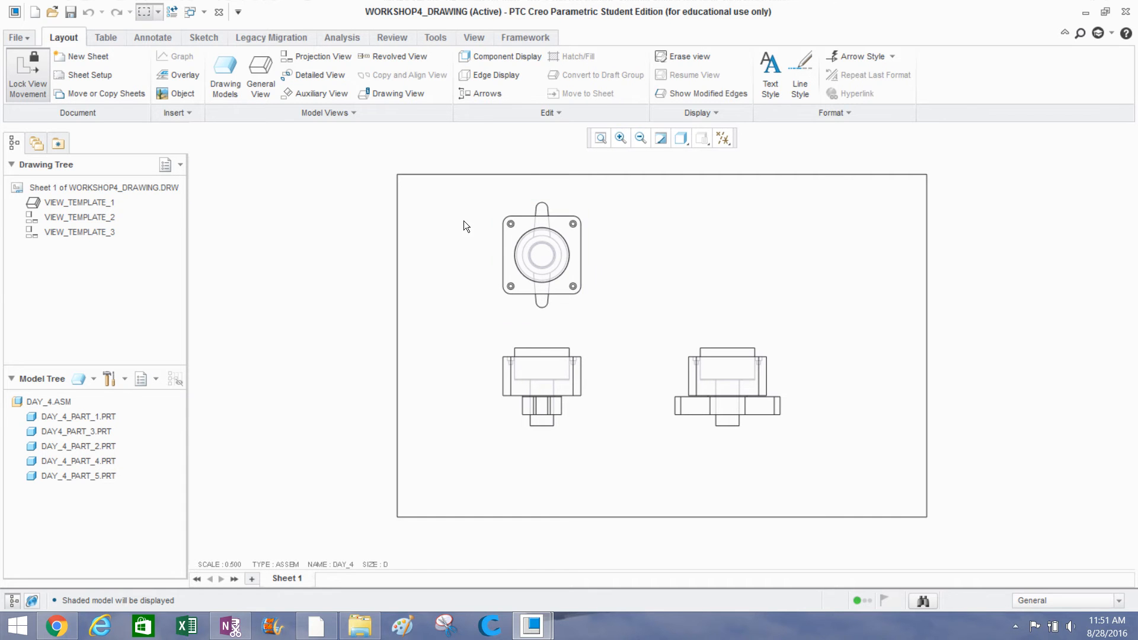
Select all three template-generated views on the sheet together and delete them.
left_click(428, 188)
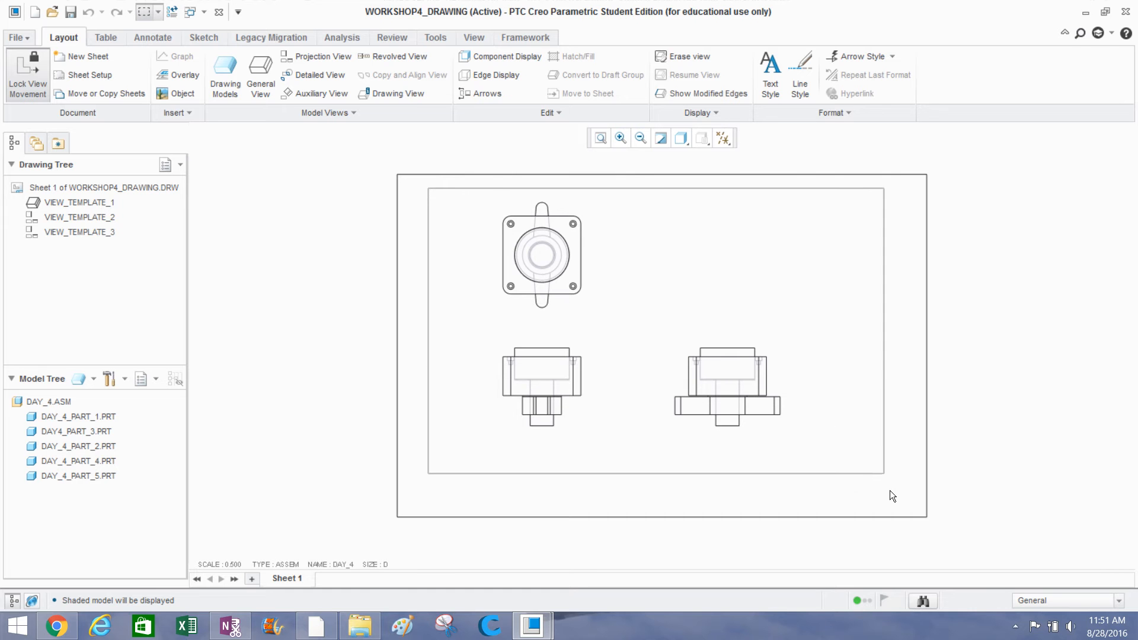
left_click_drag(890, 491, 891, 498)
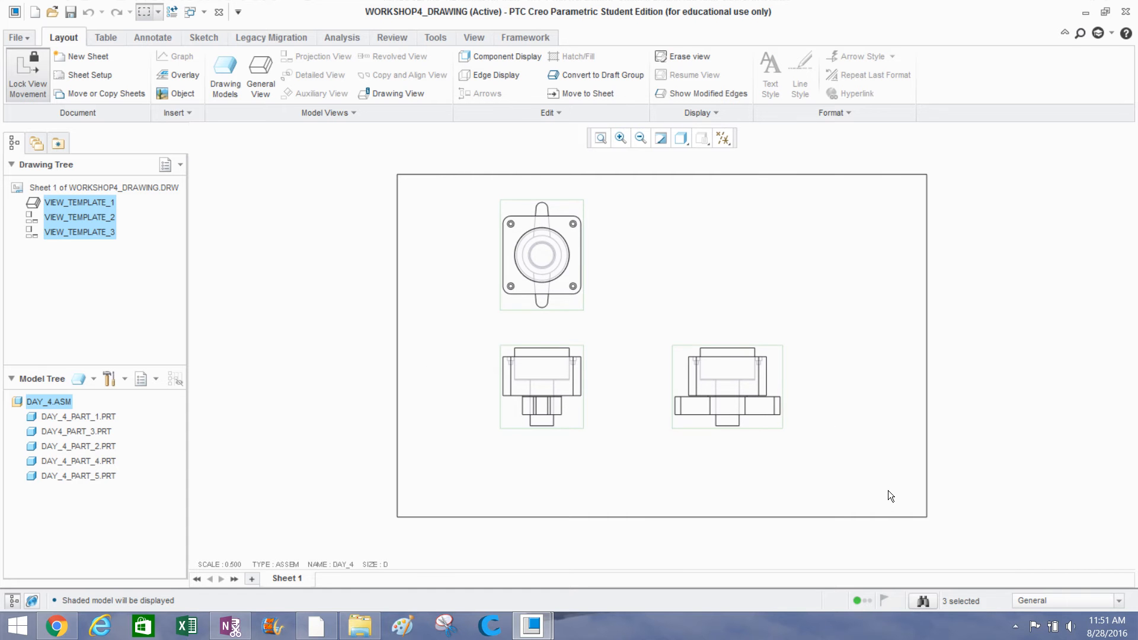
key("Delete")
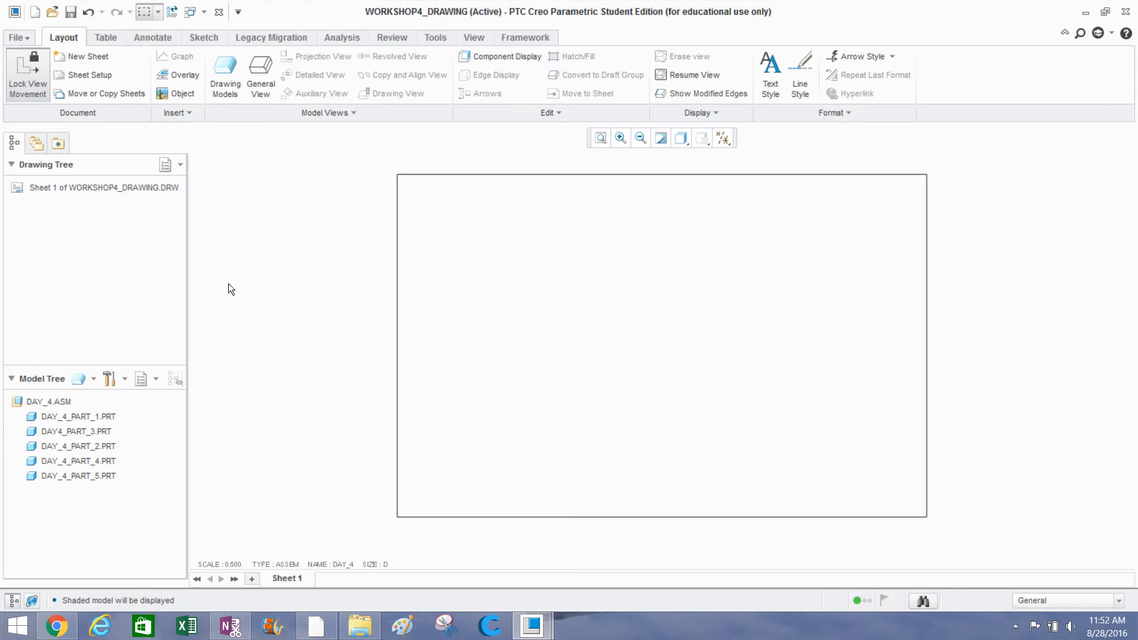
Add day_4_part_1.prt from the models in session to the drawing as a drawing model.
left_click(229, 94)
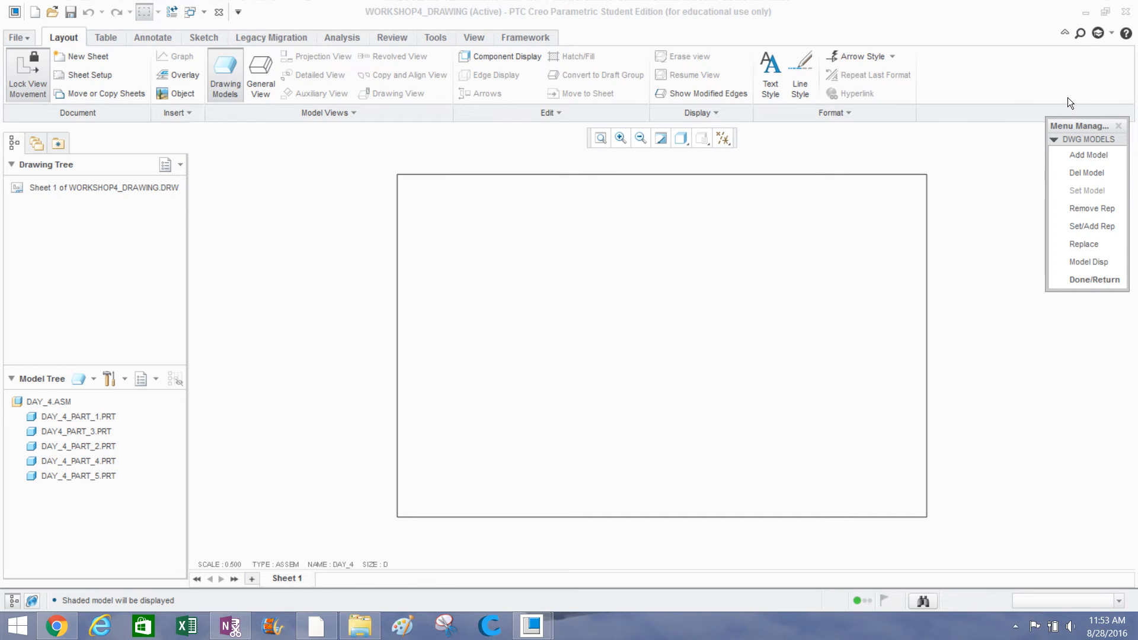
left_click(1078, 155)
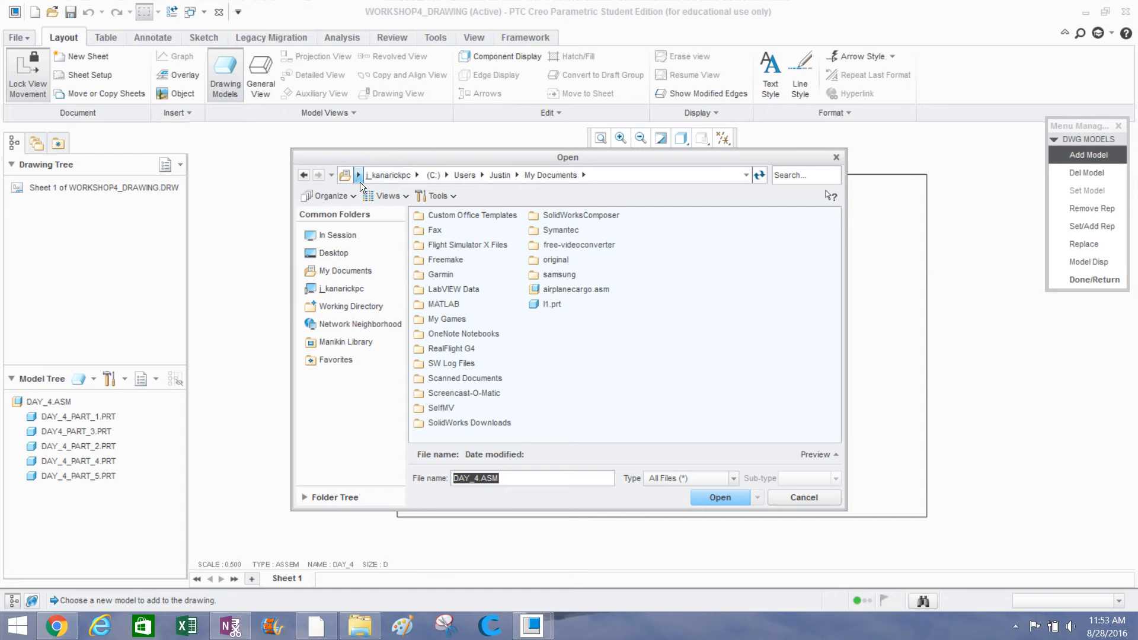
left_click(361, 240)
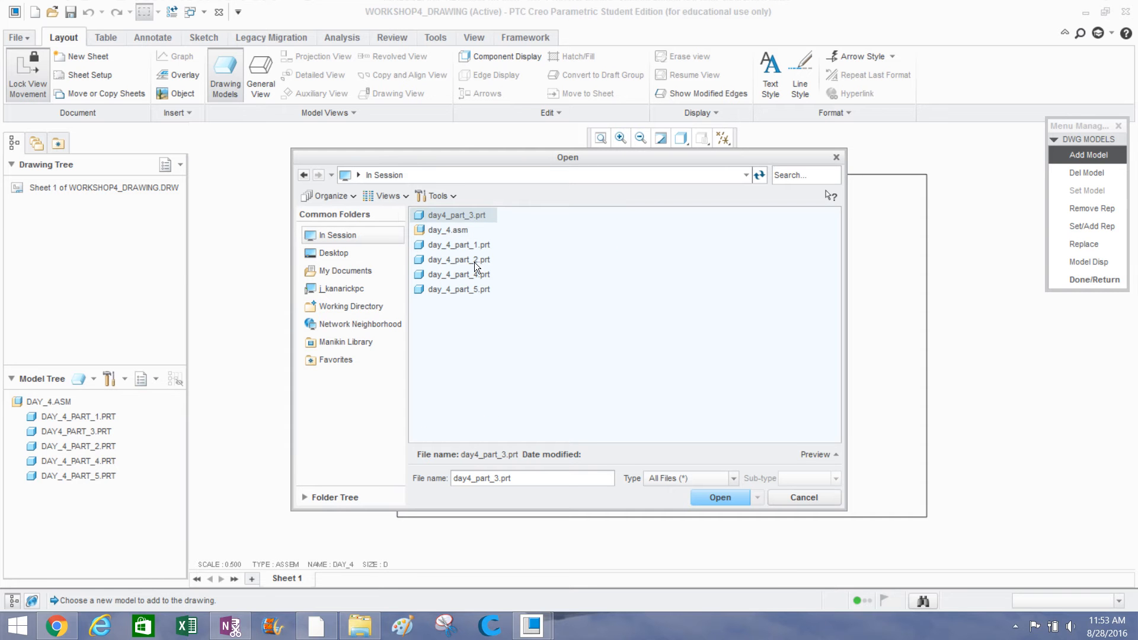
left_click(442, 245)
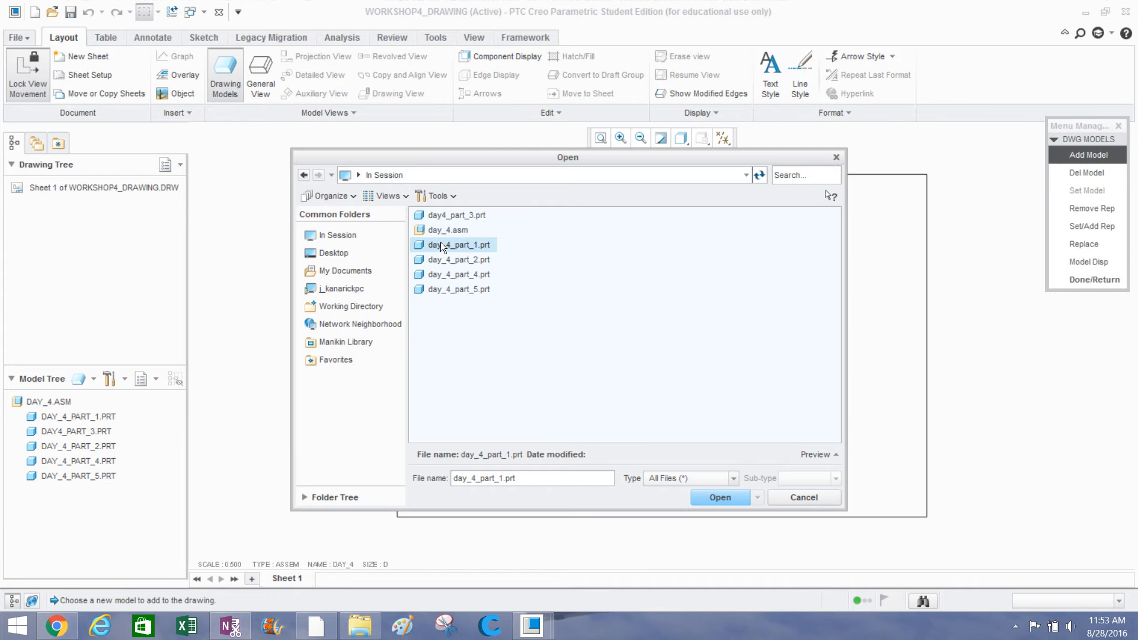
left_click(709, 501)
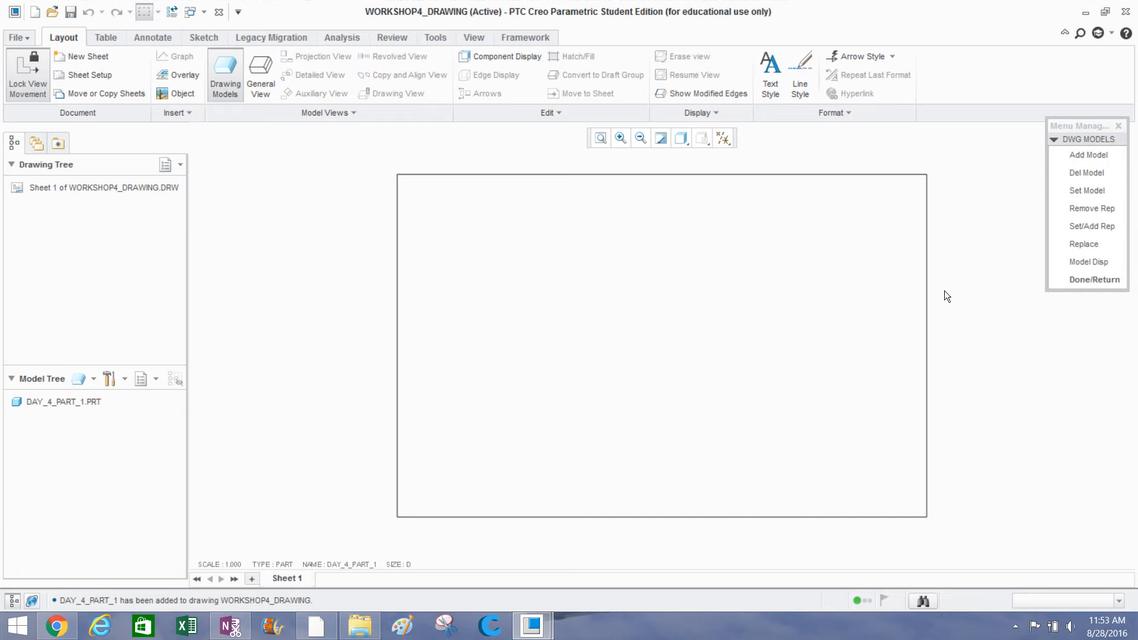
Add day_4_part_2.prt and day4_part_3.prt from the models in session to the drawing.
left_click(1073, 154)
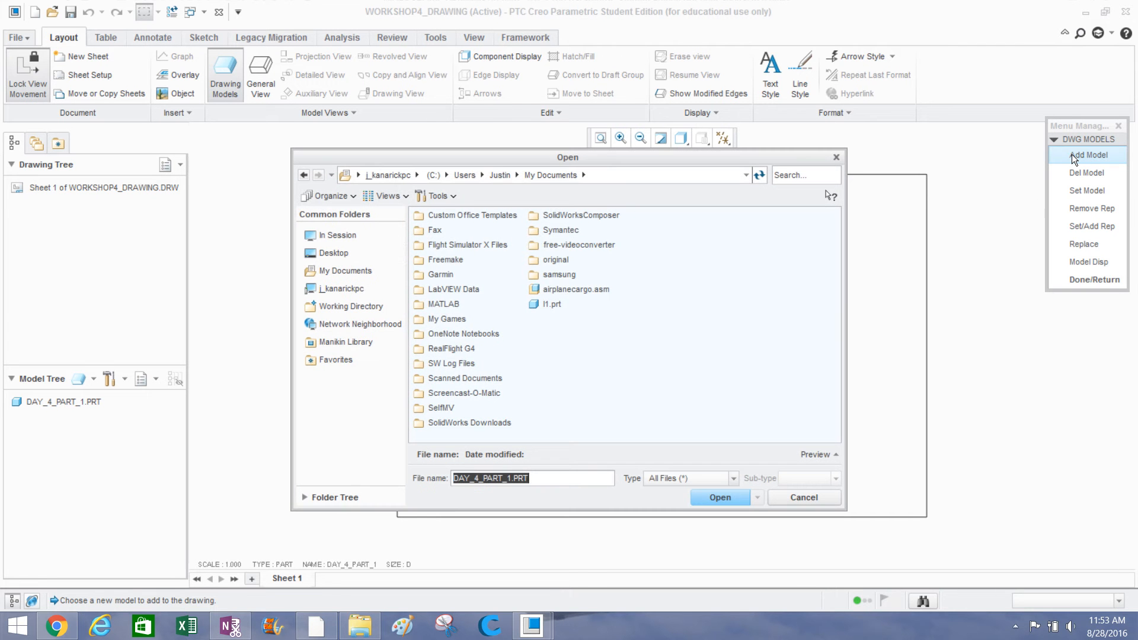
left_click(331, 235)
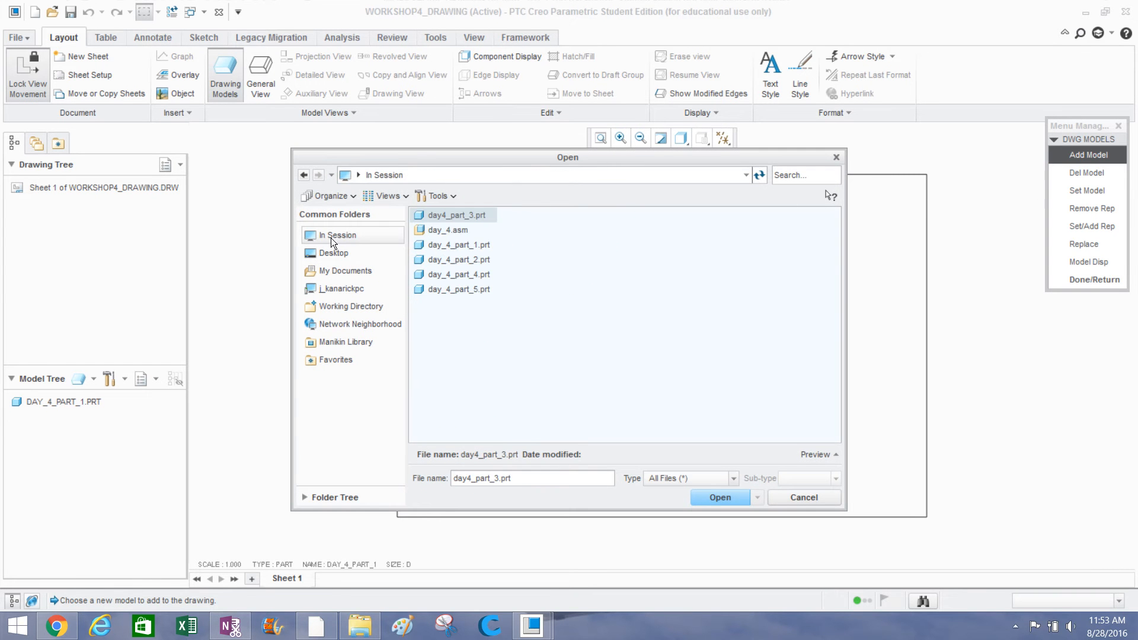
double_click(453, 261)
left_click(1067, 154)
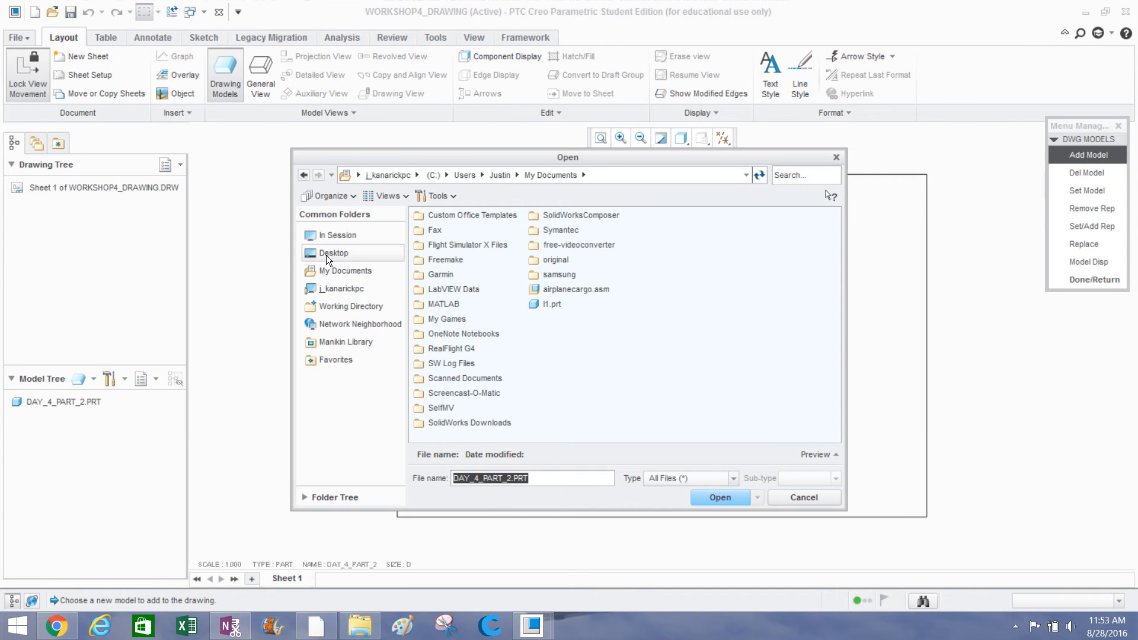
left_click(332, 236)
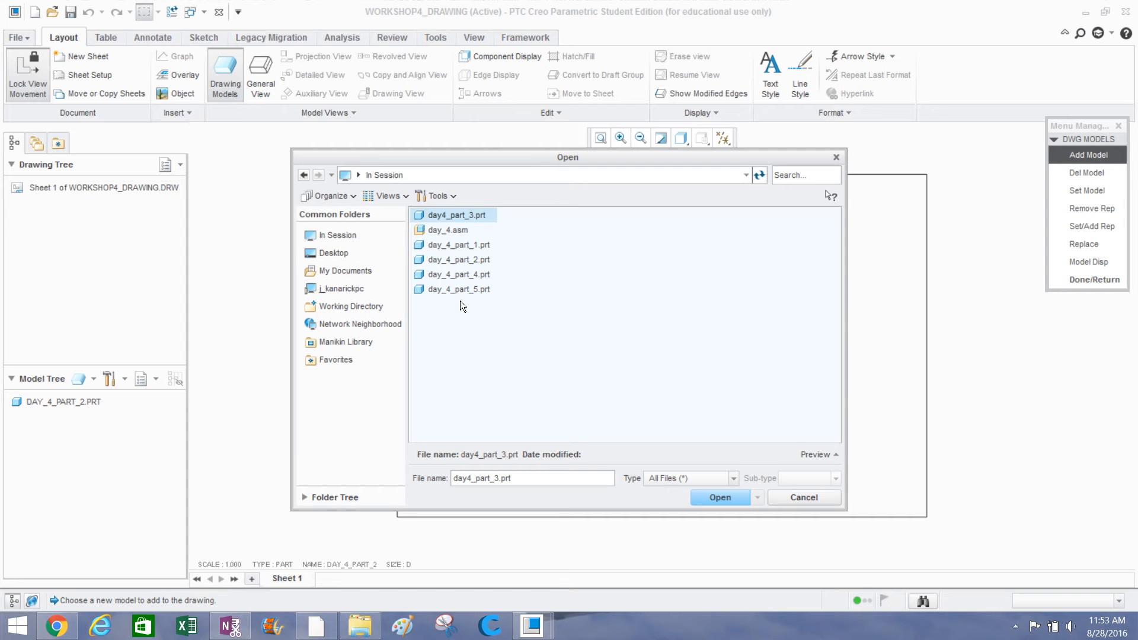
left_click(464, 274)
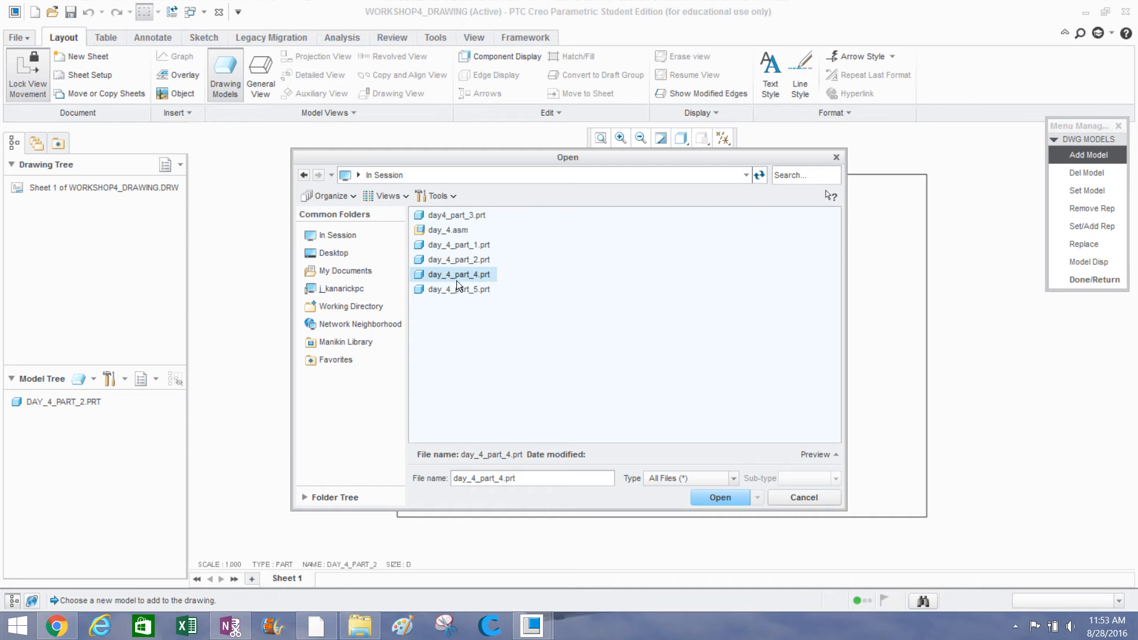
left_click(449, 290)
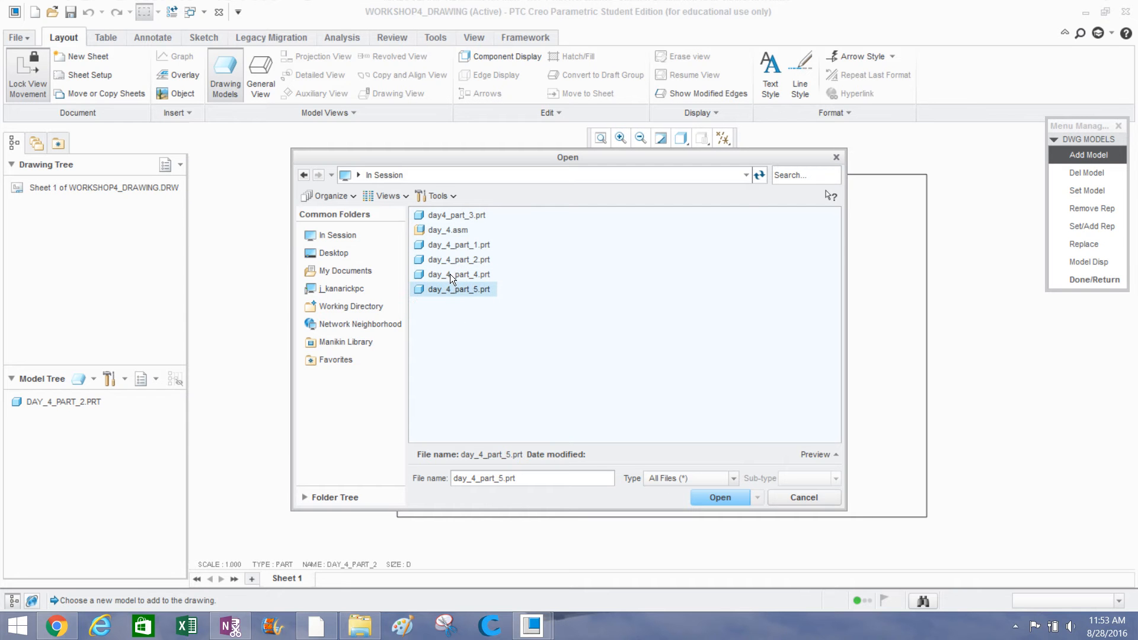
left_click(471, 218)
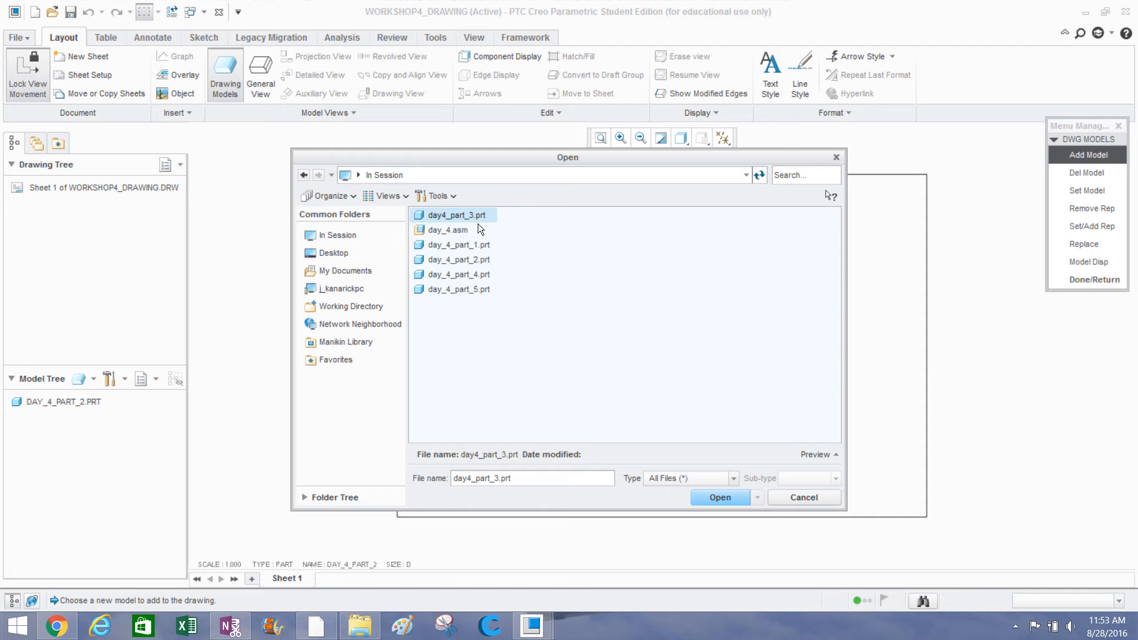
left_click(740, 497)
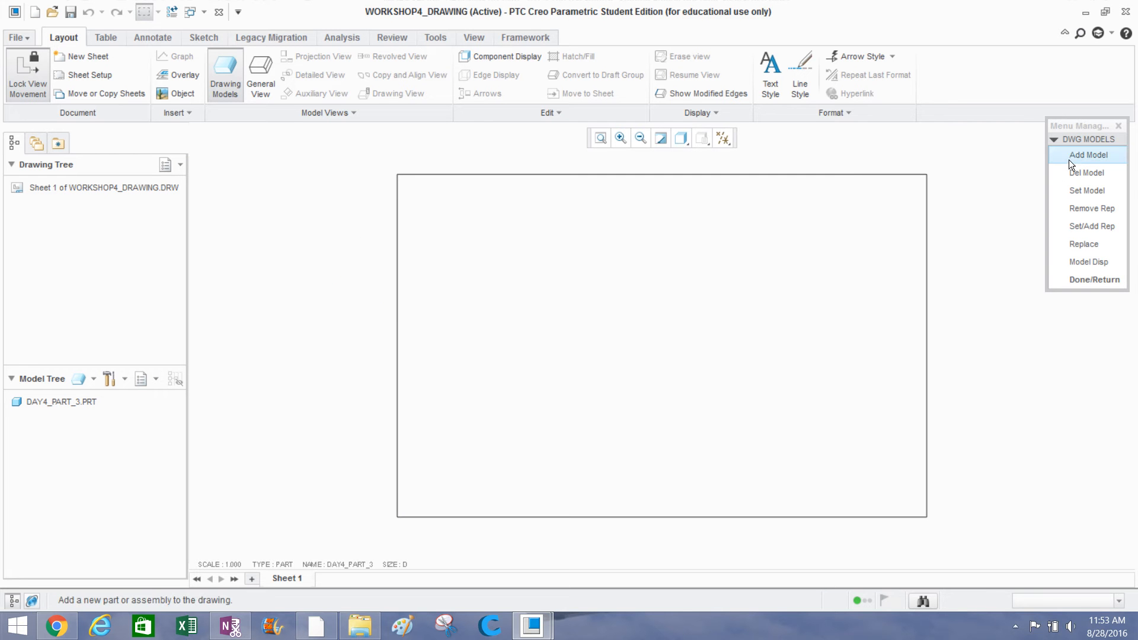
Add day_4_part_4.prt and day_4_part_5.prt from the models in session, and finish adding drawing models.
left_click(1068, 157)
left_click(365, 235)
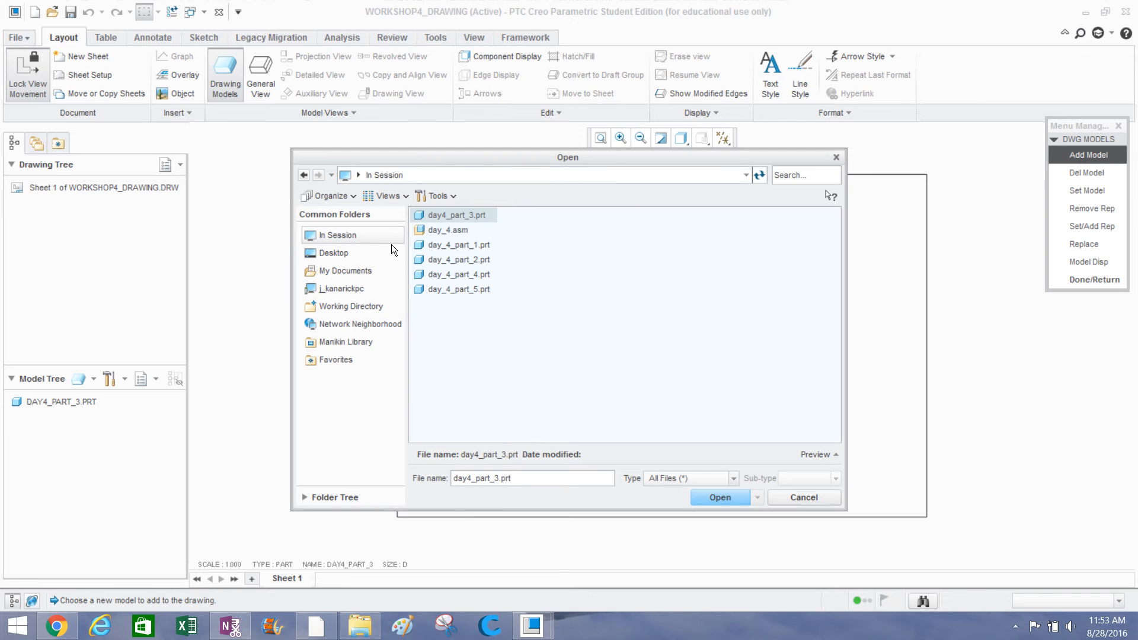
double_click(443, 274)
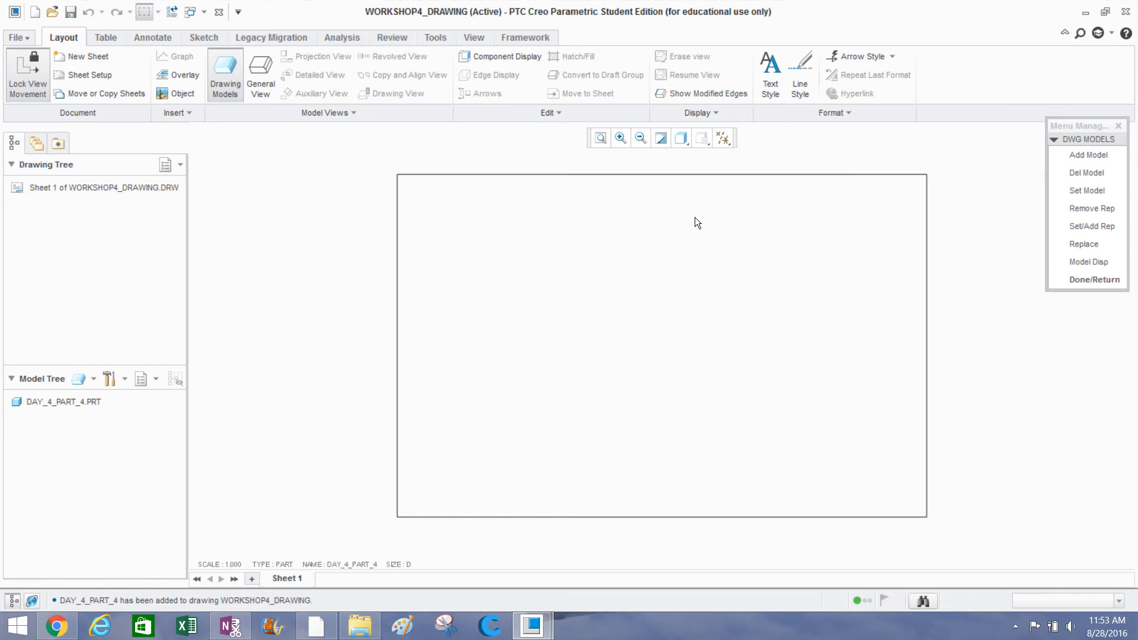
left_click(1076, 156)
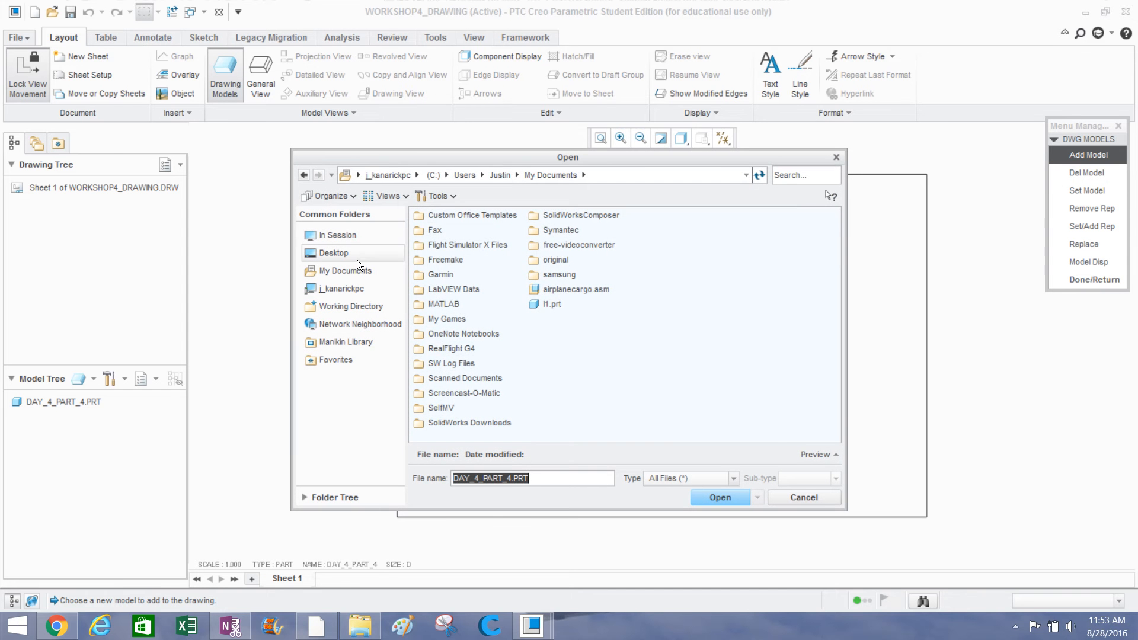
left_click(355, 236)
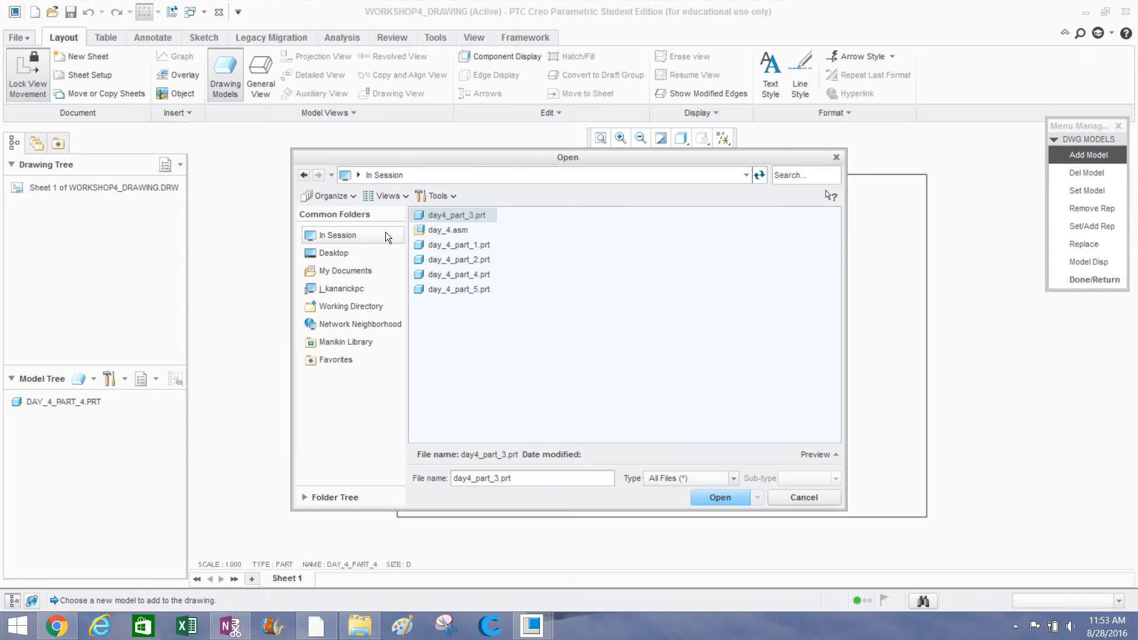
double_click(441, 290)
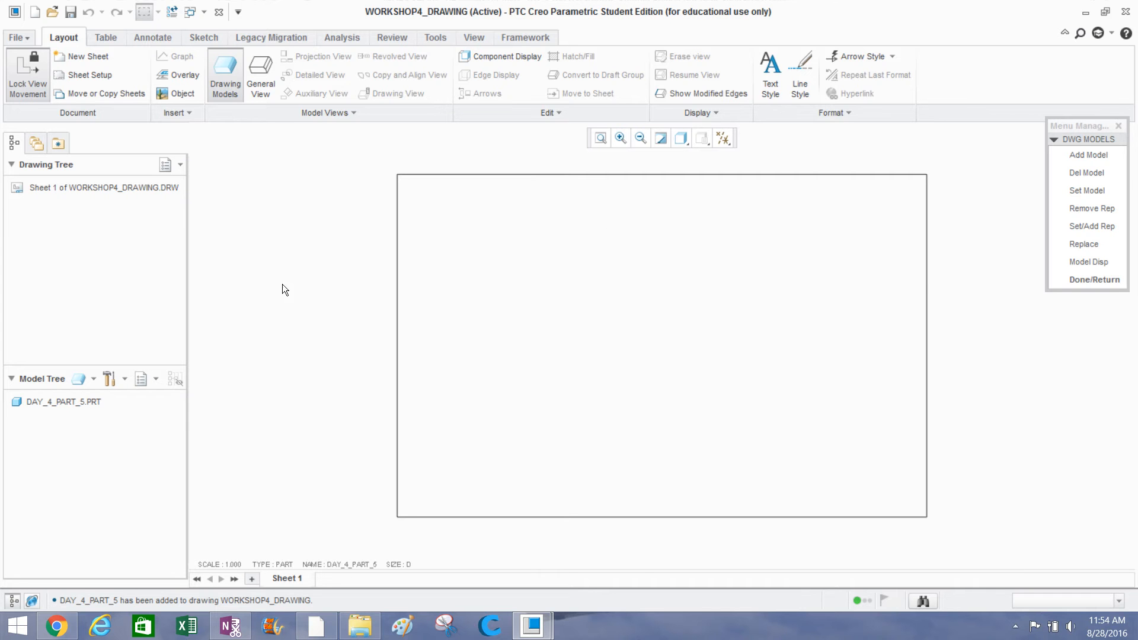
left_click(1093, 279)
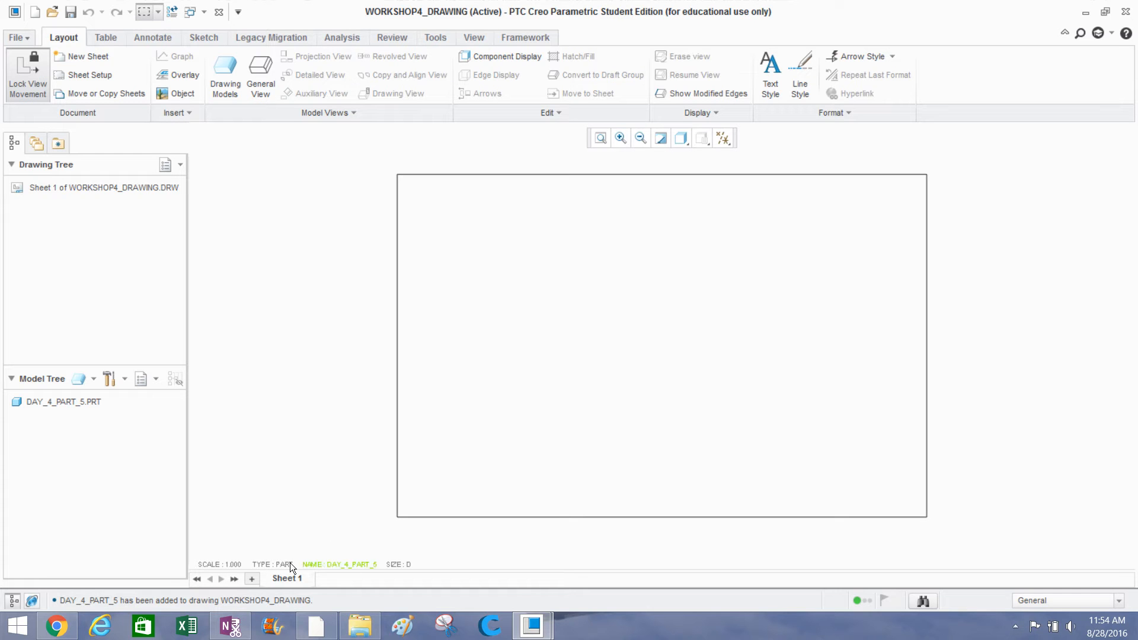
Make the DAY_4 assembly the current drawing model and clear the selection.
left_click(342, 564)
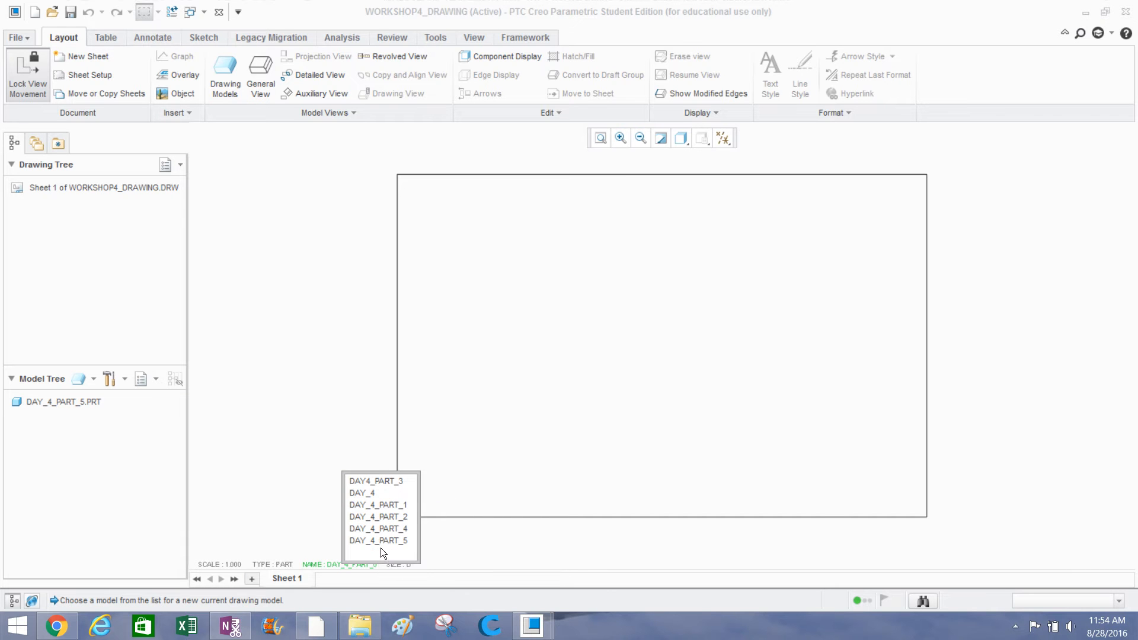
left_click(365, 494)
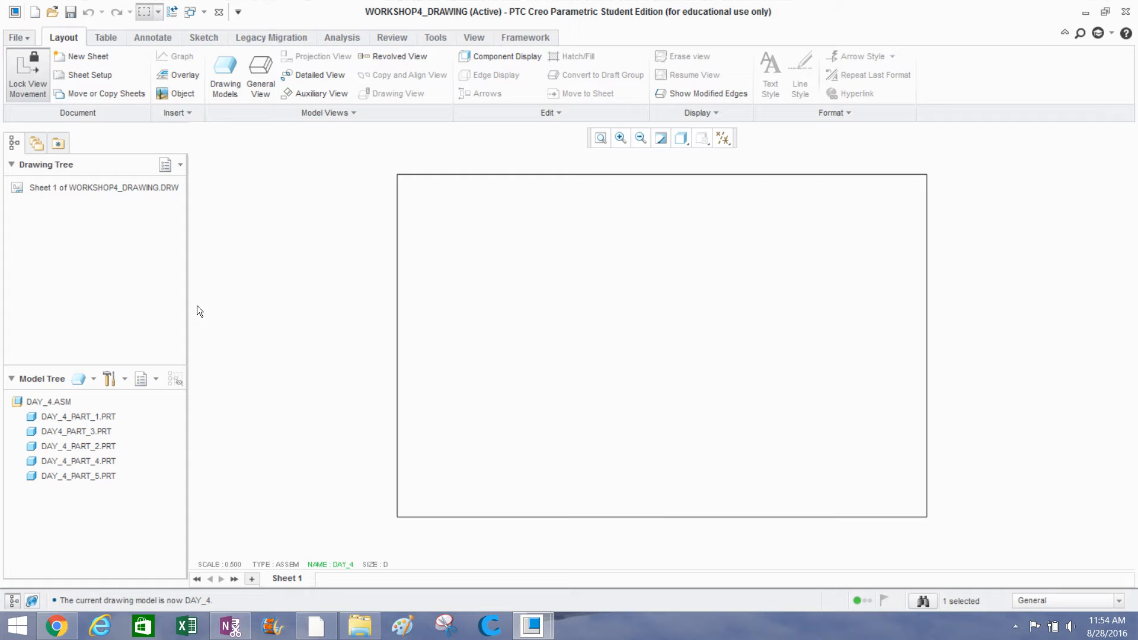
left_click(267, 273)
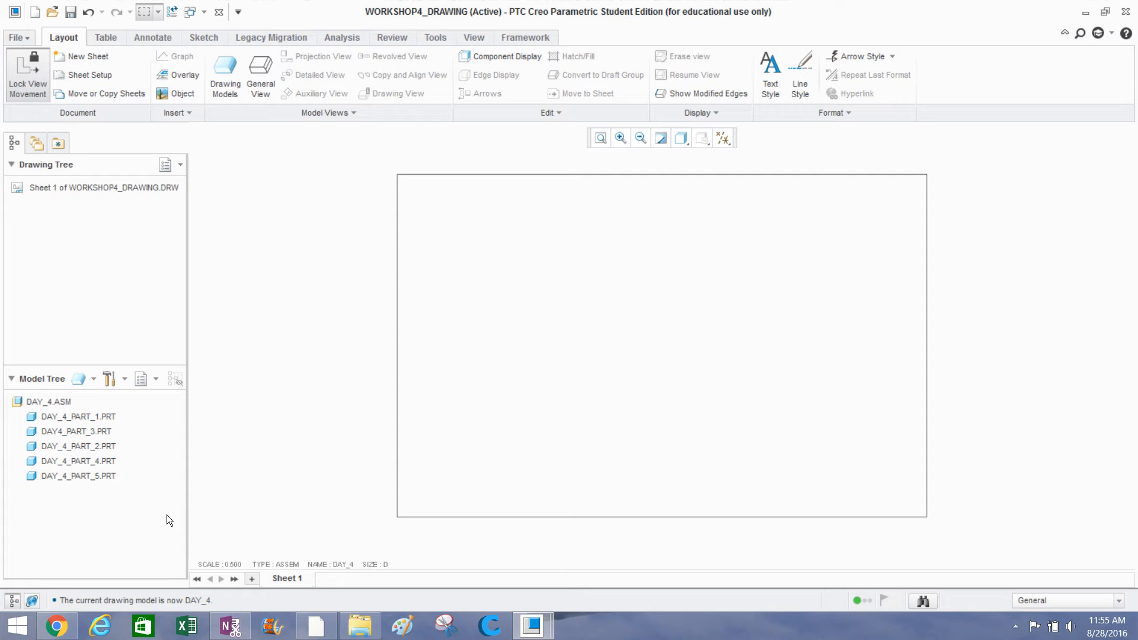
right_click(484, 207)
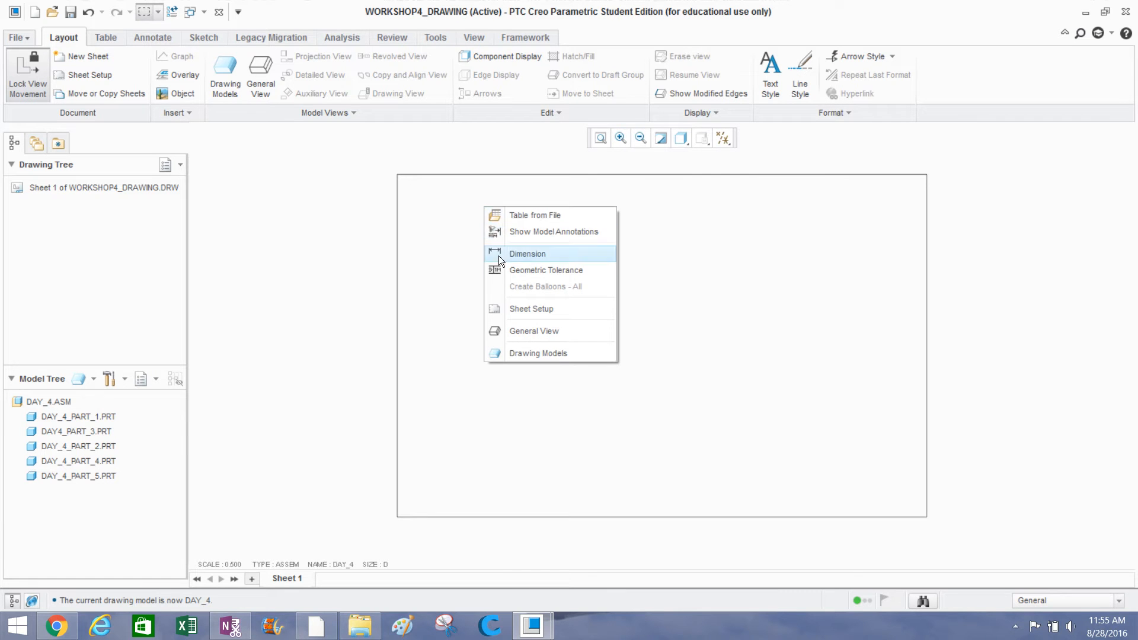
left_click(513, 331)
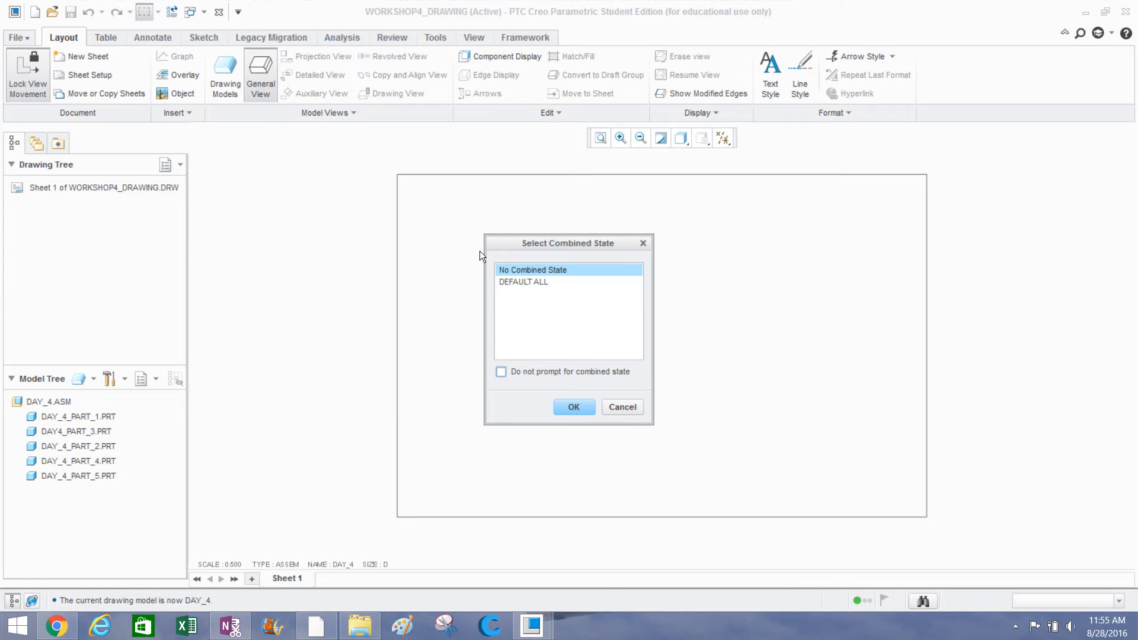
left_click(618, 407)
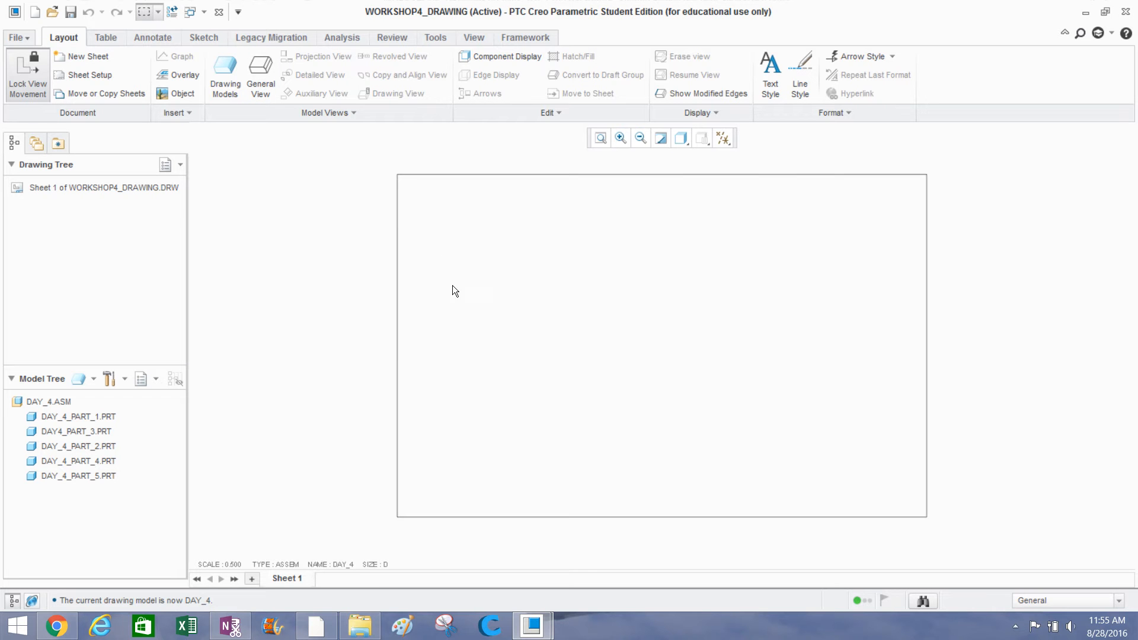
right_click(437, 247)
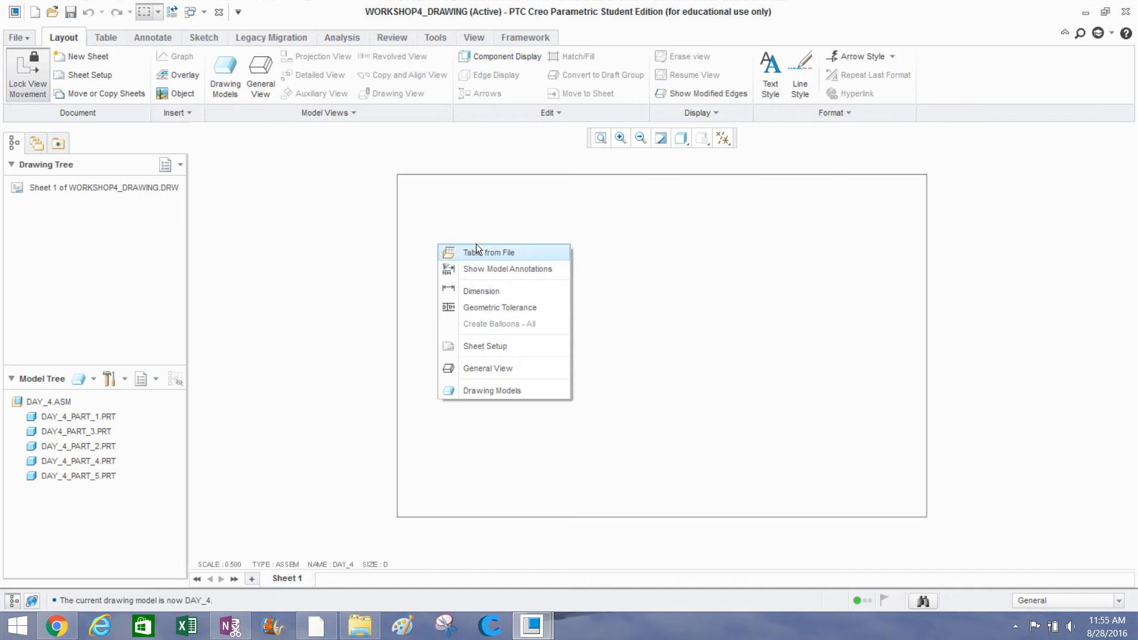
left_click(450, 211)
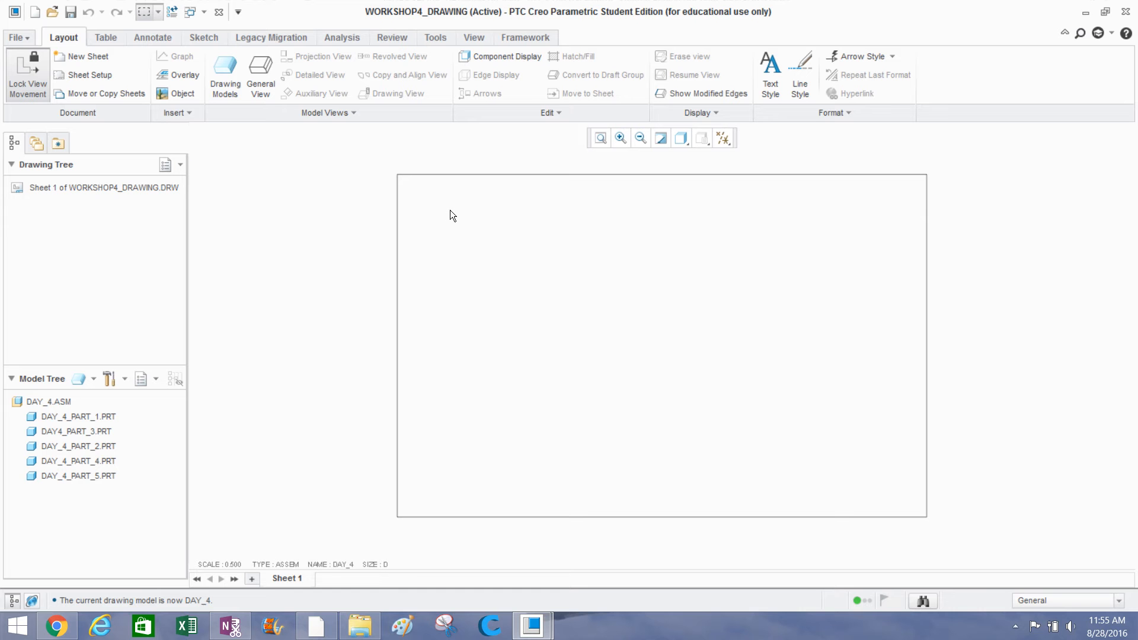
Place a general view of the assembly near the sheet's upper-left corner with No Combined State and the combined state prompt disabled.
right_click(453, 210)
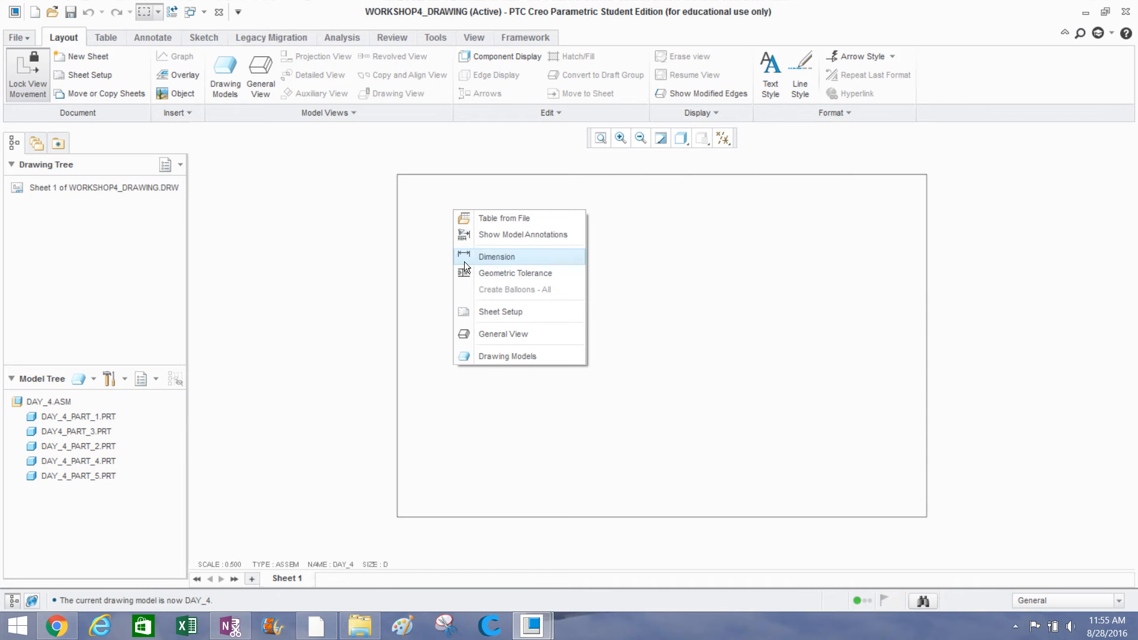
left_click(492, 333)
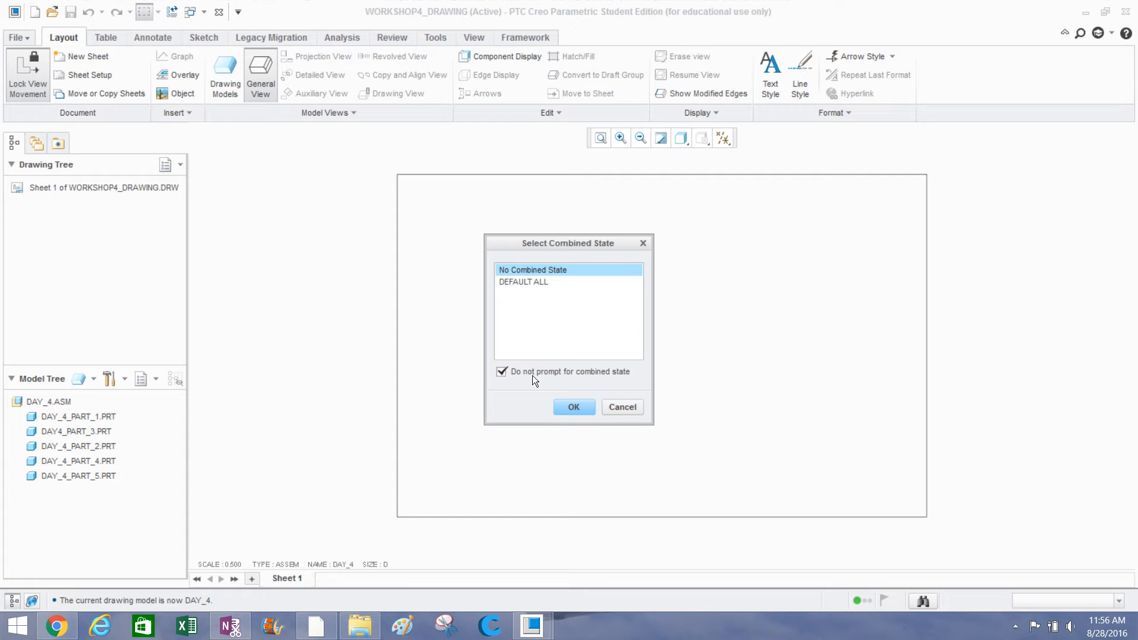
left_click(574, 406)
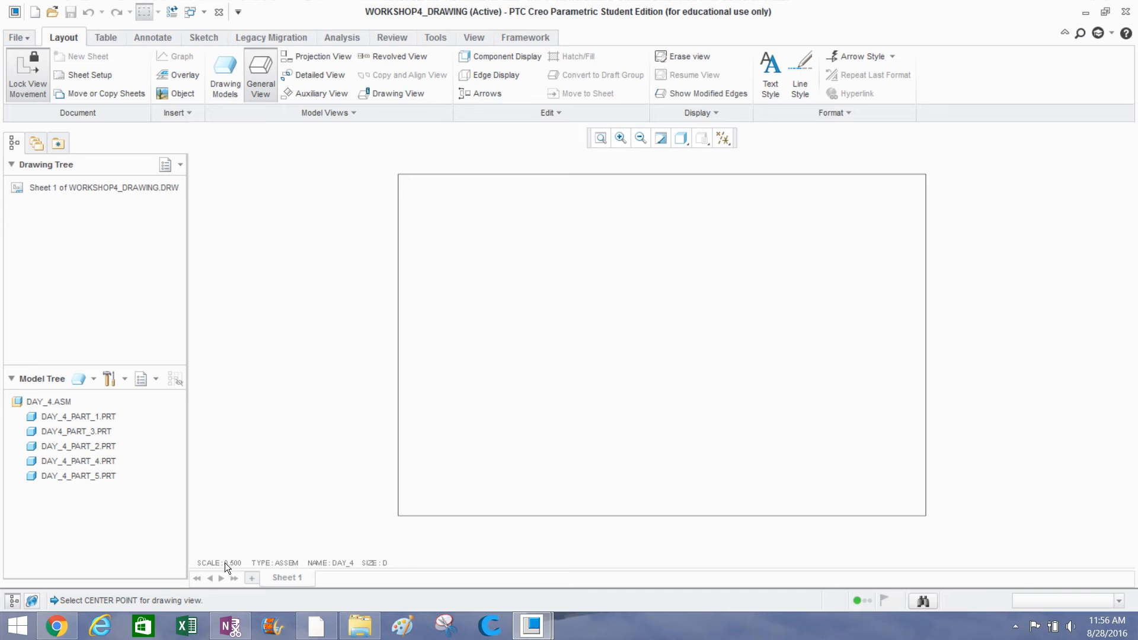
mouse_move(316, 568)
left_click(453, 230)
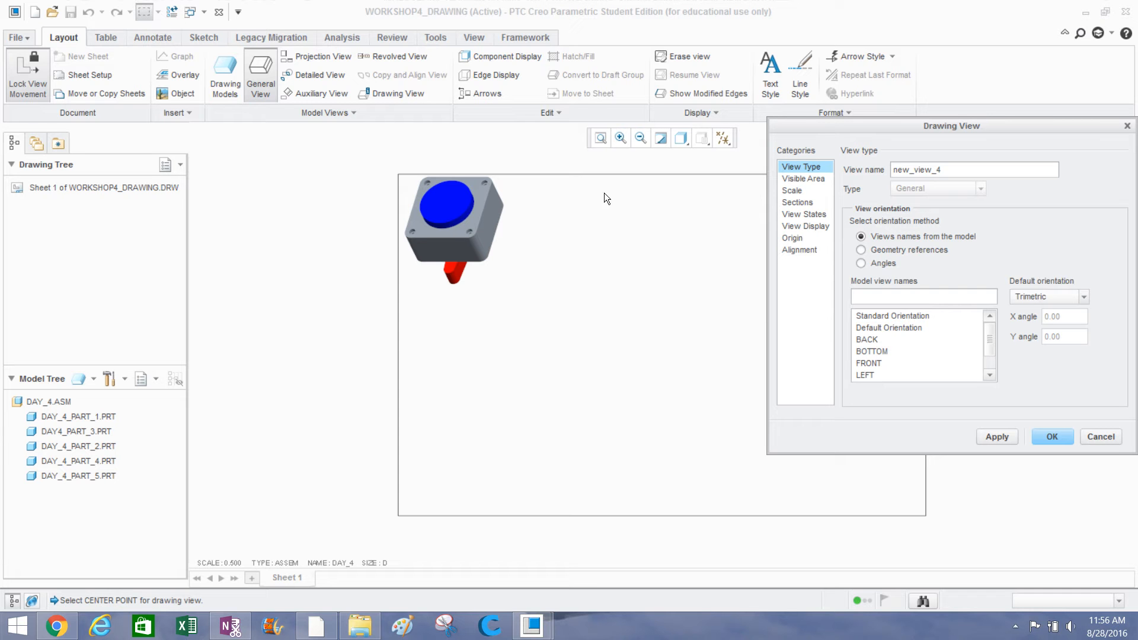
mouse_move(834, 128)
left_mouse_down()
mouse_move(738, 148)
mouse_move(700, 183)
mouse_move(671, 161)
mouse_move(686, 177)
left_mouse_up()
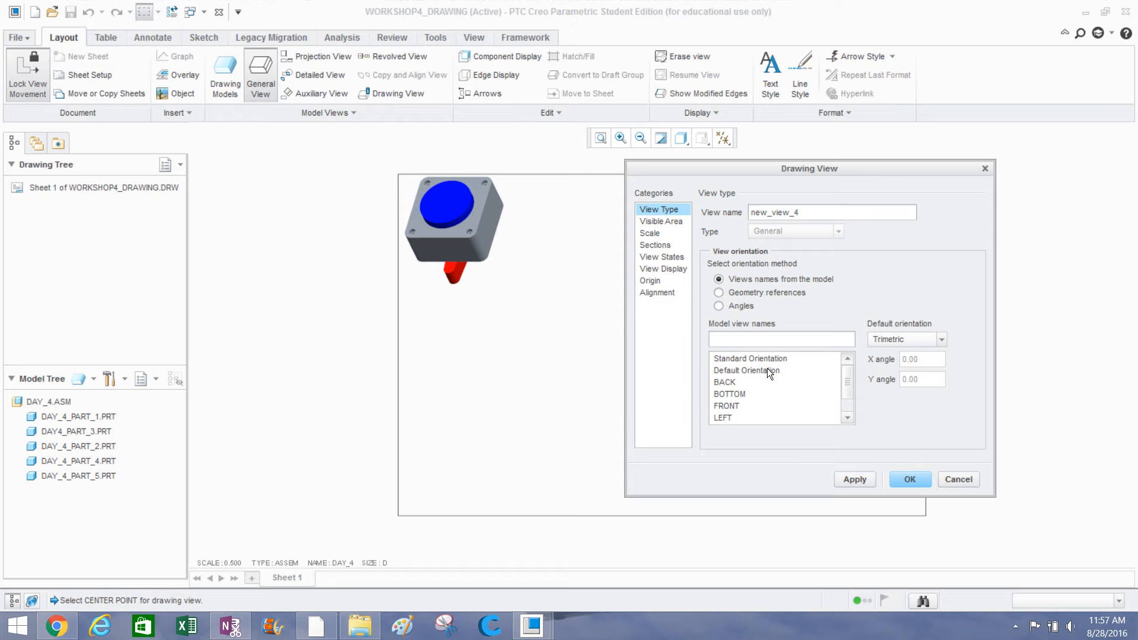
Try the BACK model view on the new general view, and return it to Default Orientation.
mouse_move(845, 375)
left_mouse_down()
mouse_move(852, 403)
mouse_move(851, 371)
left_mouse_up()
left_click(719, 382)
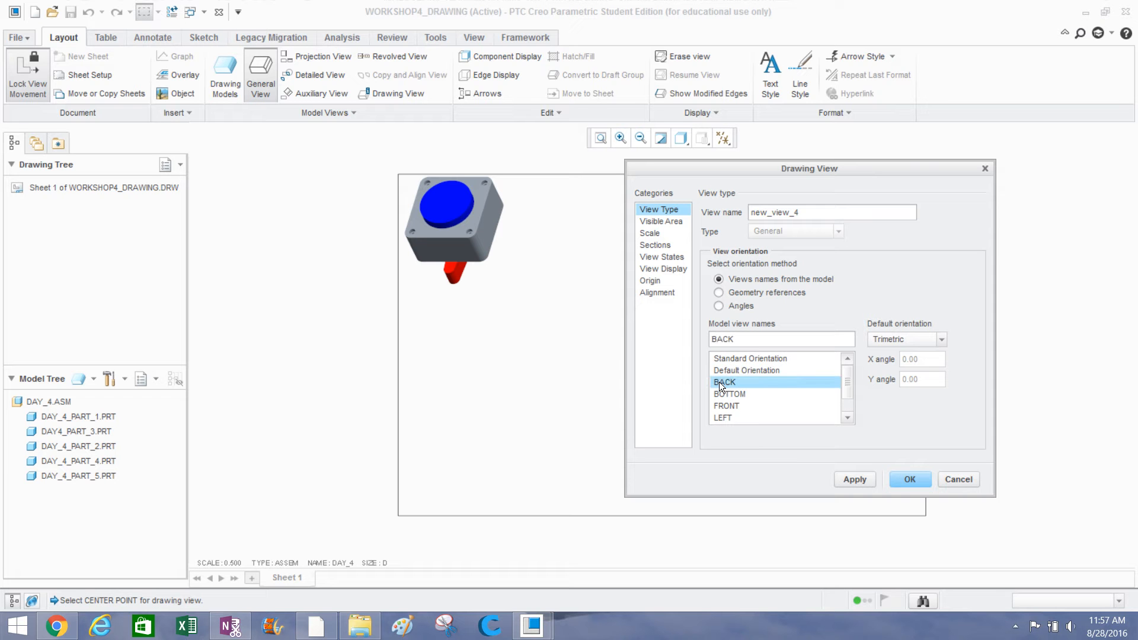
left_click(855, 476)
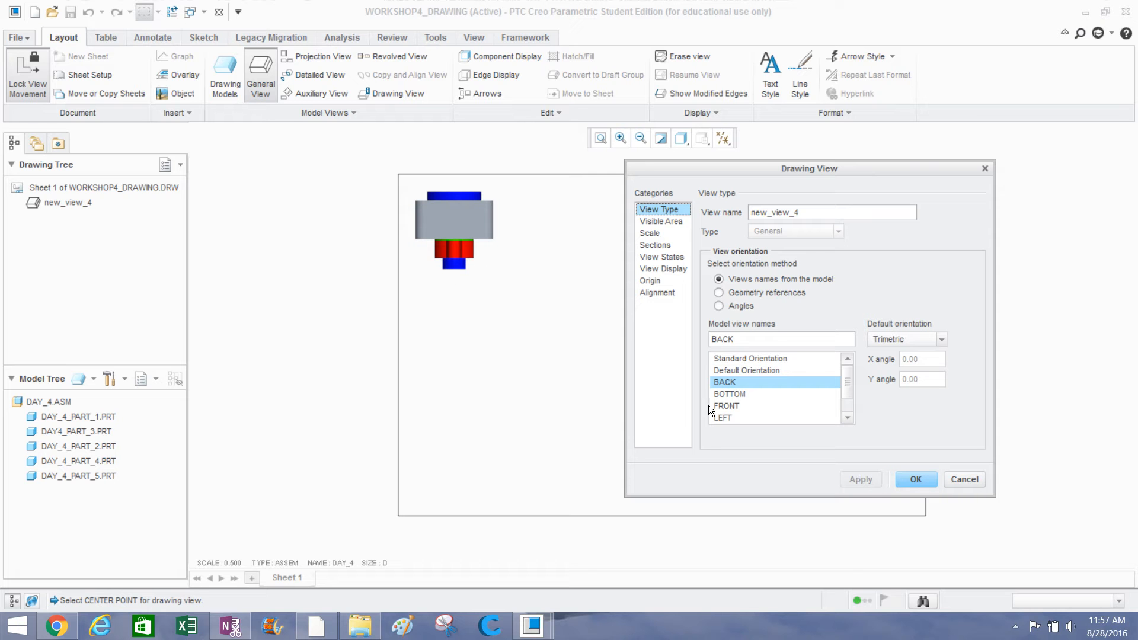
left_click(747, 370)
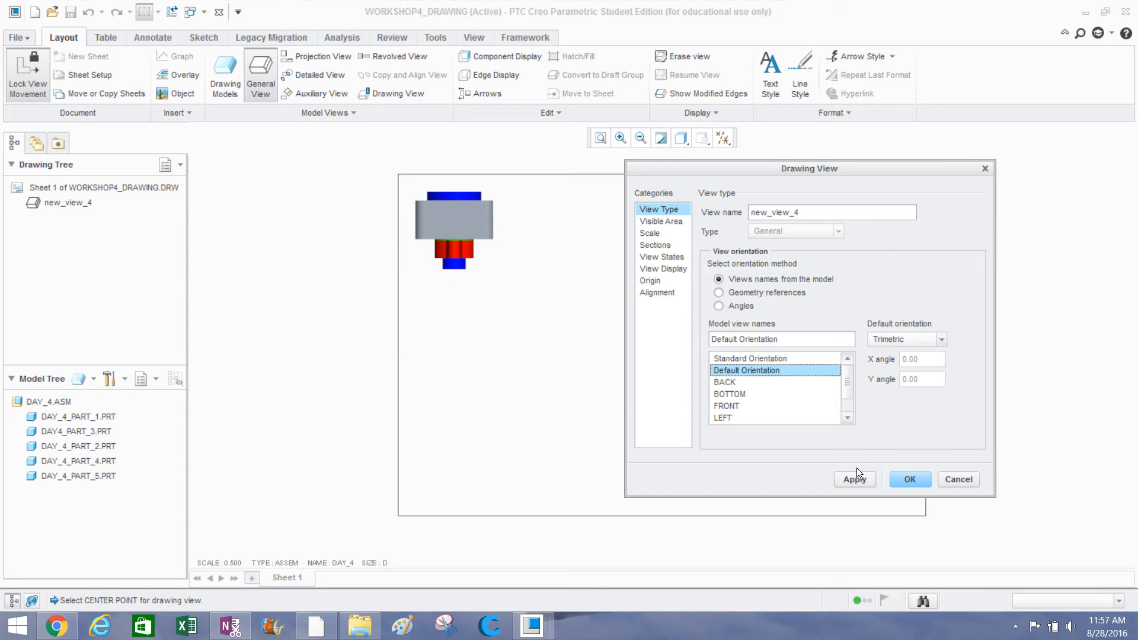
left_click(850, 479)
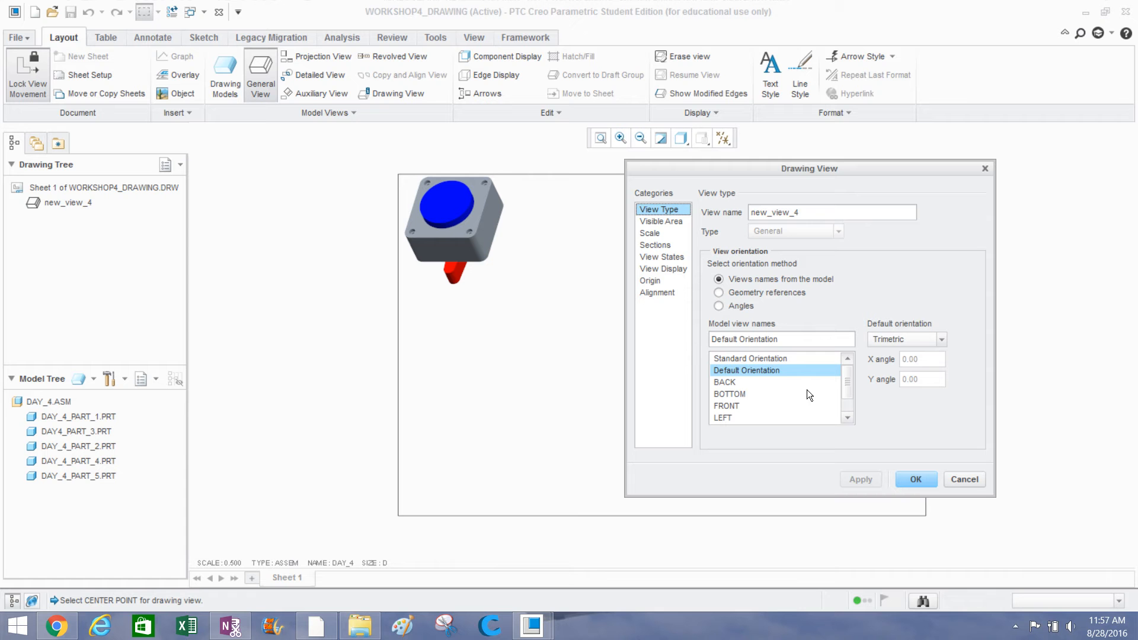
Apply Standard Orientation with the Trimetric default orientation to the view, and keep its visibility at Full View.
left_click(762, 358)
left_click(842, 479)
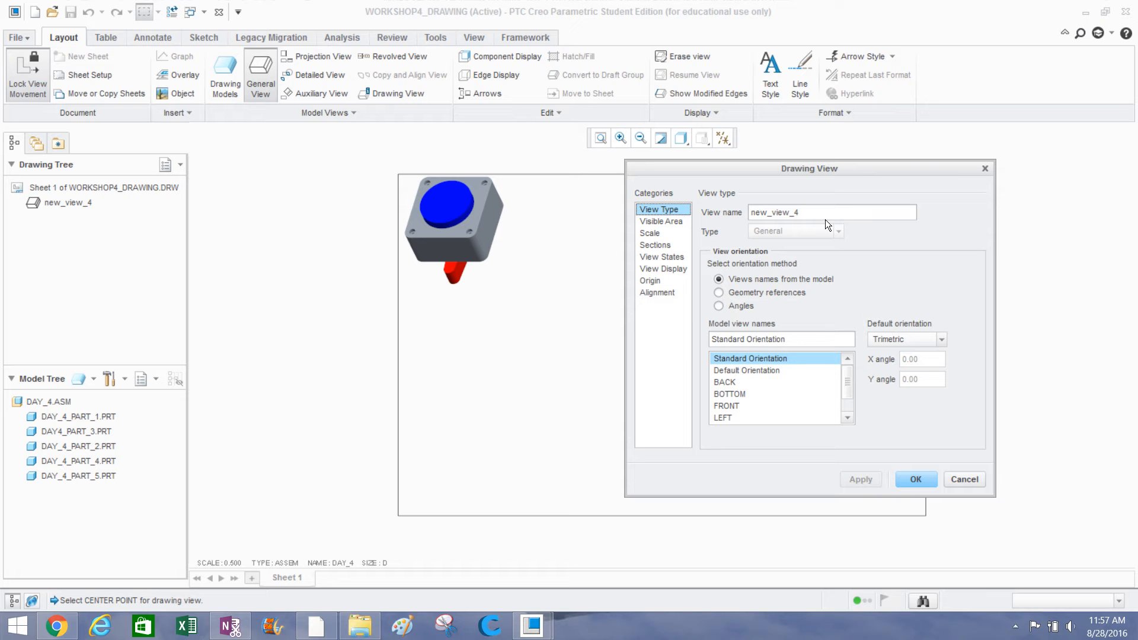
left_click(890, 338)
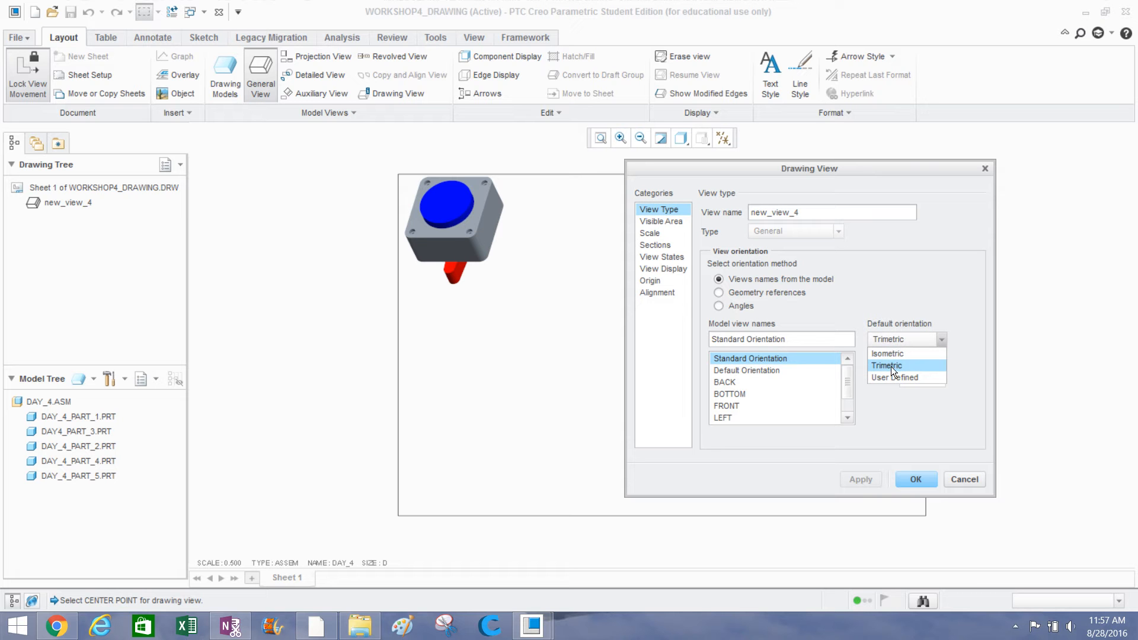
left_click(891, 366)
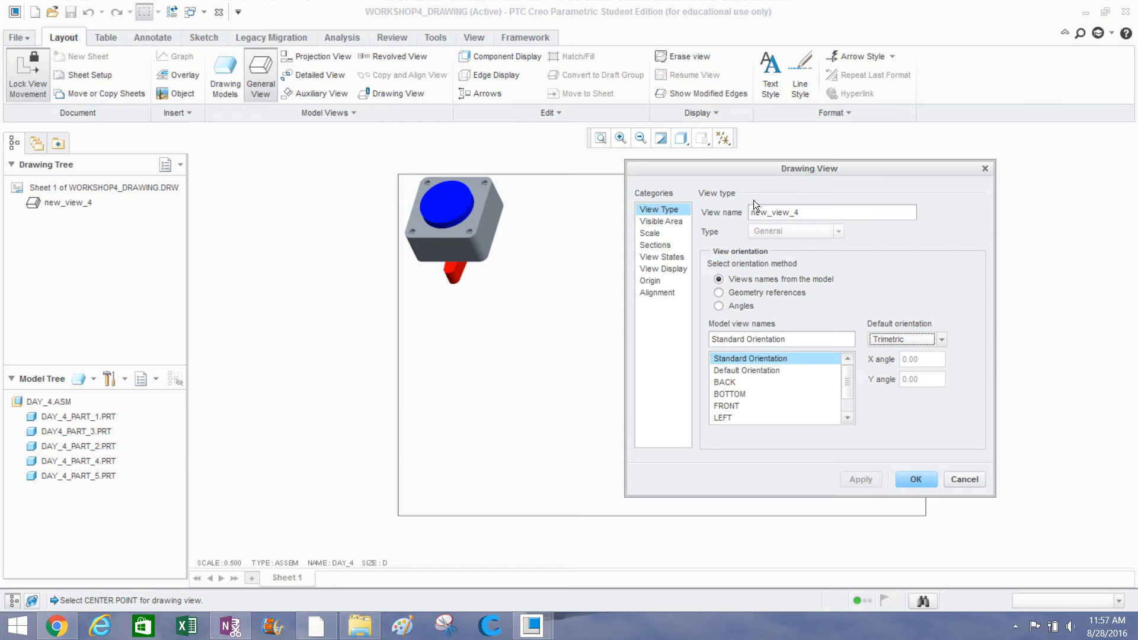
left_click(655, 223)
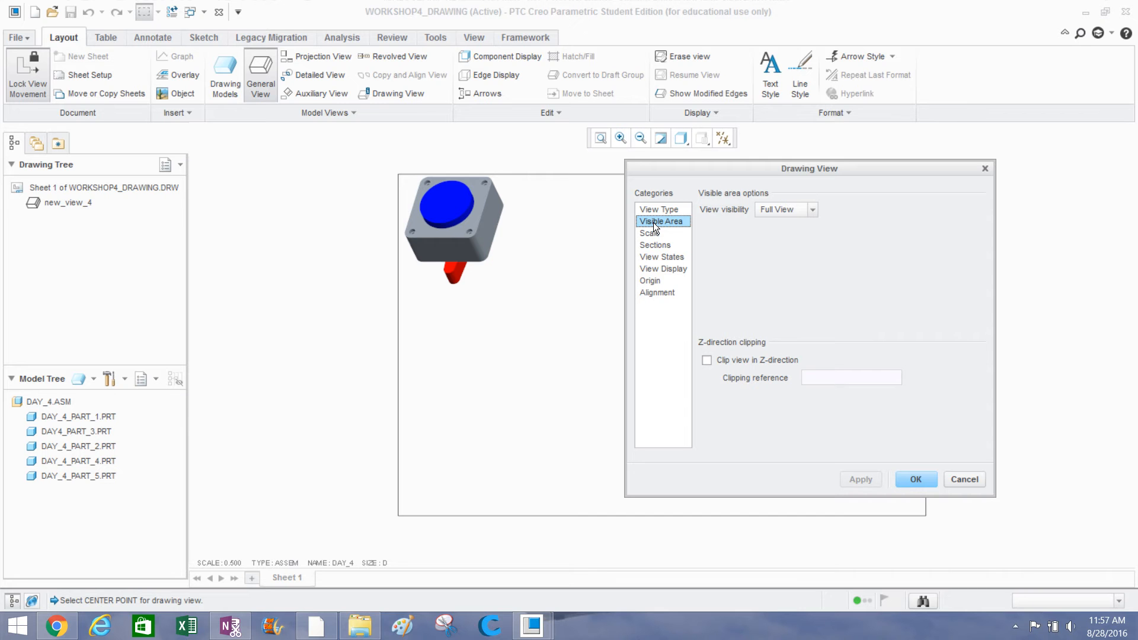
left_click(793, 212)
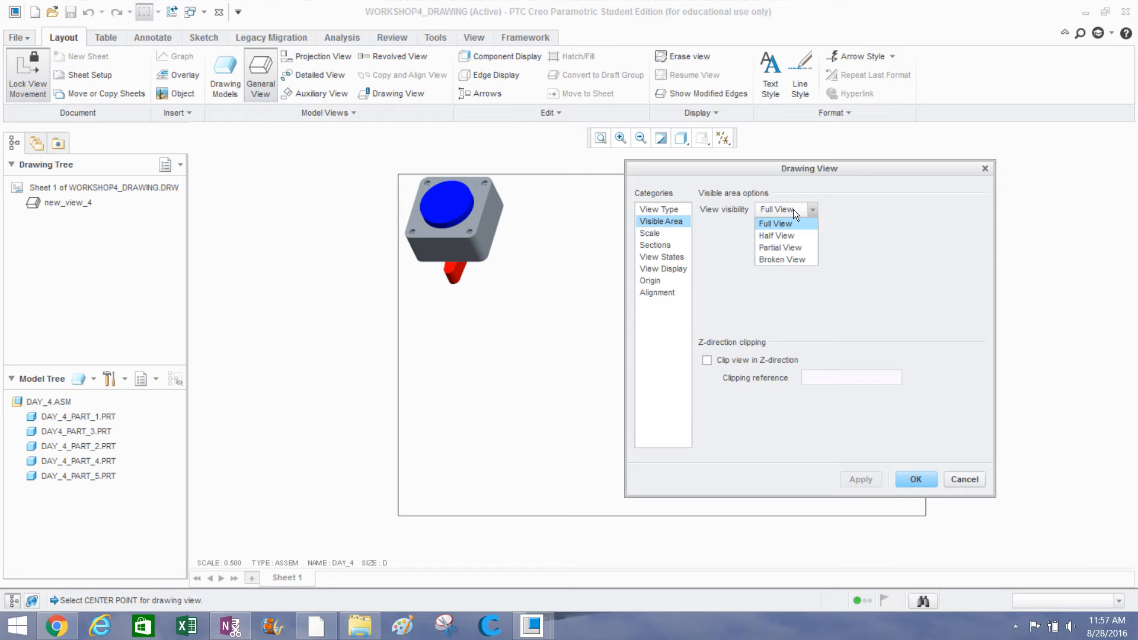
left_click(748, 269)
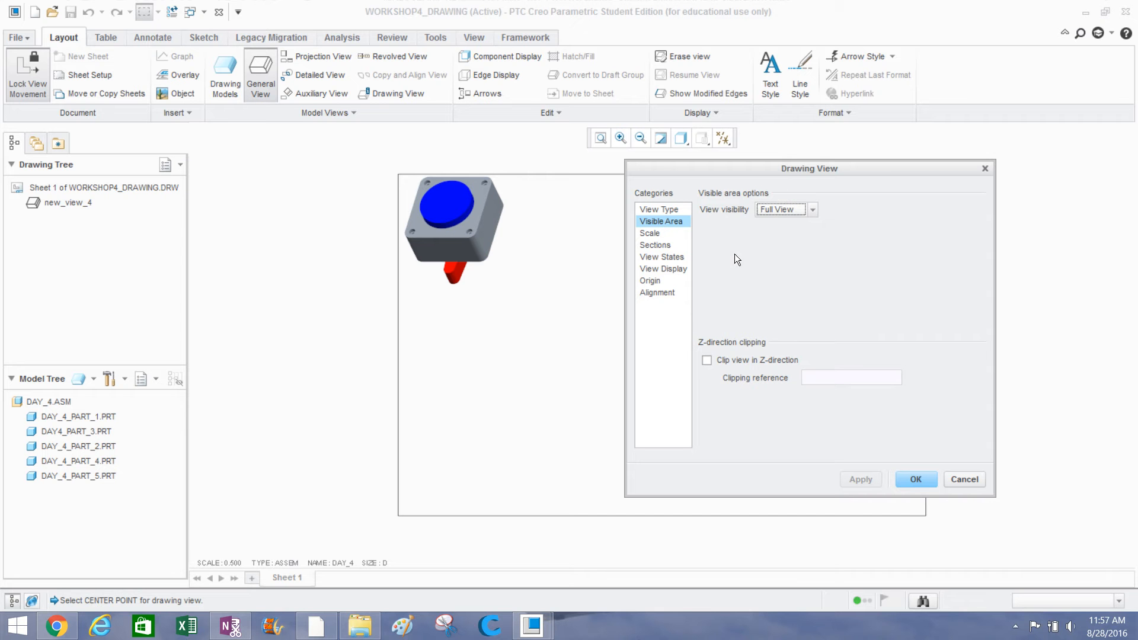
Give the assembly view a custom scale, trying 0.250 before applying 0.500.
left_click(644, 236)
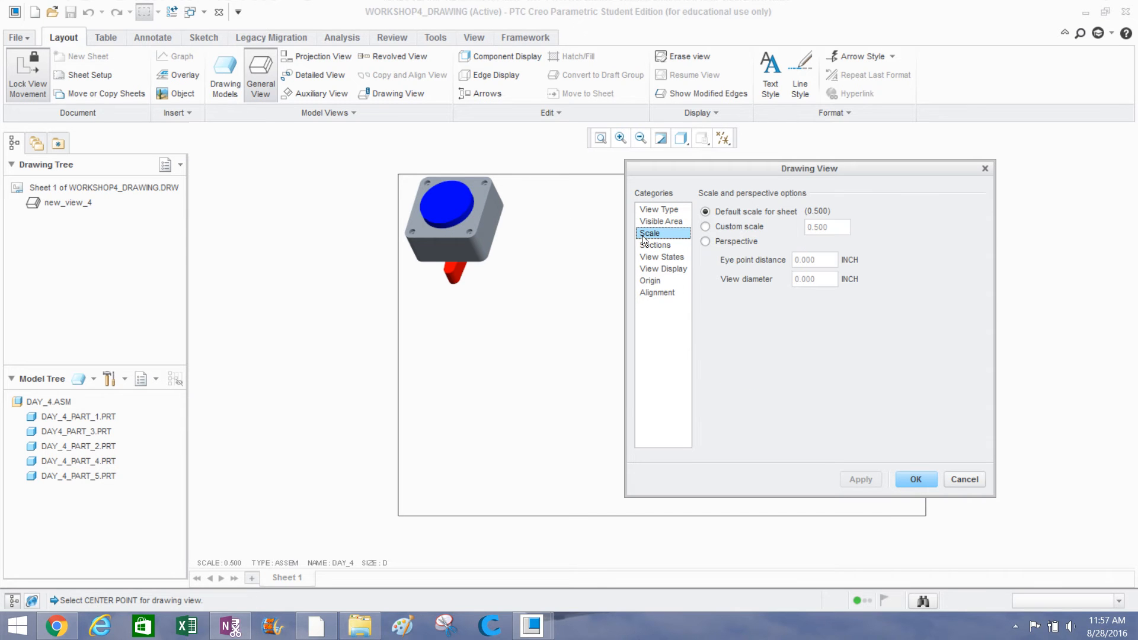
left_click(705, 226)
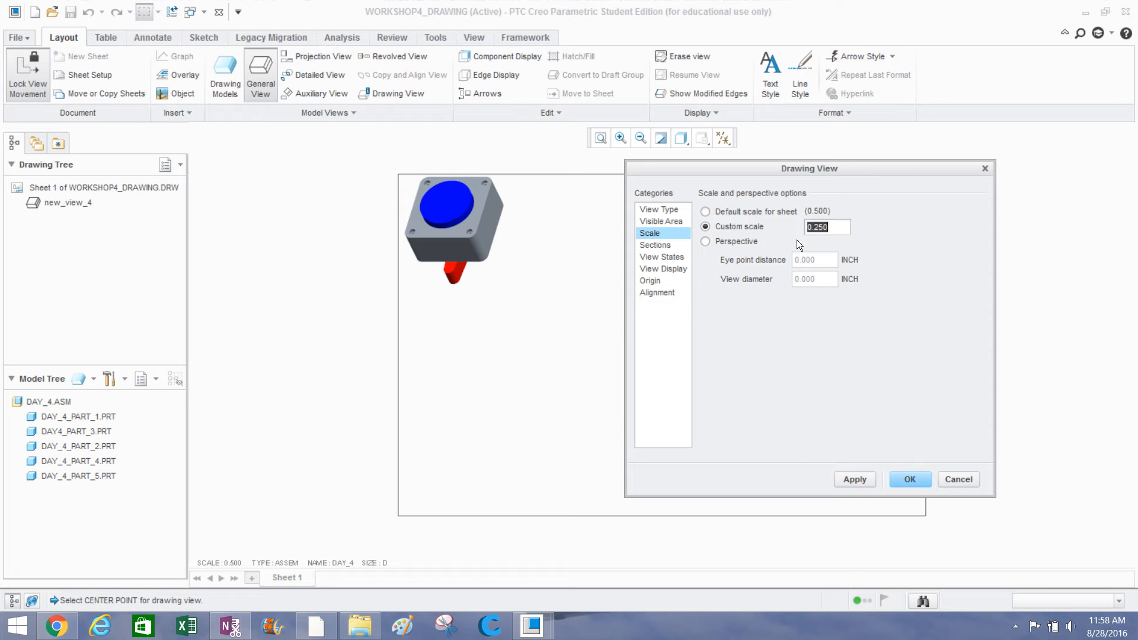
left_click(850, 478)
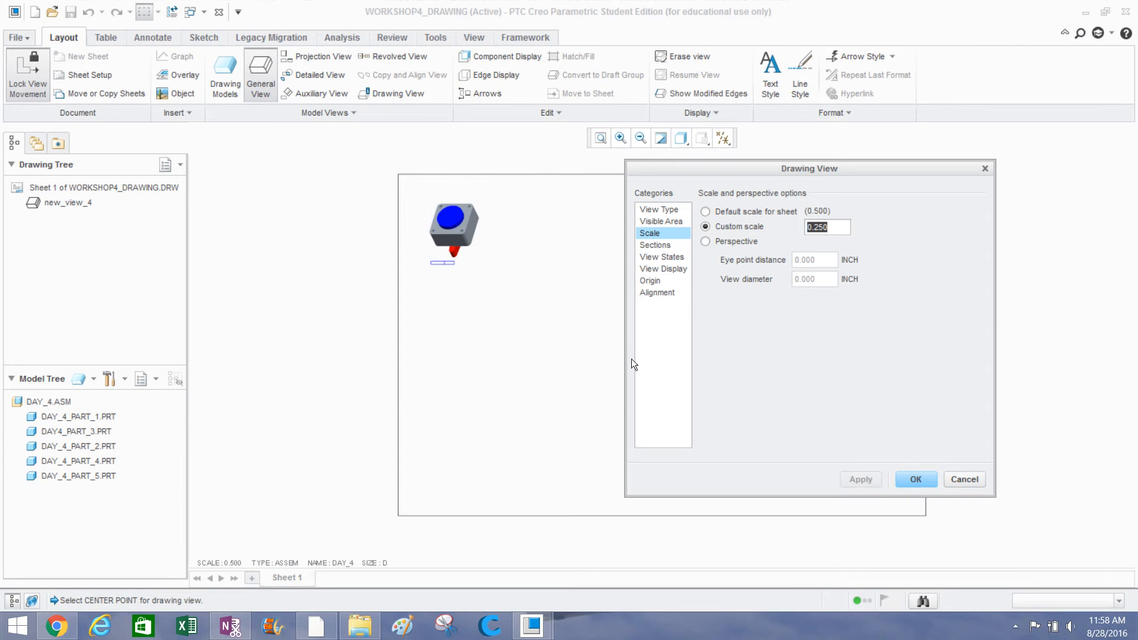
scroll(474, 197, "down", 4)
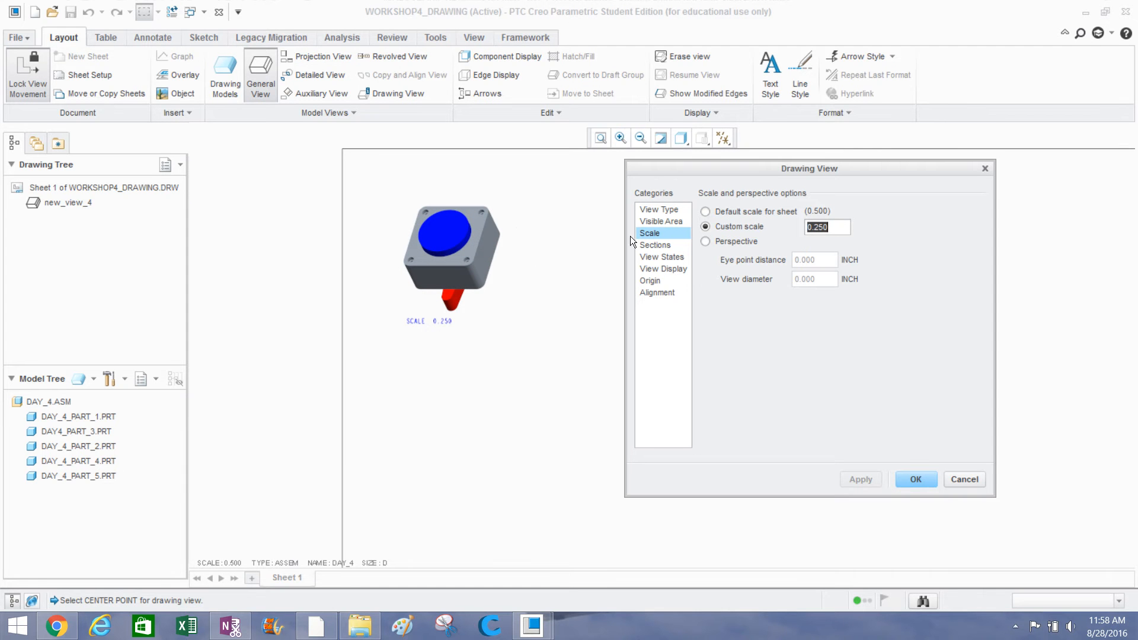
type(".5")
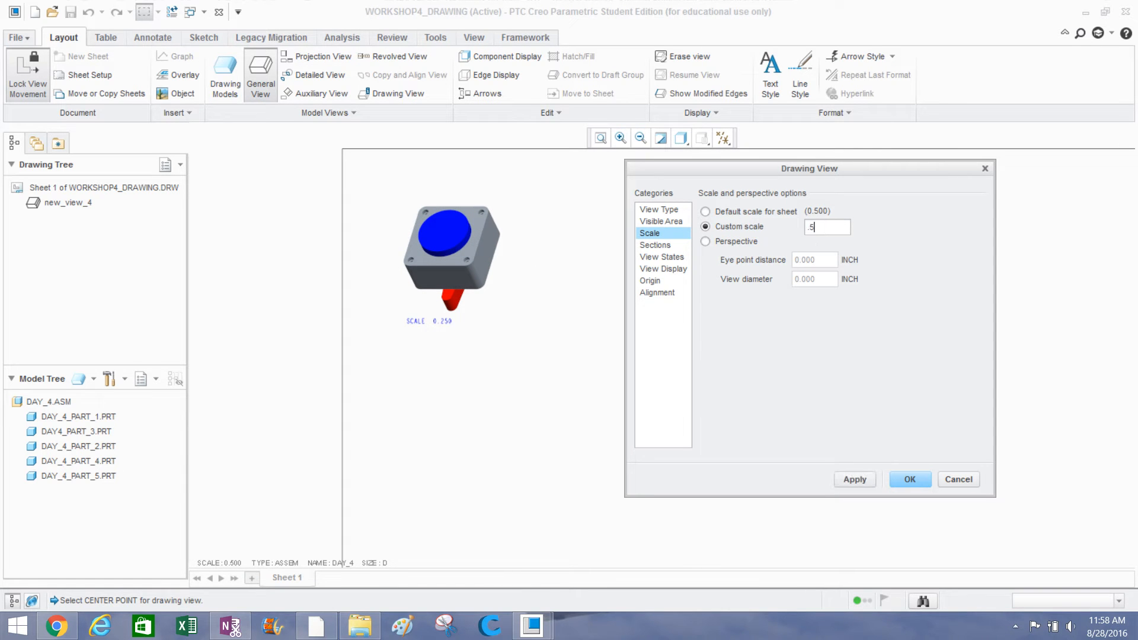
left_click(850, 478)
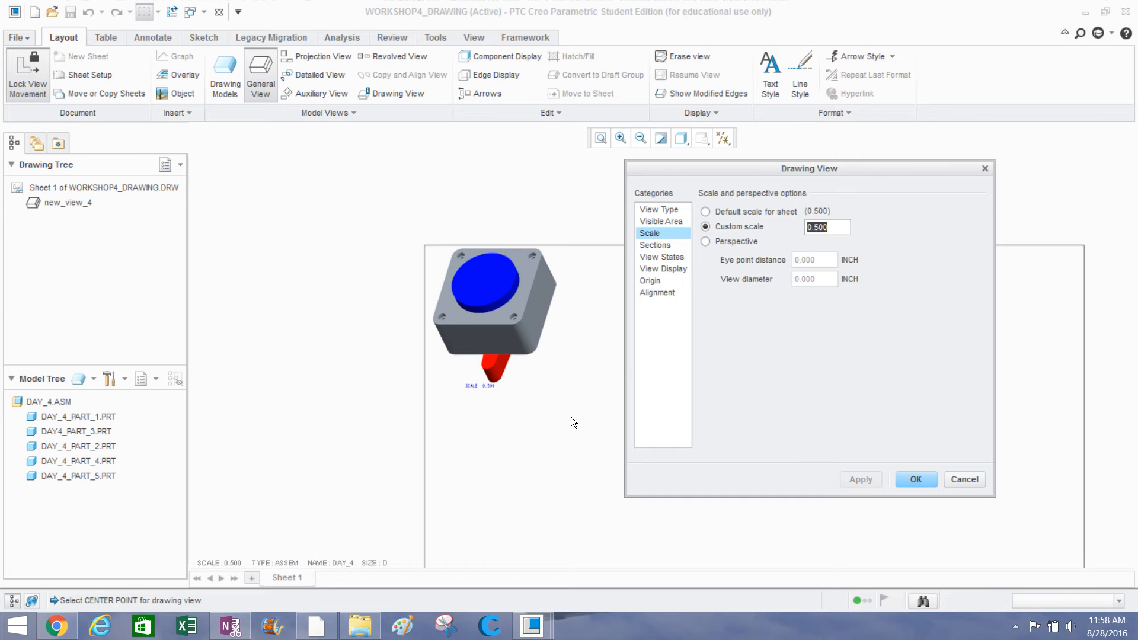
Set the assembly view's display style to No Hidden and apply it.
left_click(649, 246)
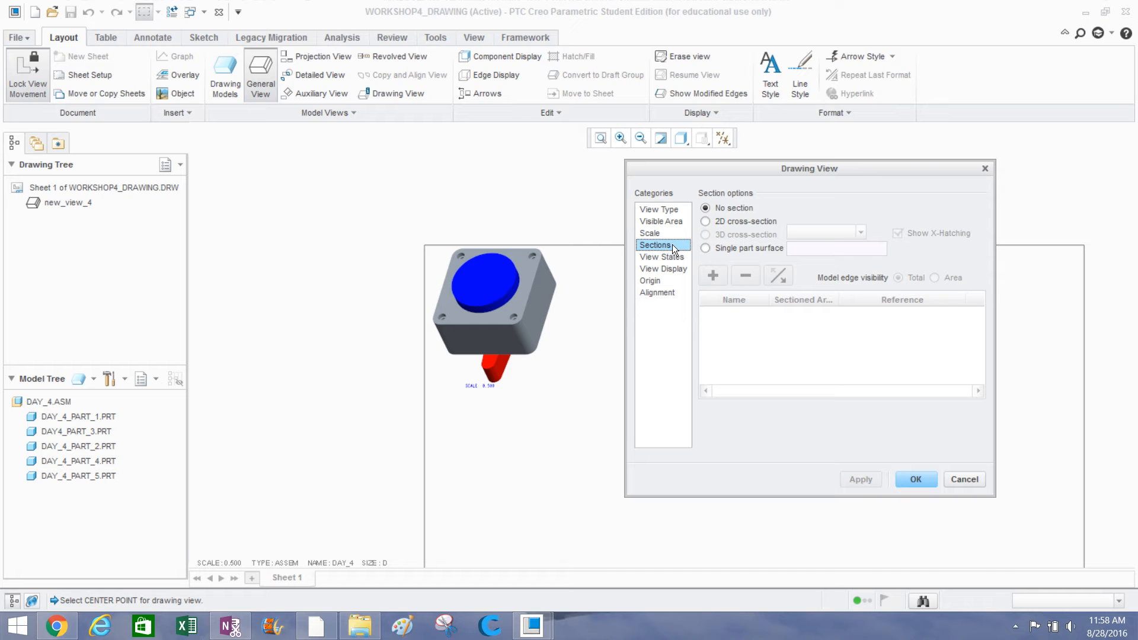
left_click(661, 259)
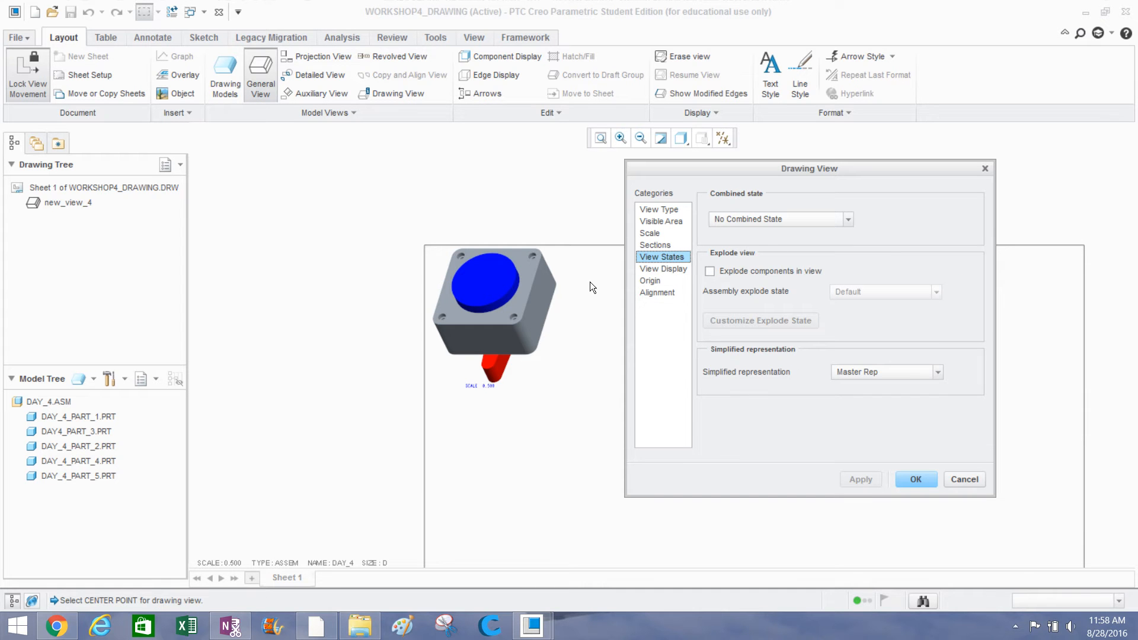
left_click(652, 270)
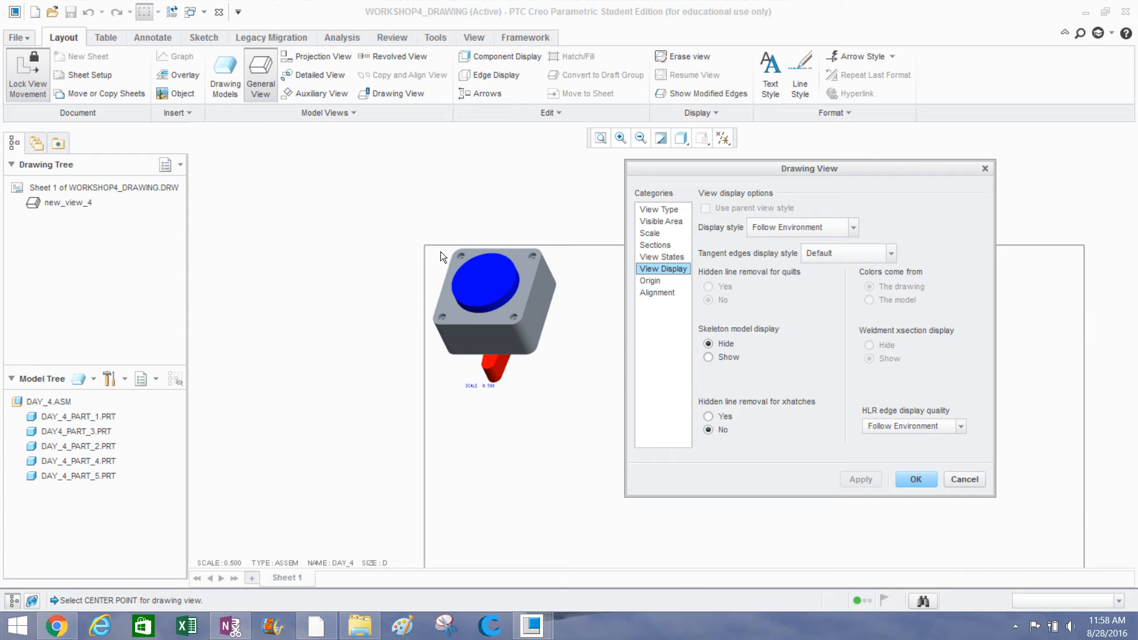
scroll(482, 300, "up", 10)
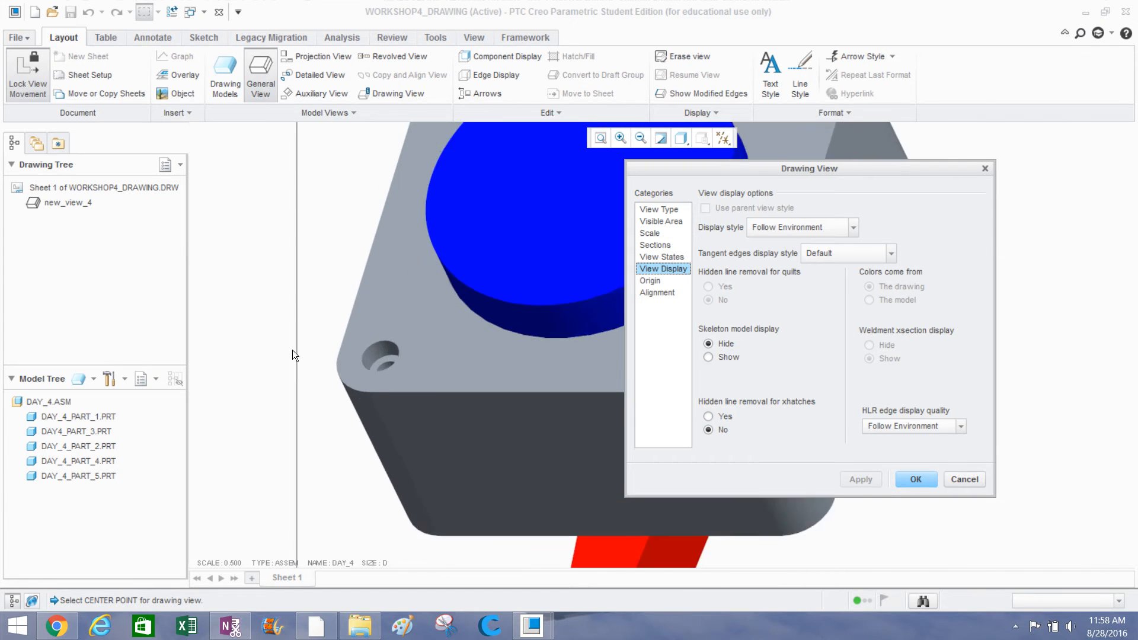
scroll(403, 365, "down", 10)
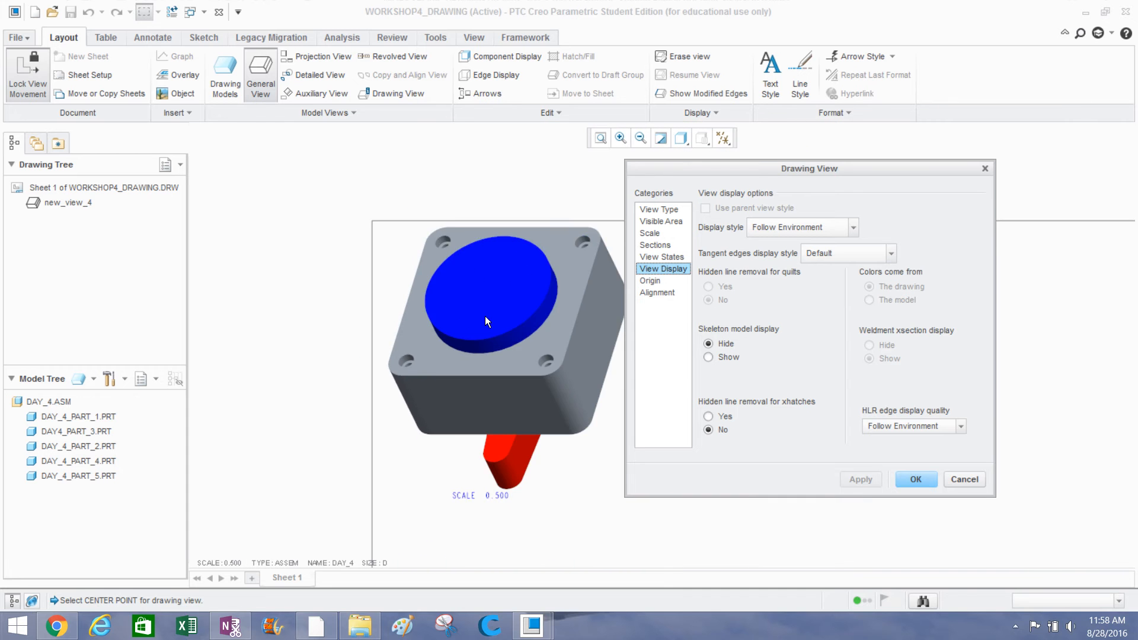
middle_click_drag(558, 335, 506, 310)
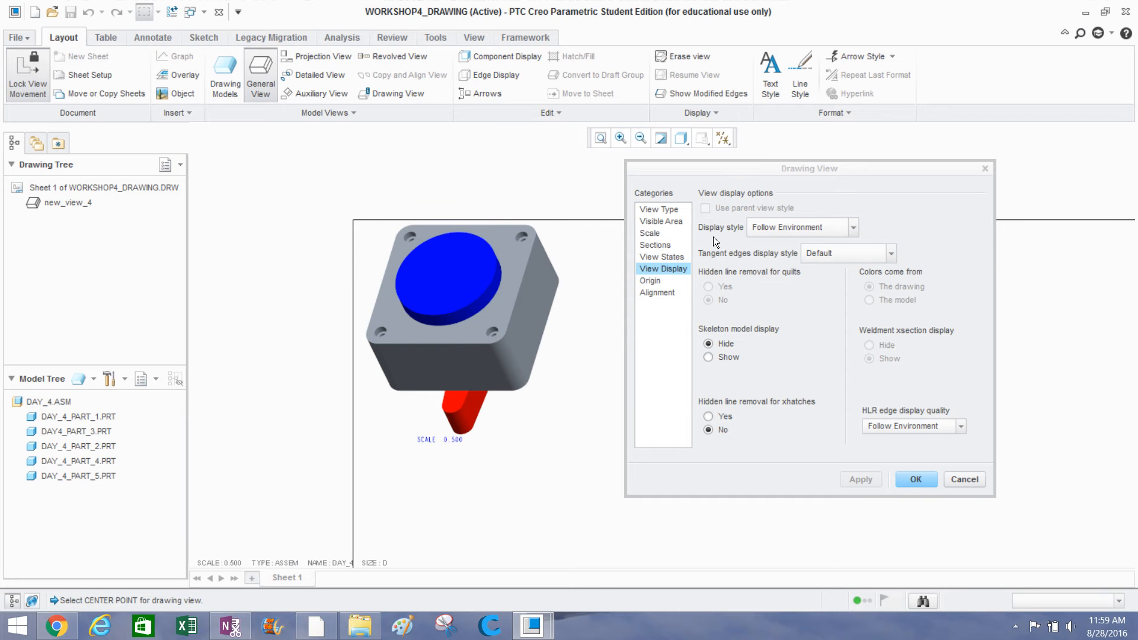
left_click(766, 230)
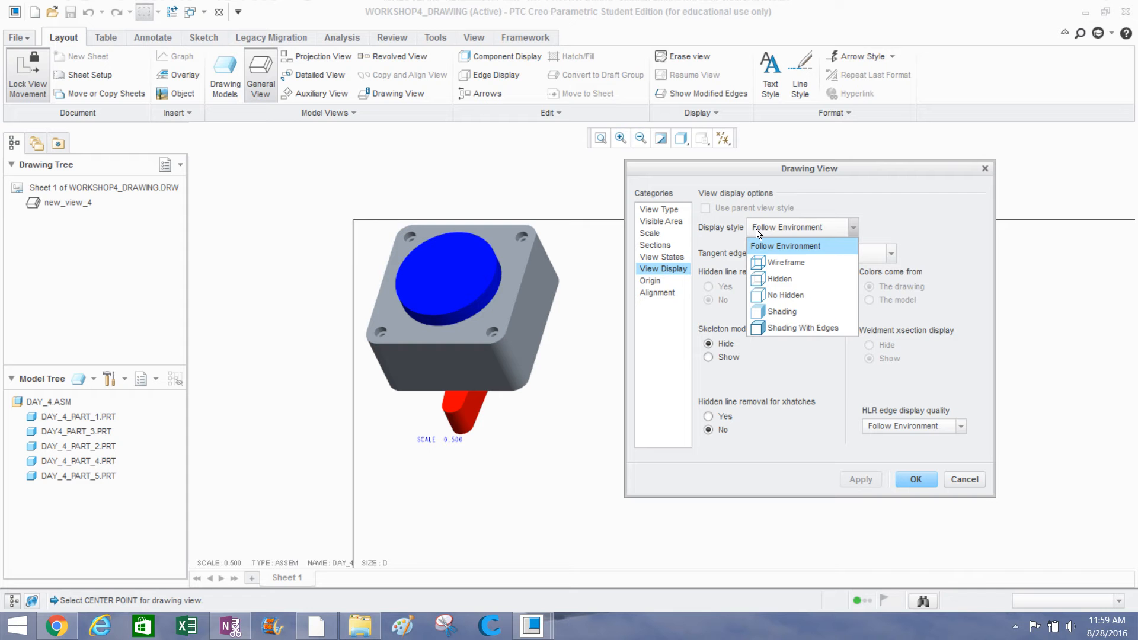
left_click(798, 291)
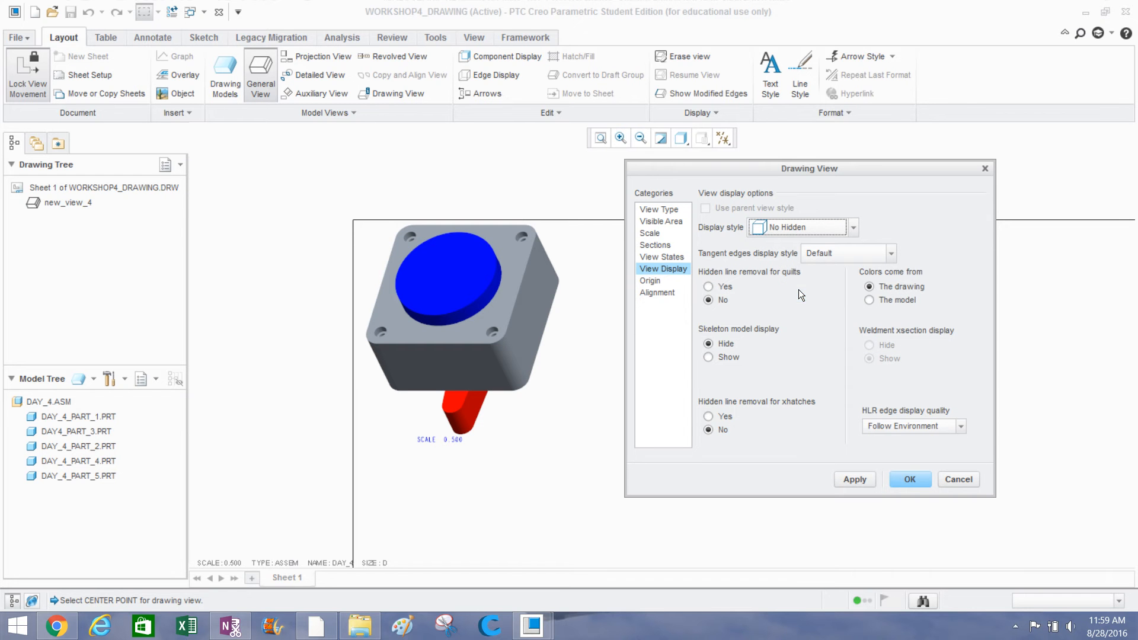
left_click(855, 479)
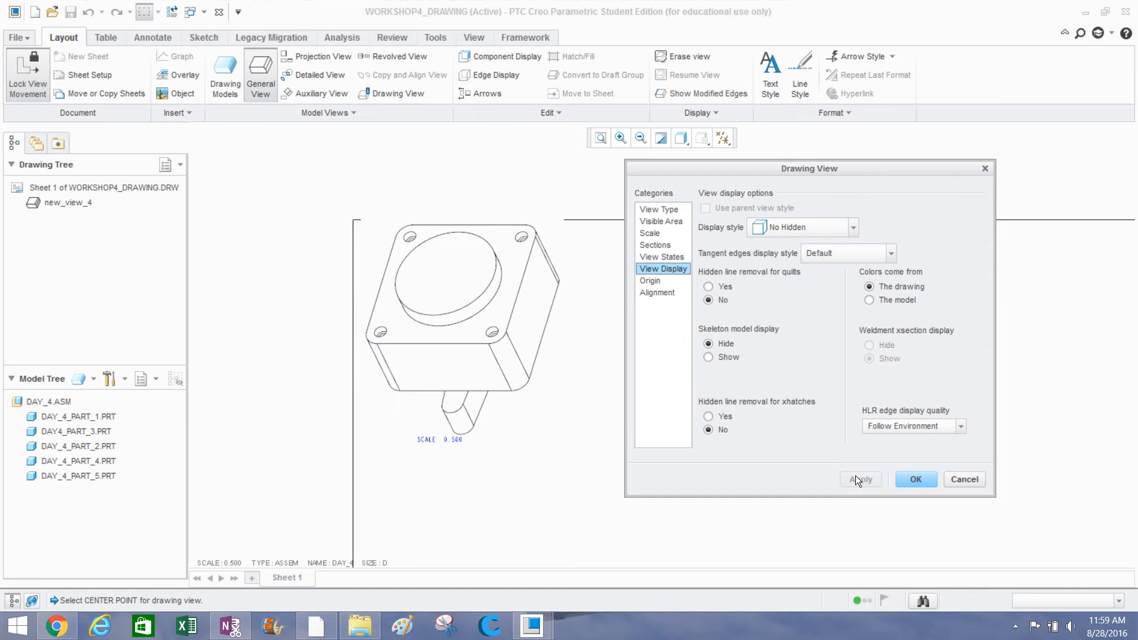
Check the assembly view's origin and alignment options, and accept the drawing view settings.
scroll(461, 275, "down", 4)
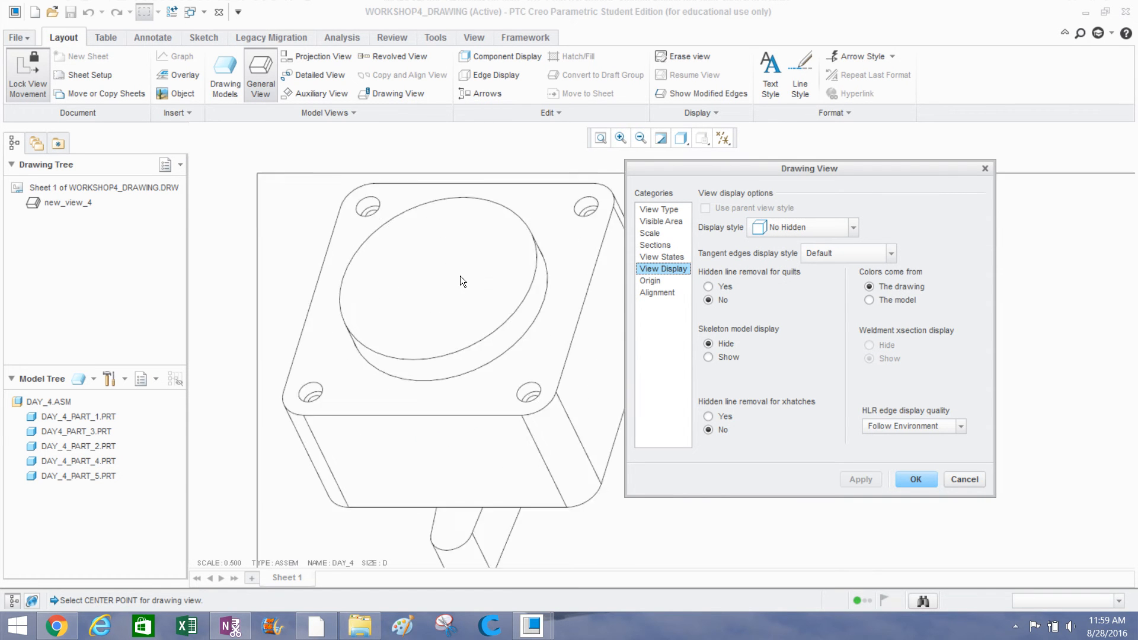
scroll(458, 273, "up", 4)
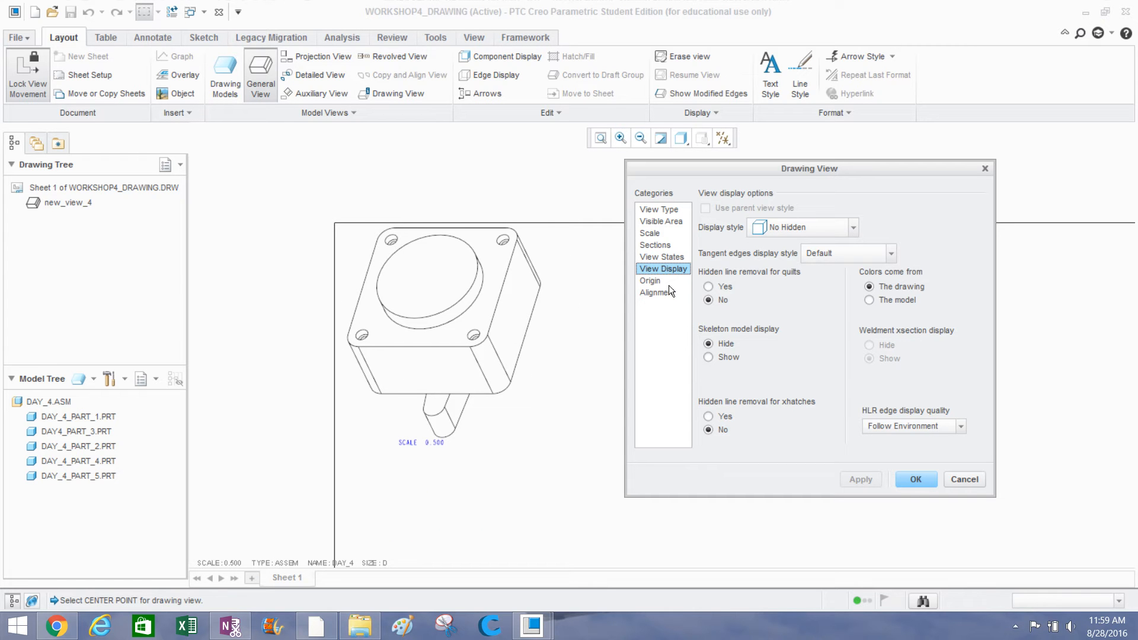
left_click(648, 282)
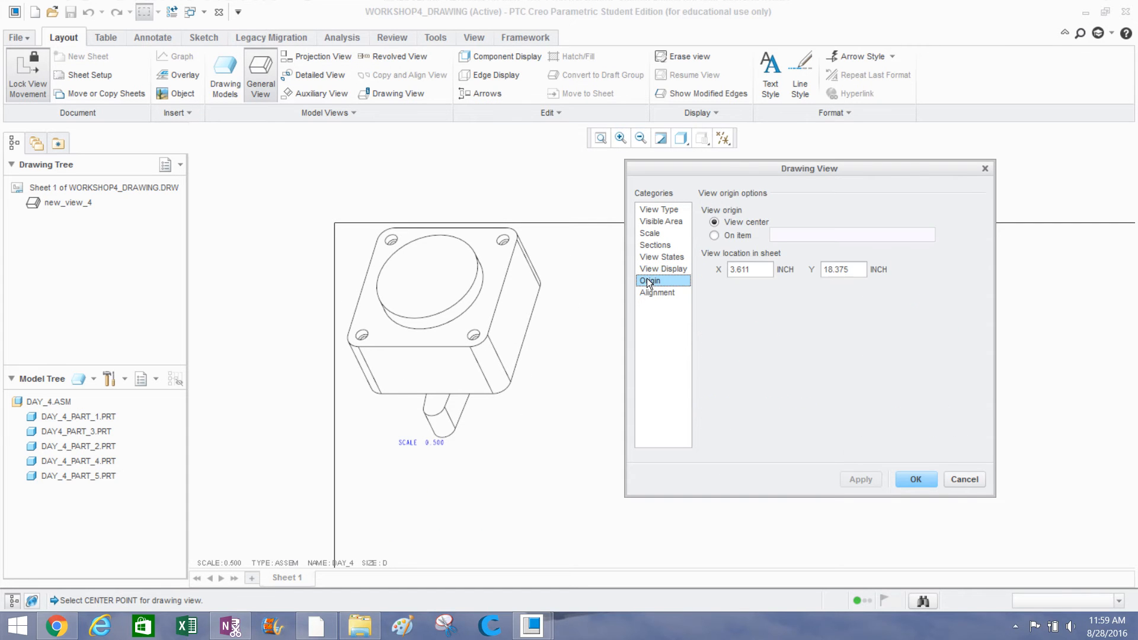
left_click(649, 292)
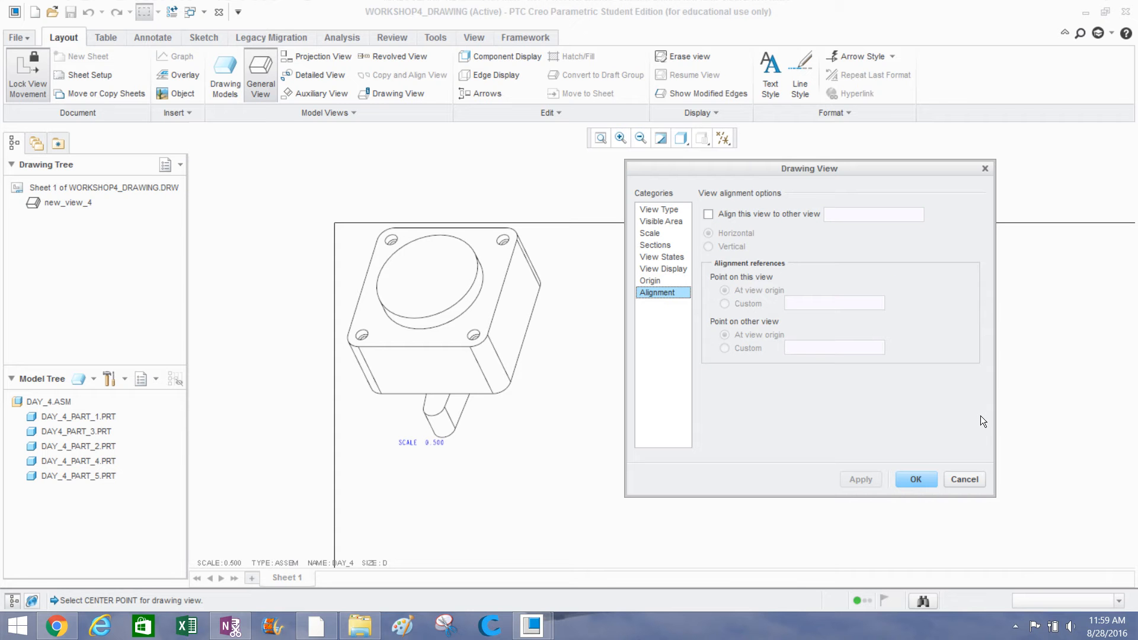
left_click(913, 479)
Try to move the assembly view across the sheet while view movement is locked.
scroll(788, 425, "down", 2)
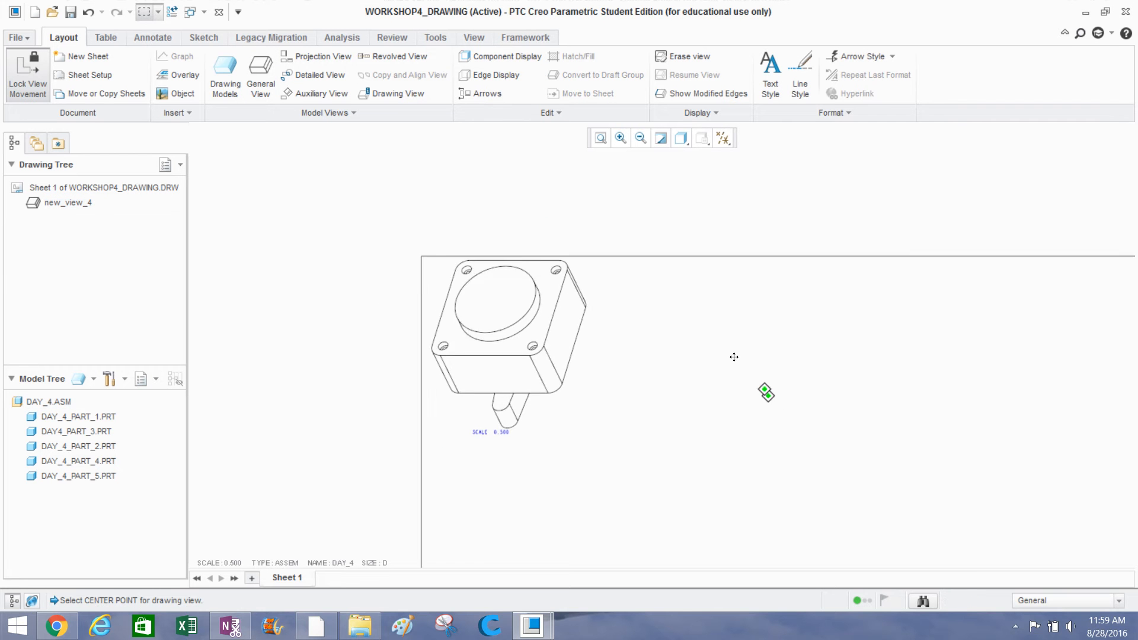
middle_click_drag(733, 356, 657, 284)
scroll(655, 285, "down", 2)
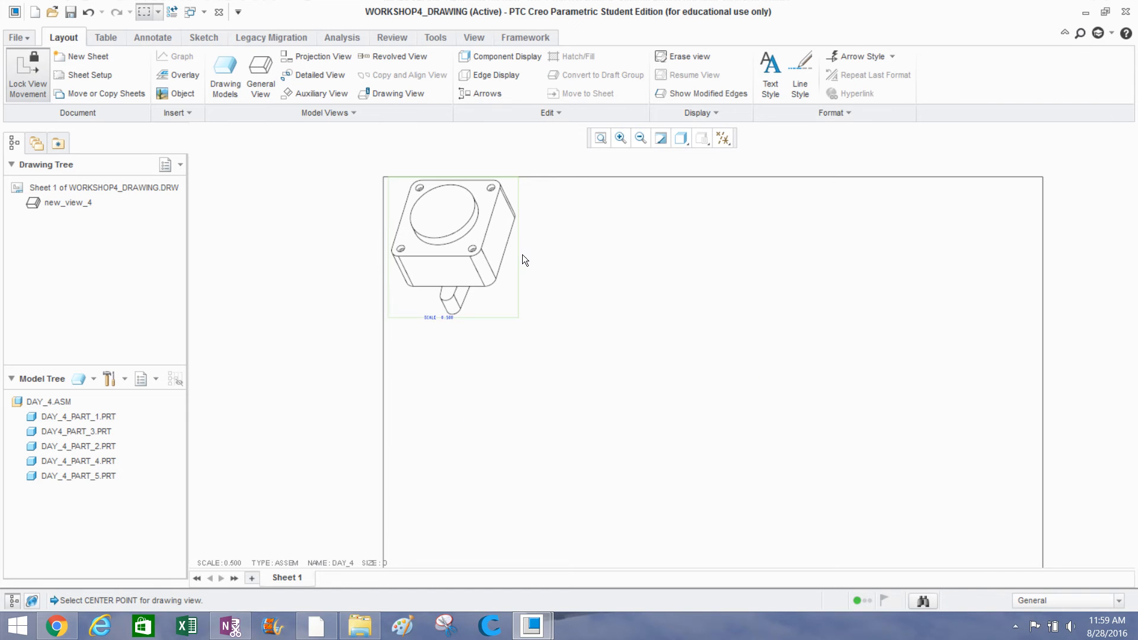
scroll(338, 284, "up", 1)
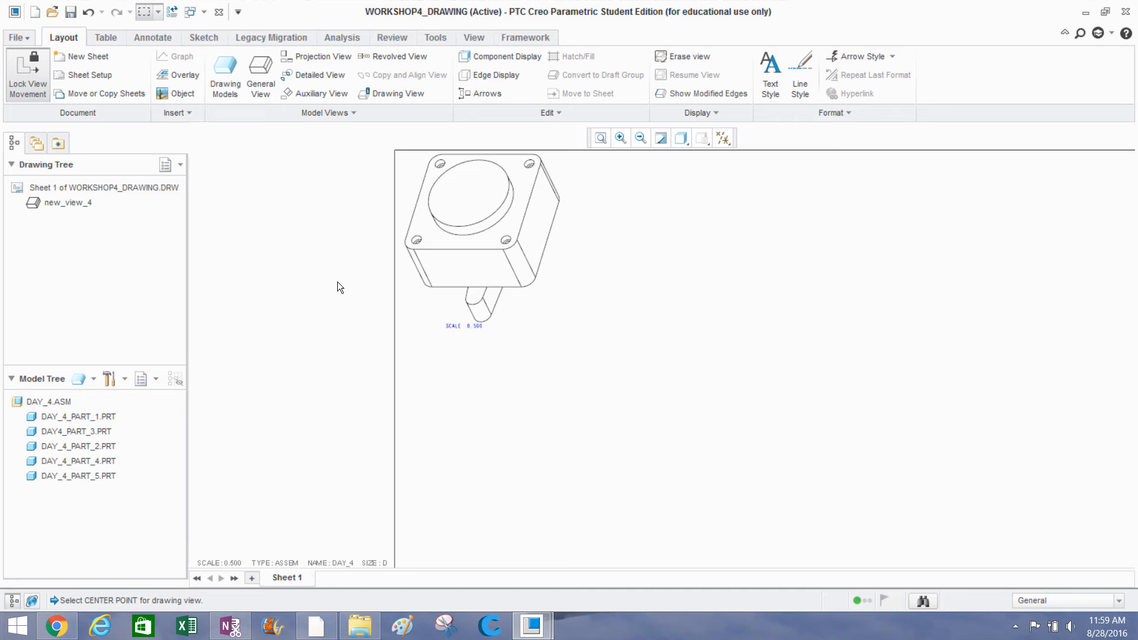
middle_click_drag(310, 245, 318, 251)
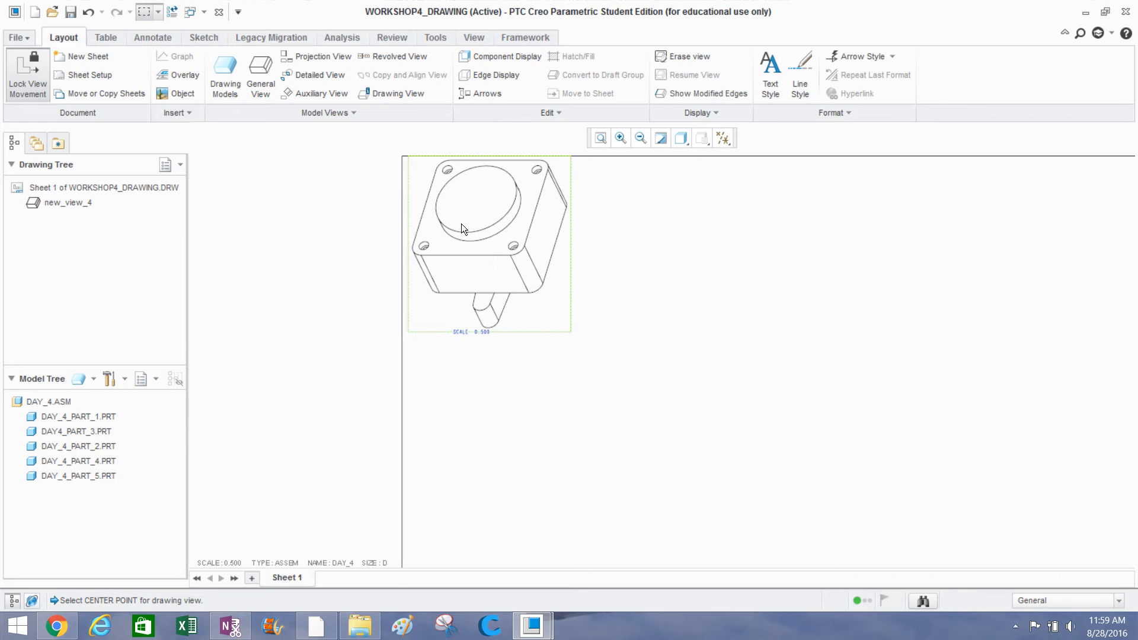
left_click(442, 223)
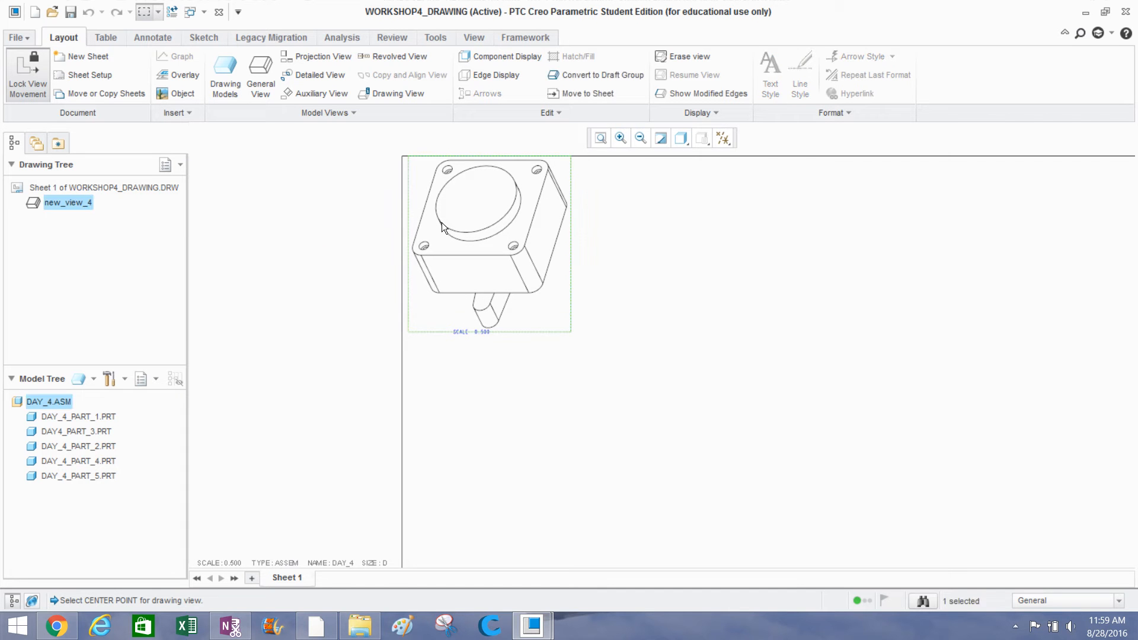
left_click(357, 233)
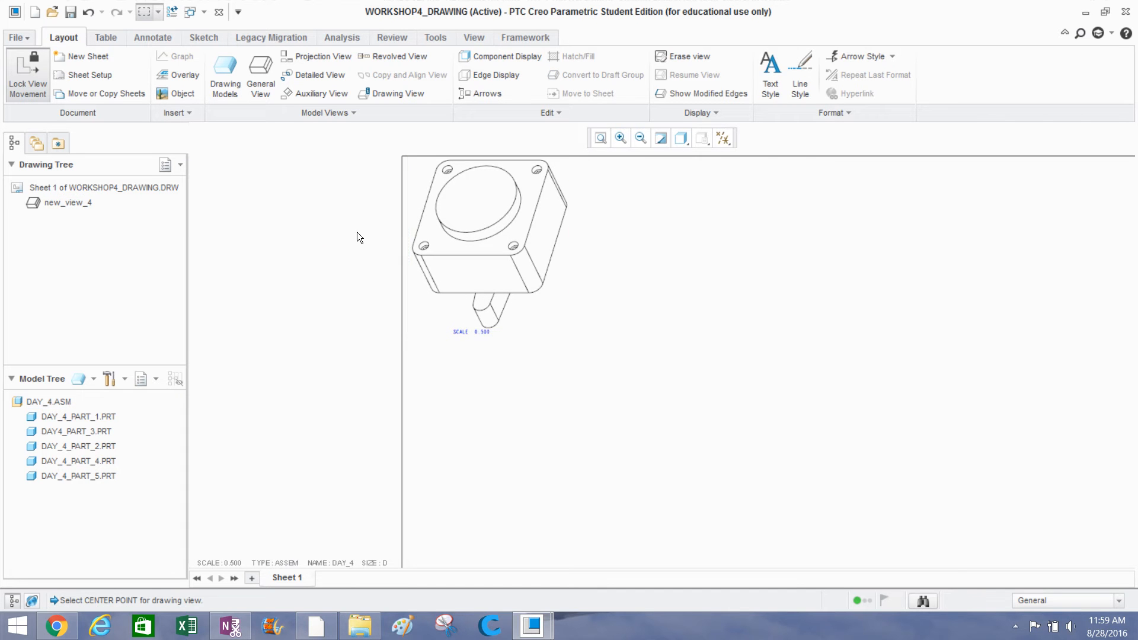
left_click(471, 215)
left_click_drag(471, 216, 628, 207)
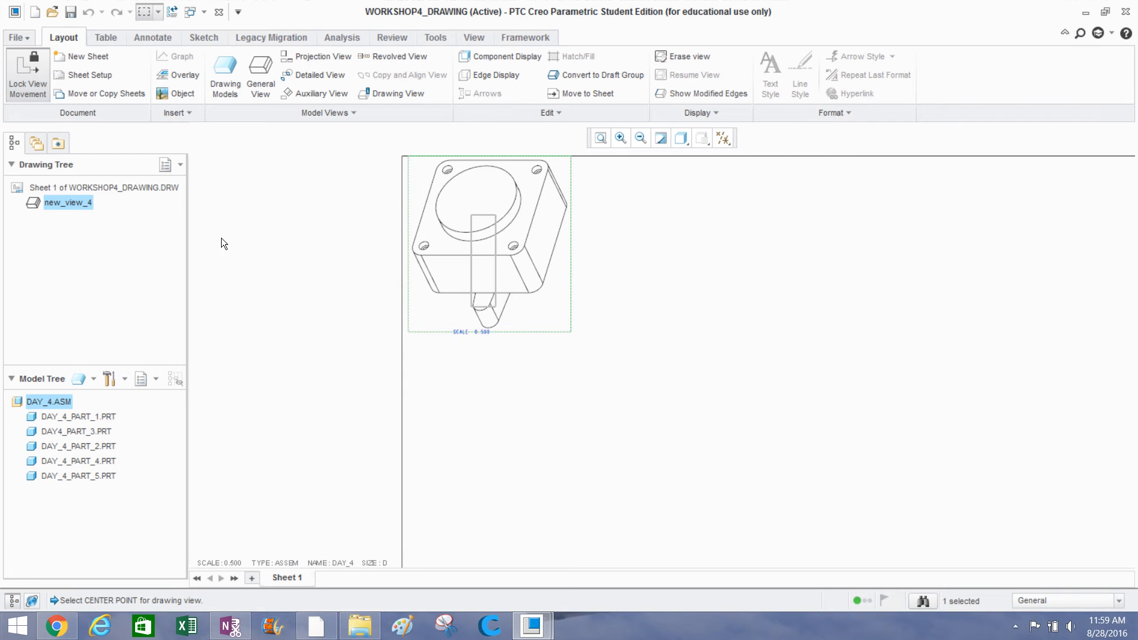
left_click(728, 266)
left_click(461, 287)
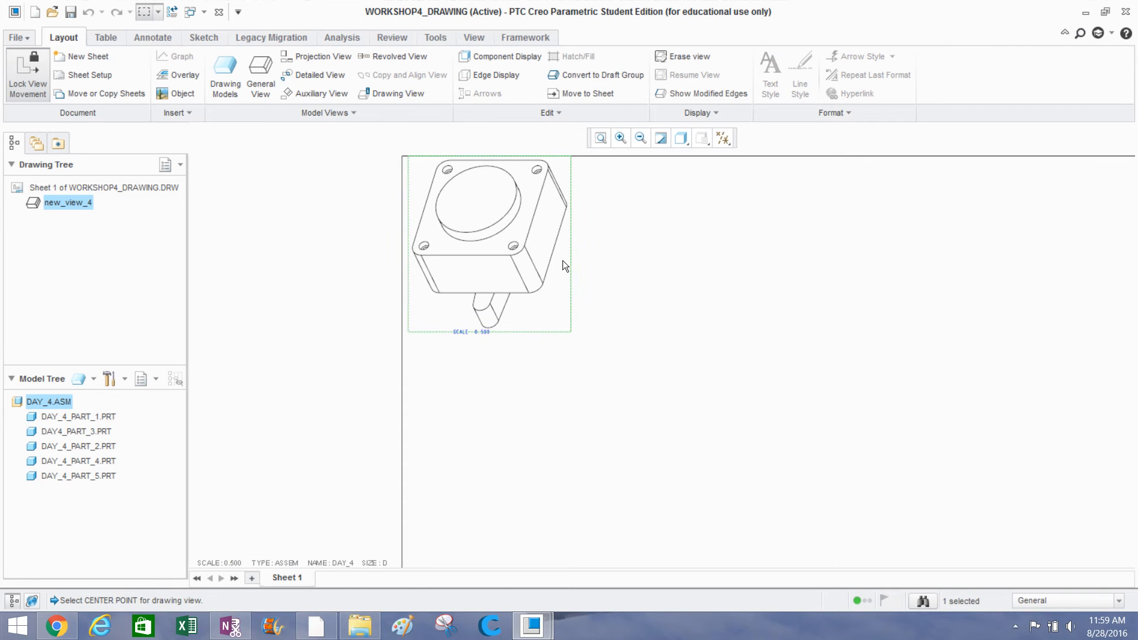
left_click(647, 256)
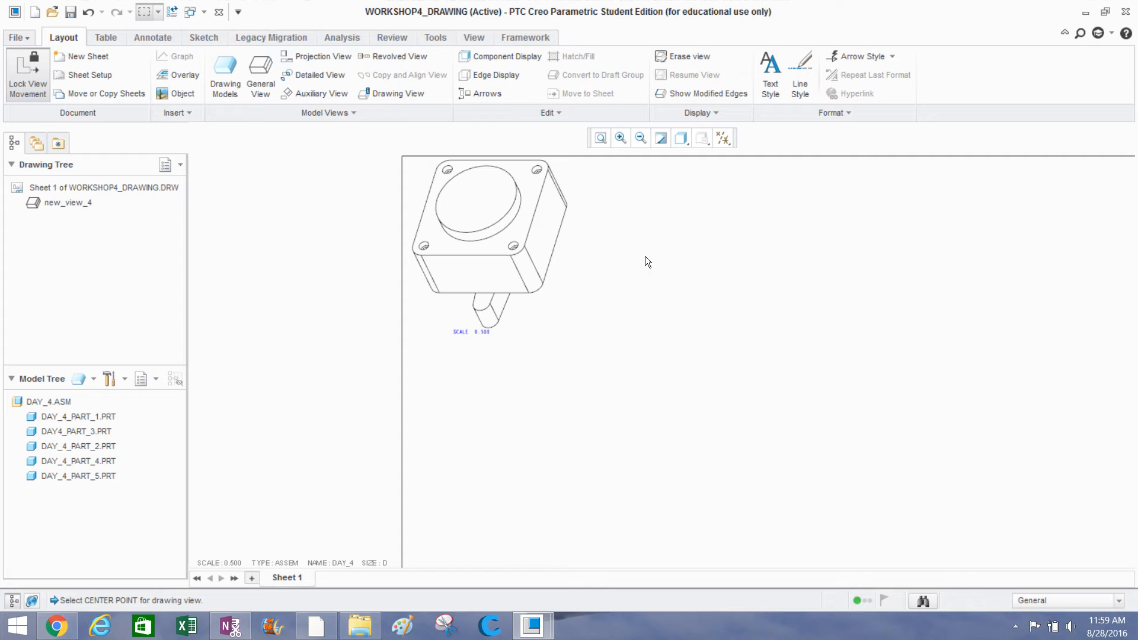
Unlock view movement and move the assembly view inward from the sheet's upper-left corner.
left_click(516, 241)
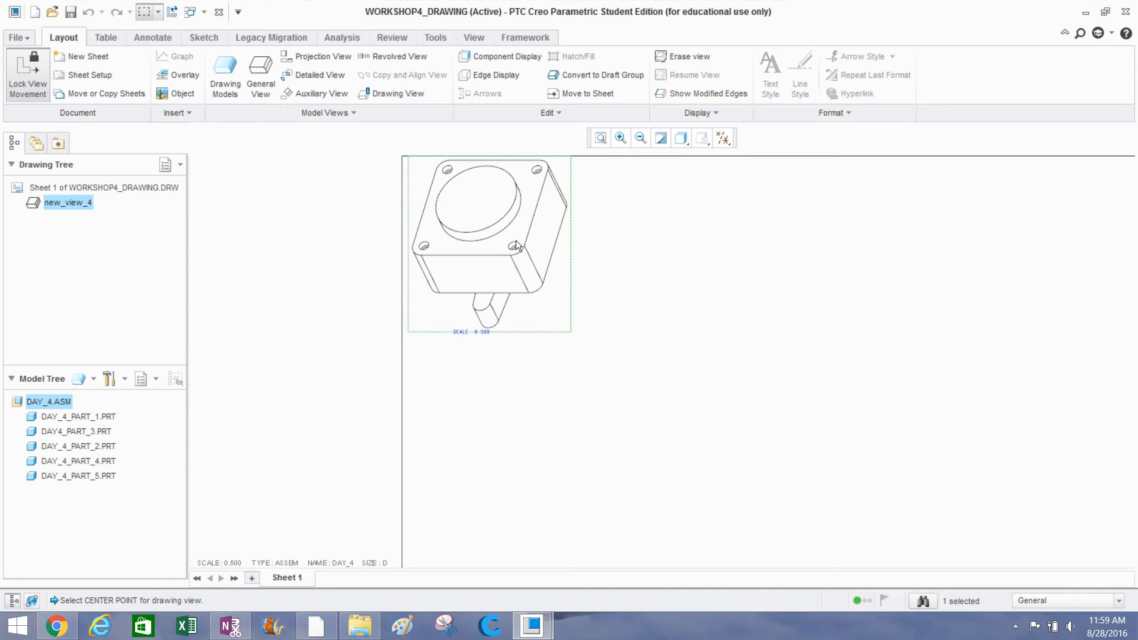
right_click(516, 243)
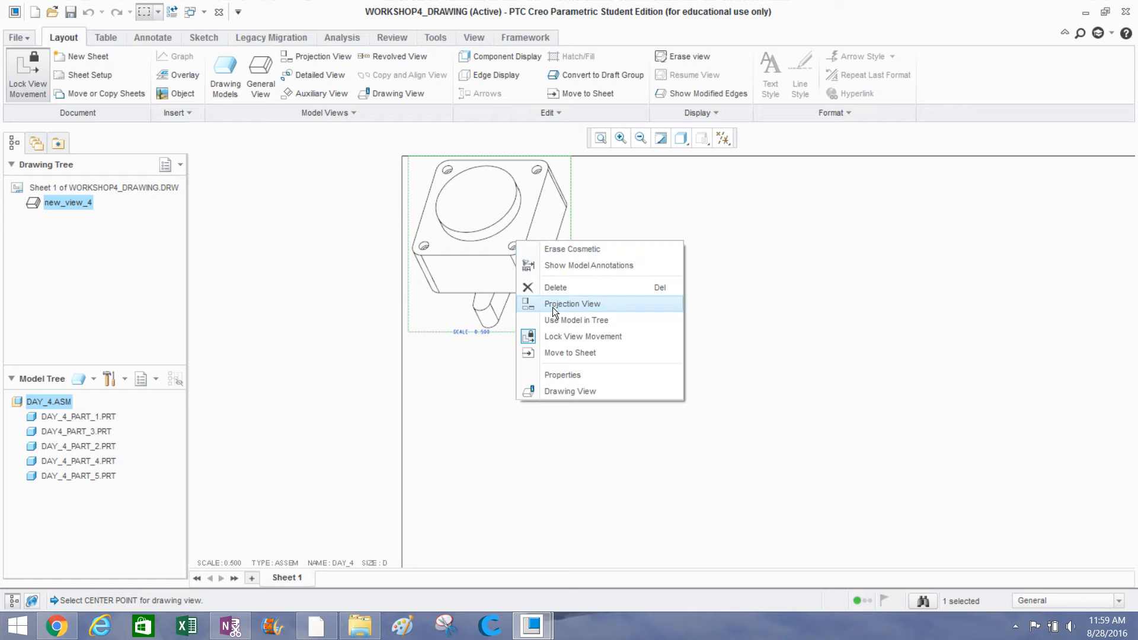
left_click(592, 336)
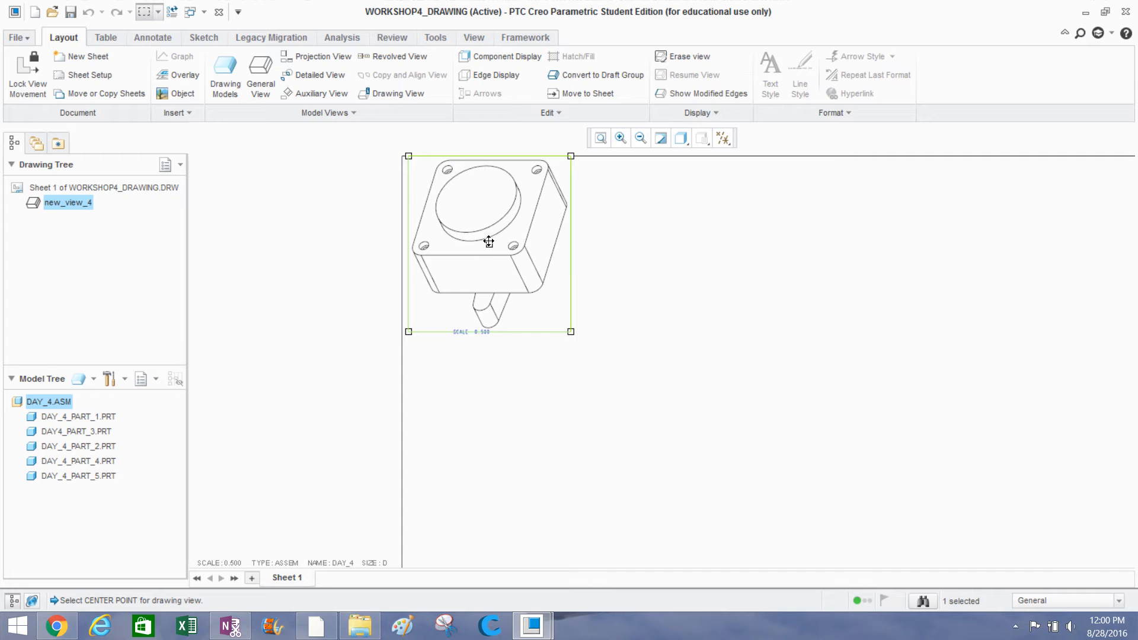
mouse_move(483, 239)
left_mouse_down()
mouse_move(662, 333)
mouse_move(594, 284)
mouse_move(554, 279)
left_mouse_up()
left_click(415, 299)
scroll(401, 290, "up", 1)
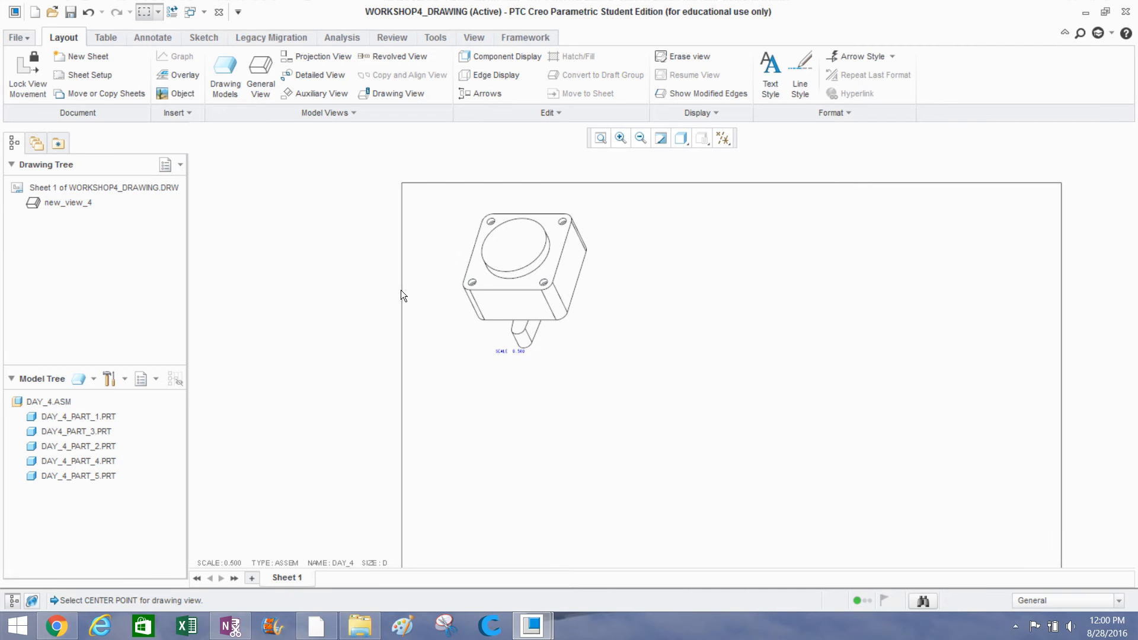
scroll(475, 271, "down", 1)
Fine-tune the assembly view's position near the sheet's upper-left corner, leaving view movement unlocked.
left_click(541, 256)
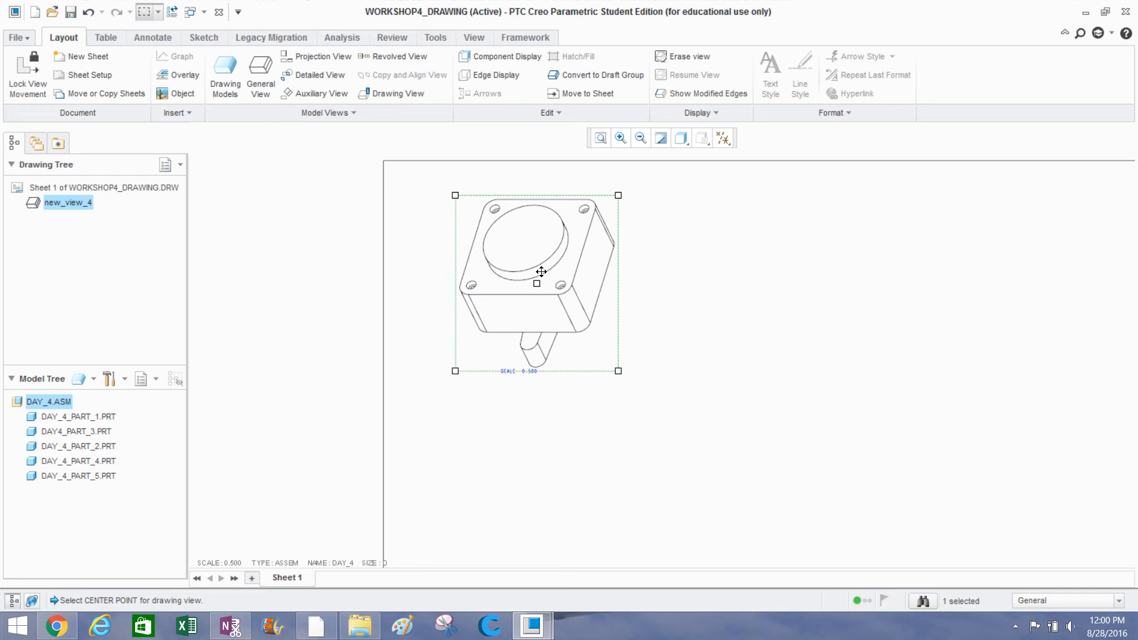
mouse_move(541, 271)
left_mouse_down()
mouse_move(603, 317)
mouse_move(542, 284)
left_mouse_up()
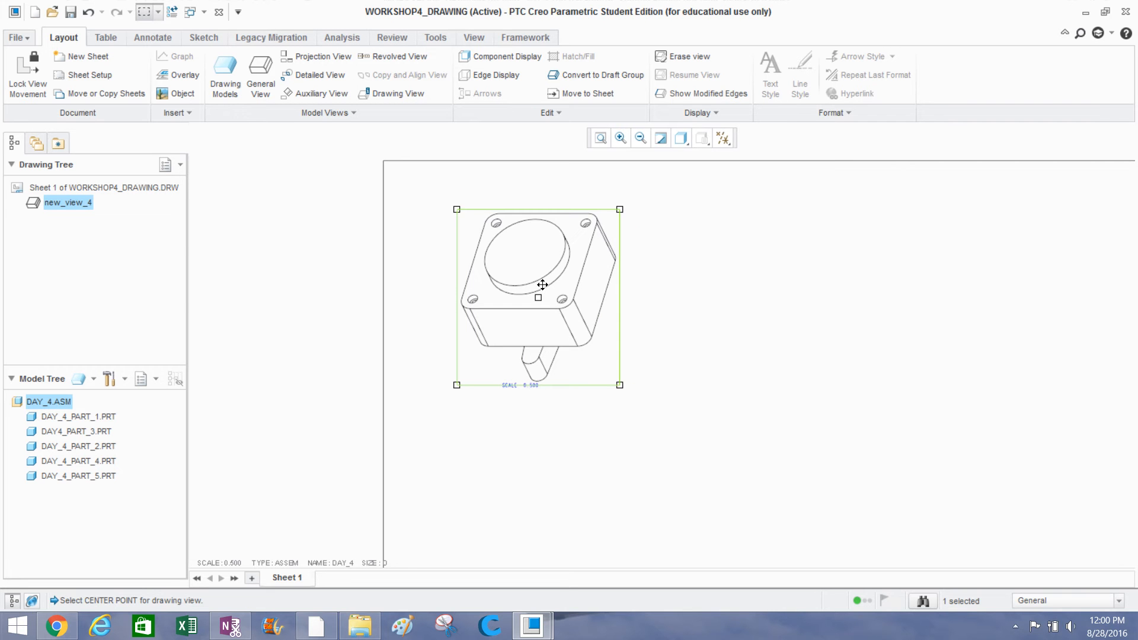
right_click(542, 284)
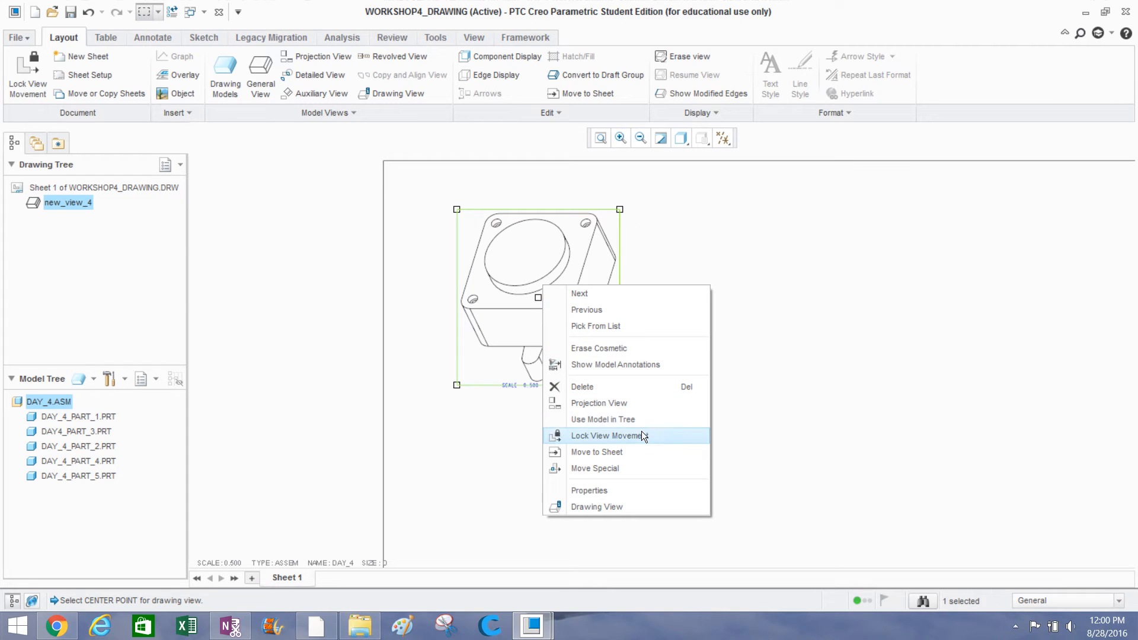
left_click(801, 383)
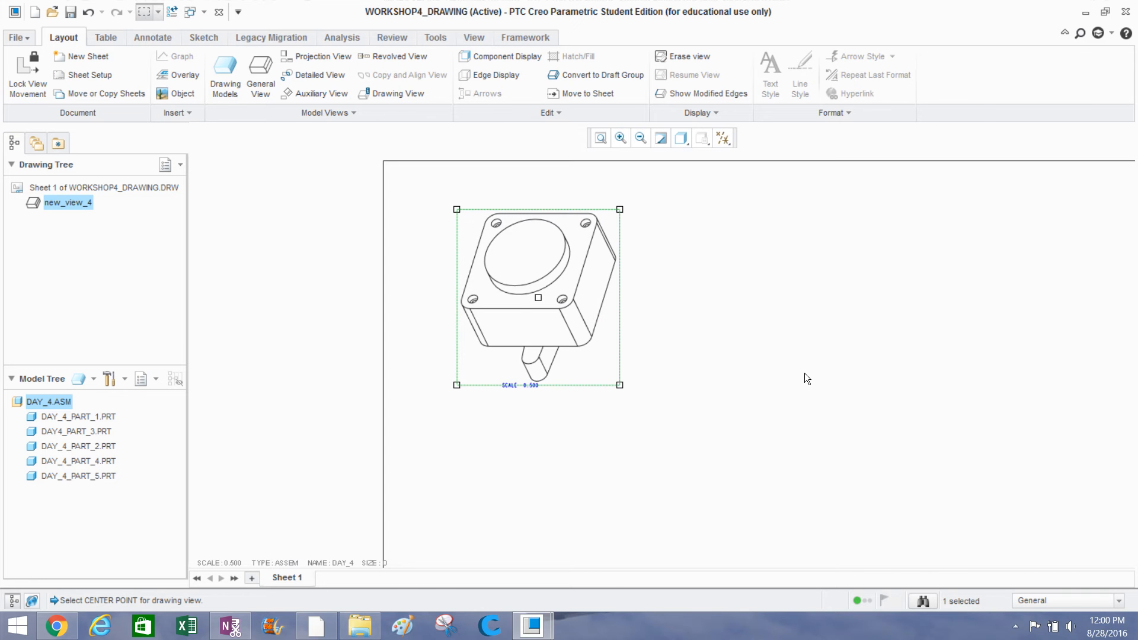
left_click(804, 372)
left_click(485, 318)
left_click_drag(526, 294, 497, 276)
right_click(499, 273)
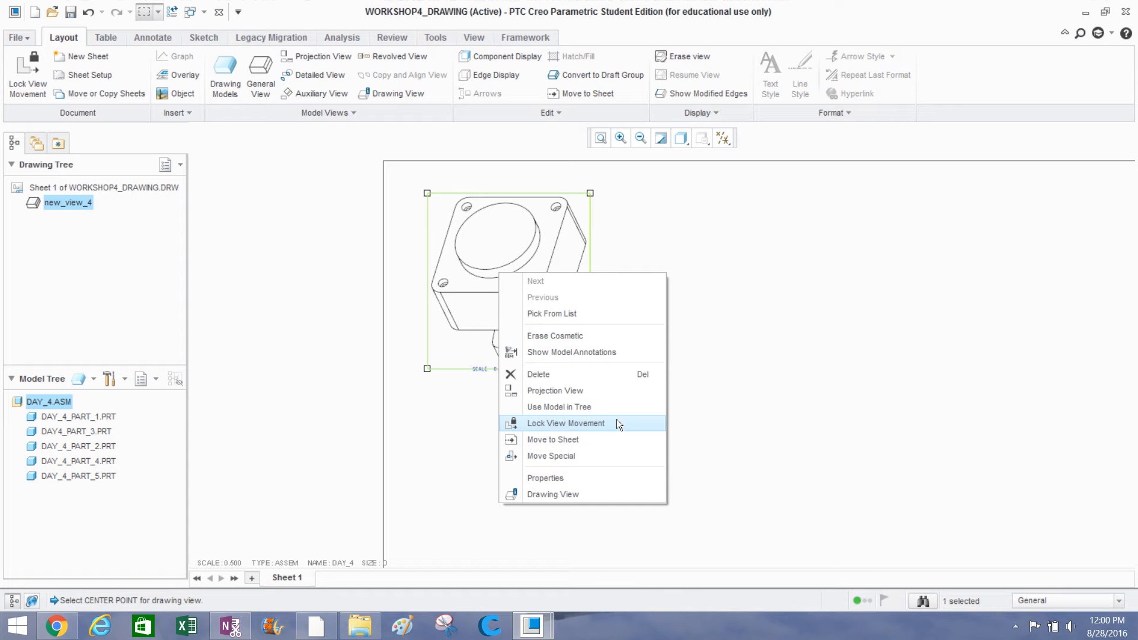
left_click(744, 364)
left_click(720, 354)
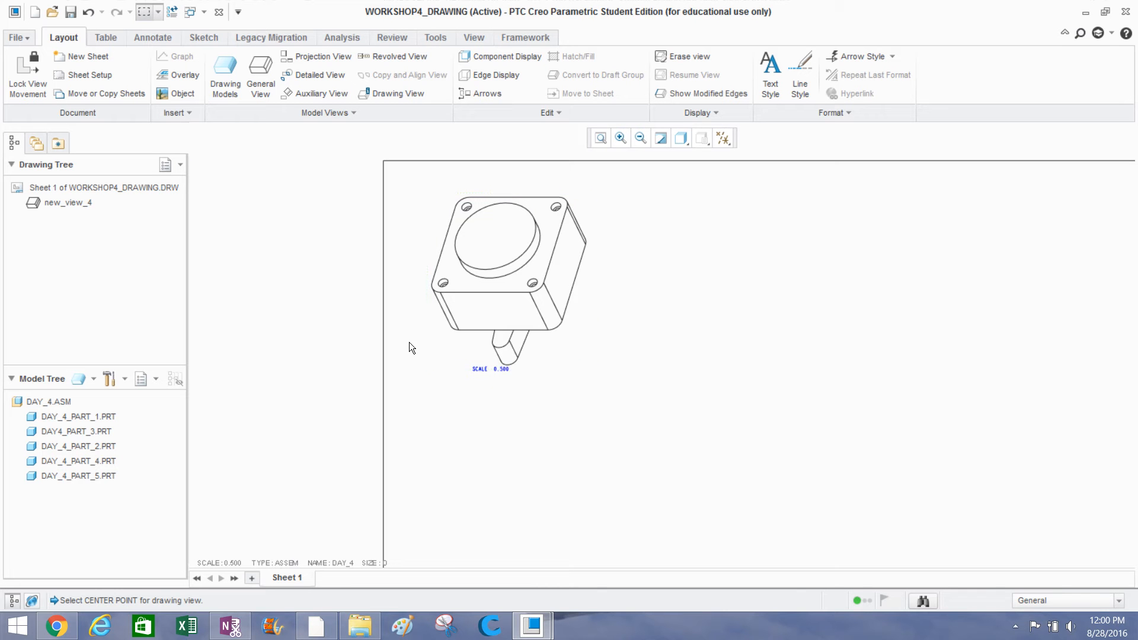
Switch to the DAY_4 assembly window and rotate the model so the red part faces up above the gray block.
left_click(32, 405)
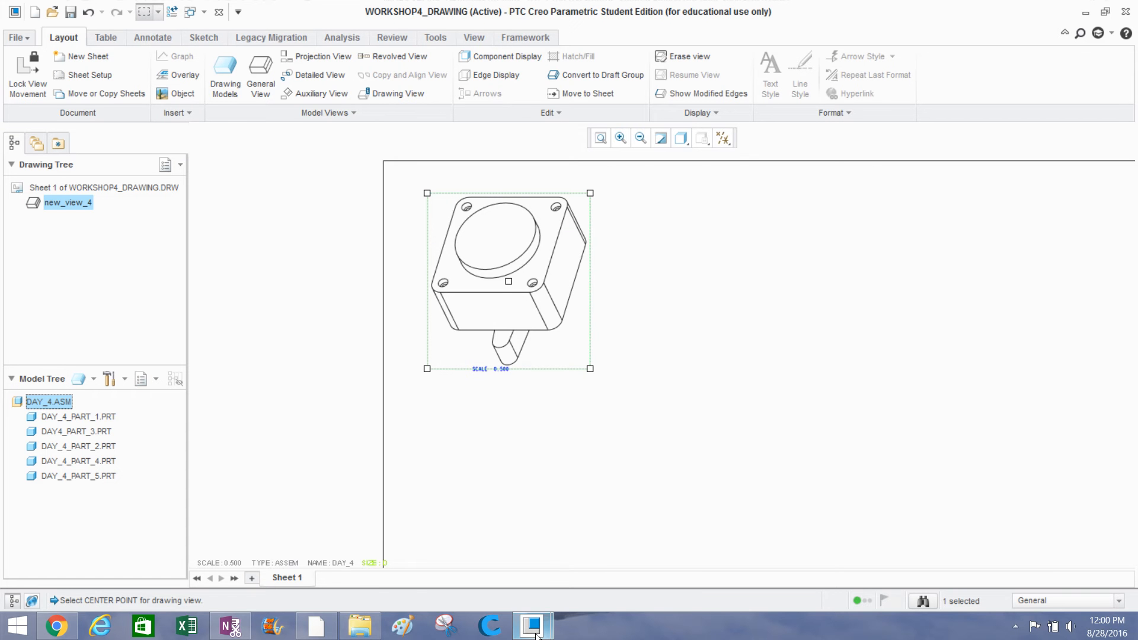
mouse_move(535, 631)
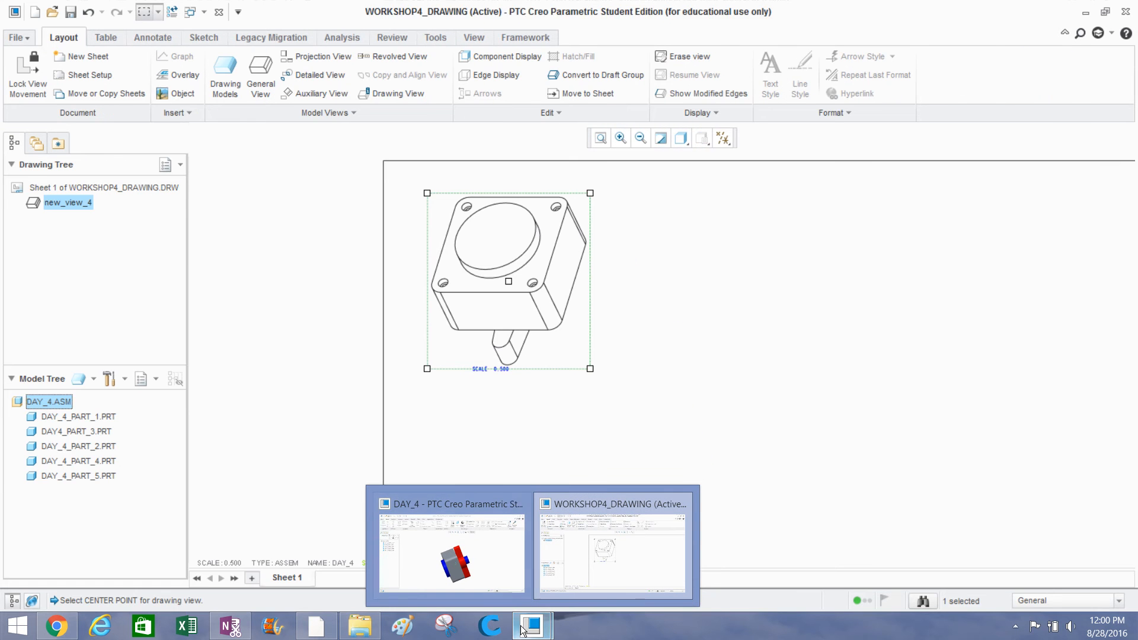
left_click(466, 554)
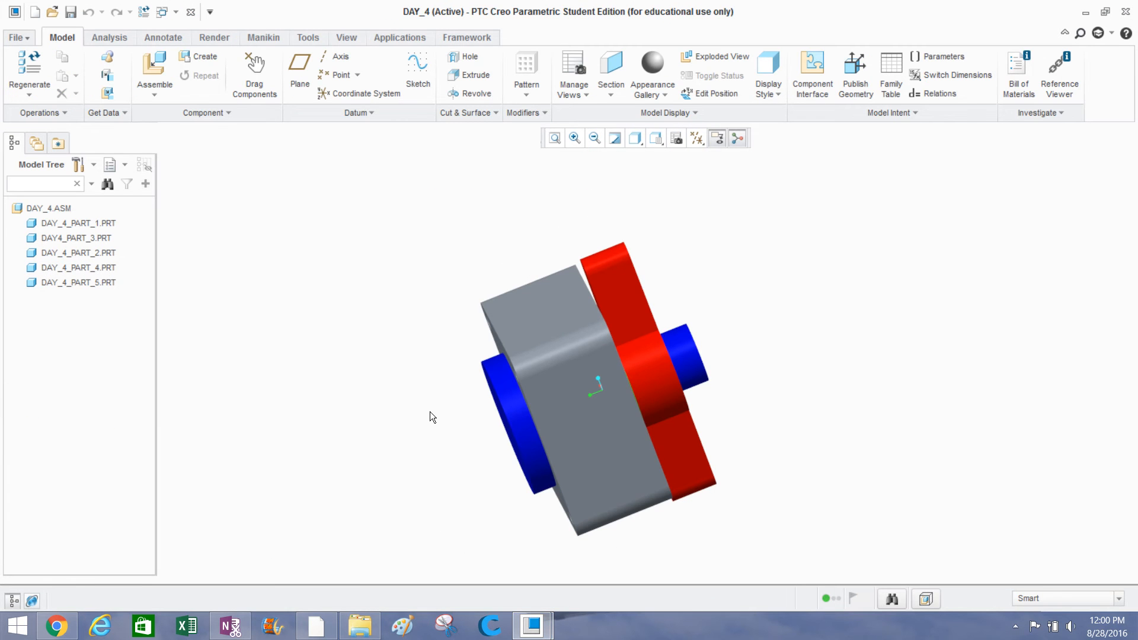
key("ctrl+d")
middle_click_drag(500, 412, 623, 389)
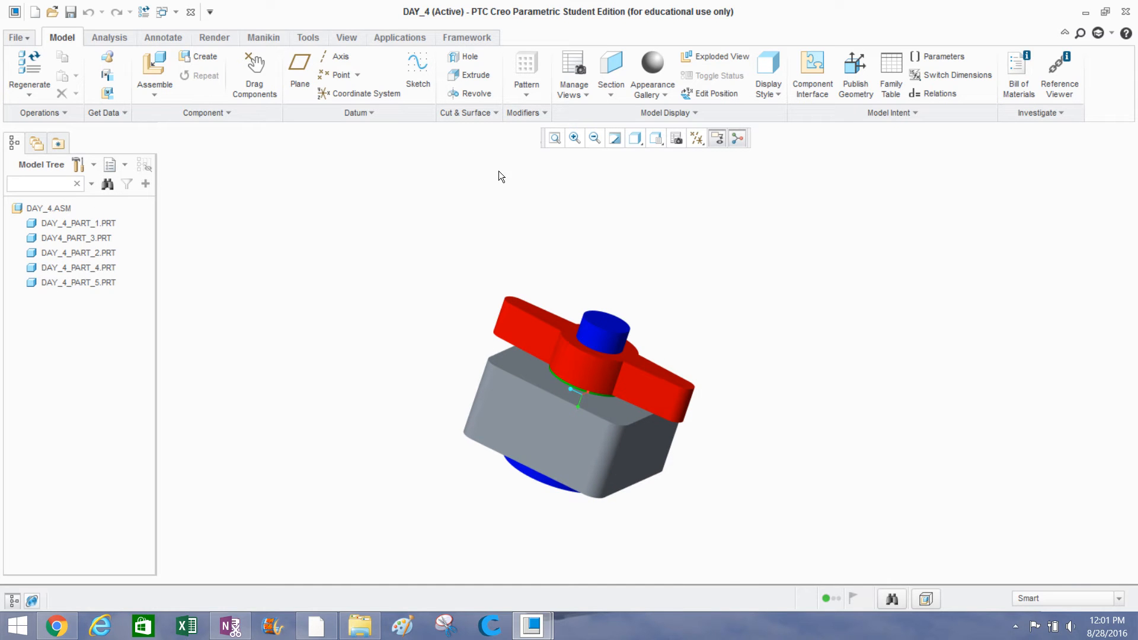
Reorient the assembly slightly and save this orientation as Default Orientation, overriding the existing one.
left_click(354, 38)
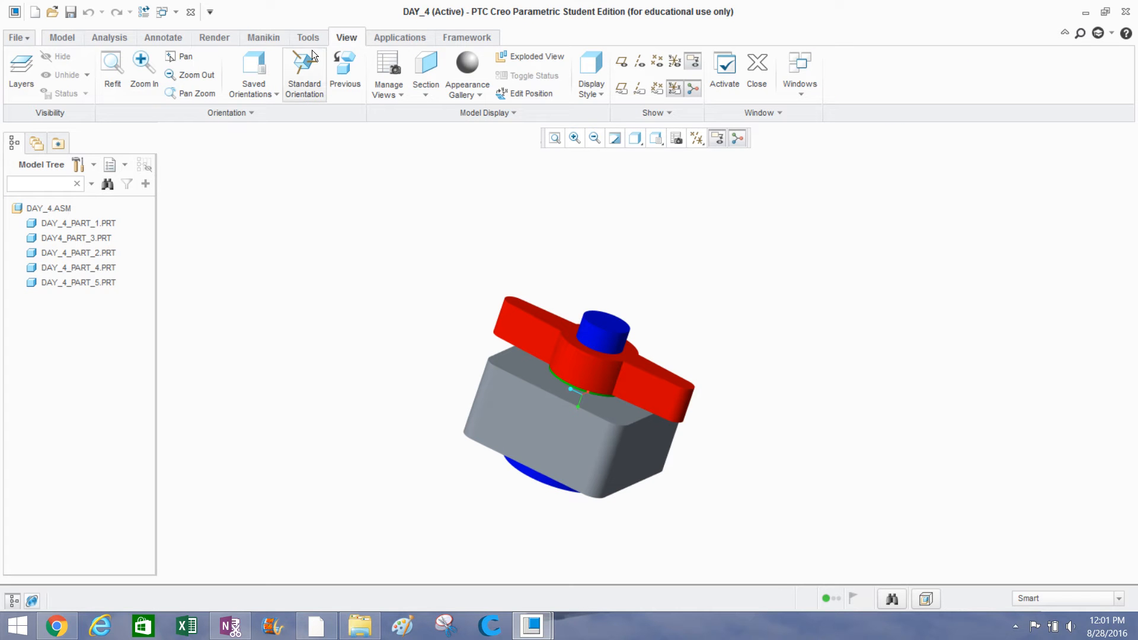
left_click(252, 94)
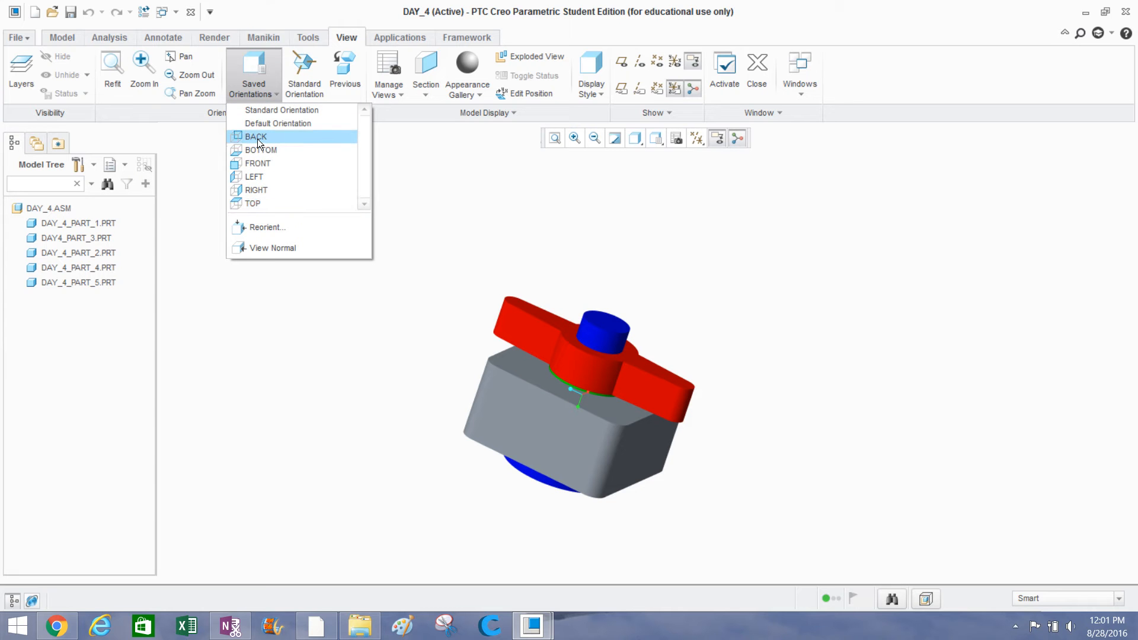
left_click(261, 226)
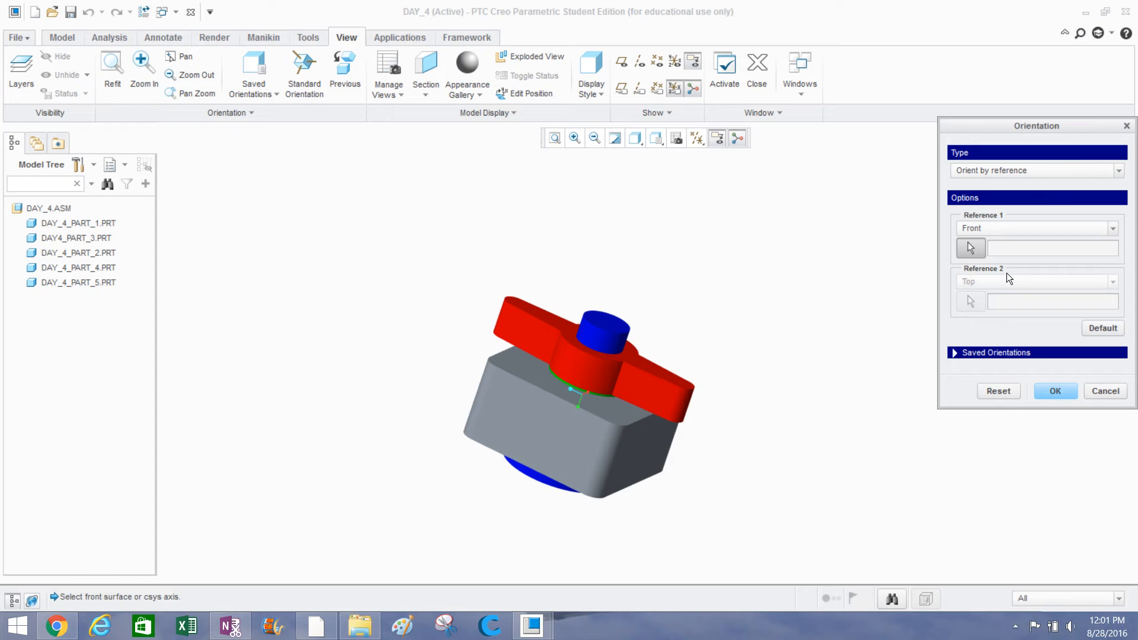
left_click(961, 352)
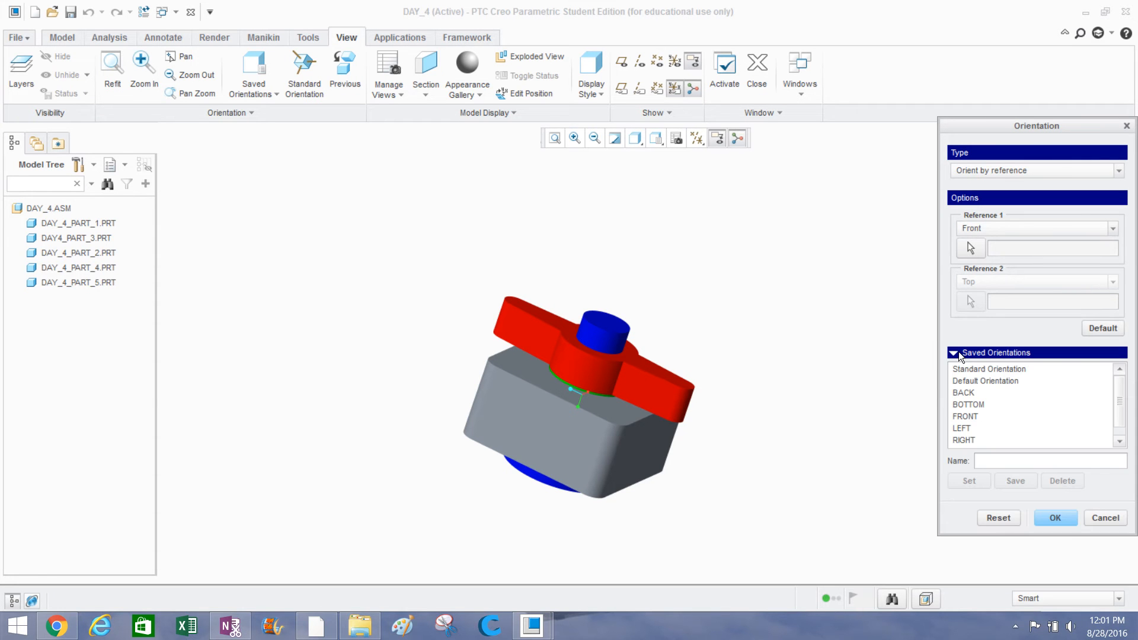
left_click(980, 380)
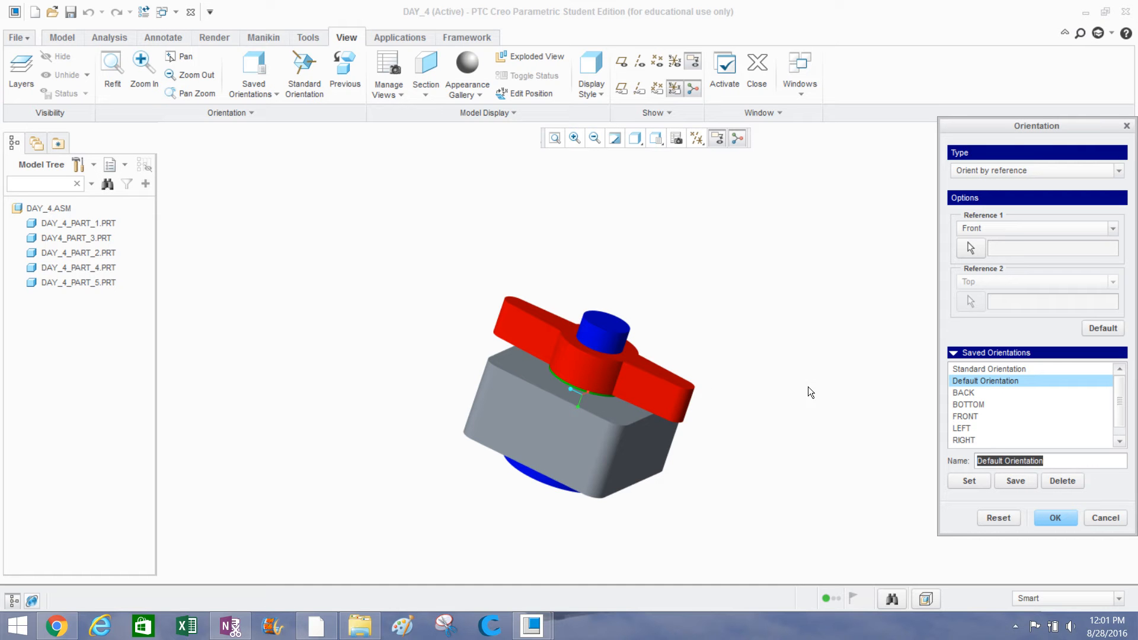
mouse_move(802, 389)
middle_mouse_down()
mouse_move(772, 386)
mouse_move(802, 376)
mouse_move(819, 390)
mouse_move(795, 393)
middle_mouse_up()
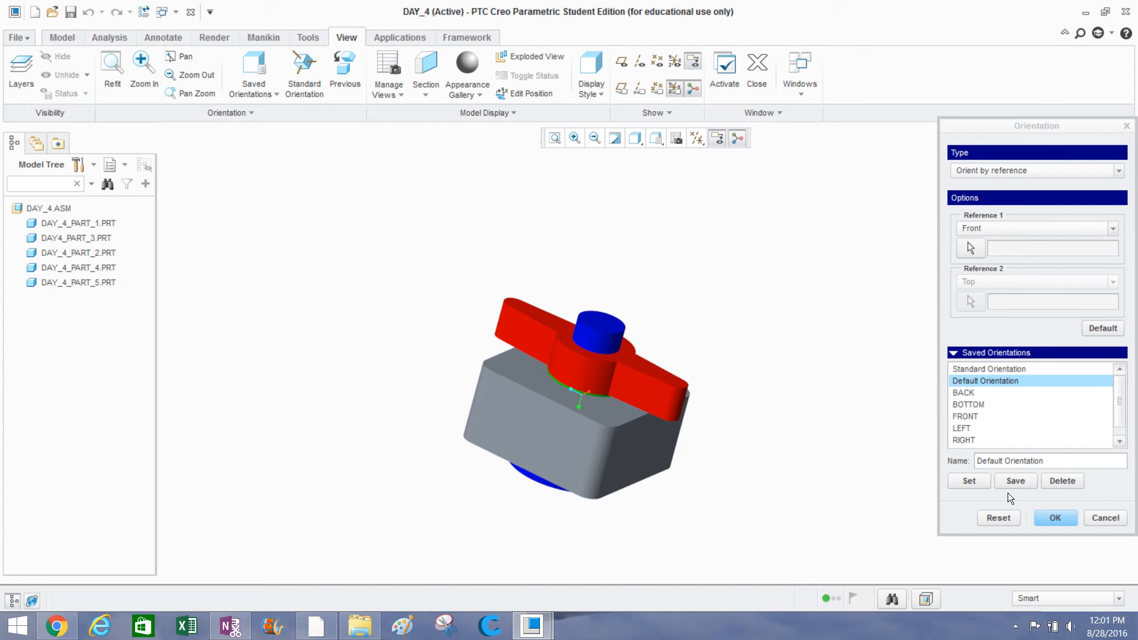
left_click(1017, 478)
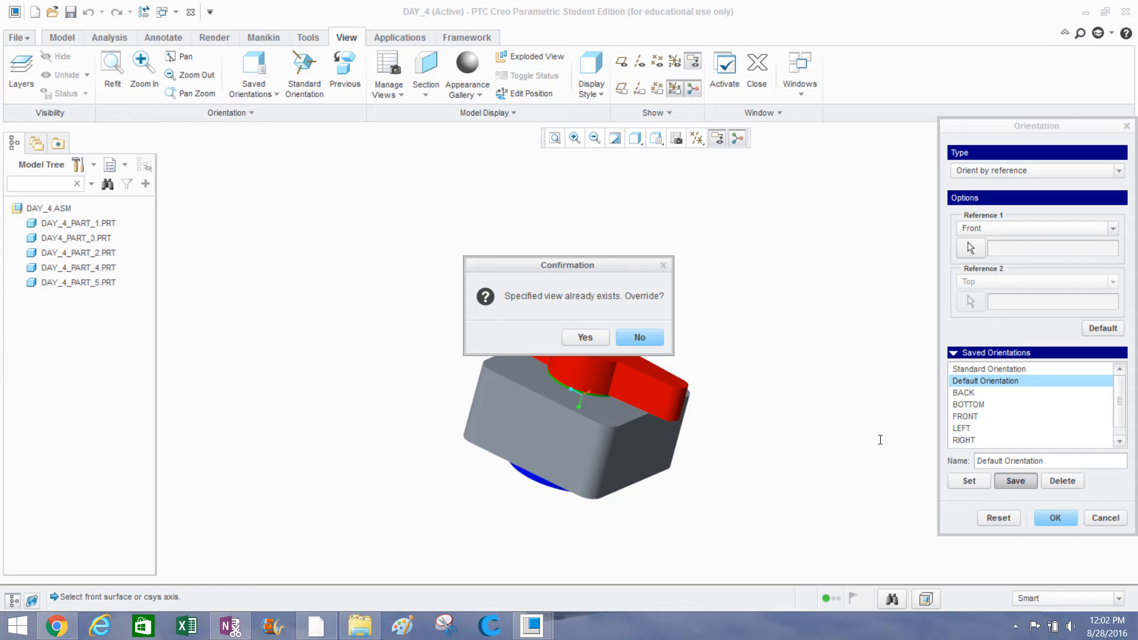
left_click(585, 337)
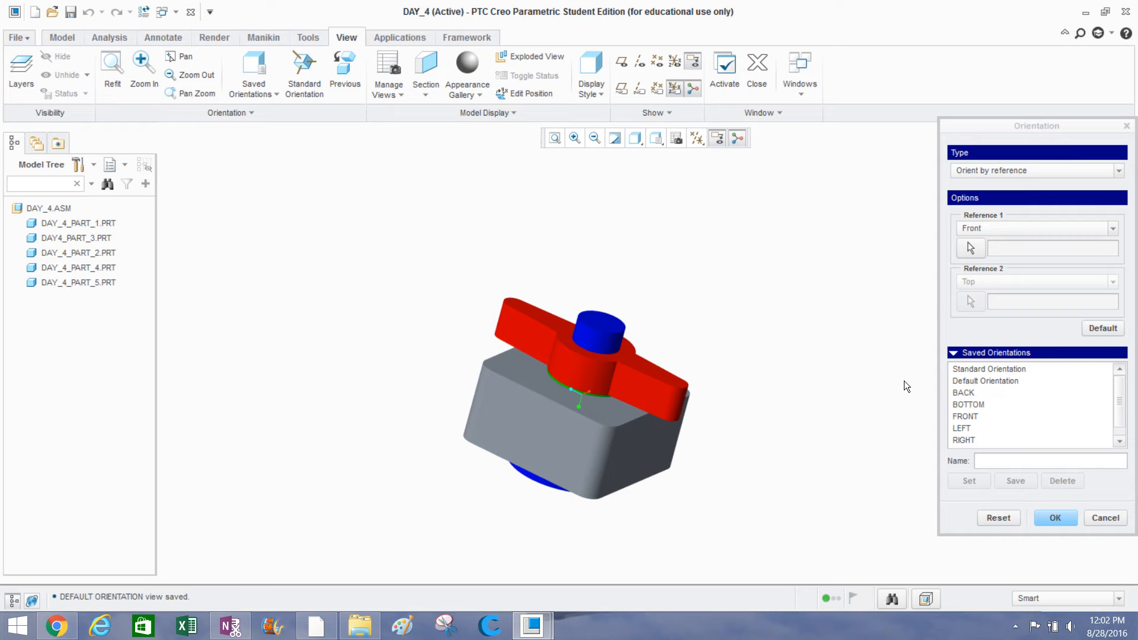
Save the current orientation over Default Orientation once more, confirm the override, and accept the orientation settings.
left_click(978, 381)
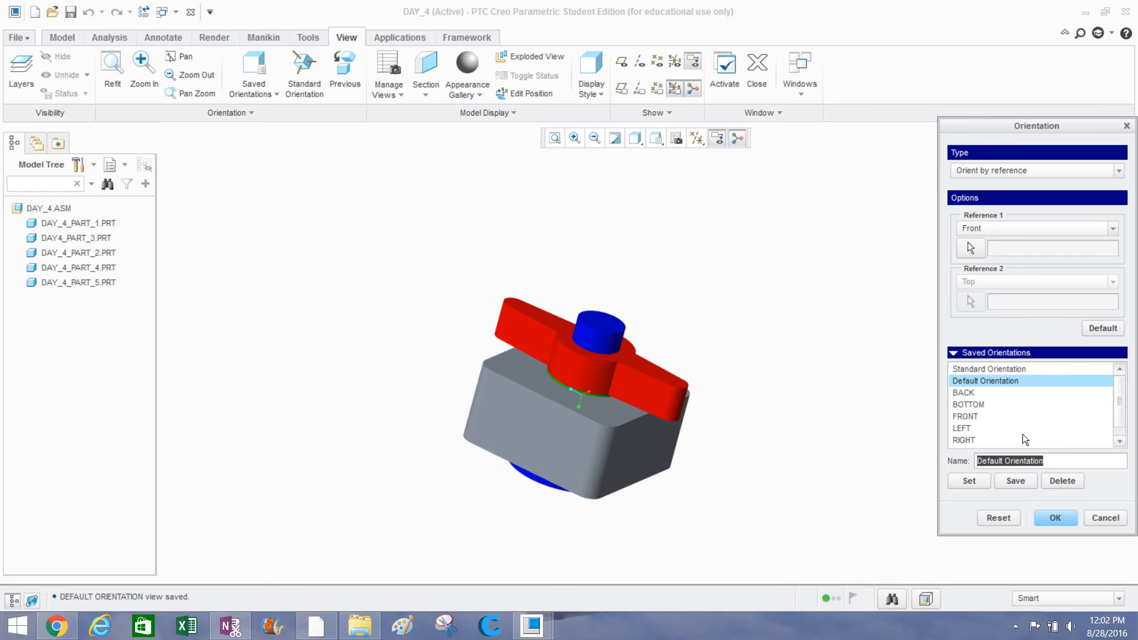
left_click(1016, 482)
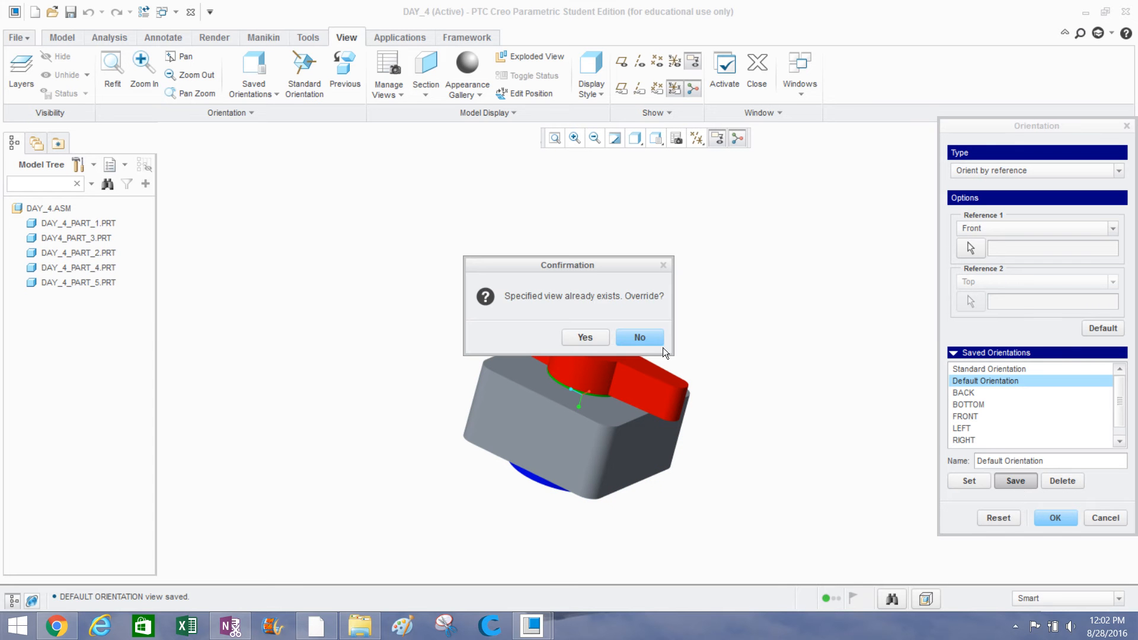
left_click(575, 335)
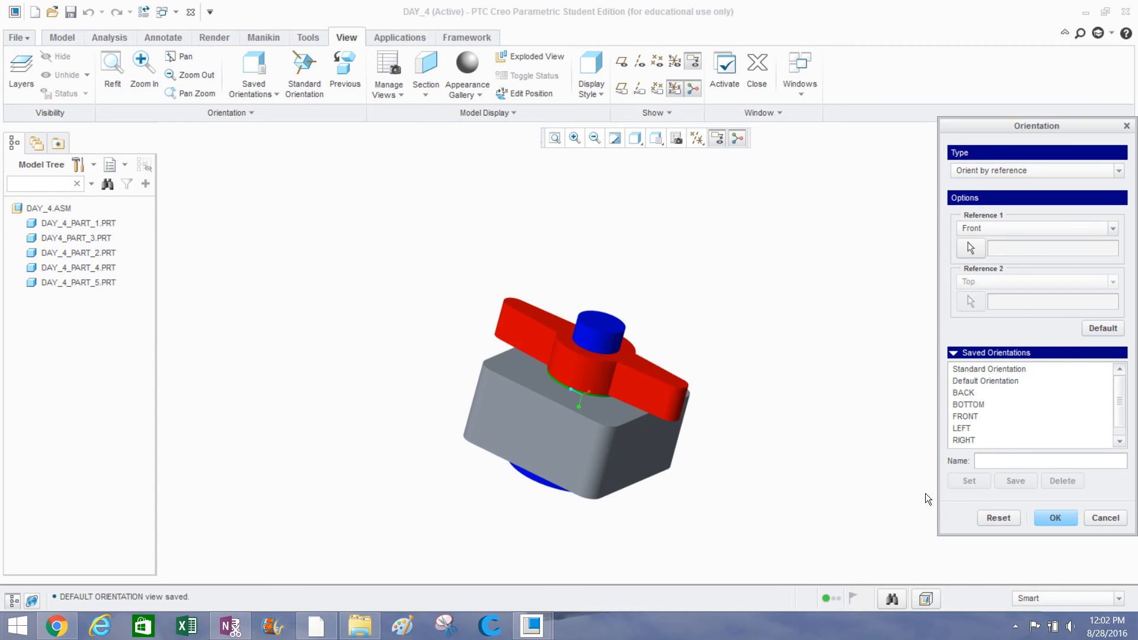
left_click(1055, 517)
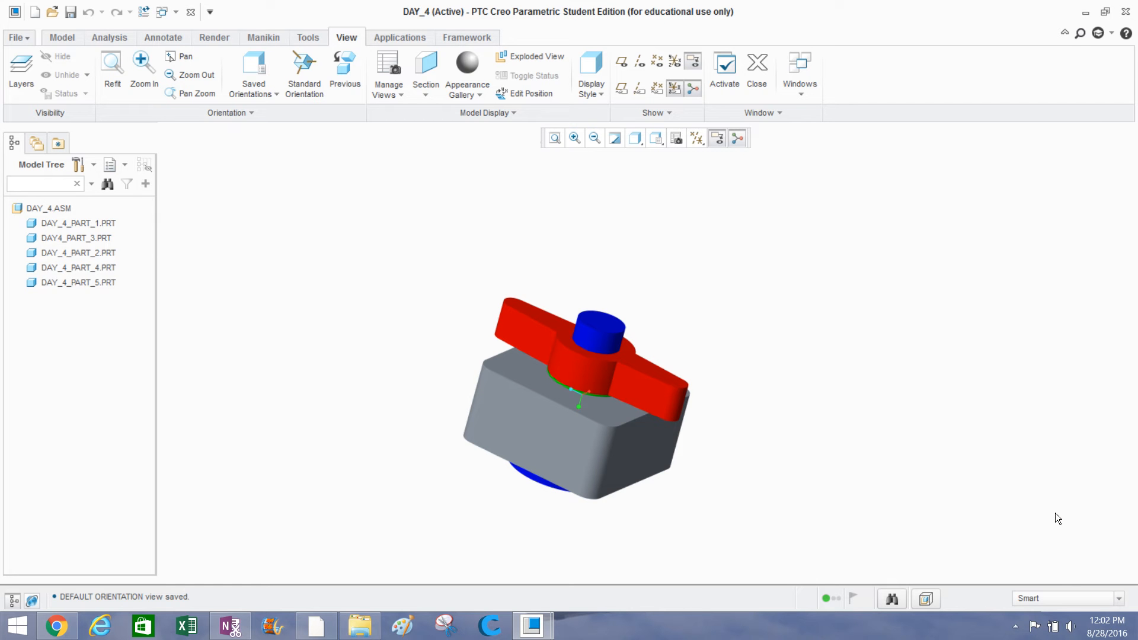
Switch to the WORKSHOP4_DRAWING window and apply the BACK orientation to the assembly view.
left_click(532, 625)
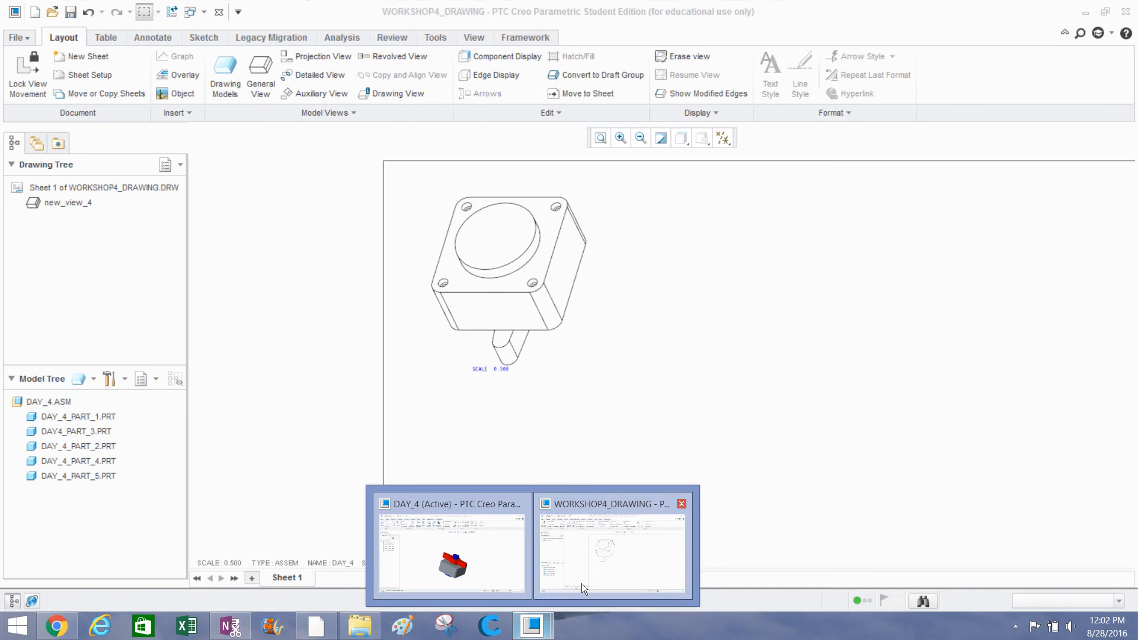
left_click(581, 583)
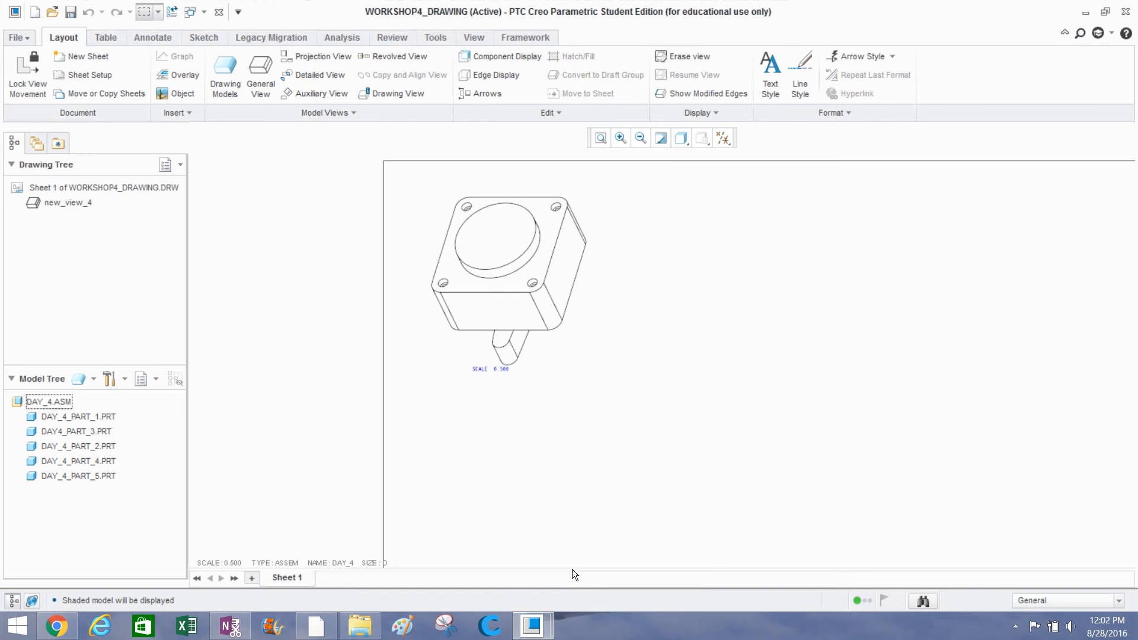
left_click(503, 278)
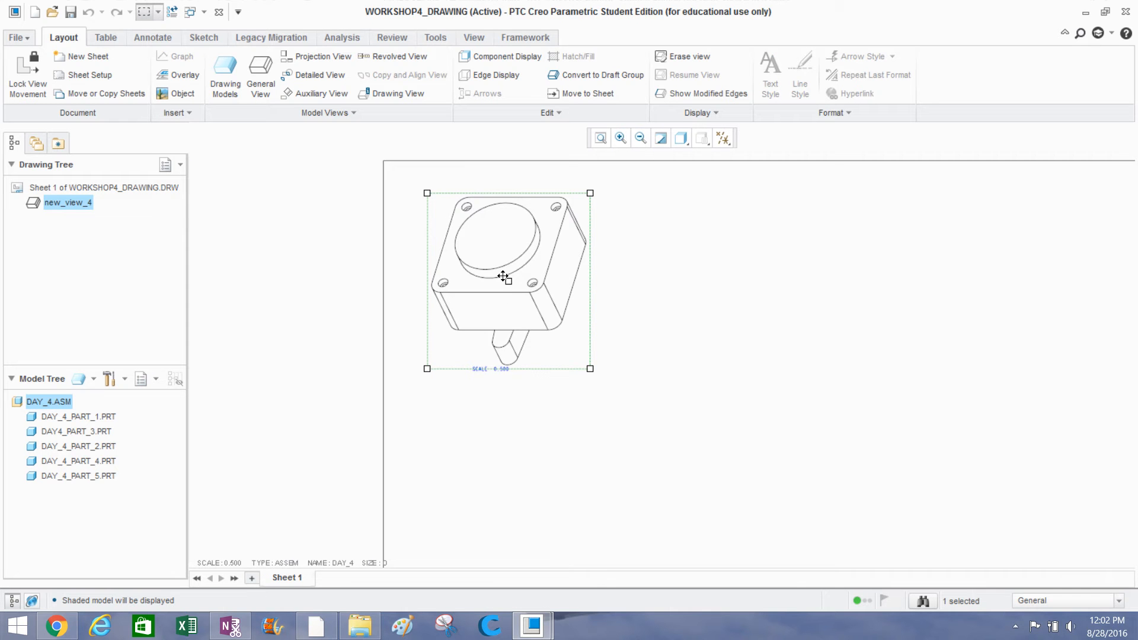
right_click(504, 276)
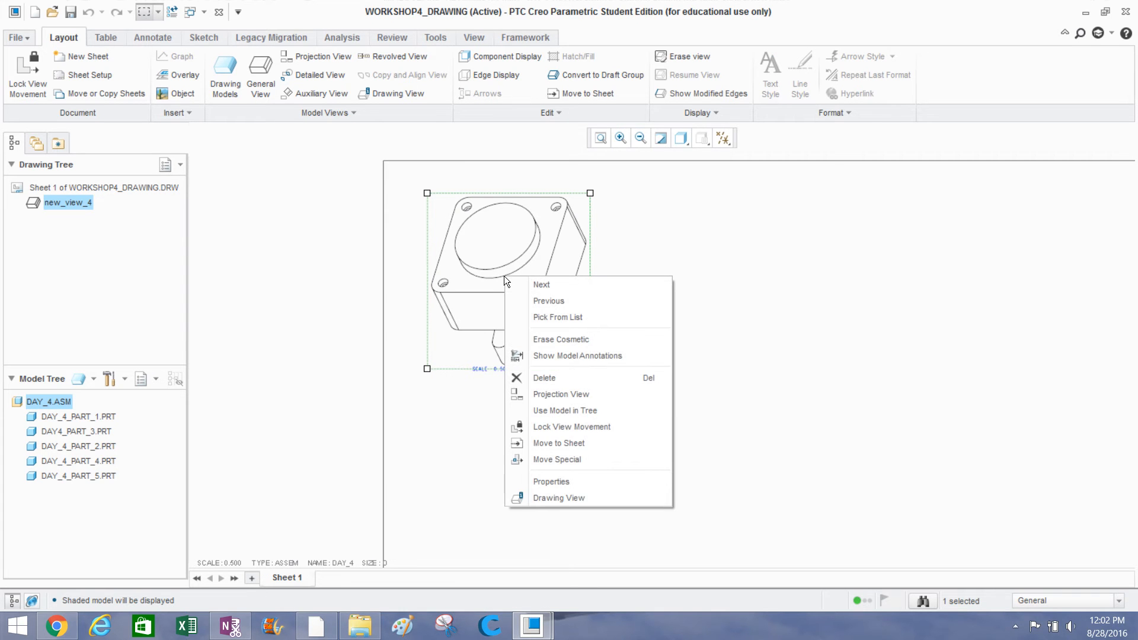
left_click(546, 480)
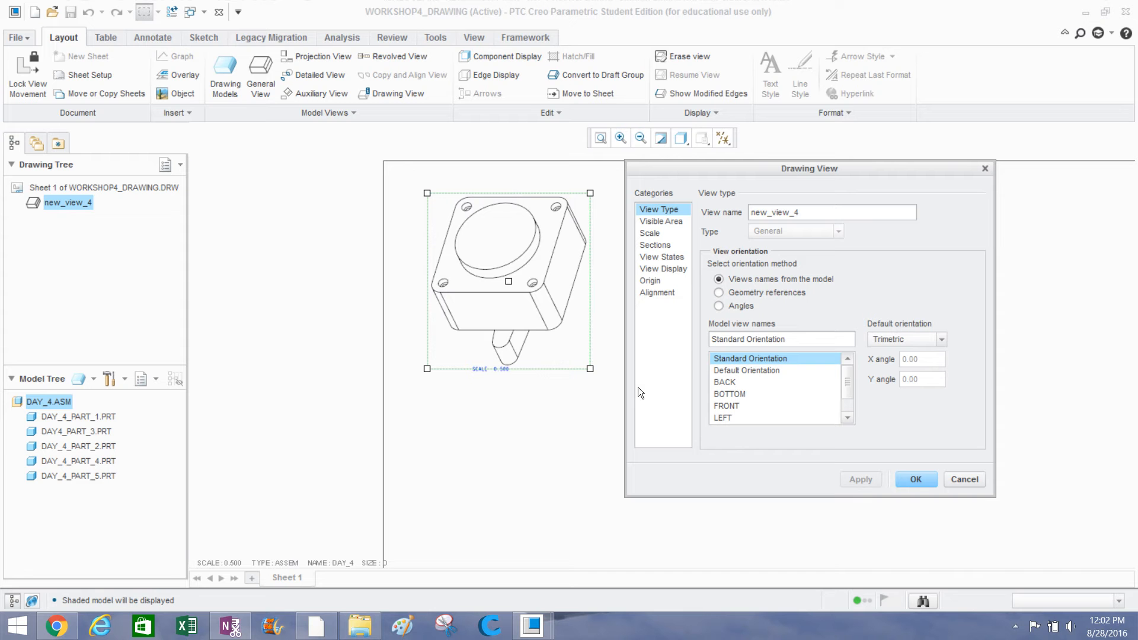
left_click(729, 381)
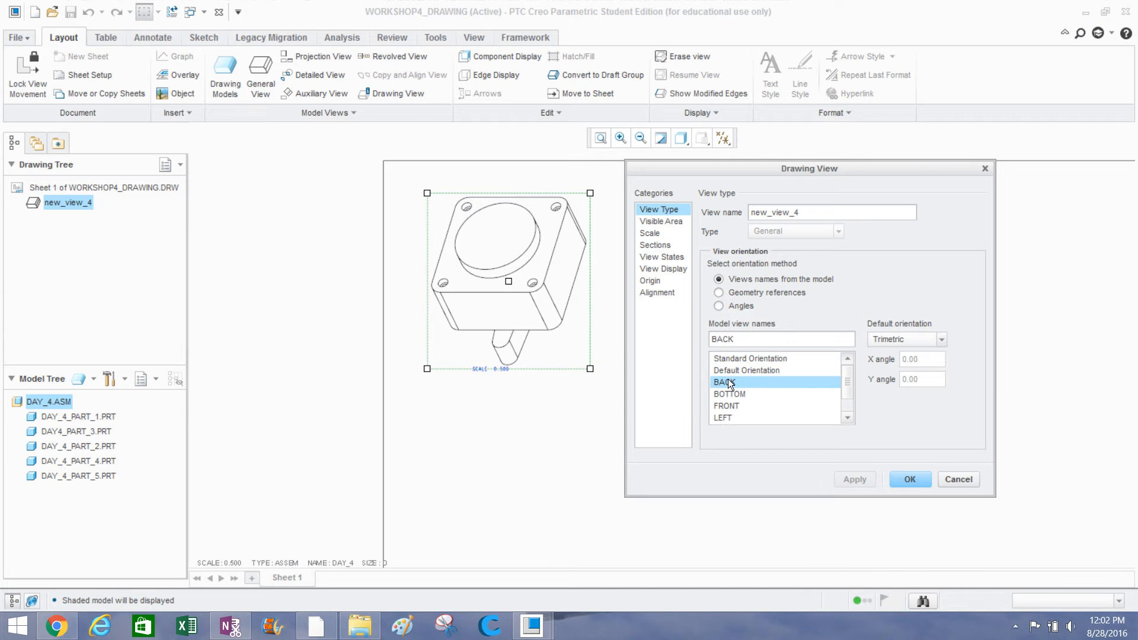
left_click(851, 484)
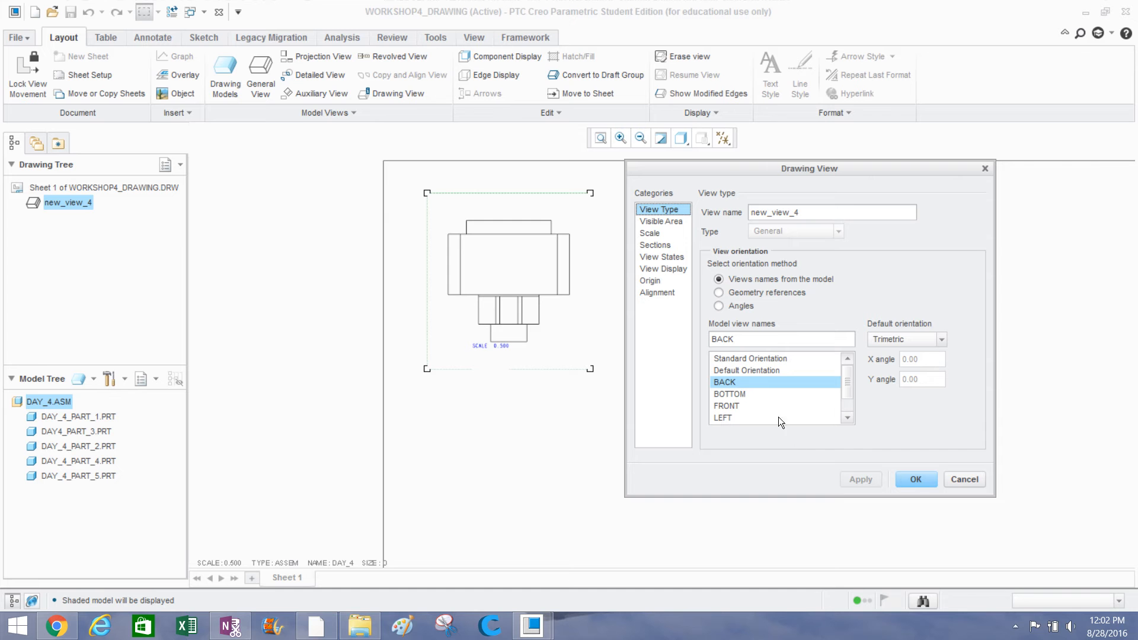
Set the assembly view's orientation to the saved Default Orientation and accept the view properties.
left_click(763, 368)
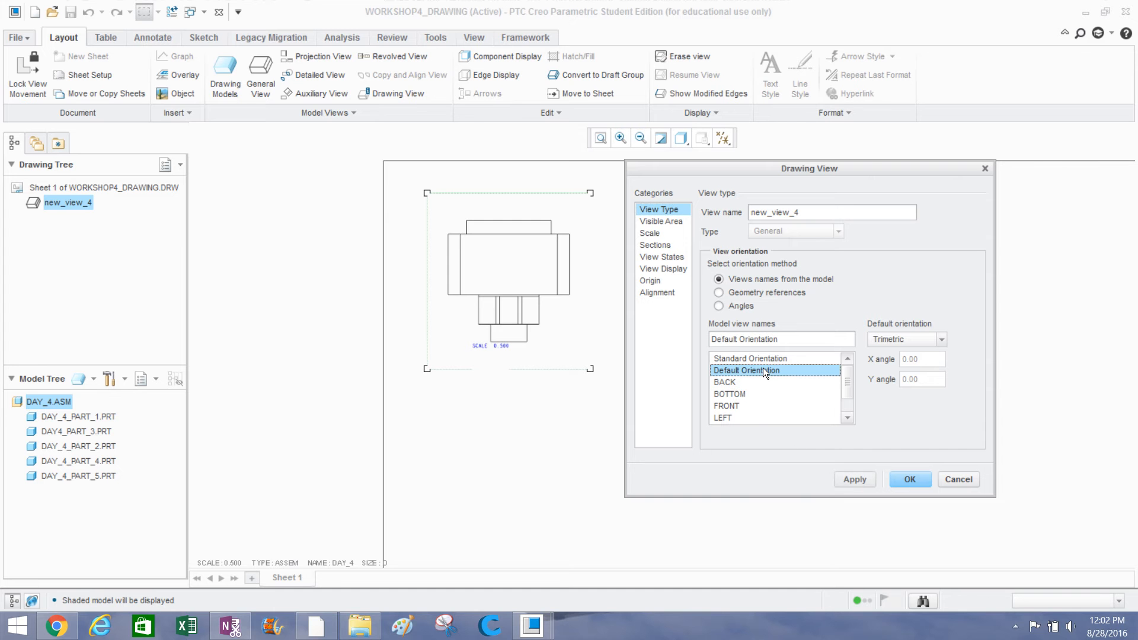
left_click(847, 478)
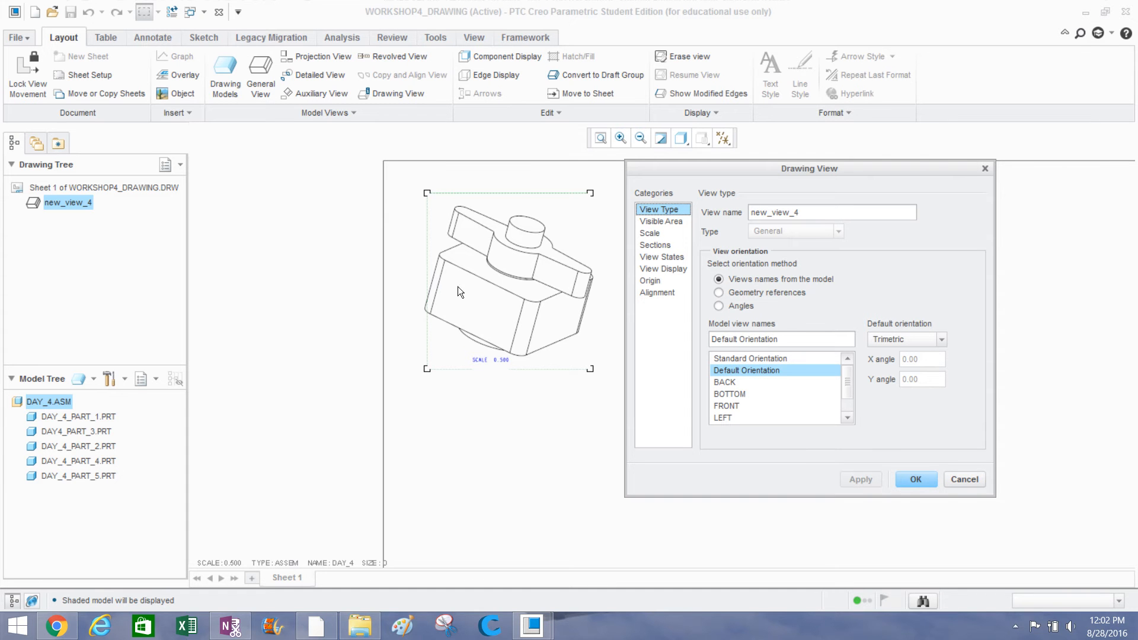
scroll(520, 209, "down", 2)
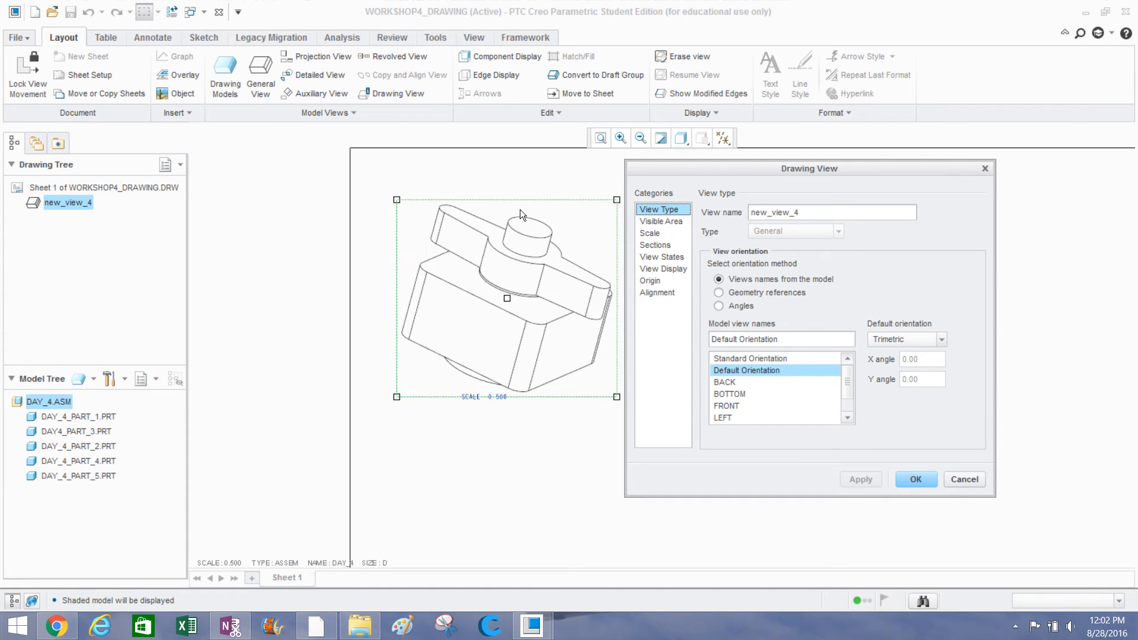
scroll(388, 194, "up", 1)
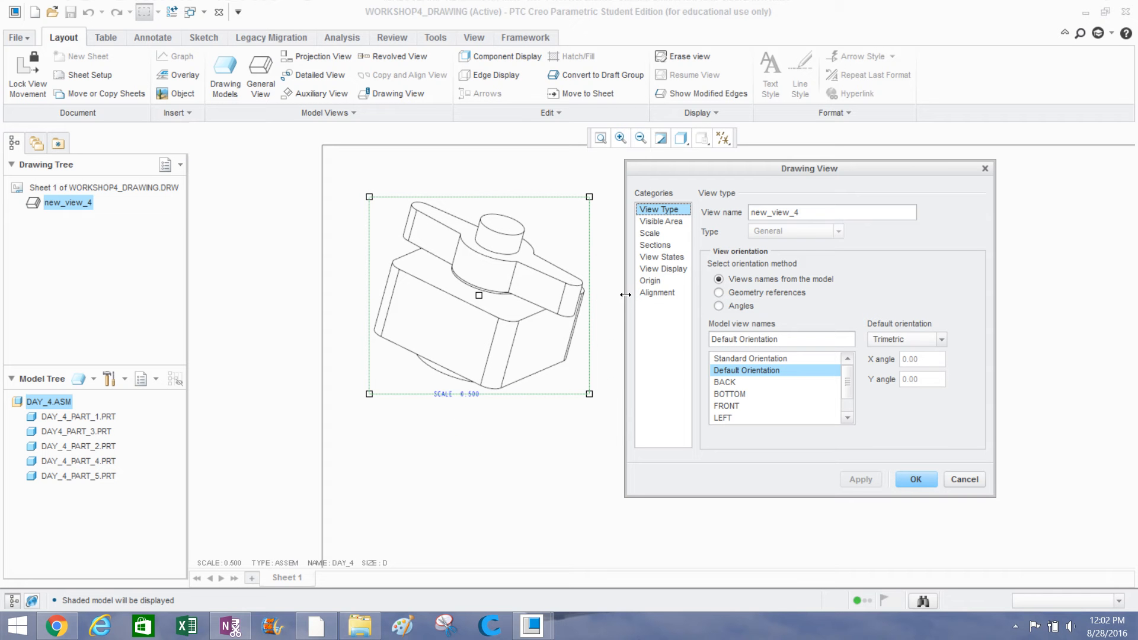
left_click(917, 479)
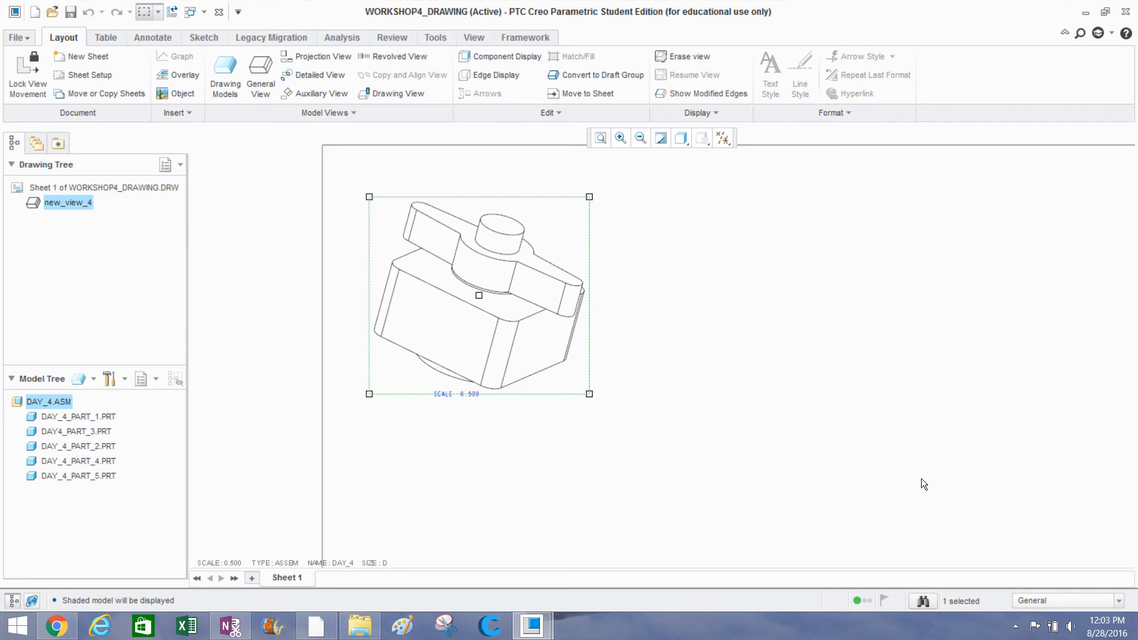
left_click(883, 456)
Move the assembly view slightly up and toward the sheet's upper-left corner.
scroll(734, 402, "up", 2)
middle_click_drag(668, 368, 481, 247)
scroll(503, 267, "up", 1)
scroll(442, 232, "up", 1)
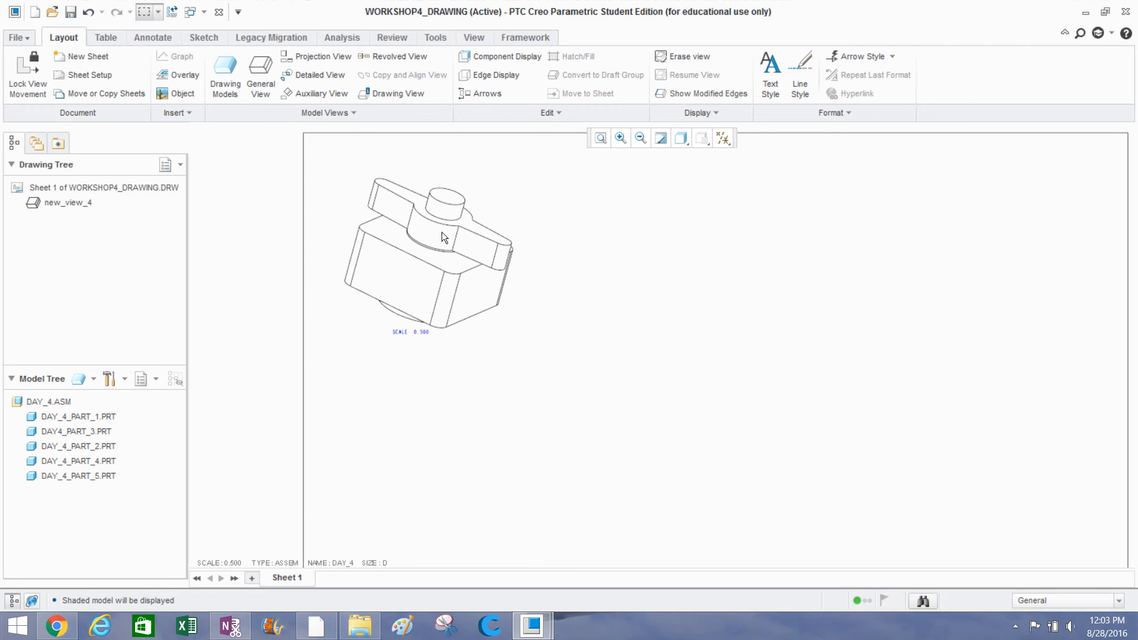
left_click(422, 237)
mouse_move(407, 256)
left_mouse_down()
mouse_move(386, 236)
mouse_move(400, 233)
left_mouse_up()
left_click(421, 360)
Move the assembly view's scale note down and slightly right so it sits clear below the view.
scroll(396, 311, "up", 3)
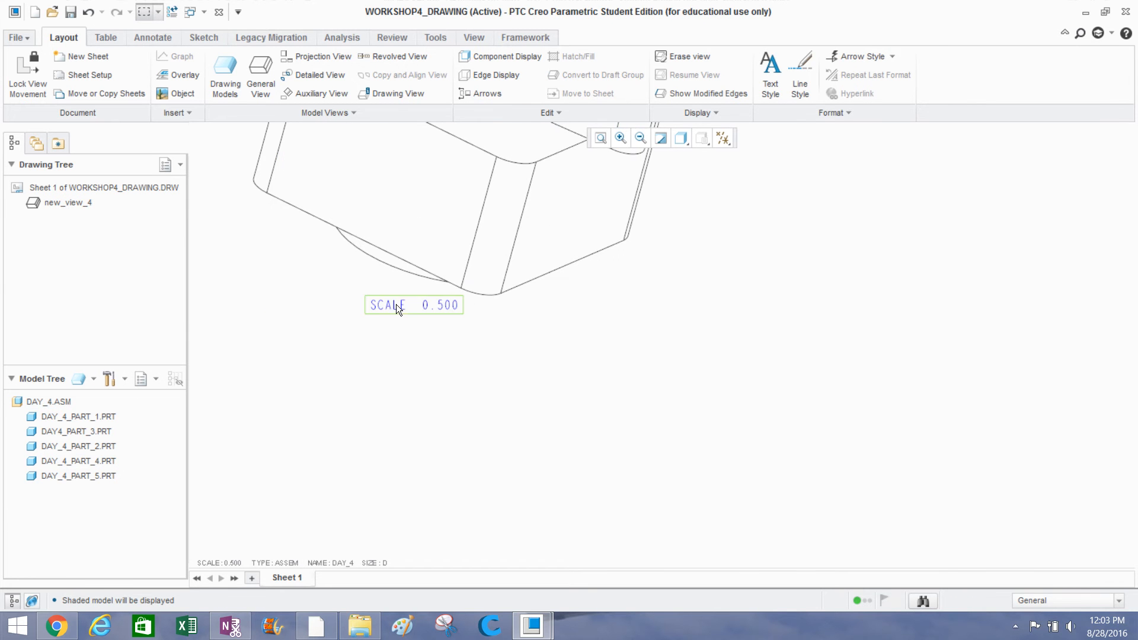
left_click(396, 302)
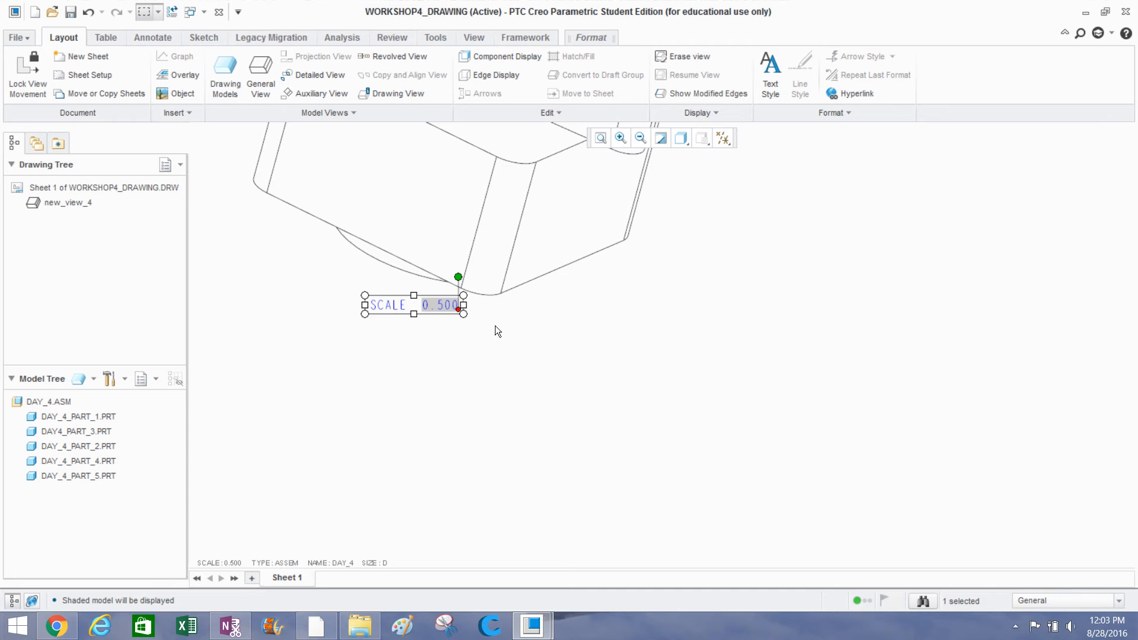
double_click(419, 306)
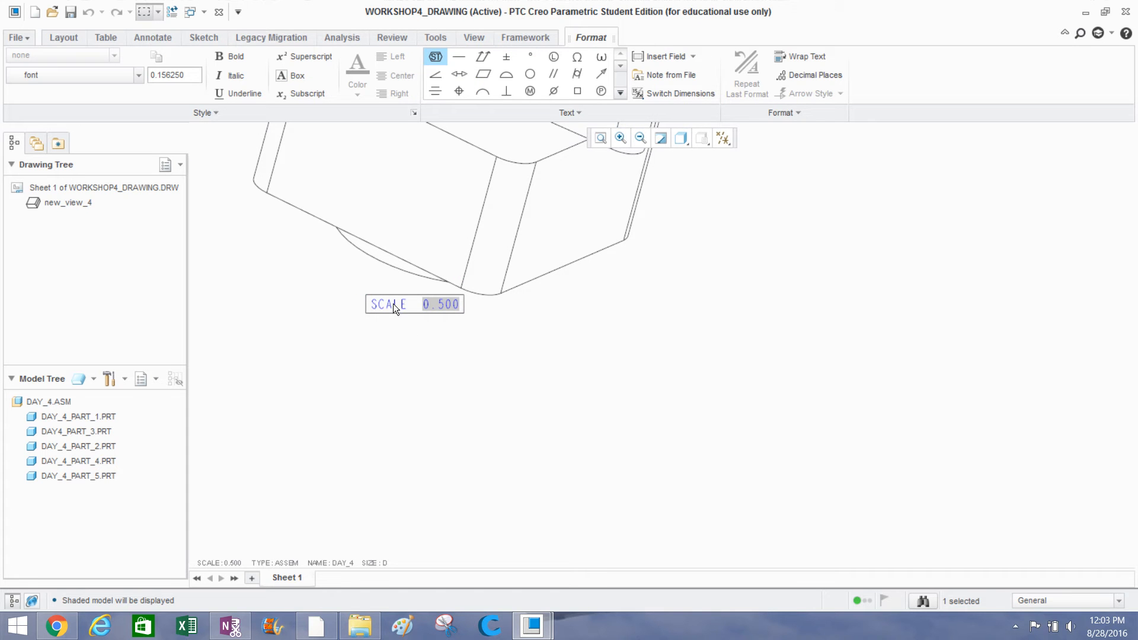
left_click(404, 327)
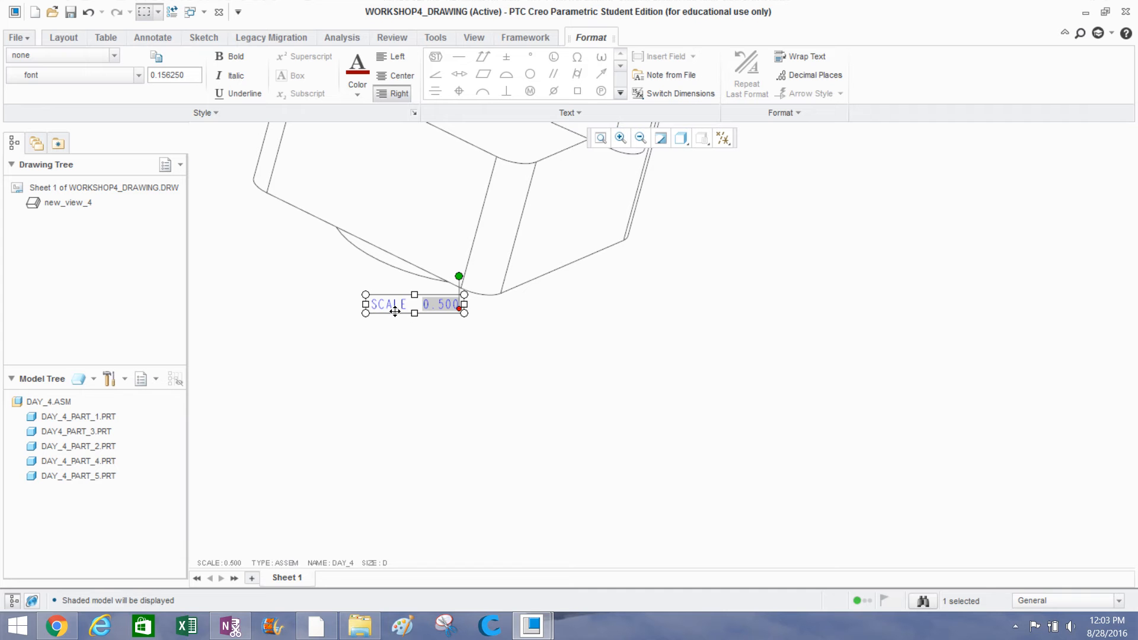
left_click_drag(394, 311, 445, 366)
left_click(424, 435)
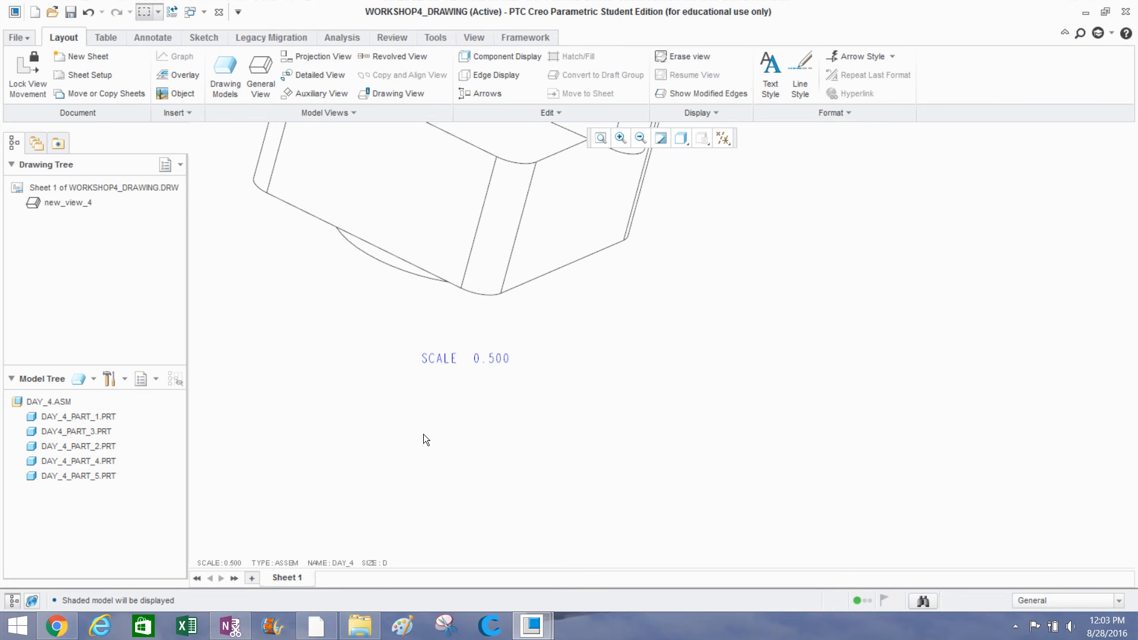
Make DAY_4_PART_1 the current drawing model in place of the assembly.
scroll(472, 414, "down", 5)
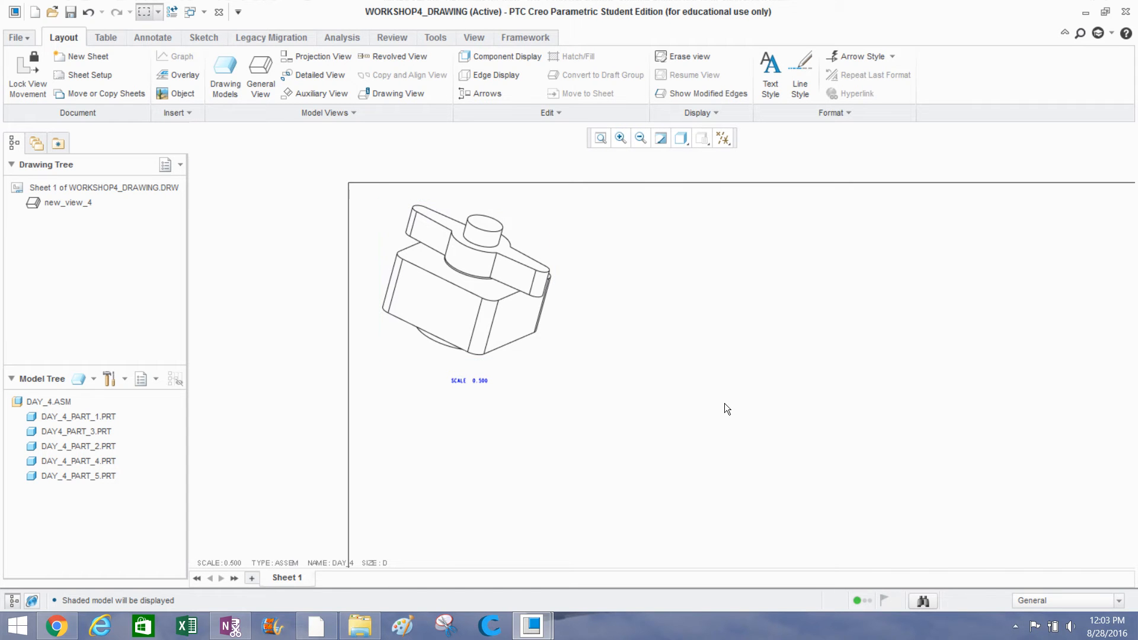
middle_click_drag(724, 403, 643, 376)
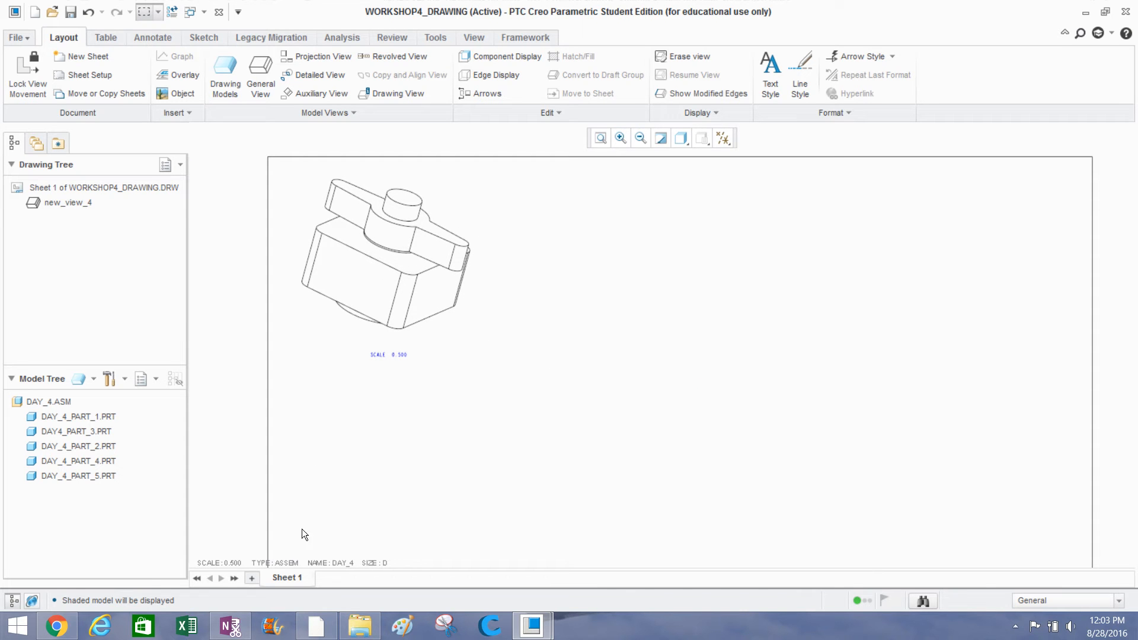
left_click(327, 563)
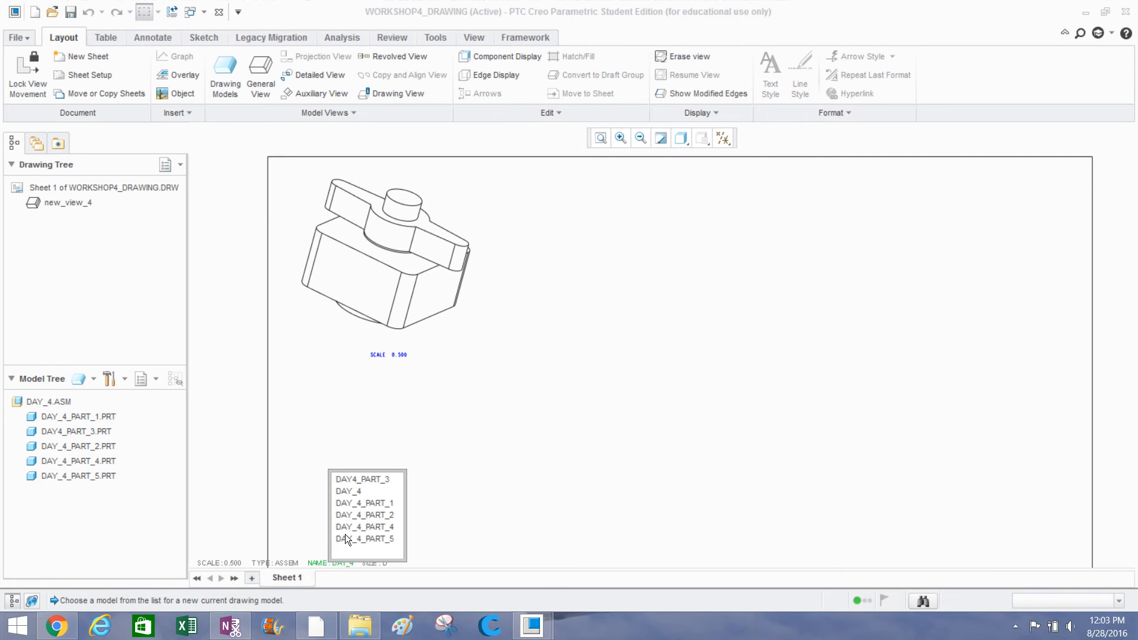
left_click(355, 503)
left_click(40, 397)
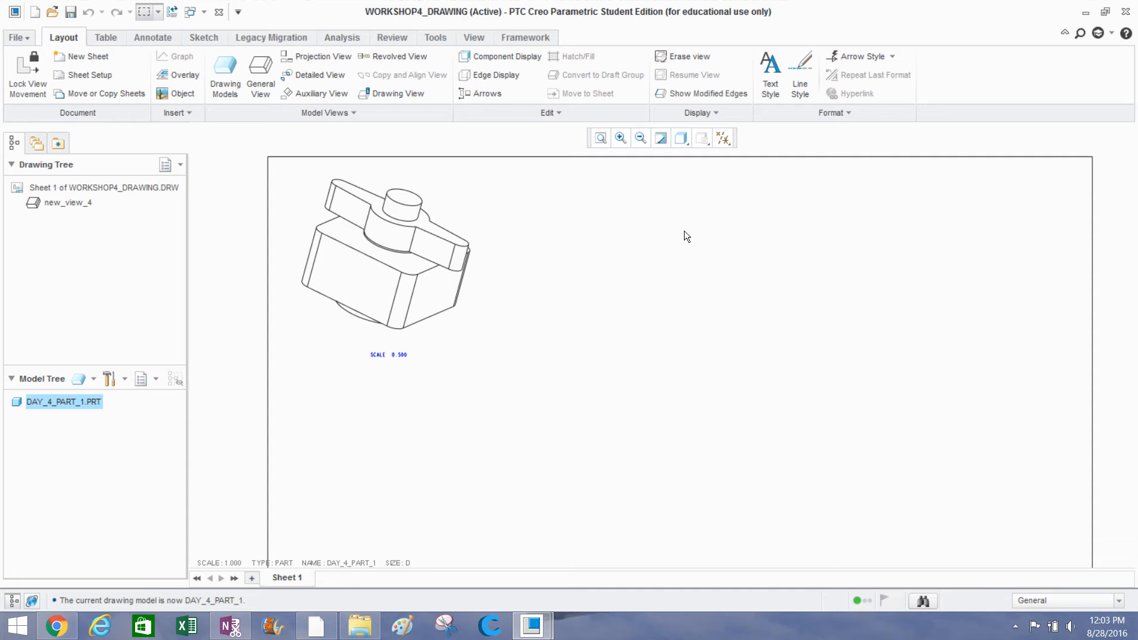
Place a general view of DAY_4_PART_1 below the assembly view and open its View States settings.
middle_click_drag(643, 352, 663, 310)
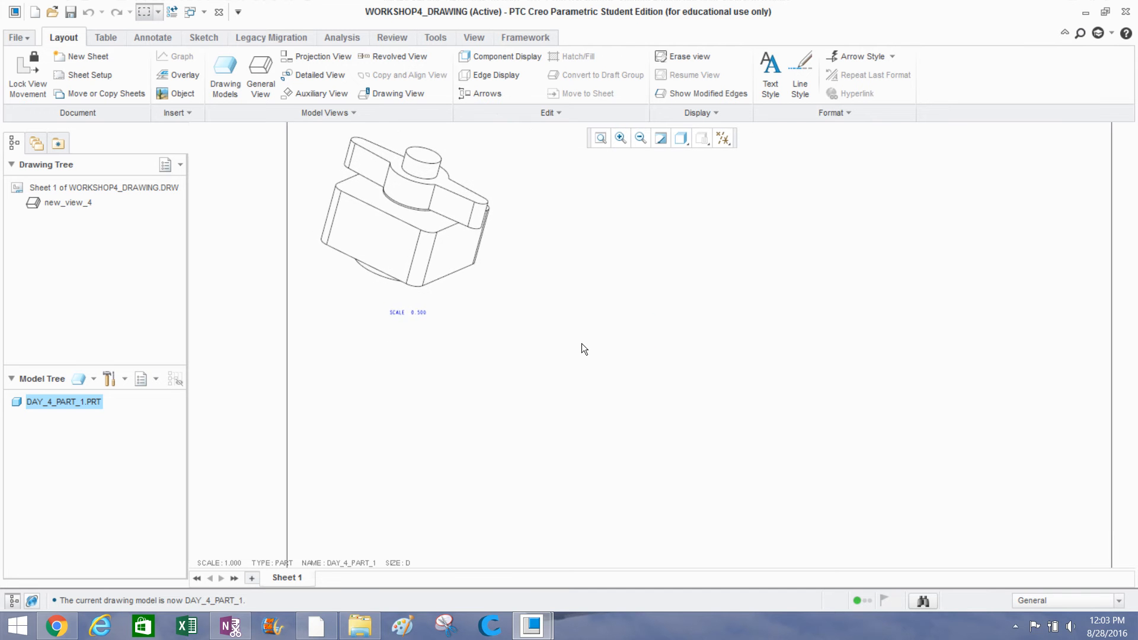
mouse_move(522, 366)
middle_mouse_down()
mouse_move(564, 300)
mouse_move(573, 214)
mouse_move(463, 288)
middle_mouse_up()
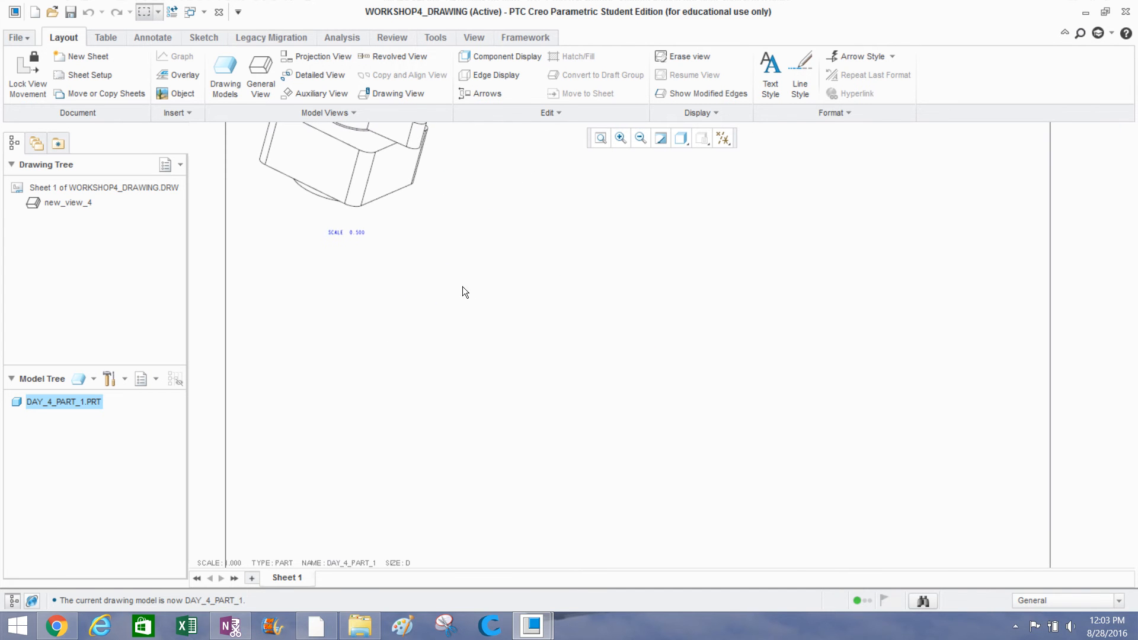
right_click(363, 318)
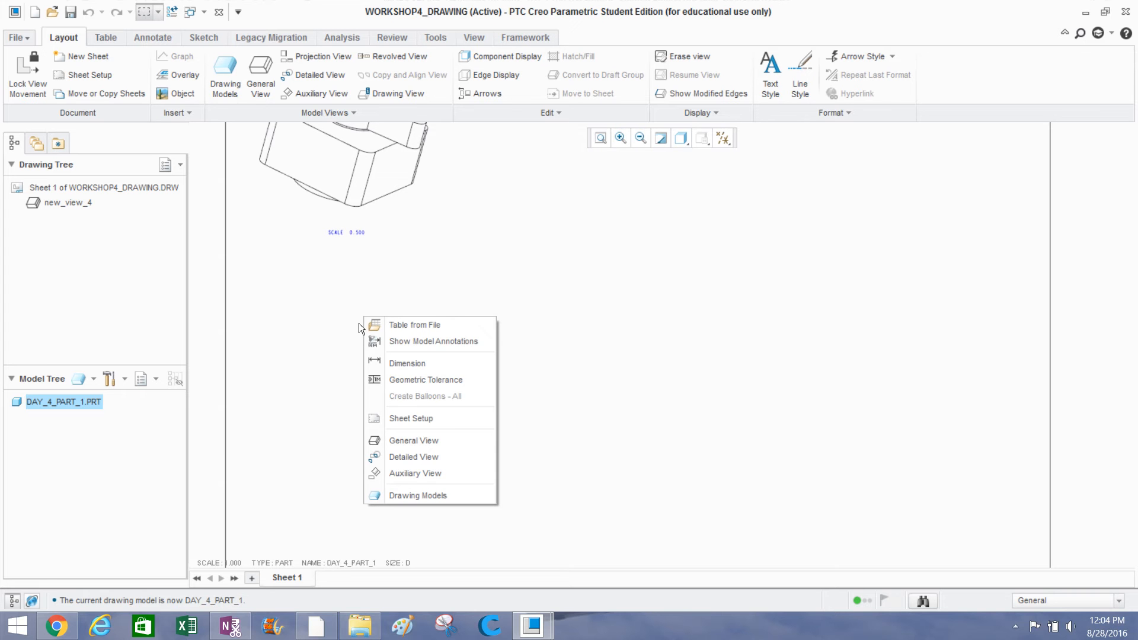
left_click(388, 444)
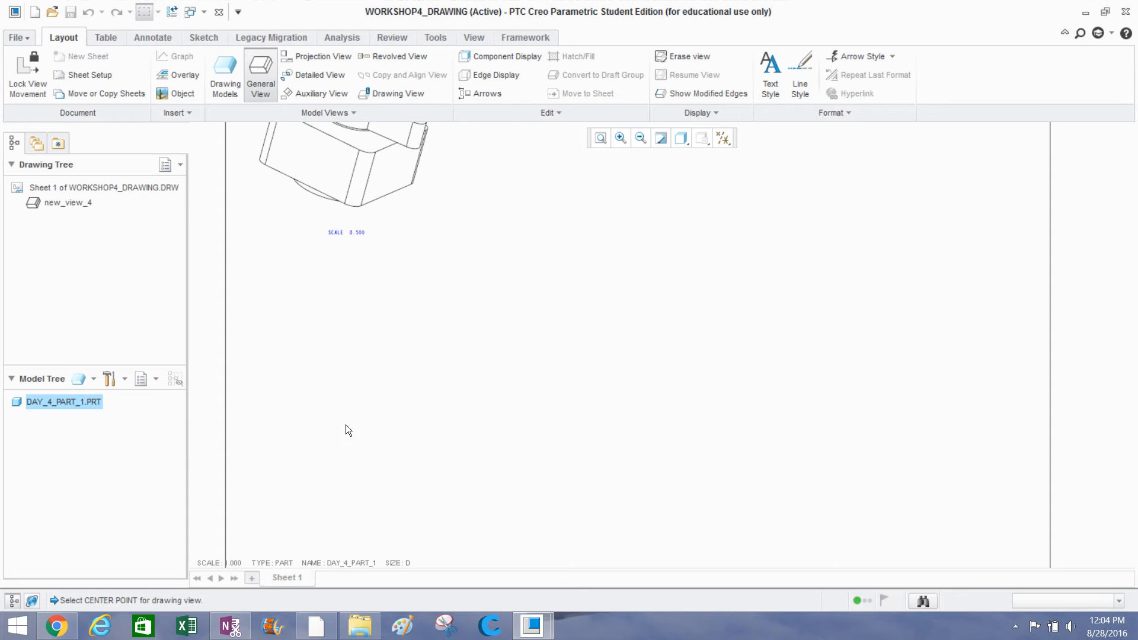
left_click(416, 383)
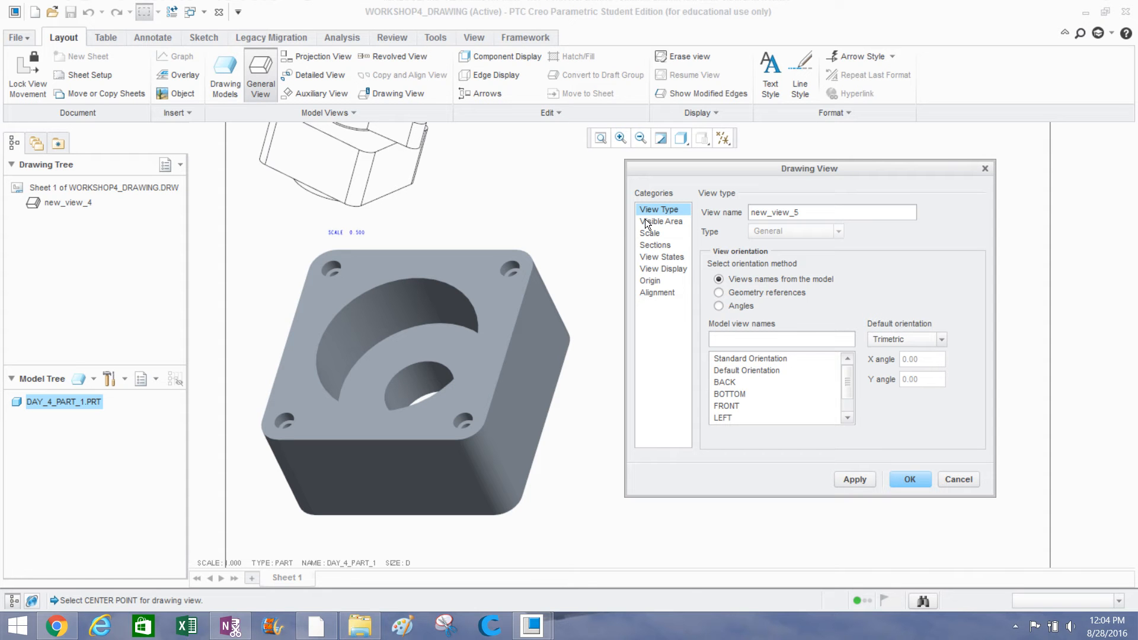
left_click(647, 256)
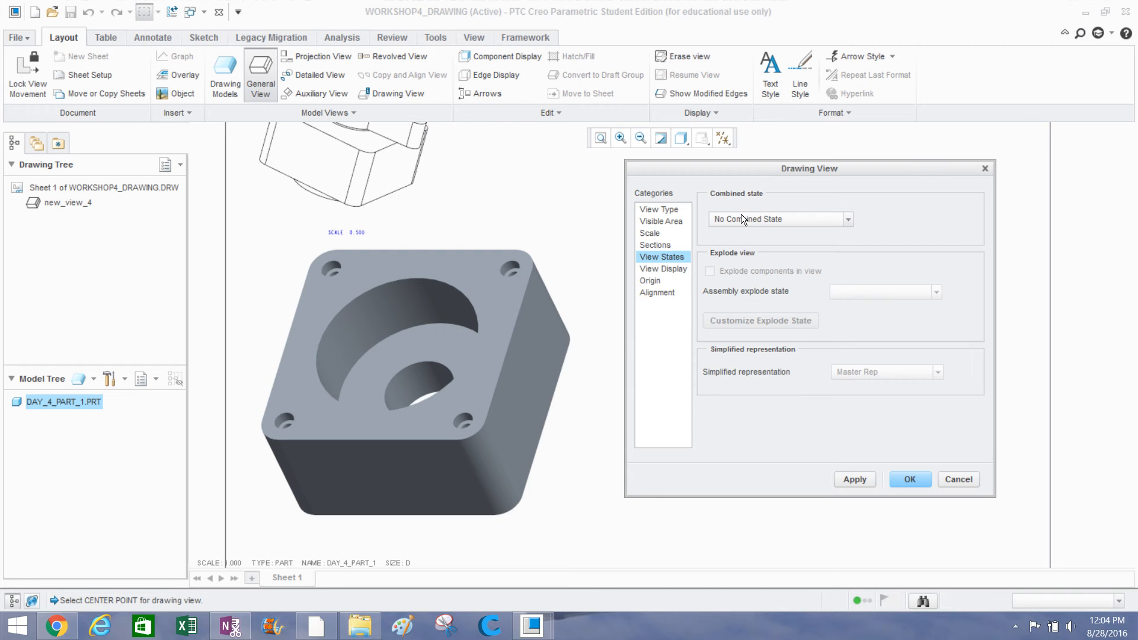
Set the new general view's display style to No Hidden and apply it.
left_click(652, 270)
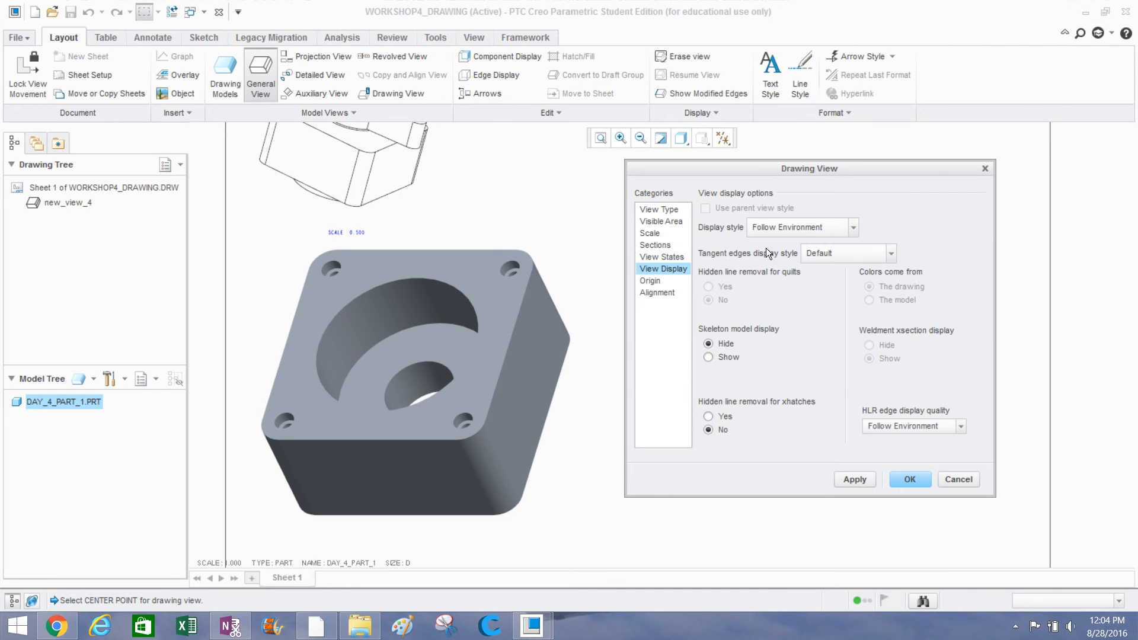
left_click(795, 229)
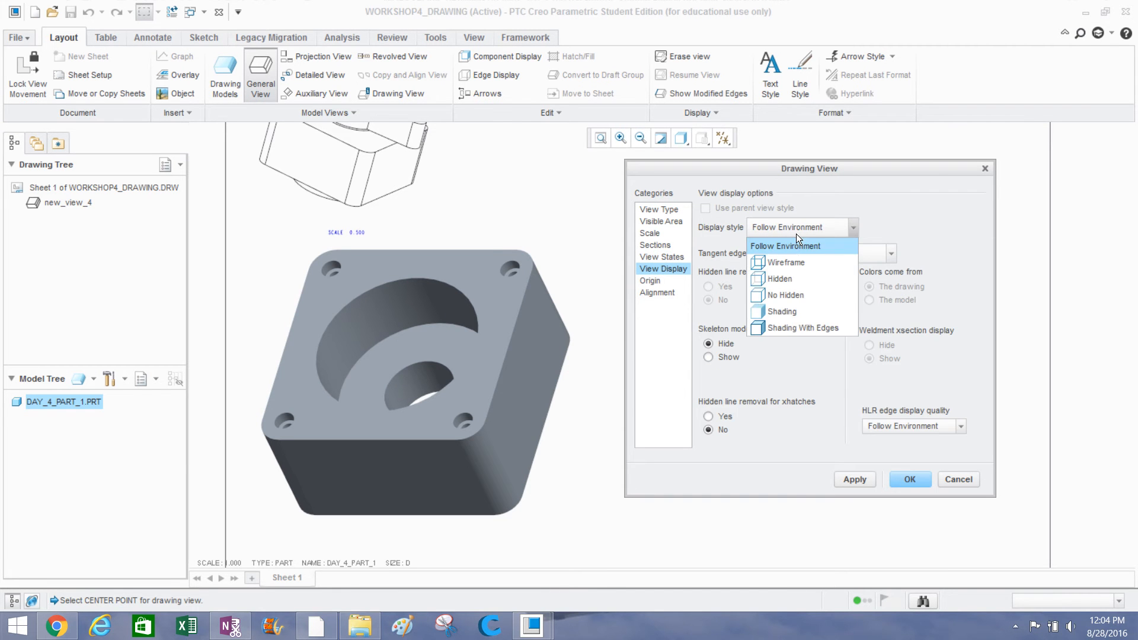
left_click(777, 294)
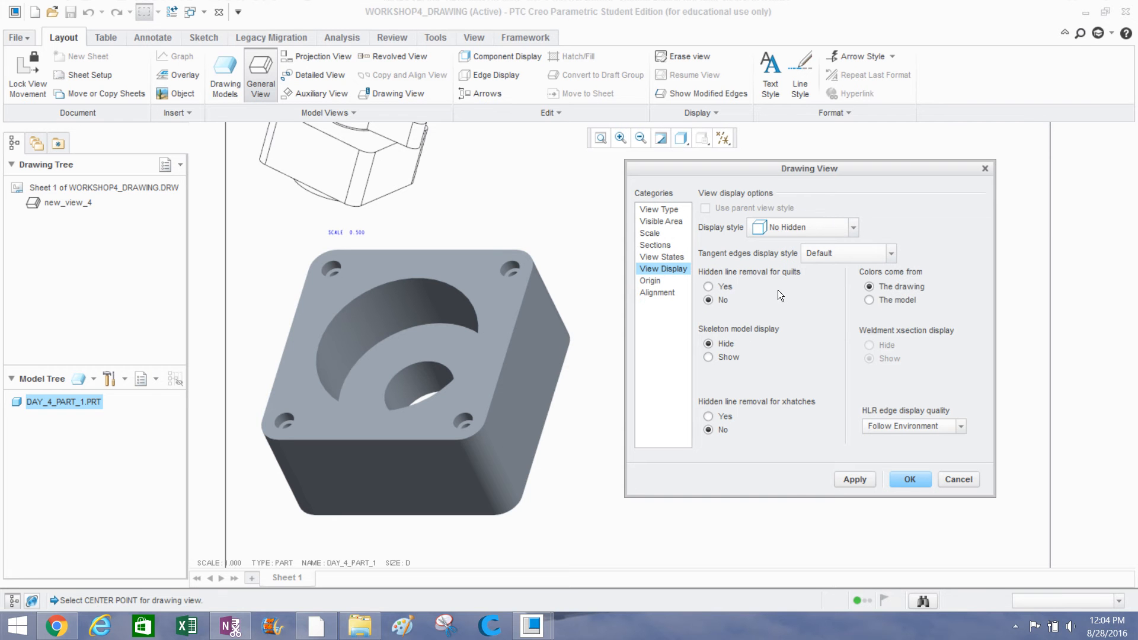
left_click(853, 477)
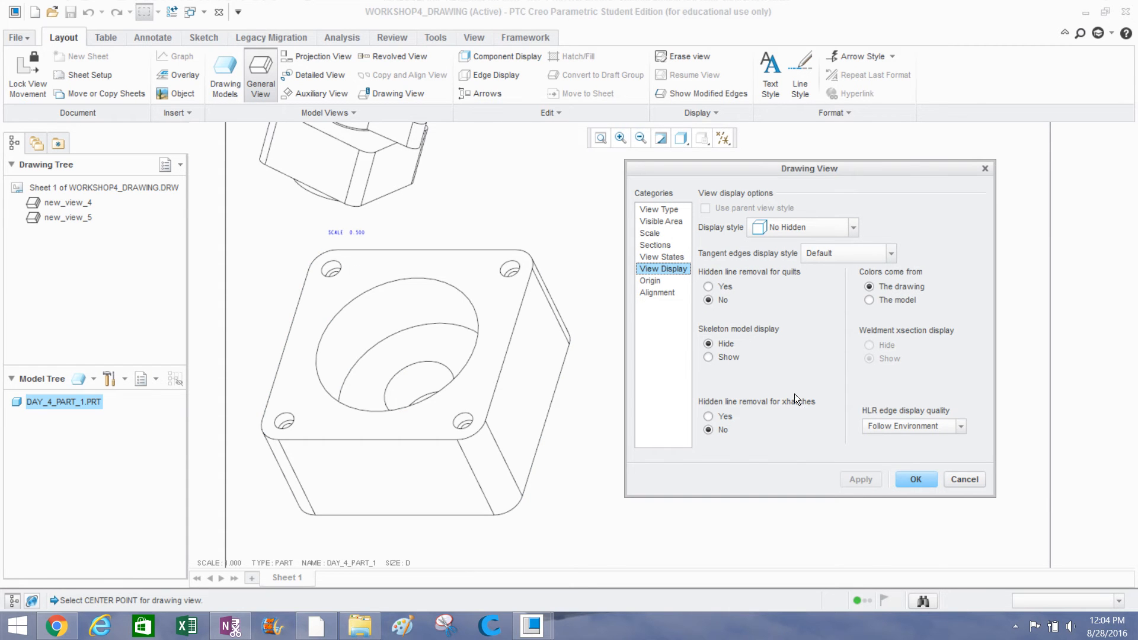
Try the BOTTOM orientation on the new general view, and orient it to the model's TOP view.
left_click(667, 209)
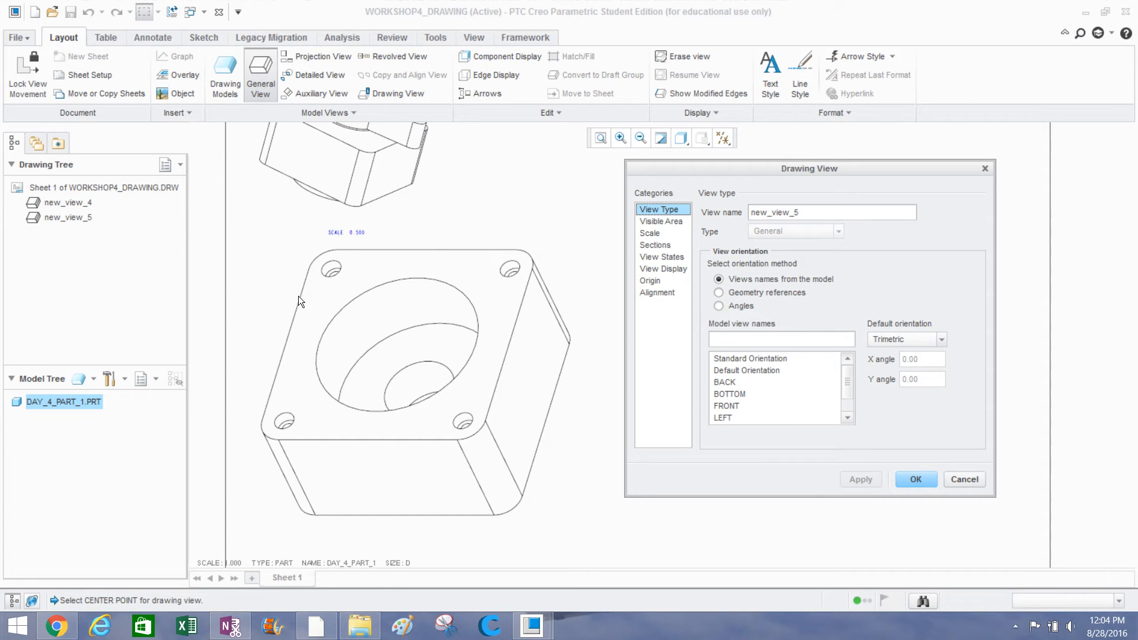
left_click(730, 393)
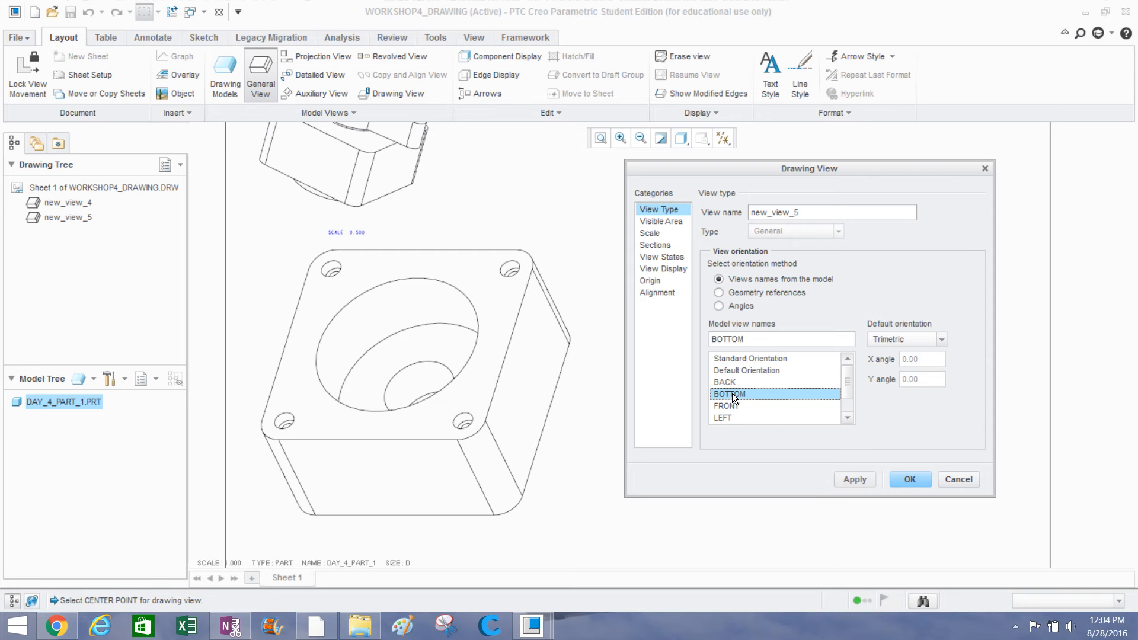
left_click(862, 478)
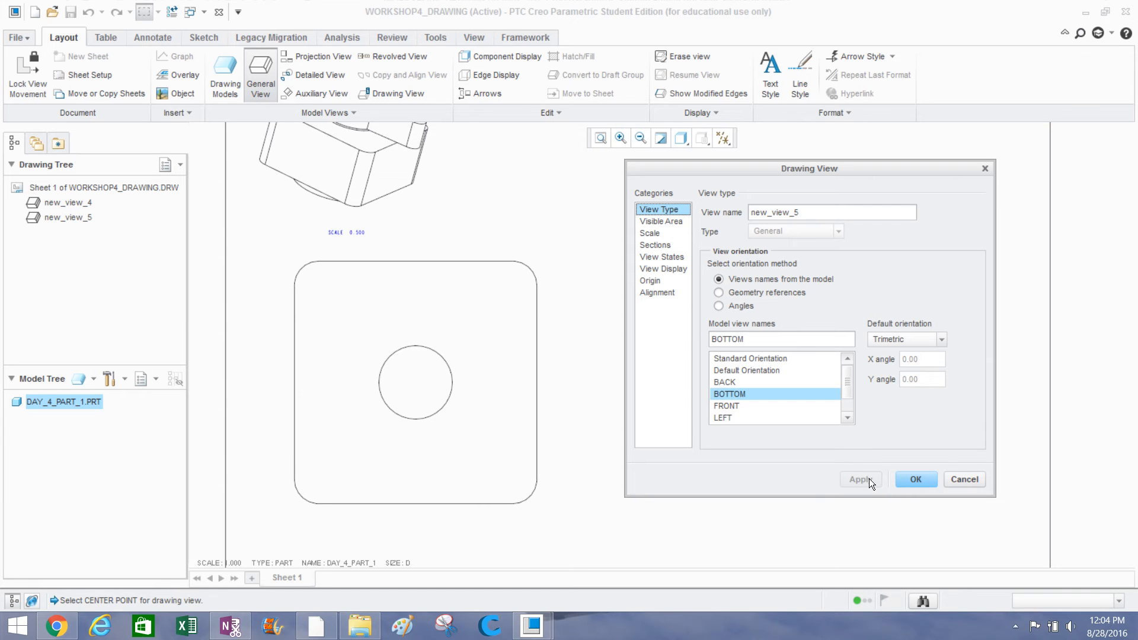
scroll(723, 373, "down", 1)
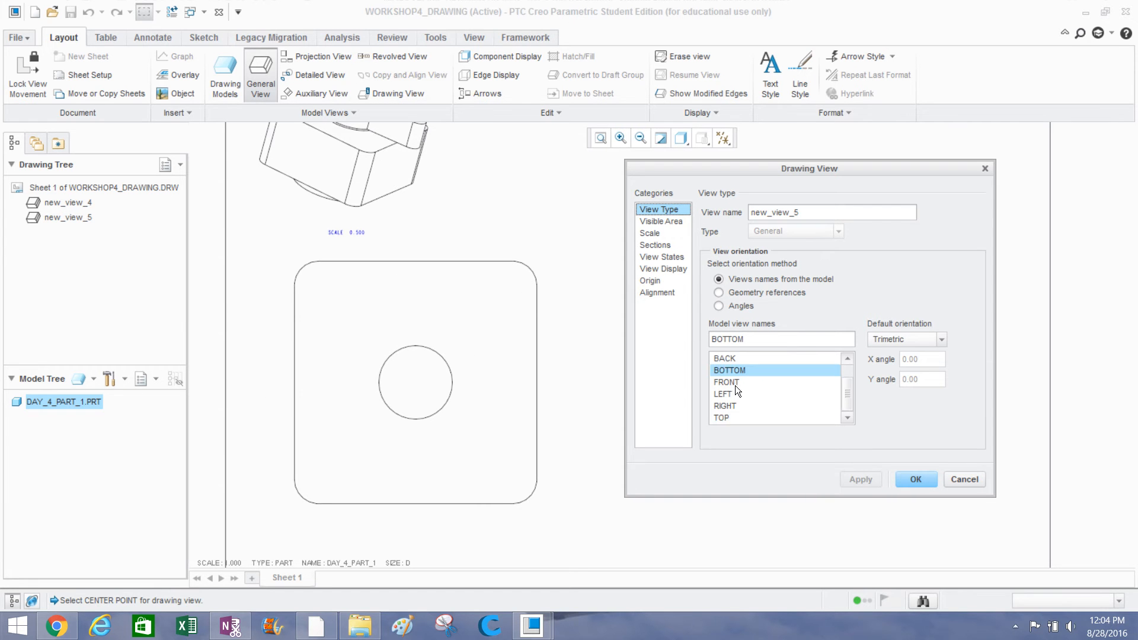
left_click(738, 417)
left_click(865, 480)
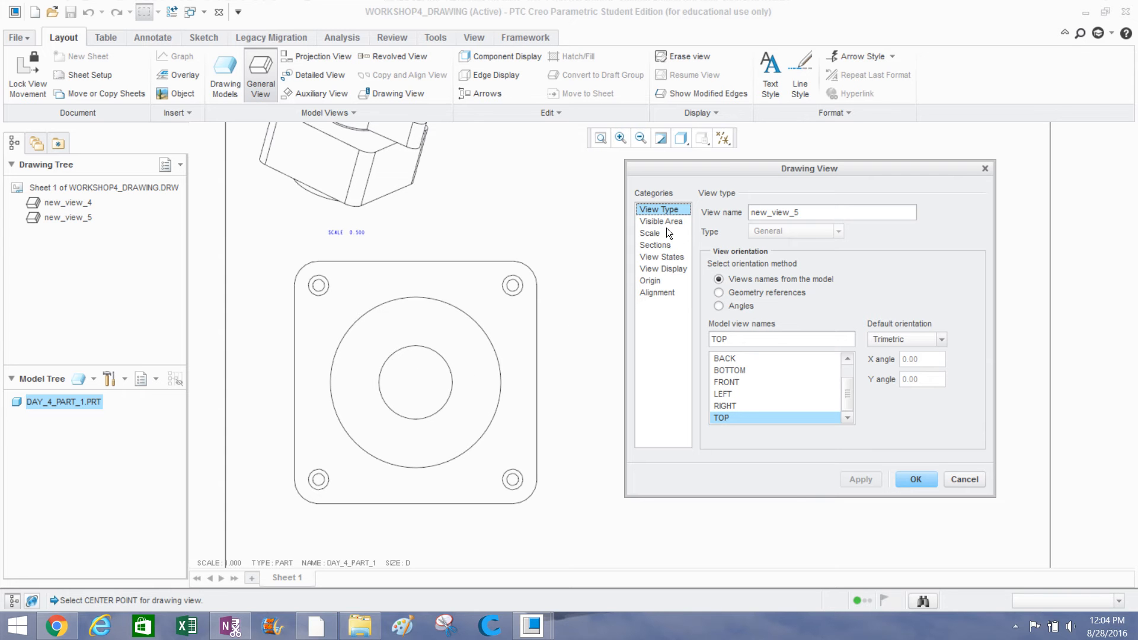
Give the top-oriented view a custom scale of 0.5 and finish defining the view.
left_click(705, 226)
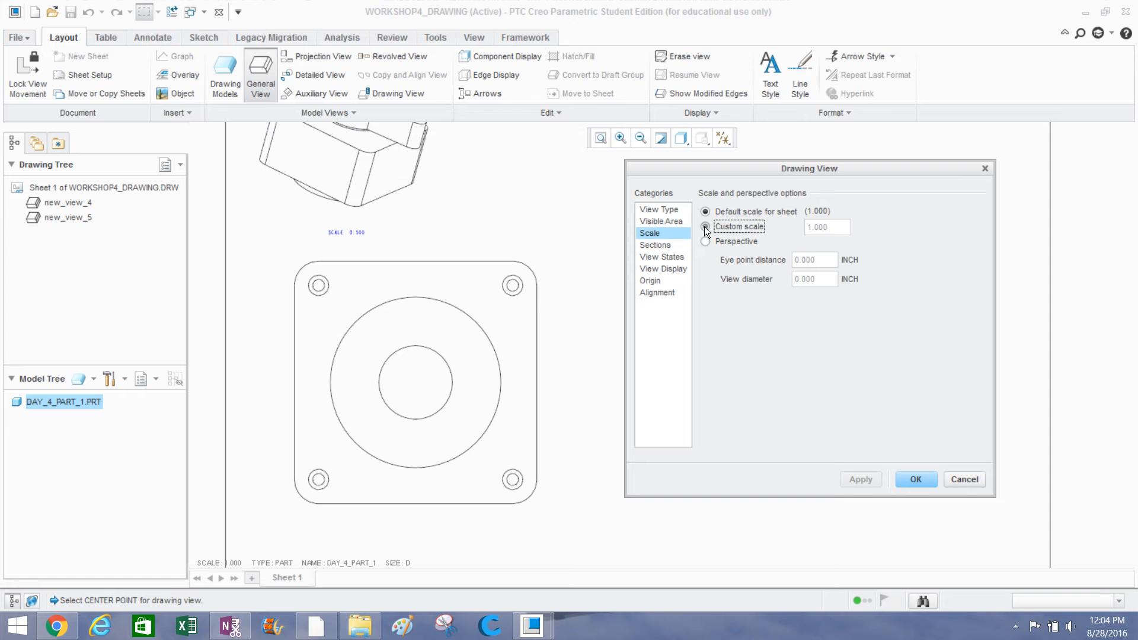
type(".5")
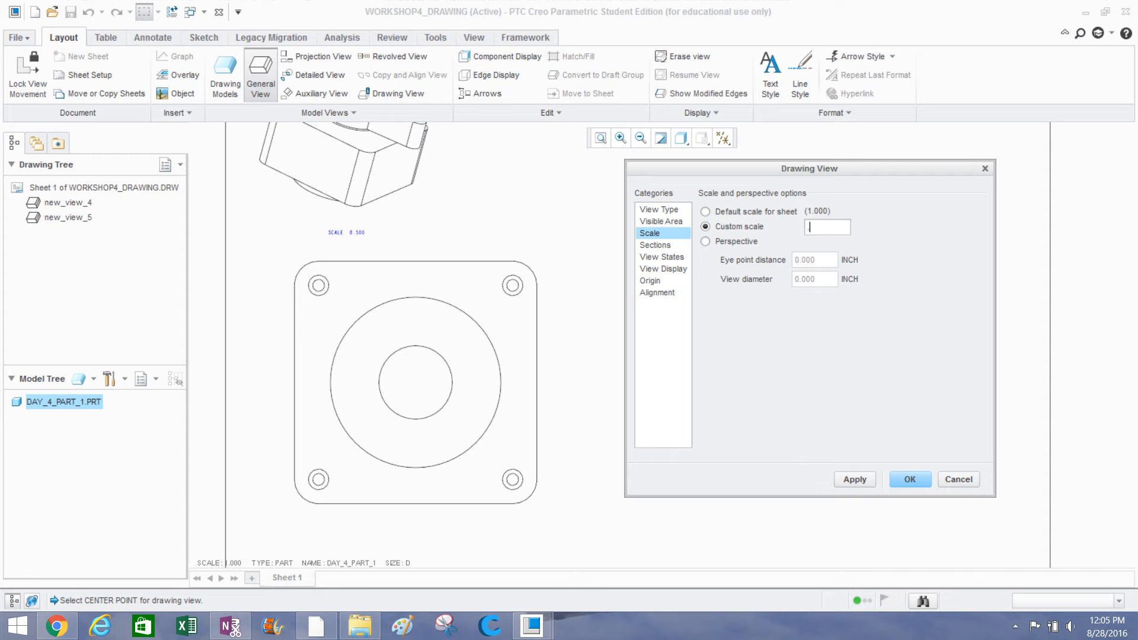
key("Return")
left_click(854, 479)
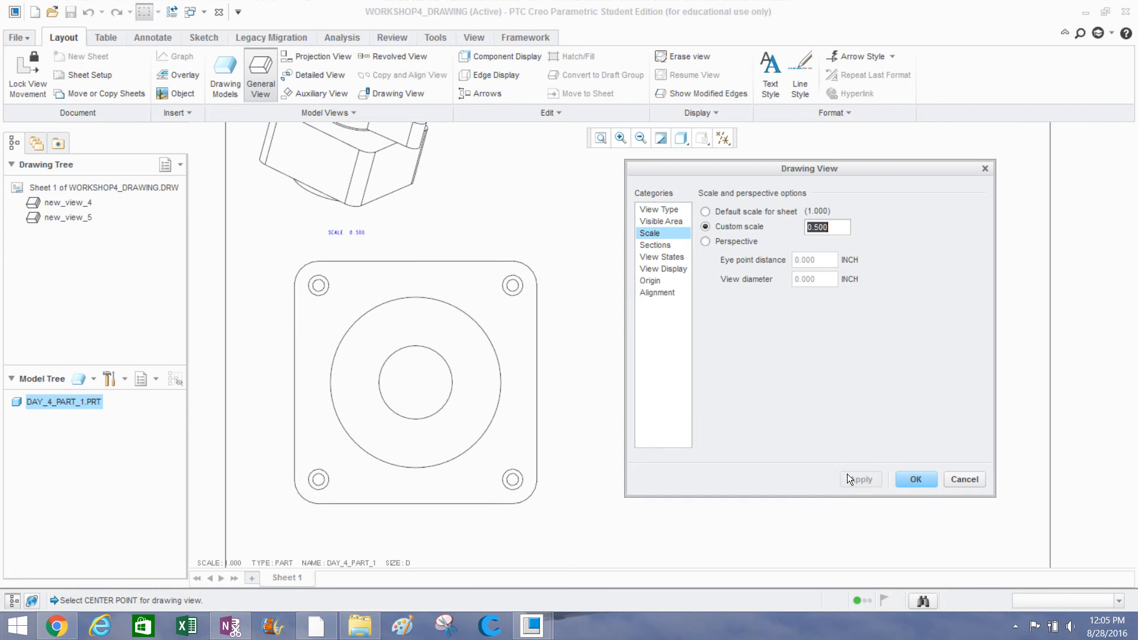
scroll(445, 388, "down", 2)
scroll(444, 388, "up", 3)
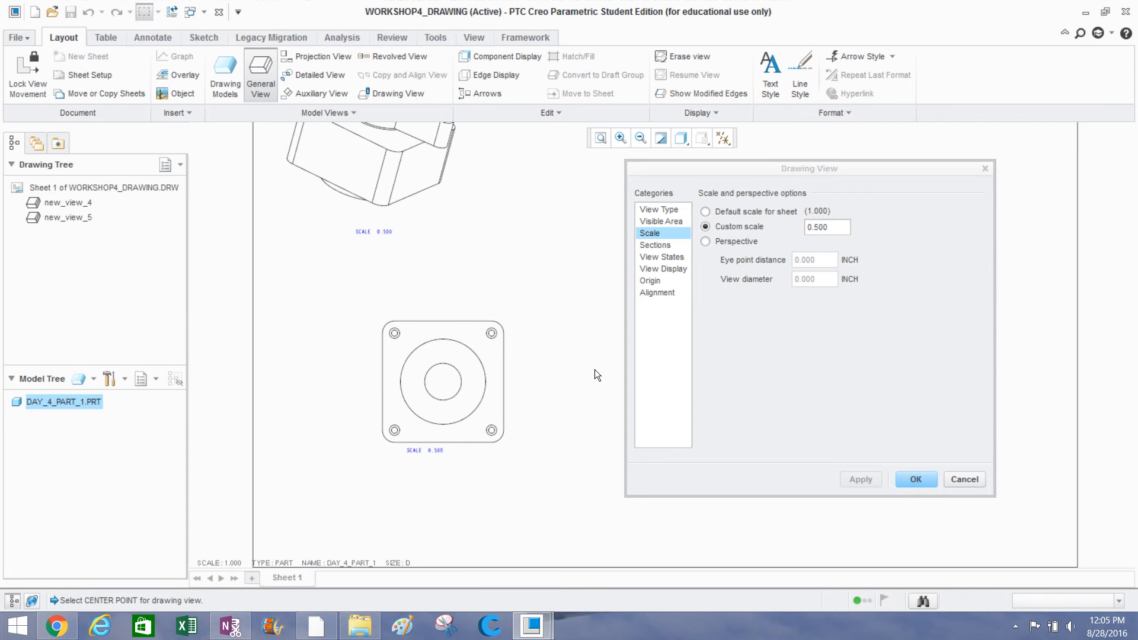
left_click(928, 474)
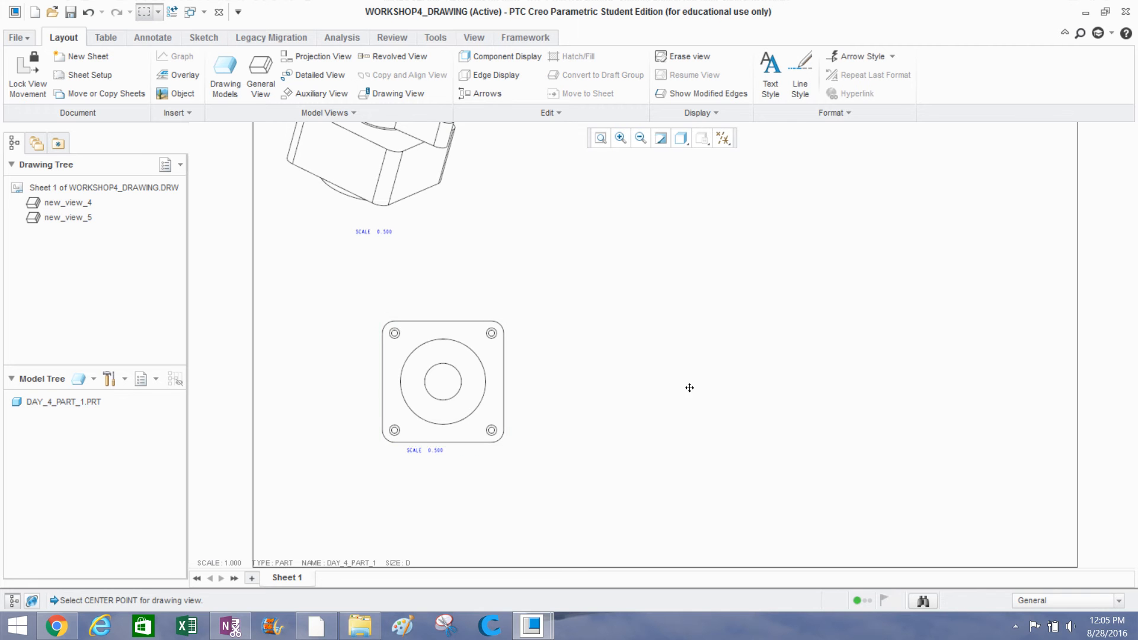
Move the square plate view up near the sheet's upper edge, to the right of the pictorial view.
left_click(510, 398)
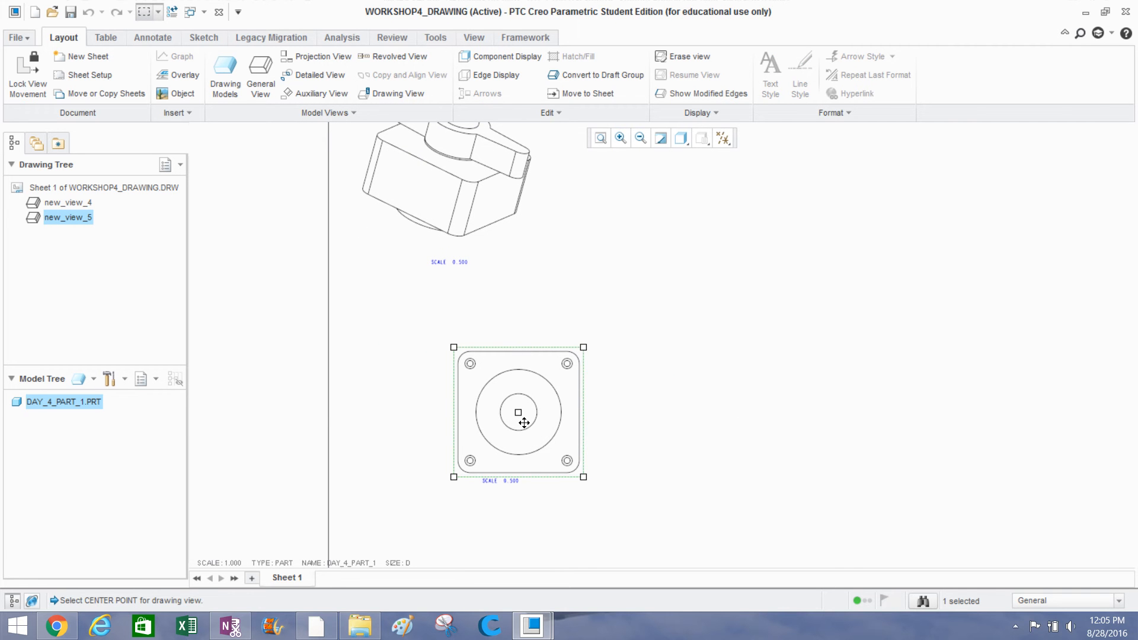
left_click_drag(524, 423, 499, 426)
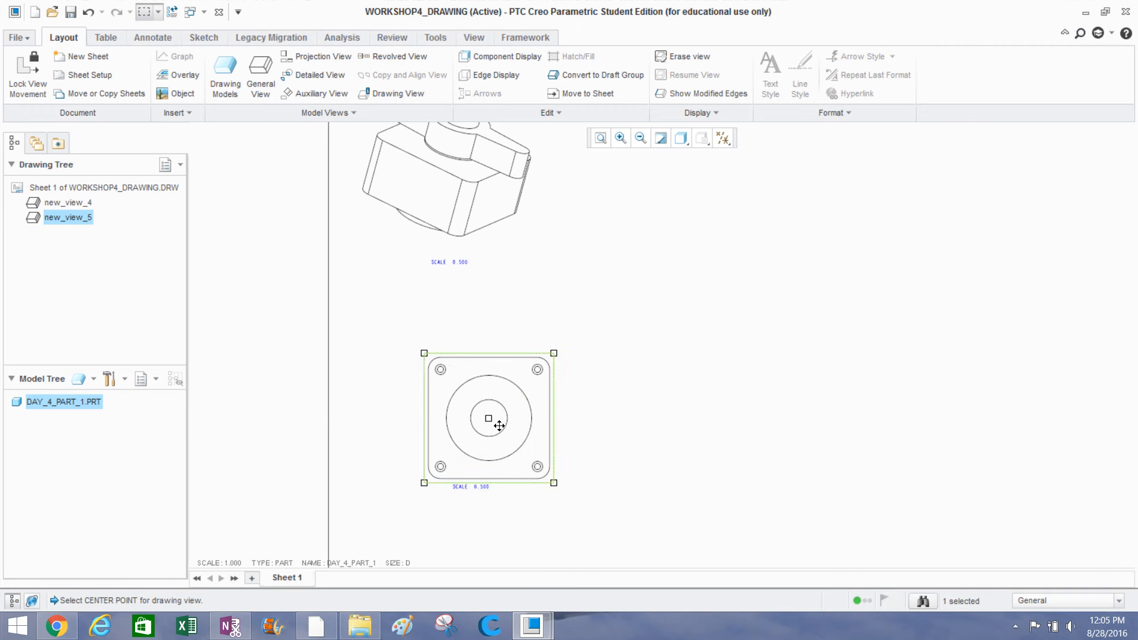
left_click(617, 435)
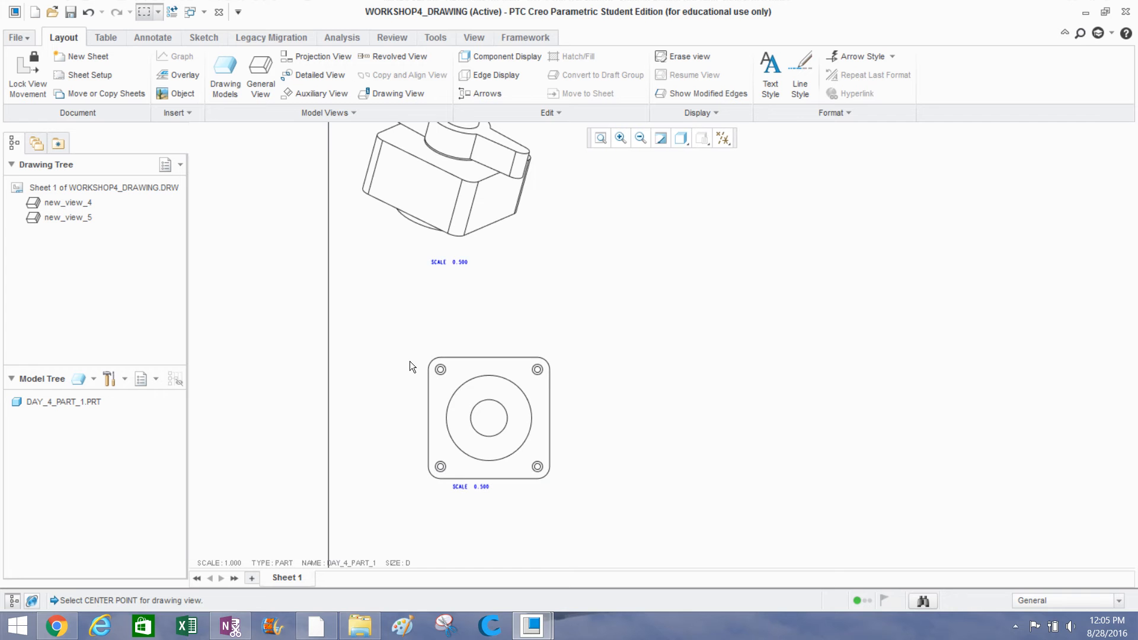
mouse_move(410, 361)
middle_mouse_down()
mouse_move(425, 330)
mouse_move(394, 286)
middle_mouse_up()
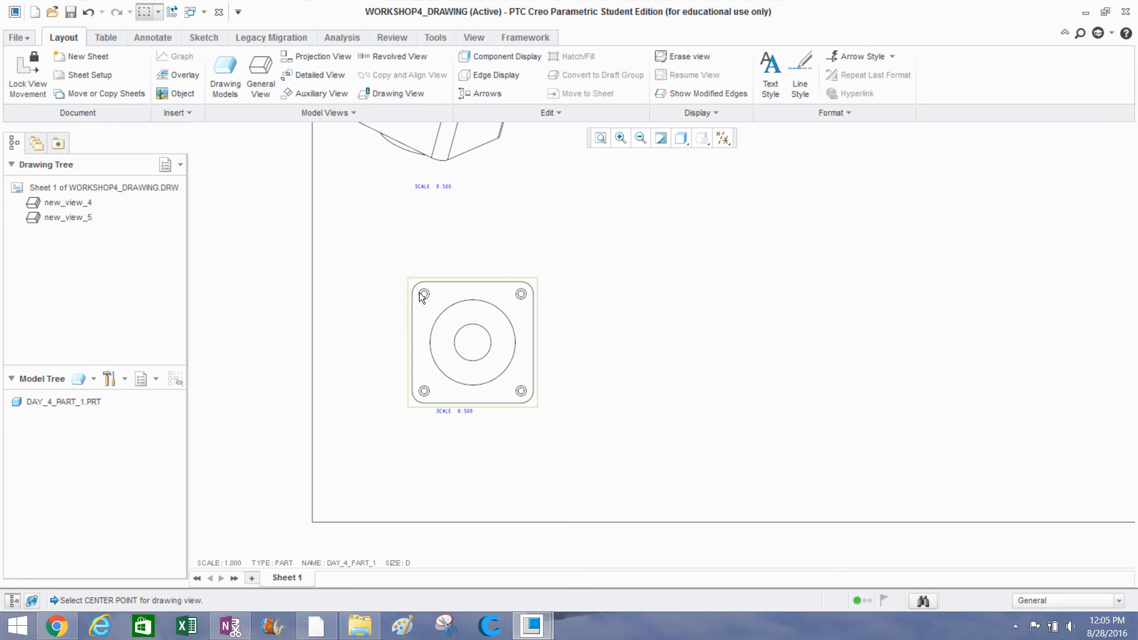
left_click(468, 345)
left_click_drag(465, 338, 727, 244)
middle_click_drag(727, 243, 497, 393)
left_click_drag(509, 386, 545, 245)
left_click(520, 433)
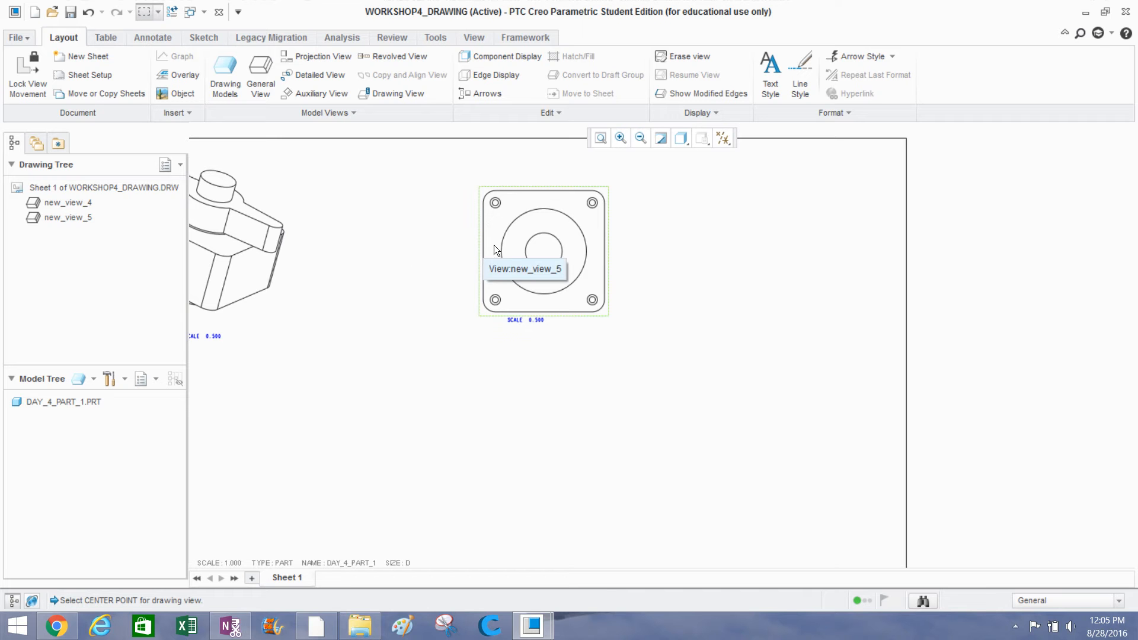
Create a projection view from the square plate view and place it to that view's right.
left_click(537, 247)
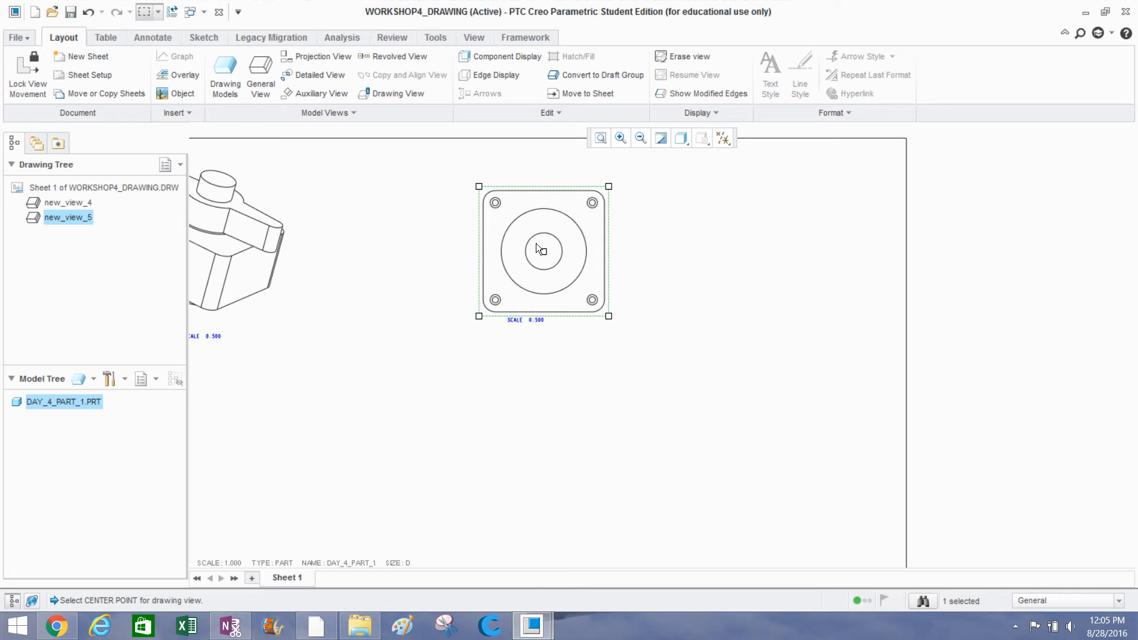
right_click(537, 248)
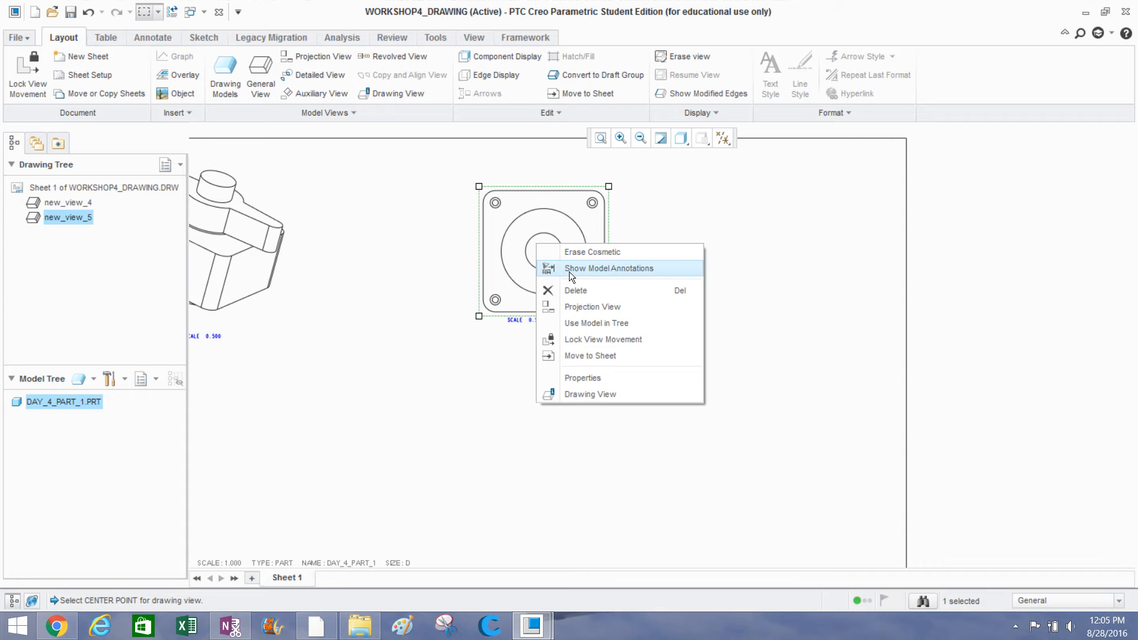
left_click(574, 305)
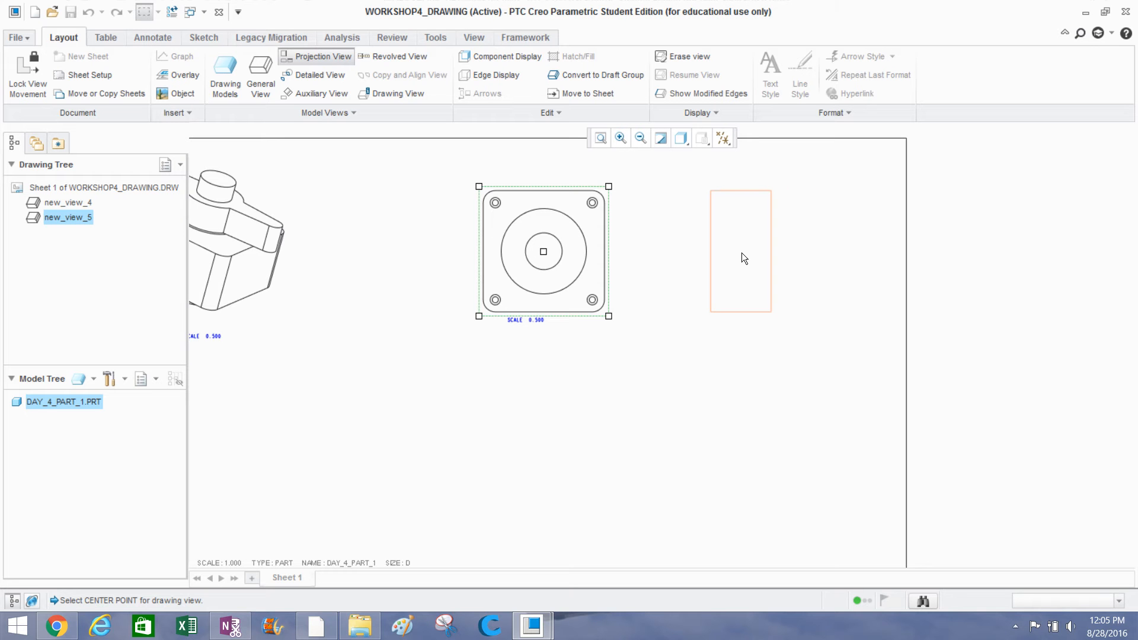
left_click(742, 252)
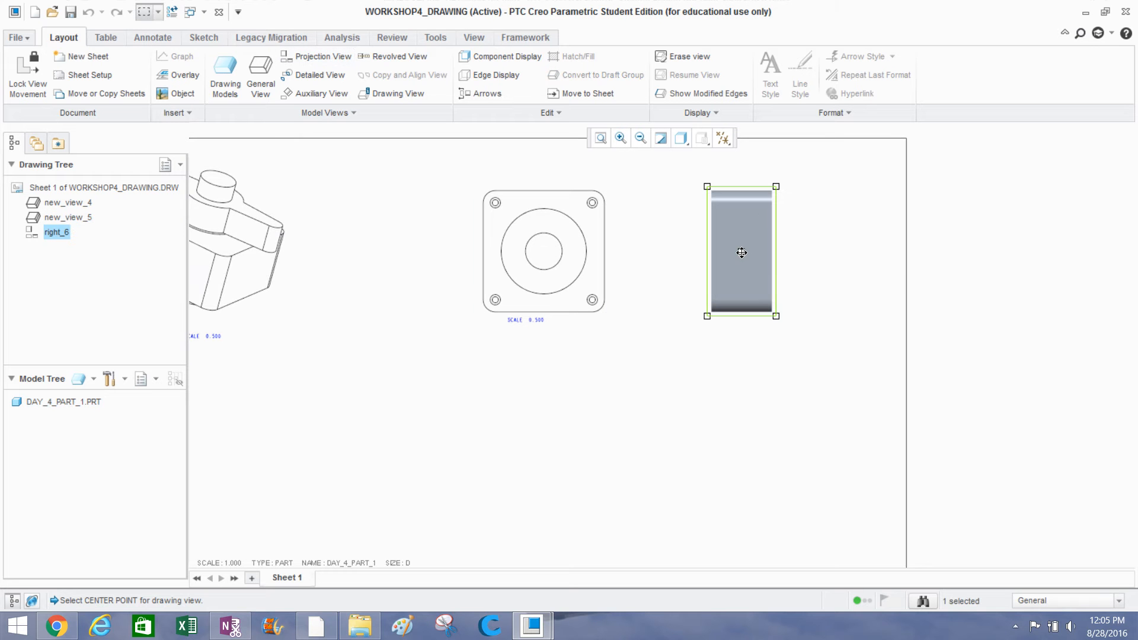
left_click(674, 261)
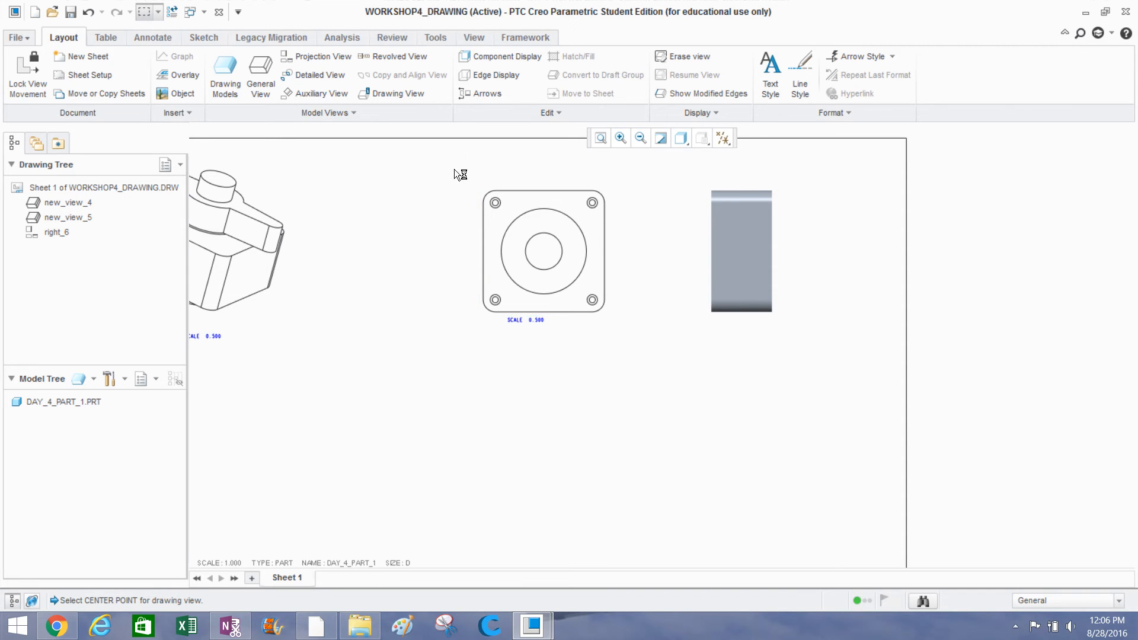
Change the projected side view's display style to No Hidden in its view properties.
left_click(749, 241)
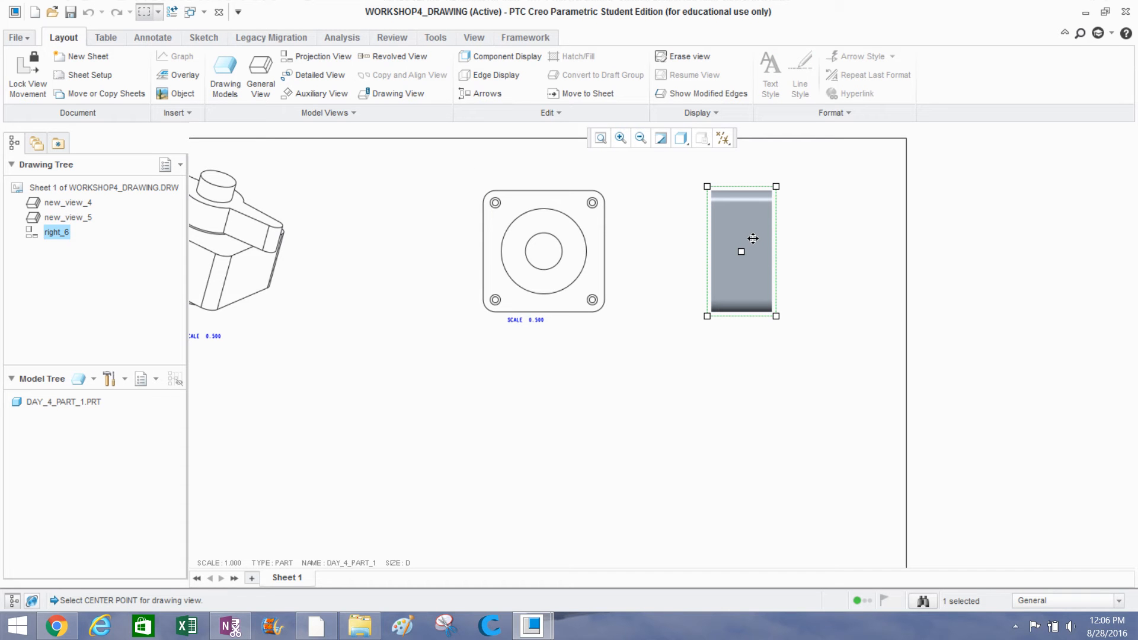
right_click(754, 236)
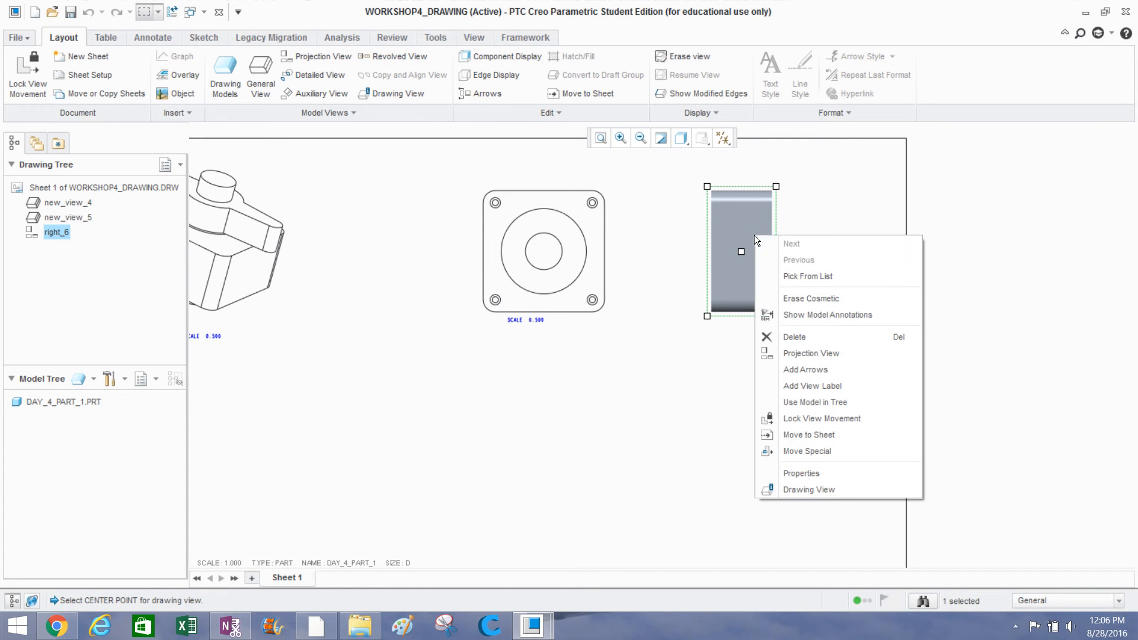
left_click(772, 473)
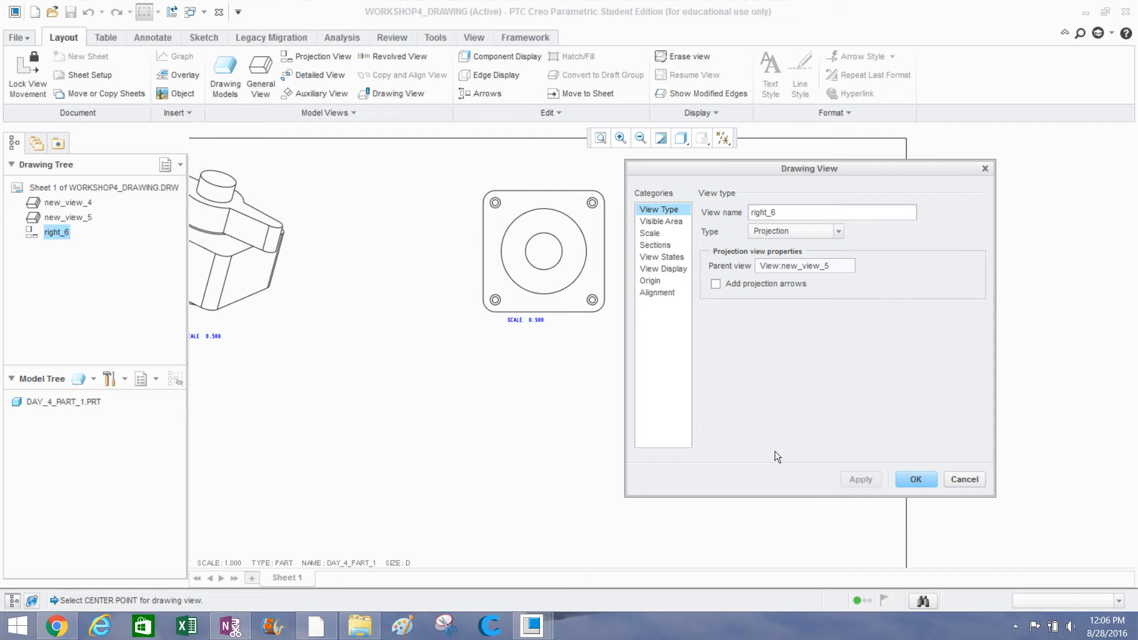
left_click(673, 268)
left_click(799, 230)
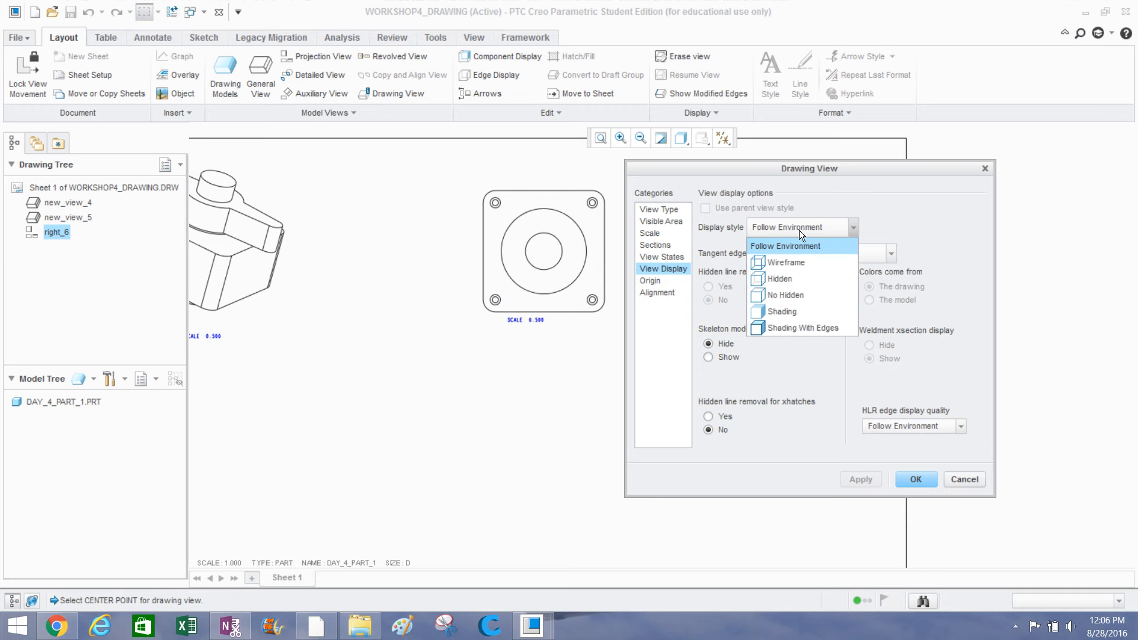
left_click(772, 300)
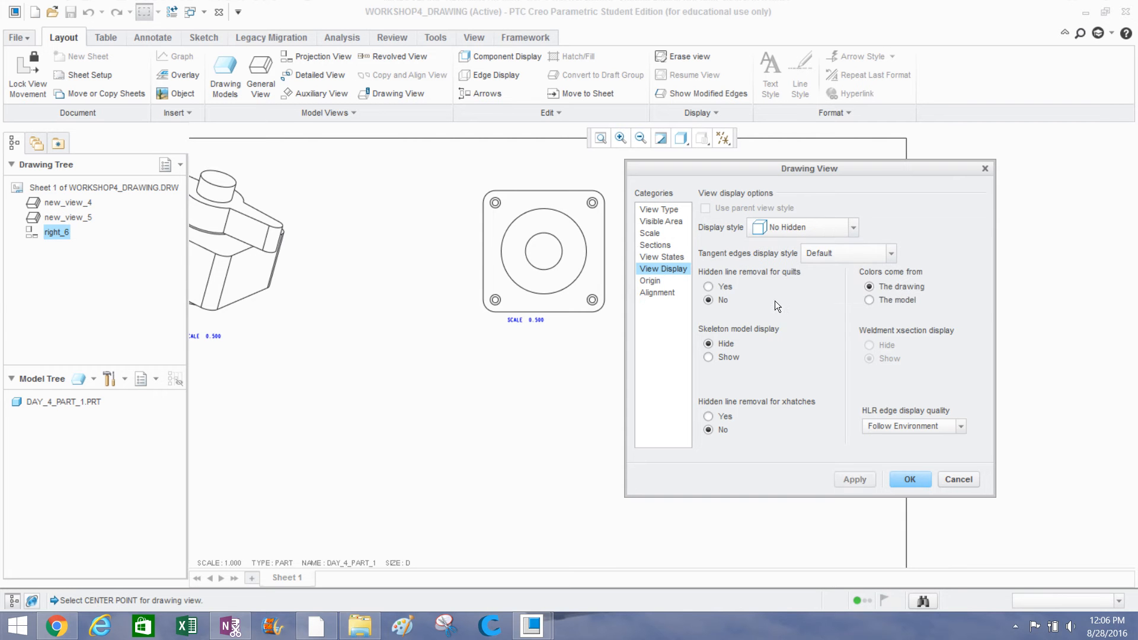
left_click(852, 481)
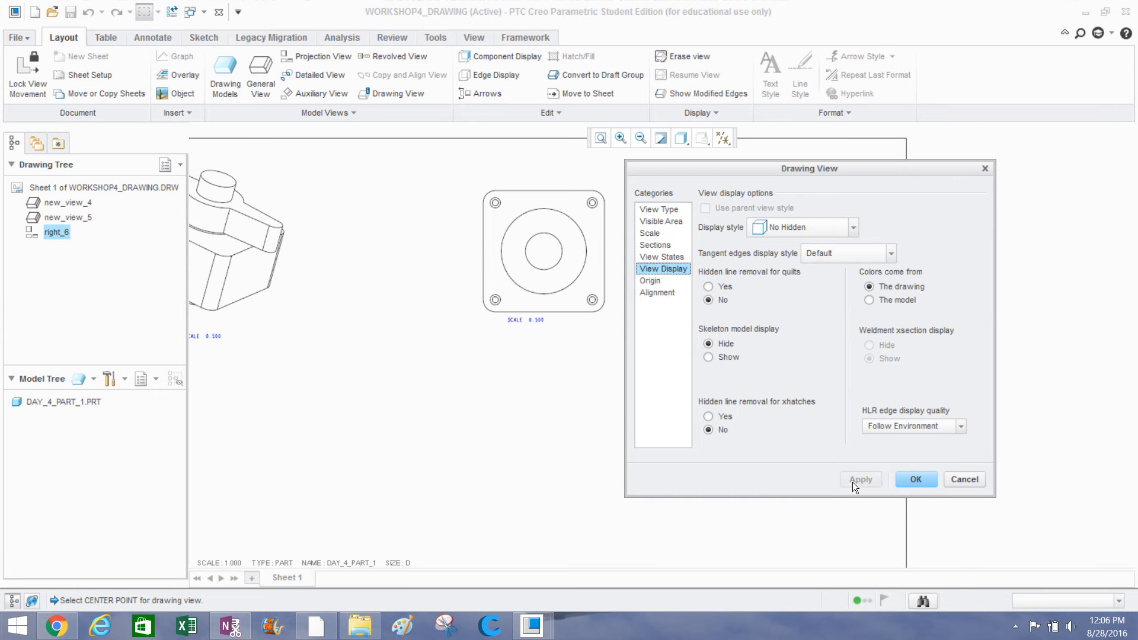
left_click(912, 478)
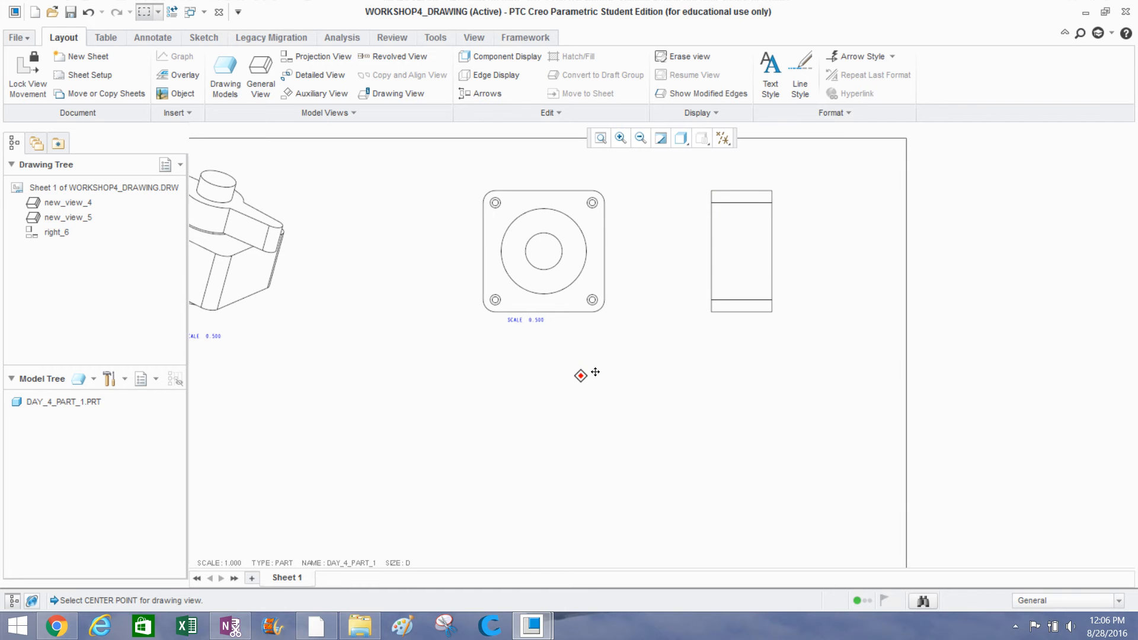
Move the square plate view's scale note to the empty area below and between the two orthographic views.
middle_click_drag(595, 372, 645, 368)
scroll(664, 301, "down", 1)
middle_click_drag(655, 296, 618, 345)
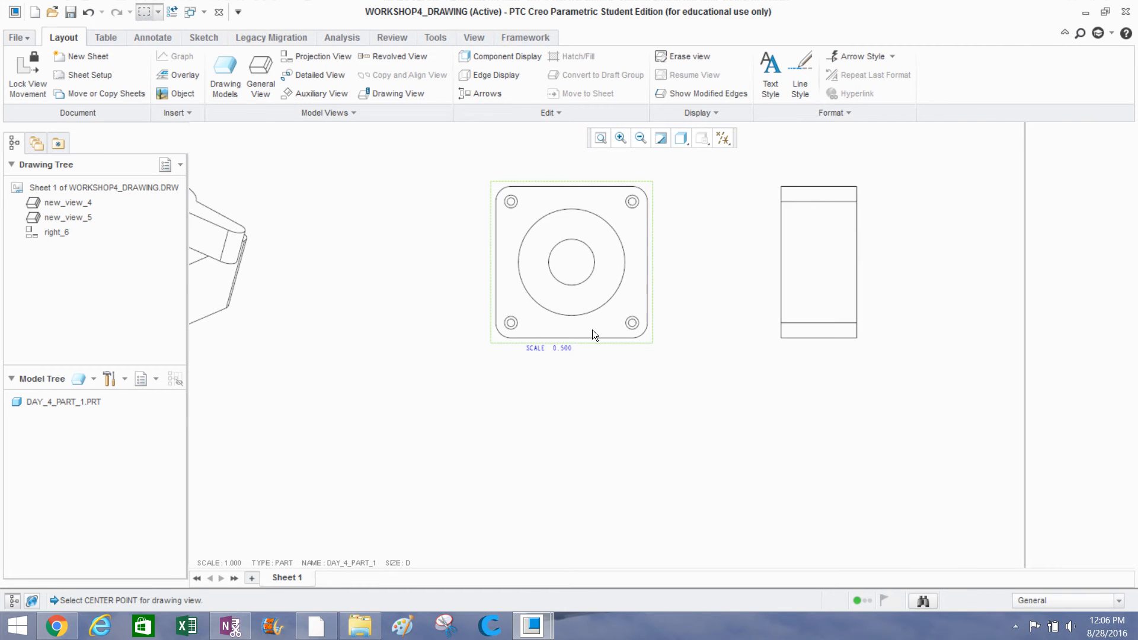
left_click(538, 349)
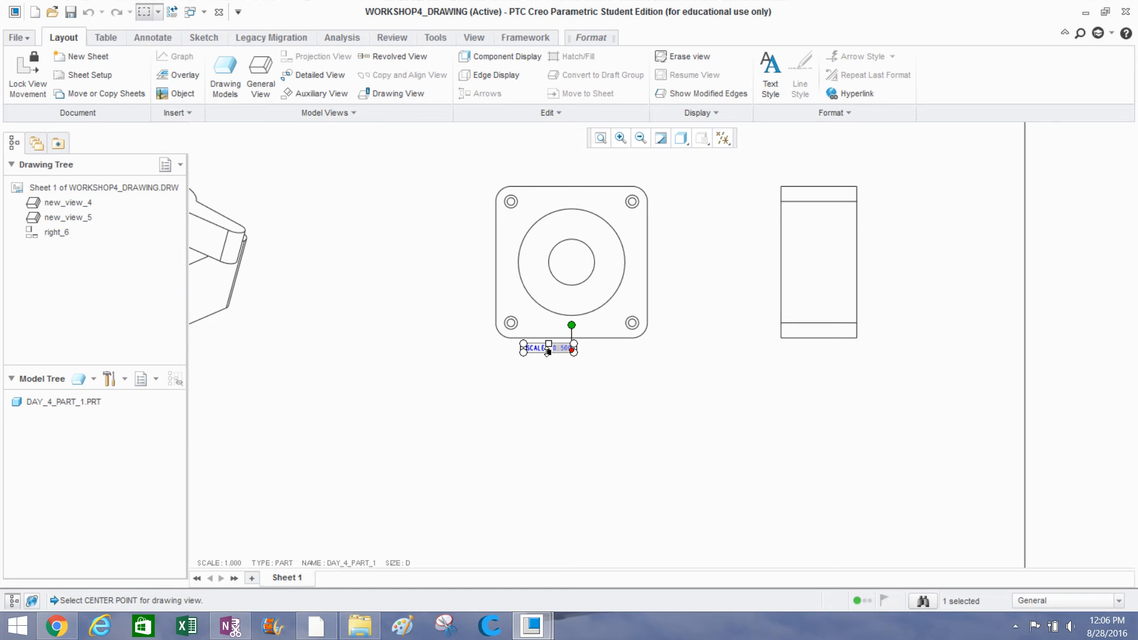
left_click_drag(587, 398, 692, 415)
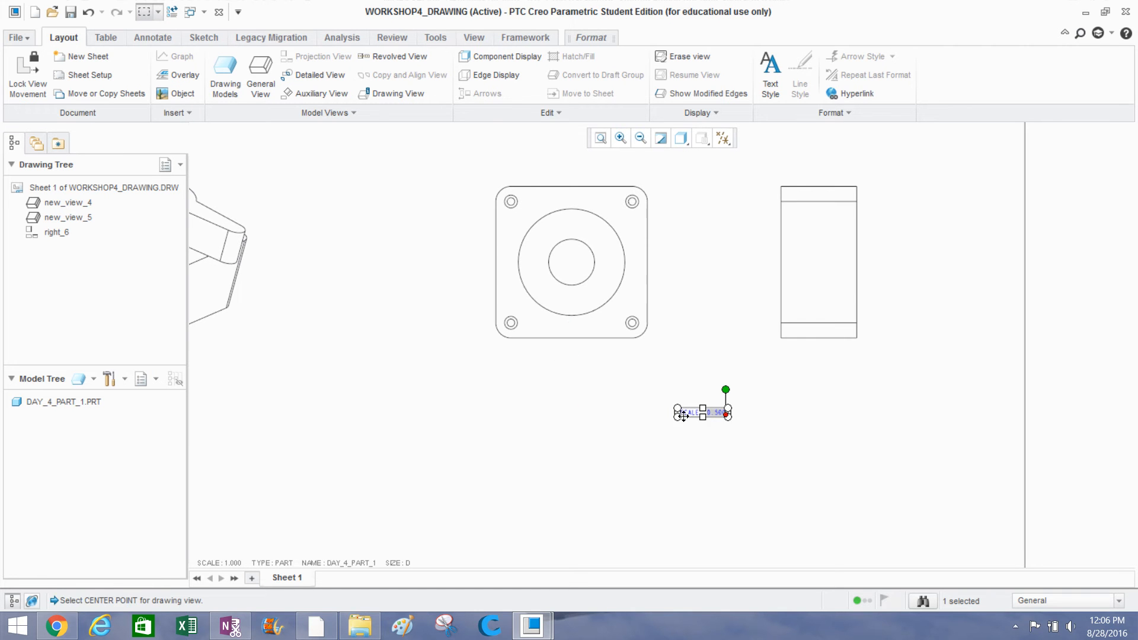
left_click(633, 414)
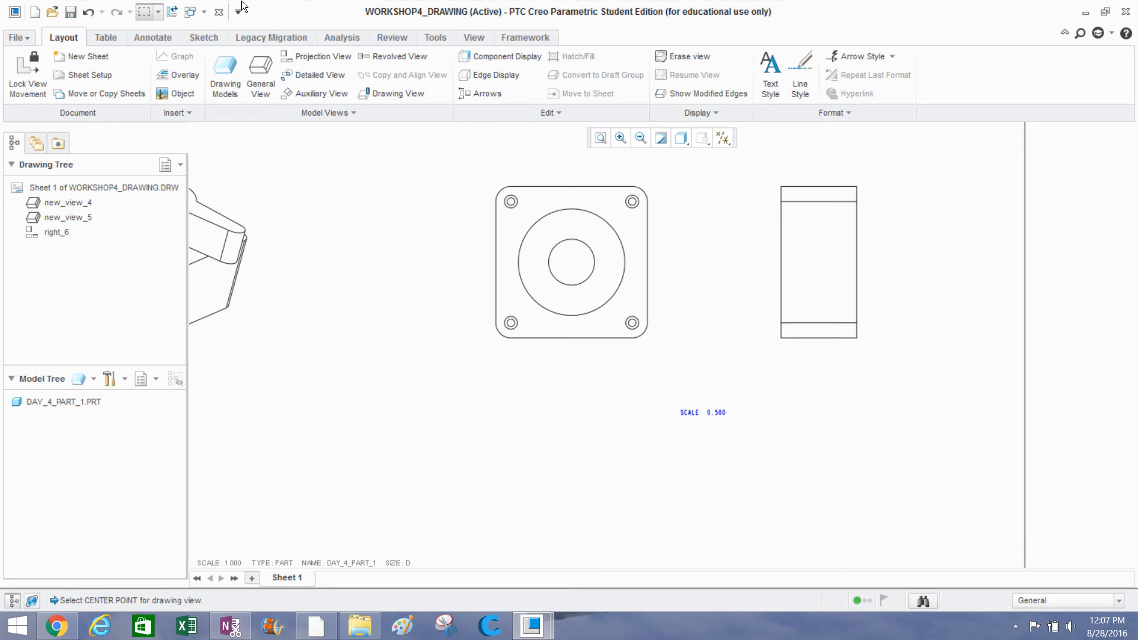
Dimension the square plate view's overall height between its two horizontal outer edges, placing the dimension to the view's left.
left_click(144, 38)
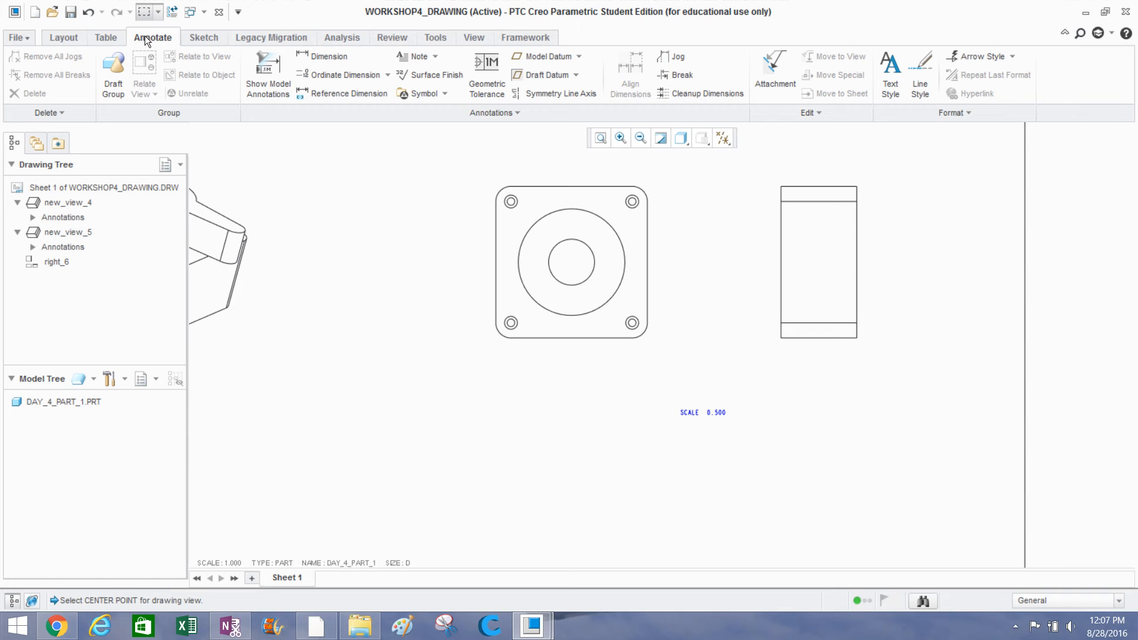
left_click(314, 57)
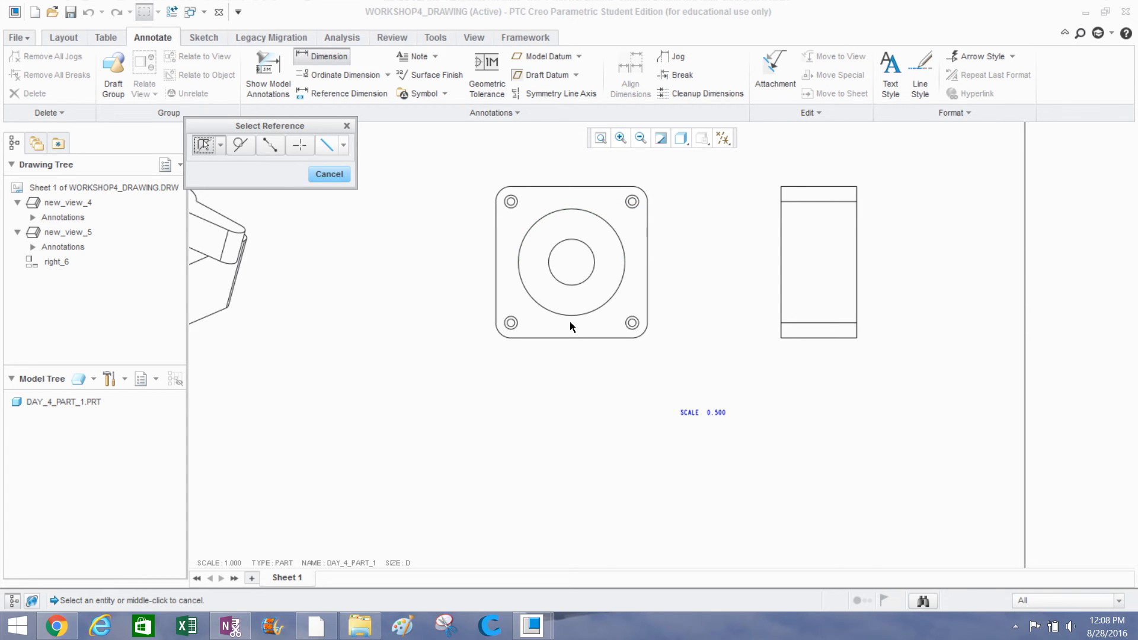
left_click(545, 339)
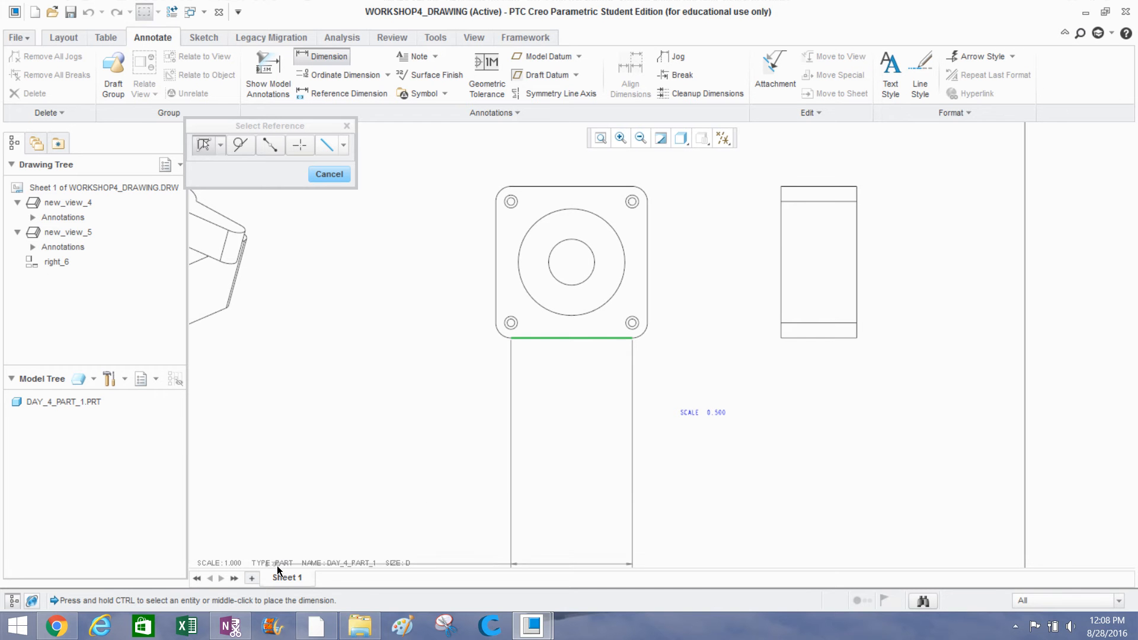
left_click(540, 186, "ctrl")
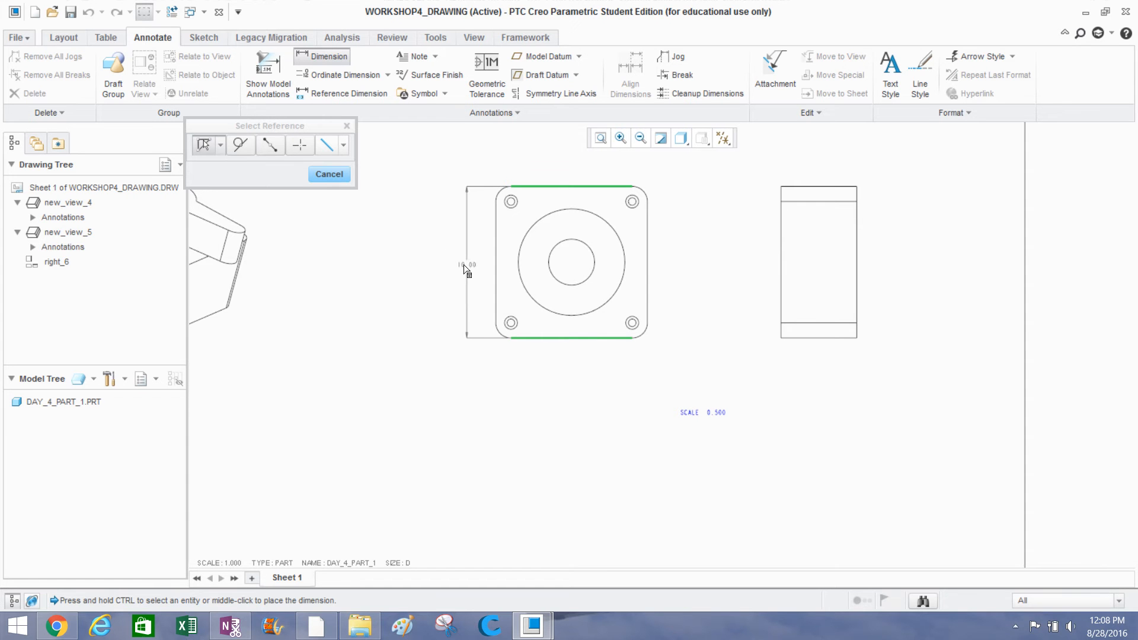
middle_click(457, 261)
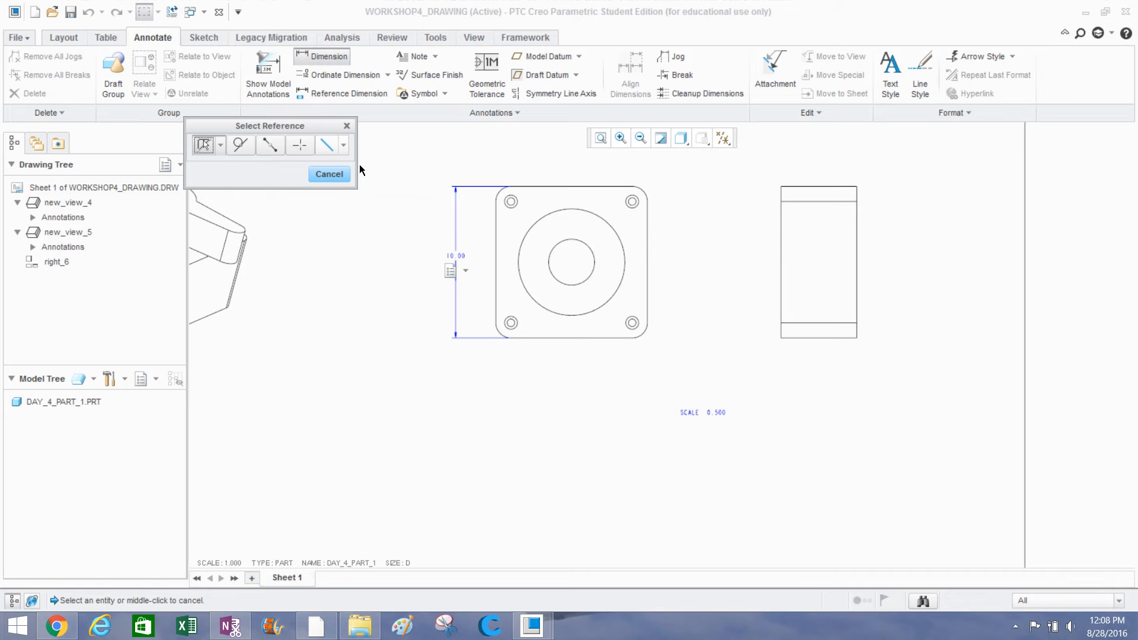
left_click(325, 176)
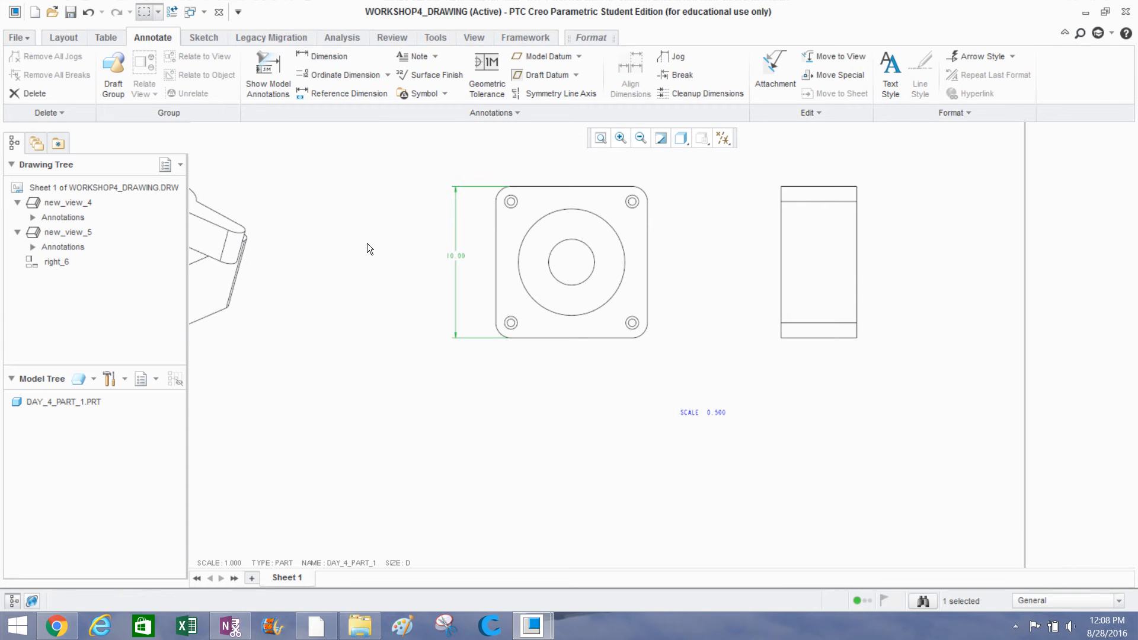
Dimension the square plate view's overall width between its two vertical outer edges, placing the dimension below the view.
scroll(473, 239, "down", 2)
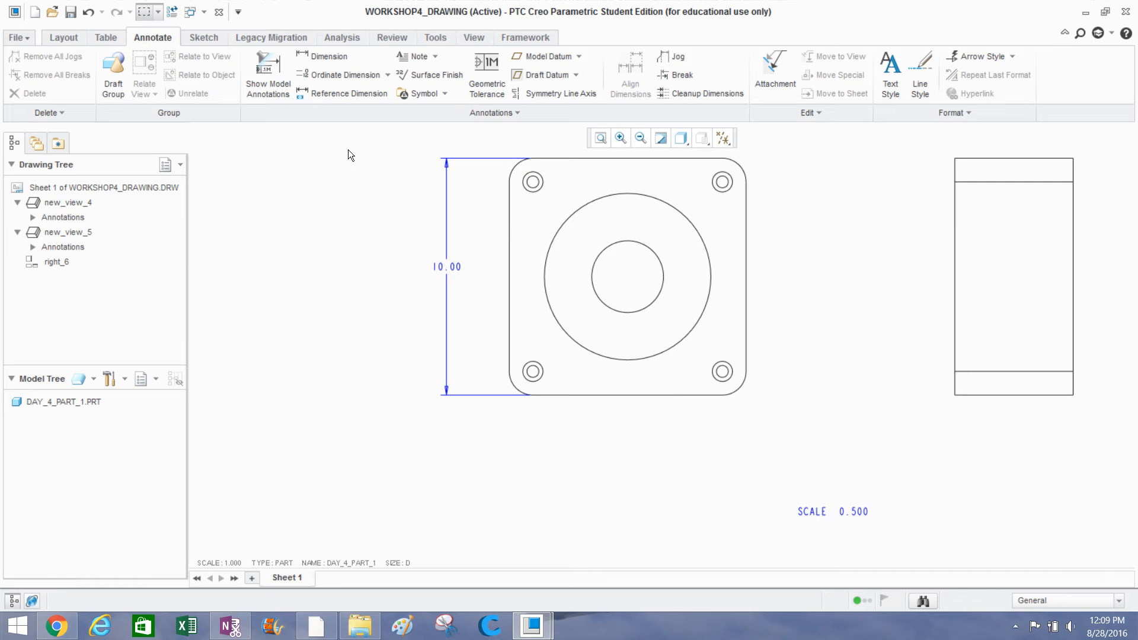
left_click(330, 55)
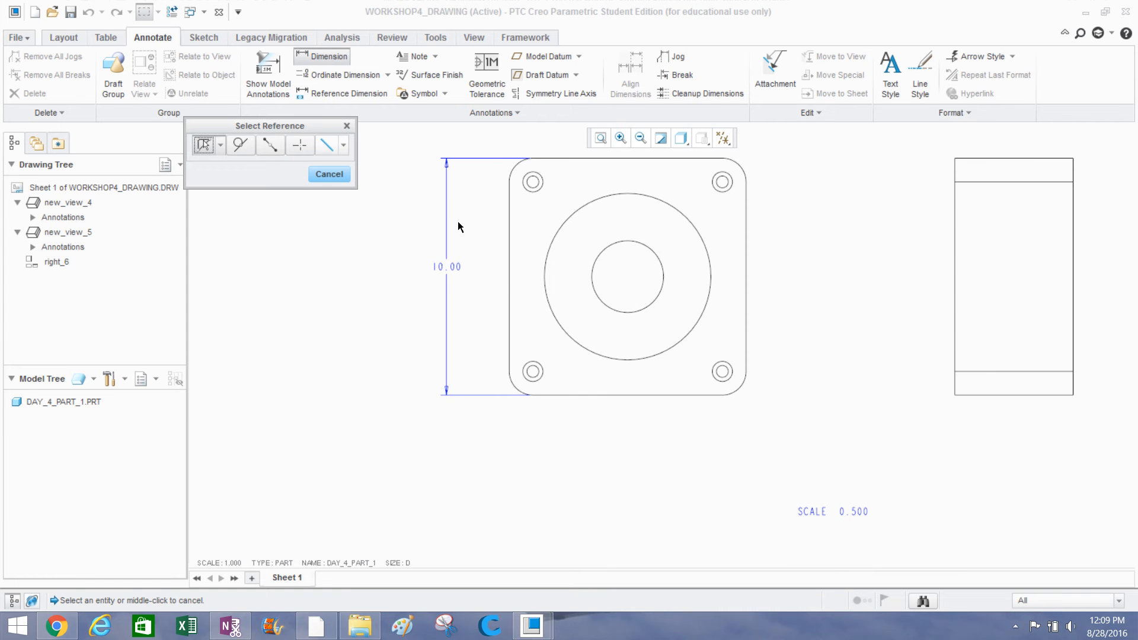
left_click(513, 279)
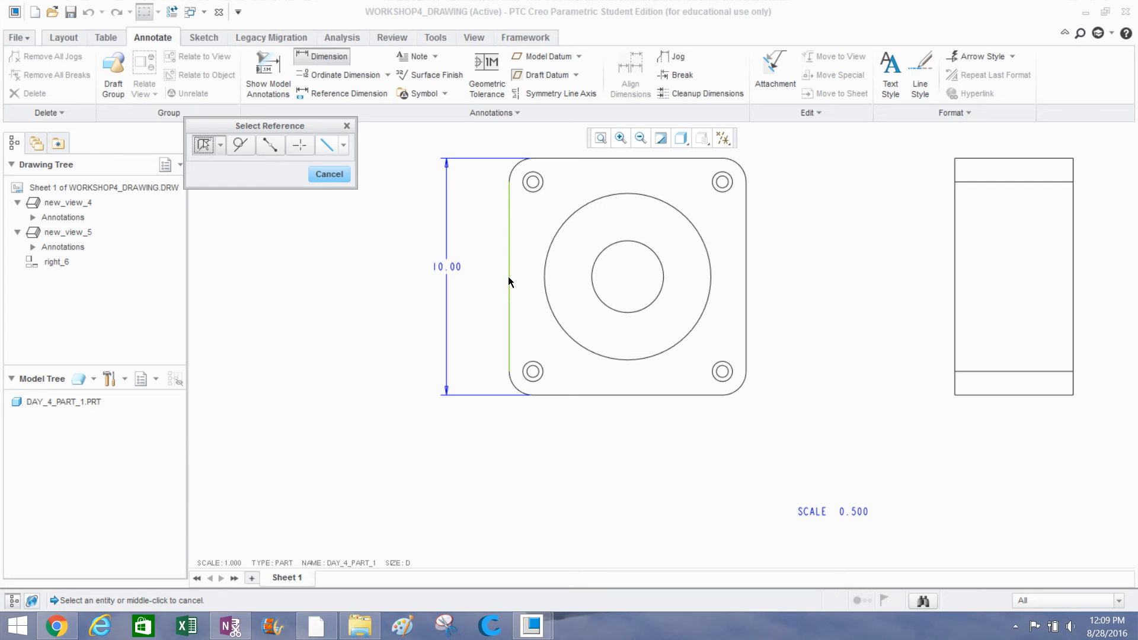
left_click(748, 281, "ctrl")
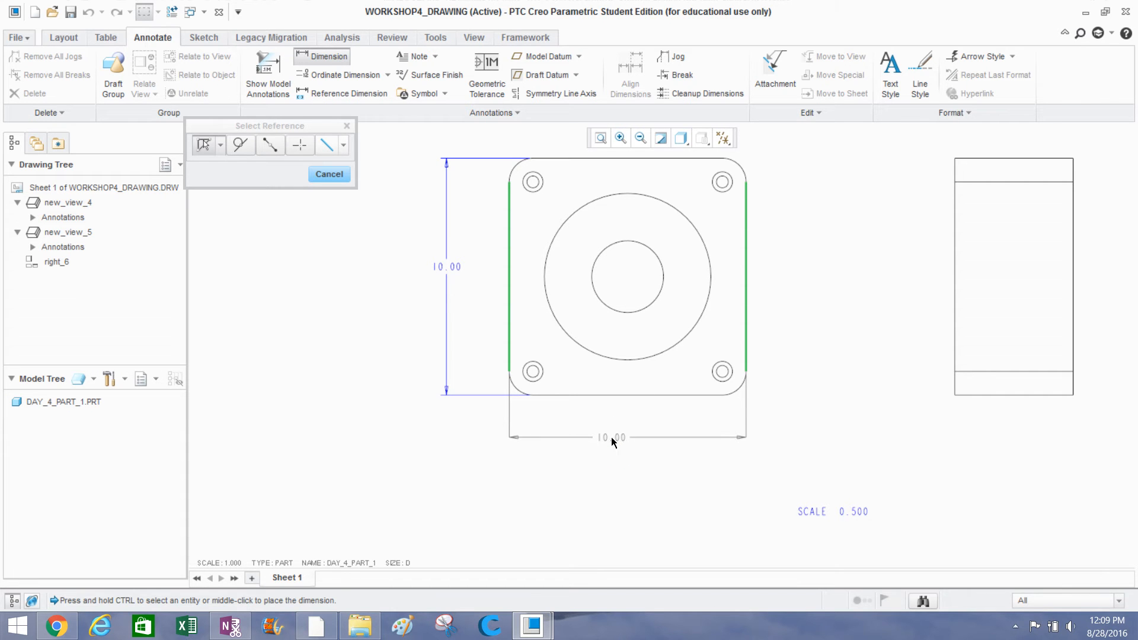
middle_click(610, 438)
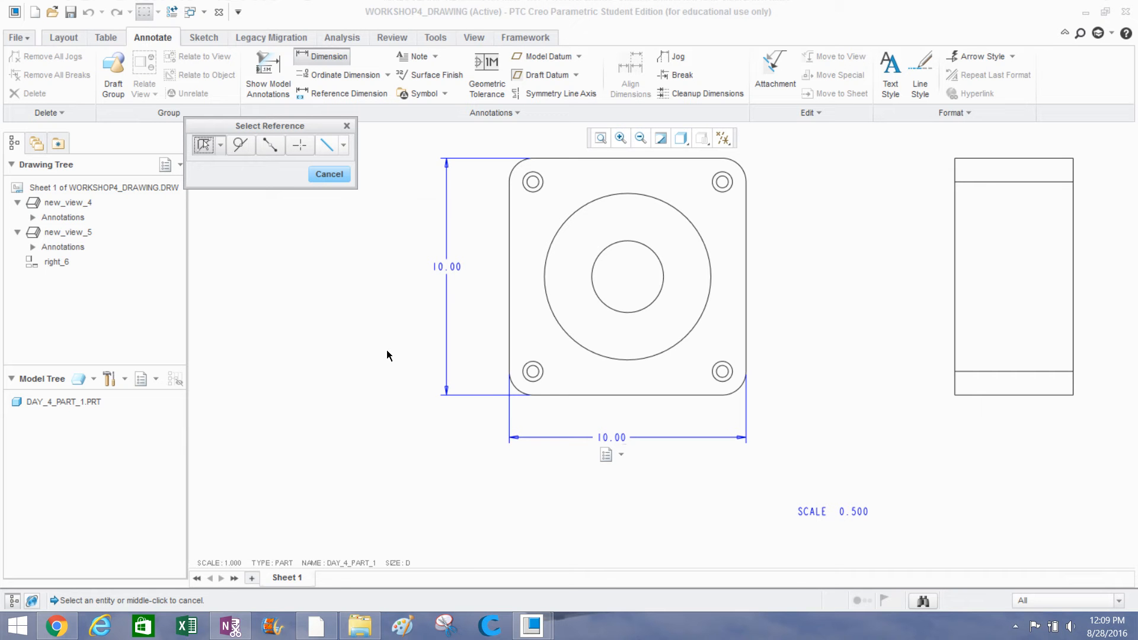
middle_click(378, 327)
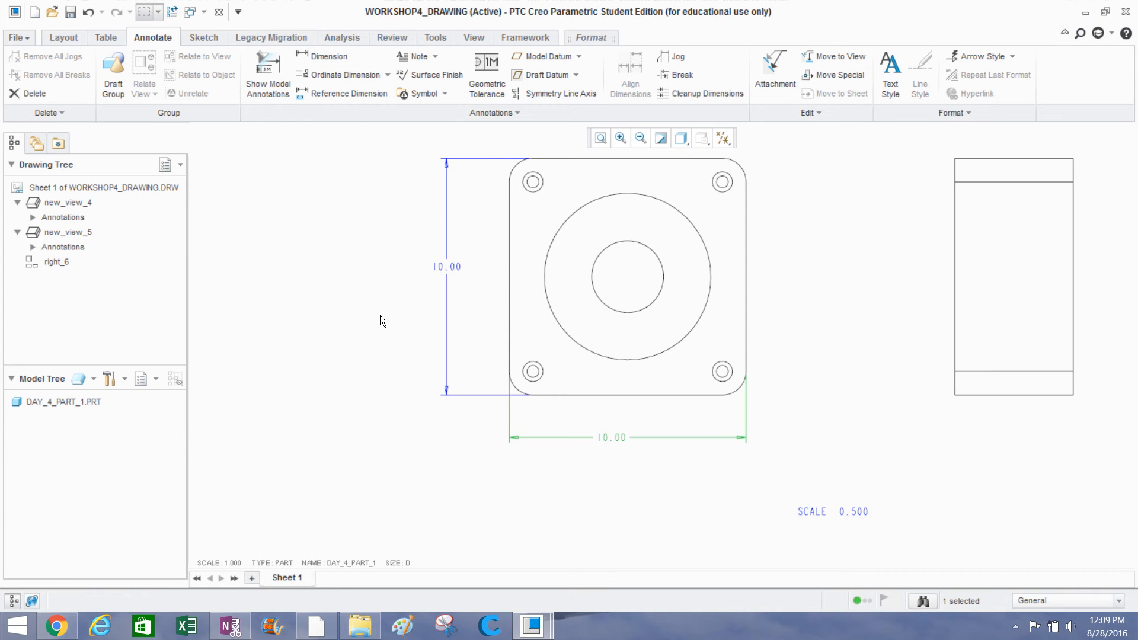
left_click(382, 310)
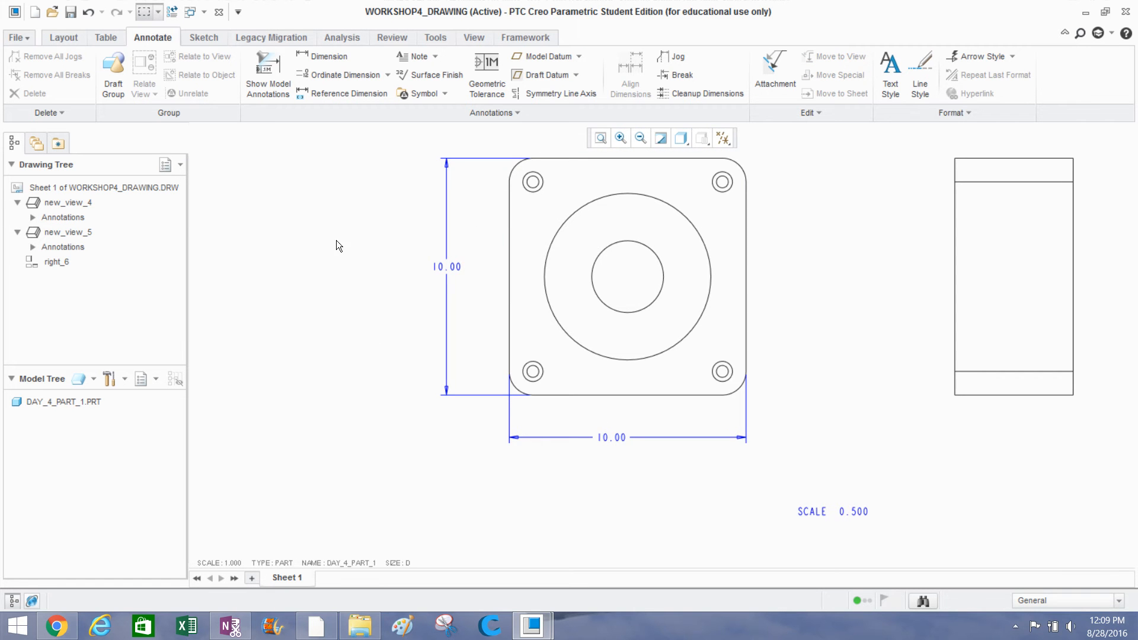
Add a radius dimension to the small centre circle of the plate view, placing it above the view.
scroll(336, 254, "down", 2)
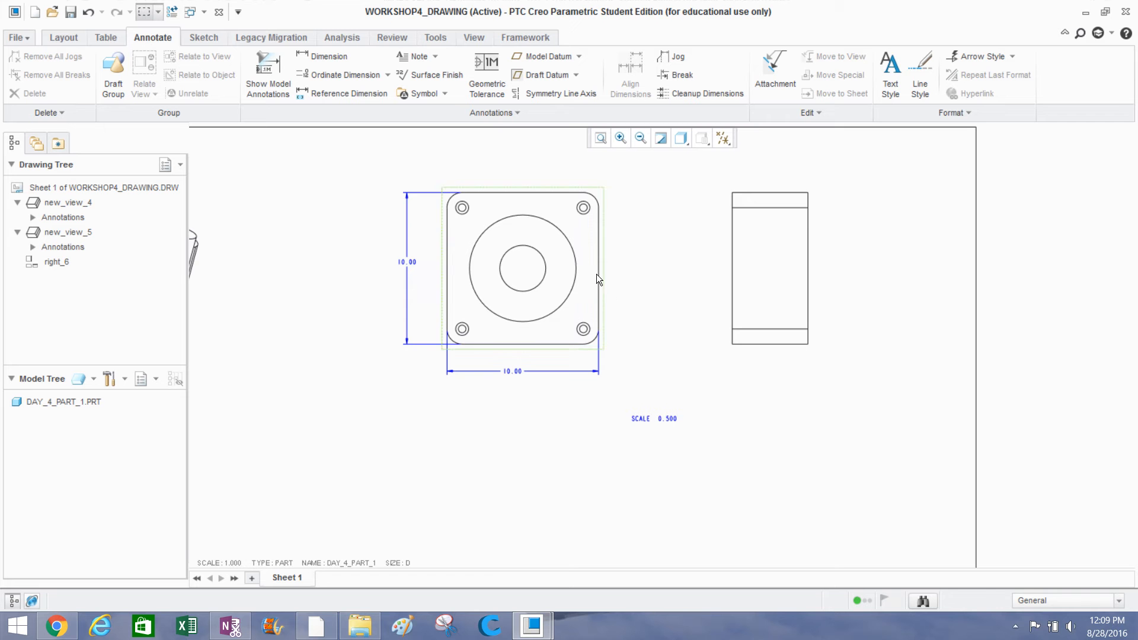
left_click(329, 59)
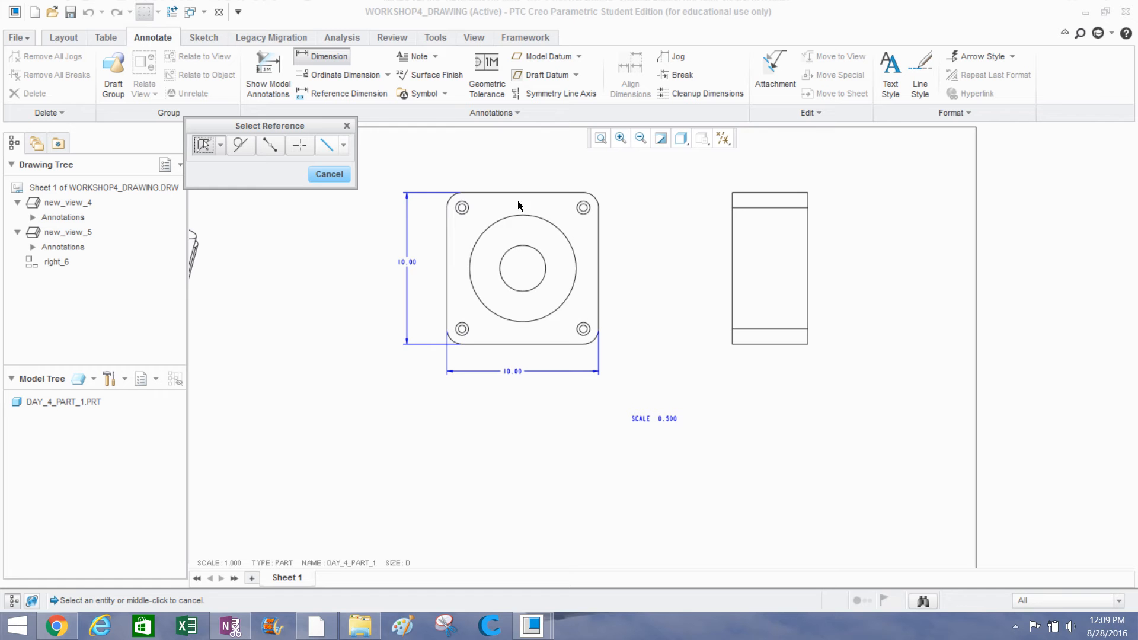
scroll(522, 204, "up", 1)
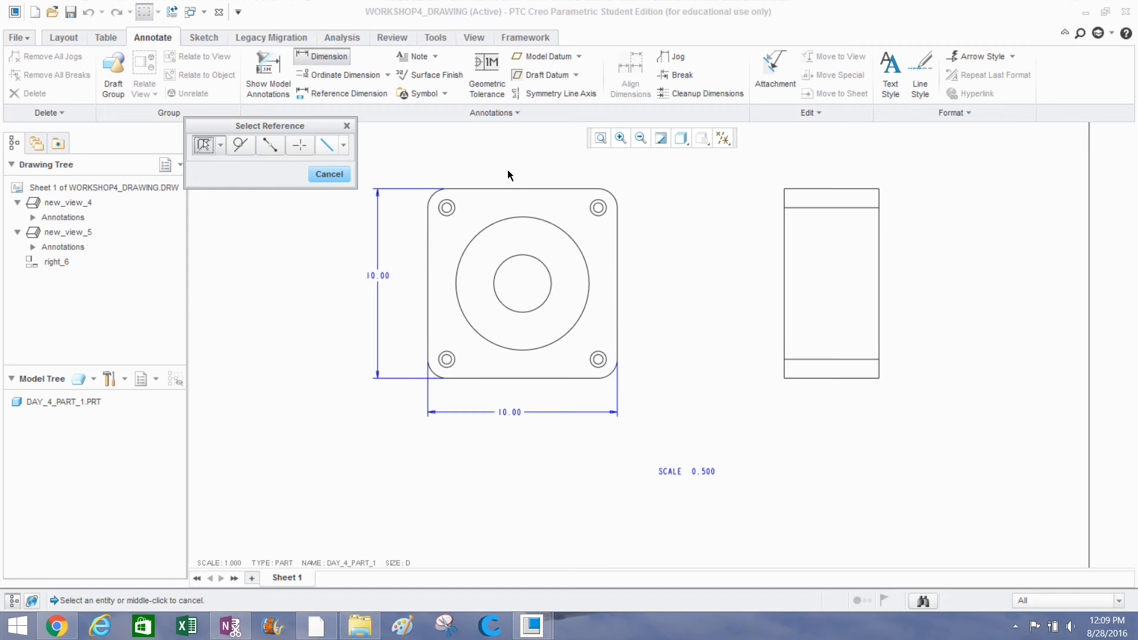
left_click(520, 253)
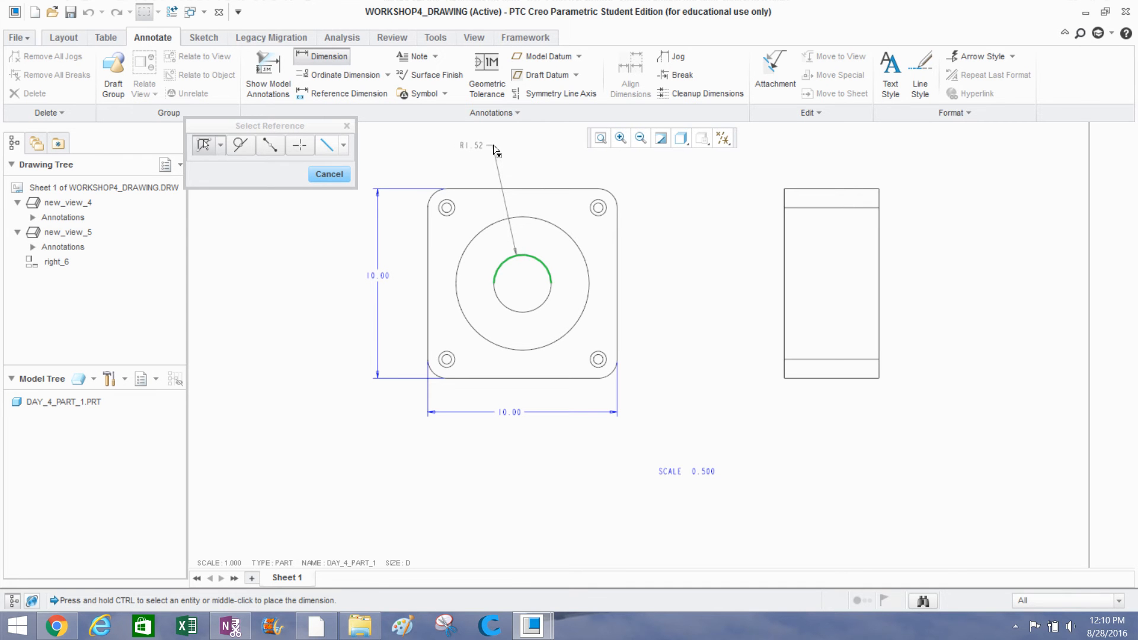
middle_click(495, 148)
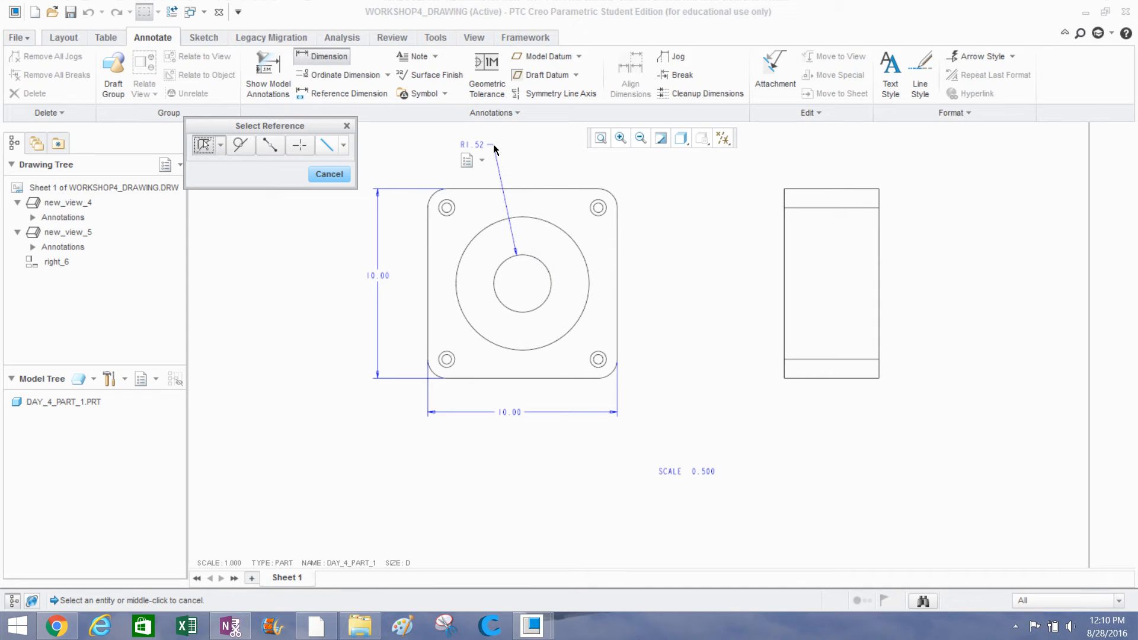
middle_click(414, 139)
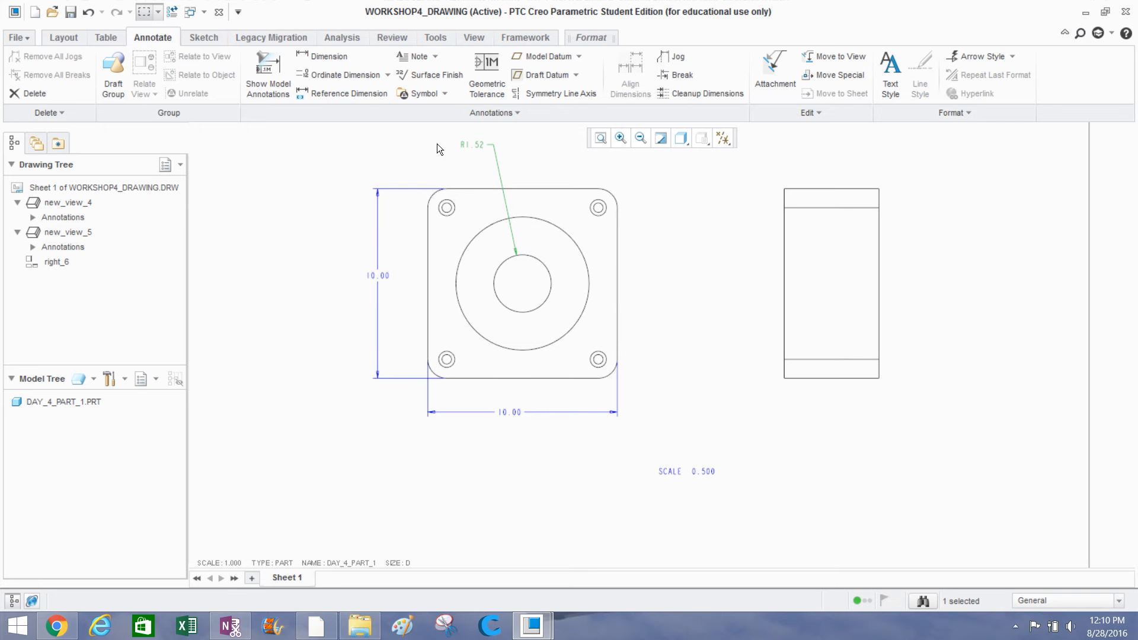
Delete the radius dimension from the plate view's small centre circle.
scroll(475, 148, "down", 3)
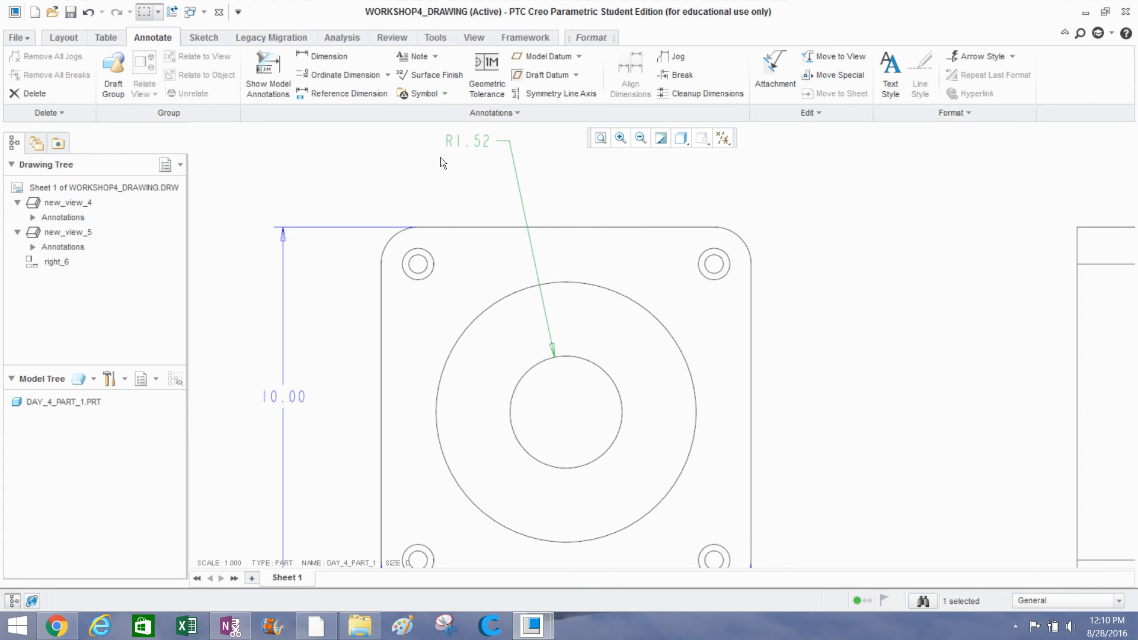
scroll(439, 205, "up", 1)
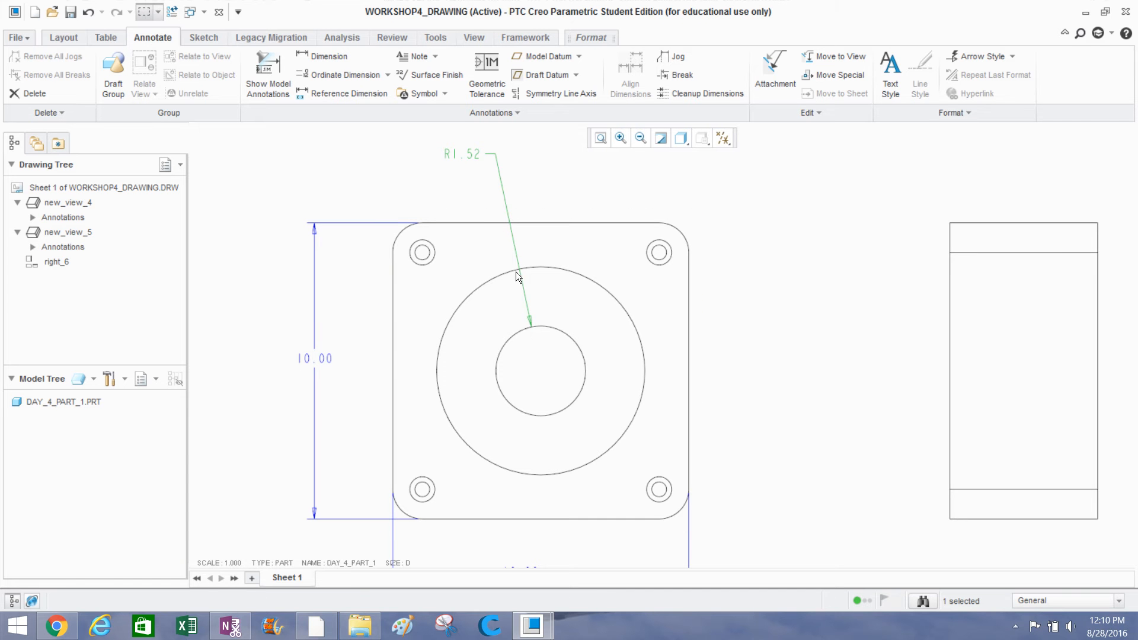
left_click(557, 218)
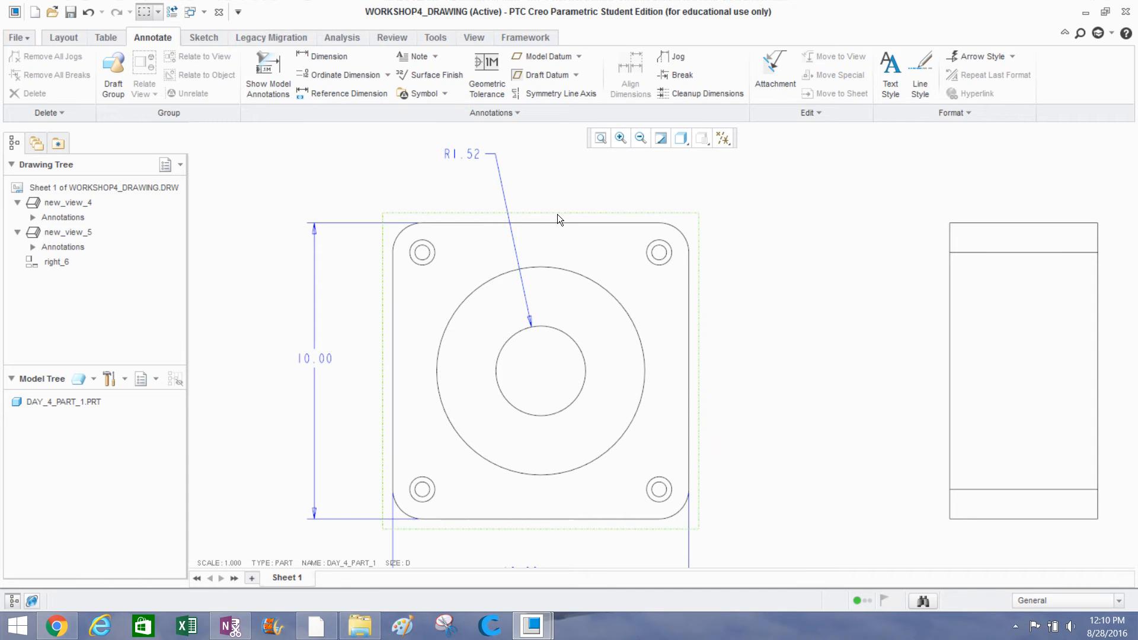
left_click(466, 153)
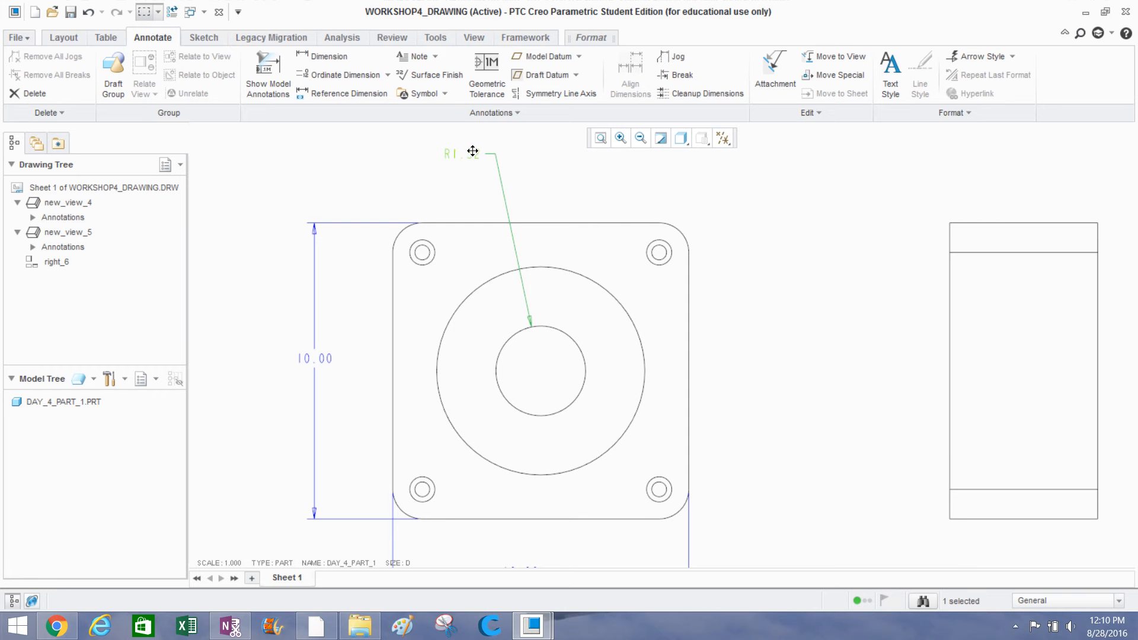
key("Delete")
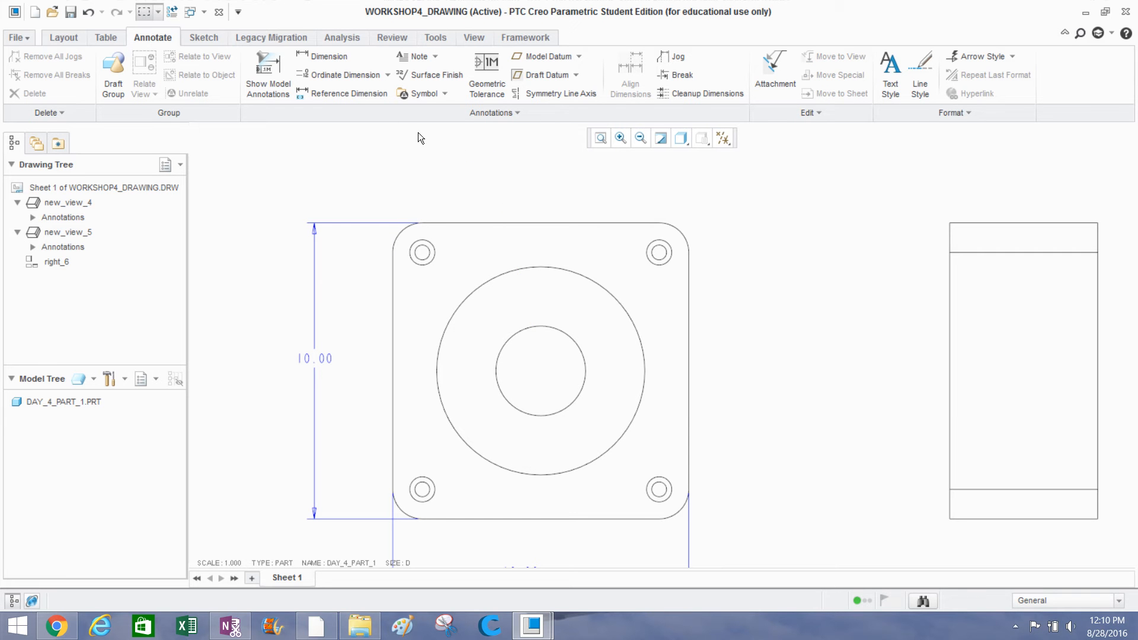
Add a diameter dimension to the small centre circle, then shift its text slightly outward above the plate view's upper right corner.
left_click(315, 56)
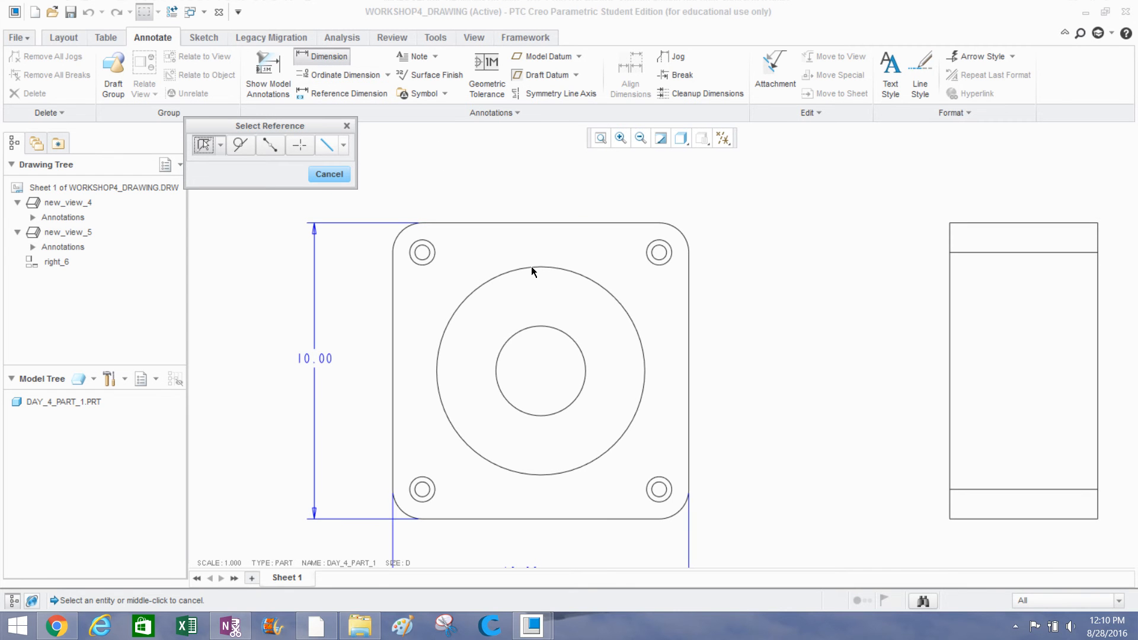
left_click(557, 326)
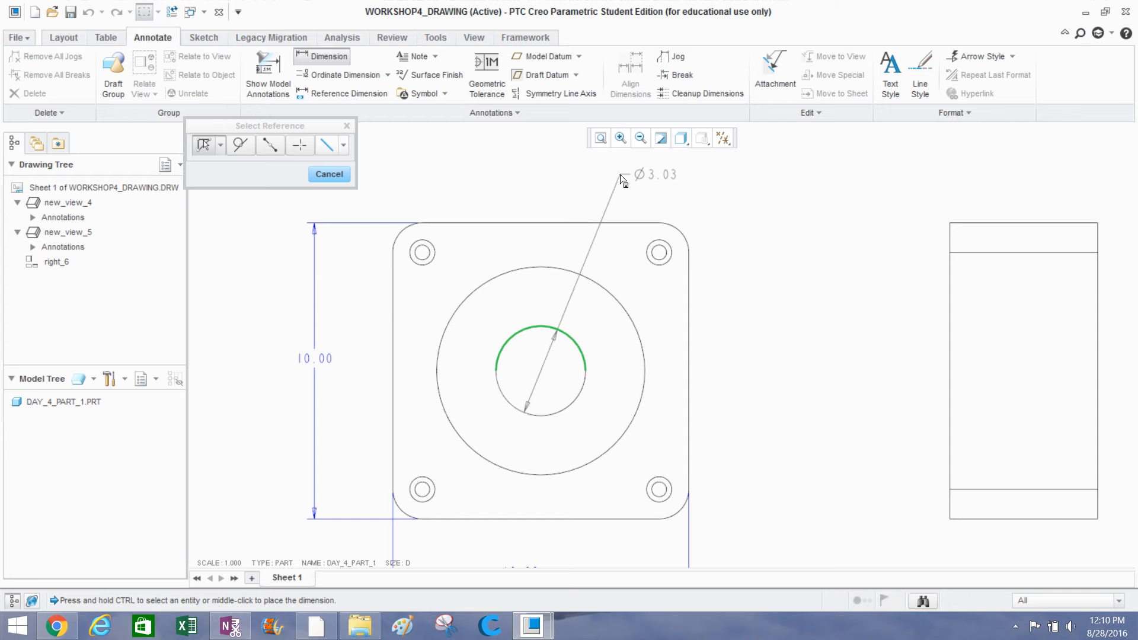
middle_click(621, 177)
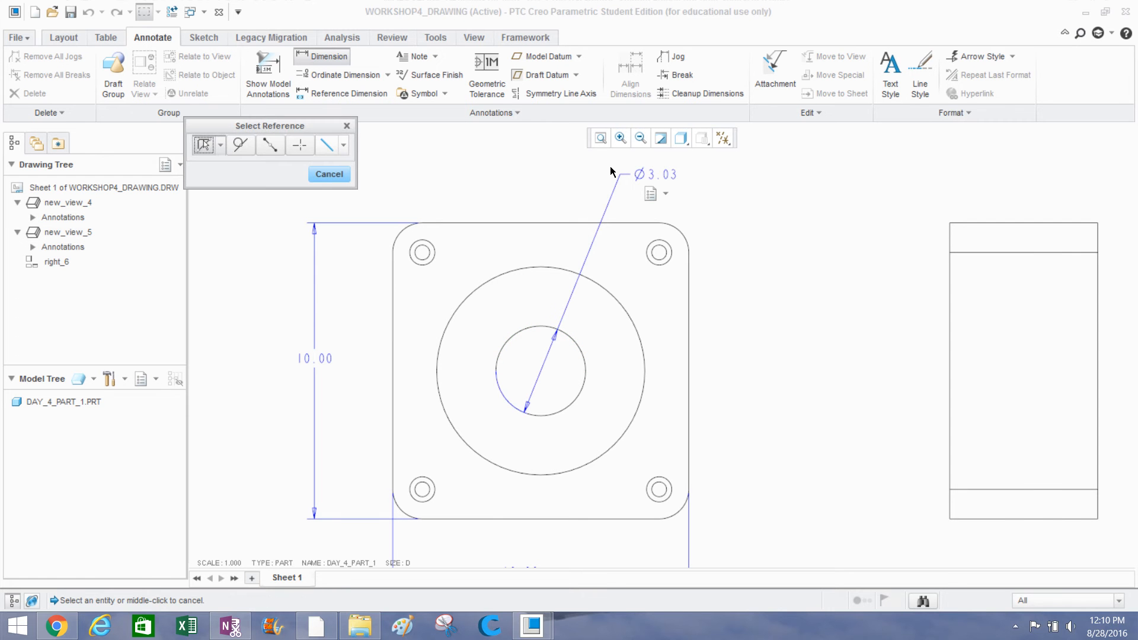
middle_click(599, 160)
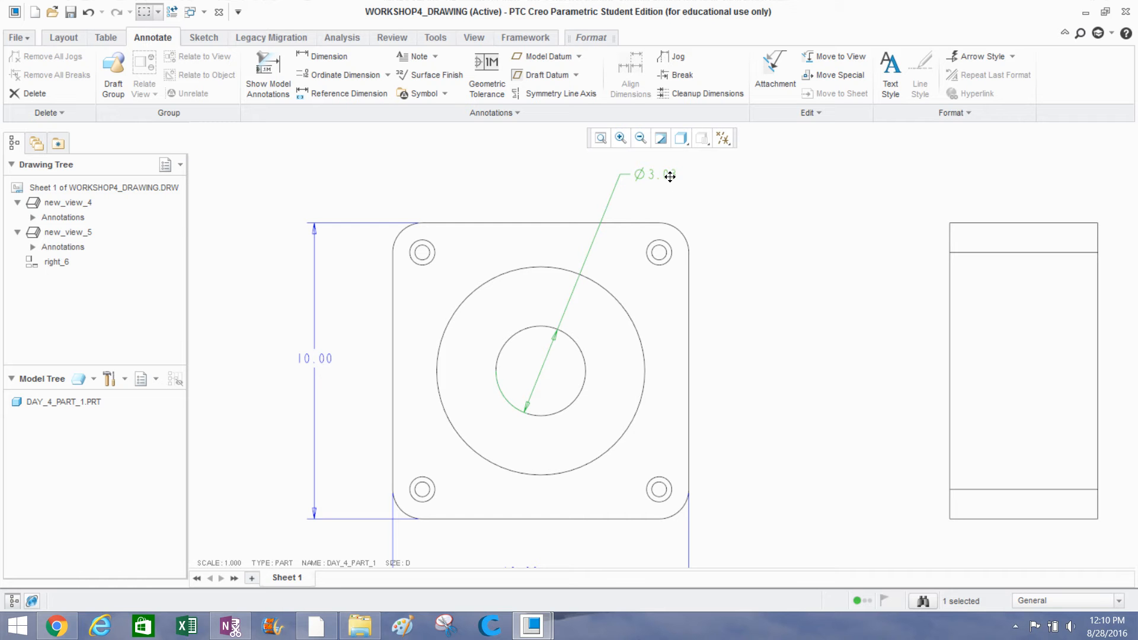
mouse_move(669, 176)
left_mouse_down()
mouse_move(759, 215)
mouse_move(772, 401)
mouse_move(756, 280)
mouse_move(652, 173)
mouse_move(673, 164)
left_mouse_up()
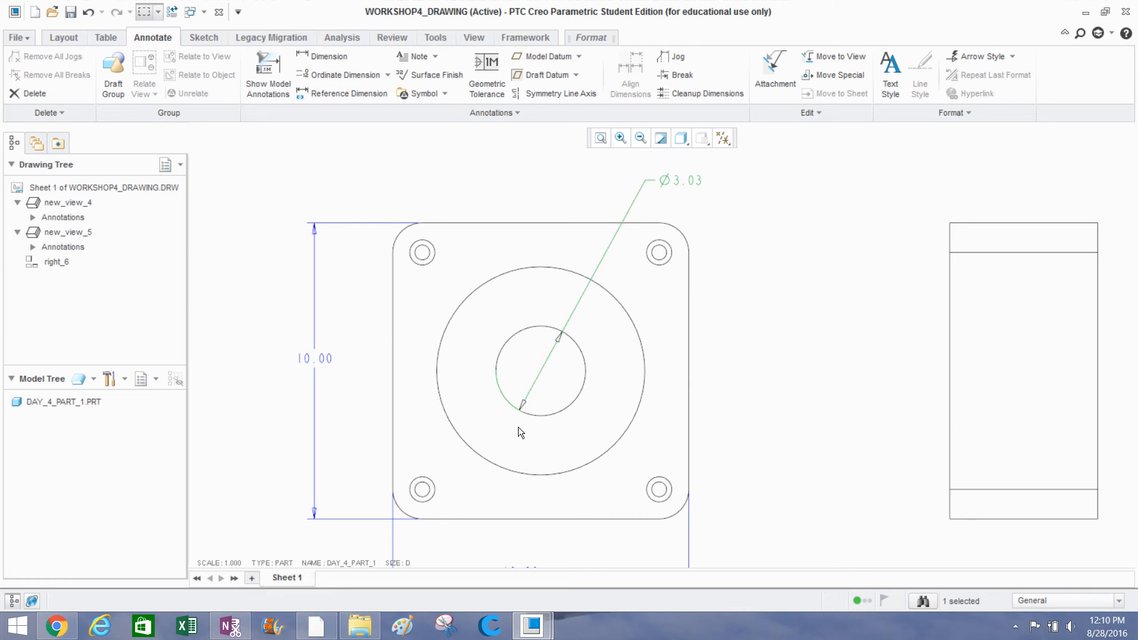
Flip the centre circle diameter dimension's arrows three times, through the single leader and outside arrows, back to both arrowheads inside the circle.
right_click(662, 184)
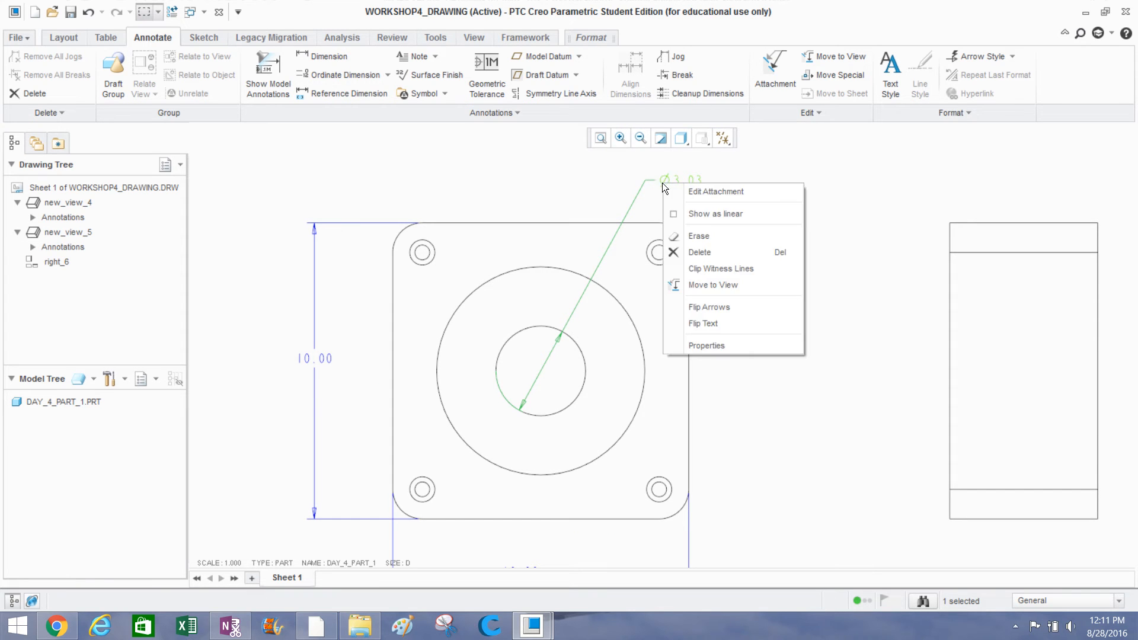
left_click(710, 307)
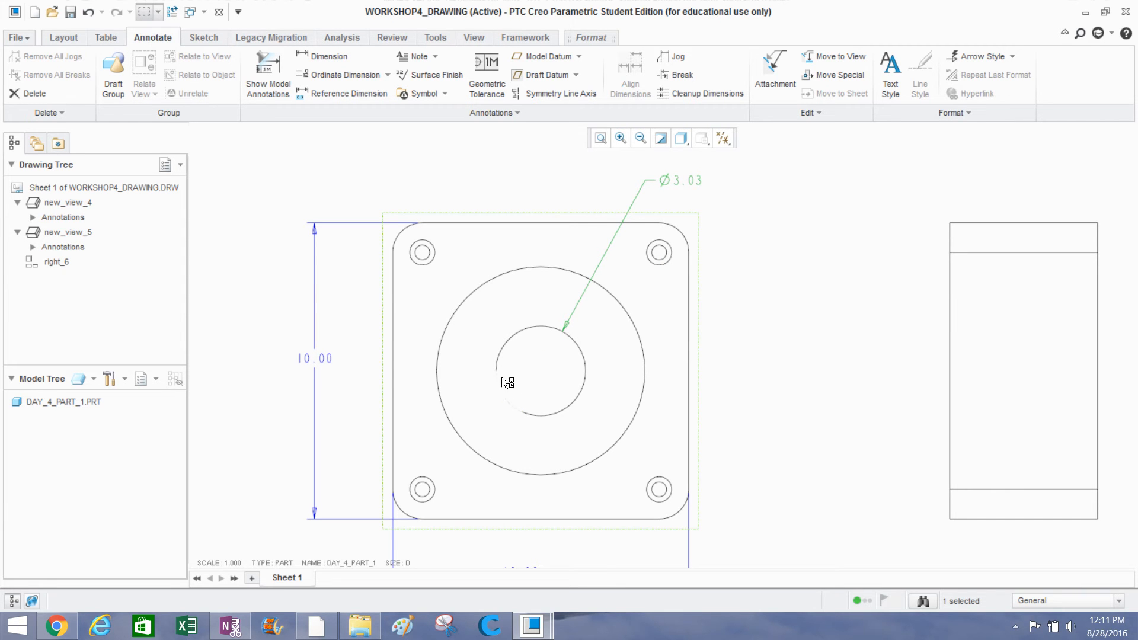
scroll(510, 406, "down", 2)
scroll(520, 404, "up", 4)
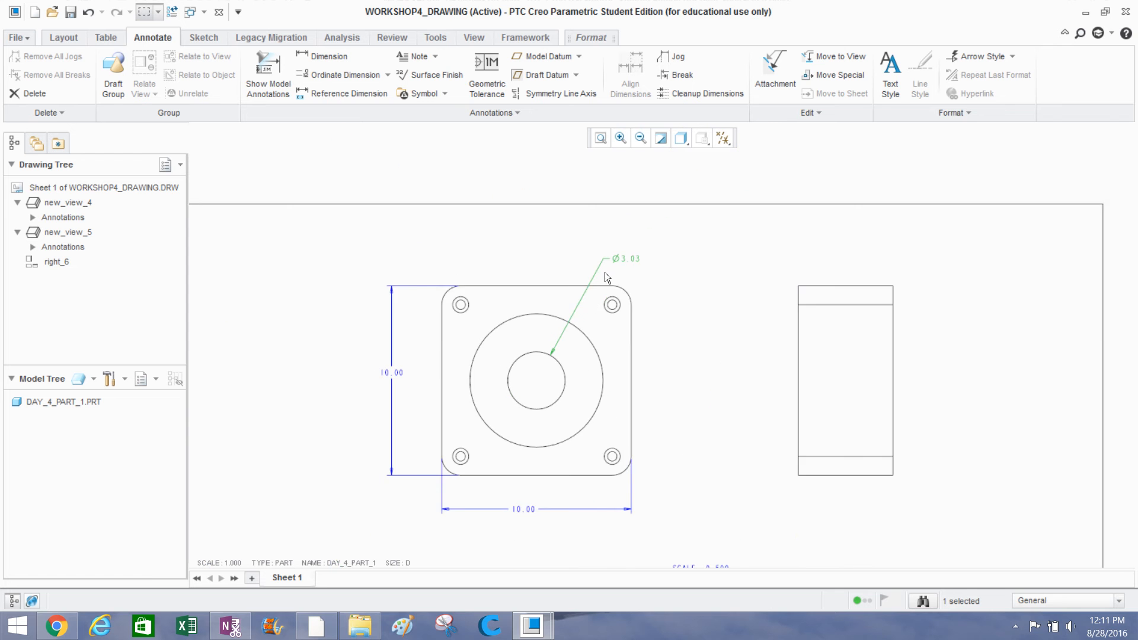
scroll(607, 270, "down", 1)
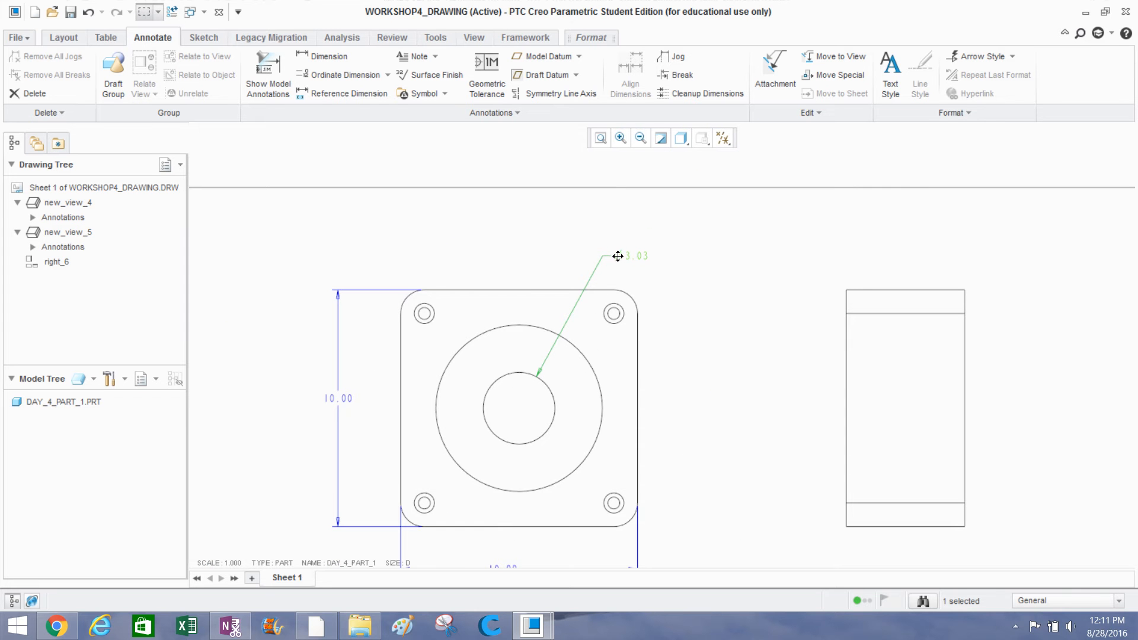
right_click(617, 256)
left_click(670, 381)
right_click(622, 261)
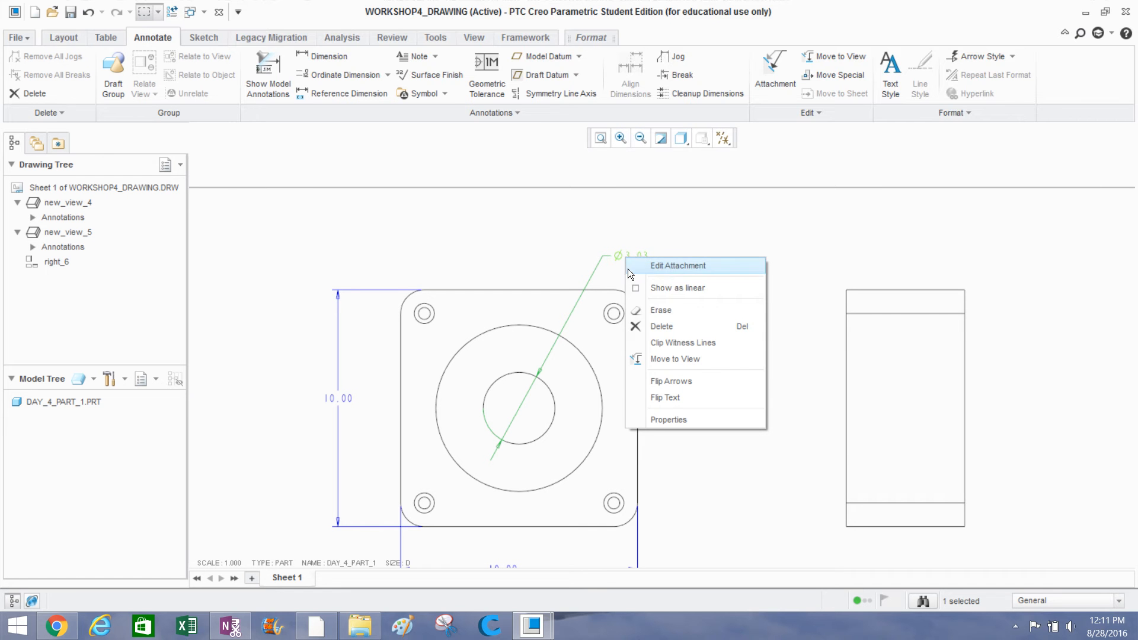
left_click(692, 387)
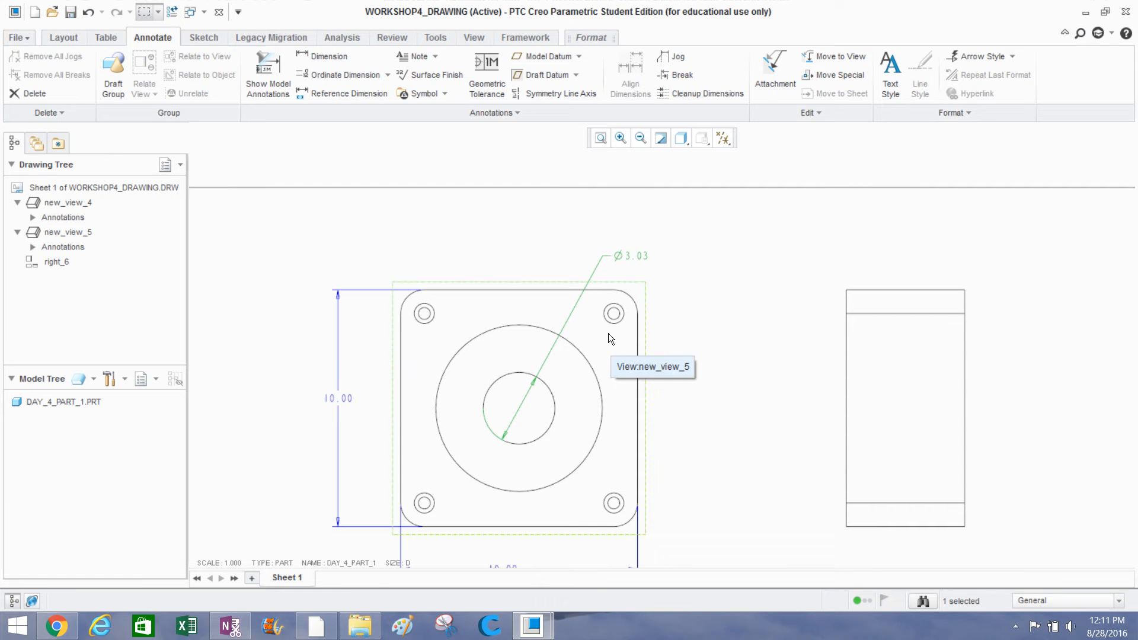
Move the centre circle's diameter text outside the plate view, beyond its right edge and slightly above mid-height.
left_click_drag(635, 262, 704, 344)
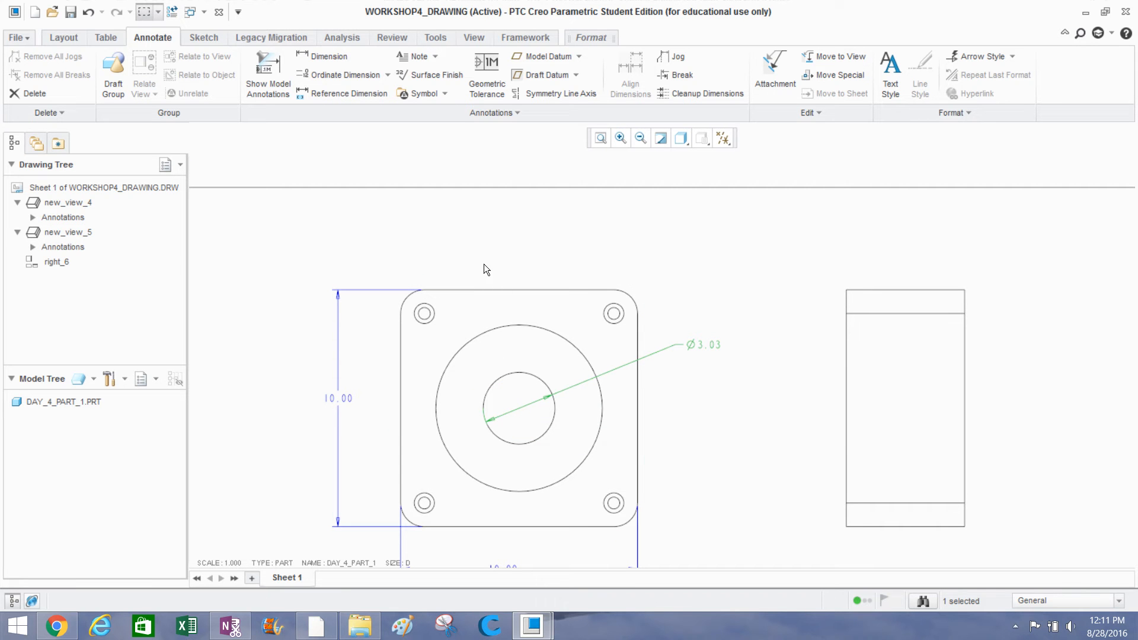
Show the model annotation for the Ø.50 inner circle of the plate view's upper right corner hole.
left_click(263, 94)
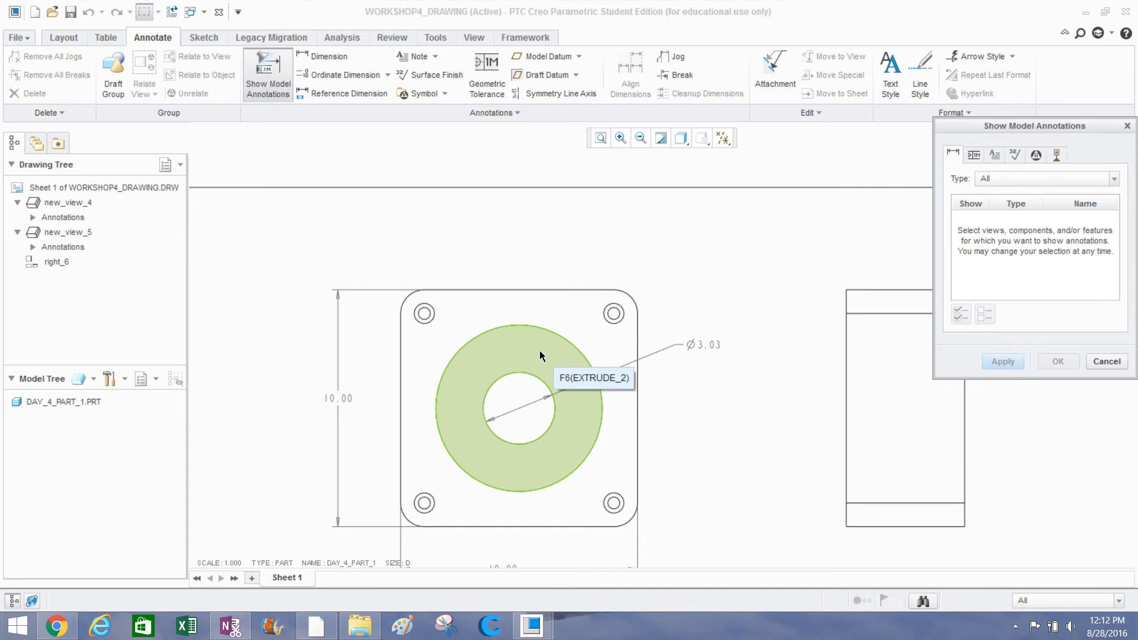
left_click(594, 284)
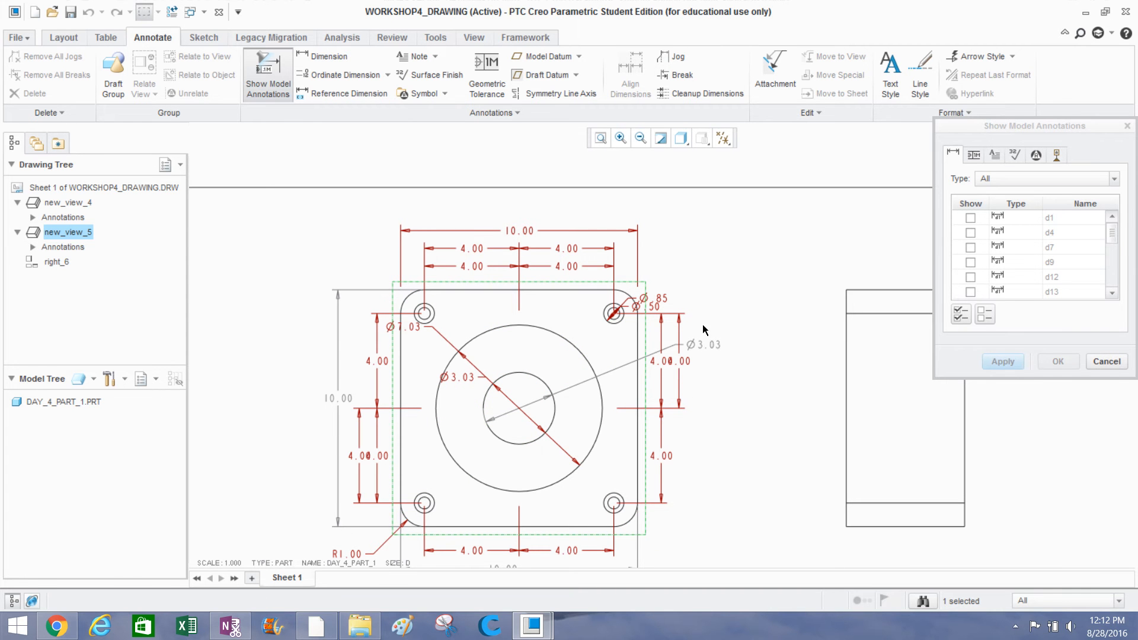
scroll(596, 299, "up", 3)
scroll(580, 294, "up", 5)
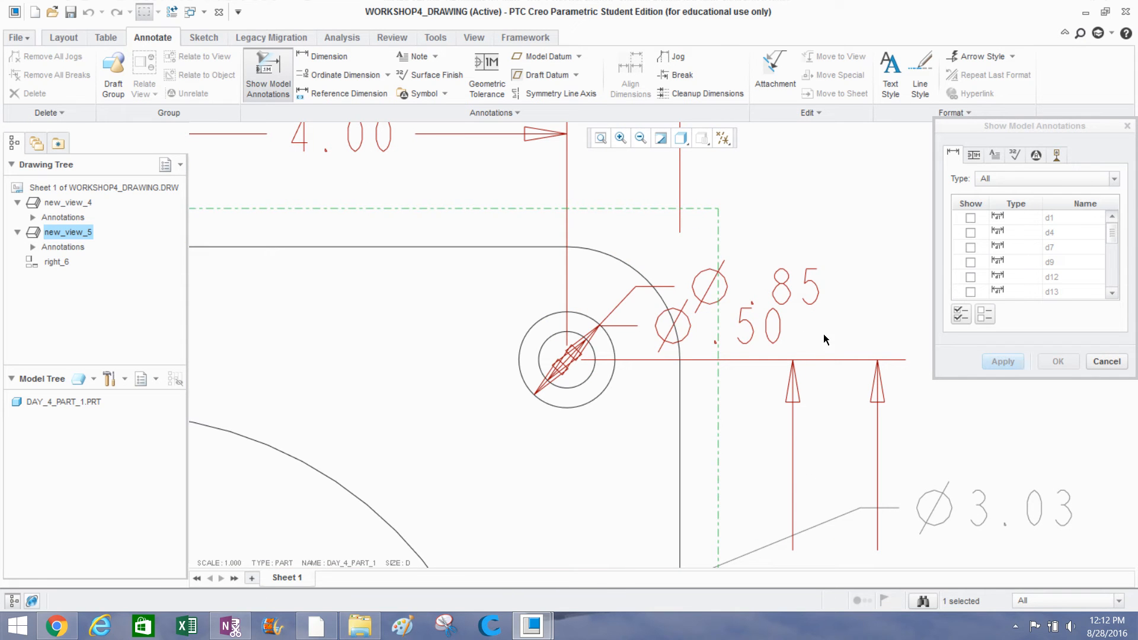
left_click(750, 326)
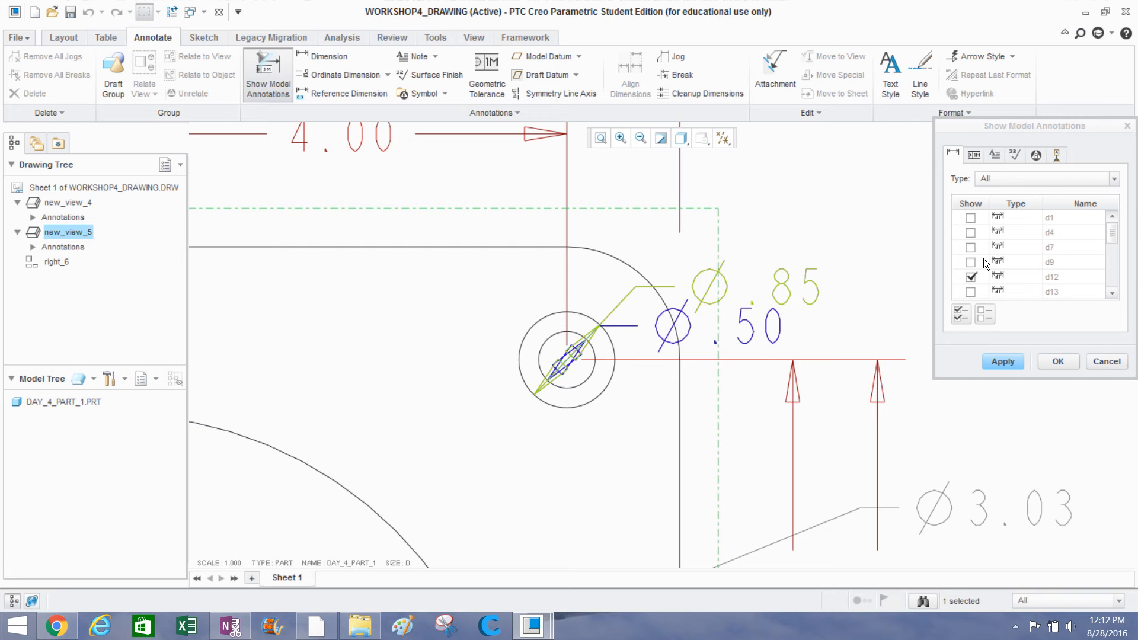
scroll(812, 285, "up", 3)
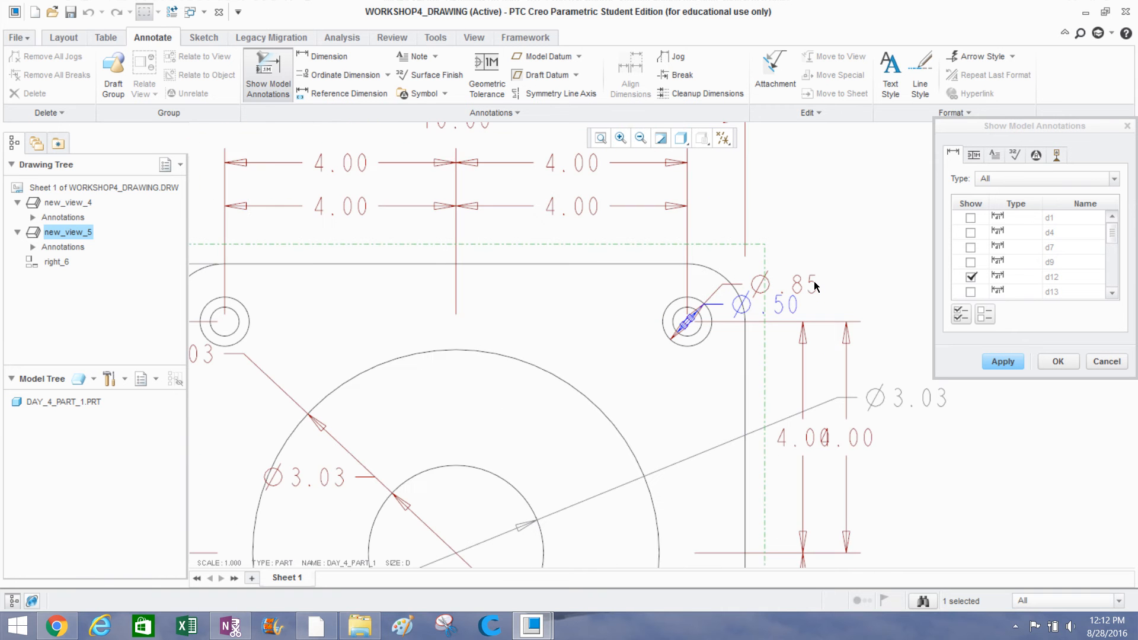
left_click(1001, 361)
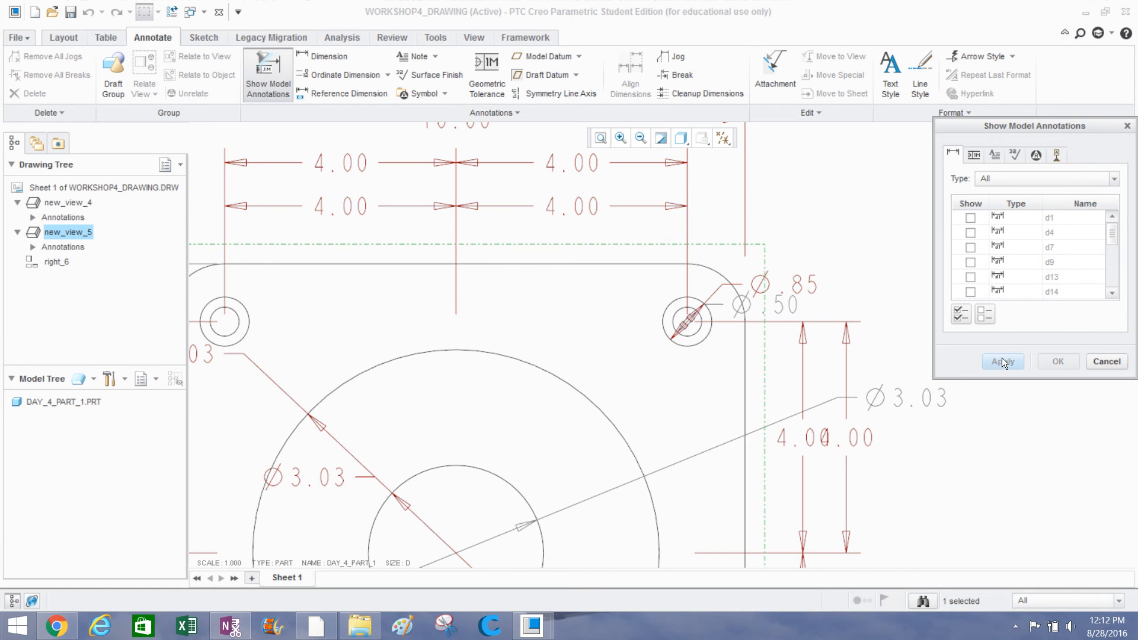
left_click(1103, 361)
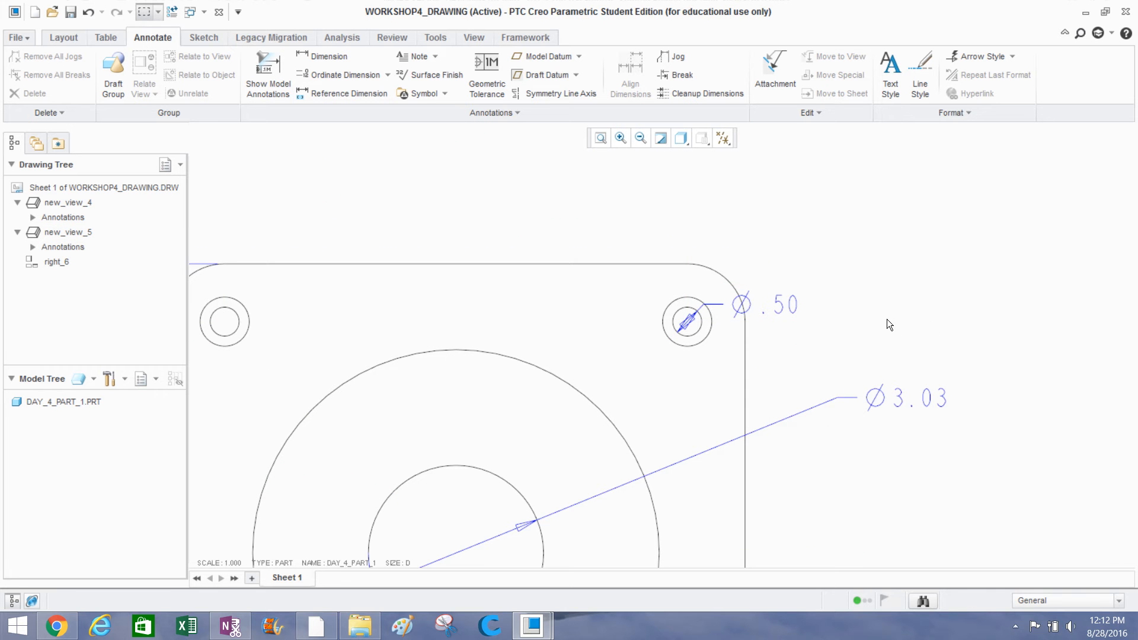
Move the corner hole's diameter text beyond the plate's upper right corner and flip its arrows to a single outside leader.
left_click(760, 306)
left_click_drag(761, 305, 864, 176)
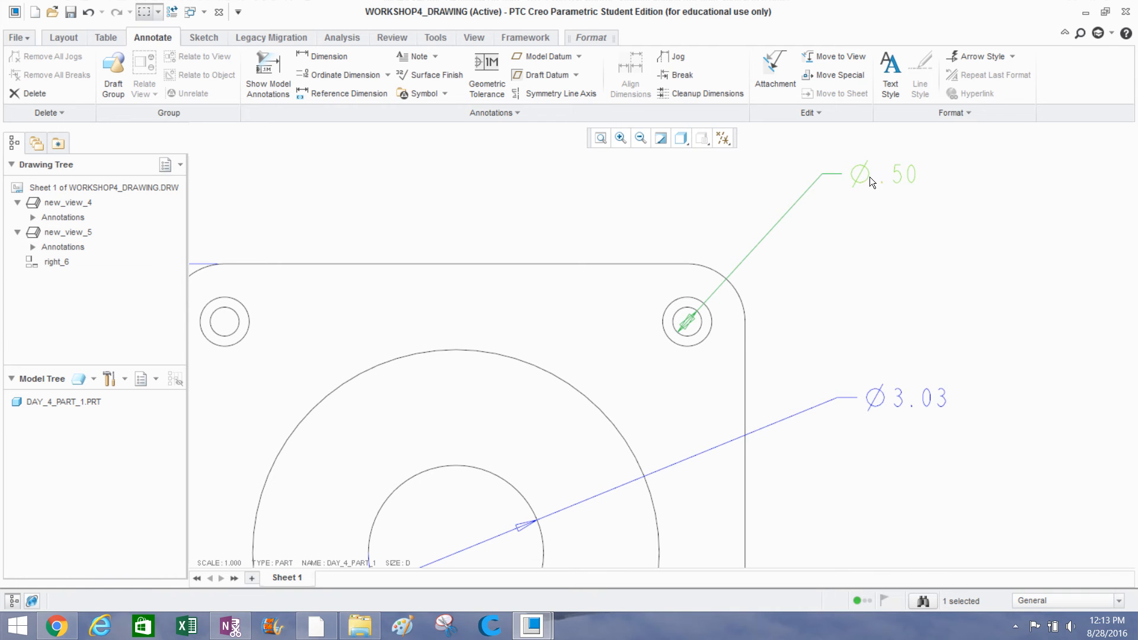
right_click(869, 176)
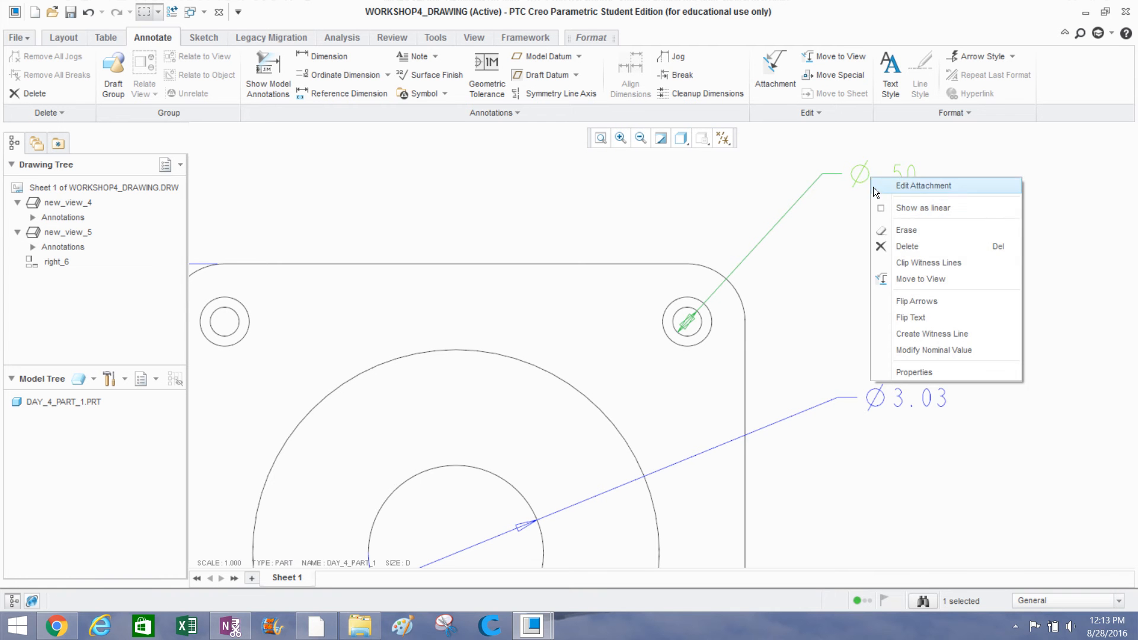
left_click(926, 302)
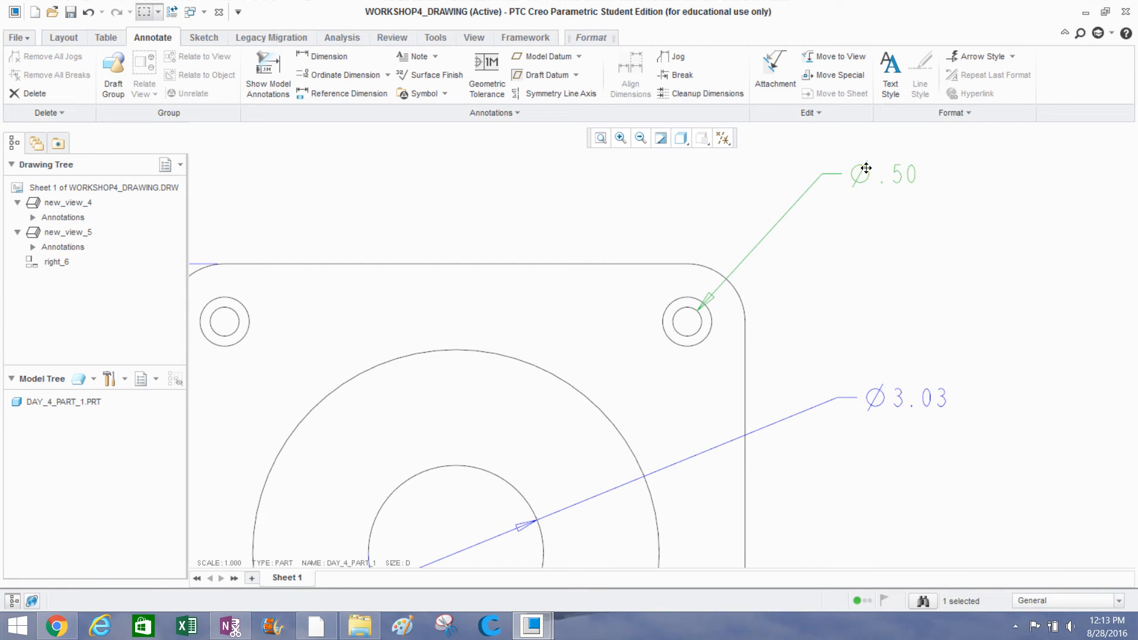
left_click_drag(866, 167, 827, 215)
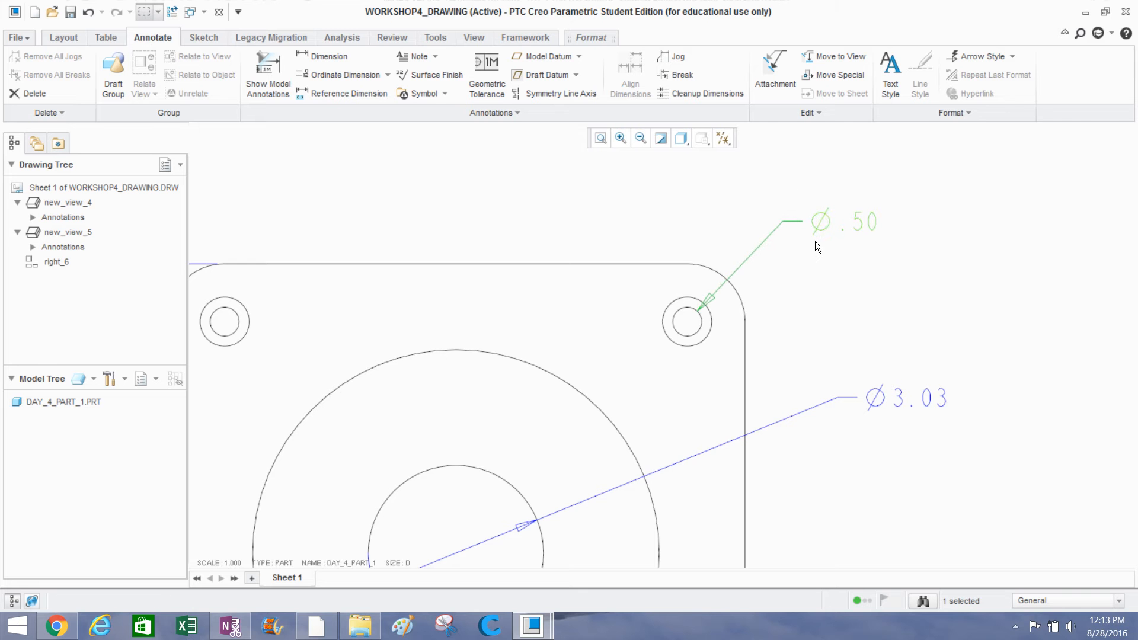
left_click(800, 285)
scroll(808, 238, "down", 5)
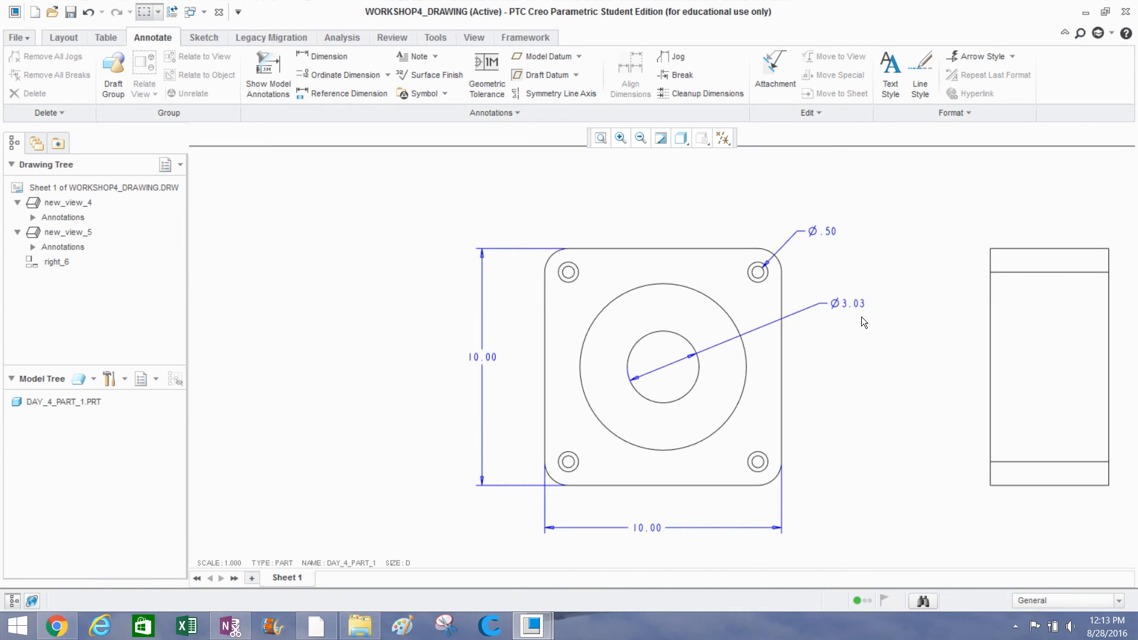
Show the model annotation for the projected side view's 5.00 overall width, below the view.
middle_click_drag(861, 317, 658, 330)
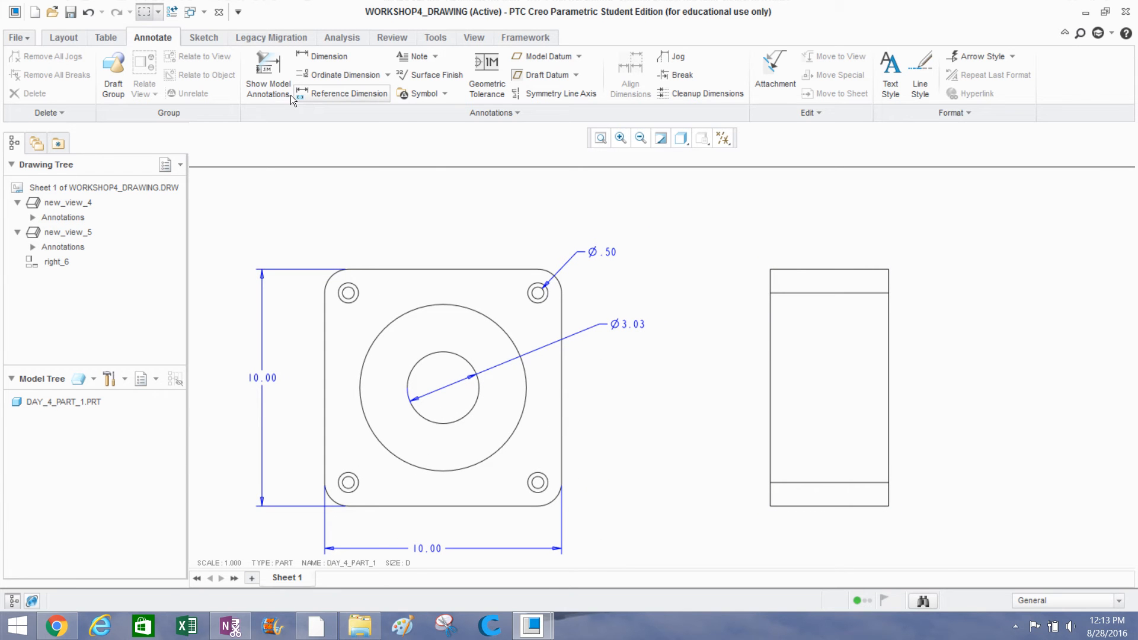
left_click(265, 90)
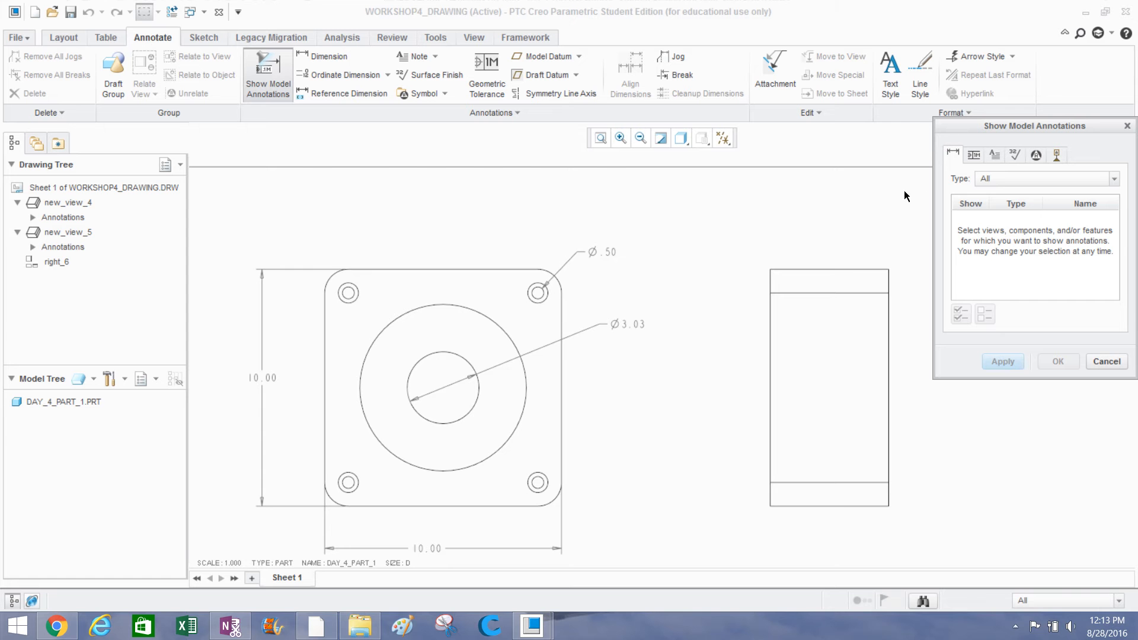
left_click(840, 266)
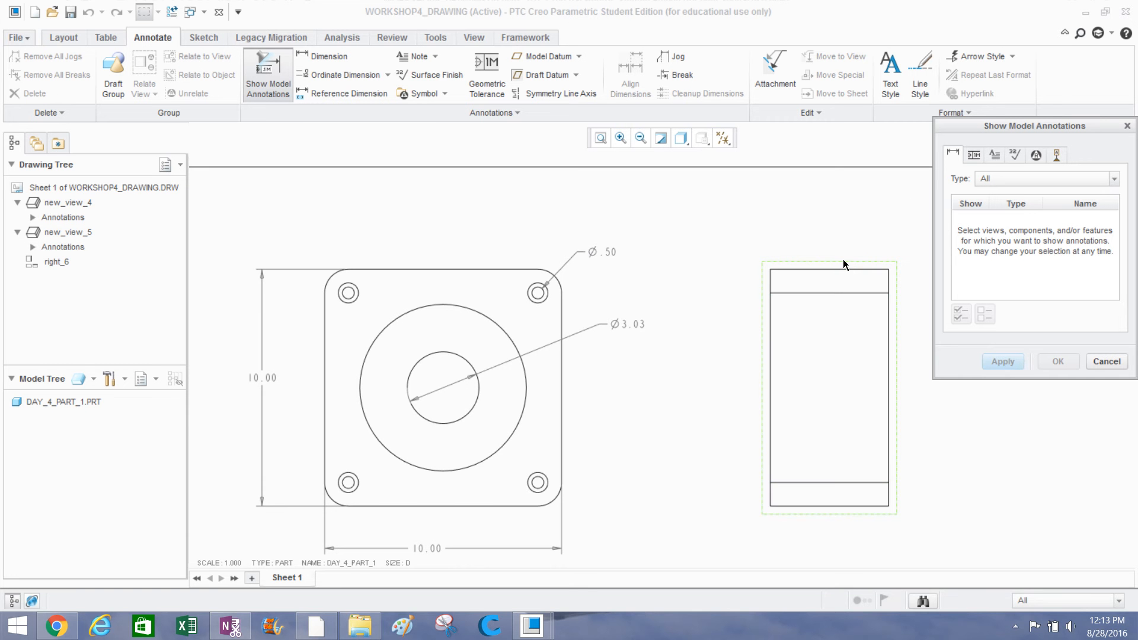
left_click(805, 257)
scroll(600, 306, "down", 2)
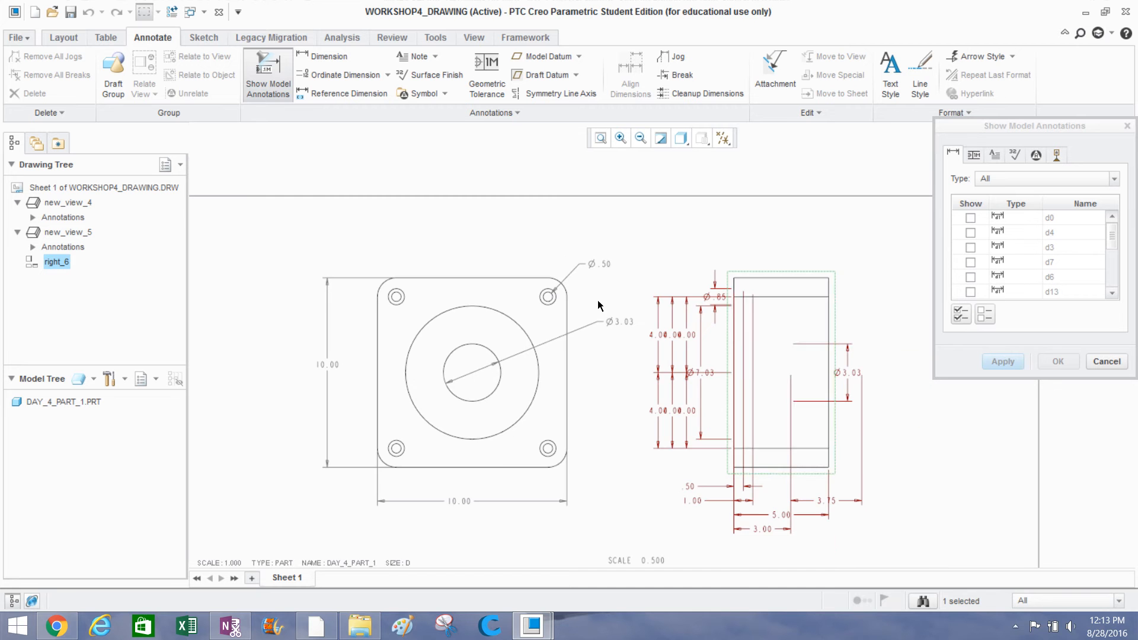
scroll(773, 318, "up", 2)
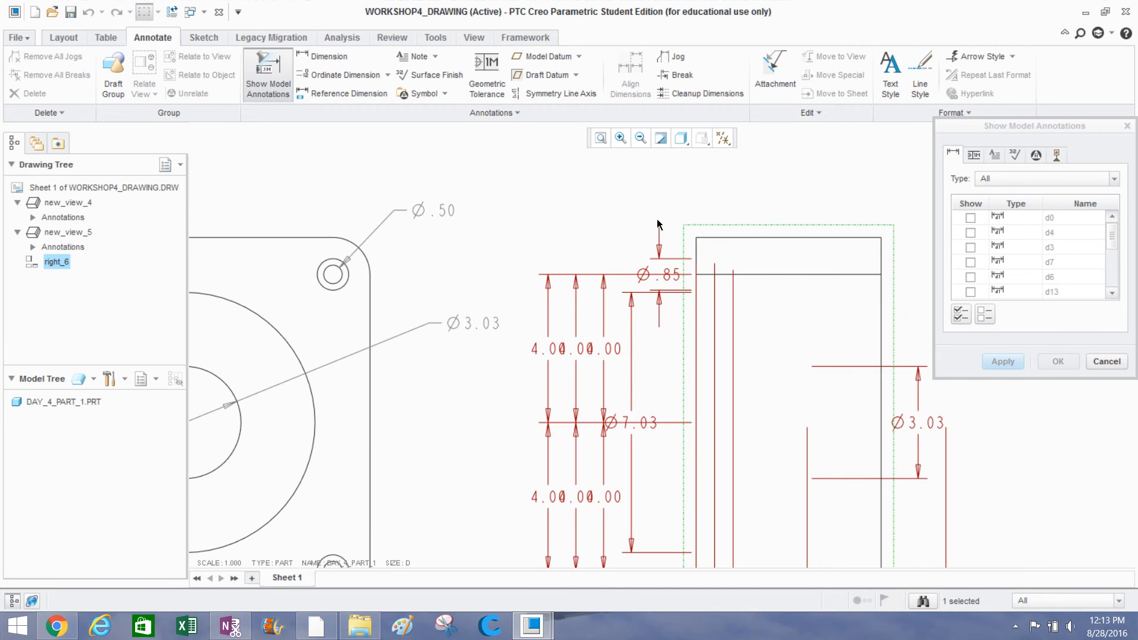
scroll(649, 213, "down", 1)
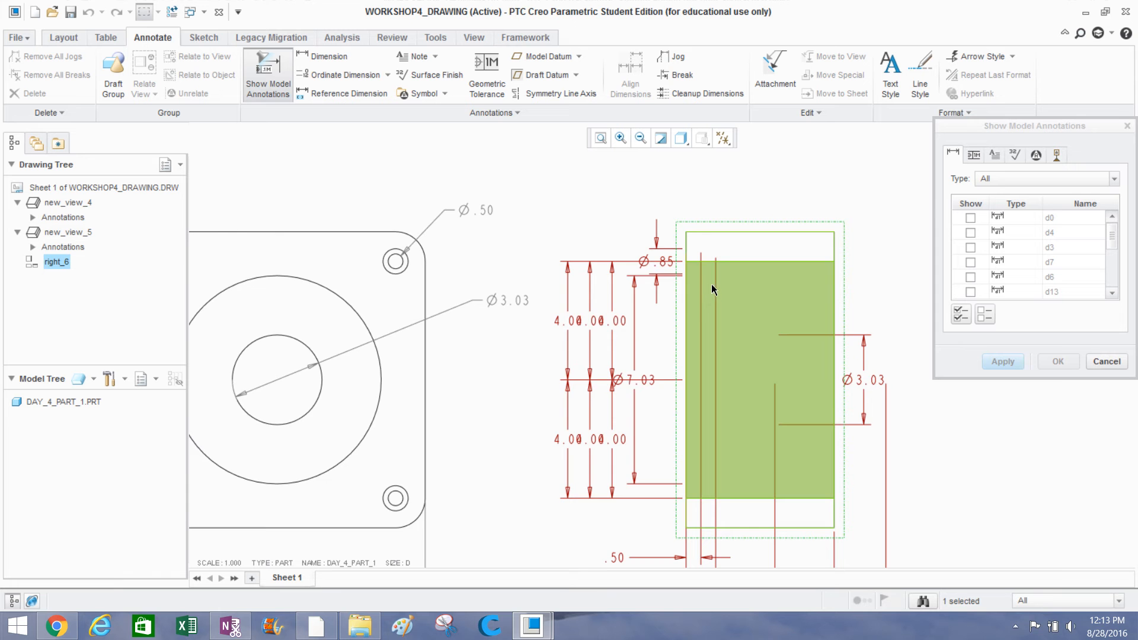
scroll(705, 368, "down", 1)
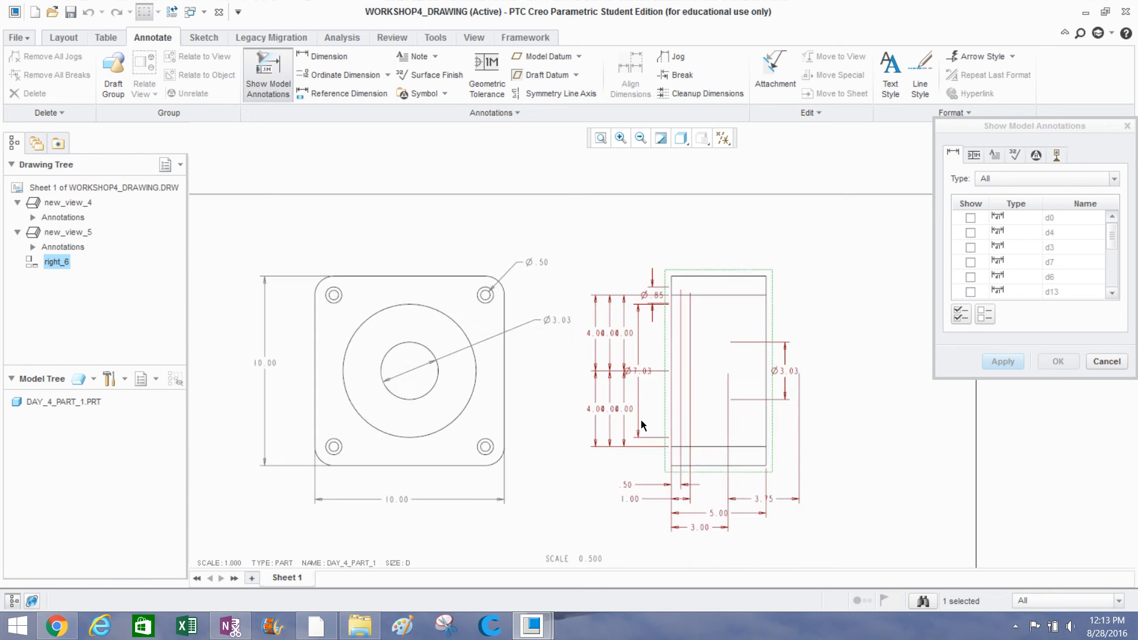
scroll(716, 512, "up", 1)
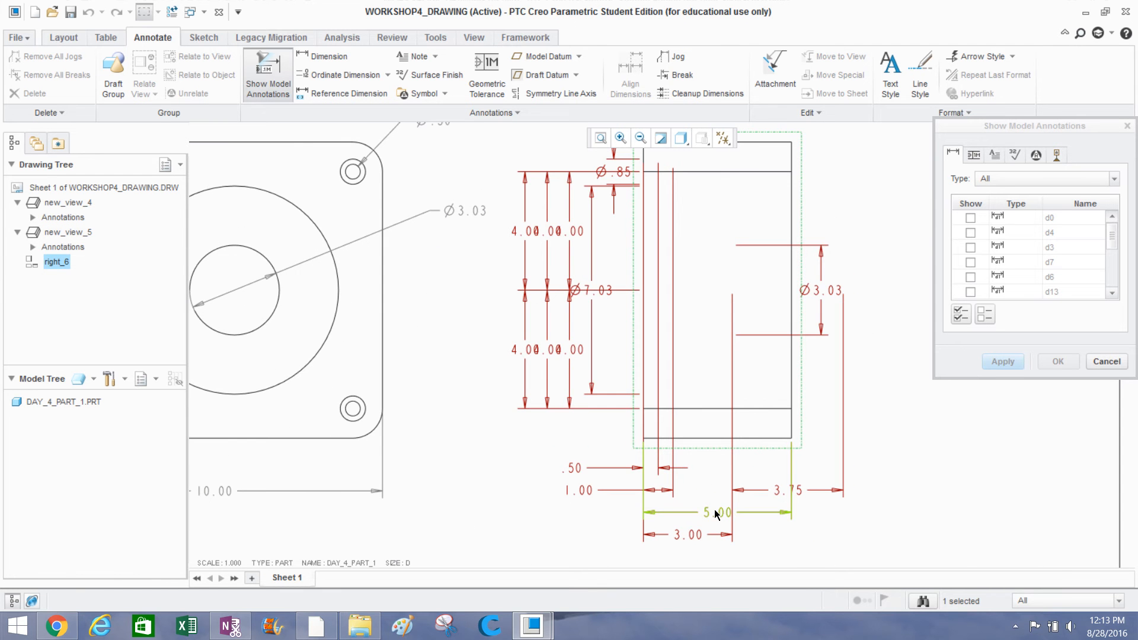
left_click(713, 510)
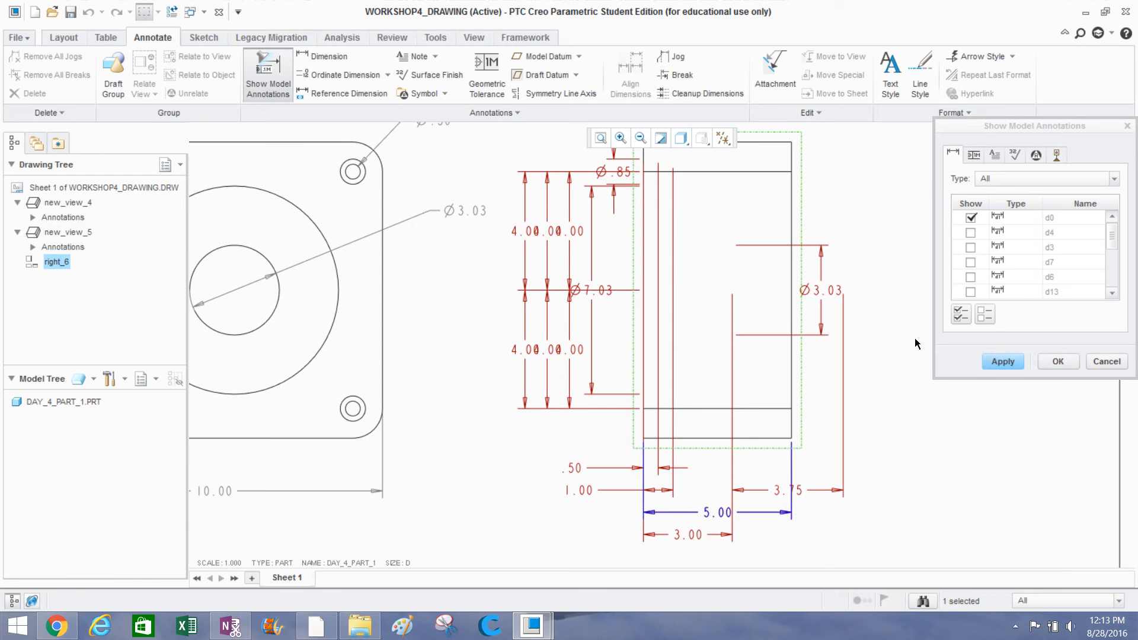
left_click(998, 359)
left_click(997, 358)
left_click(1094, 361)
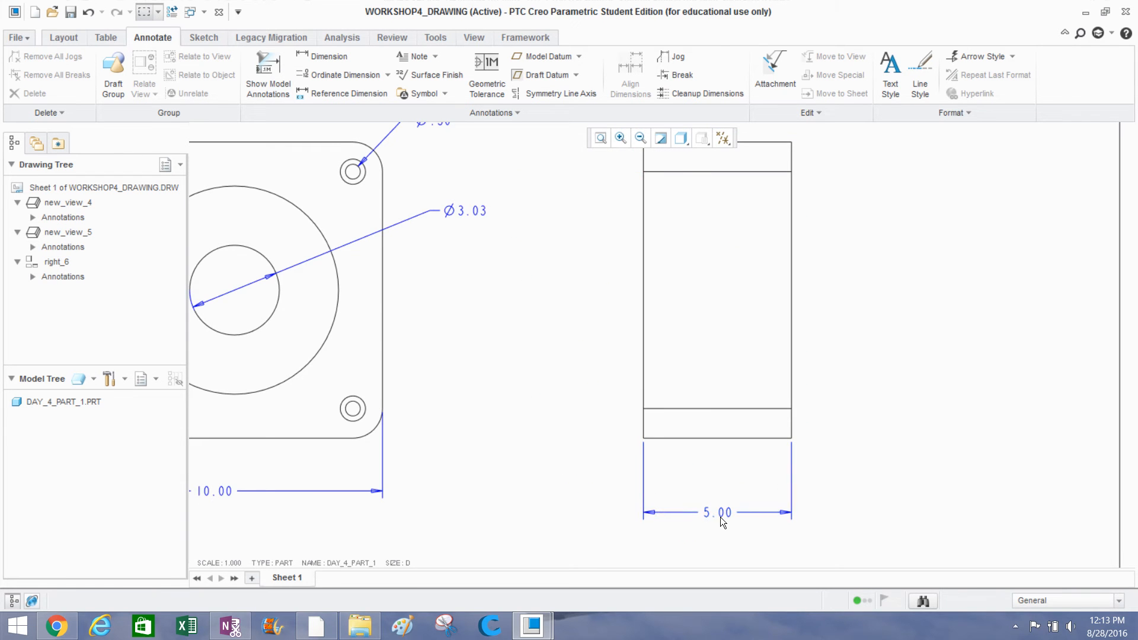
left_click_drag(723, 513, 735, 471)
scroll(658, 468, "down", 3)
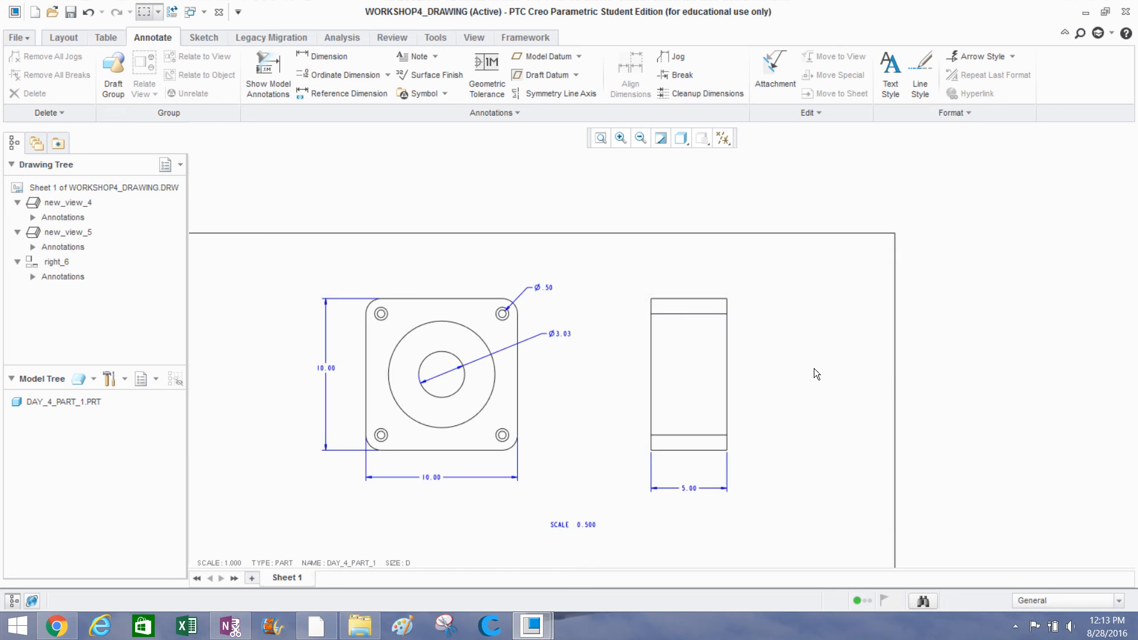
scroll(813, 368, "down", 1)
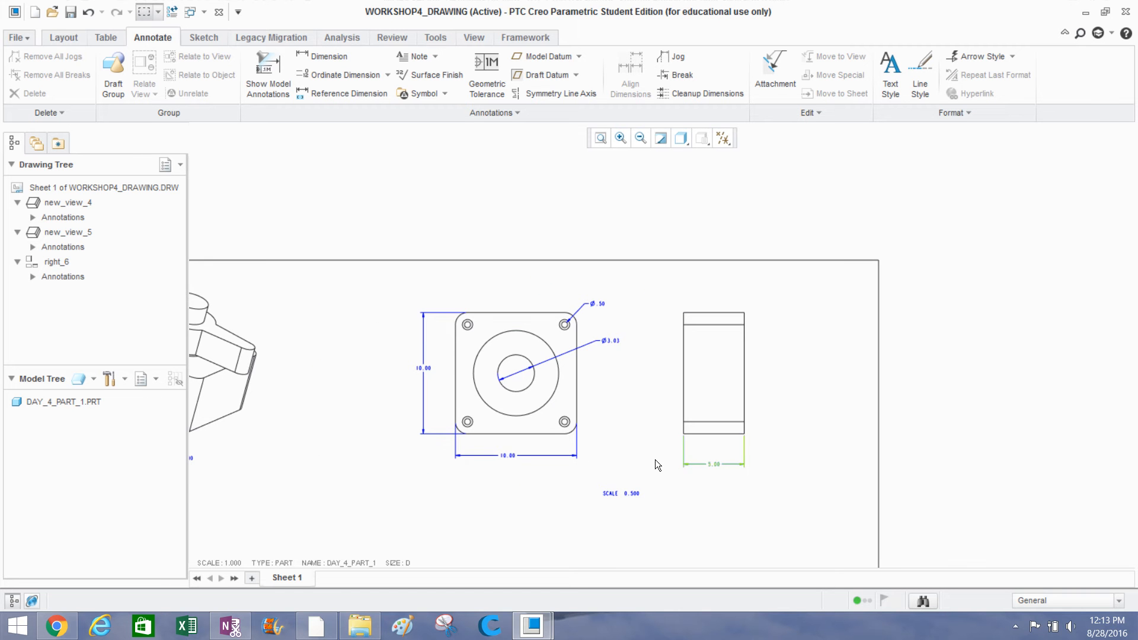
left_click(518, 458)
Move the corner hole's diameter text lower, just above the centre circle's diameter text beside the plate view.
scroll(596, 411, "up", 2)
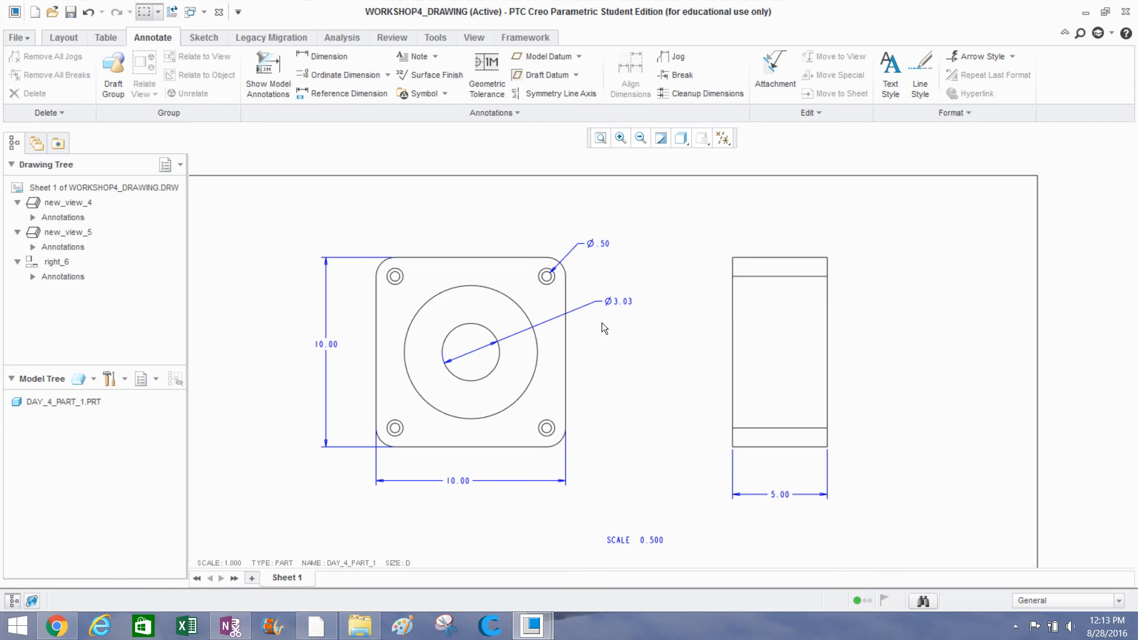
left_click(594, 244)
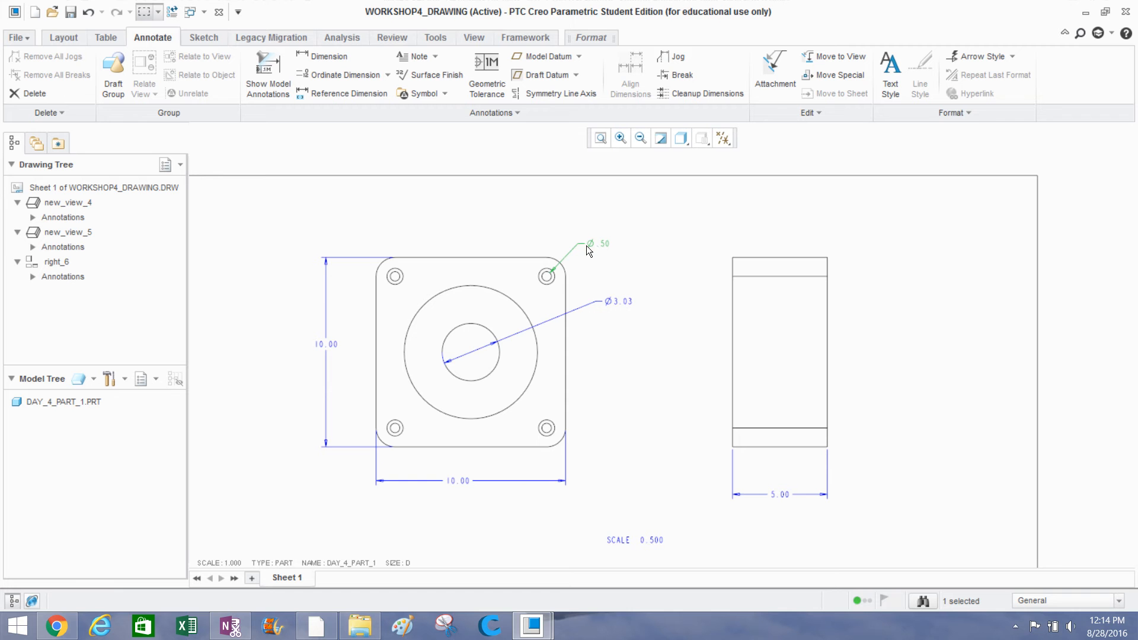
left_click_drag(594, 243, 623, 268)
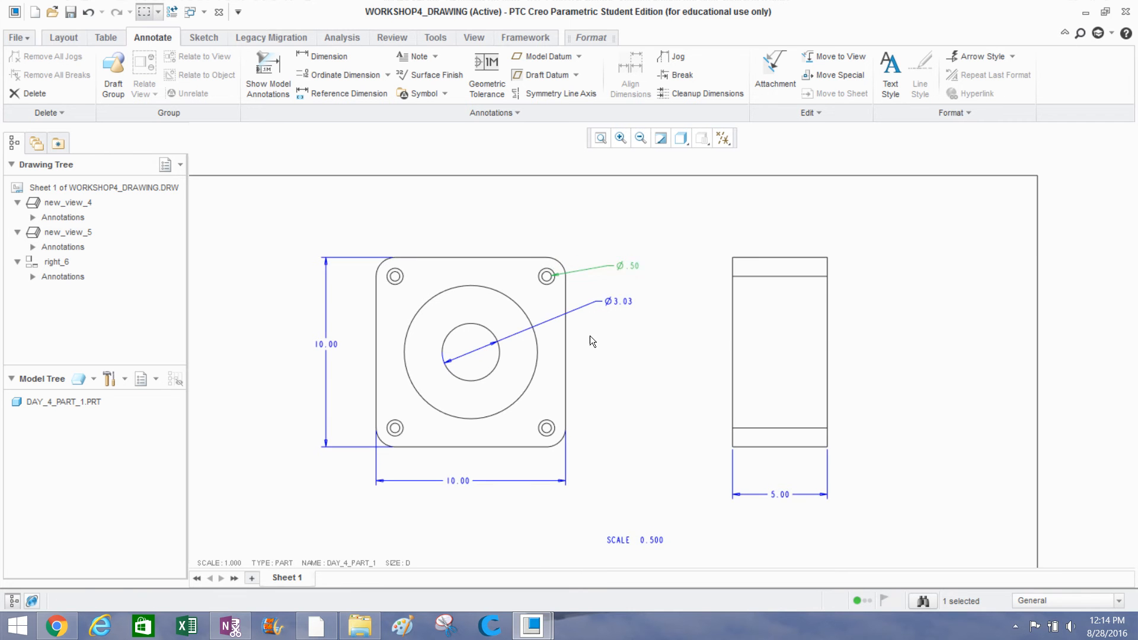
left_click(577, 243)
Add a radius dimension to the plate view's rounded upper right corner, placing its text above and outside the corner.
scroll(577, 242, "up", 2)
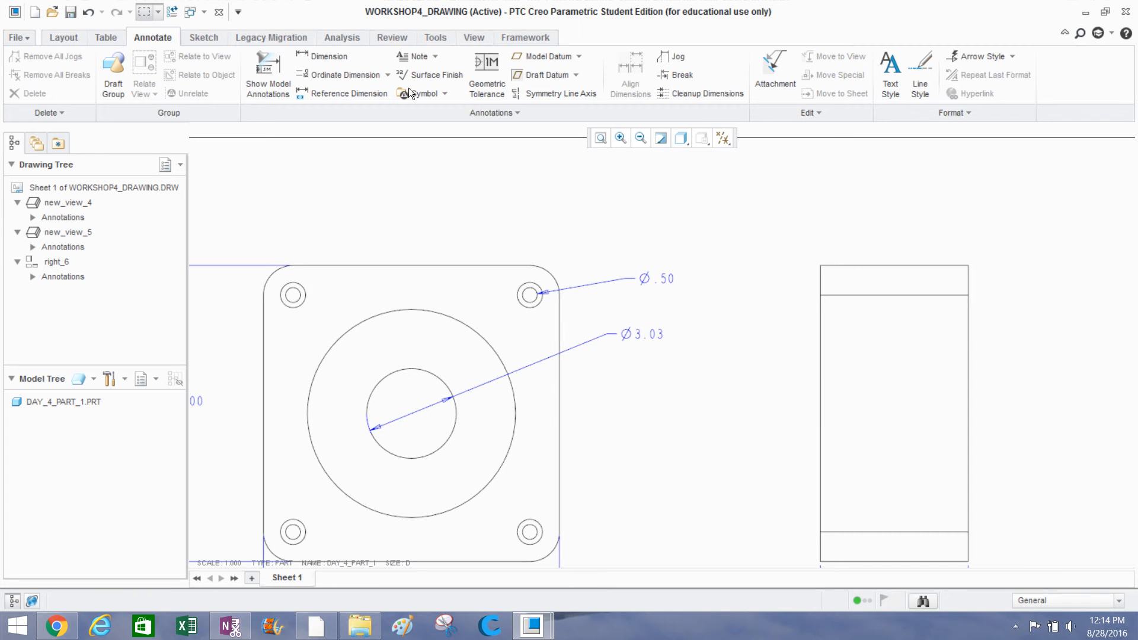
left_click(299, 59)
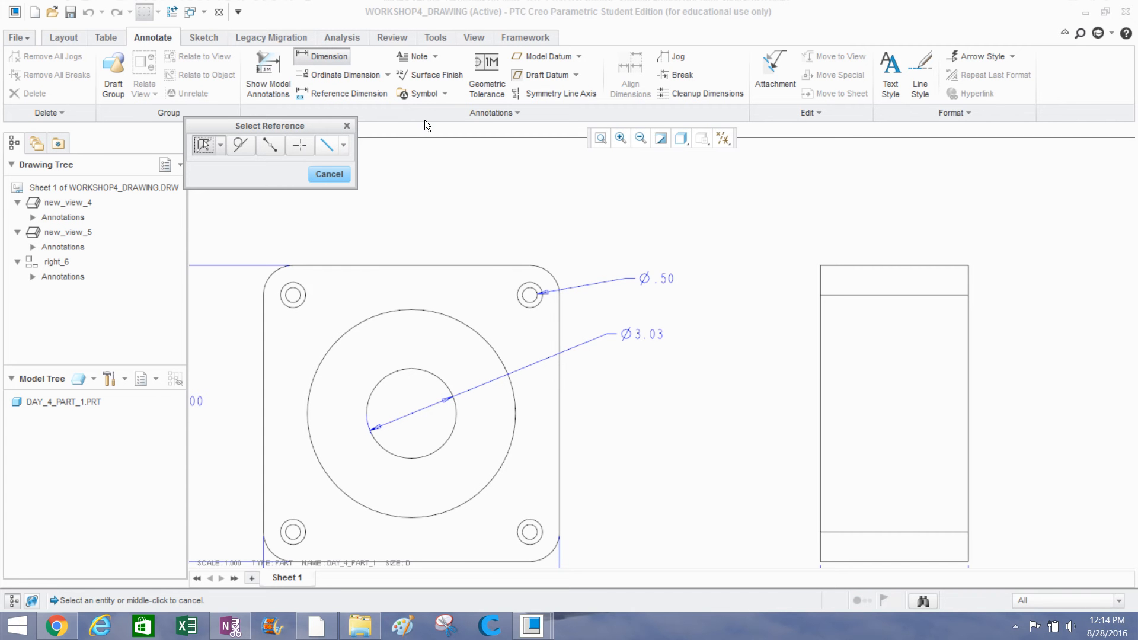
left_click(552, 277)
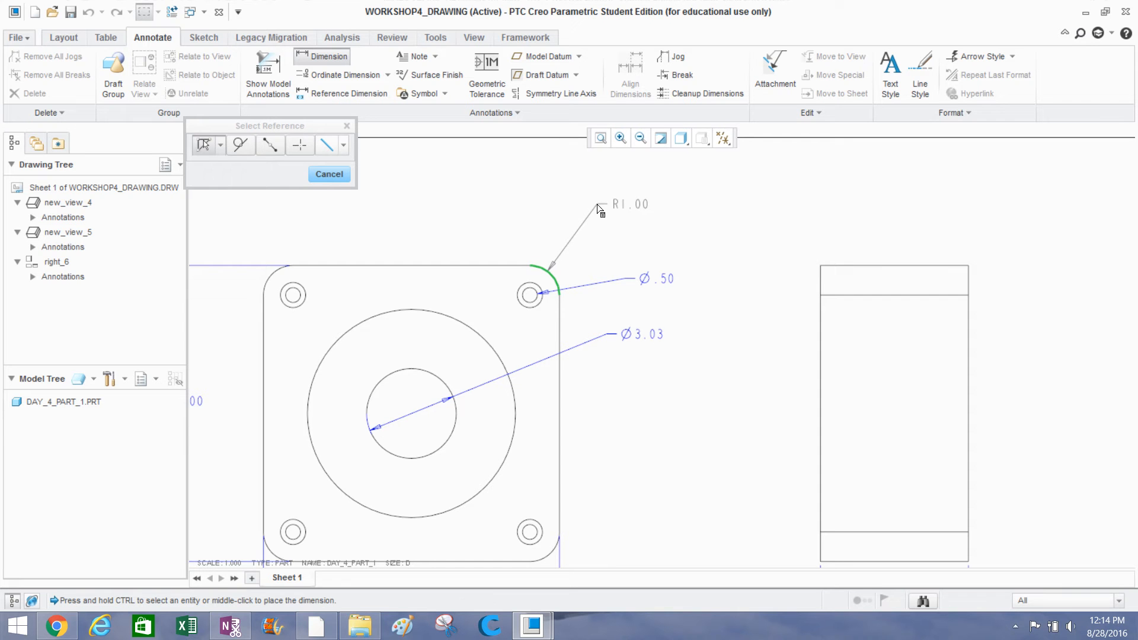
middle_click(597, 206)
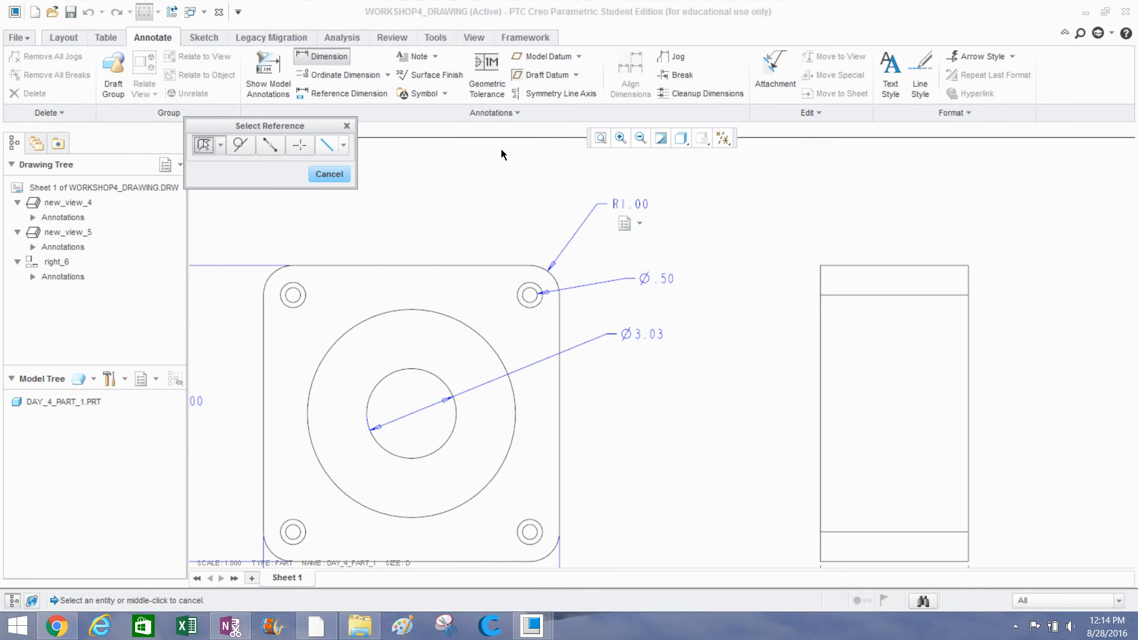
middle_click(528, 178)
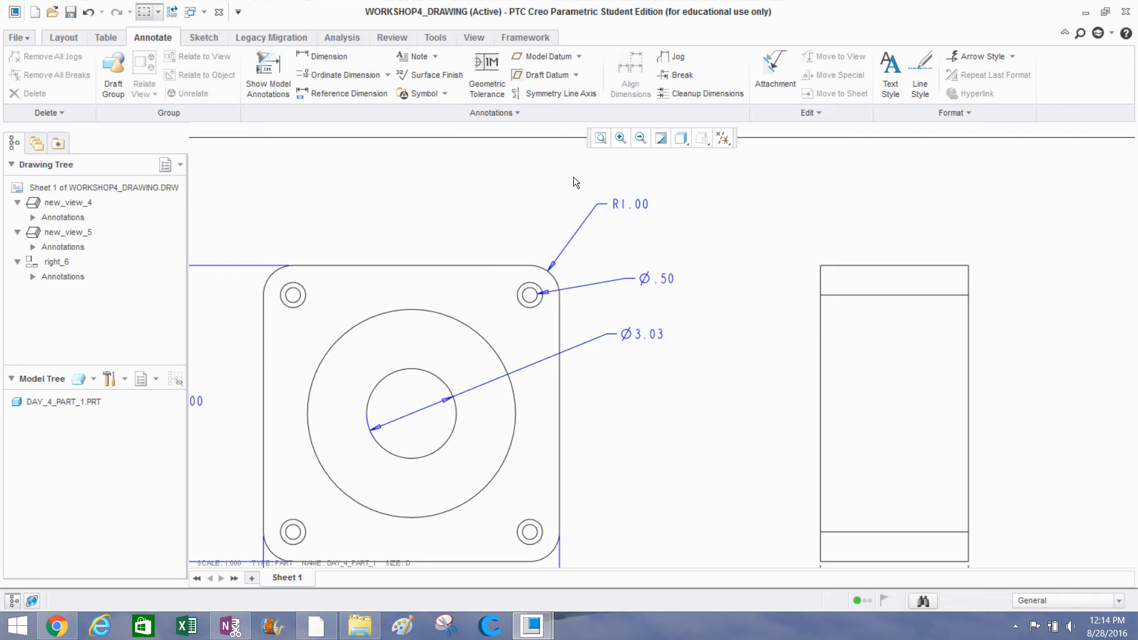
scroll(539, 203, "down", 1)
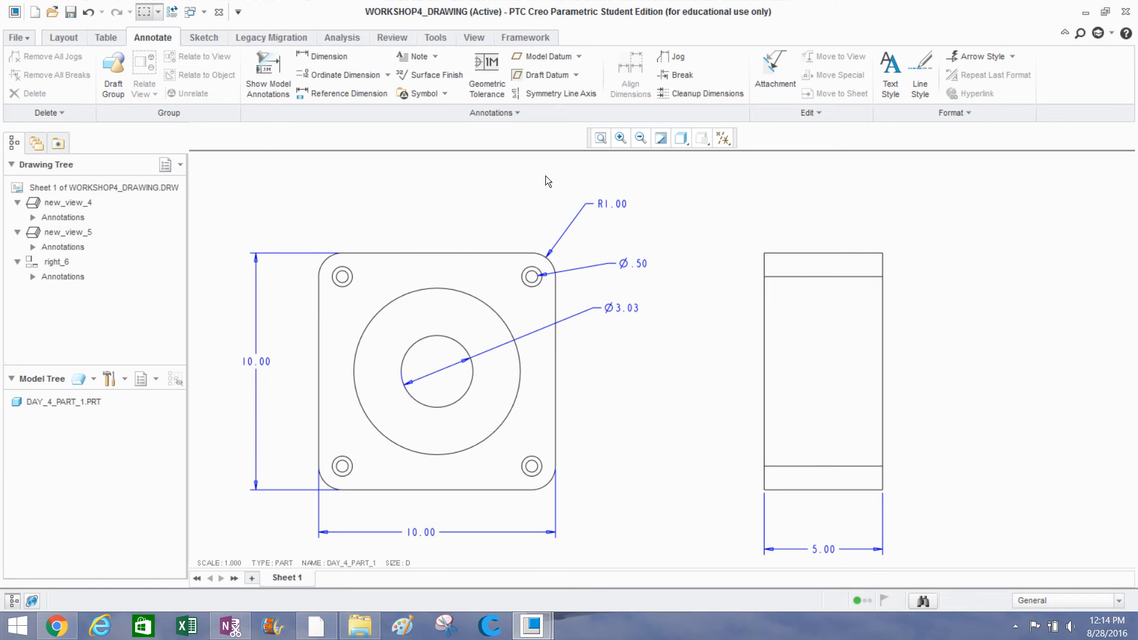
scroll(601, 190, "down", 6)
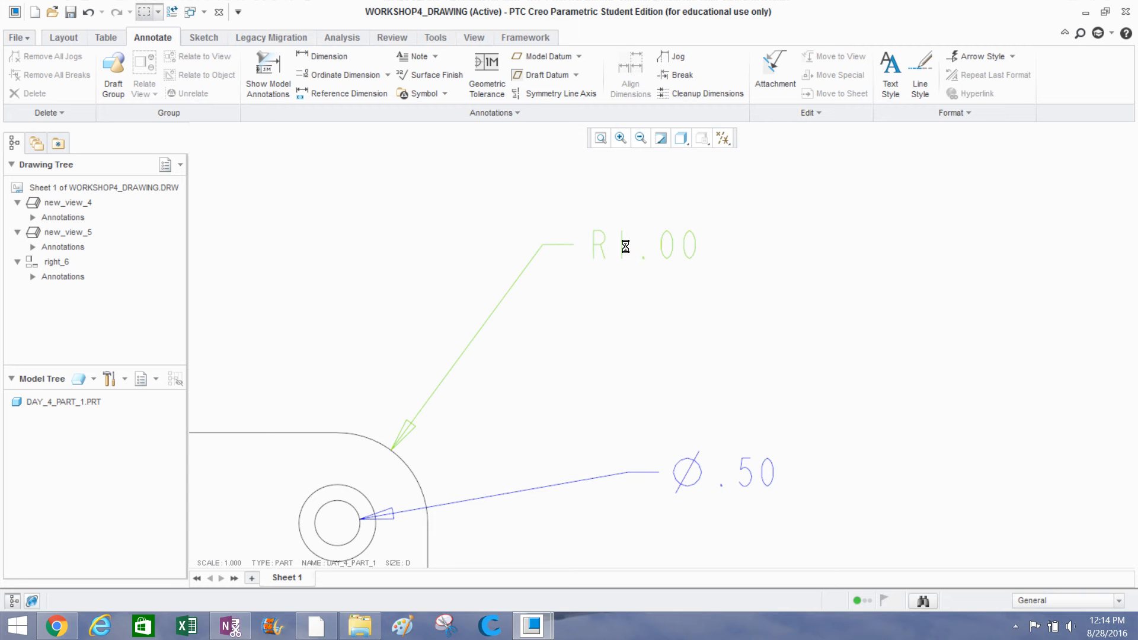
Open the dimension properties of the plate view's upper right corner radius.
left_click(625, 247)
right_click(625, 246)
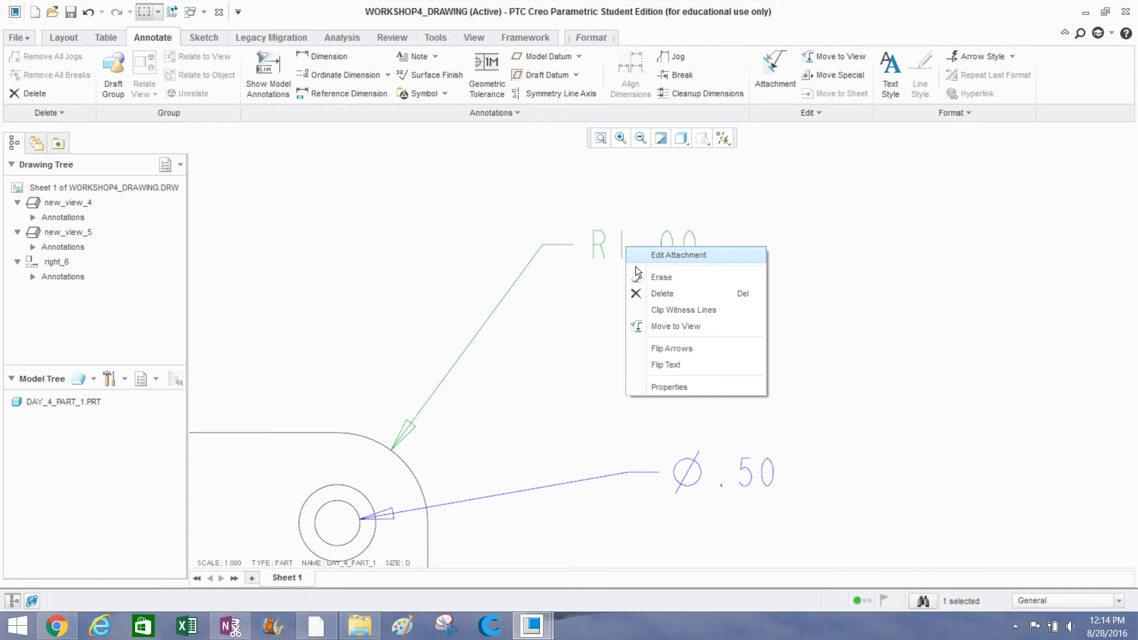
left_click(635, 389)
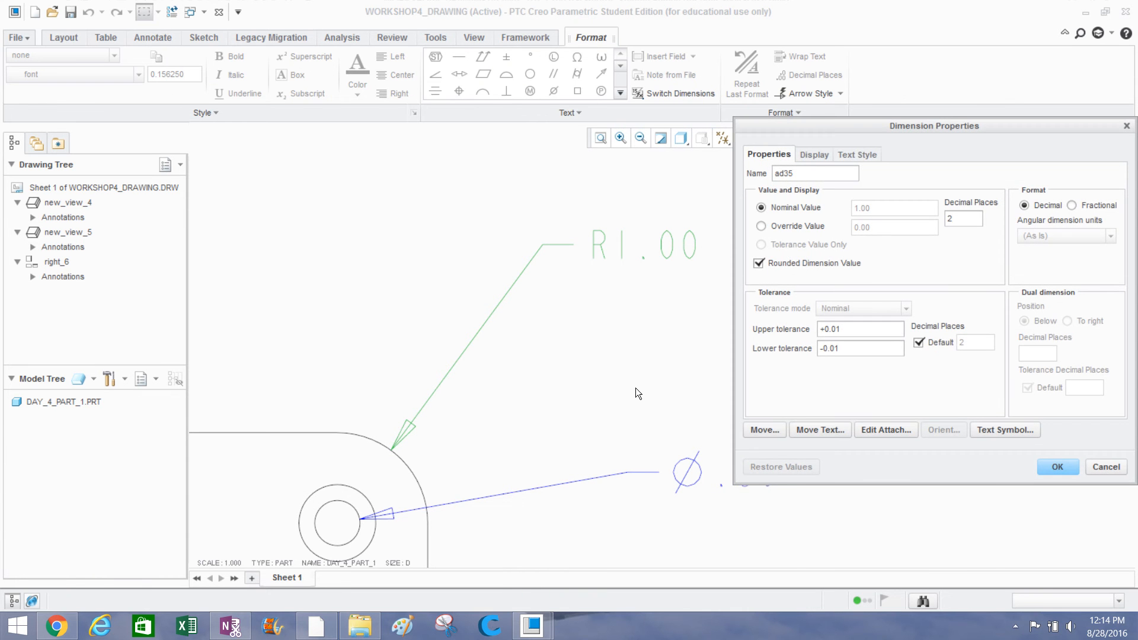
scroll(585, 347, "up", 4)
middle_click_drag(513, 364, 583, 246)
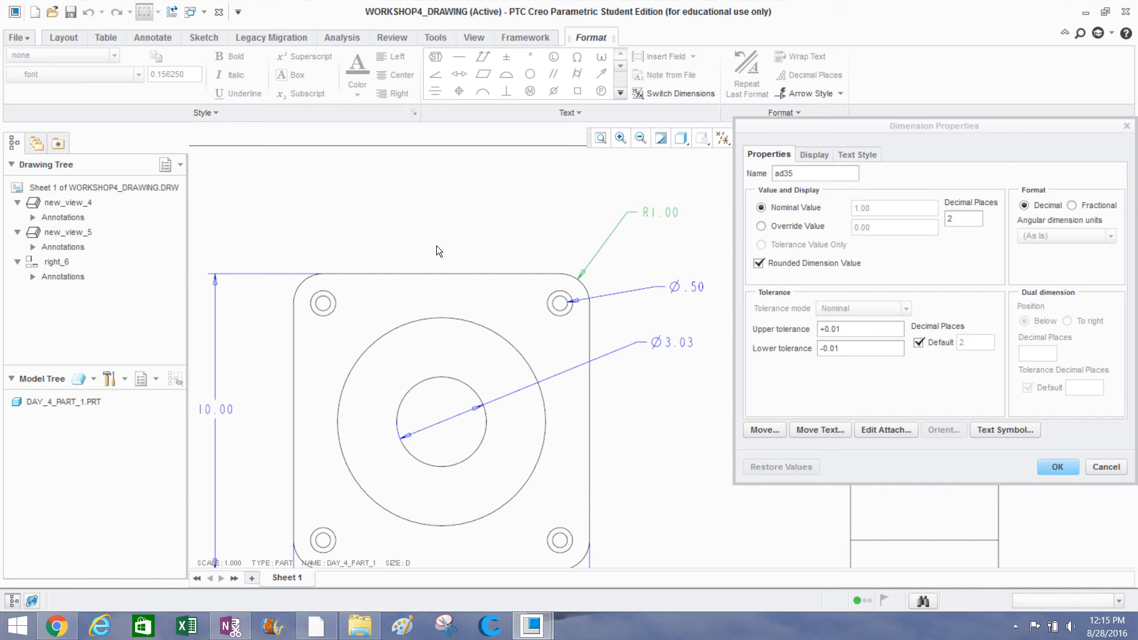
scroll(436, 255, "up", 2)
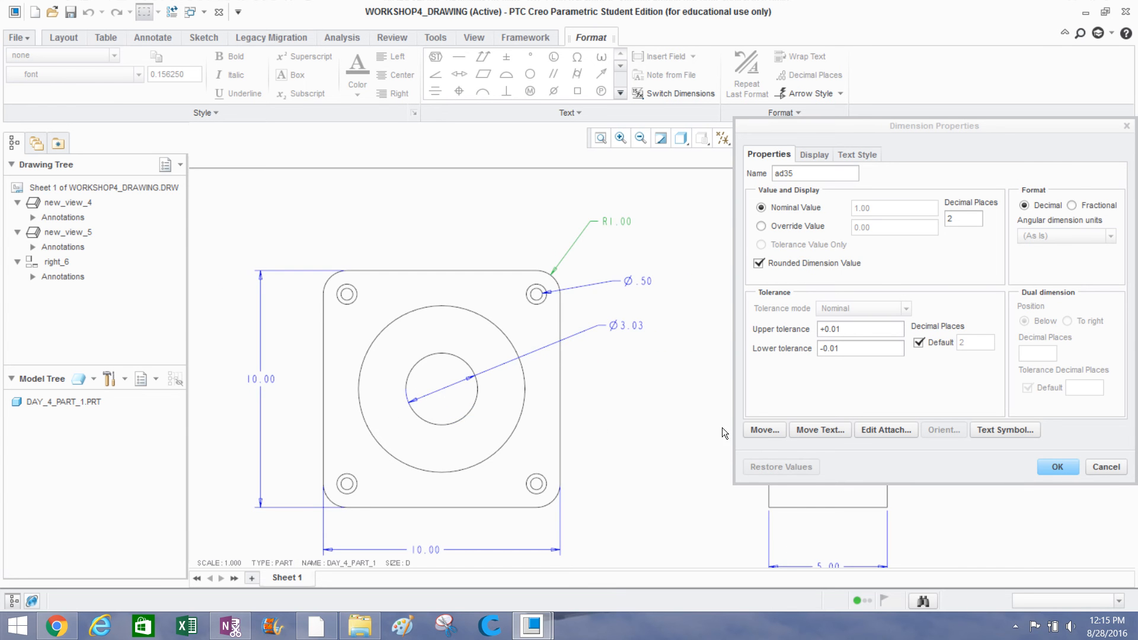
scroll(496, 389, "up", 2)
scroll(716, 511, "down", 3)
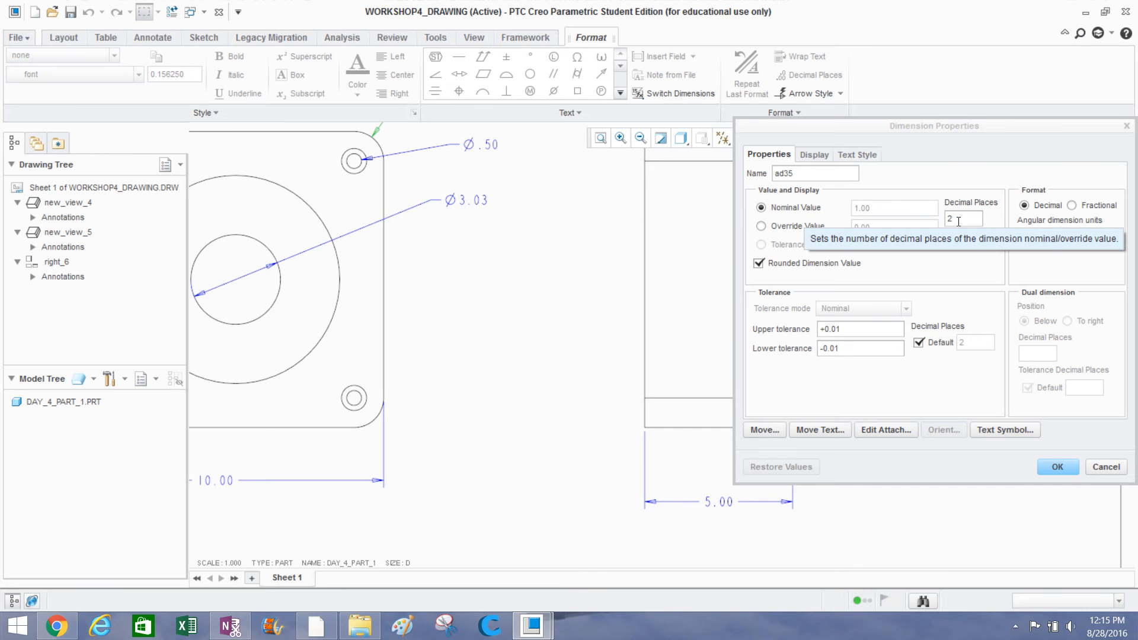
scroll(496, 390, "up", 2)
scroll(452, 180, "down", 5)
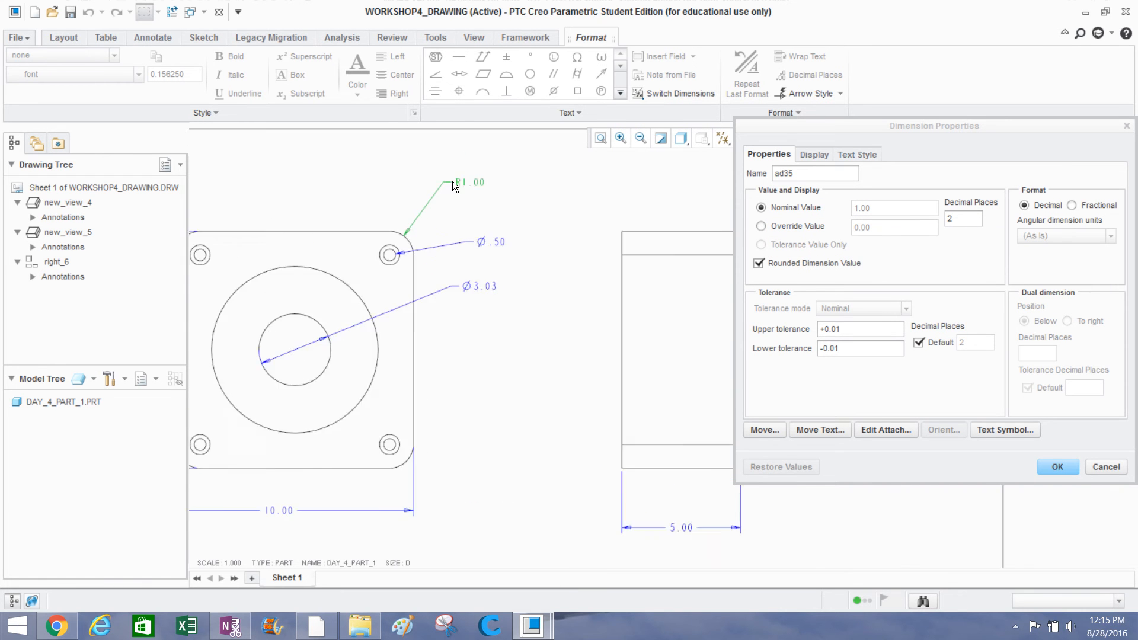
Set the corner radius dimension's decimal places to 2, leaving the tolerance's default decimal places enabled.
left_click(966, 217)
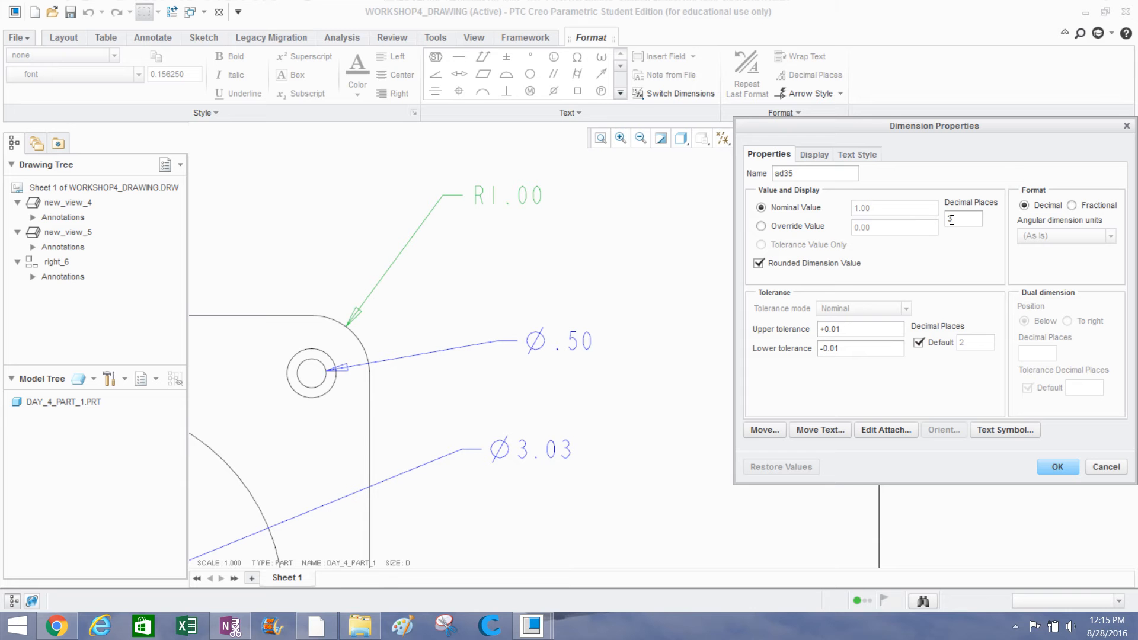
key("Return")
double_click(945, 218)
type("2")
key("Return")
left_click(872, 330)
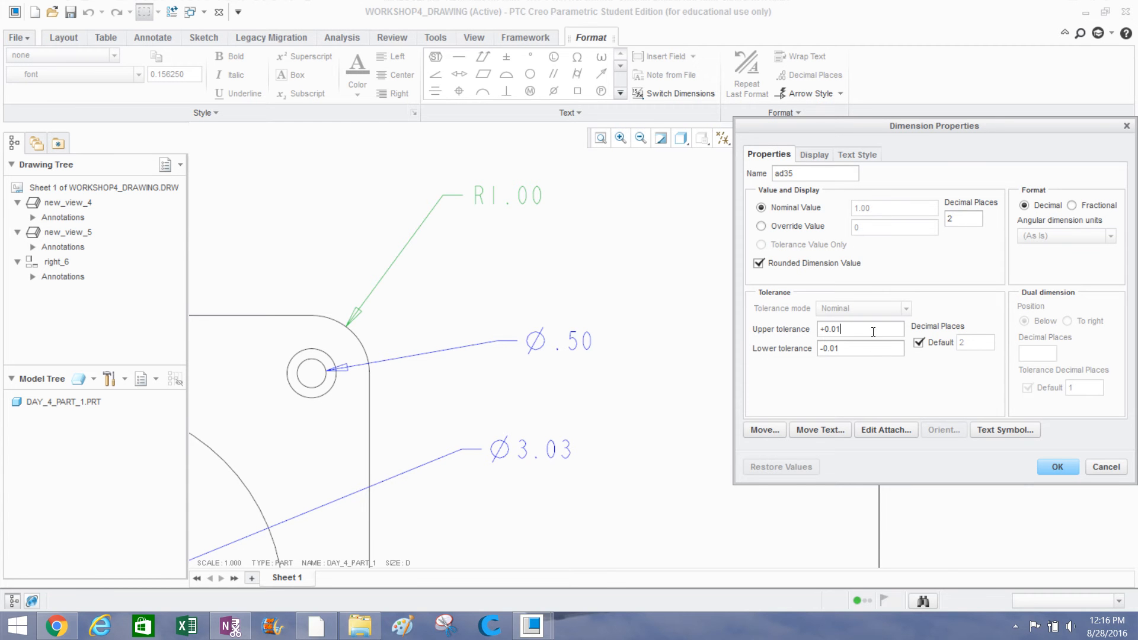
left_click(925, 343)
left_click(926, 343)
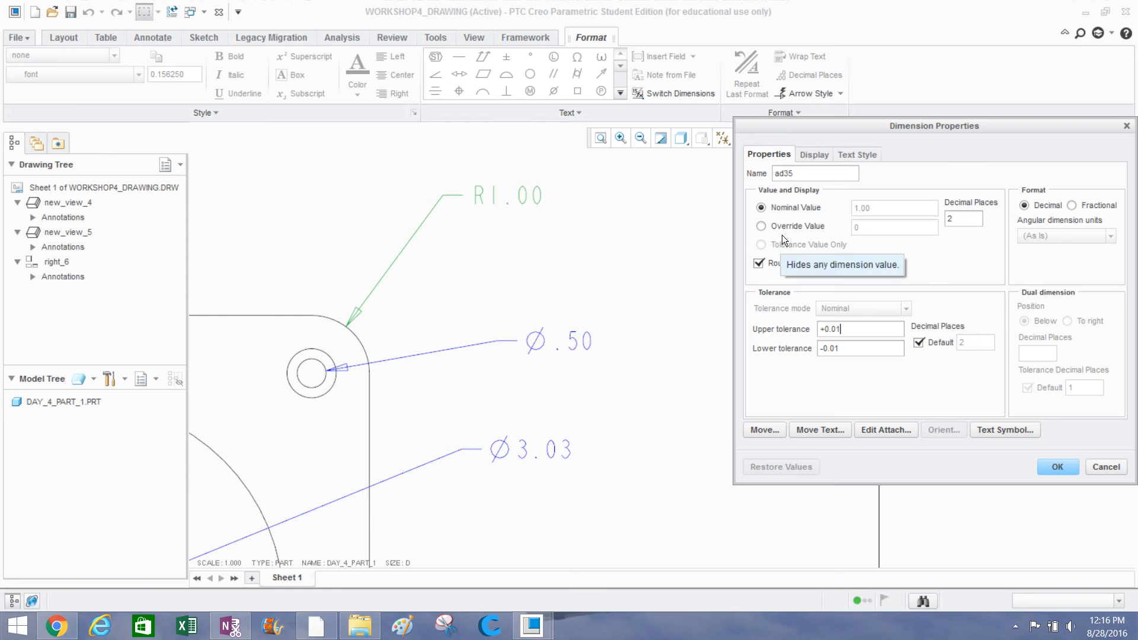
Add 4X before the R in the corner radius dimension's prefix and apply the dimension properties.
left_click(797, 159)
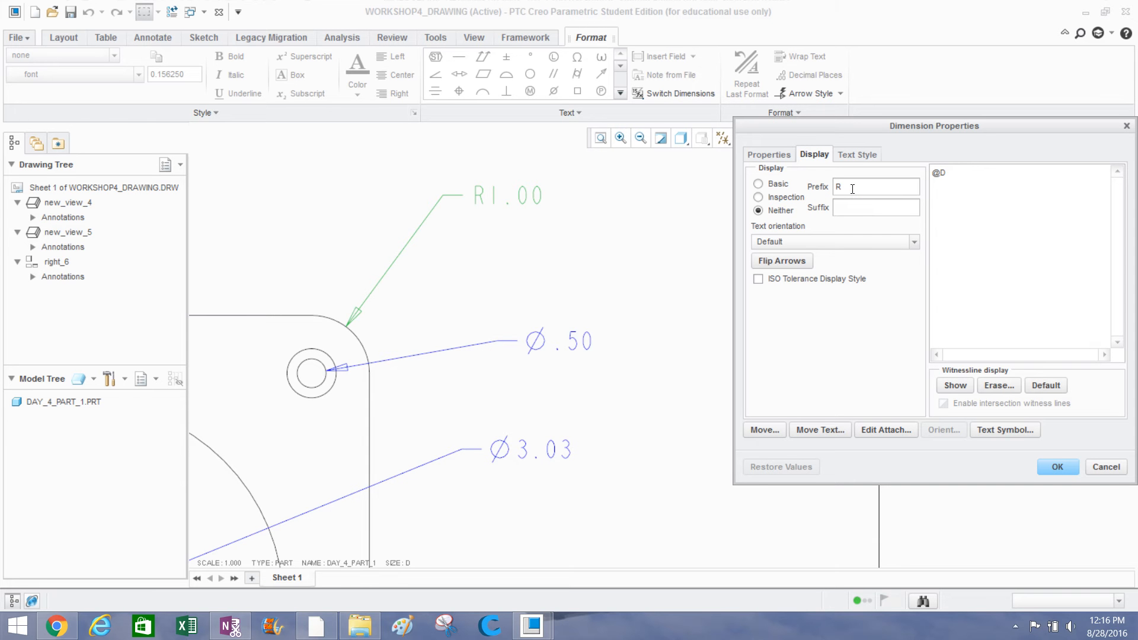
key("Home")
type("4X")
left_click(1057, 466)
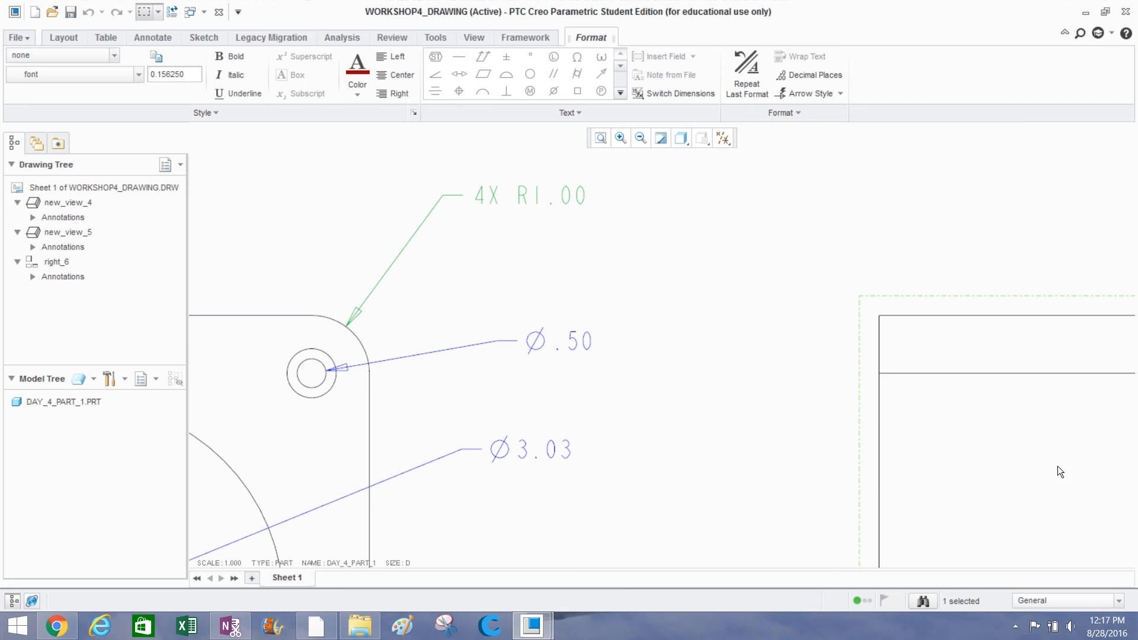
left_click(884, 413)
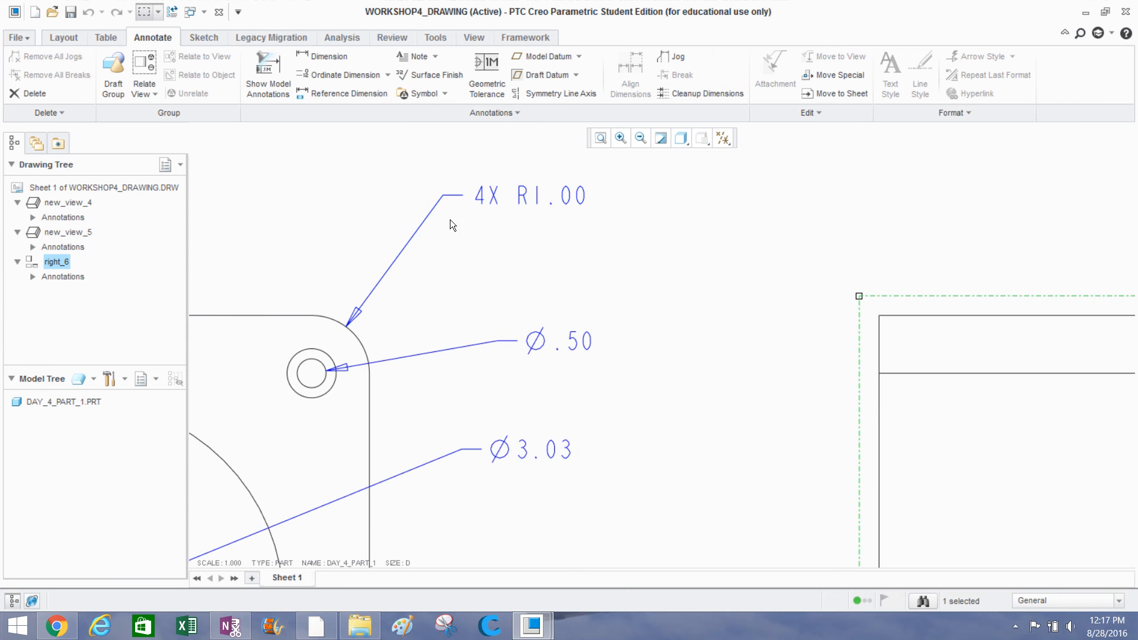
Open the display properties of the corner hole's diameter dimension in the plate view.
scroll(549, 218, "up", 5)
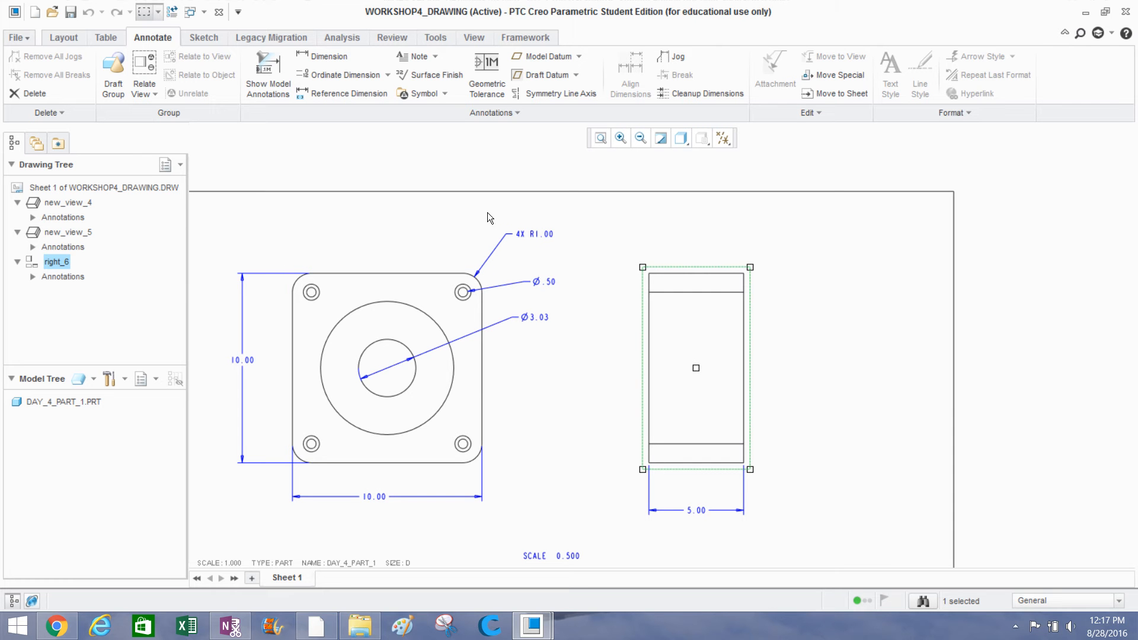
scroll(458, 215, "down", 2)
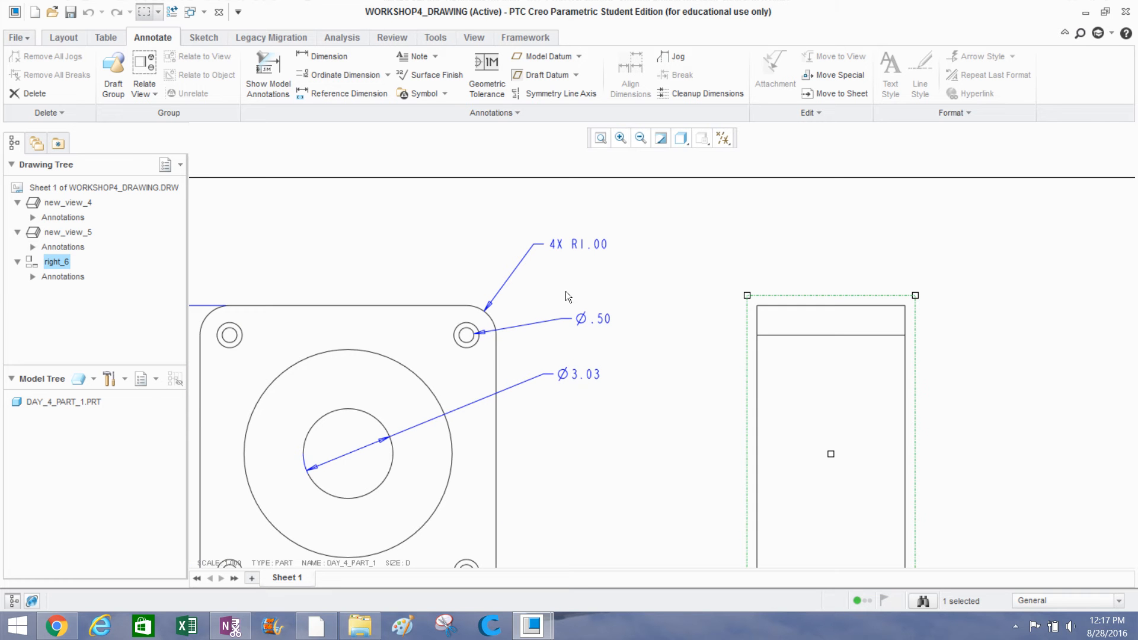
scroll(578, 323, "down", 3)
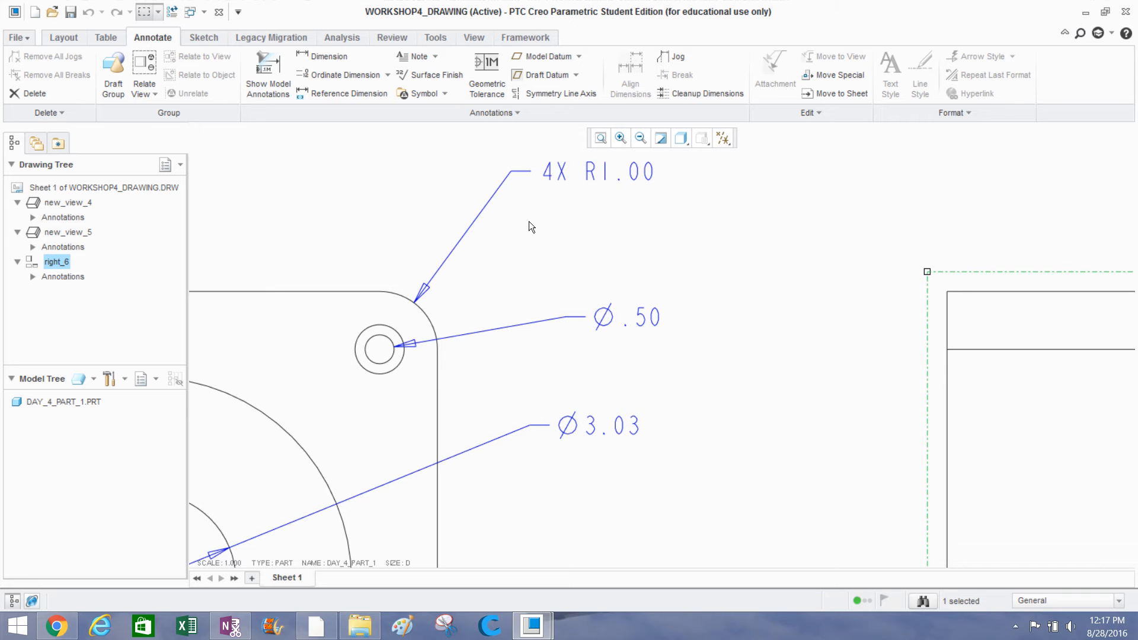
left_click(602, 319)
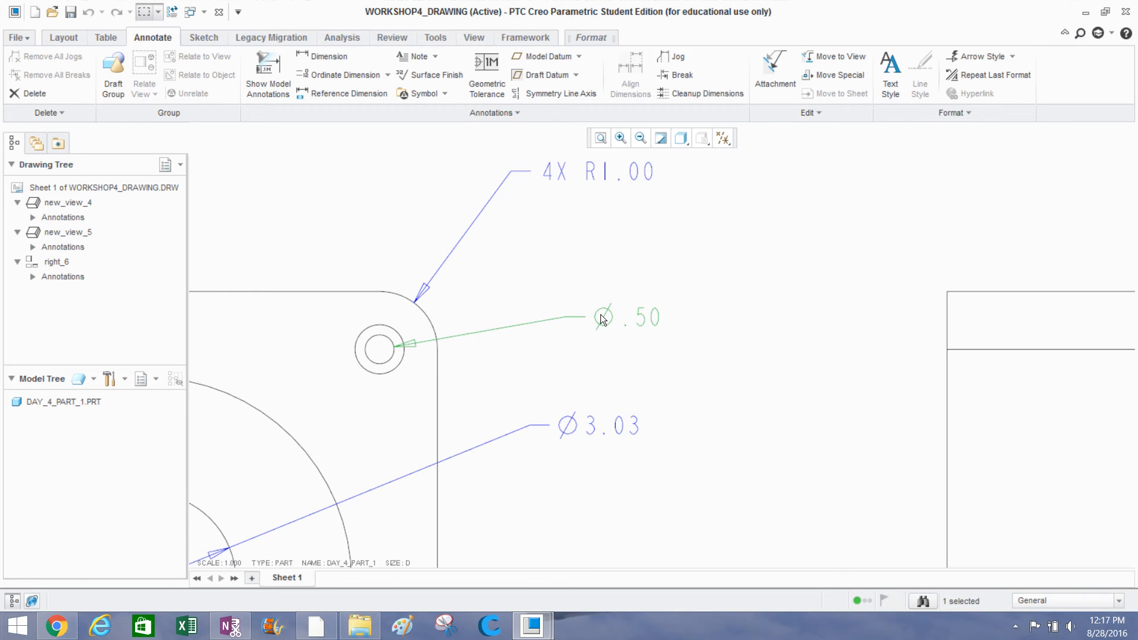
right_click(602, 319)
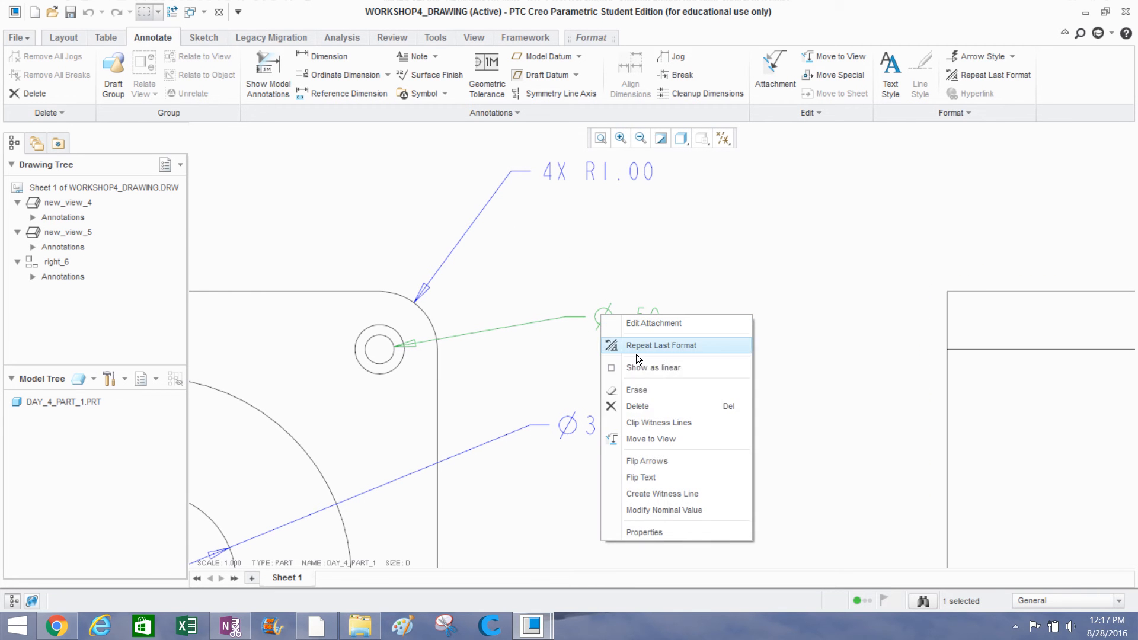
left_click(632, 528)
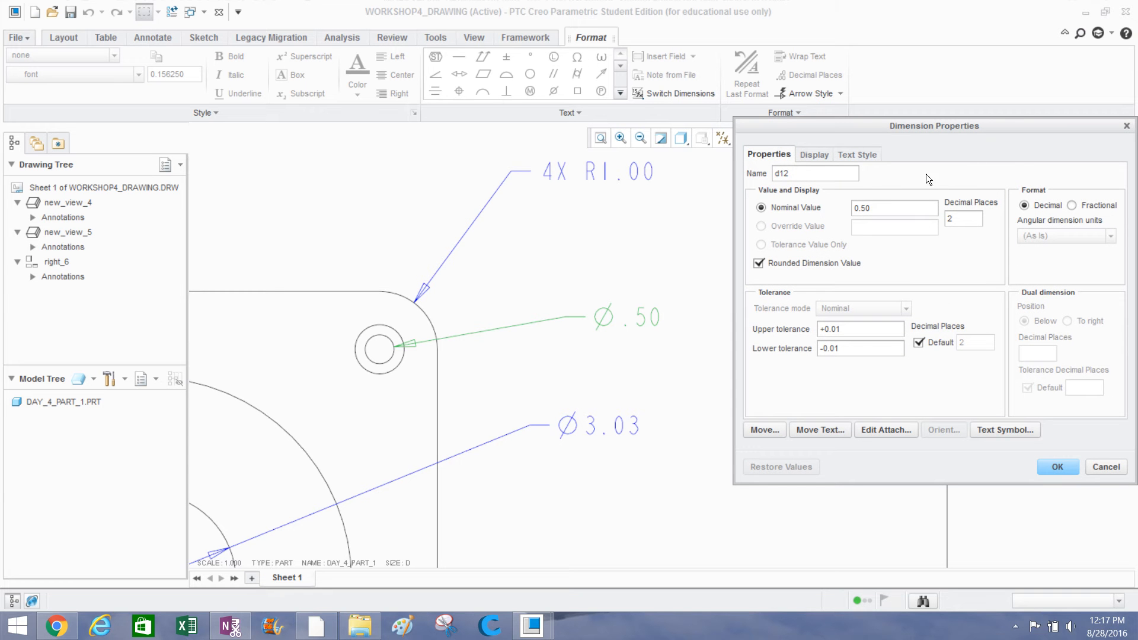
left_click(816, 156)
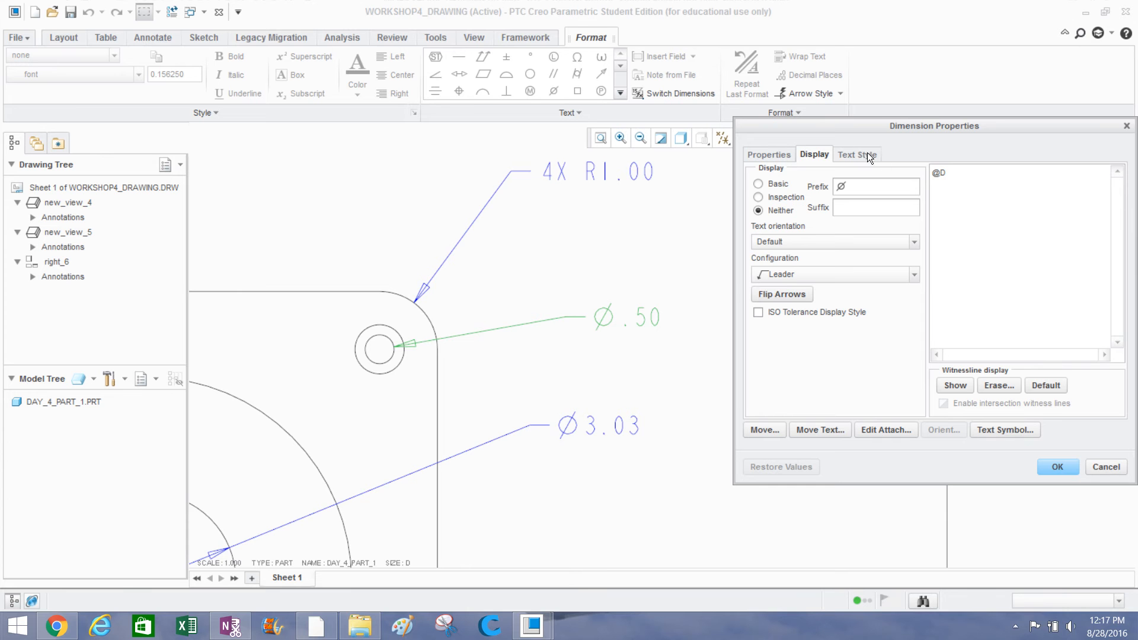
Add a second text line to the corner hole's diameter dimension with a counterbore symbol and the value .85.
left_click(948, 173)
key("Return")
left_click(989, 432)
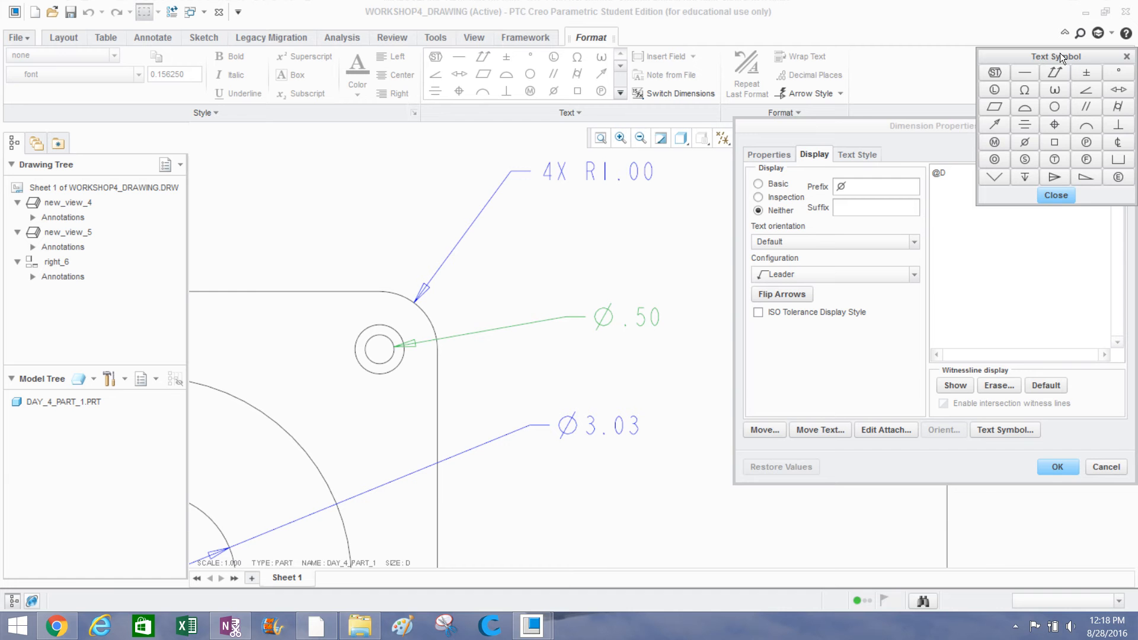
left_click_drag(1059, 52, 702, 101)
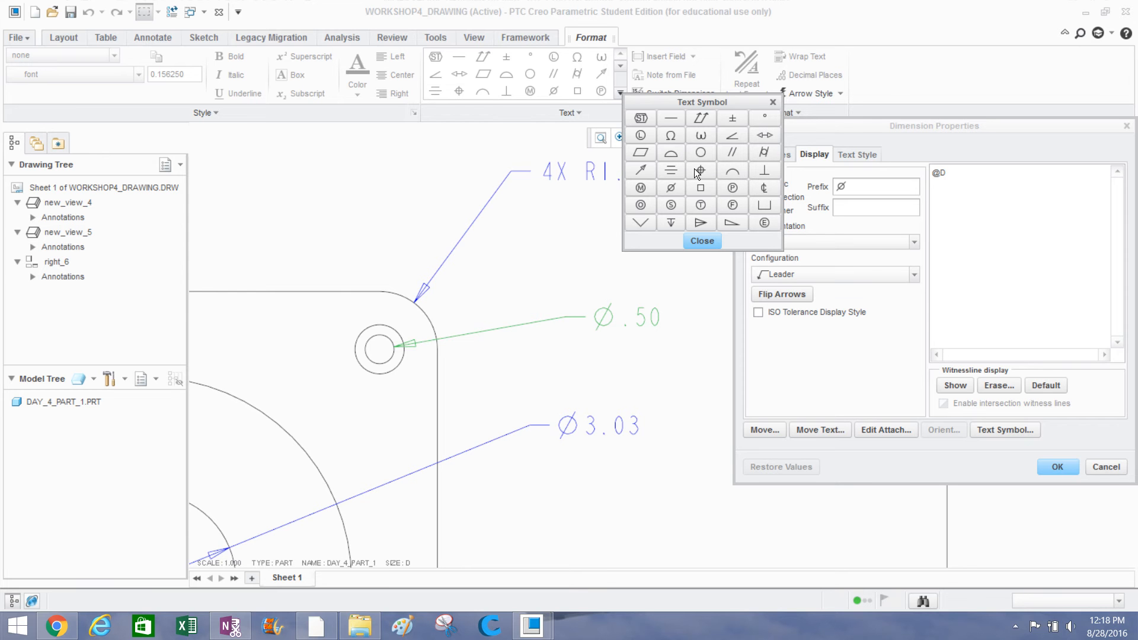
left_click(764, 205)
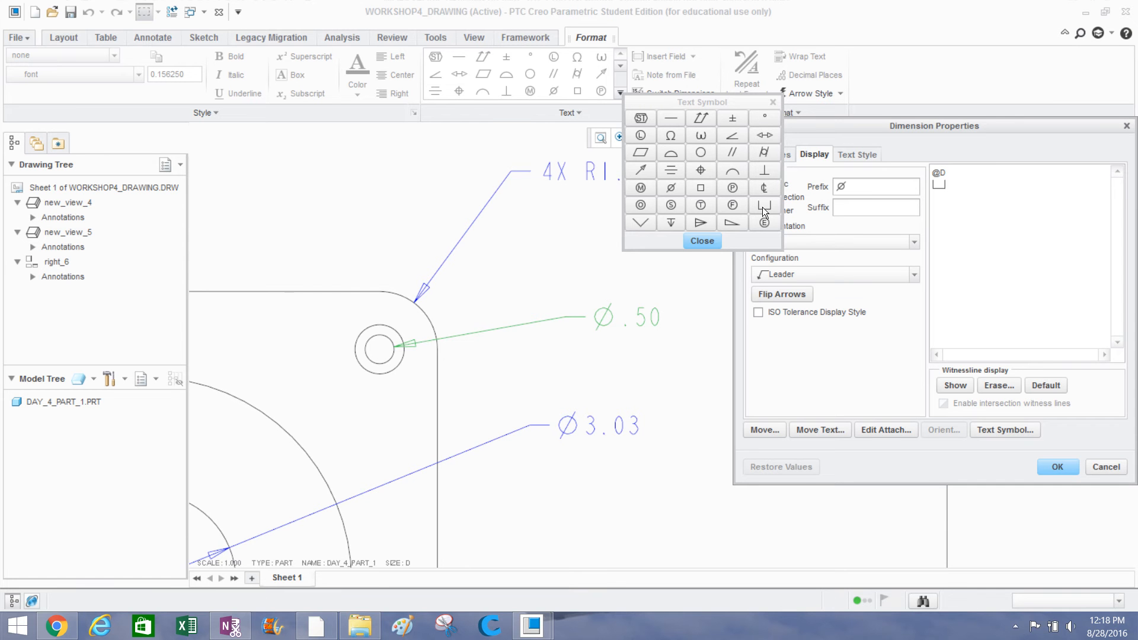
left_click(696, 240)
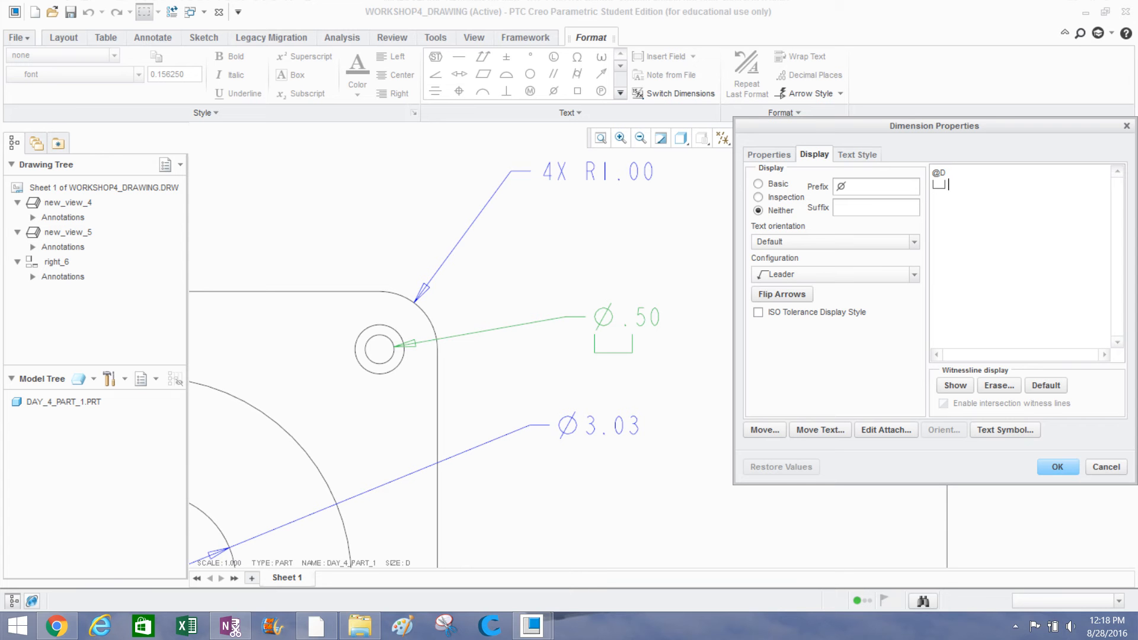
type("85")
Append a depth symbol and the value .50 after the .85 counterbore size in the hole callout.
left_click(981, 435)
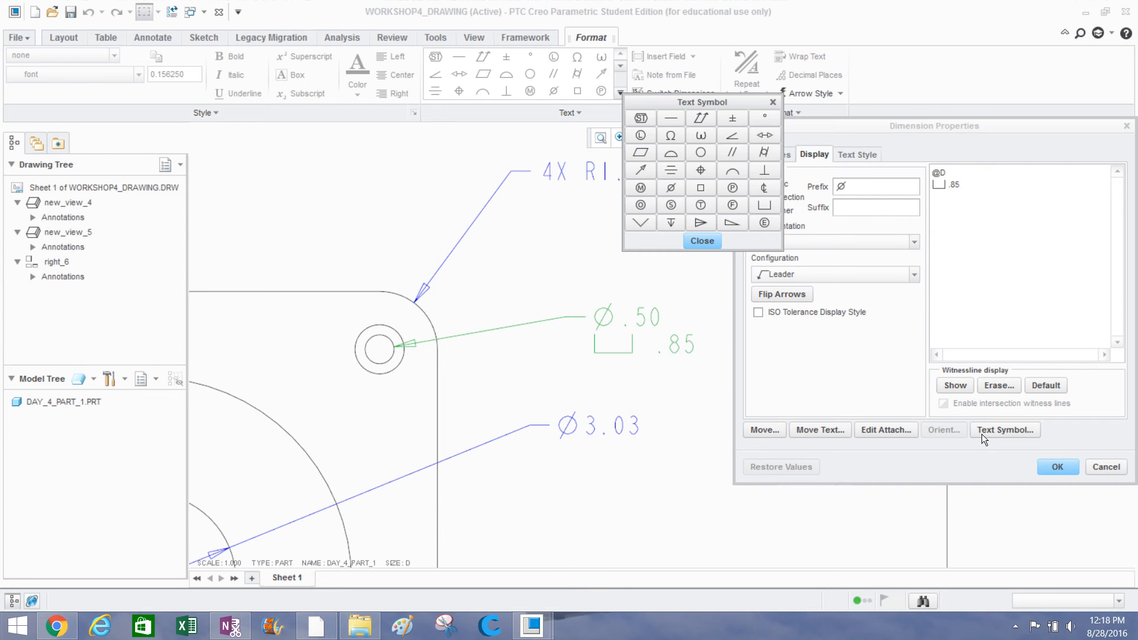
left_click(663, 222)
left_click(704, 239)
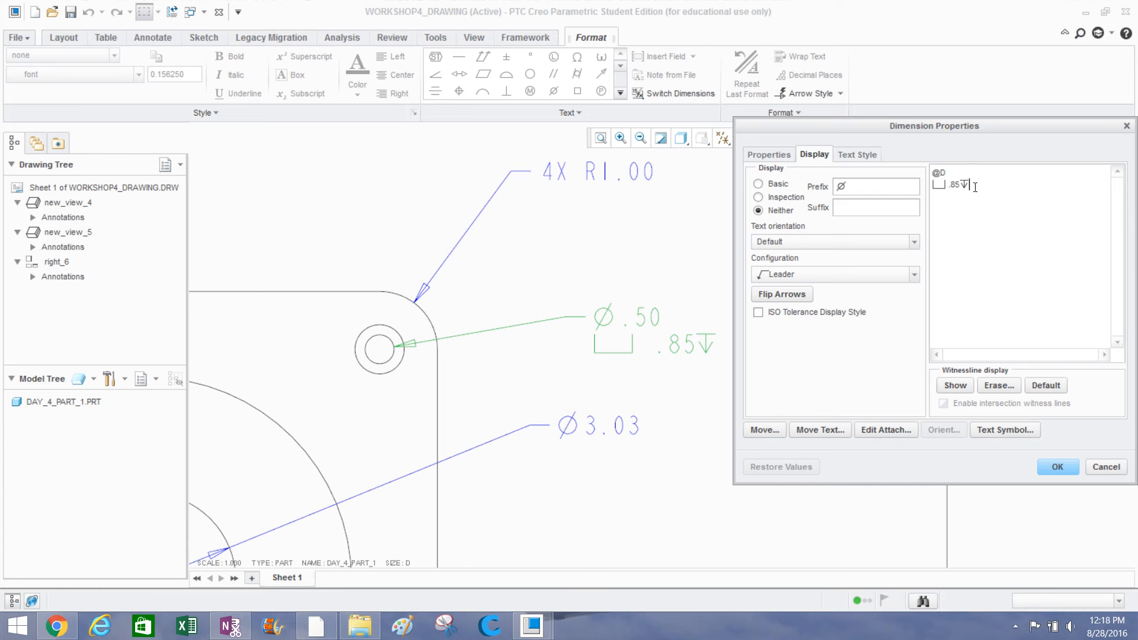
type(".50")
scroll(499, 358, "down", 1)
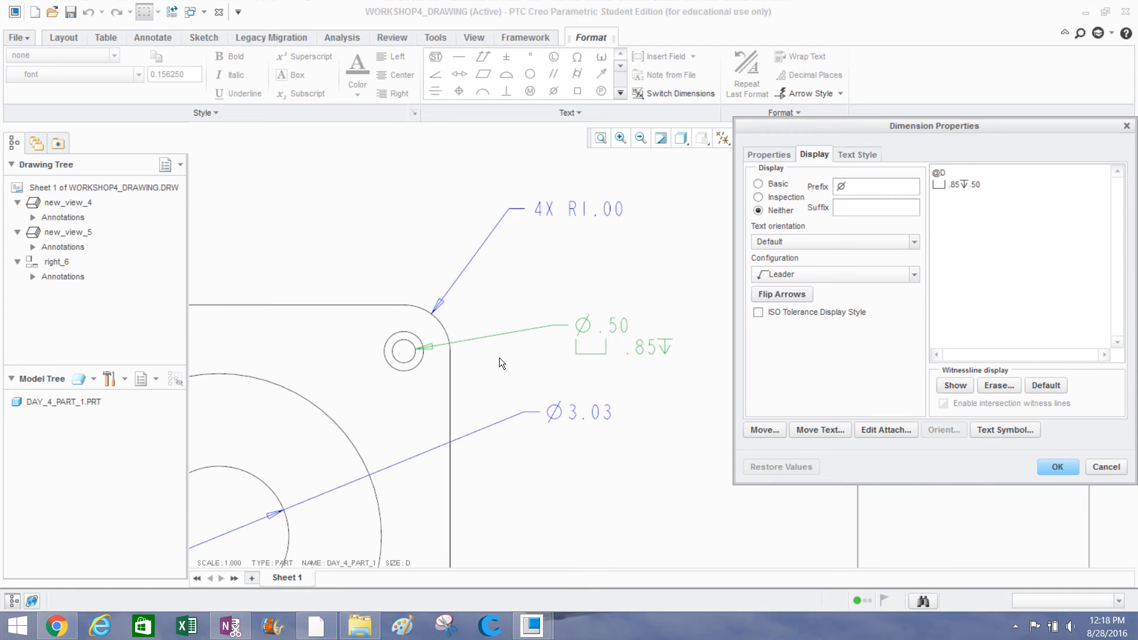
scroll(699, 347, "up", 1)
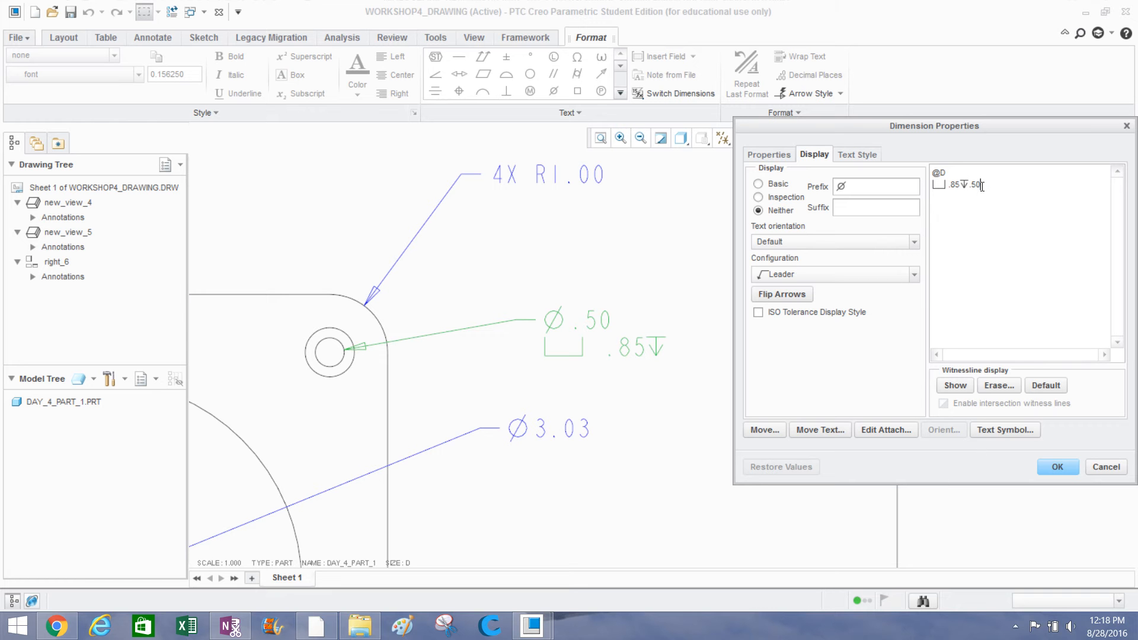
Add THRU after the corner hole's diameter value on the first text line and apply the dimension properties.
left_click(977, 432)
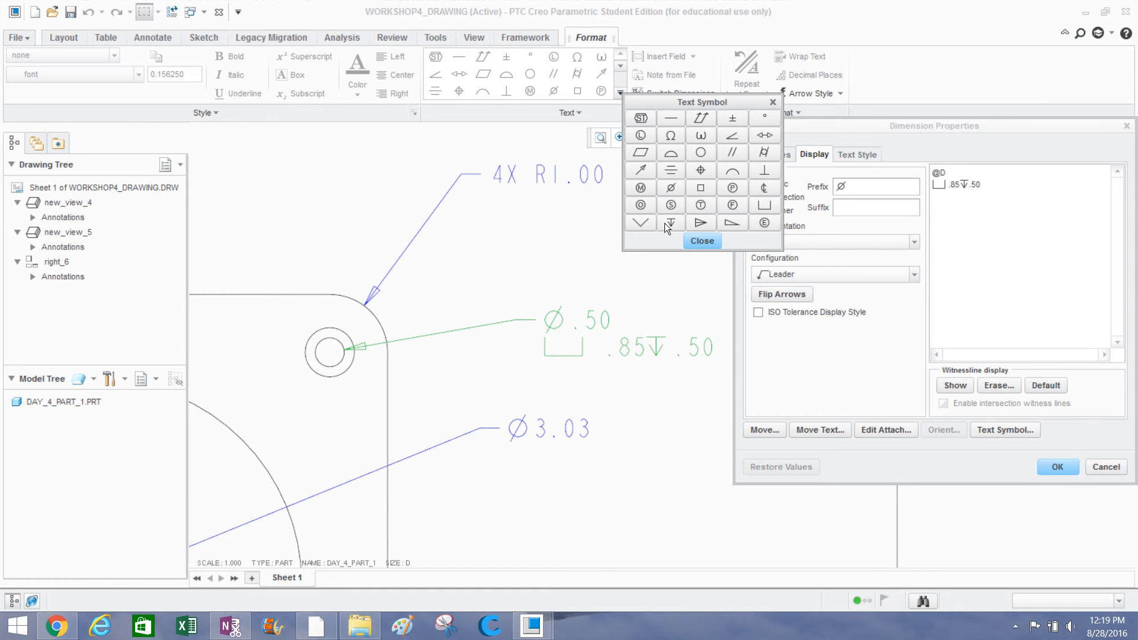
left_click(698, 242)
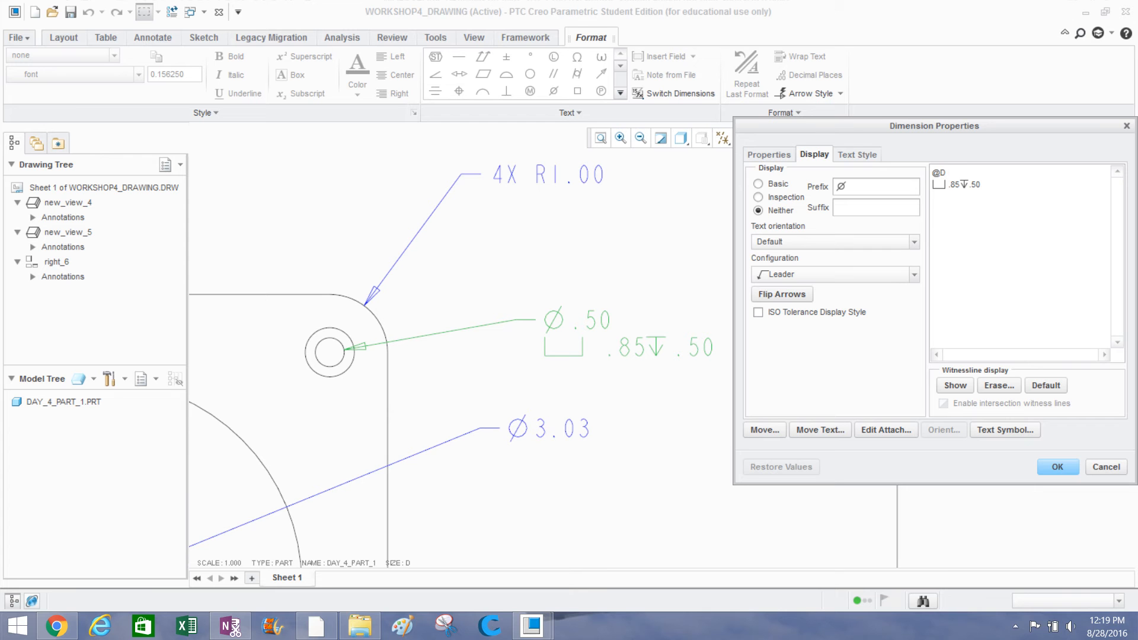
type("THRU")
left_click(1049, 464)
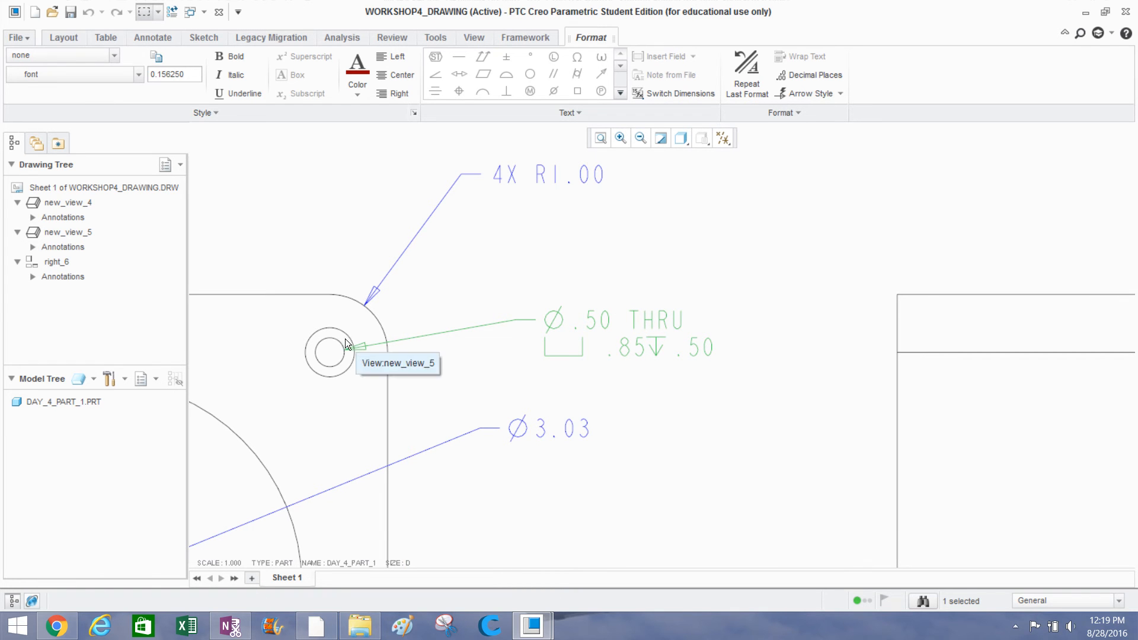
Delete THRU from the first text line of the corner hole's diameter dimension in the plate view.
right_click(601, 320)
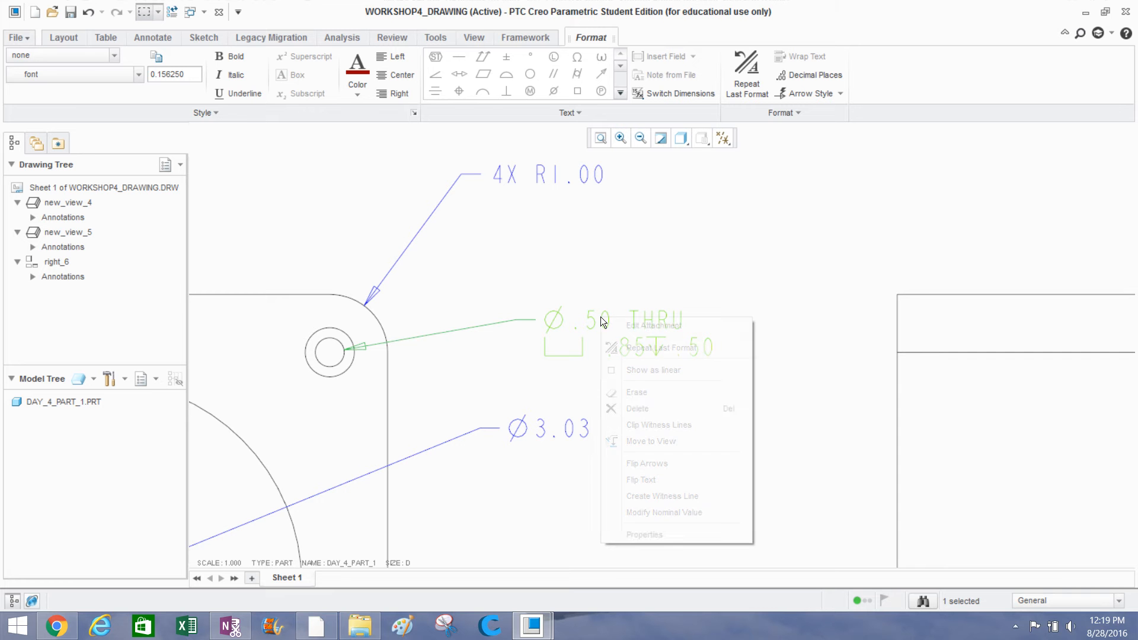
left_click(663, 534)
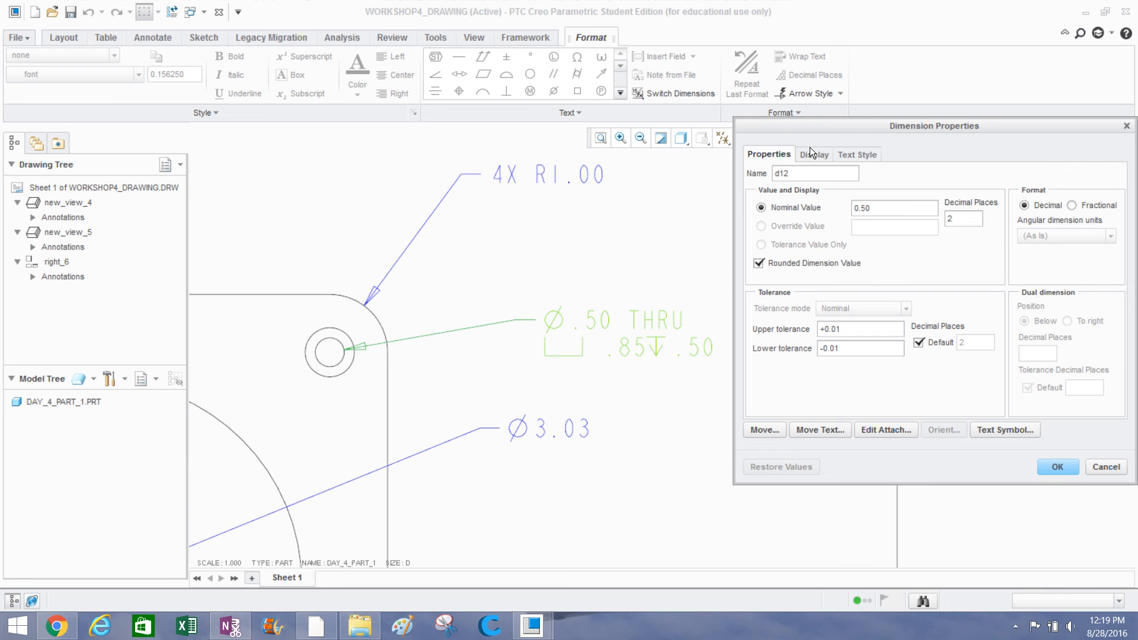
left_click(809, 150)
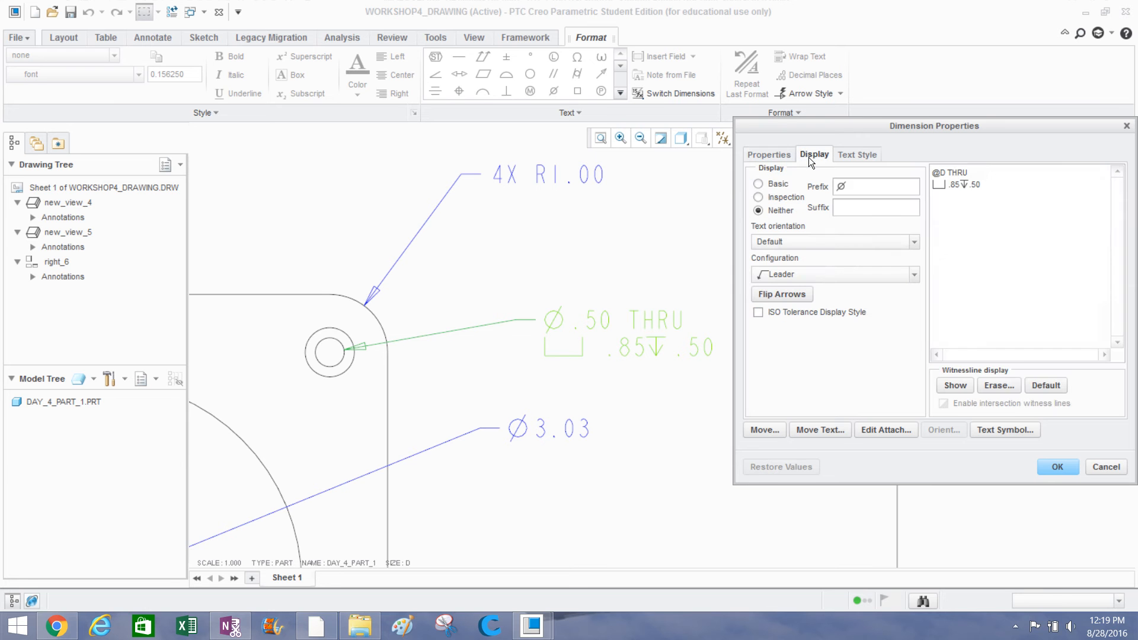
left_click(981, 175)
key("BackSpace")
key("BackSpace")
key("BackSpace")
key("BackSpace")
key("BackSpace")
Add a depth symbol and 1.00 after the corner hole's diameter value and apply the dimension properties.
left_click(978, 427)
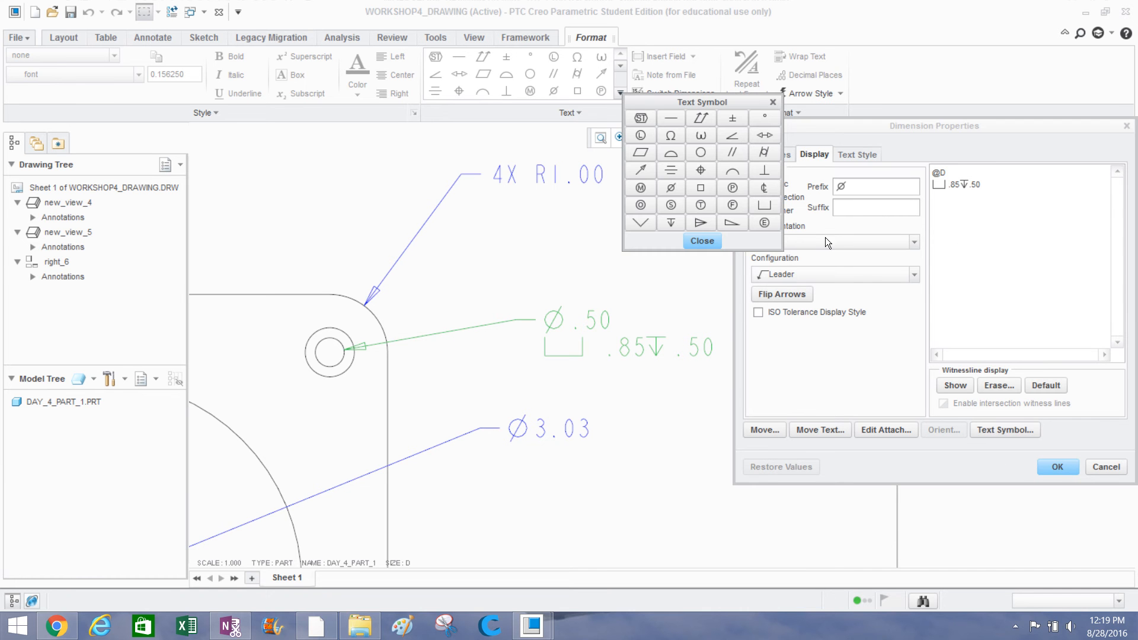
left_click(663, 219)
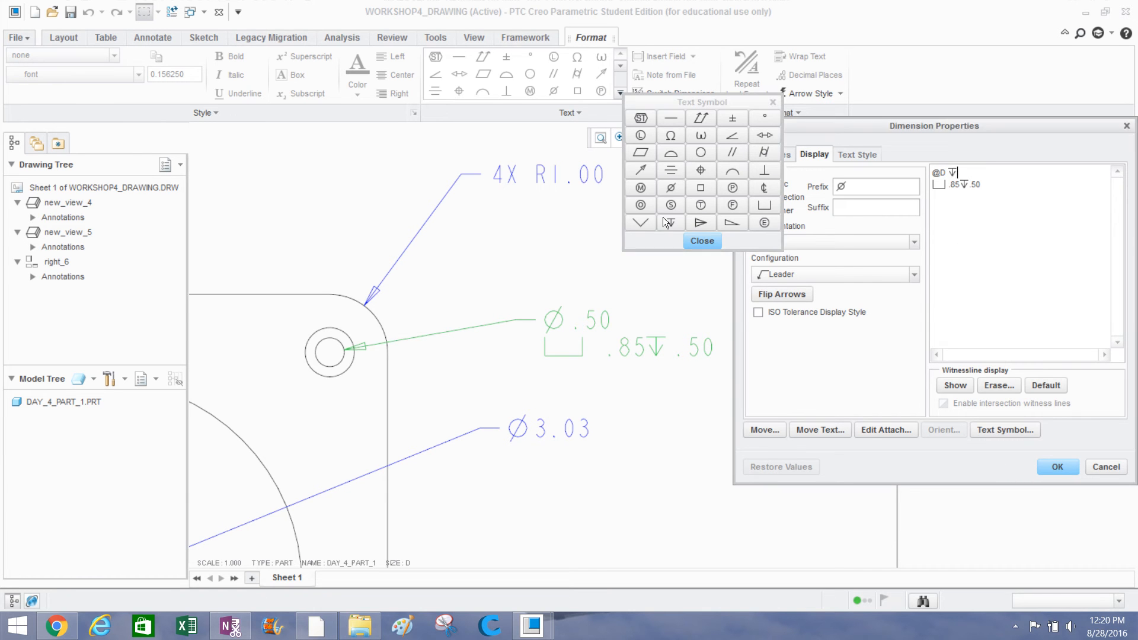
type("1.0")
left_click(703, 241)
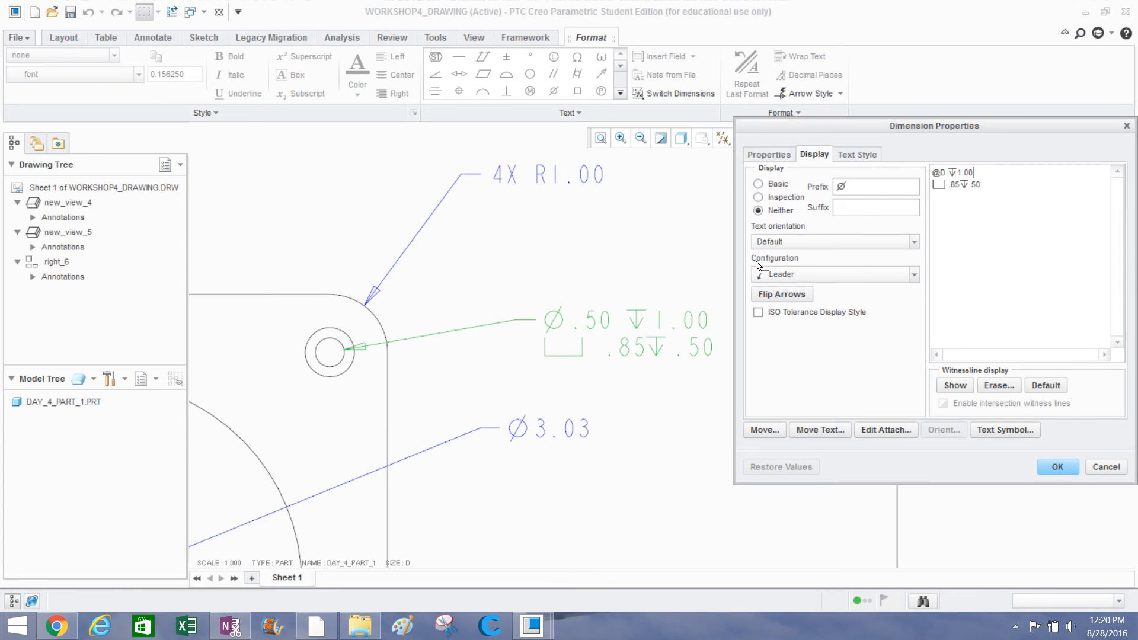
left_click(1048, 464)
left_click(773, 409)
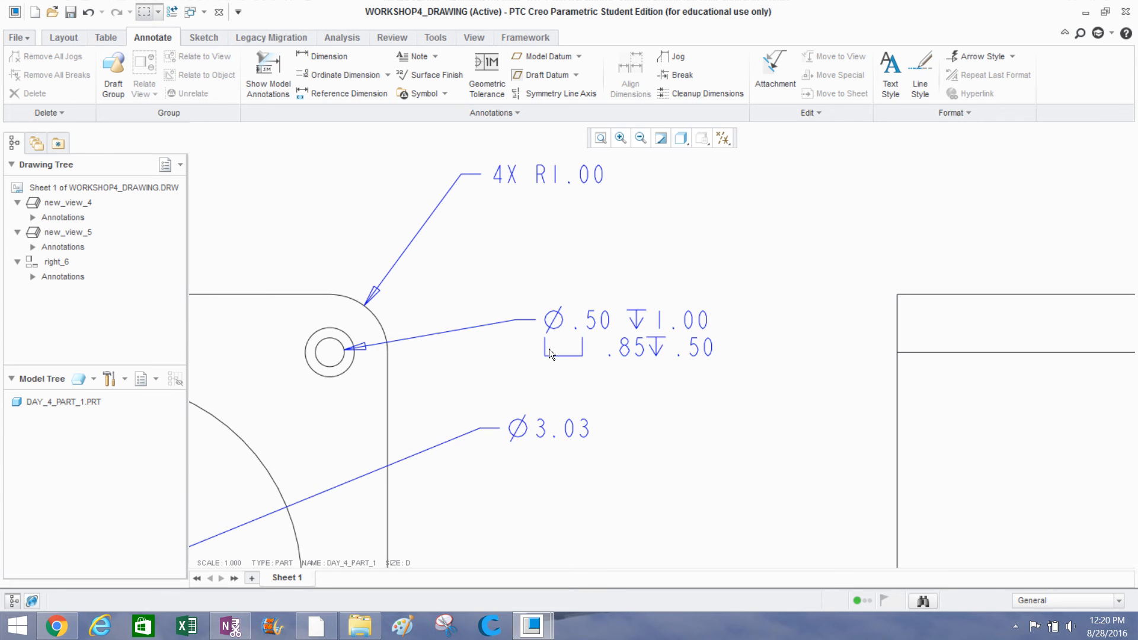
Switch to the DAY_4 assembly window and examine the block's face with the four corner holes.
scroll(683, 362, "up", 3)
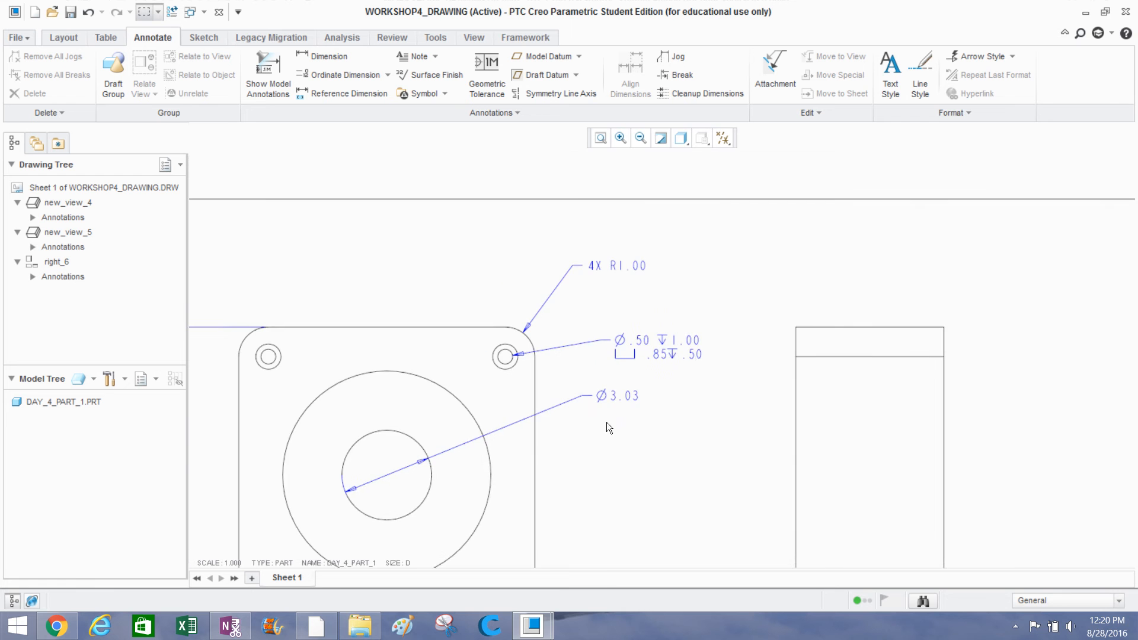
mouse_move(596, 419)
middle_mouse_down()
mouse_move(612, 371)
mouse_move(666, 298)
middle_mouse_up()
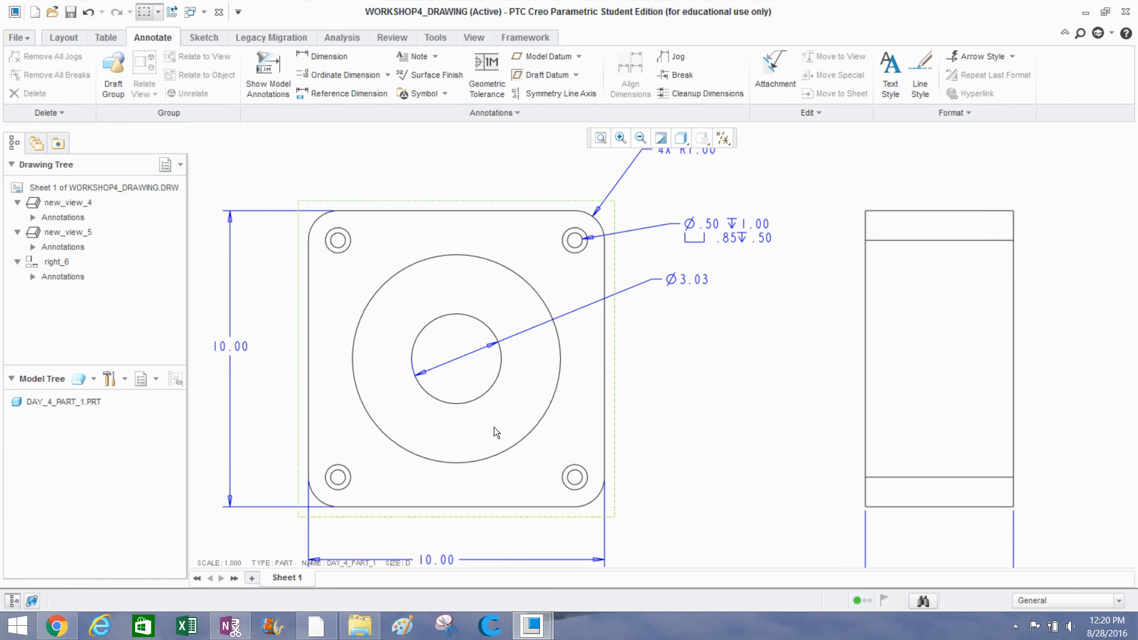
scroll(557, 329, "up", 3)
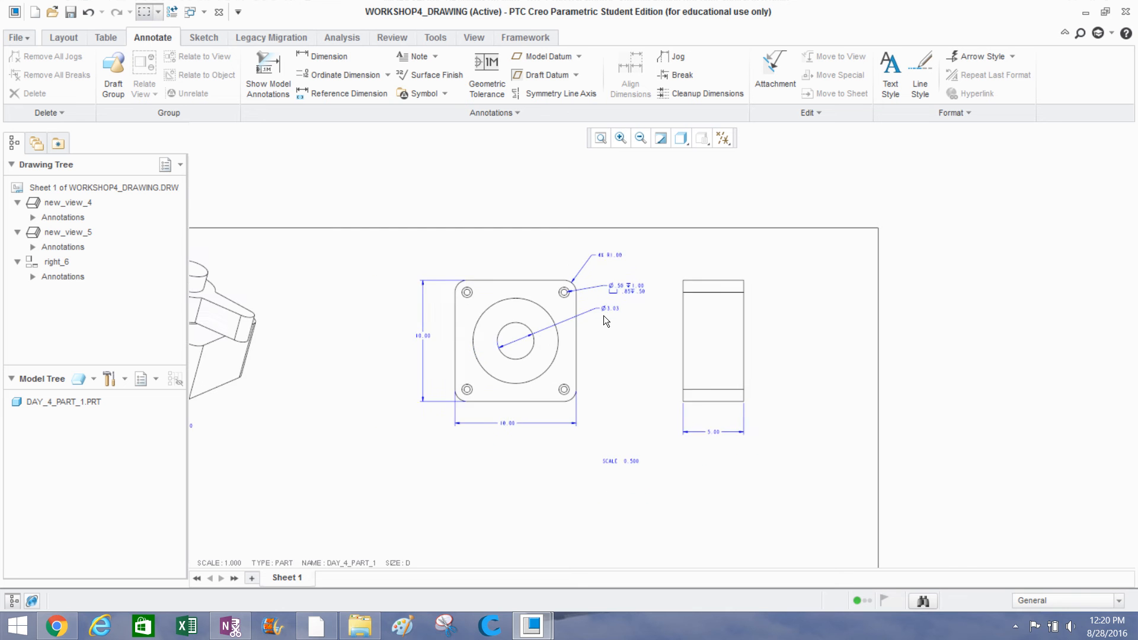
middle_click_drag(604, 315, 684, 300)
scroll(647, 286, "down", 3)
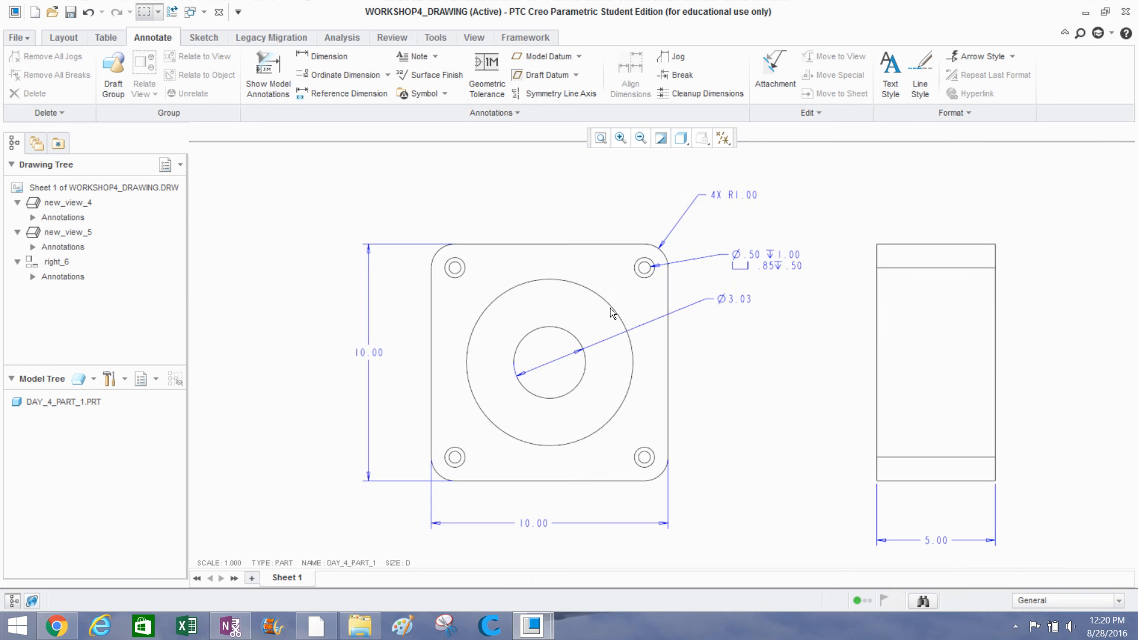
mouse_move(532, 625)
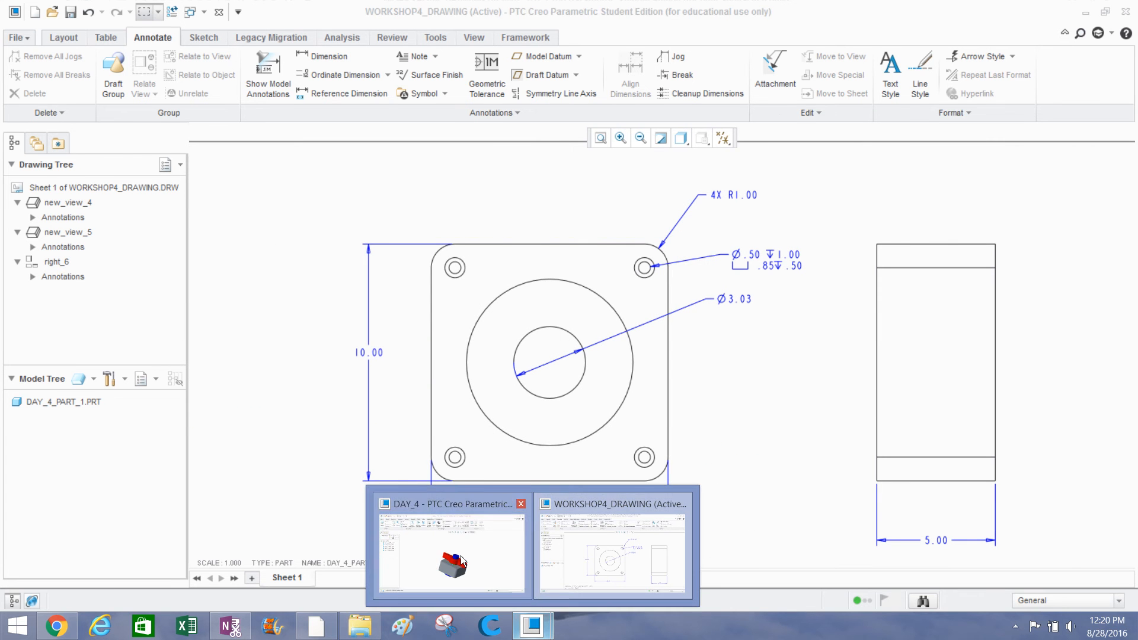
left_click(450, 539)
mouse_move(436, 459)
middle_mouse_down()
mouse_move(452, 411)
mouse_move(509, 344)
mouse_move(544, 237)
mouse_move(521, 262)
middle_mouse_up()
scroll(546, 350, "down", 4)
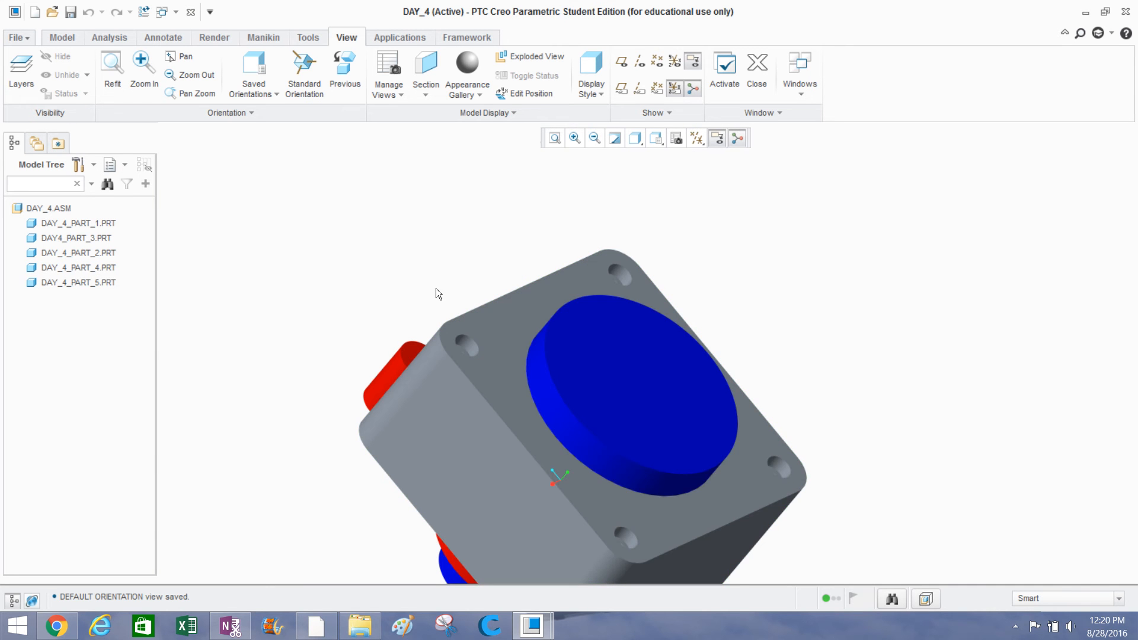
Activate DAY_4_PART_1 within the assembly and examine its corner holes and stepped central bore.
left_click(502, 330)
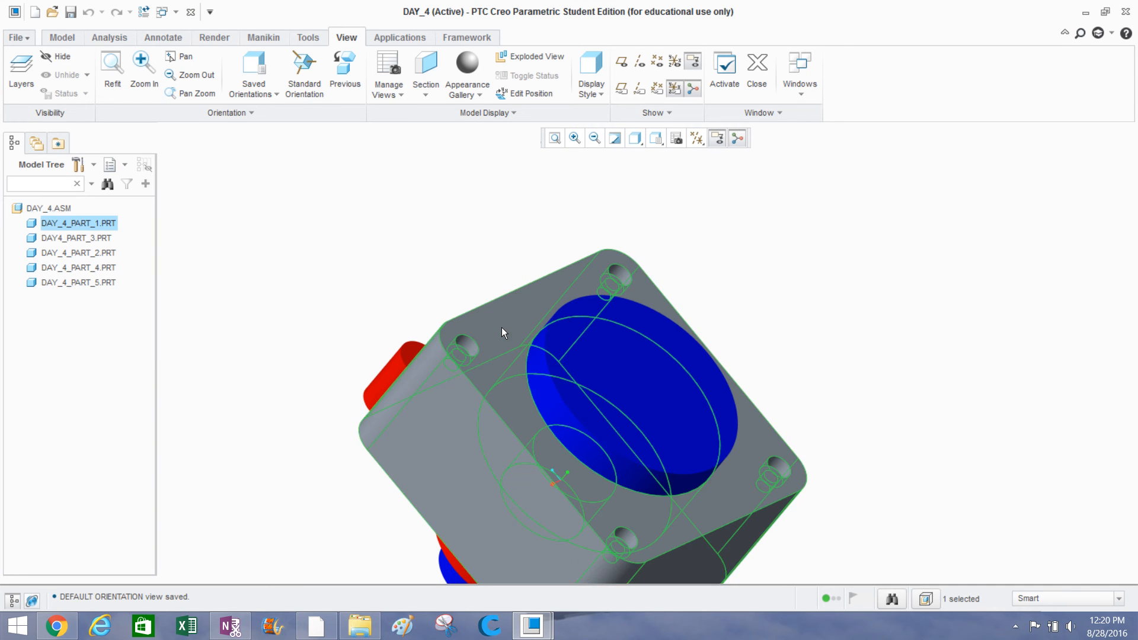
right_click(501, 327)
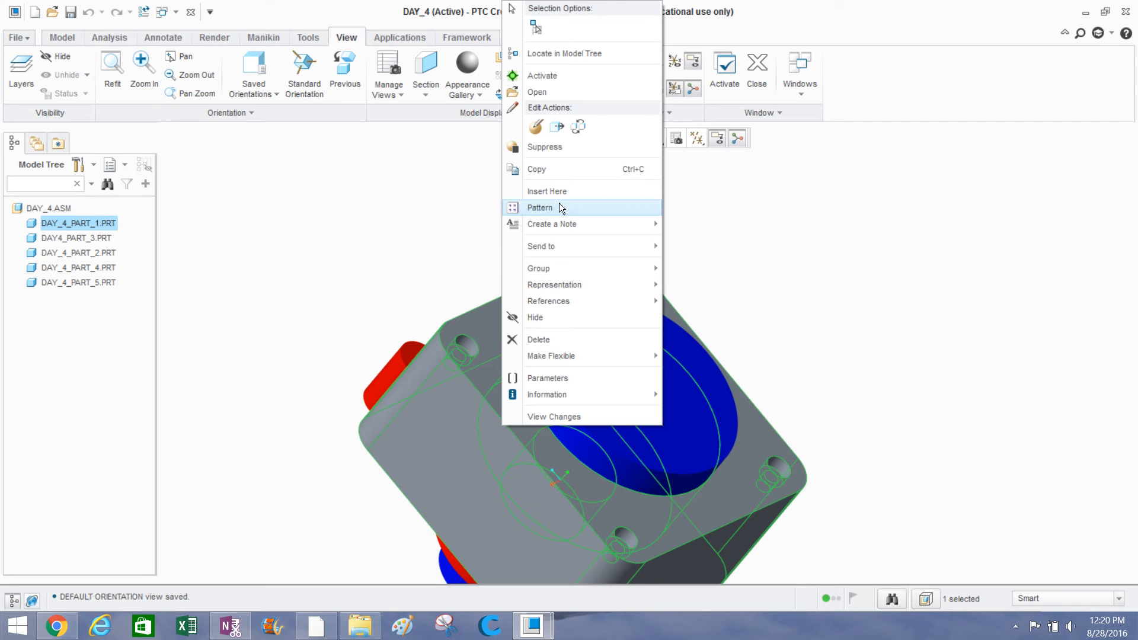
left_click(432, 189)
right_click(496, 323)
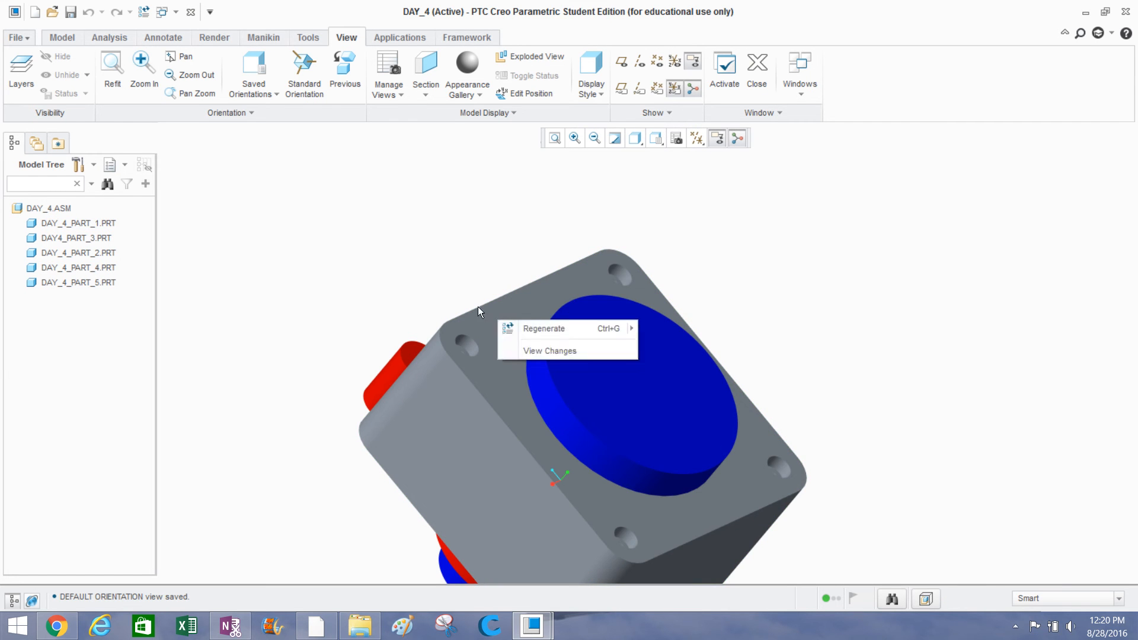
left_click(513, 340)
right_click(513, 339)
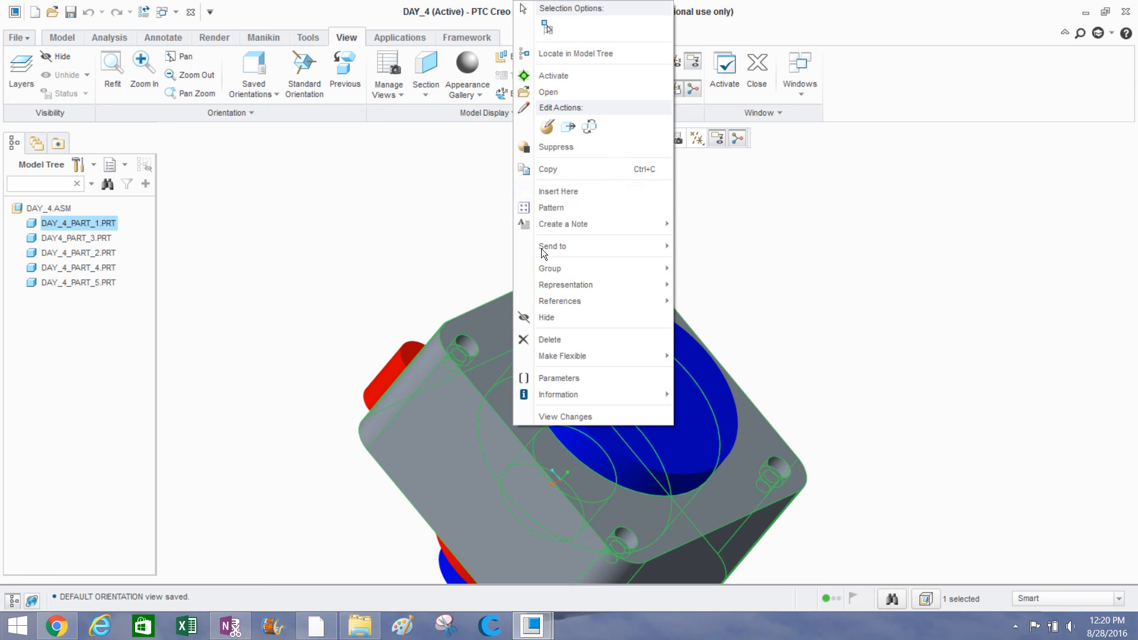
left_click(593, 80)
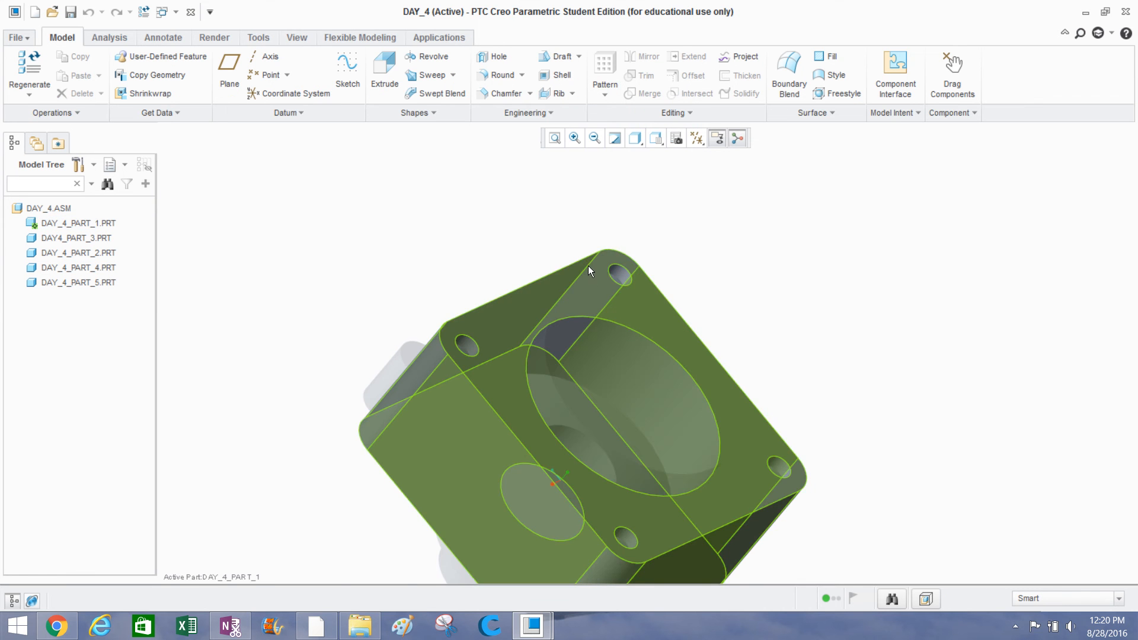
middle_click_drag(560, 314, 527, 365)
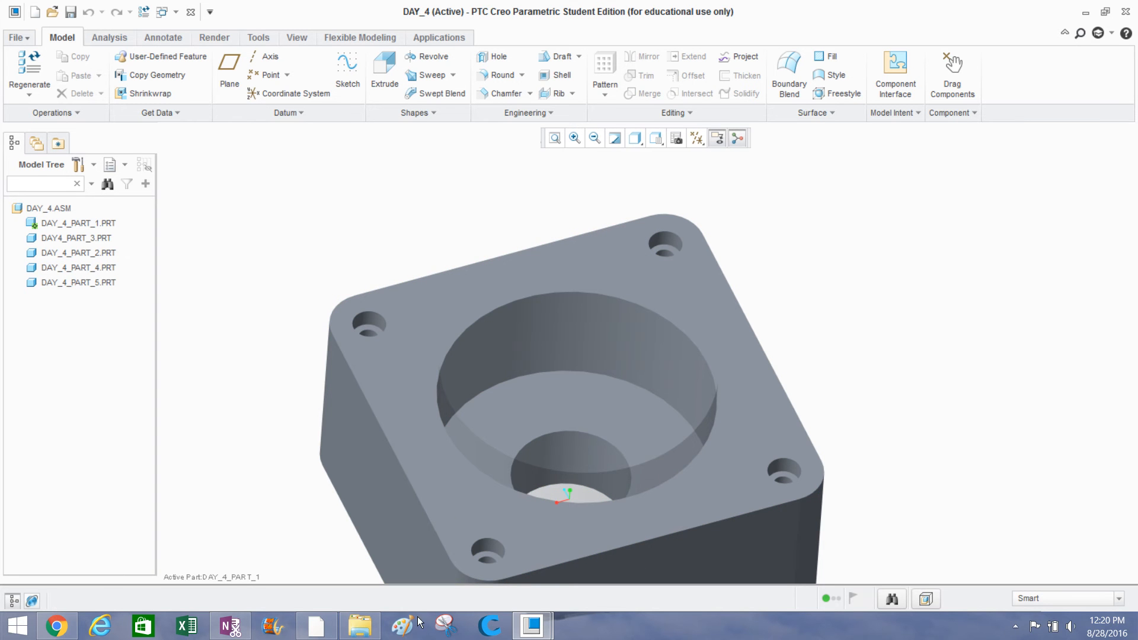
Return to WORKSHOP4_DRAWING and open the display properties of the central bore's diameter dimension.
left_click(532, 625)
left_click(589, 571)
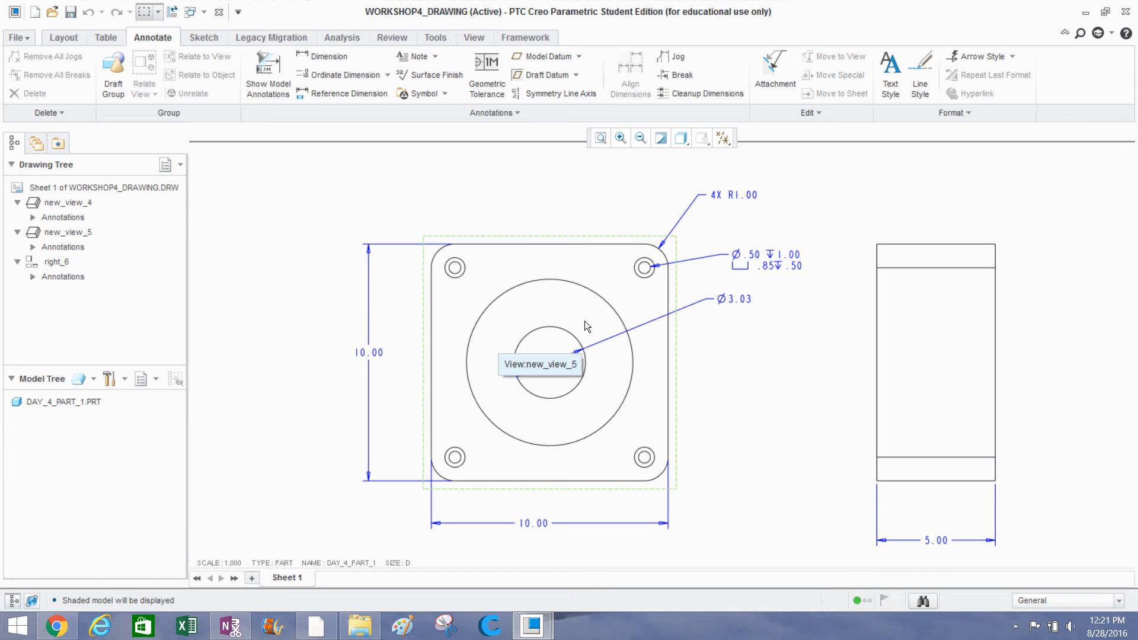
left_click(728, 301)
right_click(733, 300)
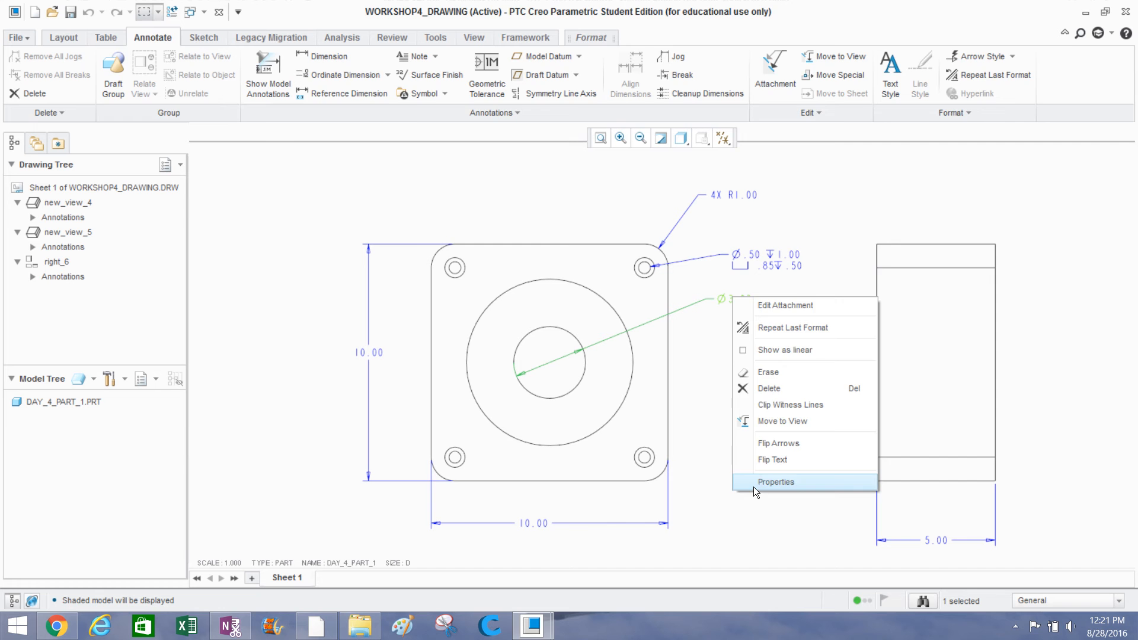
left_click(771, 482)
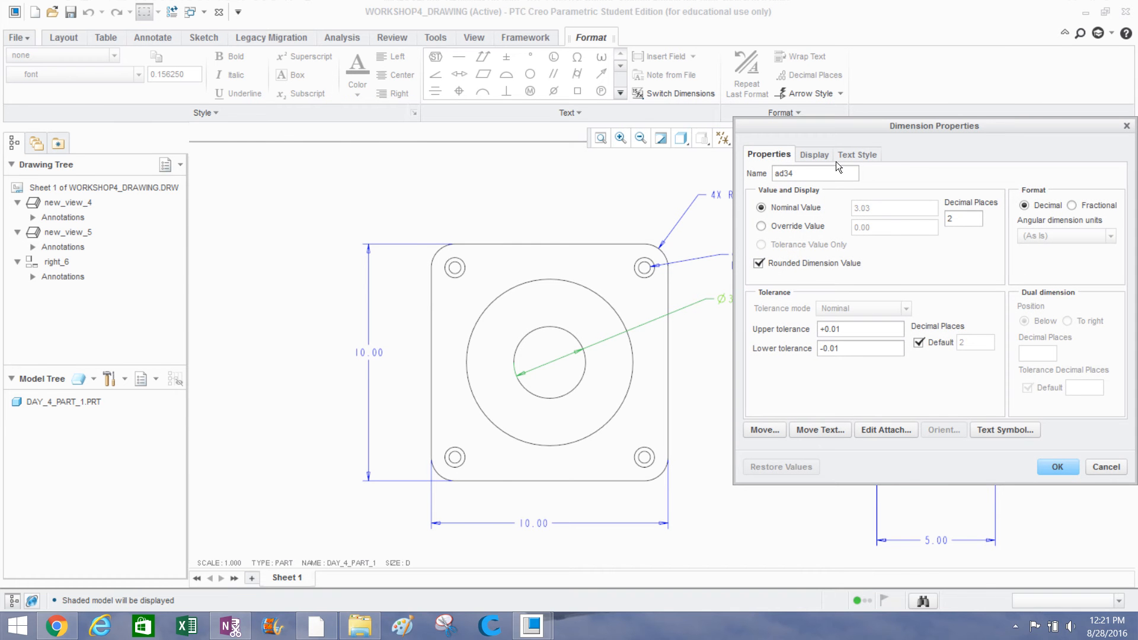
left_click(814, 156)
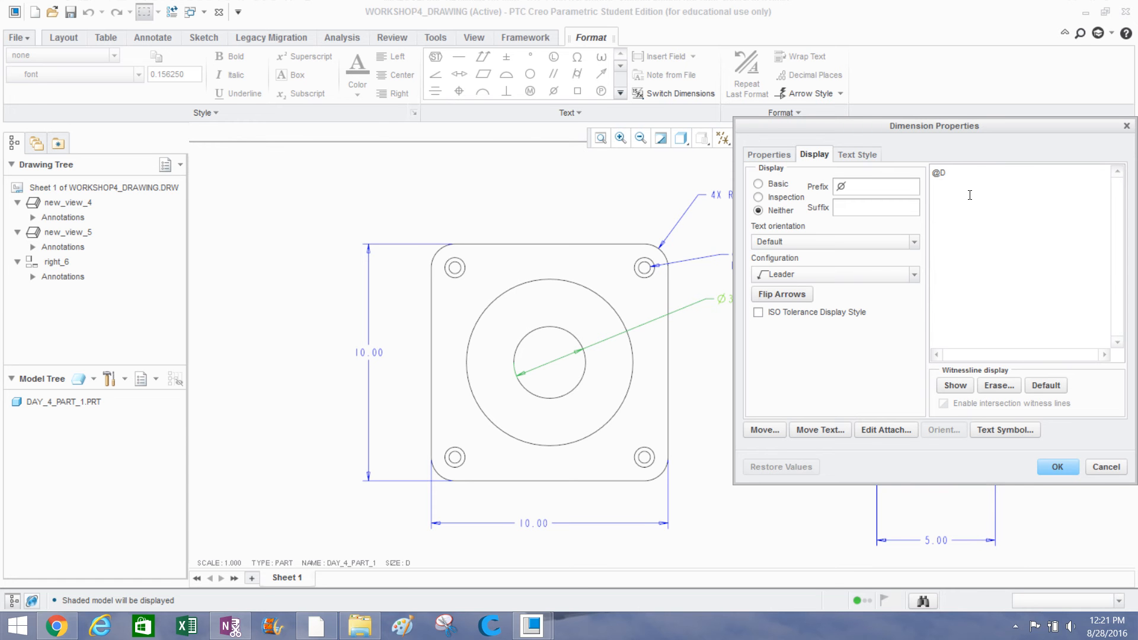
Try adding a second text line with a counterbore symbol and 3.00 to the central bore's diameter dimension.
key("Return")
left_click(990, 430)
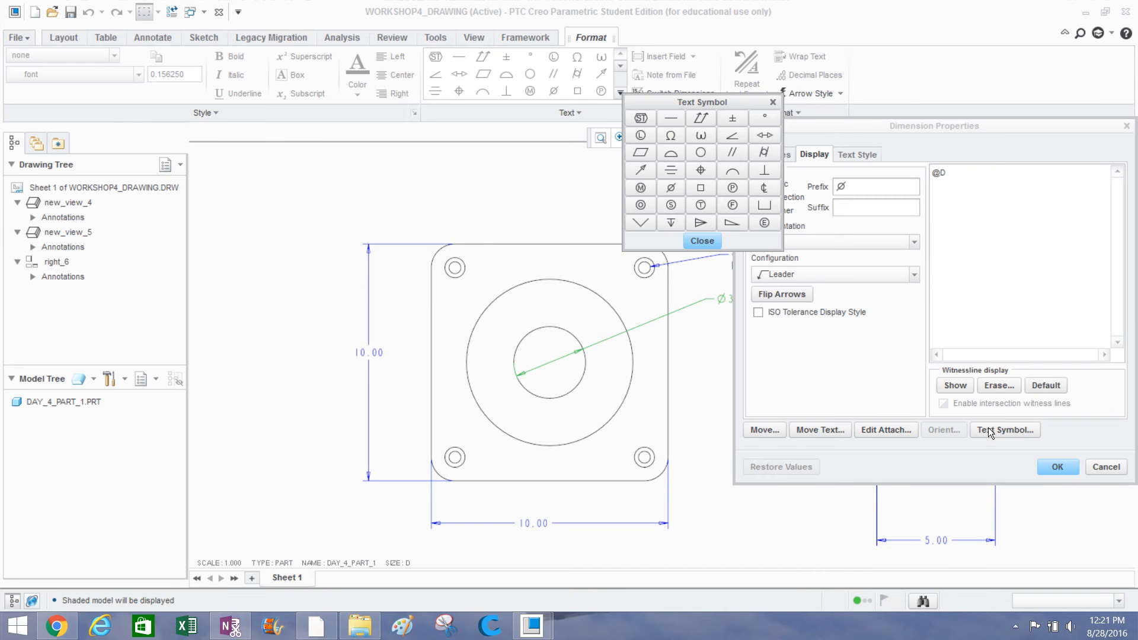
left_click(766, 207)
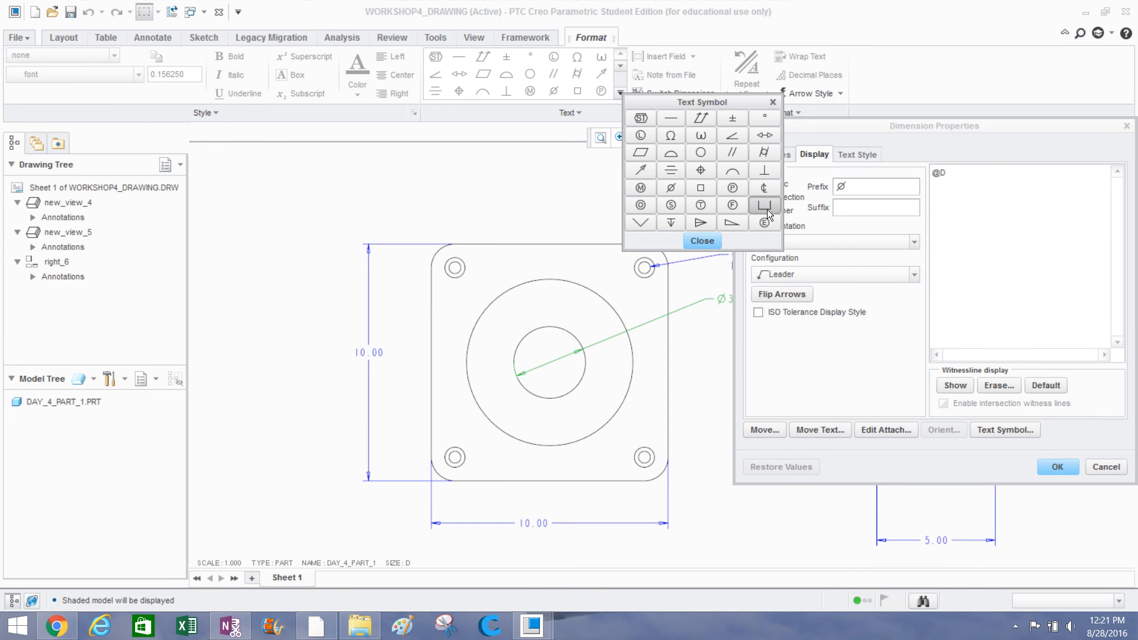
left_click(711, 240)
type("3.00")
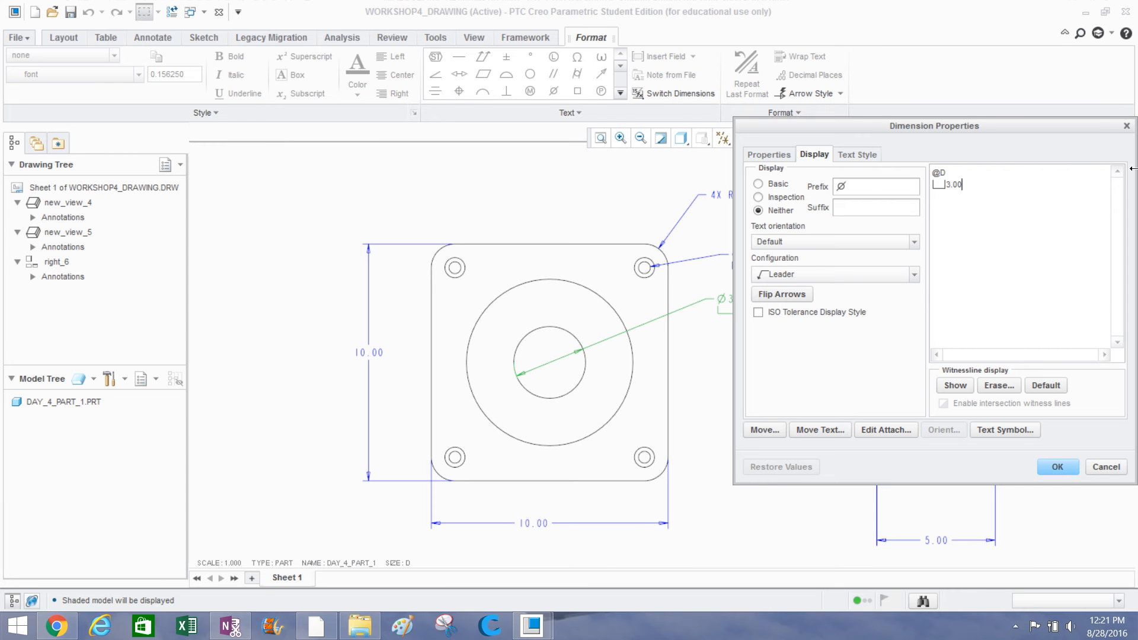
Remove the counterbore line from the central bore's dimension text and apply the dimension properties.
double_click(934, 187)
key("BackSpace")
key("BackSpace")
left_click(1057, 466)
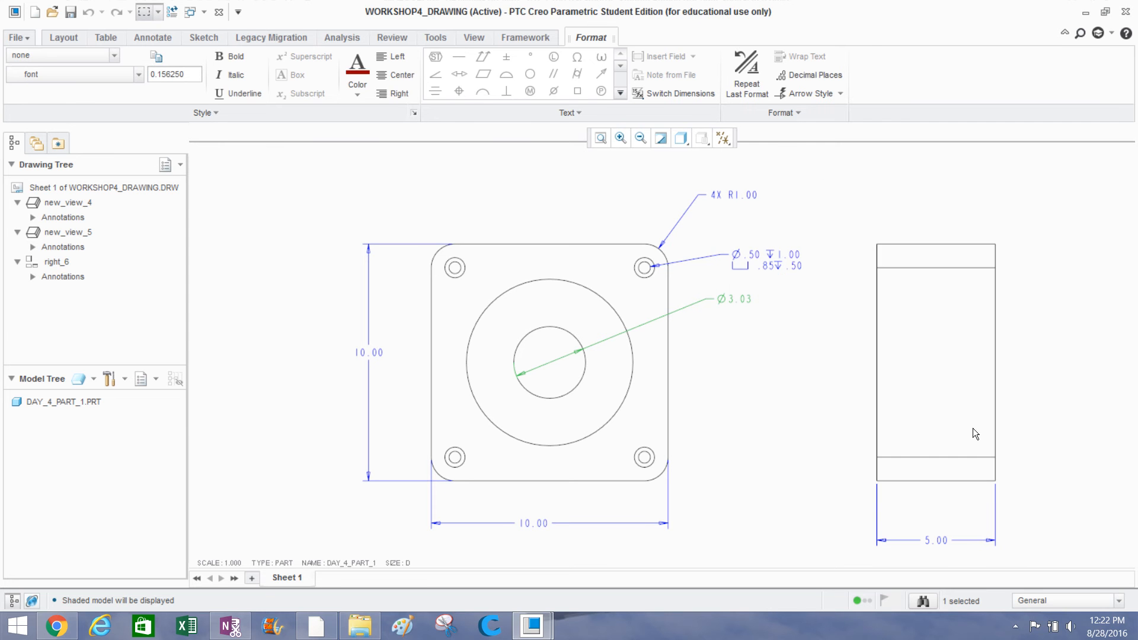
left_click(843, 397)
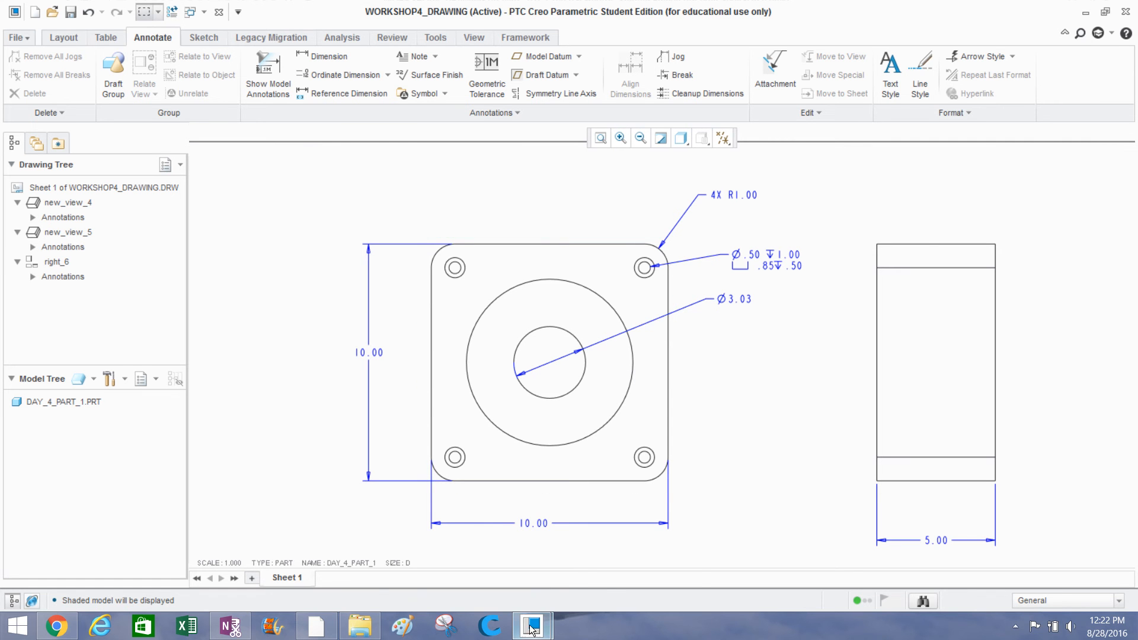
Switch to the DAY_4 assembly and open DAY_4_PART_1 in its own window.
mouse_move(524, 628)
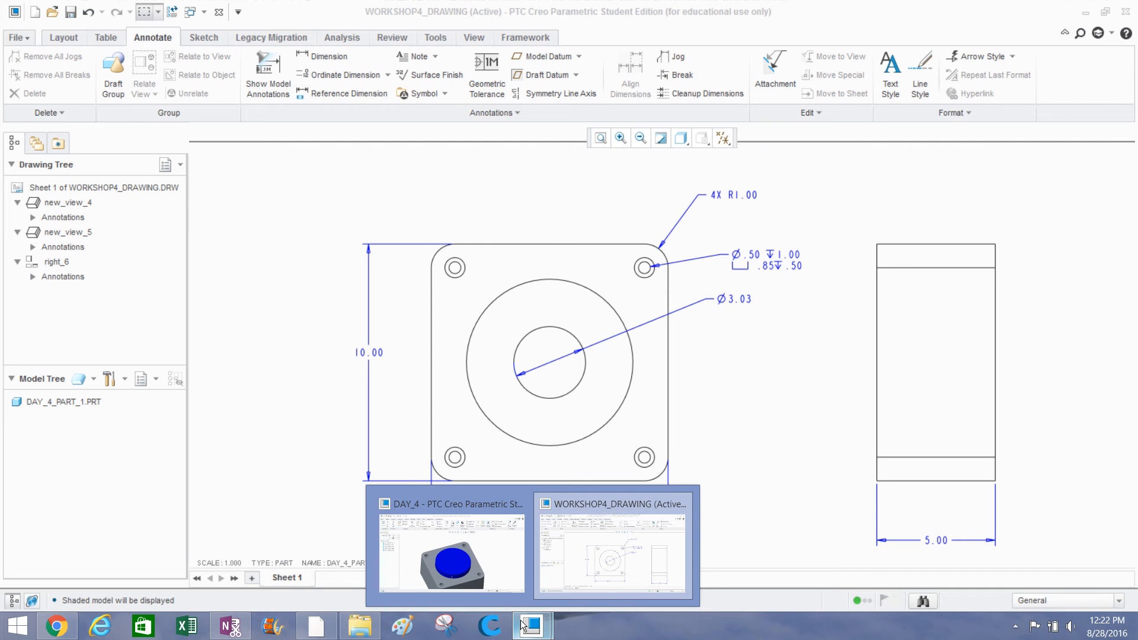
left_click(488, 572)
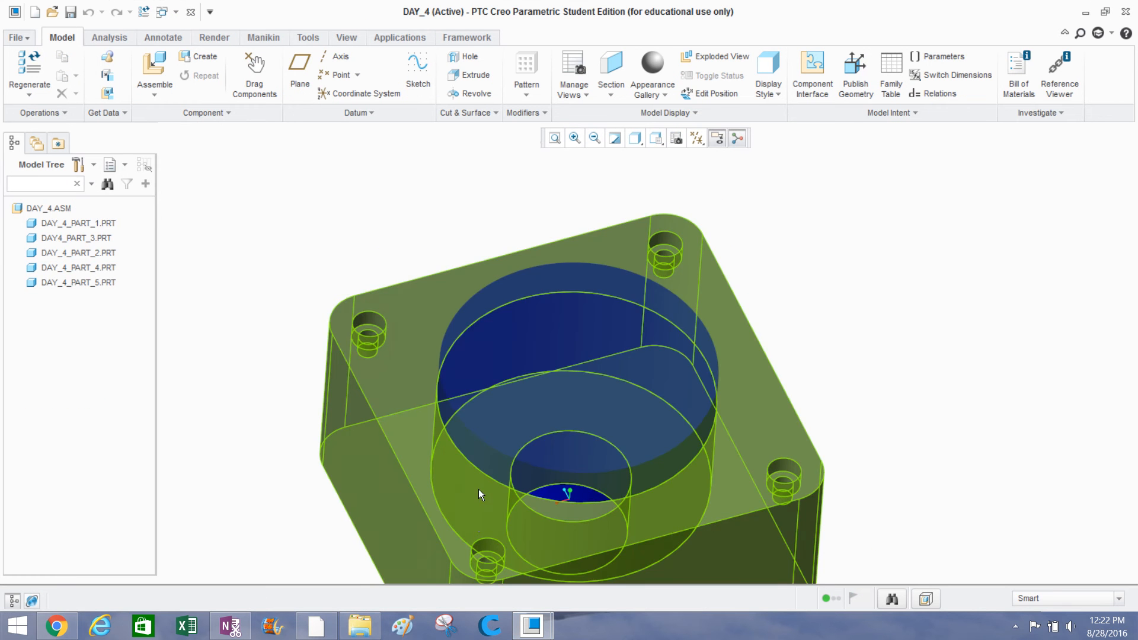
scroll(478, 474, "up", 5)
middle_click_drag(477, 455, 481, 432)
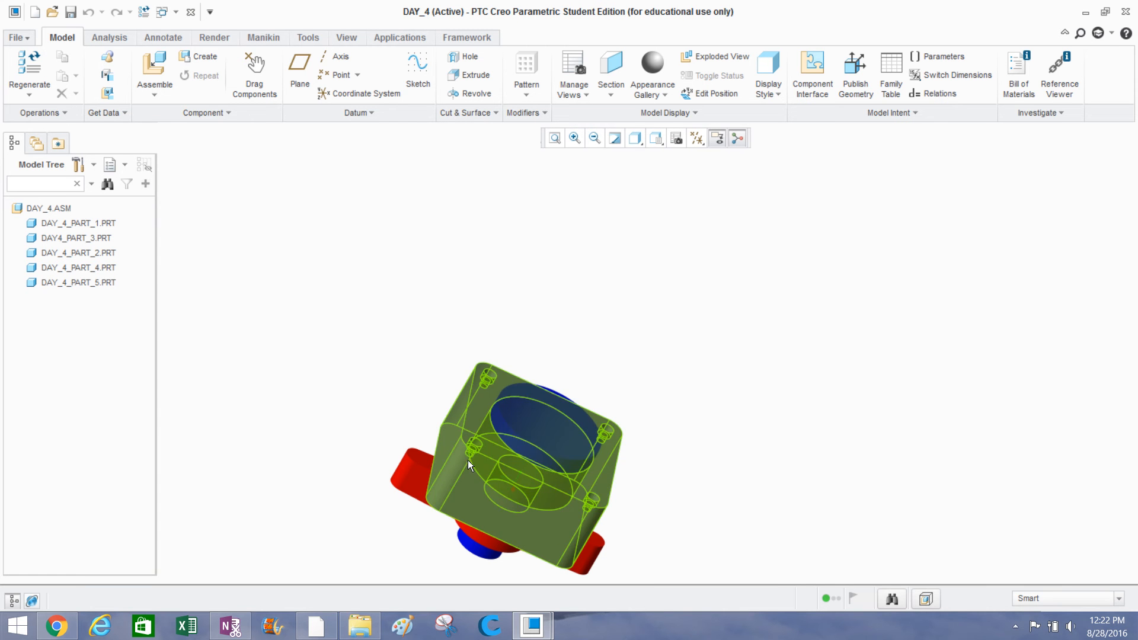
right_click(493, 495)
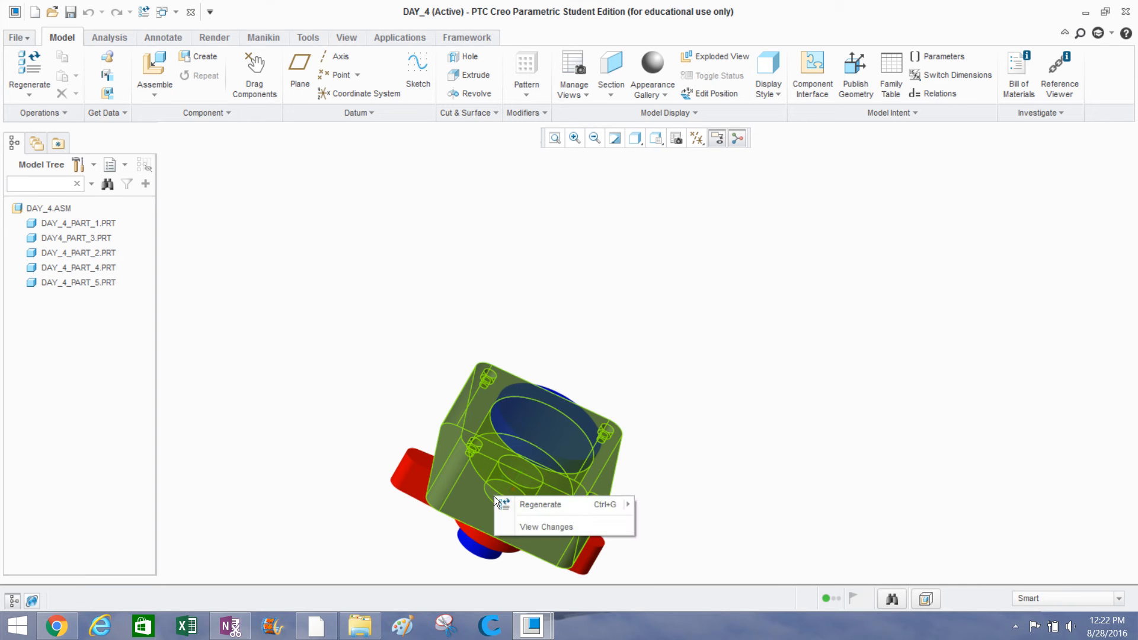
left_click(403, 410)
left_click(469, 454)
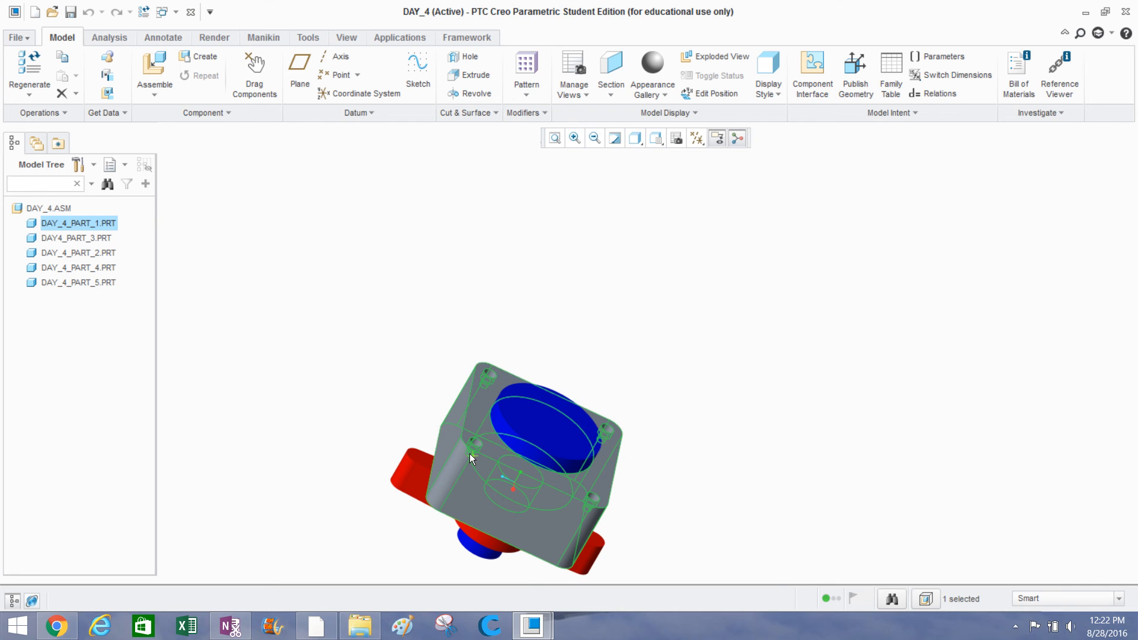
right_click(469, 453)
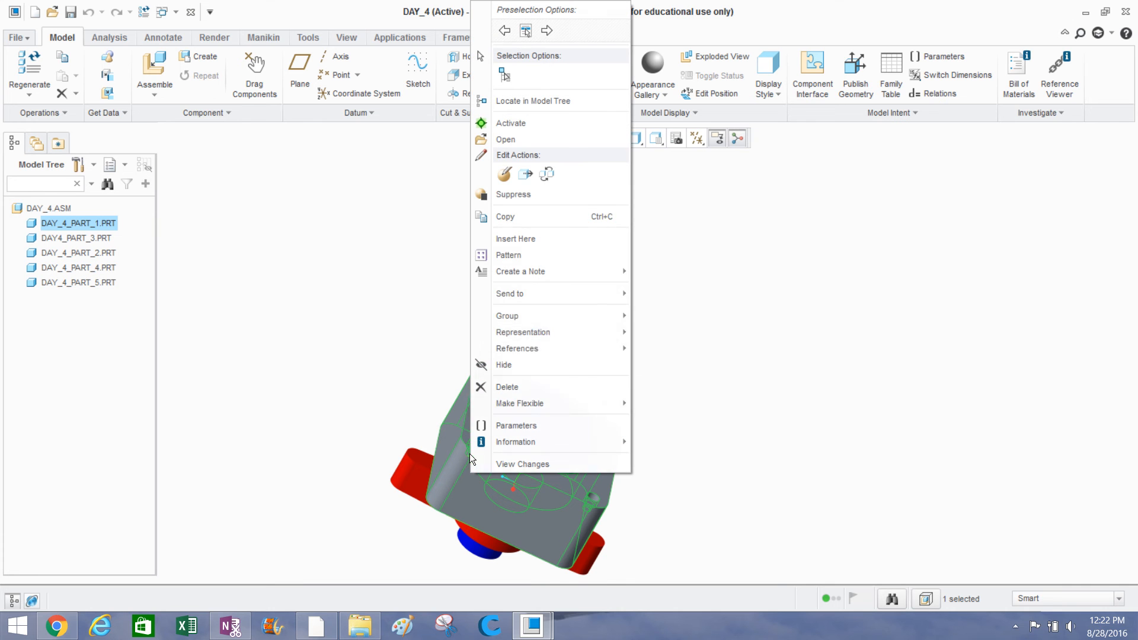
left_click(539, 139)
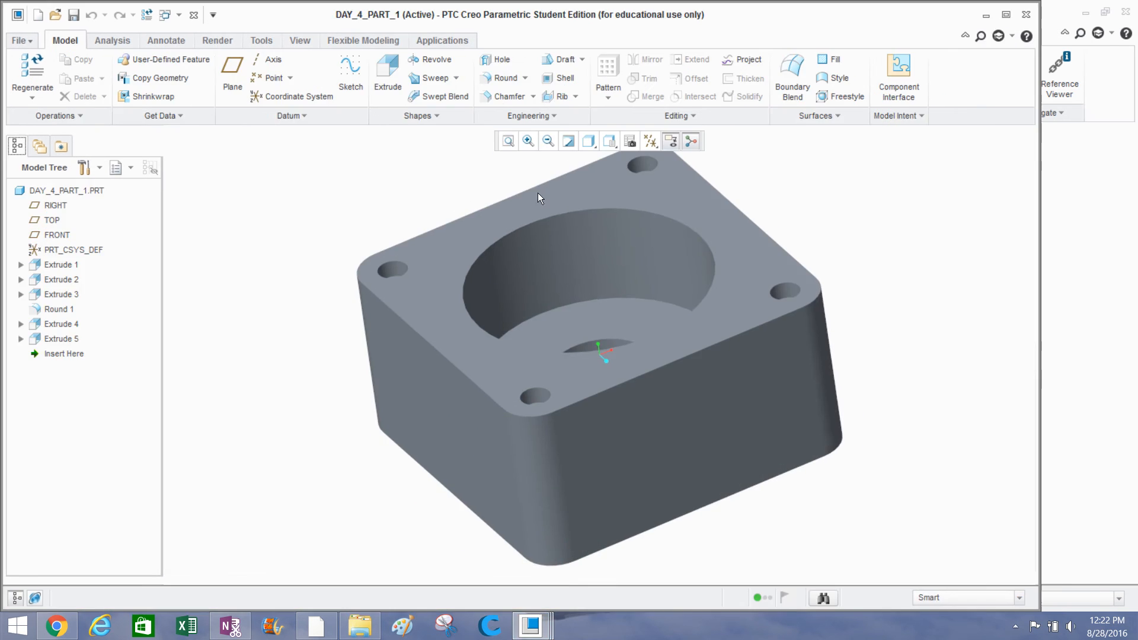
Maximize the DAY_4_PART_1 window and identify the feature that cuts the large counterbore around the central bore.
double_click(644, 16)
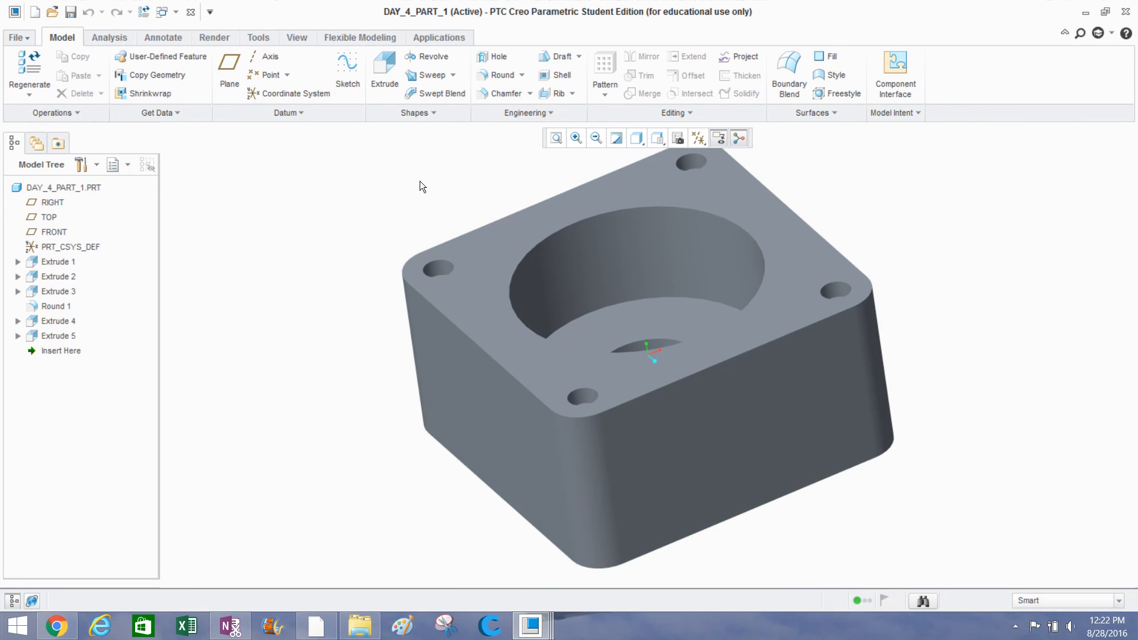
mouse_move(434, 204)
middle_mouse_down()
mouse_move(468, 227)
mouse_move(414, 204)
middle_mouse_up()
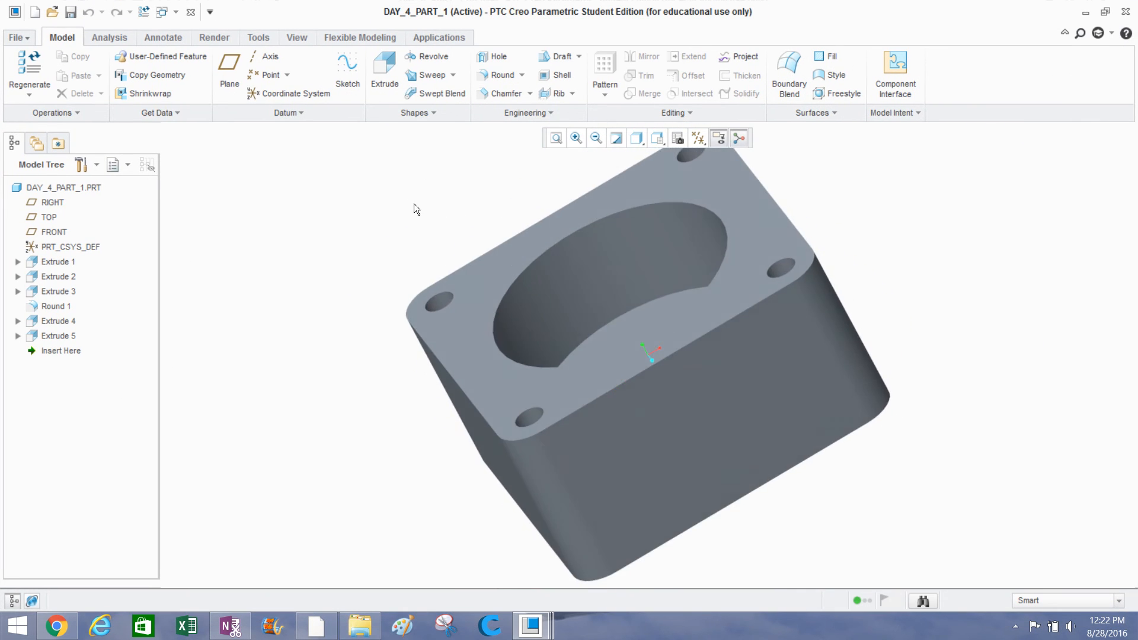
middle_click_drag(484, 237, 545, 238)
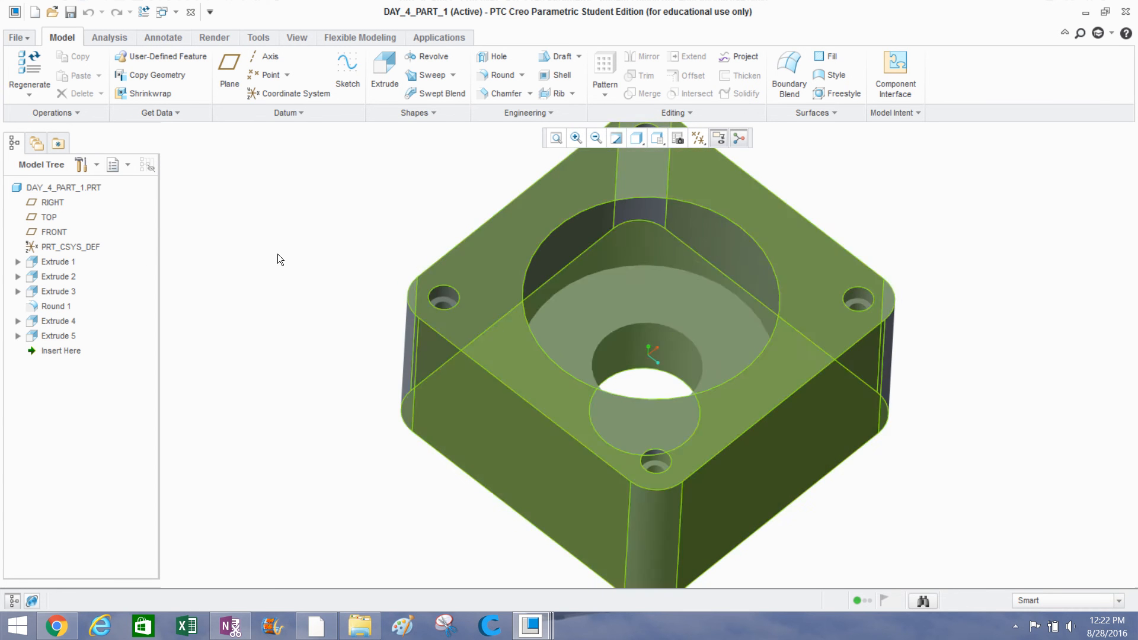
left_click(60, 277)
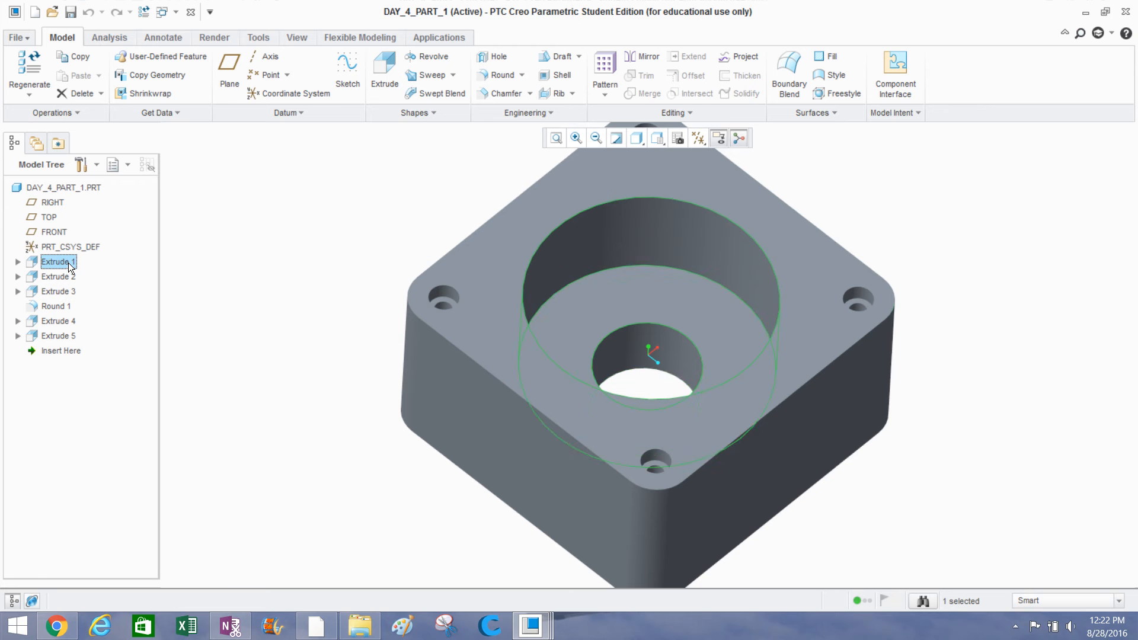
left_click(335, 240)
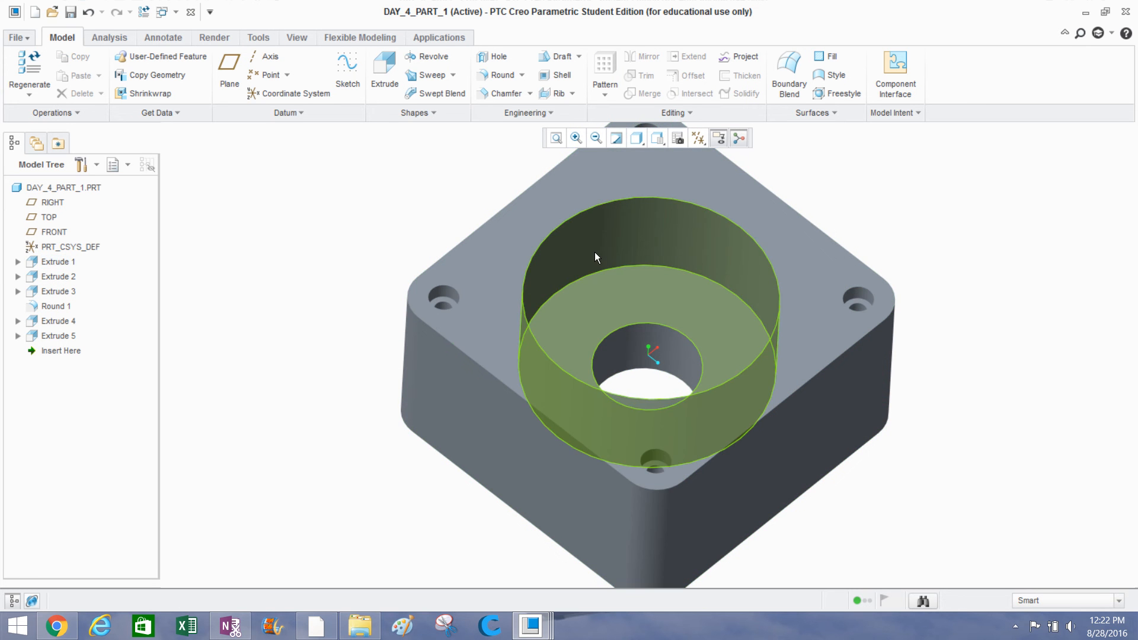
left_click(573, 235)
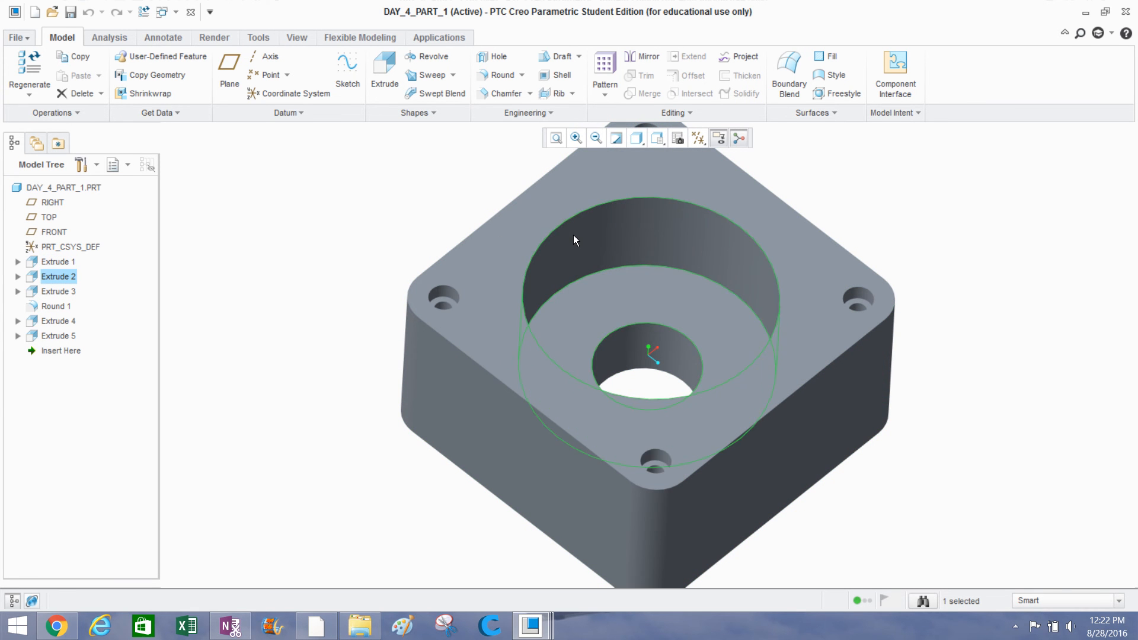
Expand Extrude 2 to its section and check the feature's parameters without changing them.
right_click(64, 276)
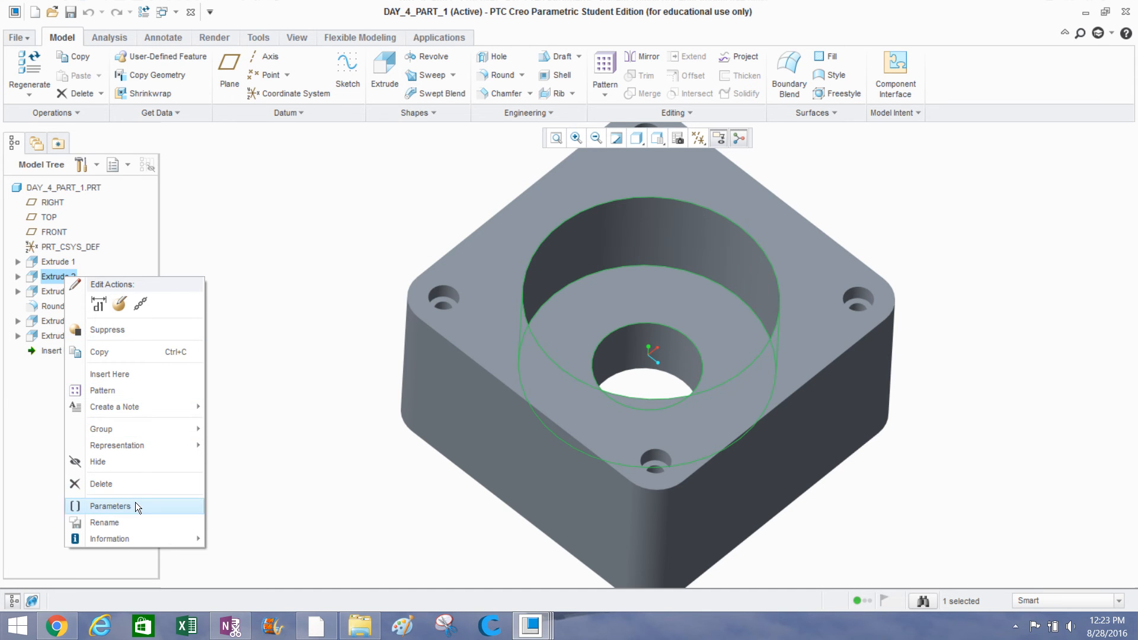
mouse_move(143, 536)
left_click(293, 494)
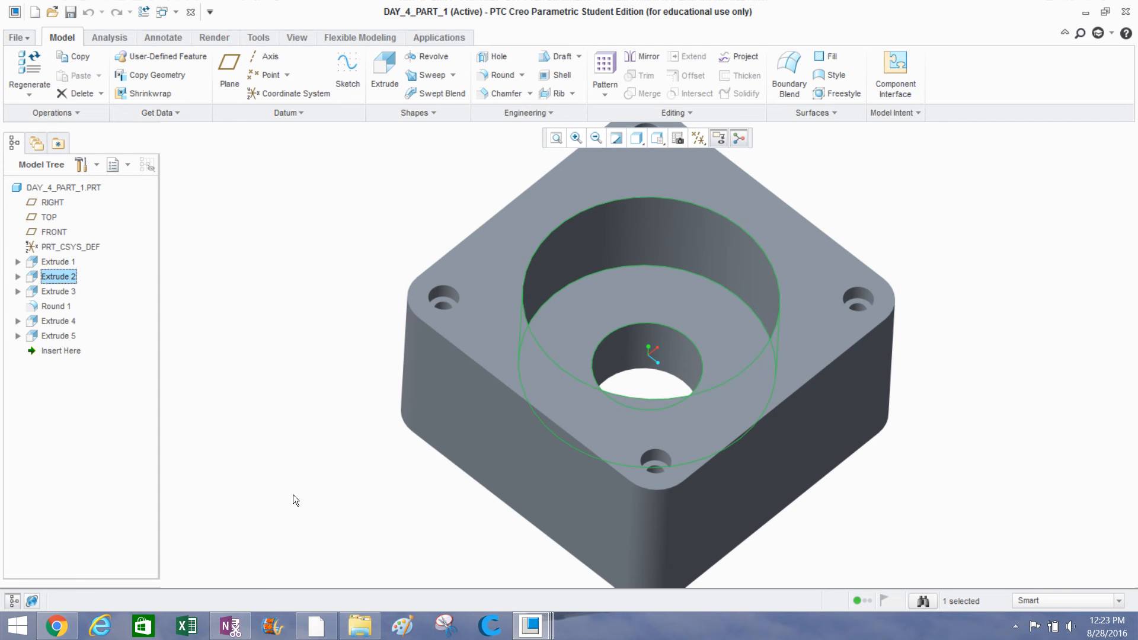
left_click(17, 276)
left_click(61, 291)
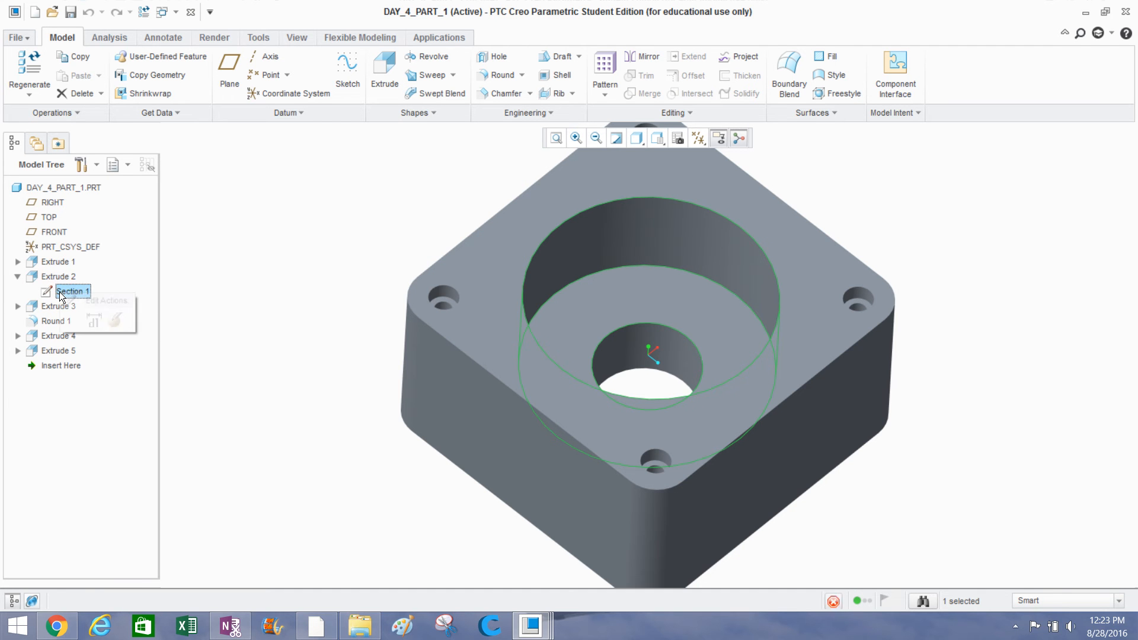
right_click(44, 275)
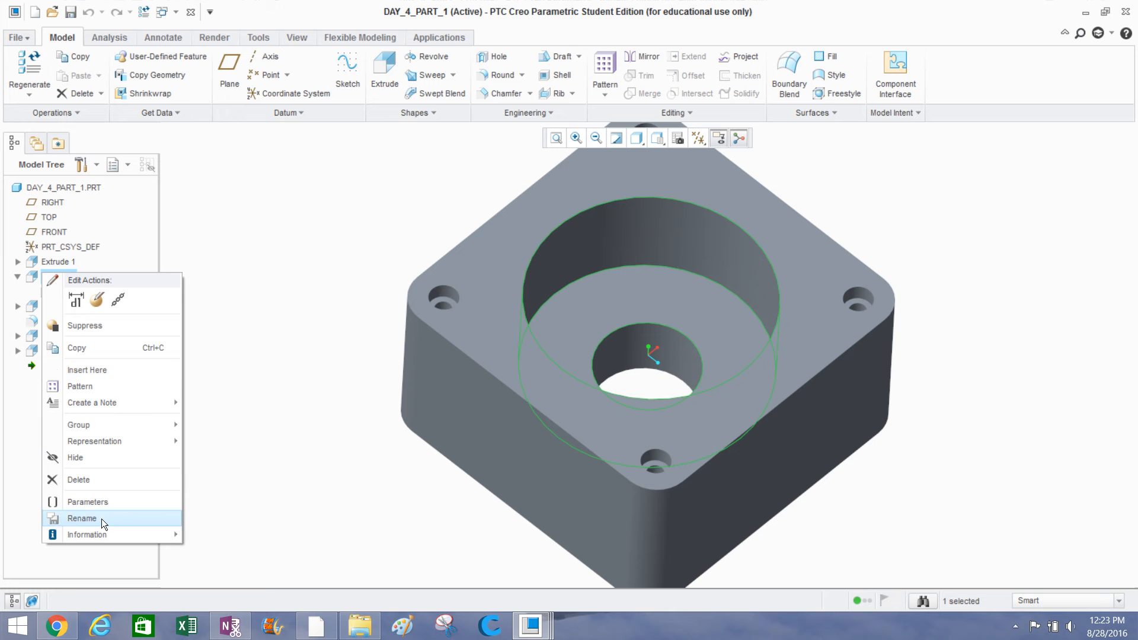
left_click(103, 505)
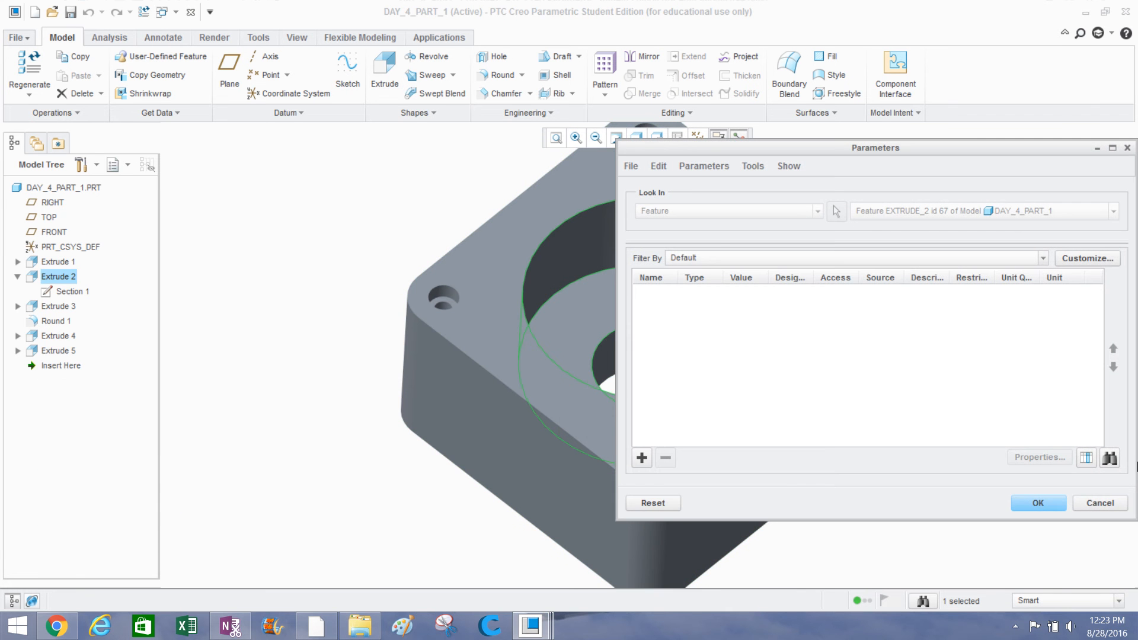
left_click(1098, 502)
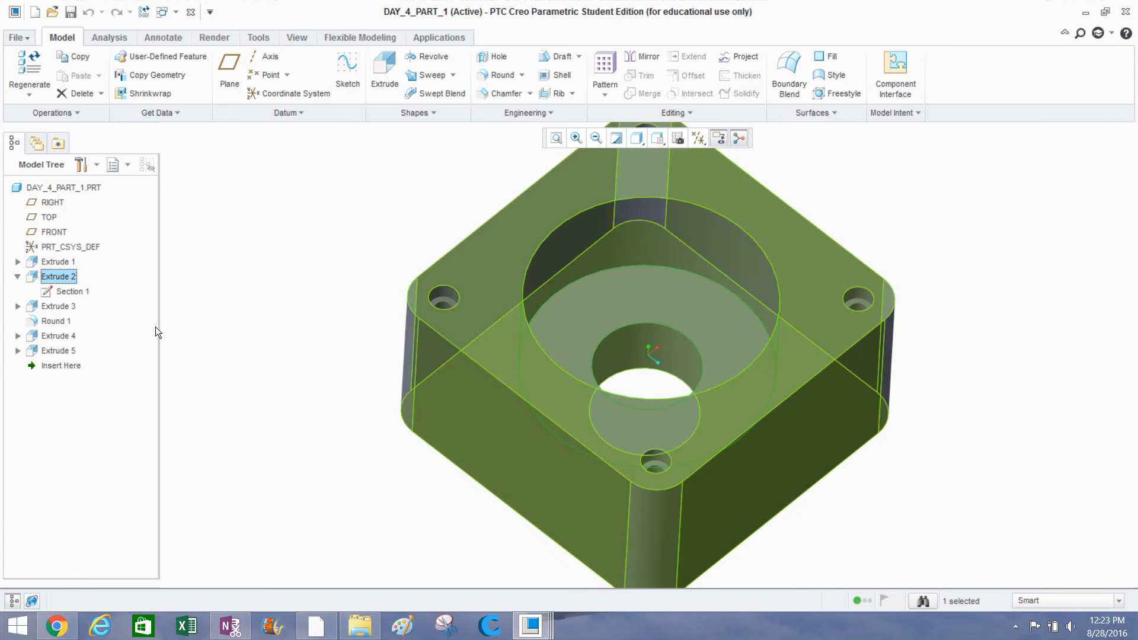
View the feature information of Extrude 2, look through its parents and children, and close the report.
right_click(66, 276)
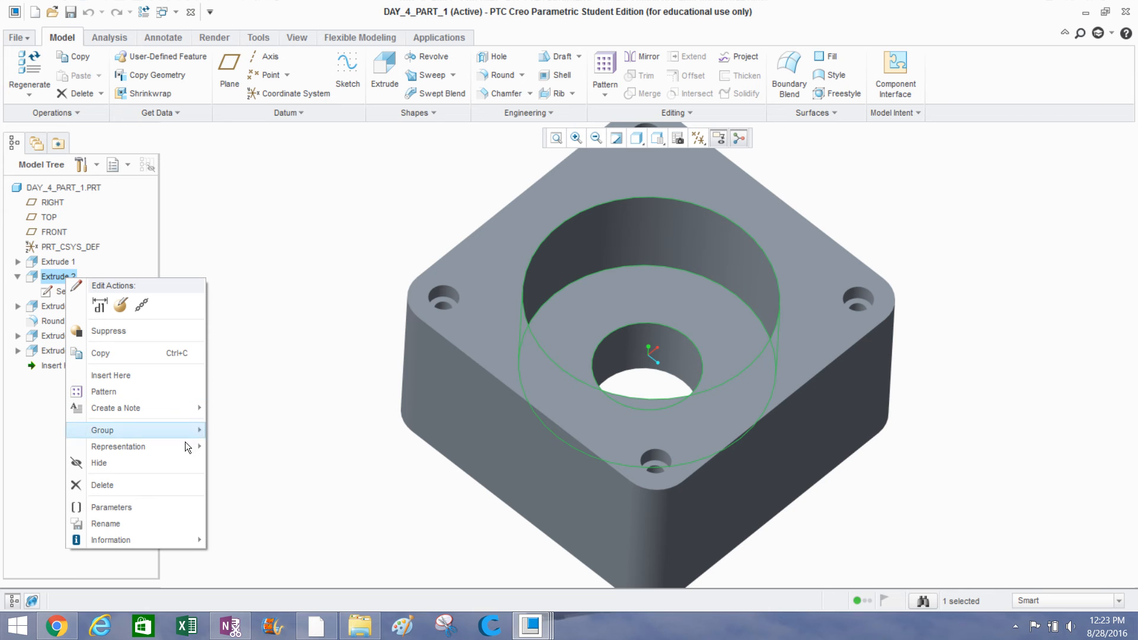
mouse_move(180, 536)
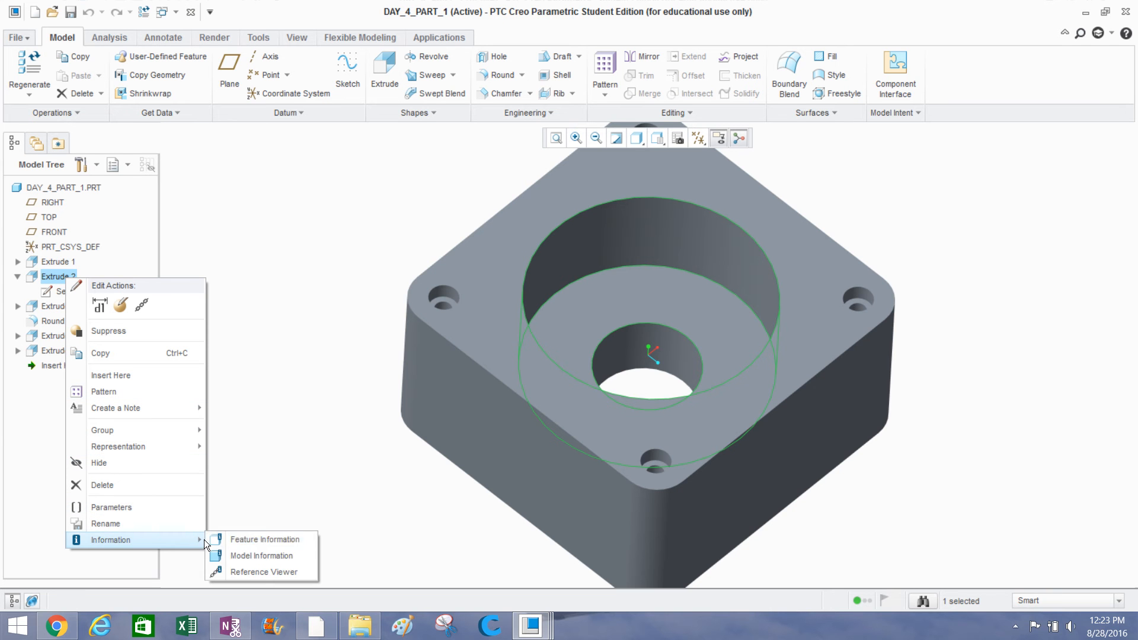
left_click(249, 539)
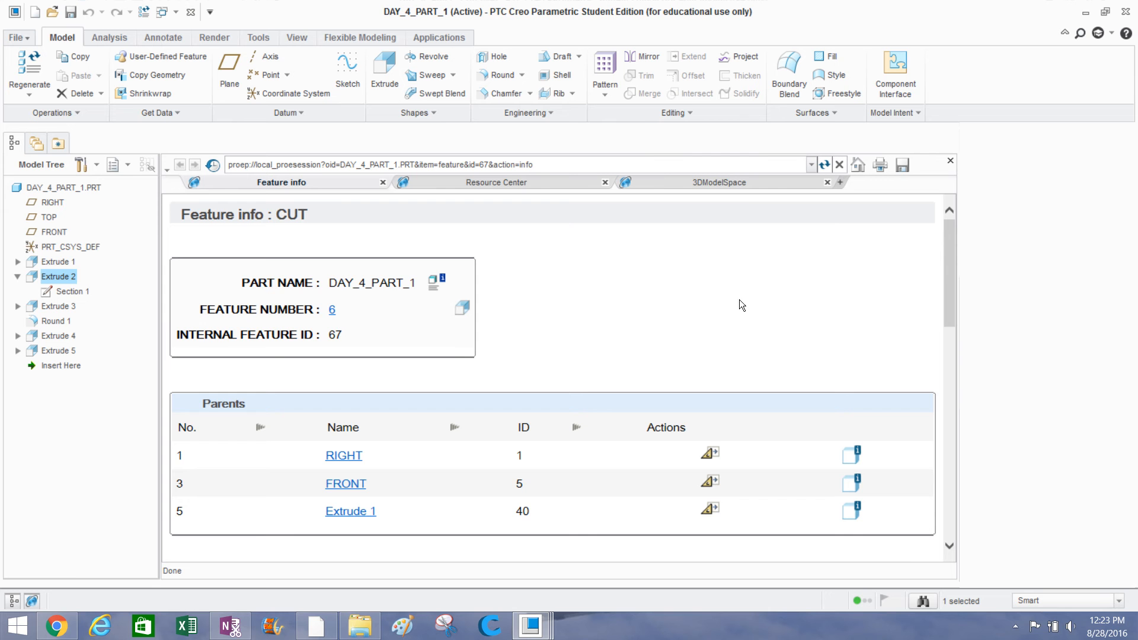
left_click_drag(950, 229, 956, 311)
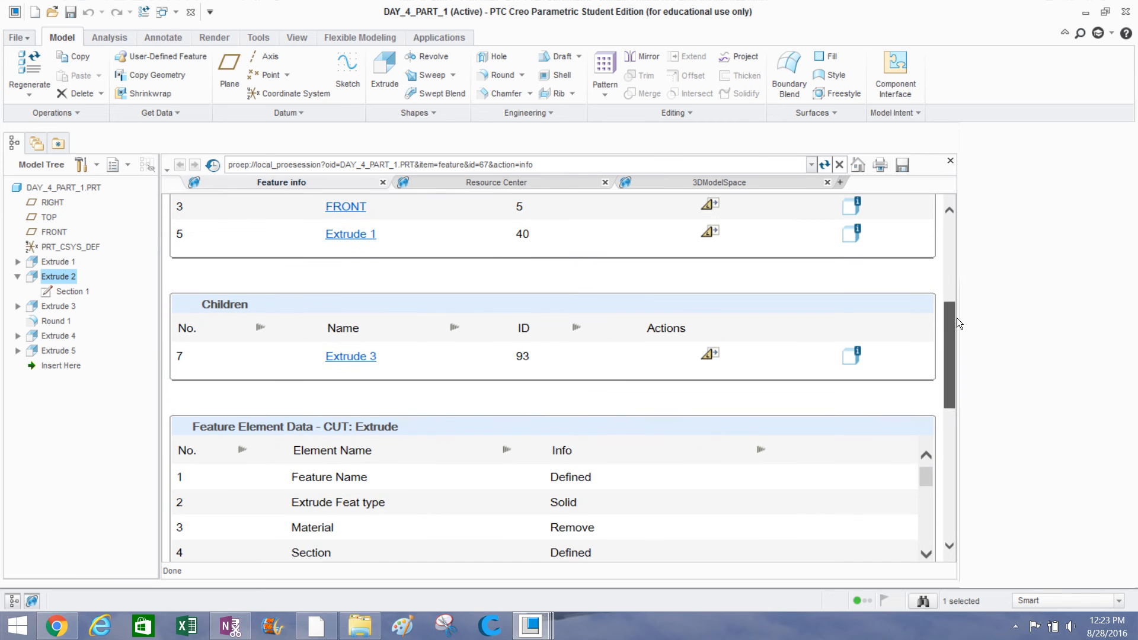
left_click(950, 161)
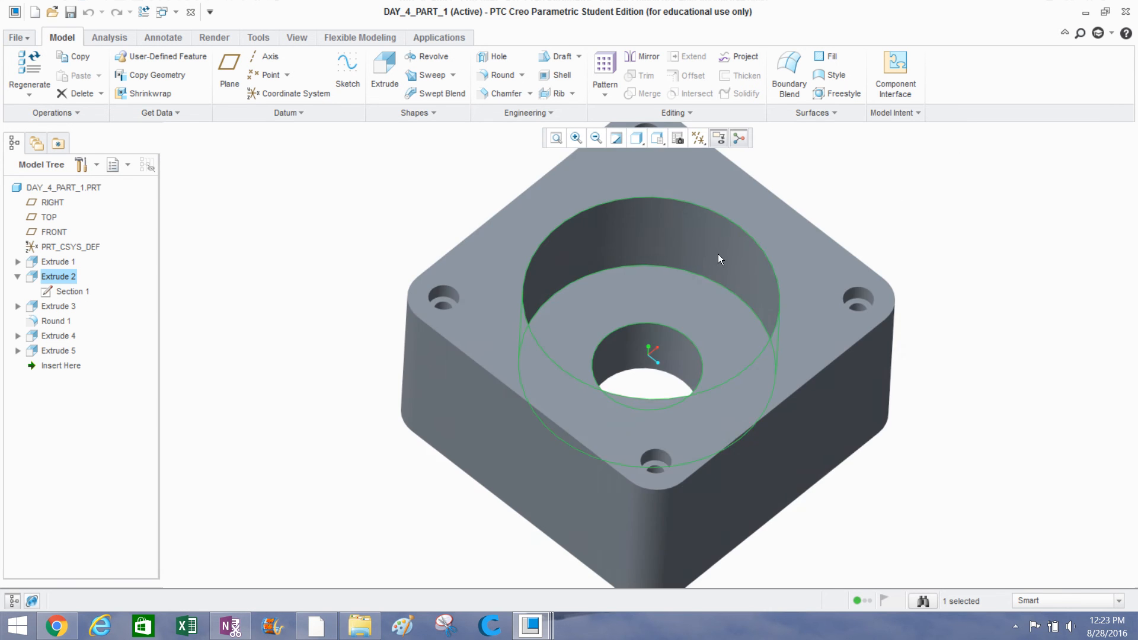
left_click(373, 230)
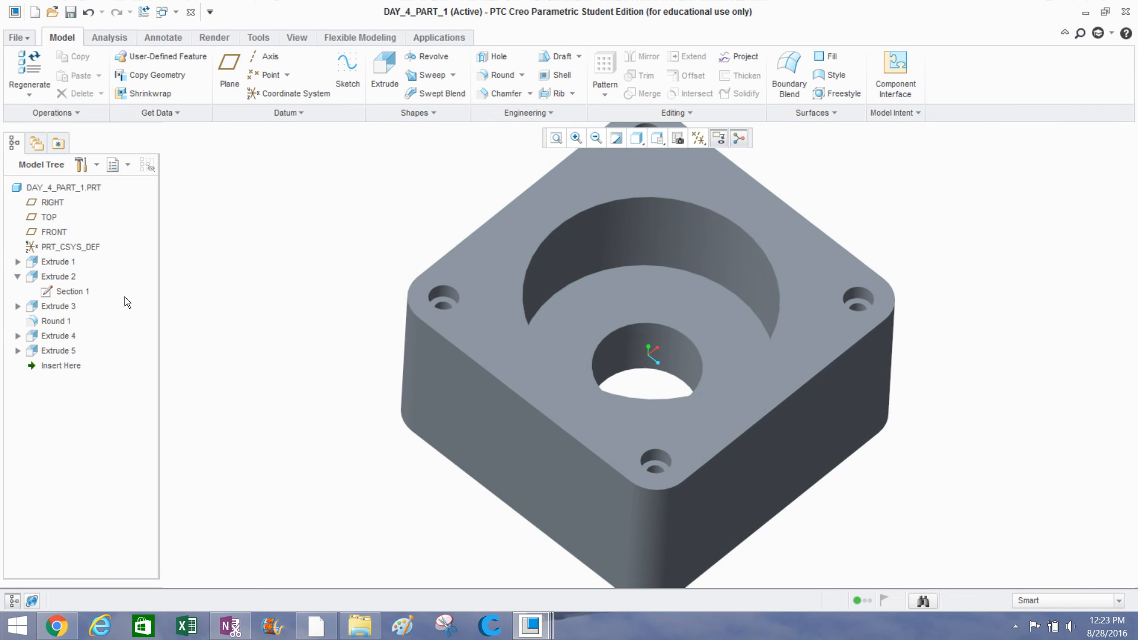
Reopen the feature information report of the Extrude 2 cut, then close it and clear the selection.
left_click(61, 278)
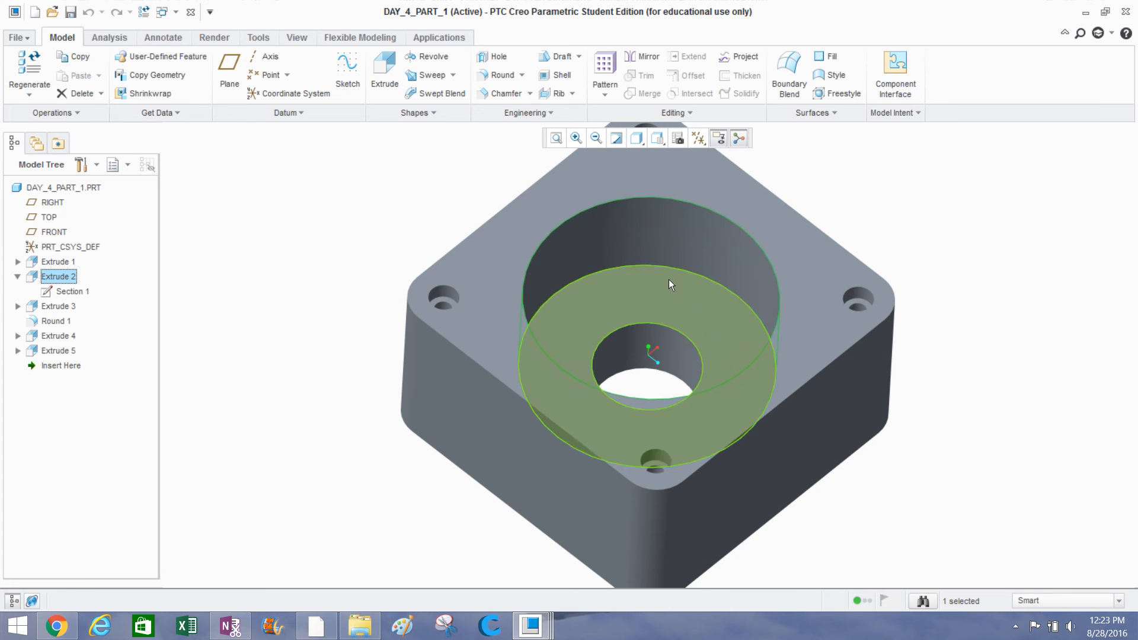
right_click(53, 282)
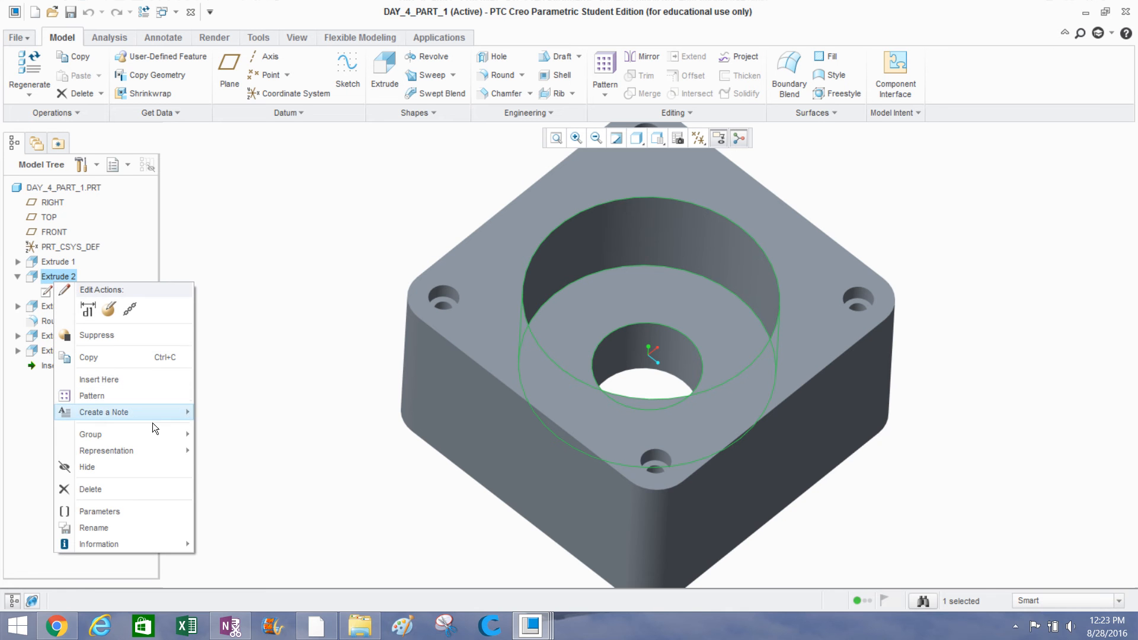
mouse_move(169, 544)
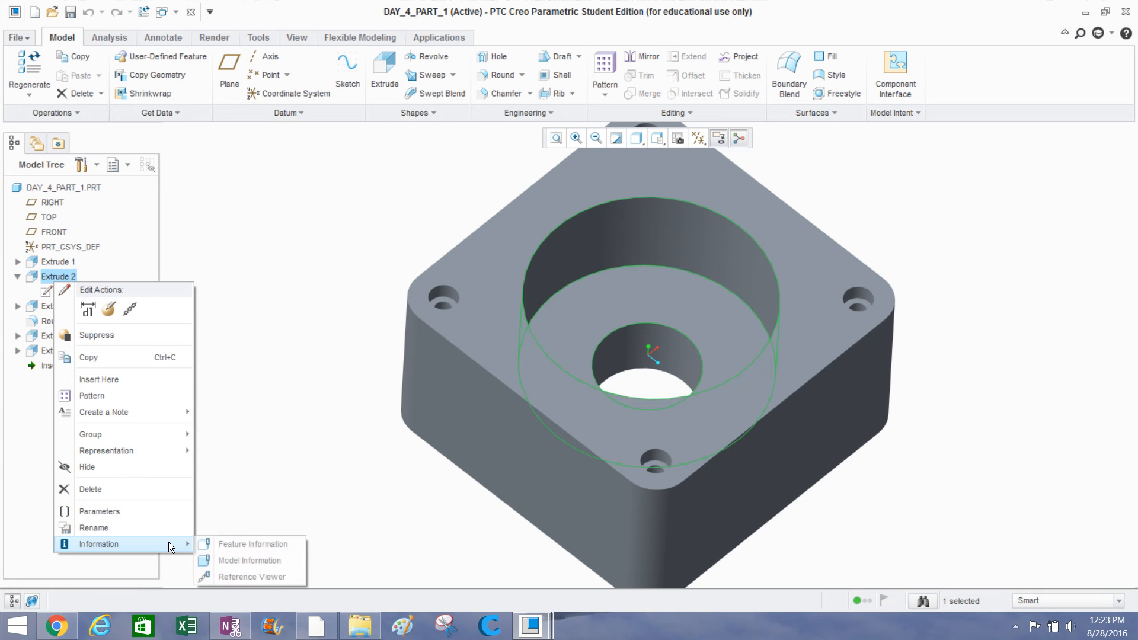
left_click(223, 542)
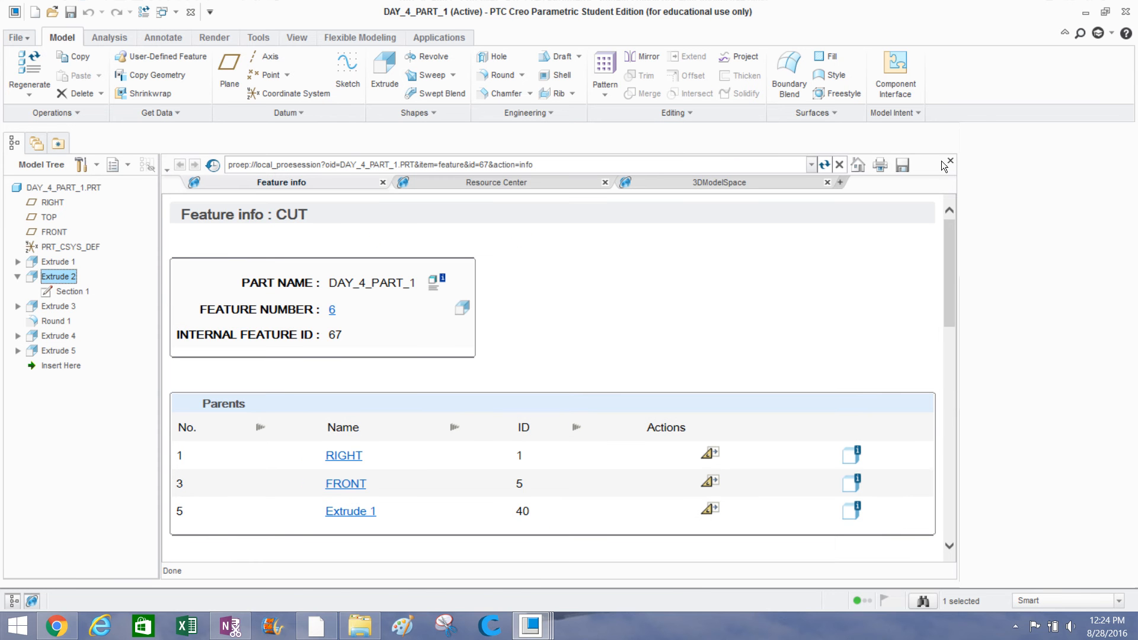
left_click(949, 161)
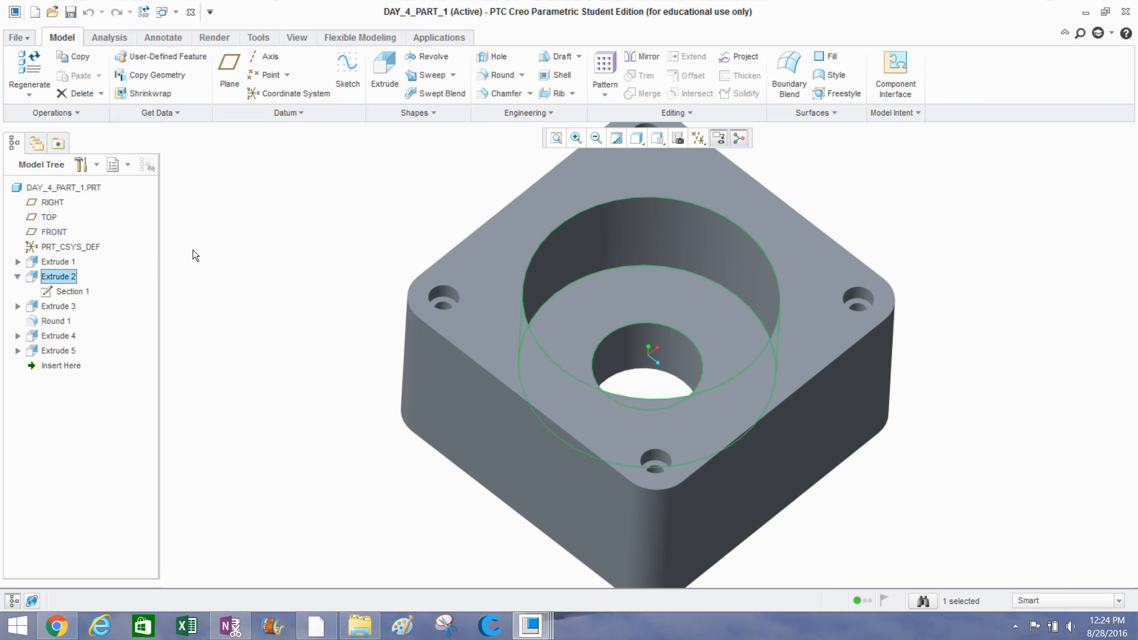
left_click(194, 256)
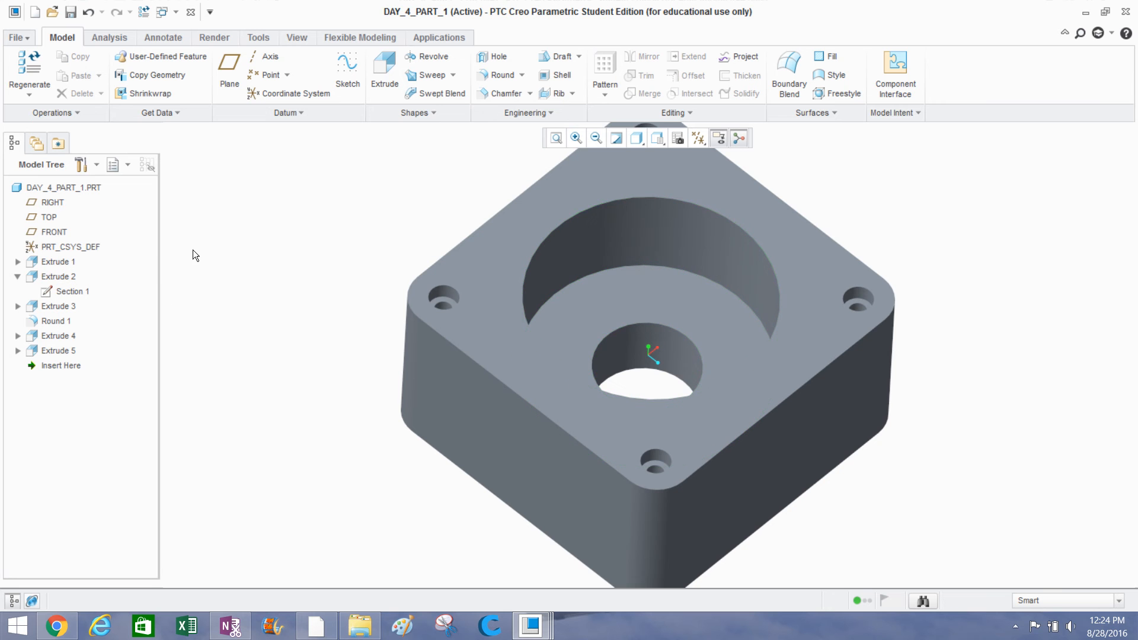
Read the depth and diameter of the large counterbore cut in Extrude 2's feature information, then close the report.
left_click(599, 237)
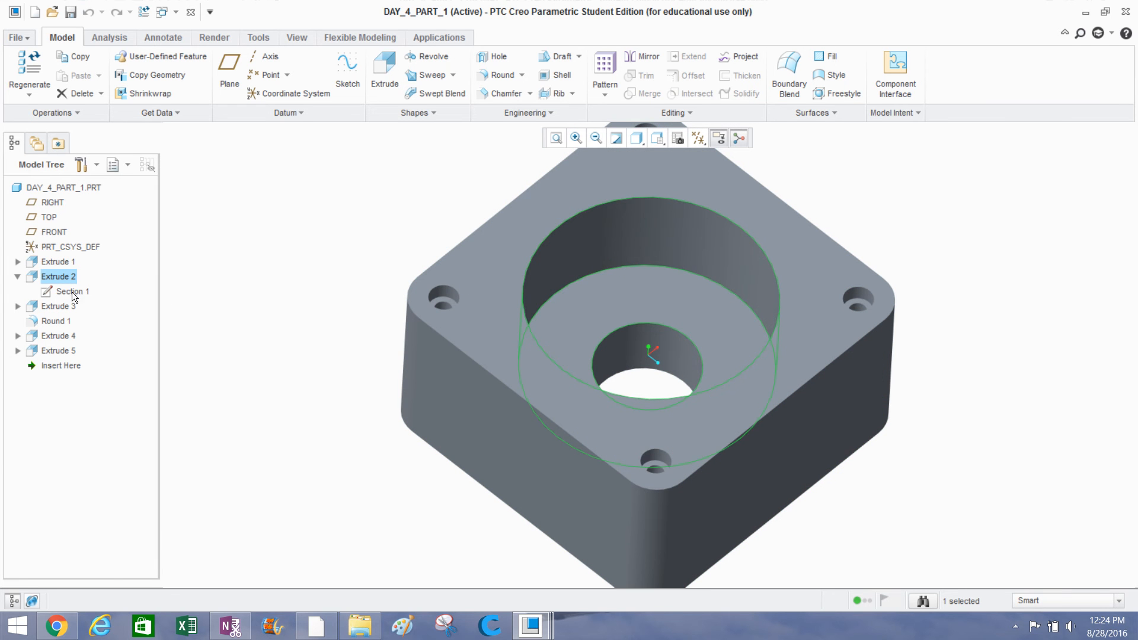
right_click(54, 277)
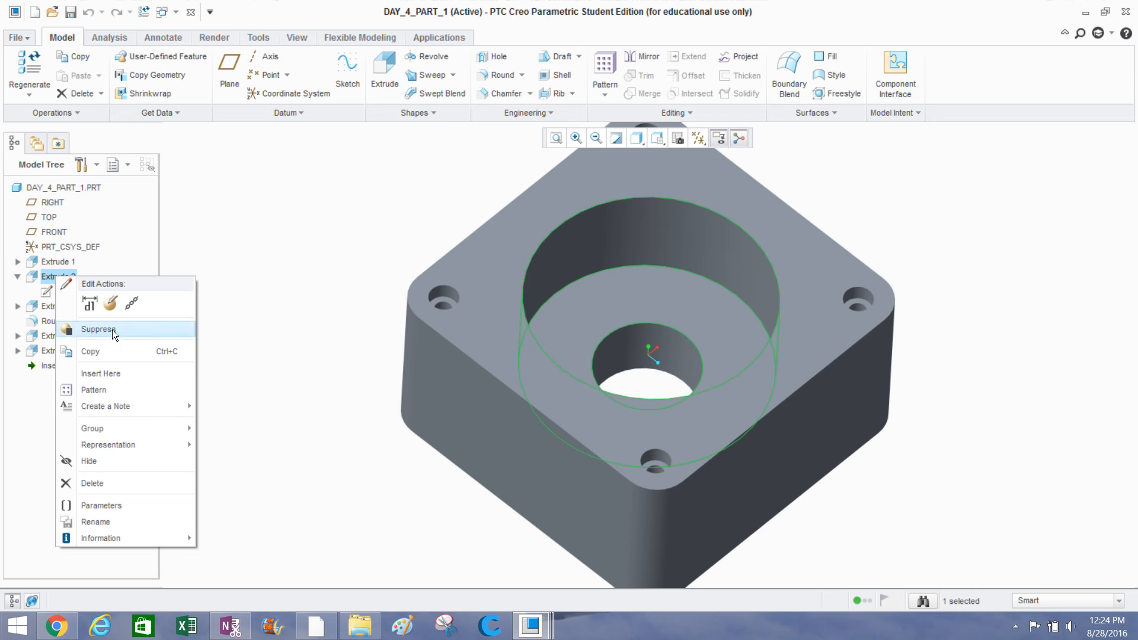
mouse_move(165, 539)
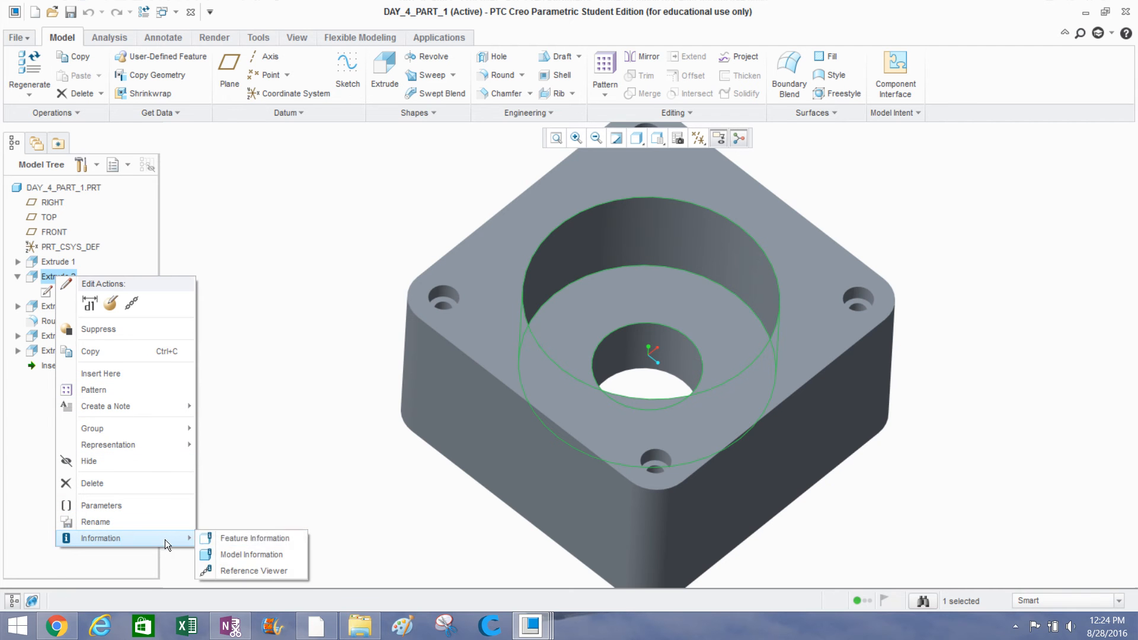
left_click(224, 538)
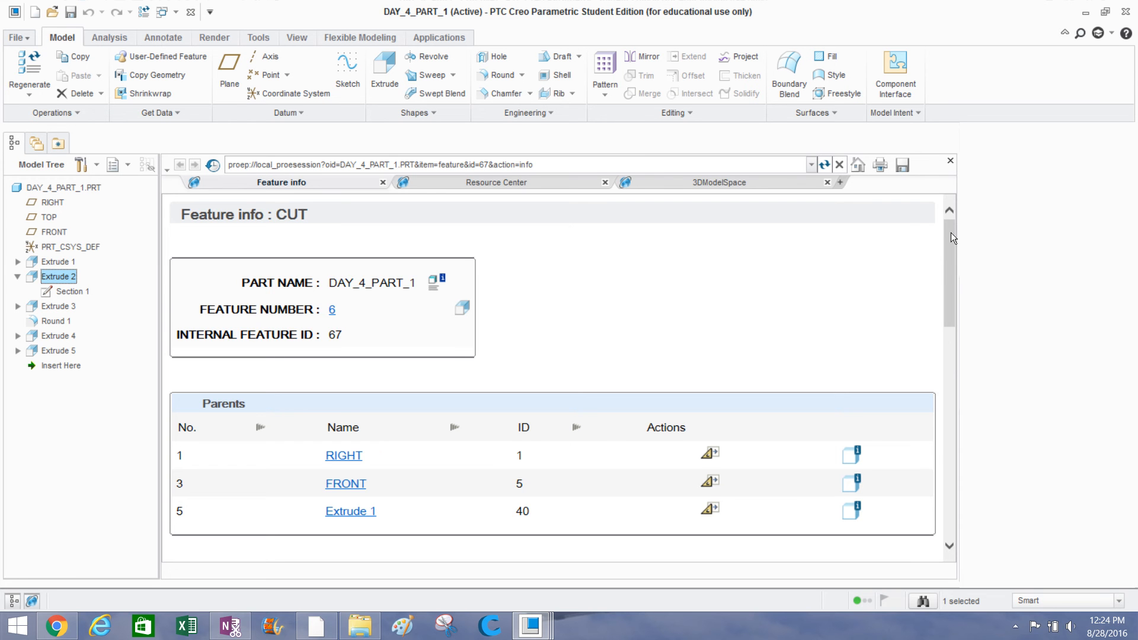
left_click_drag(951, 232, 973, 486)
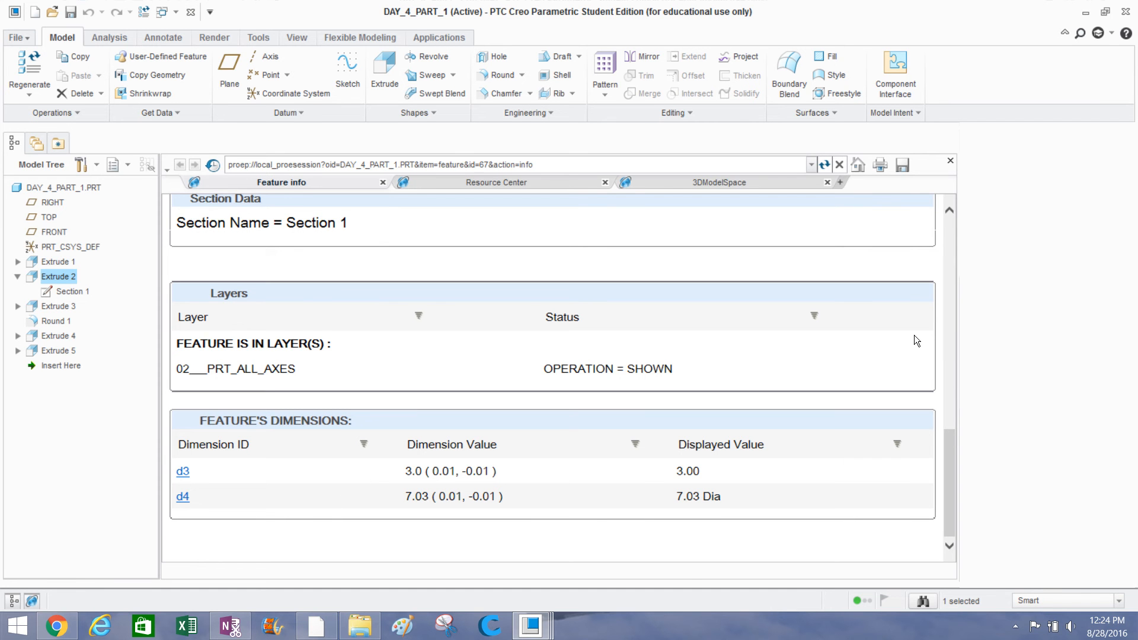
left_click(952, 161)
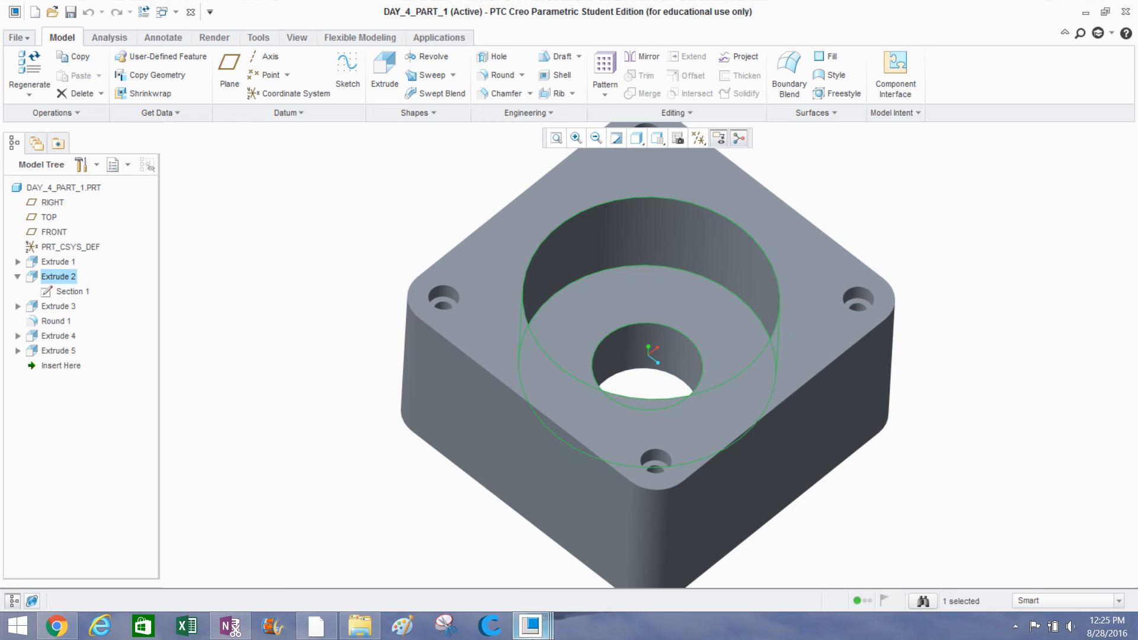
Switch back to WORKSHOP4_DRAWING and open the display properties of the central bore's diameter dimension.
left_click(530, 627)
left_click(537, 571)
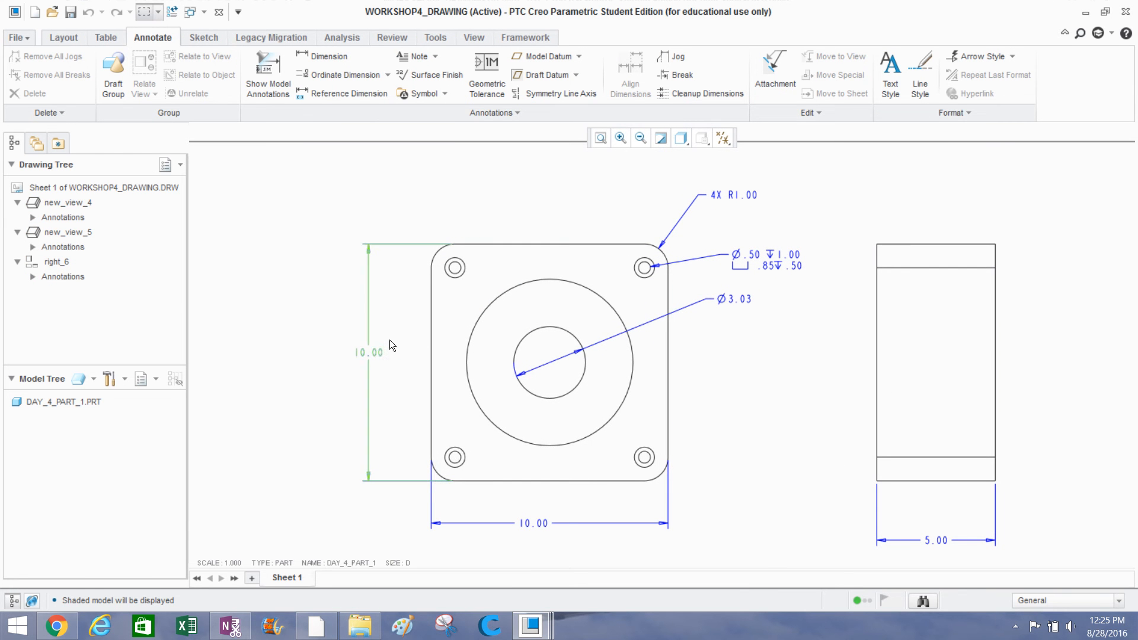
left_click(730, 302)
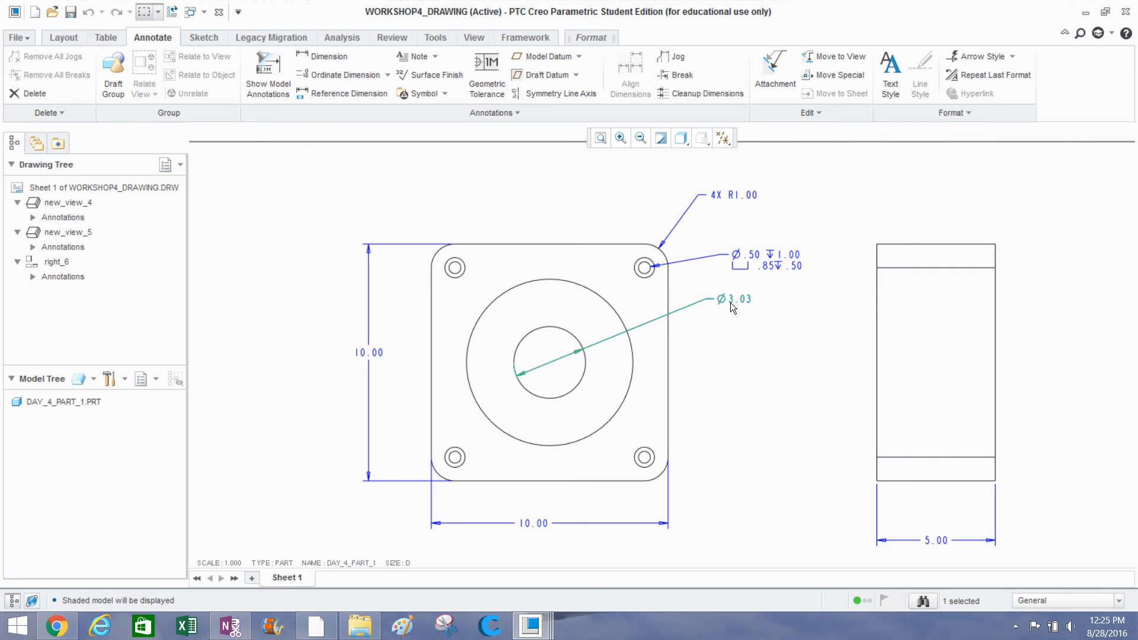
right_click(730, 302)
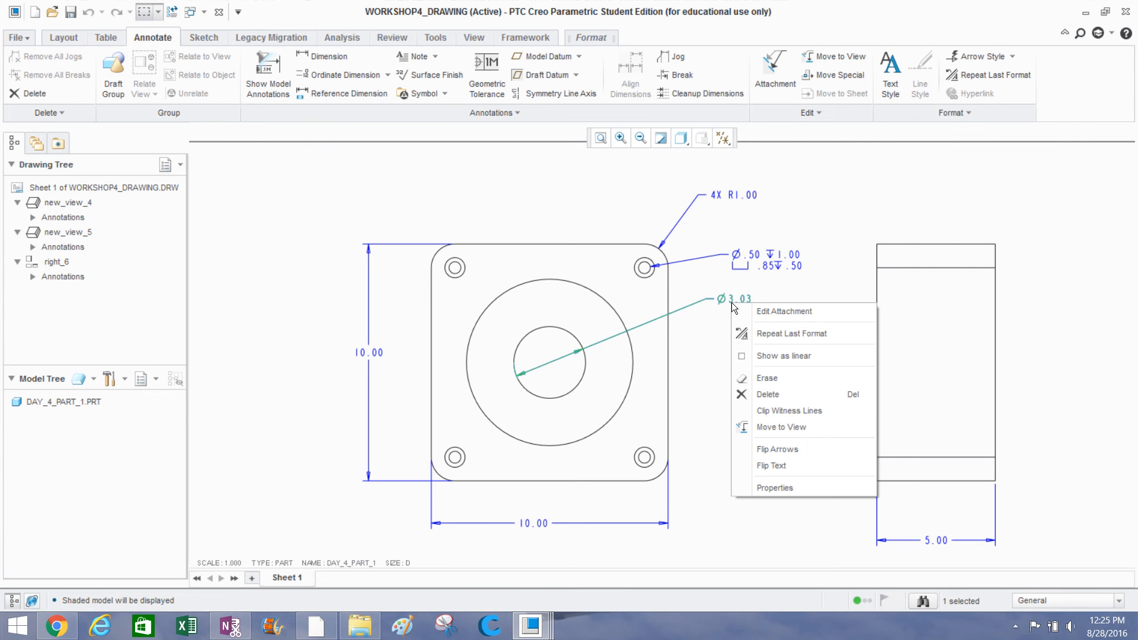
left_click(763, 483)
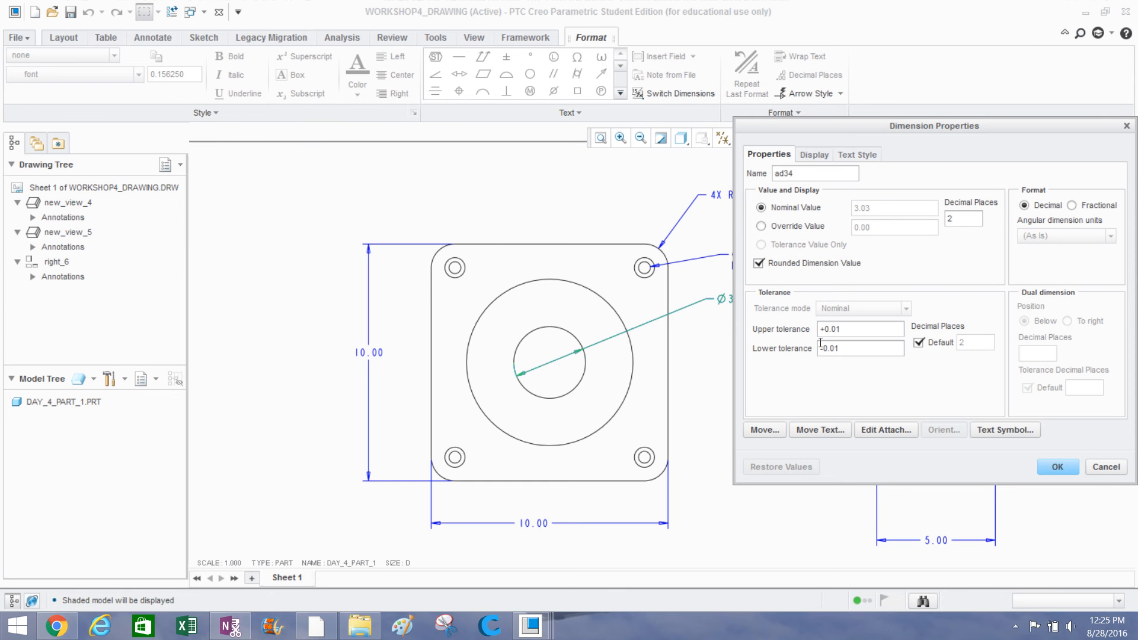
left_click(821, 154)
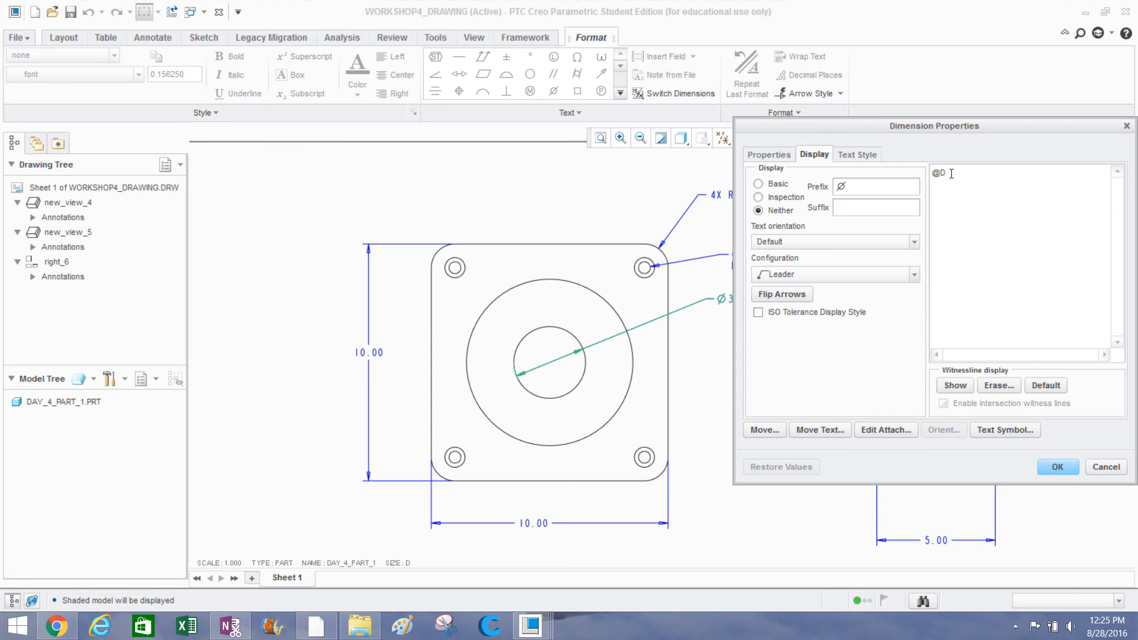
Add a second line with the counterbore symbol and &d4 to the central bore's diameter callout, then apply it and clear the selection.
left_click(1000, 430)
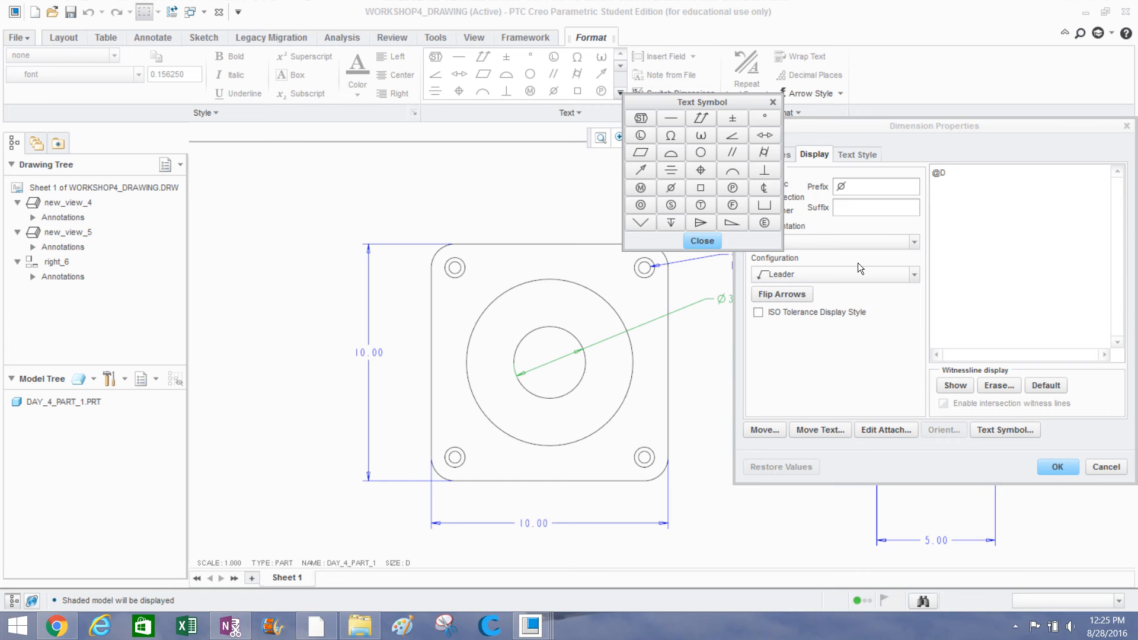
left_click(755, 201)
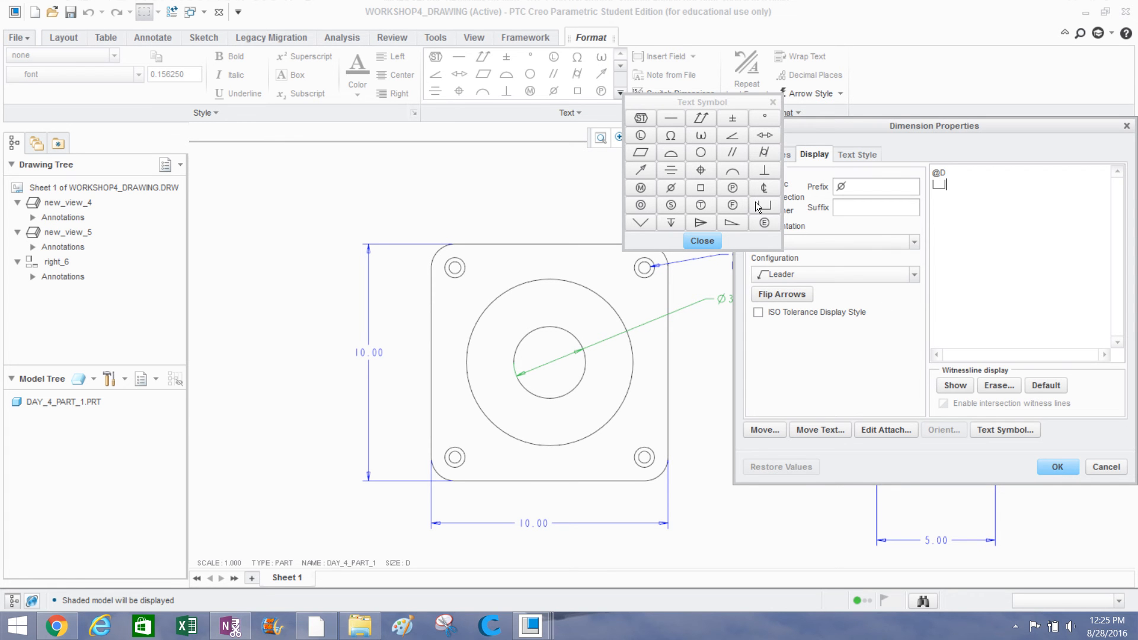
left_click(702, 241)
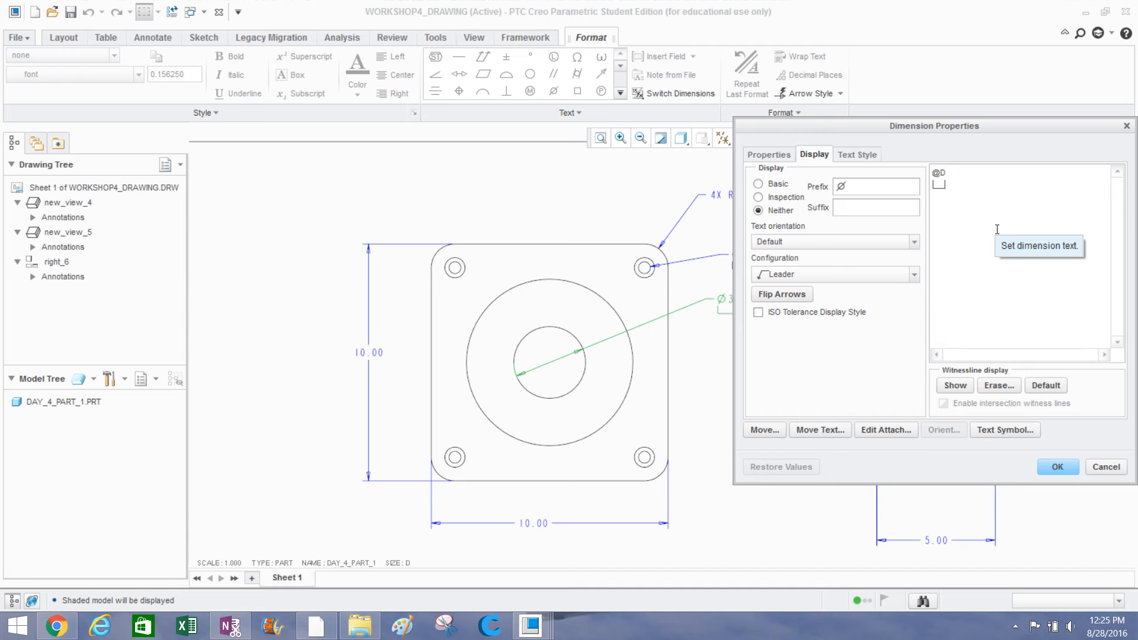
type("&")
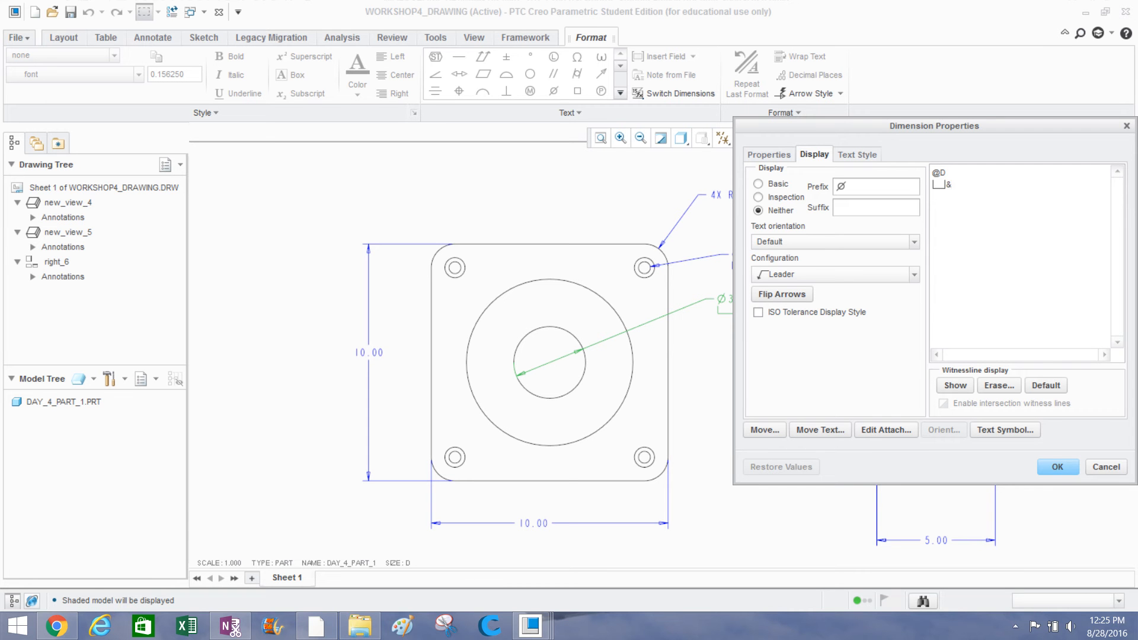
type("d4")
left_click(1049, 467)
left_click(791, 367)
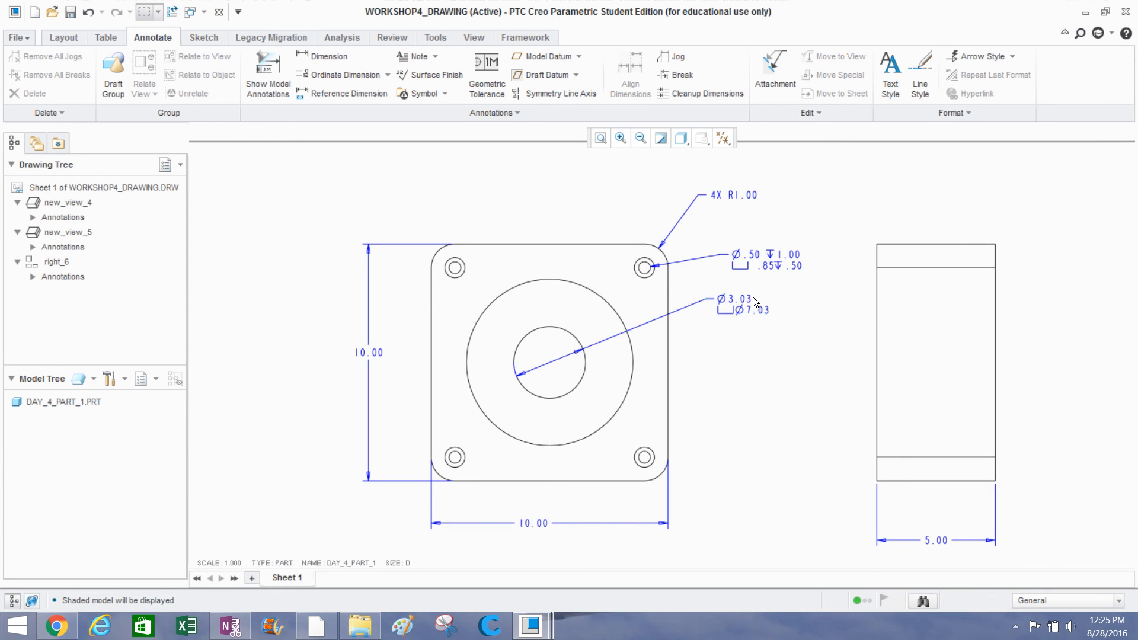
Append the depth symbol and &d3 to the counterbore line of the central bore's diameter callout.
scroll(752, 297, "down", 2)
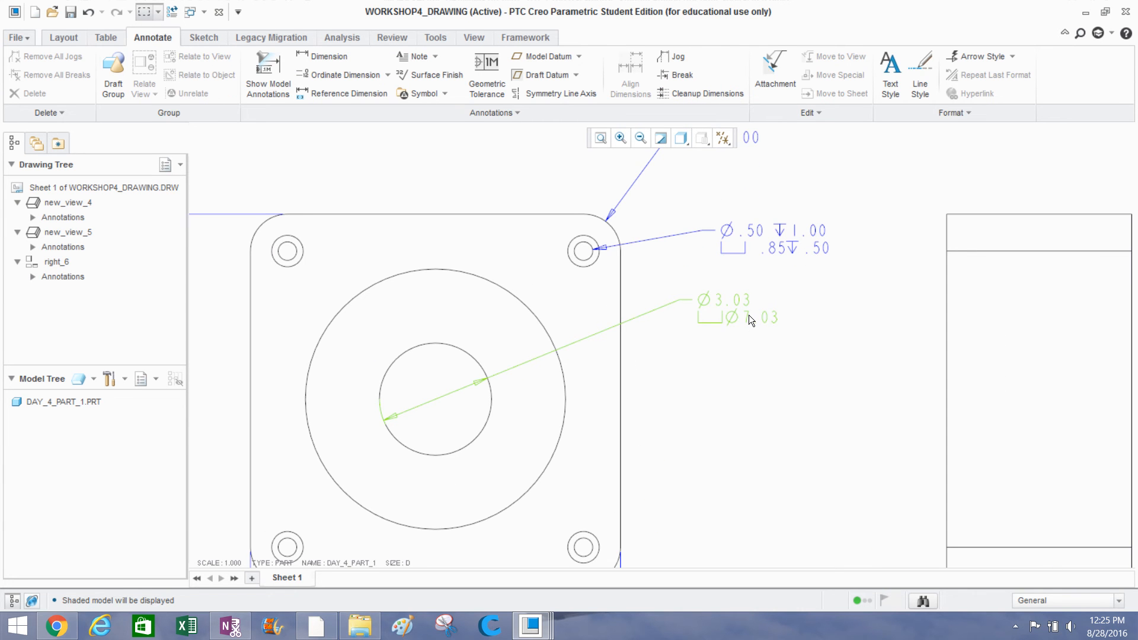
left_click(720, 300)
right_click(721, 300)
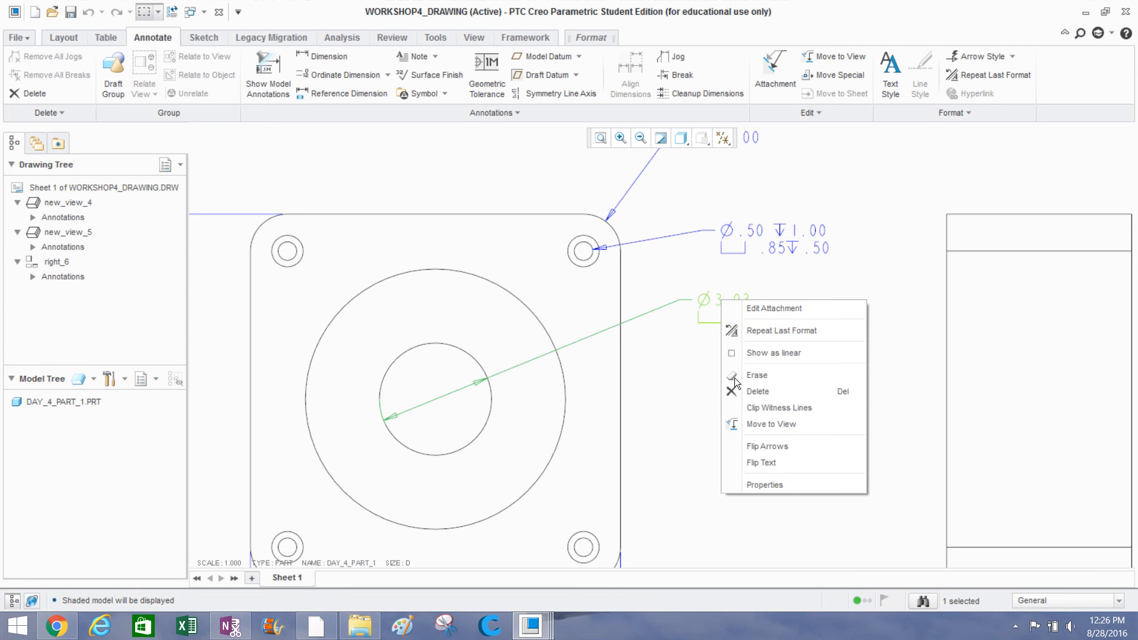
left_click(763, 484)
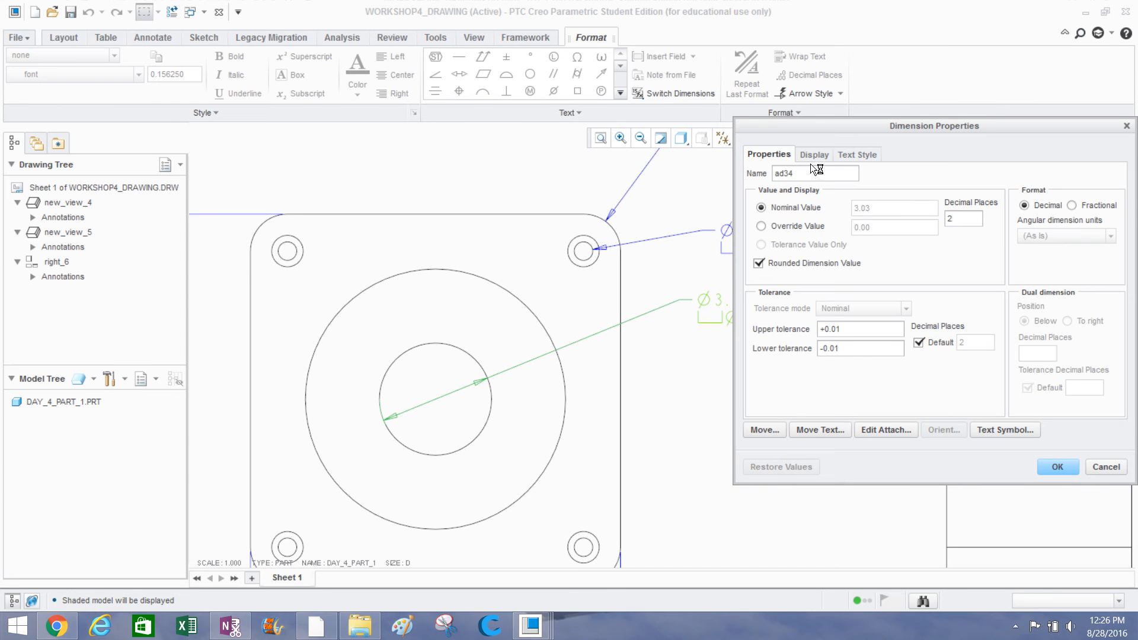
left_click(813, 155)
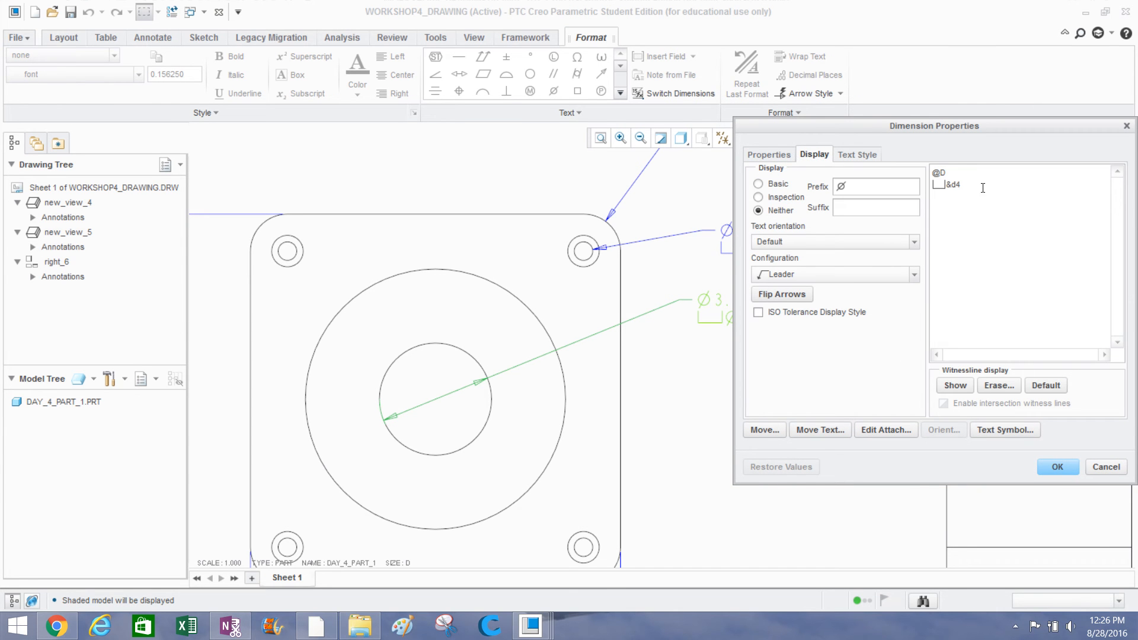
left_click(960, 184)
left_click(978, 428)
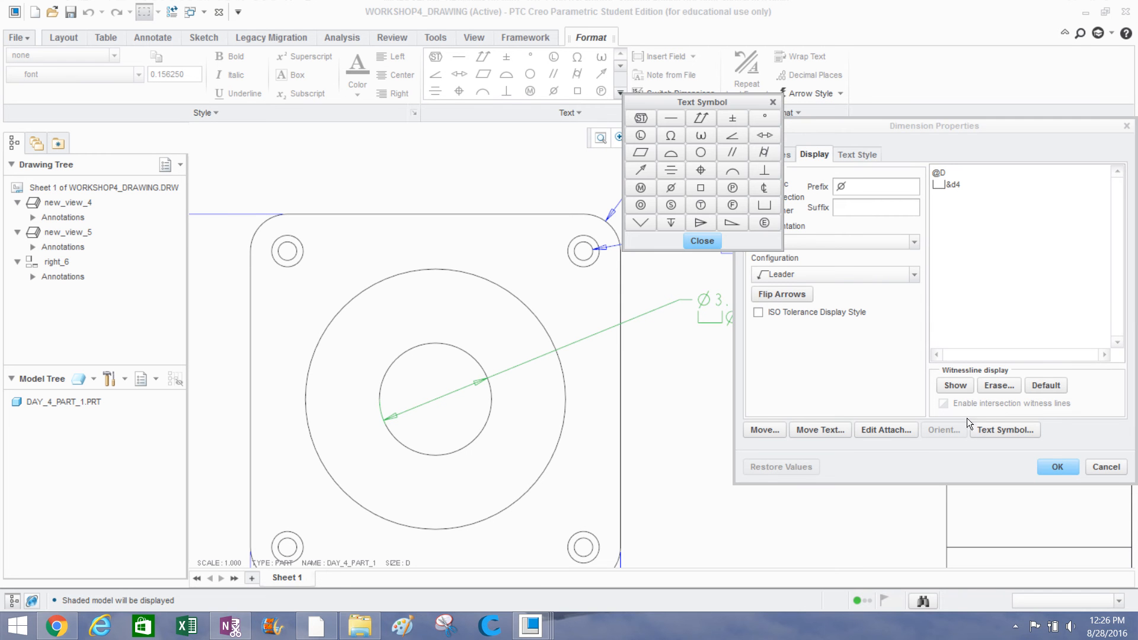
left_click(671, 223)
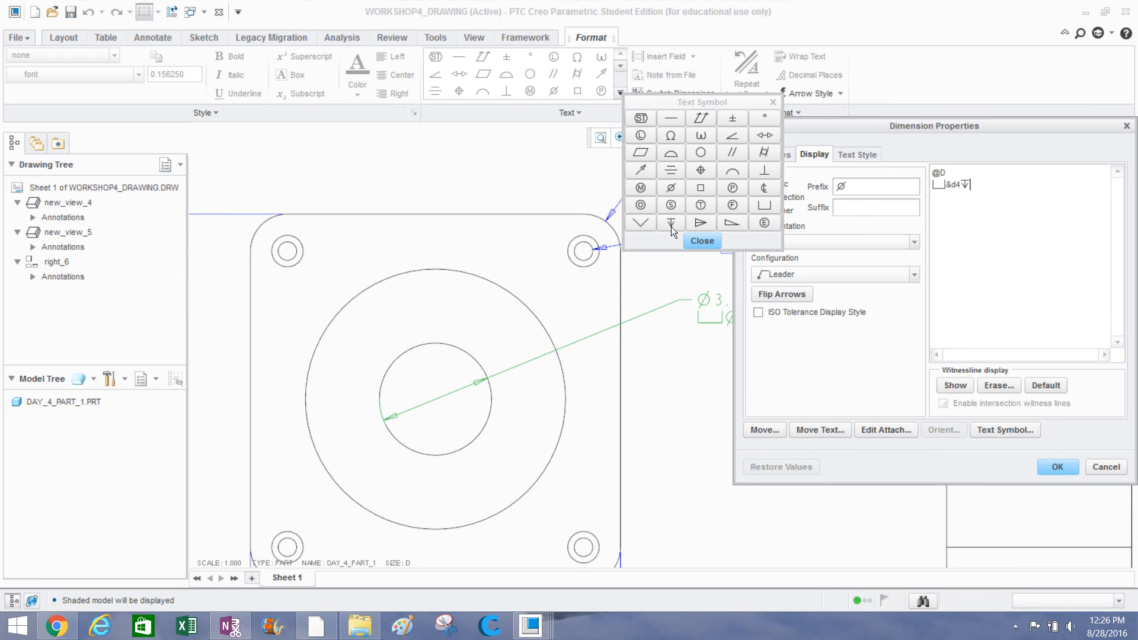
left_click(691, 238)
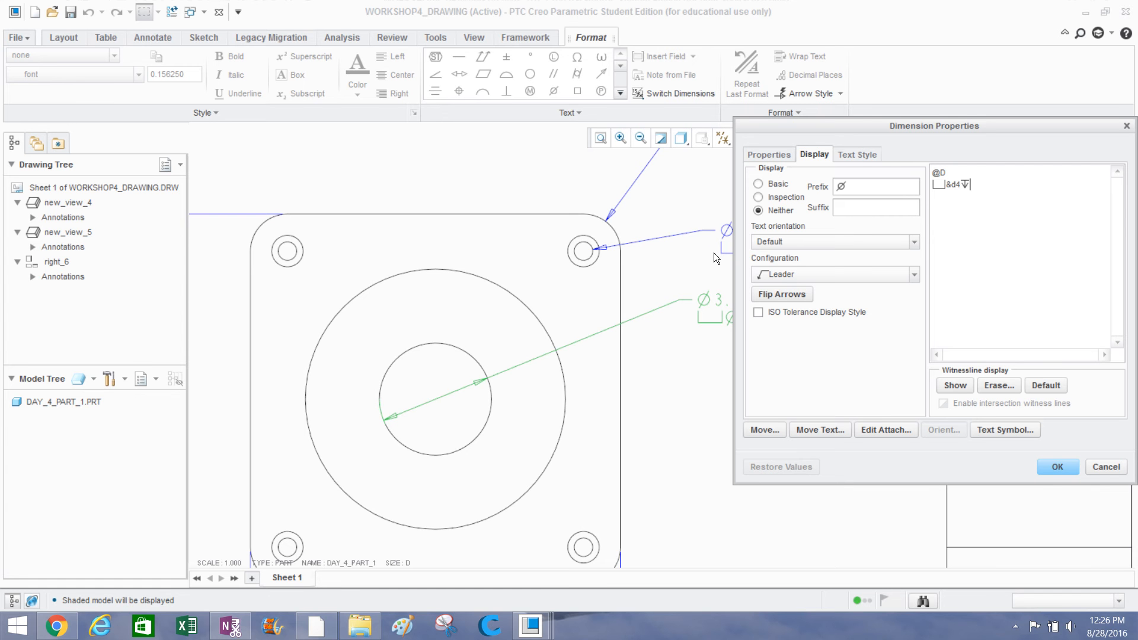
type("&d3")
left_click(1052, 465)
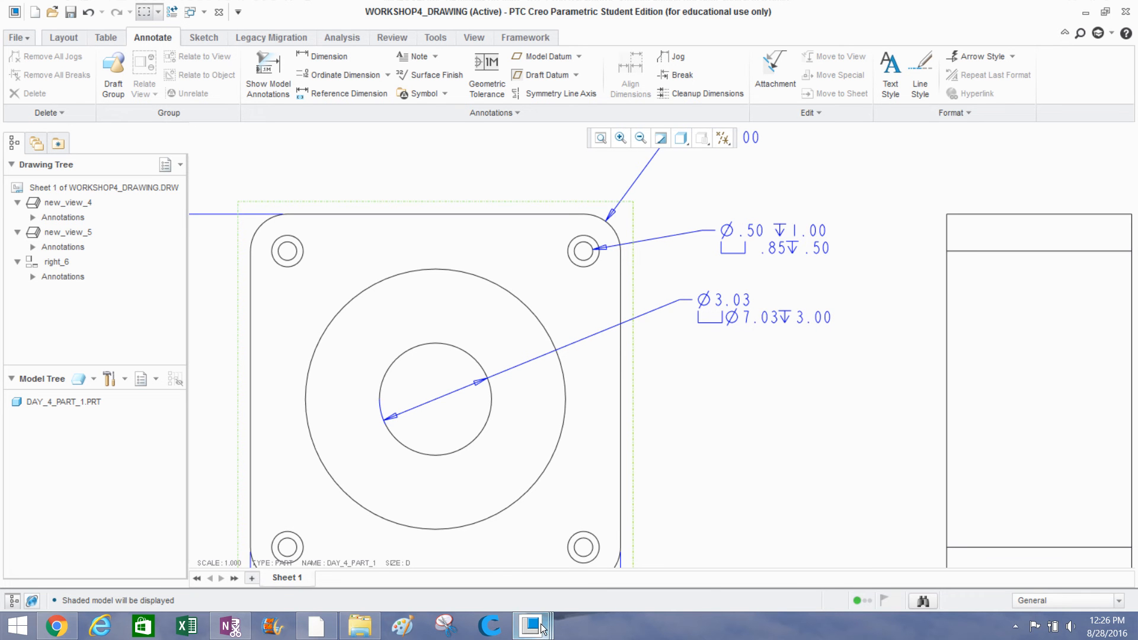
Switch to DAY_4_PART_1 and redefine the large counterbore cut, Extrude 2, with a depth of 3.50.
mouse_move(541, 624)
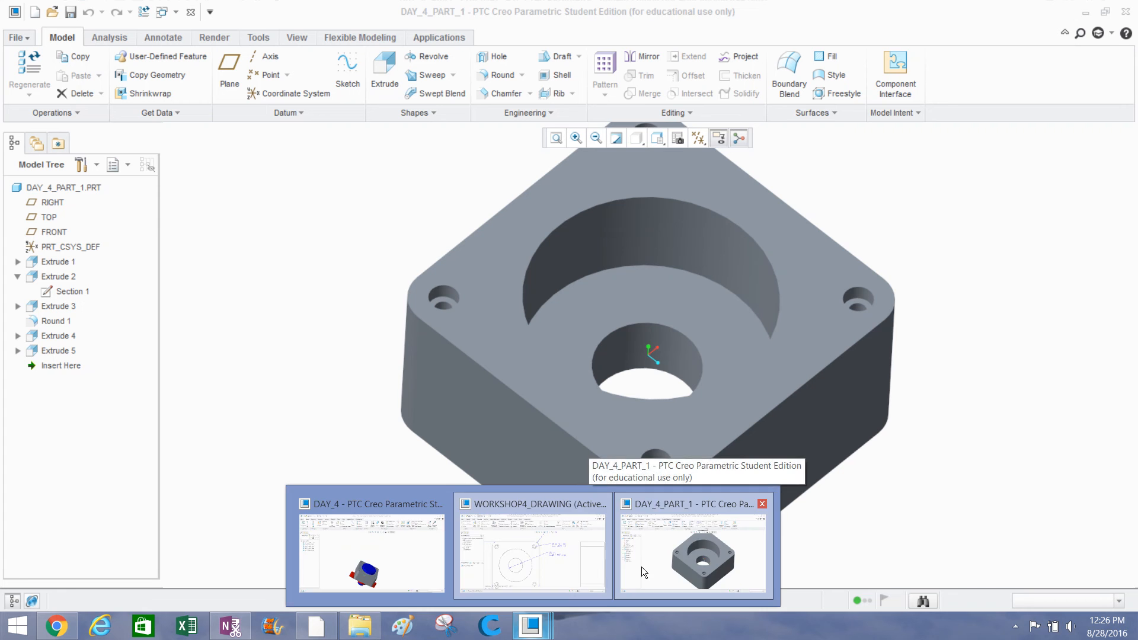
left_click(641, 567)
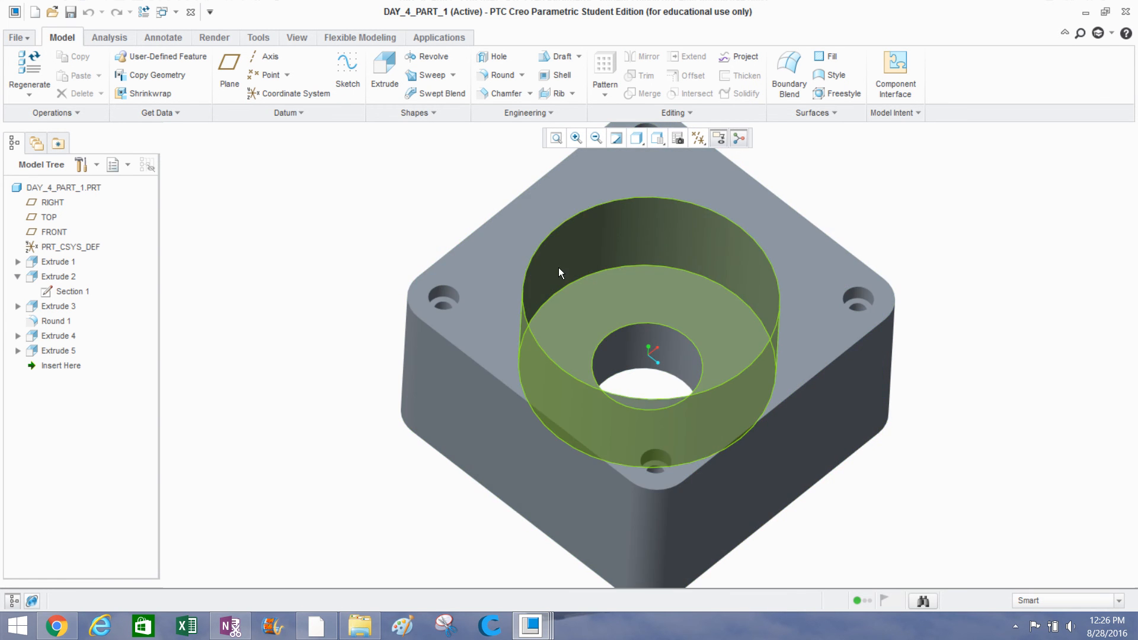
left_click(559, 269)
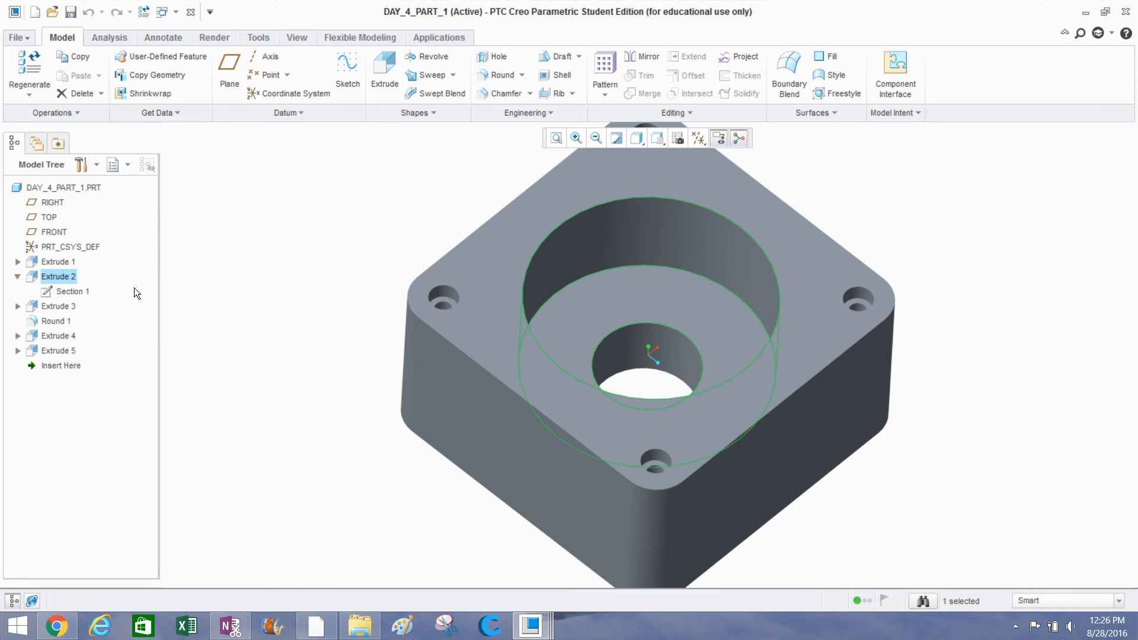
right_click(67, 278)
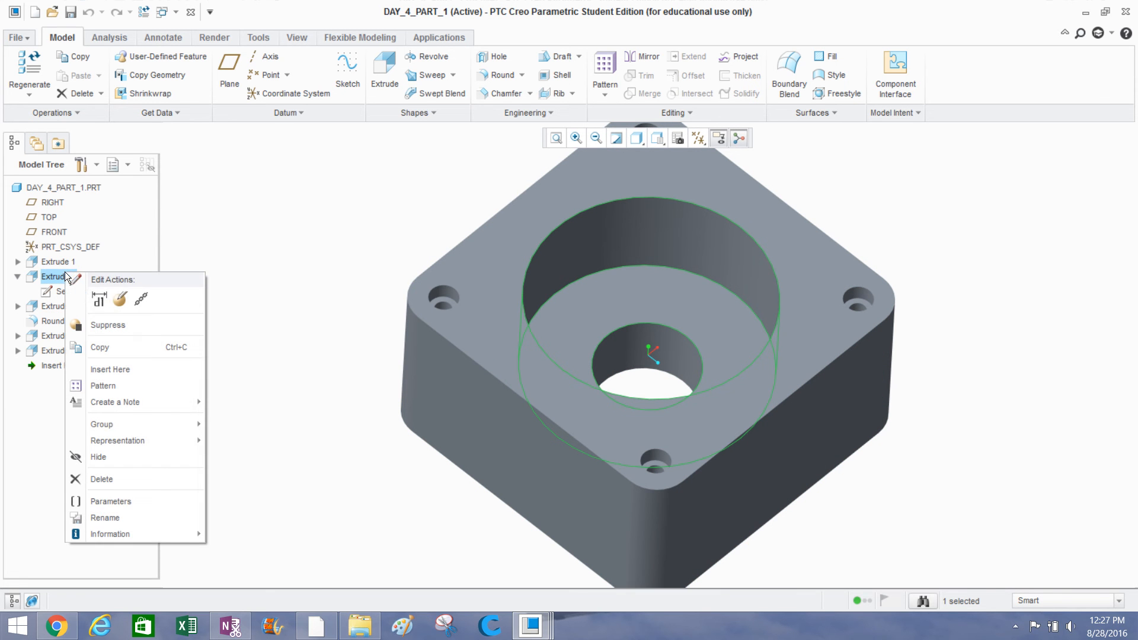
left_click(119, 300)
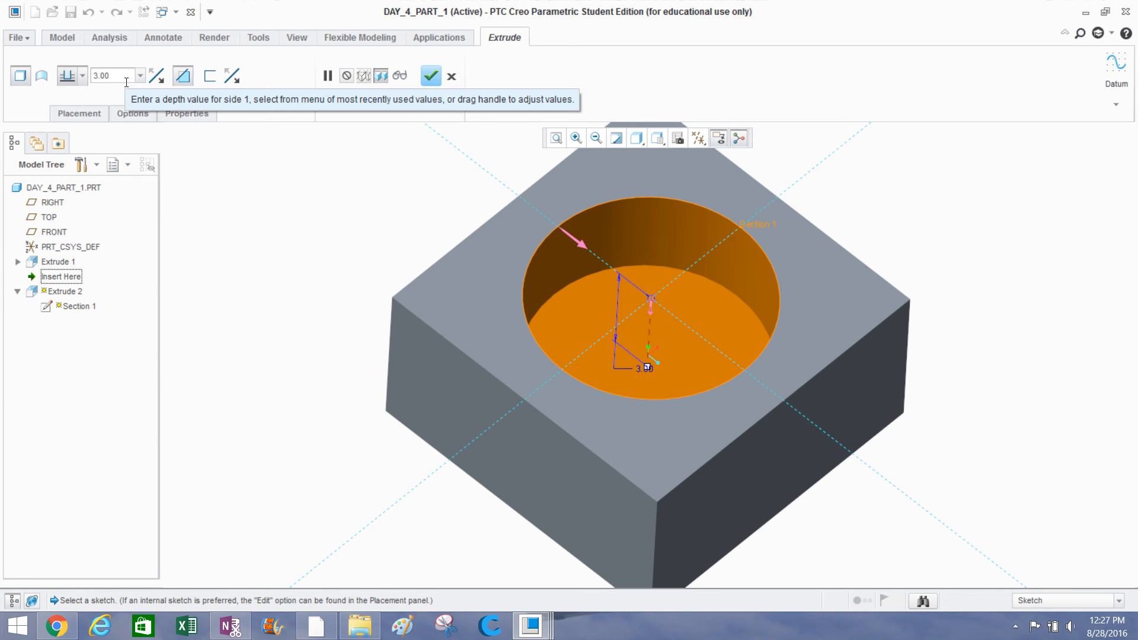
left_click(108, 78)
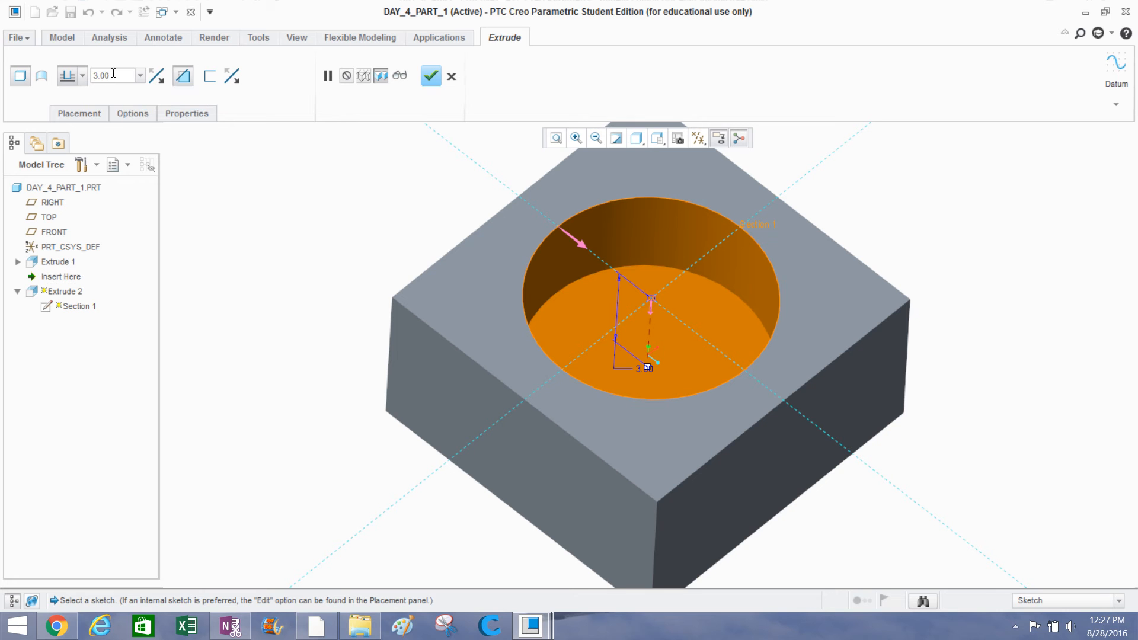
key("BackSpace")
key("BackSpace")
key("BackSpace")
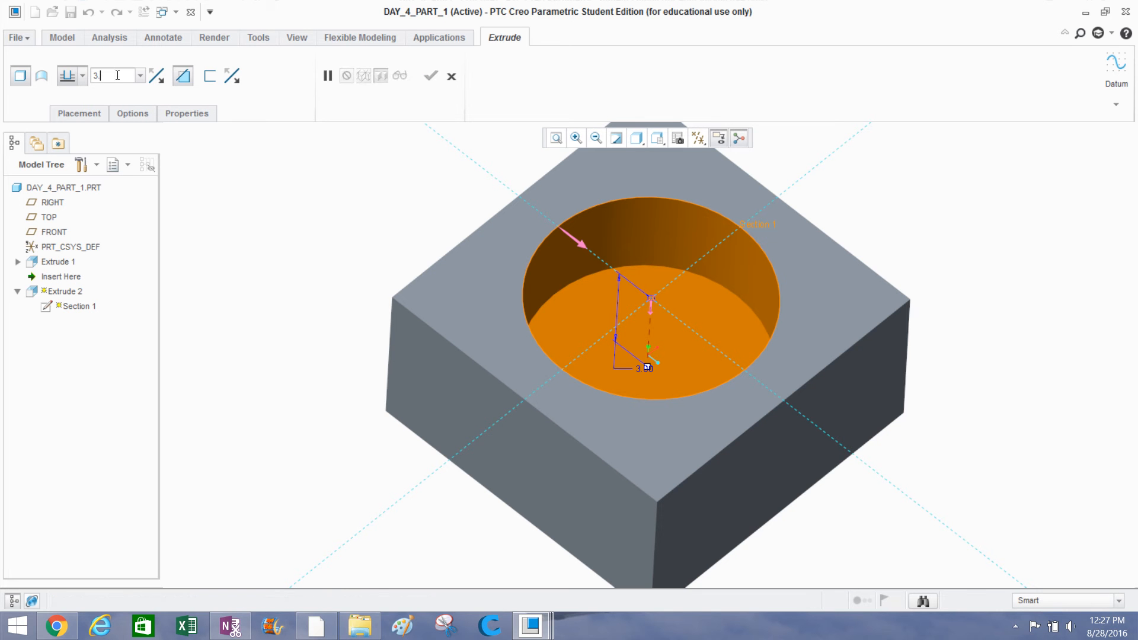
type(".50")
key("Return")
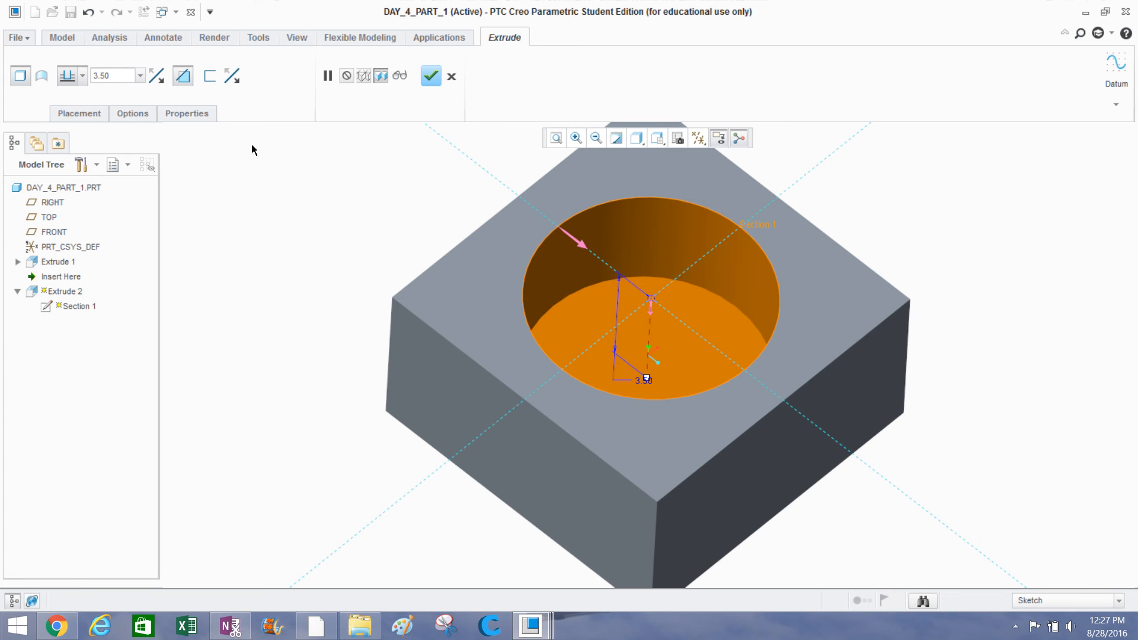
left_click(430, 76)
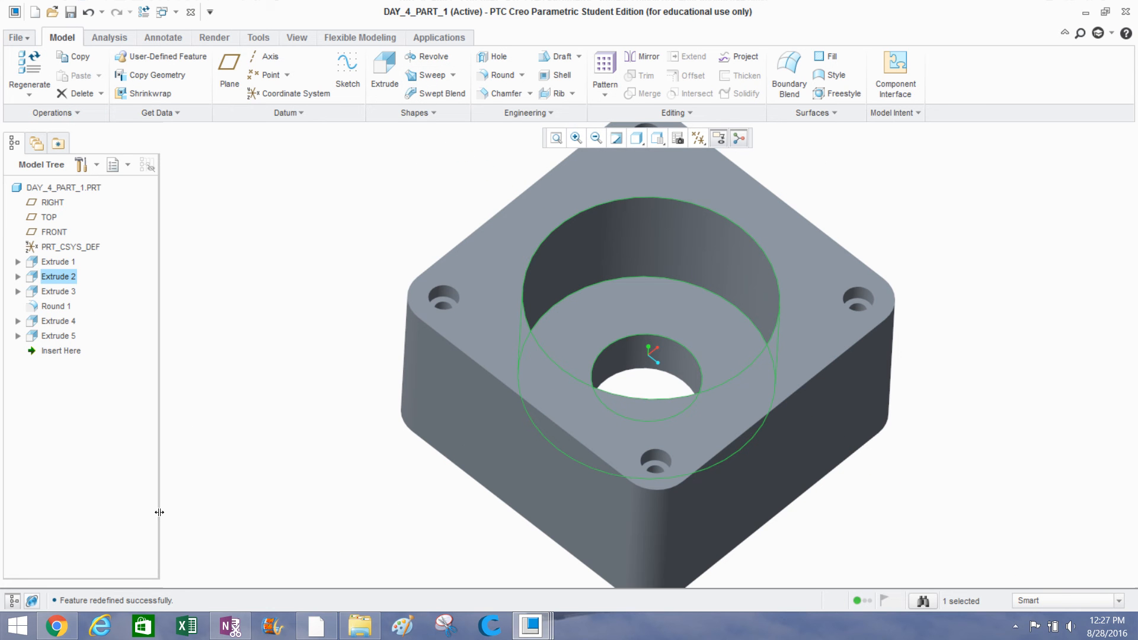
Switch back to WORKSHOP4_DRAWING and examine the corner hole callout's display text, then close its properties.
mouse_move(530, 625)
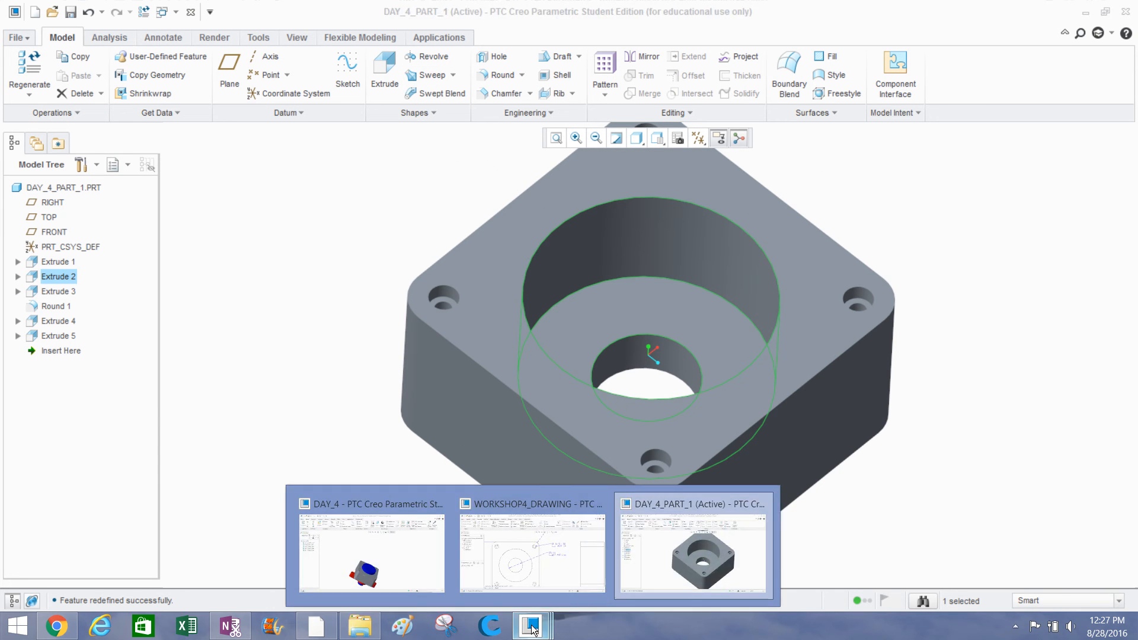
left_click(521, 577)
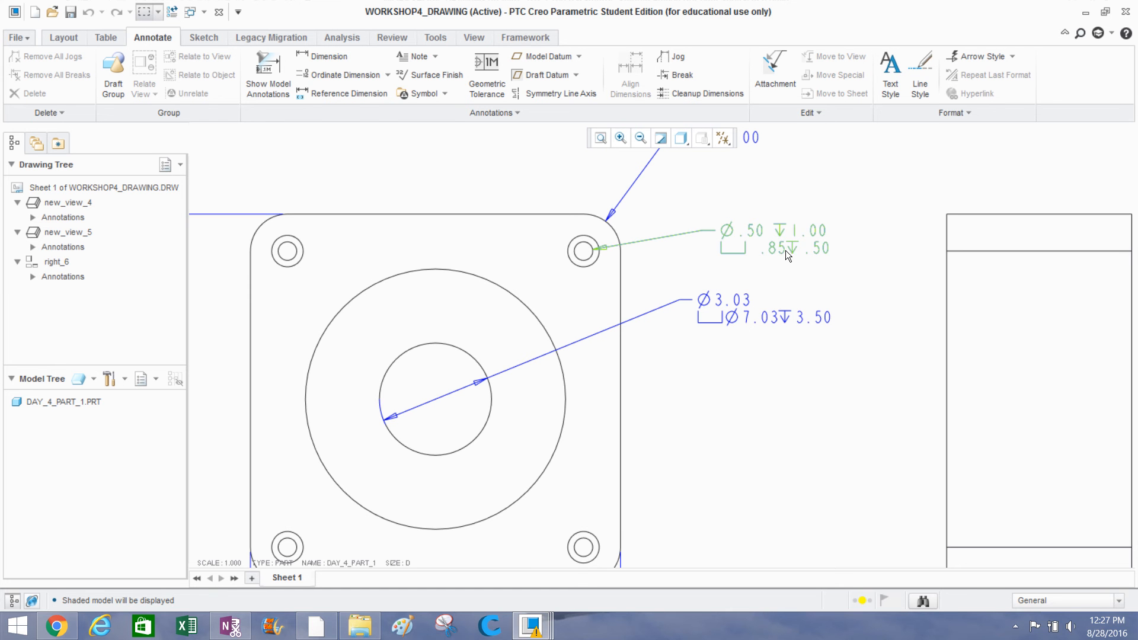
right_click(788, 230)
left_click(771, 230)
left_click(771, 229)
right_click(770, 229)
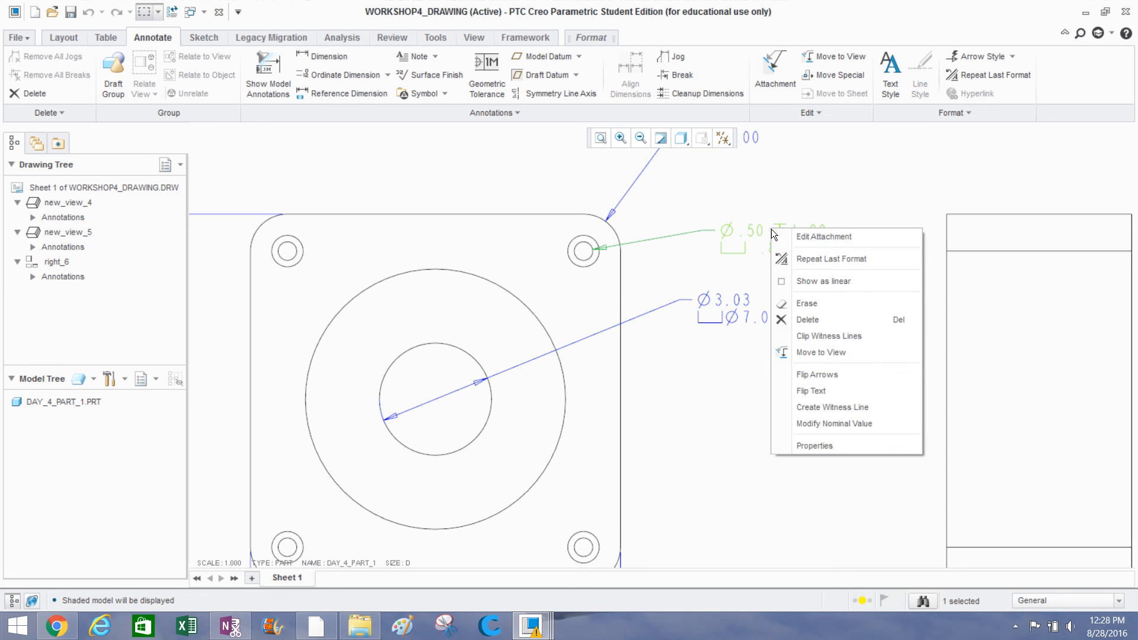
left_click(833, 438)
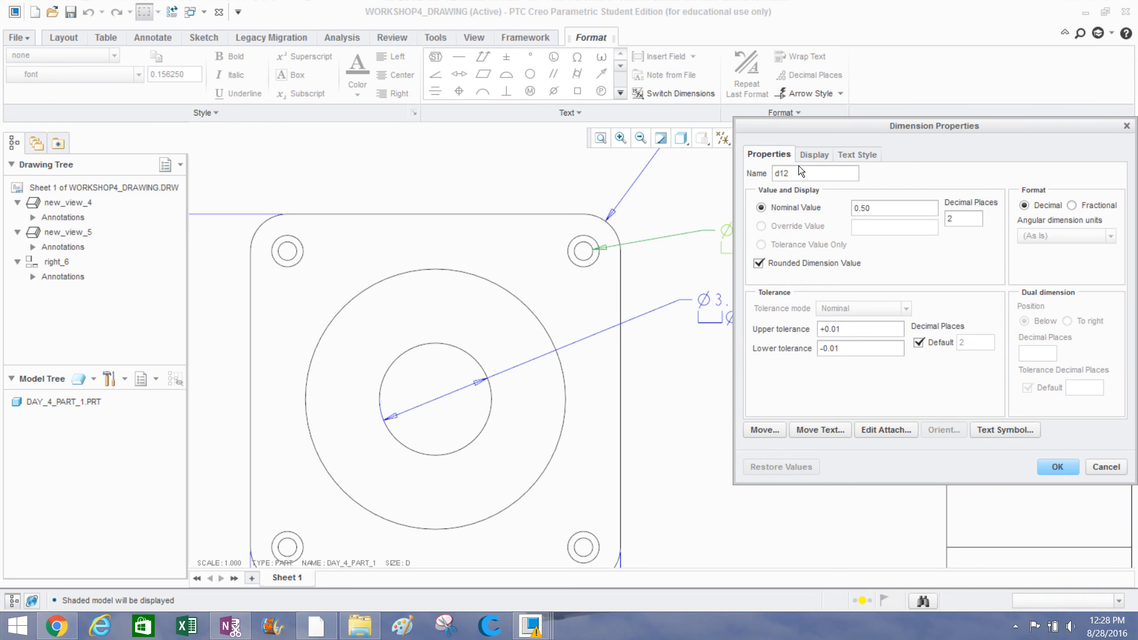
left_click(812, 155)
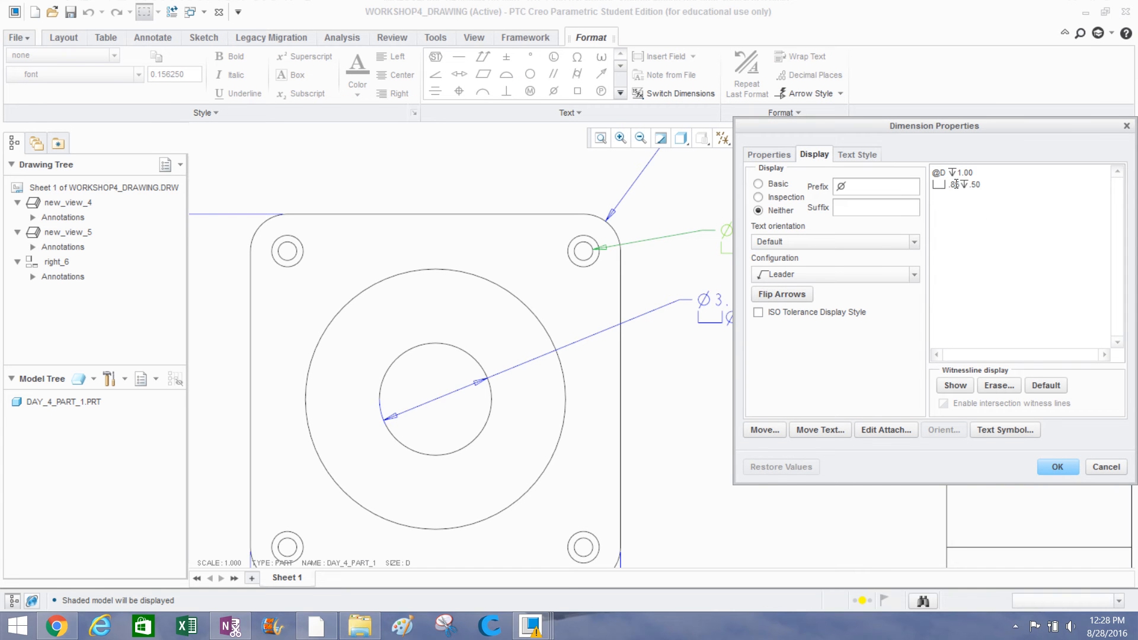
left_click(1056, 466)
Examine the parameter references in the central bore callout's display text, then close its properties.
left_click(731, 316)
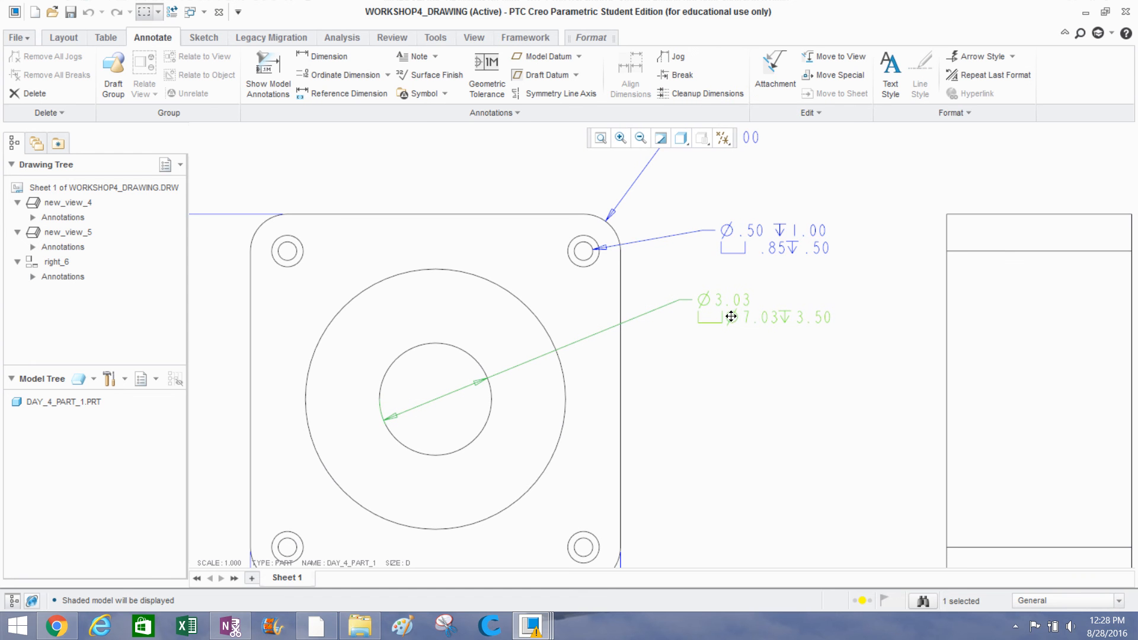
right_click(730, 317)
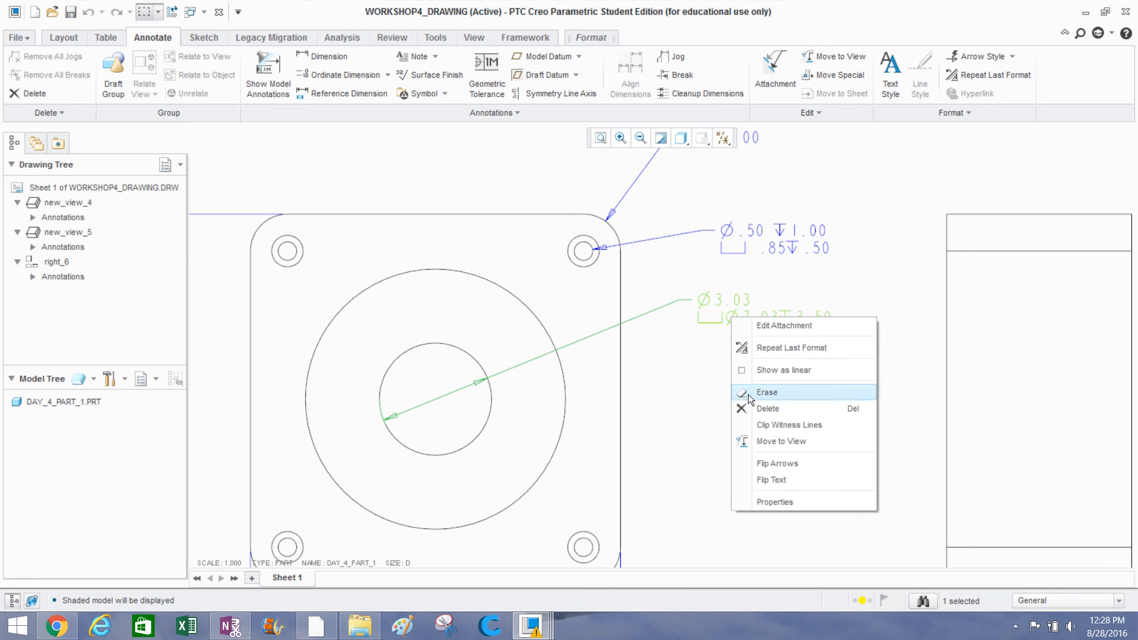
left_click(777, 501)
left_click(813, 155)
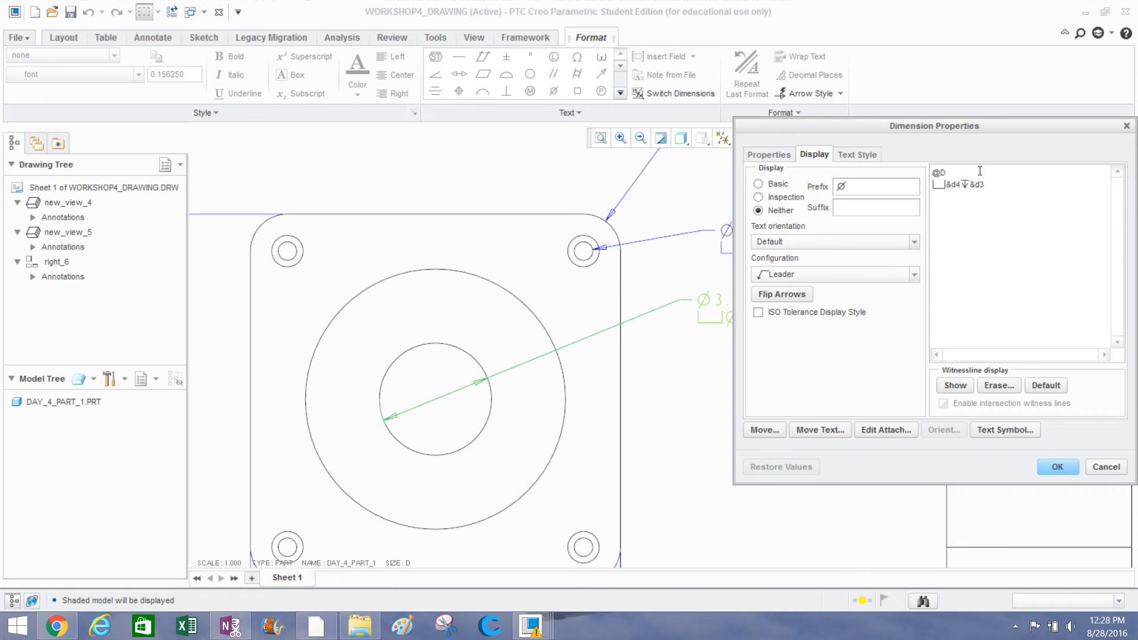
left_click(1066, 465)
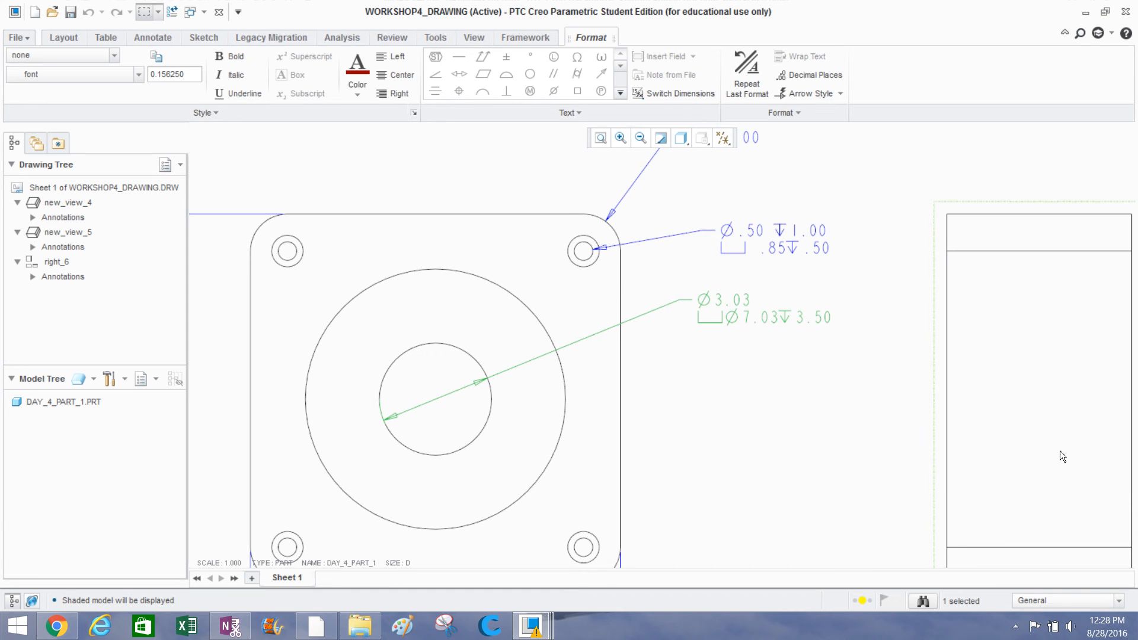
Switch to DAY_4_PART_1 and redefine the large counterbore cut, Extrude 2, with a depth of 3.00.
left_click(531, 625)
left_click(660, 559)
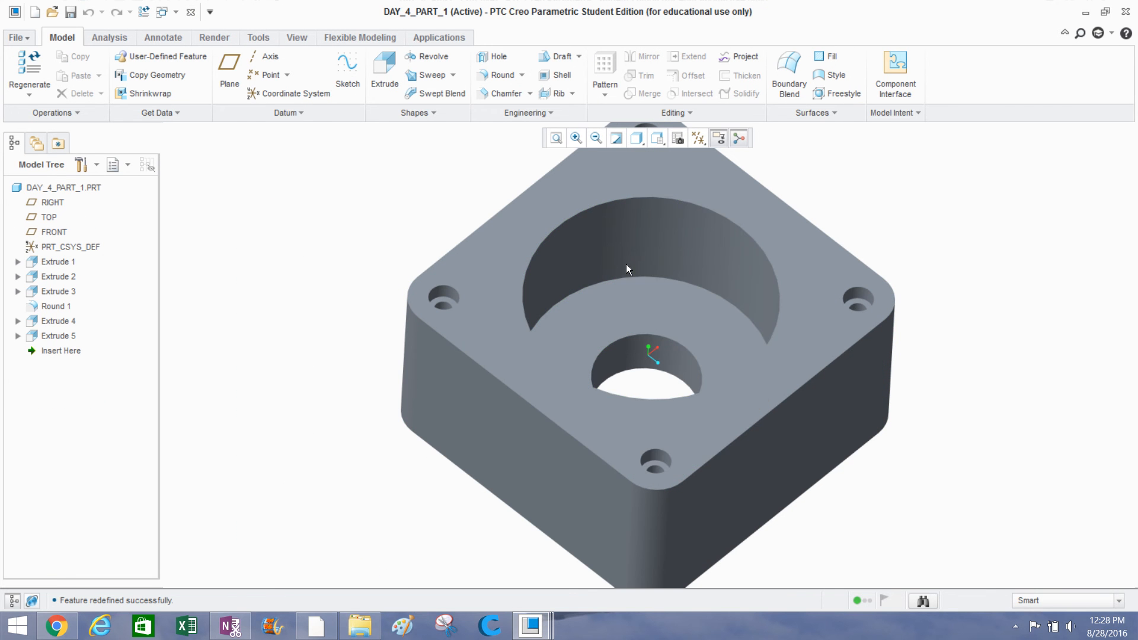
double_click(422, 284)
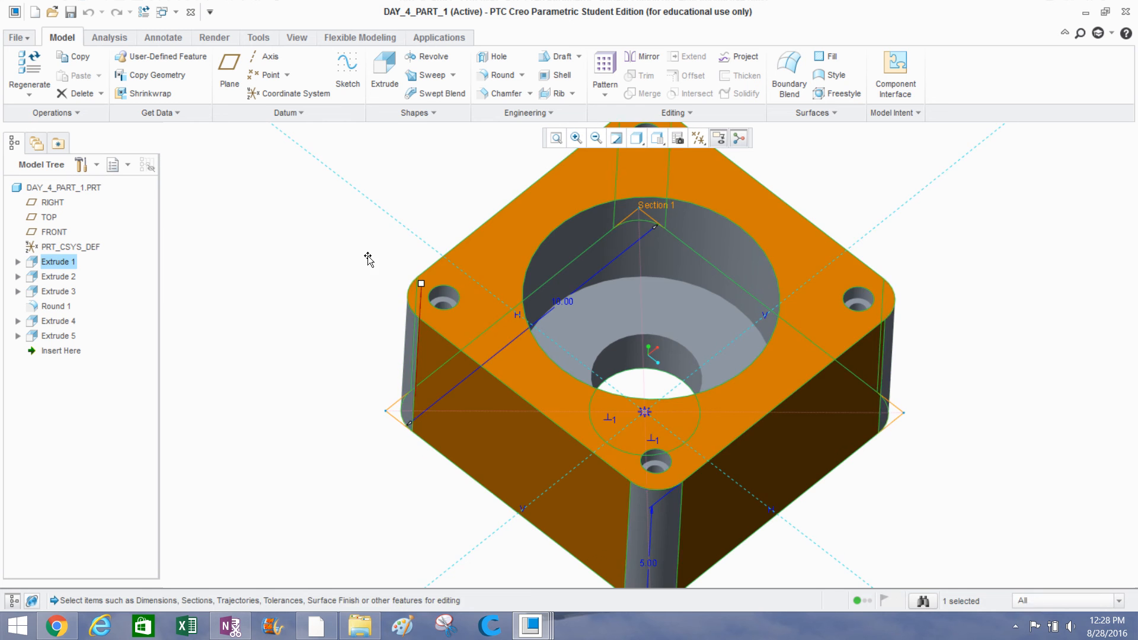
left_click(366, 254)
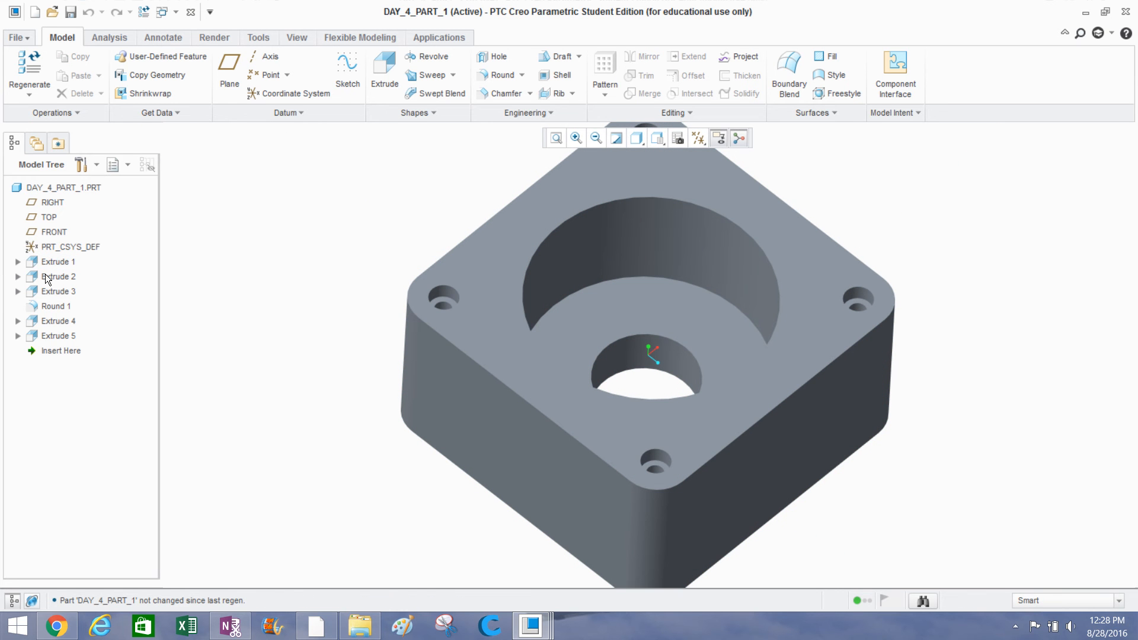
right_click(45, 274)
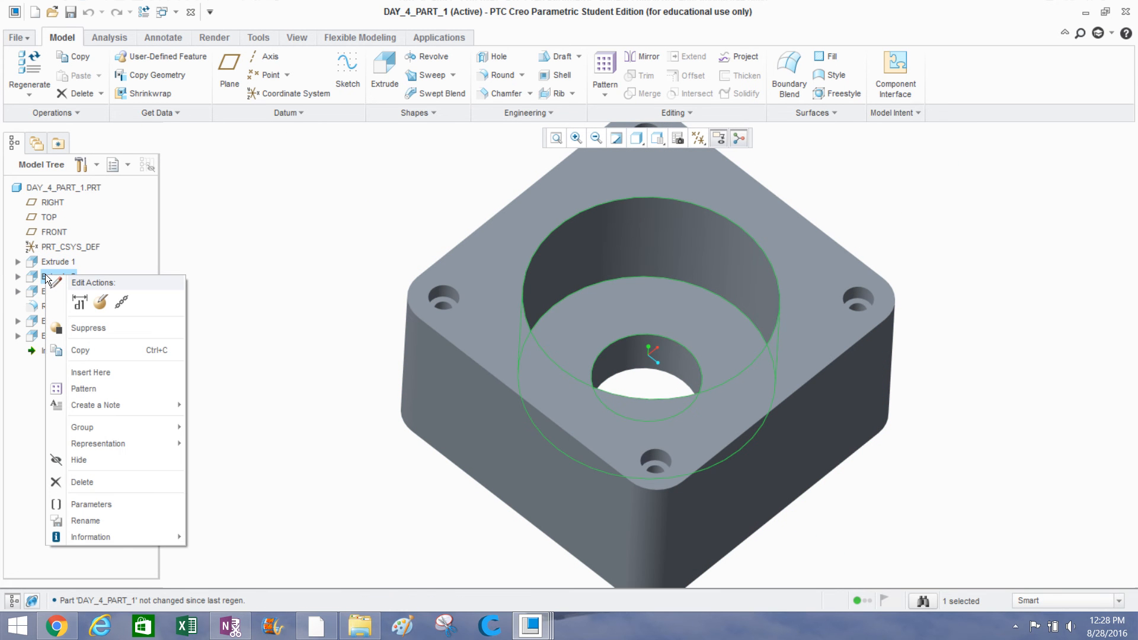
left_click(101, 308)
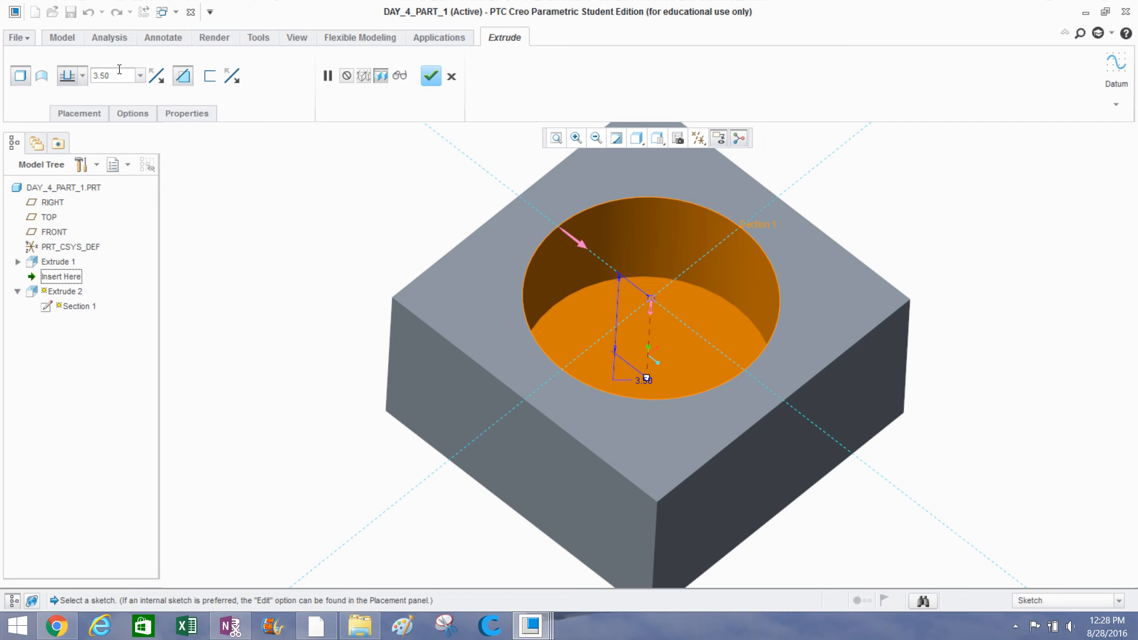
left_click(119, 75)
key("BackSpace")
key("BackSpace")
key("BackSpace")
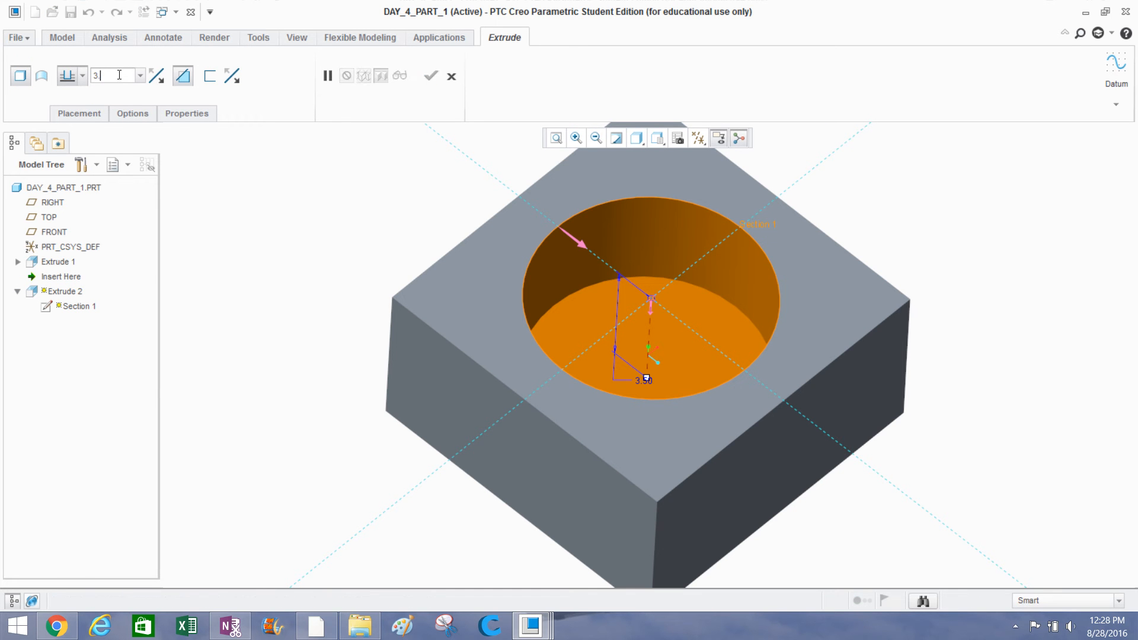
type(".00")
key("Return")
left_click(432, 76)
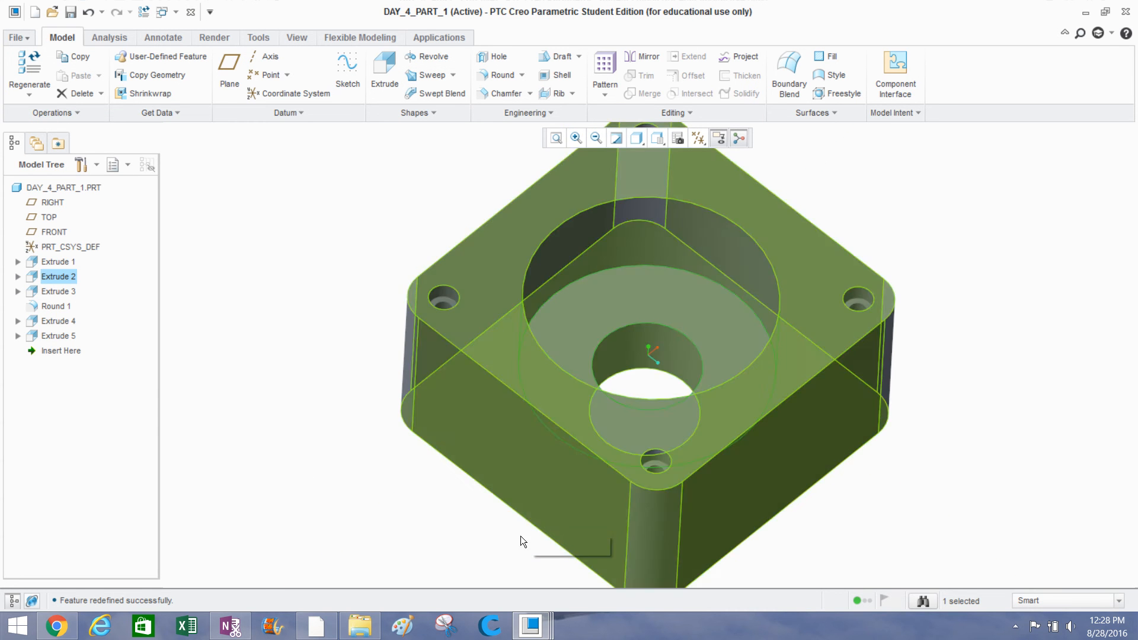
Switch back to WORKSHOP4_DRAWING and check the counterbore depth in the central bore's callout.
mouse_move(532, 628)
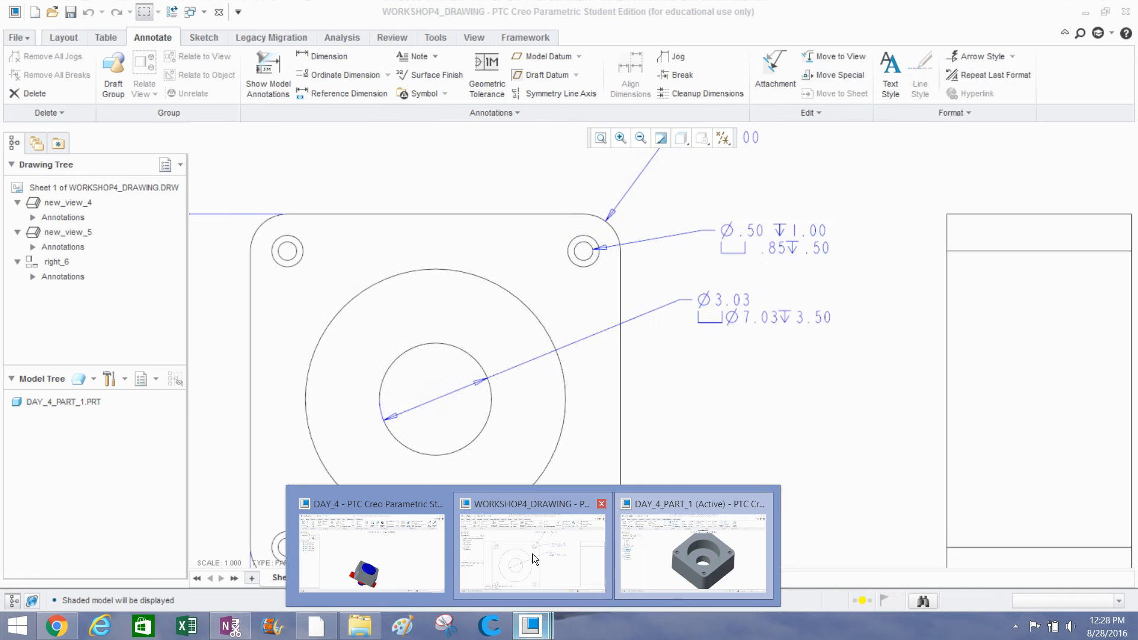
left_click(532, 553)
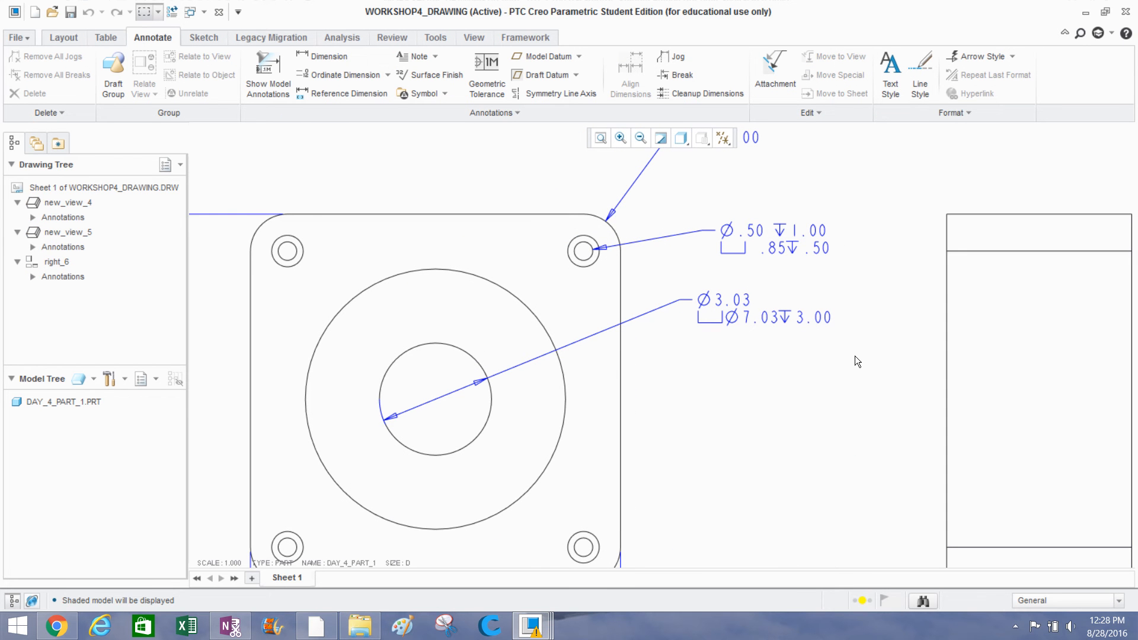
scroll(415, 333, "up", 5)
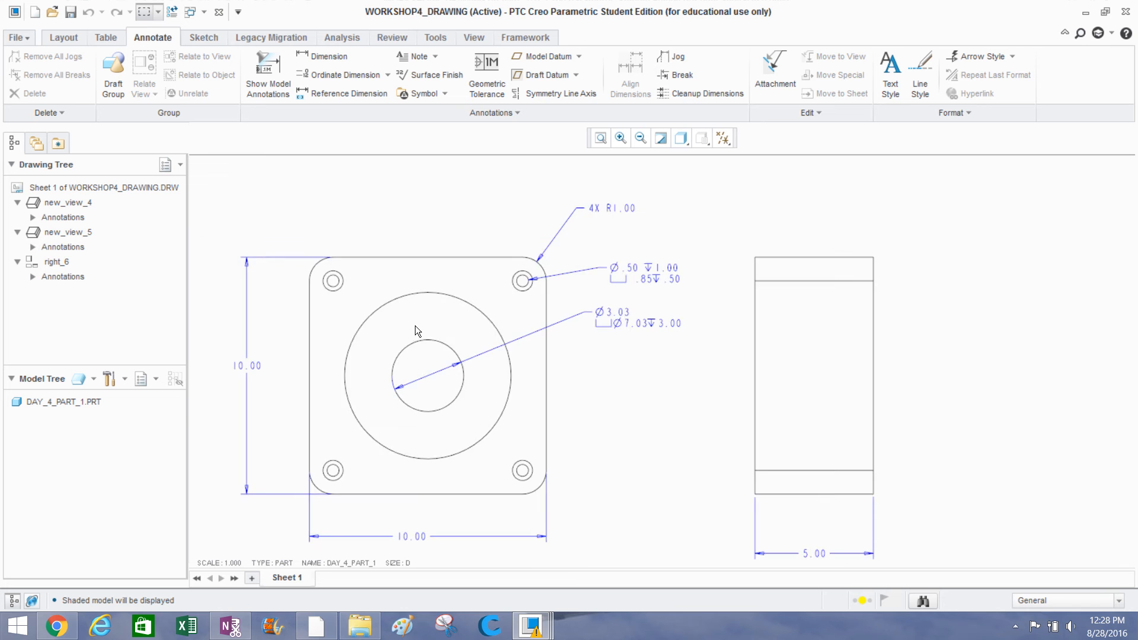
middle_click_drag(509, 273, 536, 276)
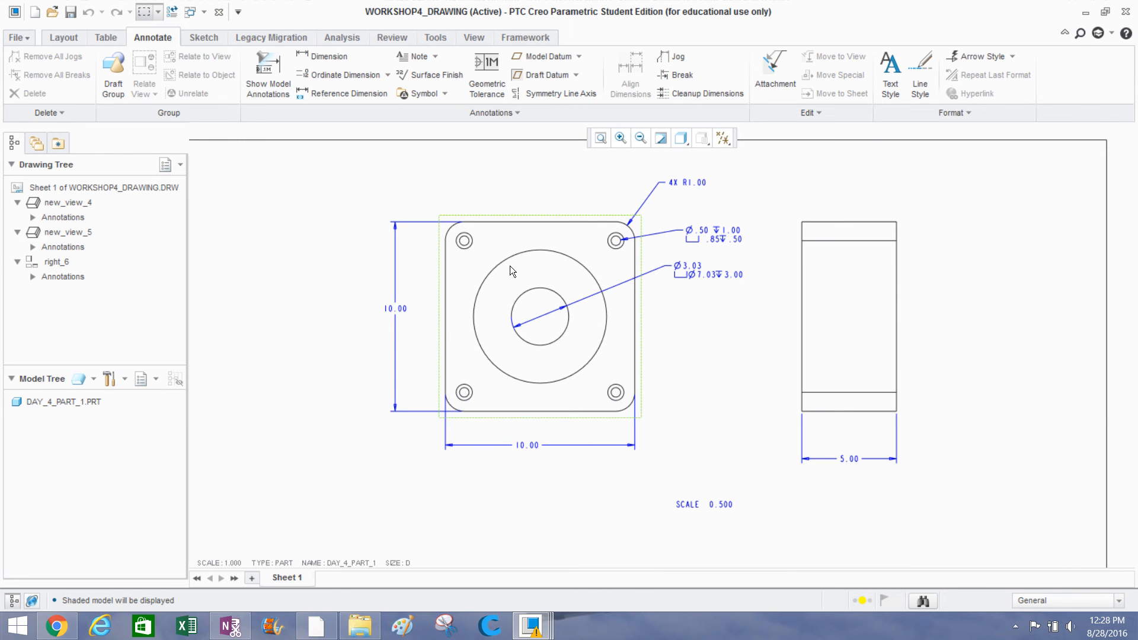
scroll(602, 214, "down", 2)
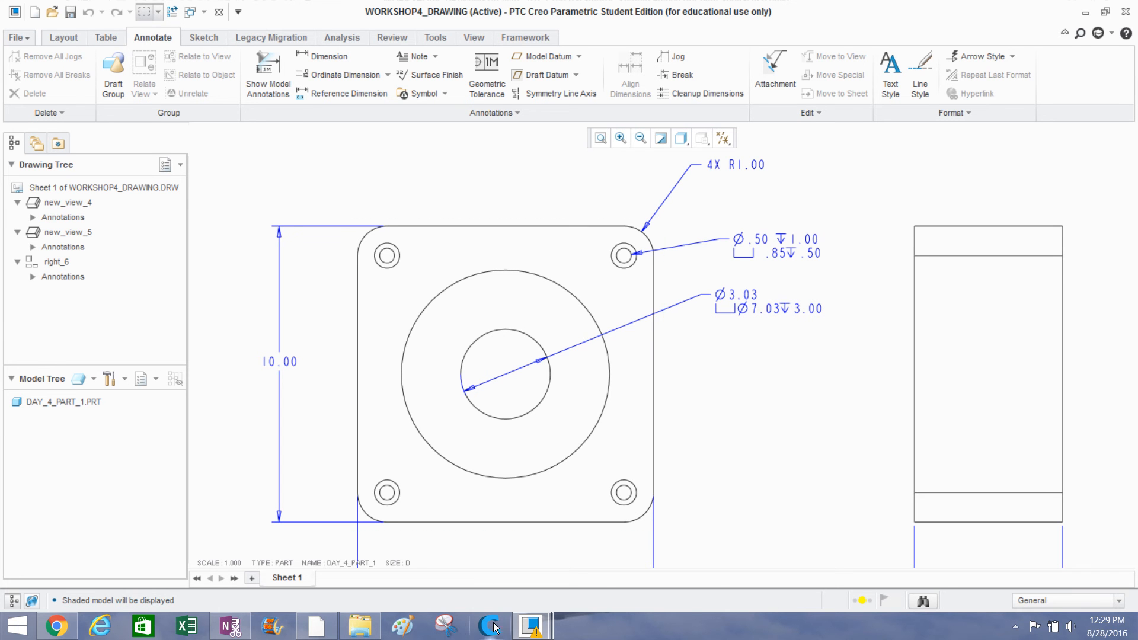
Switch to DAY_4_PART_1, look up the dimension IDs in Extrude 2's feature information, and close the report.
left_click(532, 623)
left_click(655, 556)
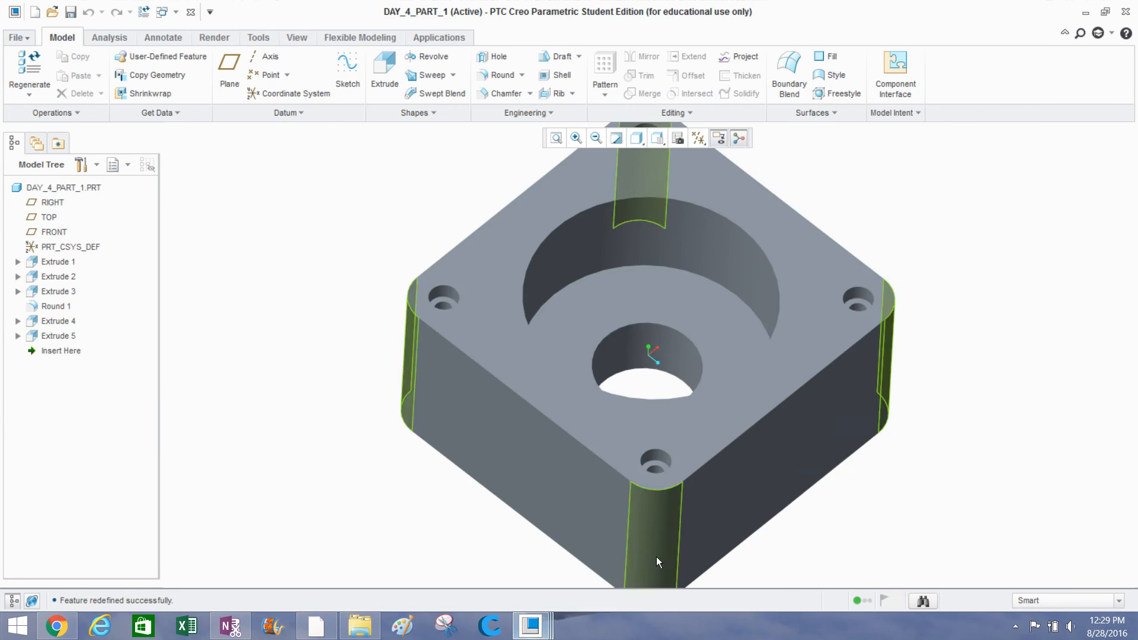
left_click(35, 280)
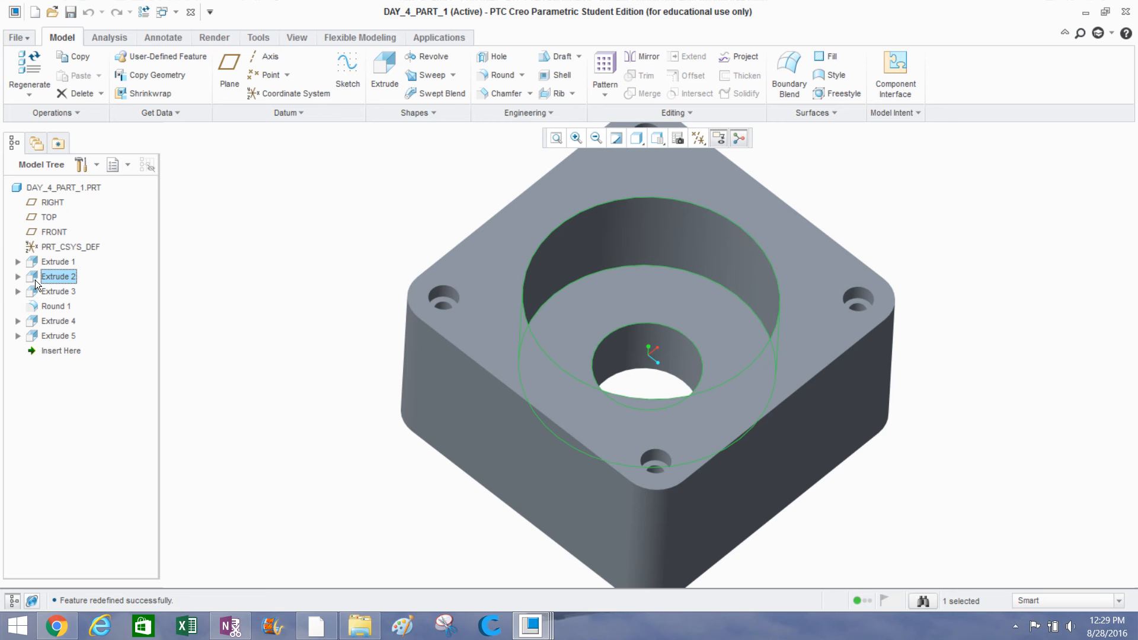
right_click(55, 278)
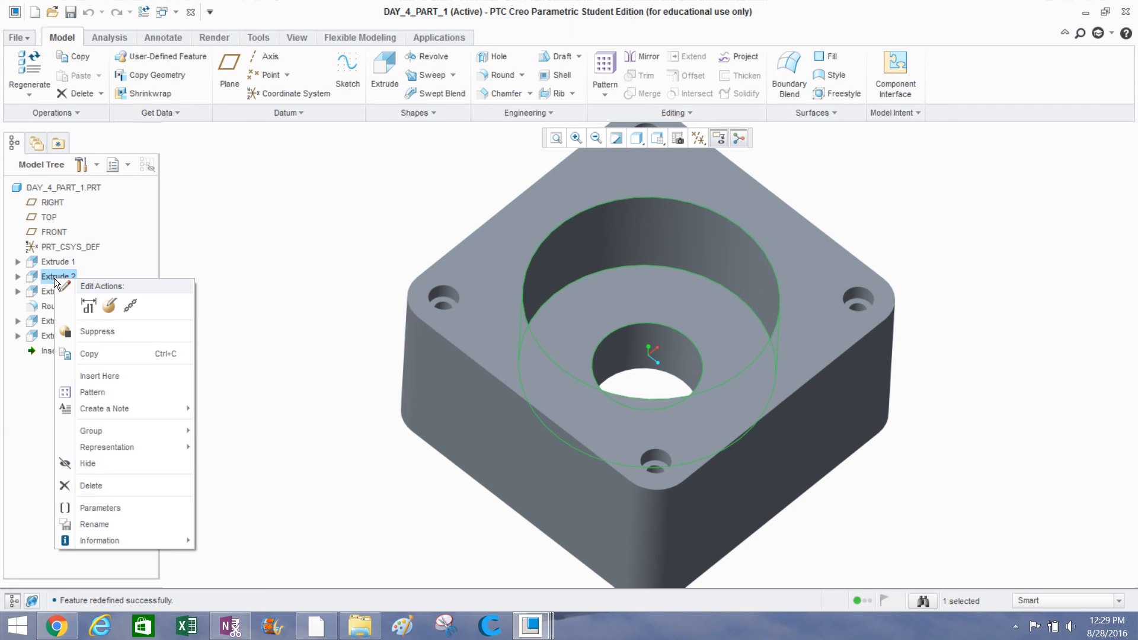
mouse_move(116, 539)
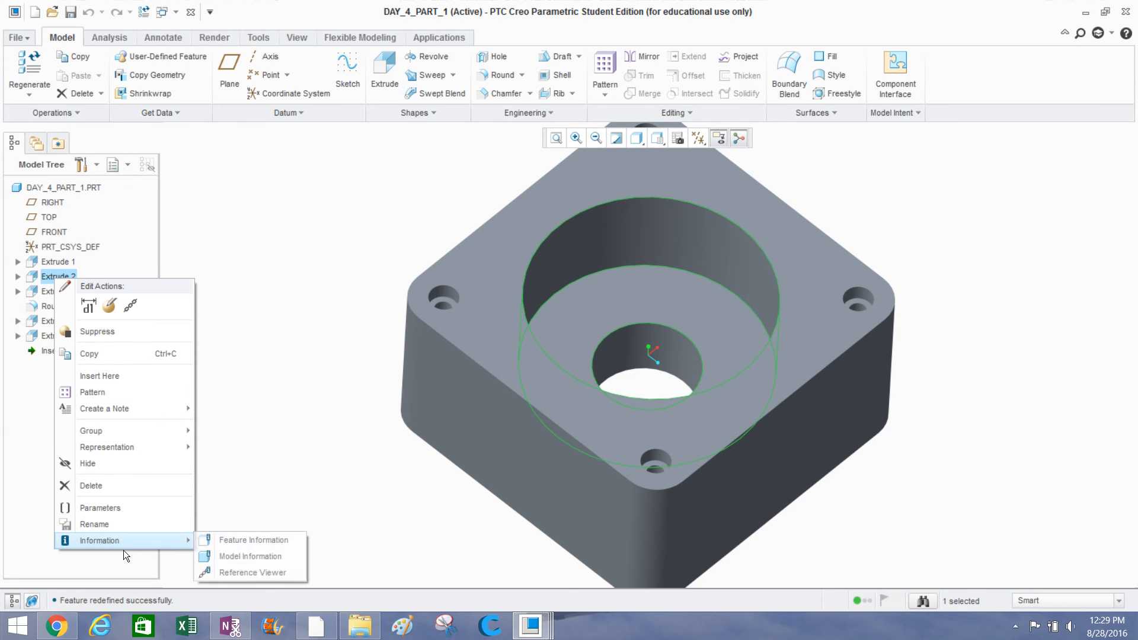
left_click(231, 539)
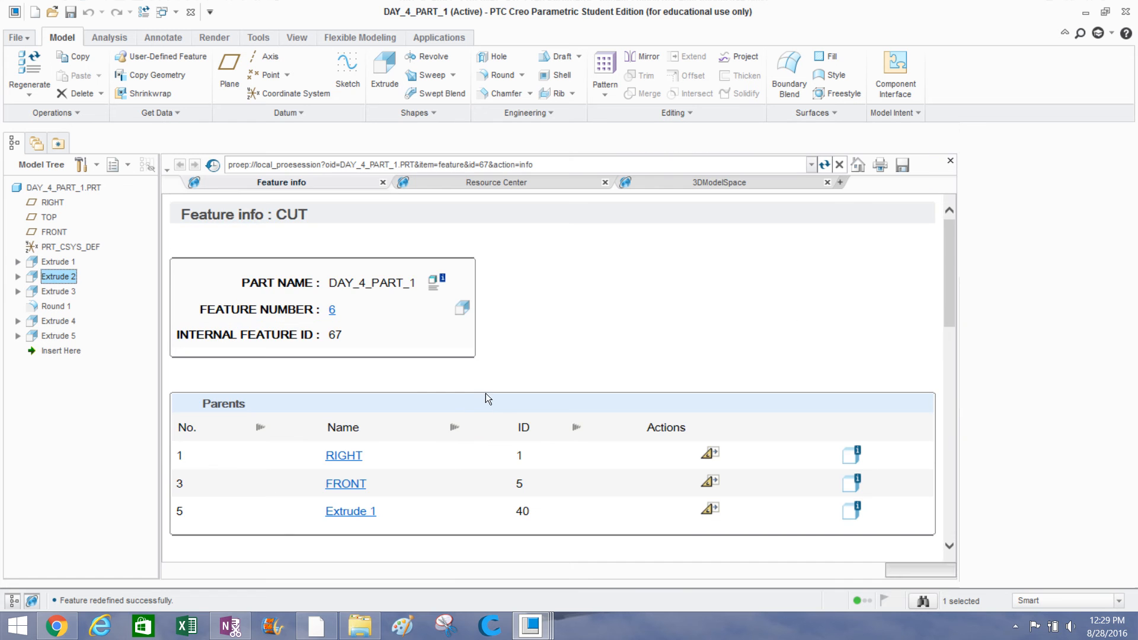
scroll(939, 296, "down", 3)
scroll(930, 355, "down", 8)
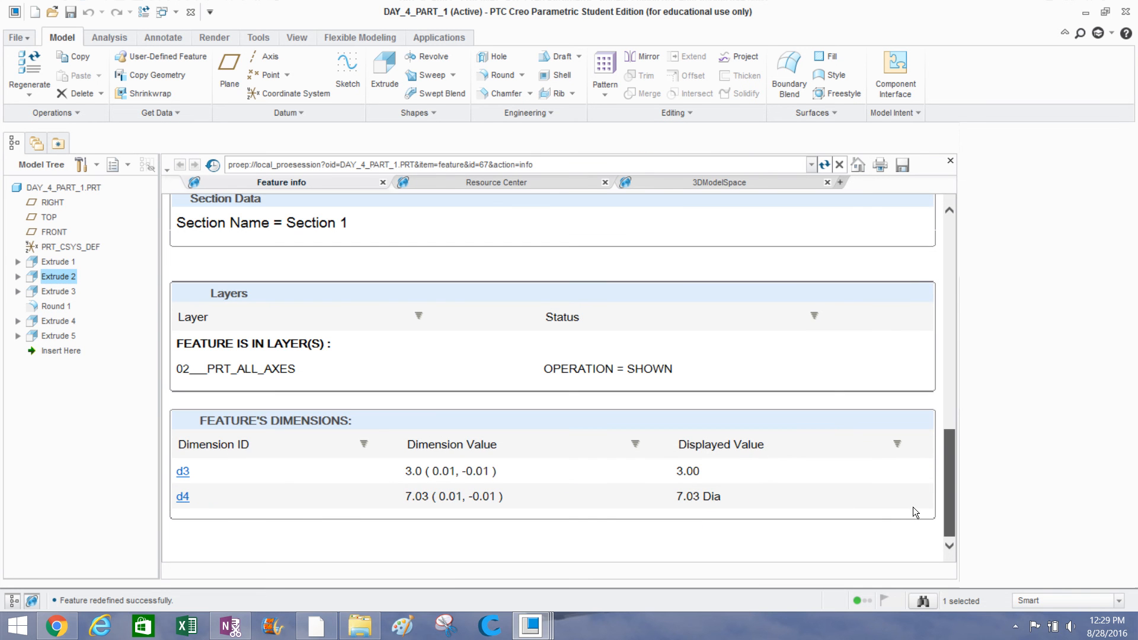
left_click(950, 161)
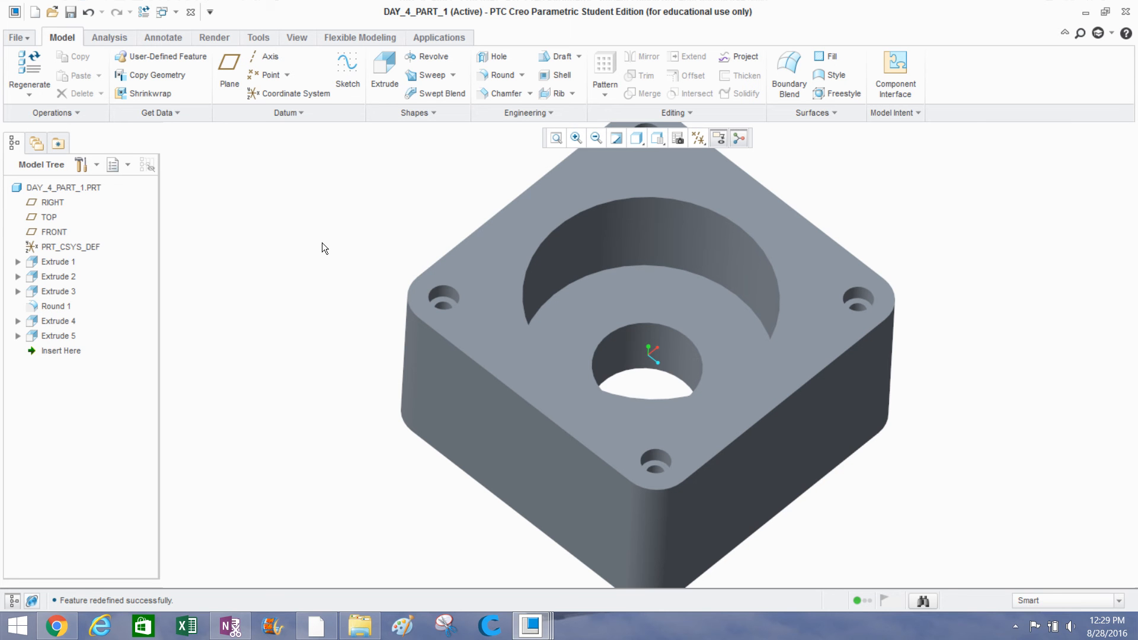
left_click(19, 36)
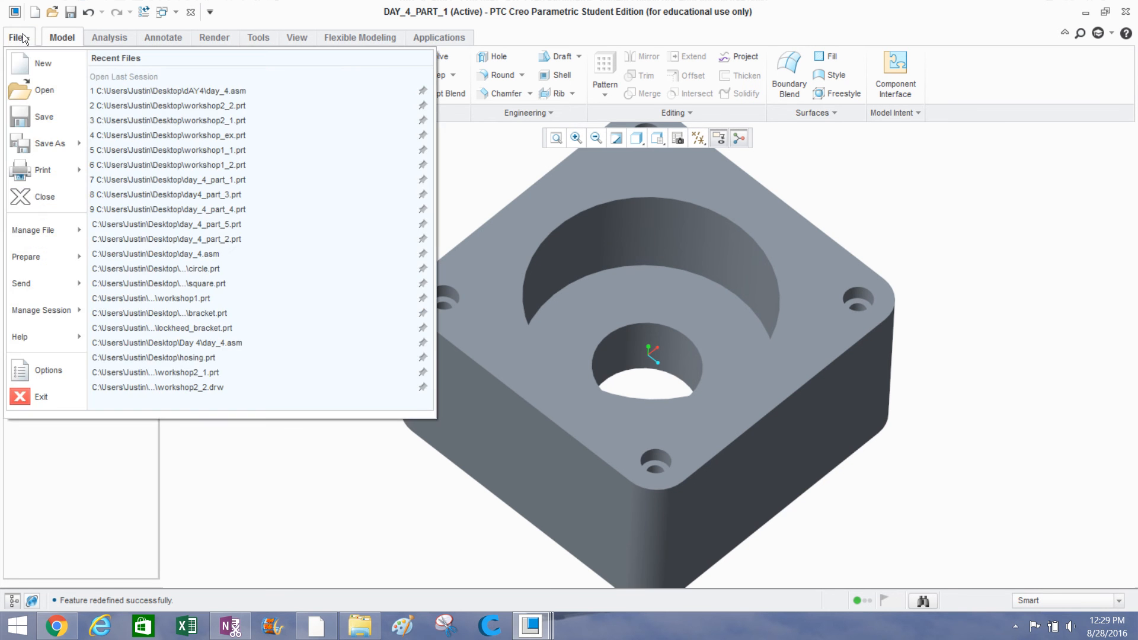
left_click(1099, 217)
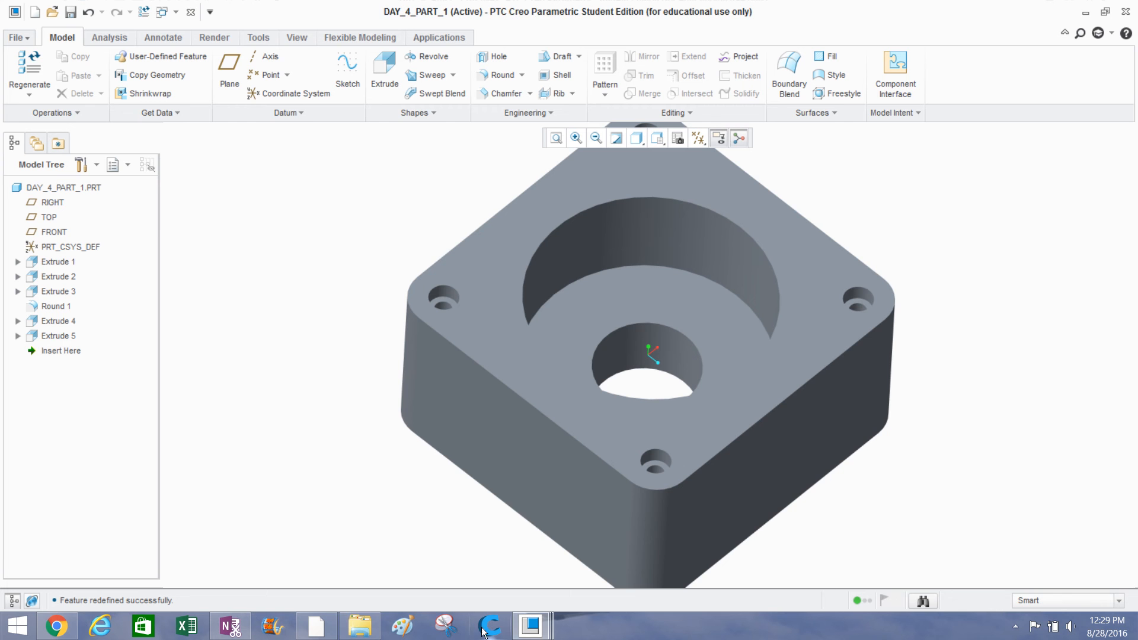
Switch back to WORKSHOP4_DRAWING and make DAY_4_PART_2 the current drawing model.
left_click(530, 626)
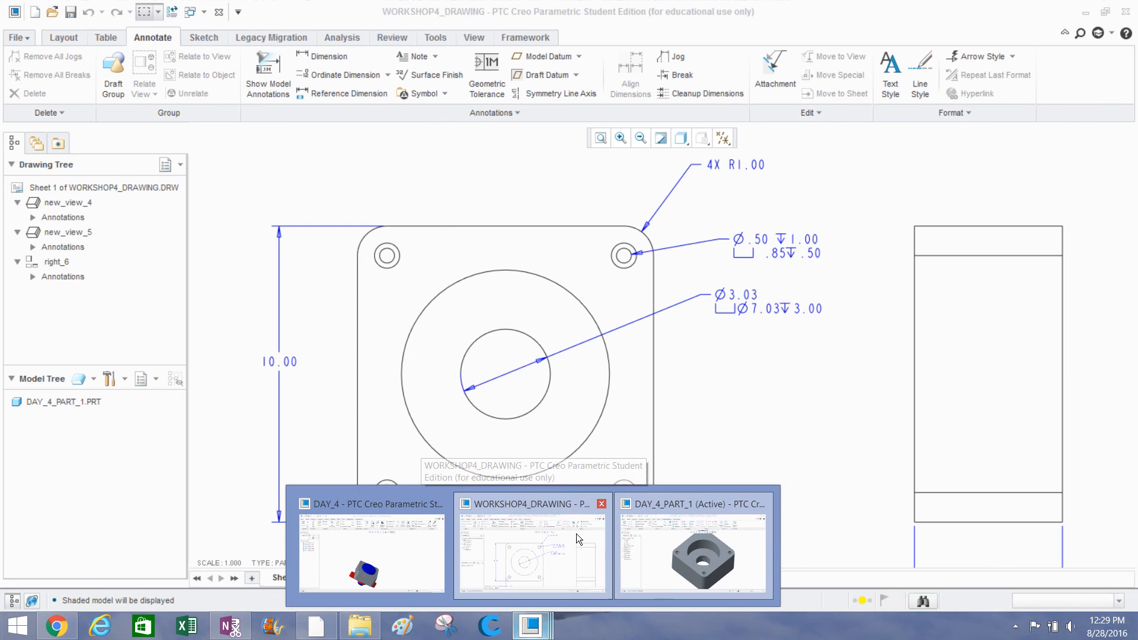
left_click(576, 533)
scroll(686, 425, "down", 2)
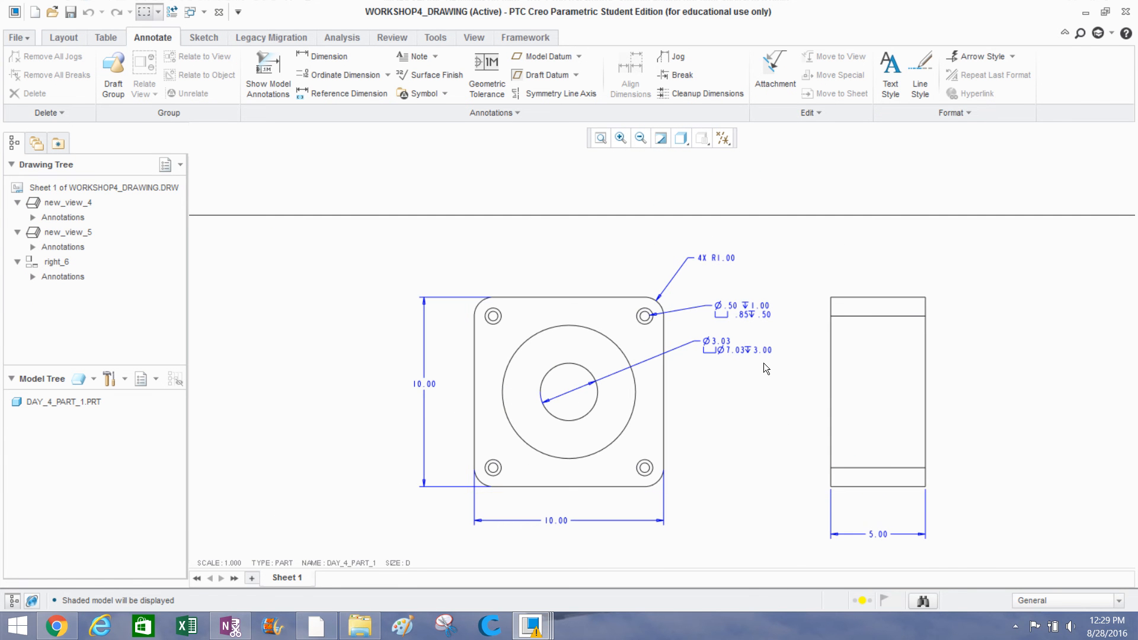
scroll(691, 347, "down", 2)
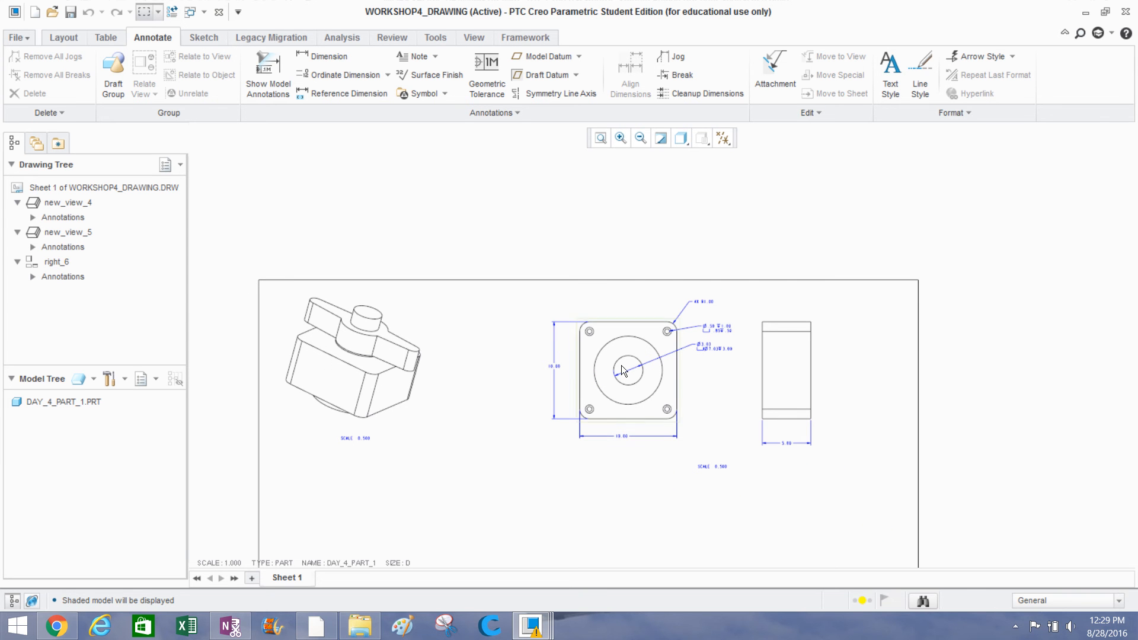
middle_click_drag(522, 391, 545, 317)
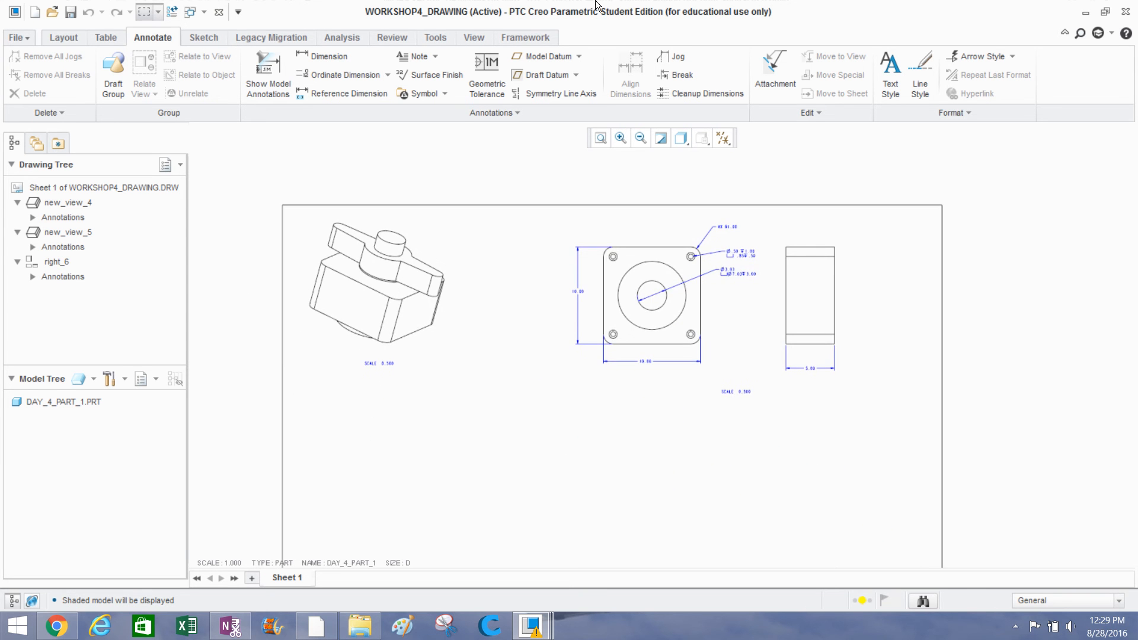
mouse_move(626, 4)
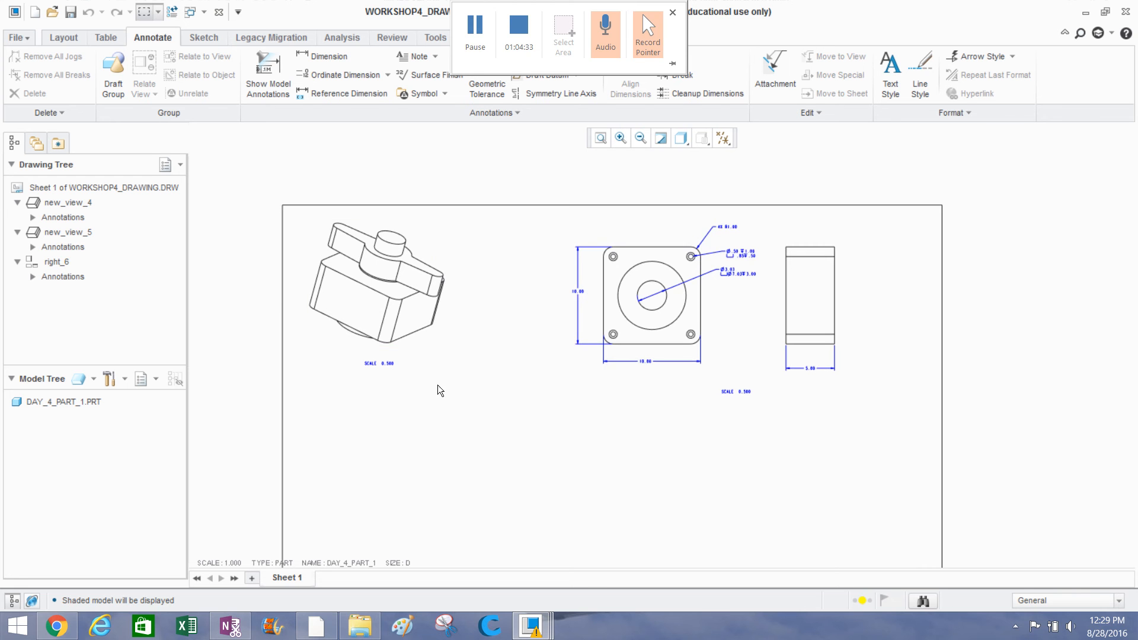
middle_click_drag(430, 451, 470, 399)
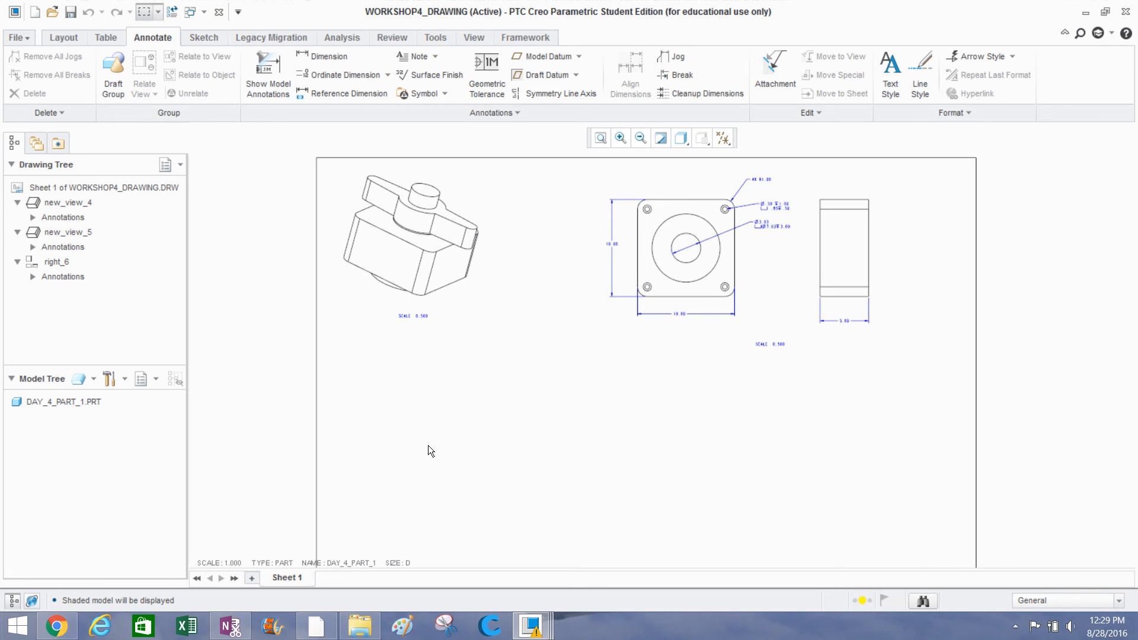
middle_click_drag(434, 434, 449, 396)
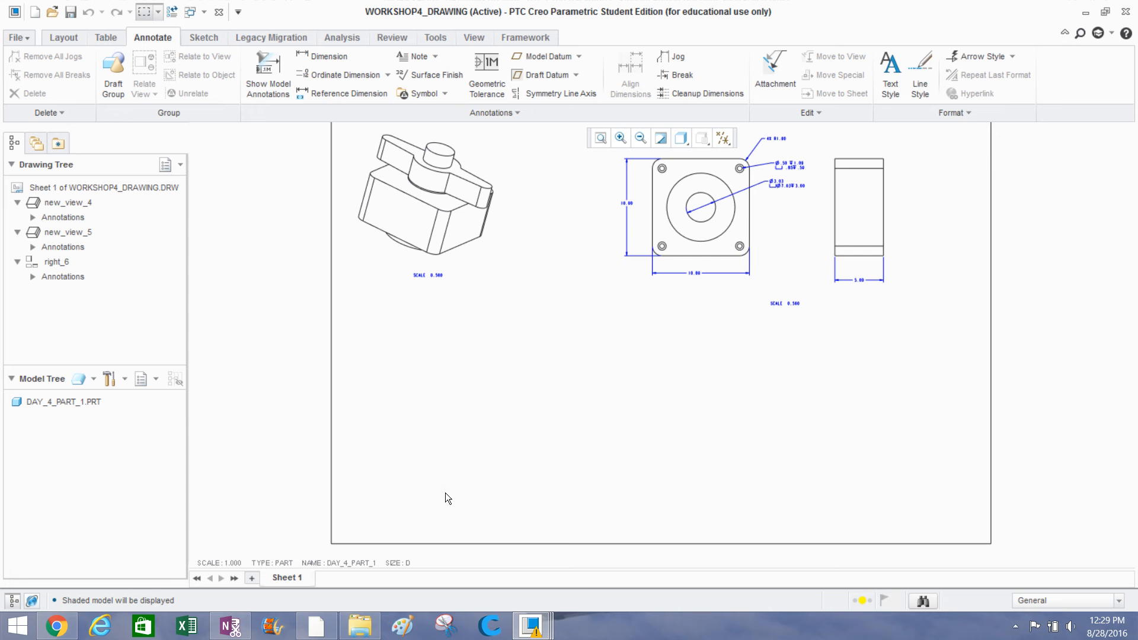
left_click(344, 564)
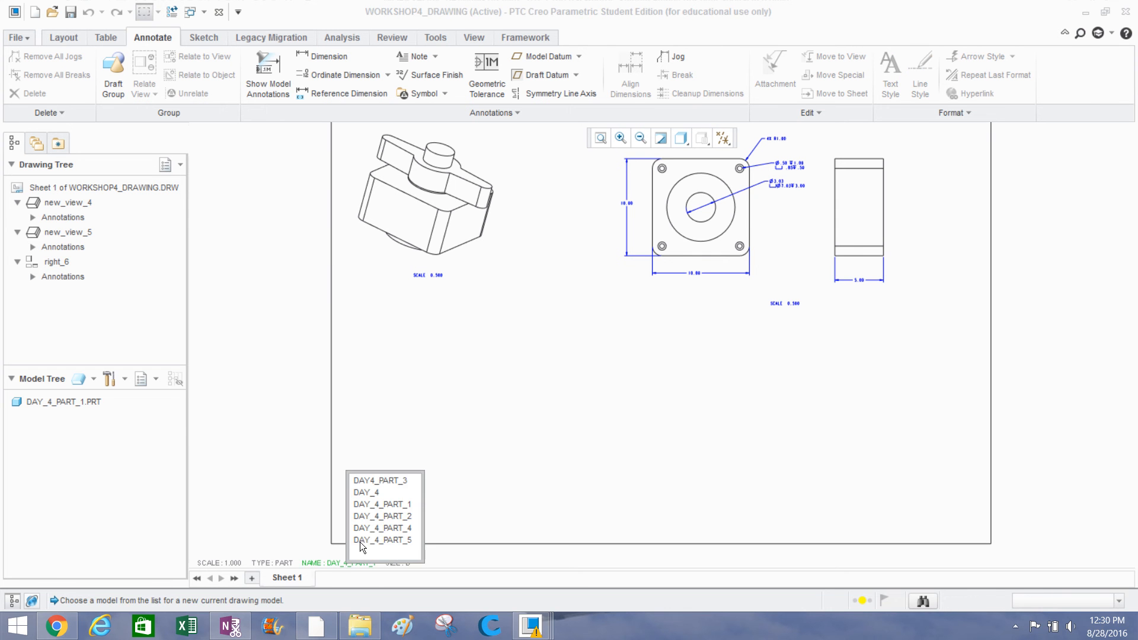
left_click(365, 515)
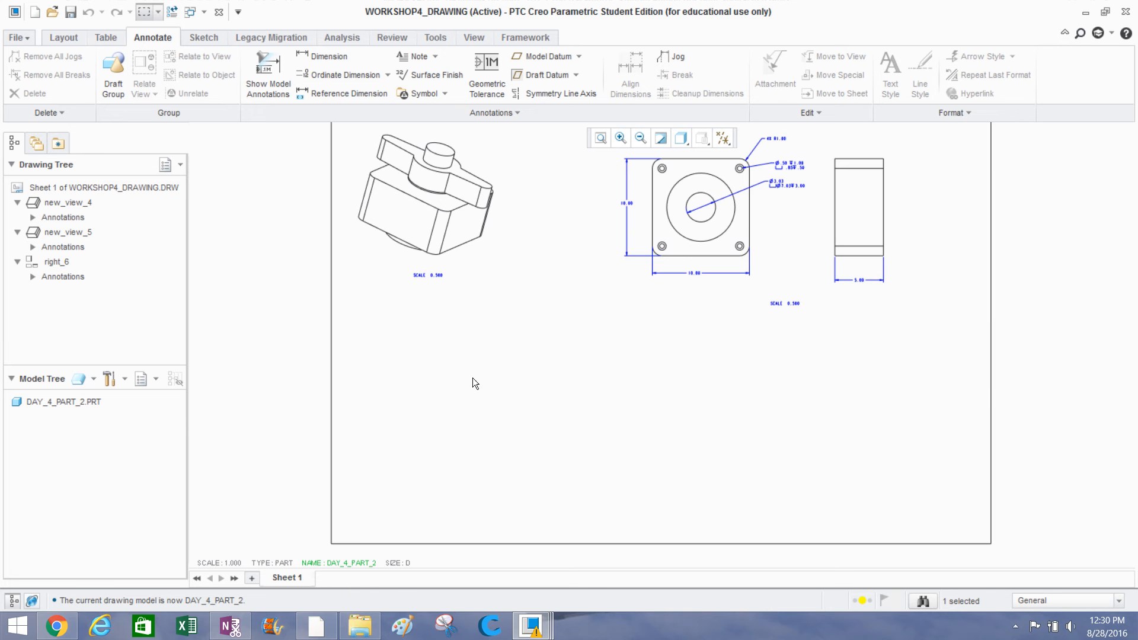
left_click(453, 383)
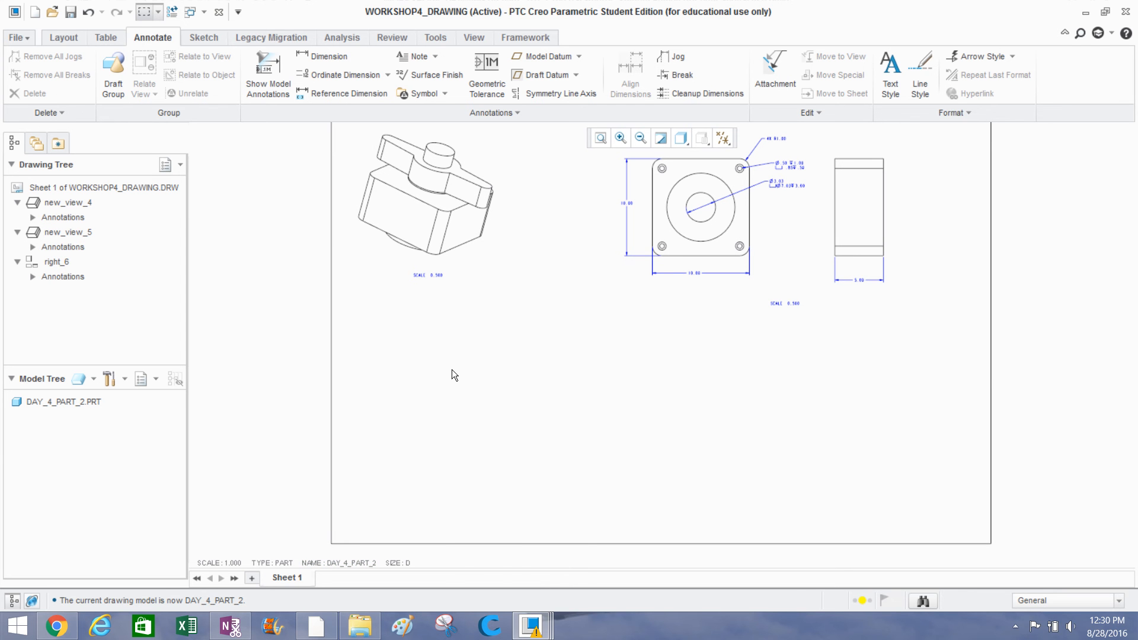
Place a general view of DAY_4_PART_2 in the empty area below the isometric view, using the TOP orientation.
right_click(453, 372)
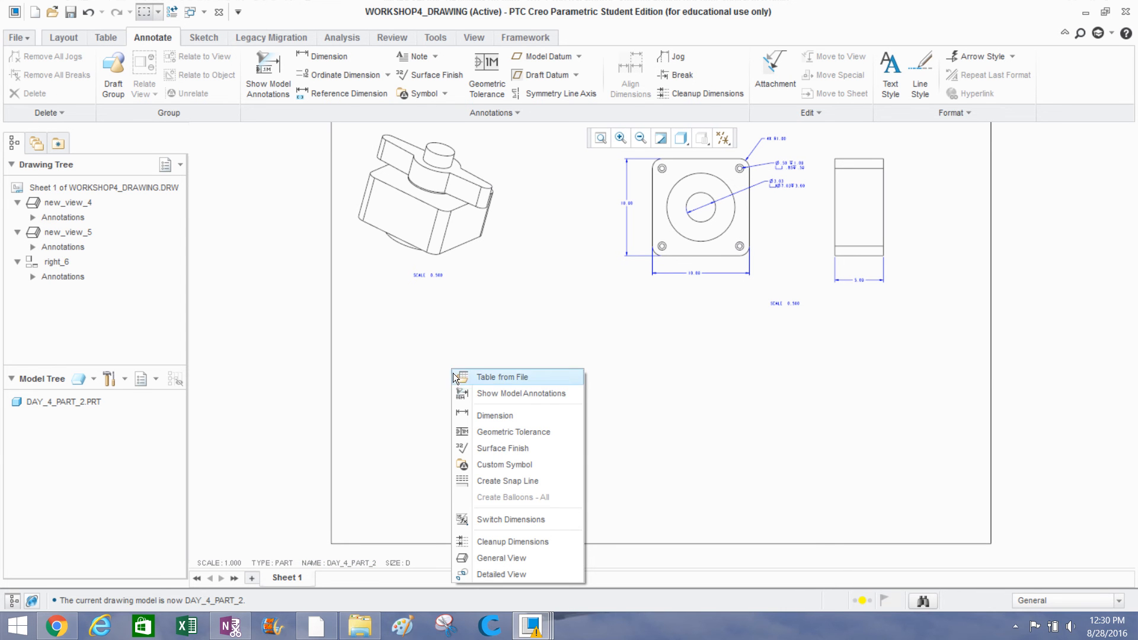
left_click(498, 557)
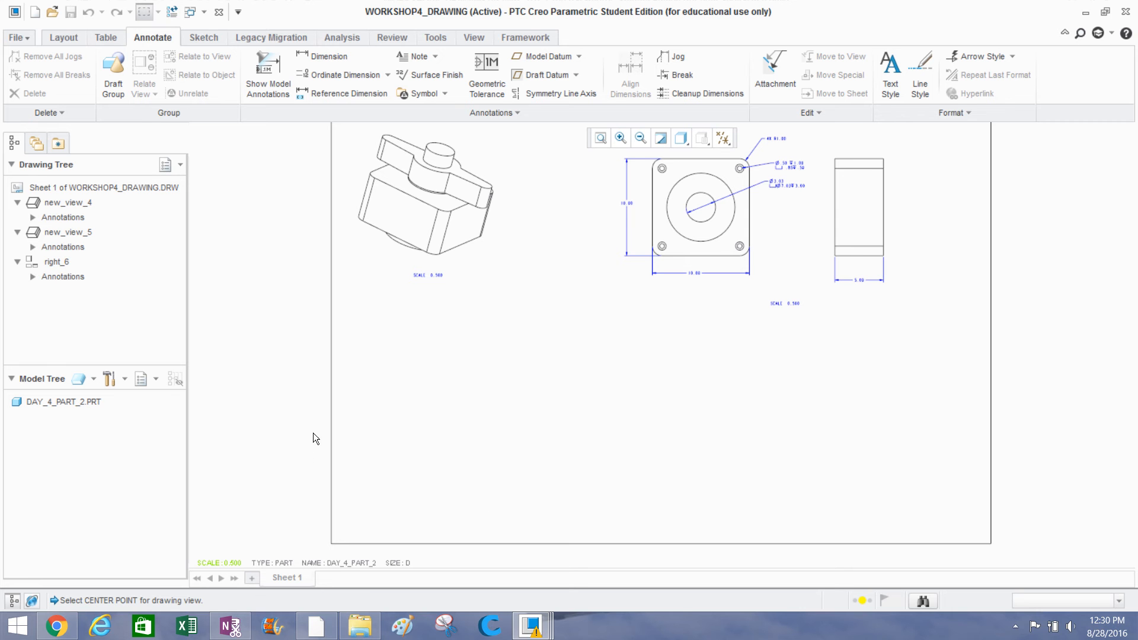
left_click(463, 417)
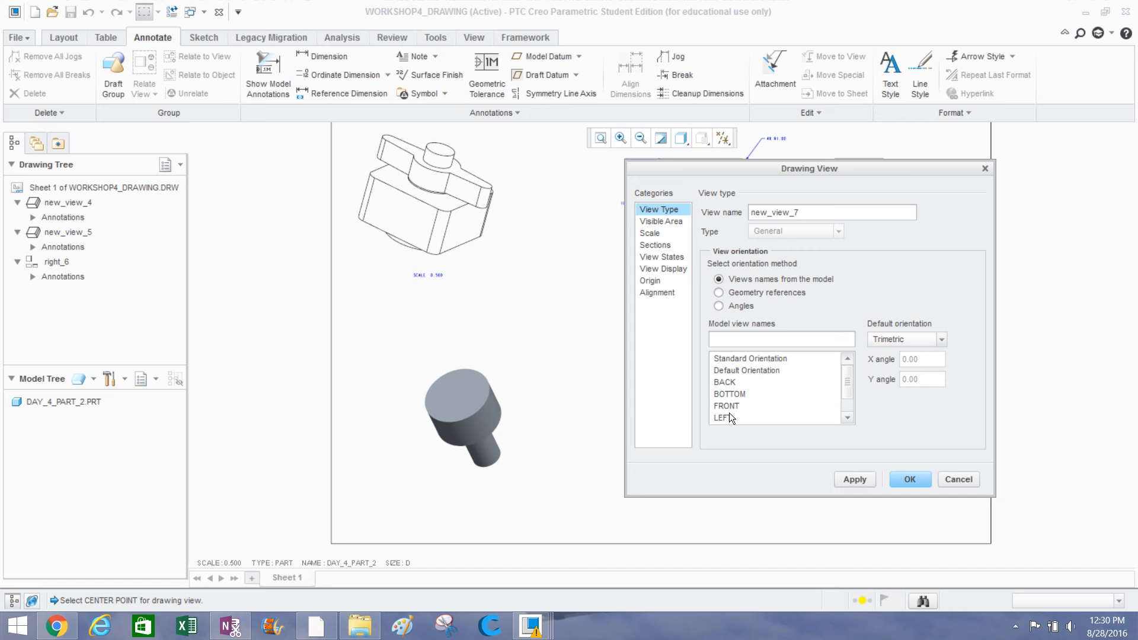
scroll(730, 416, "down", 2)
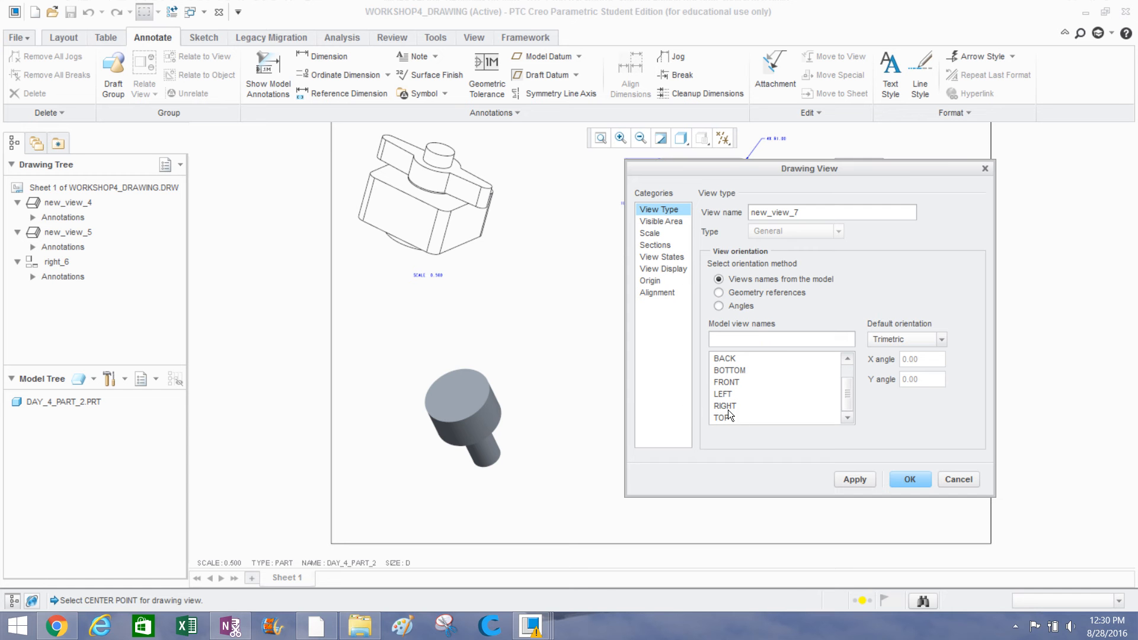
left_click(727, 417)
left_click(854, 481)
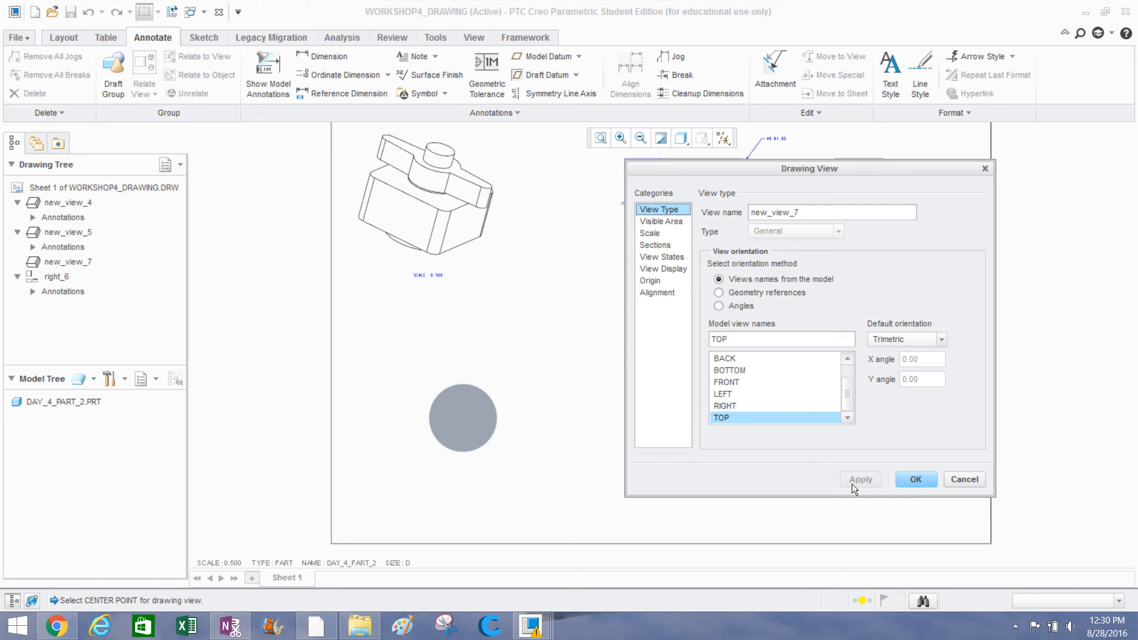
Change the new general view's orientation to BOTTOM and apply it.
scroll(525, 431, "down", 4)
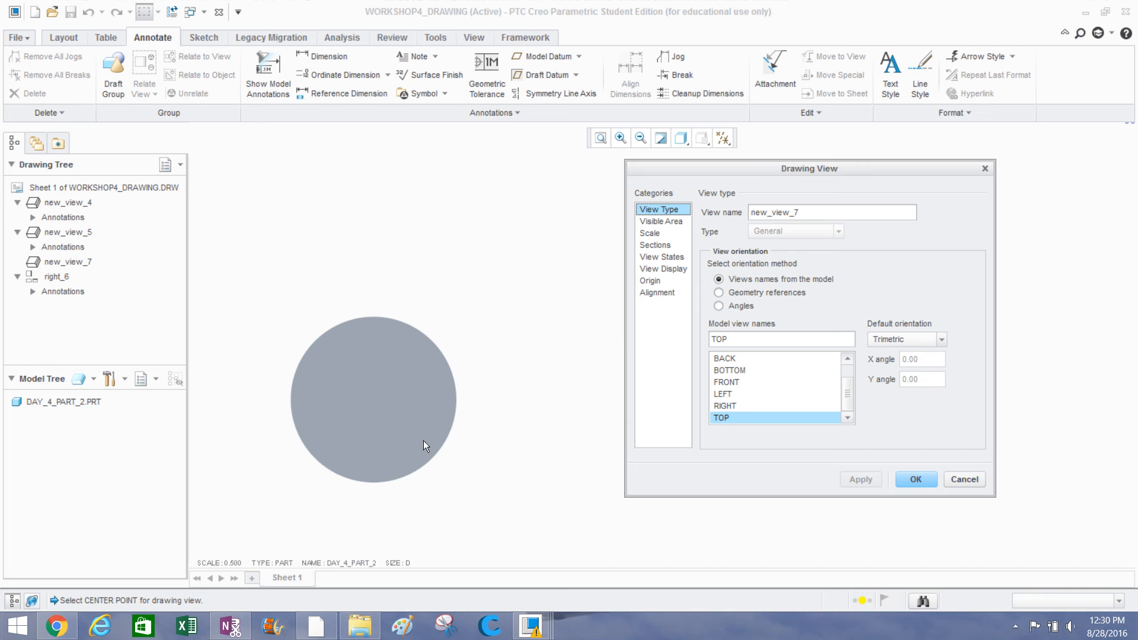
left_click(724, 368)
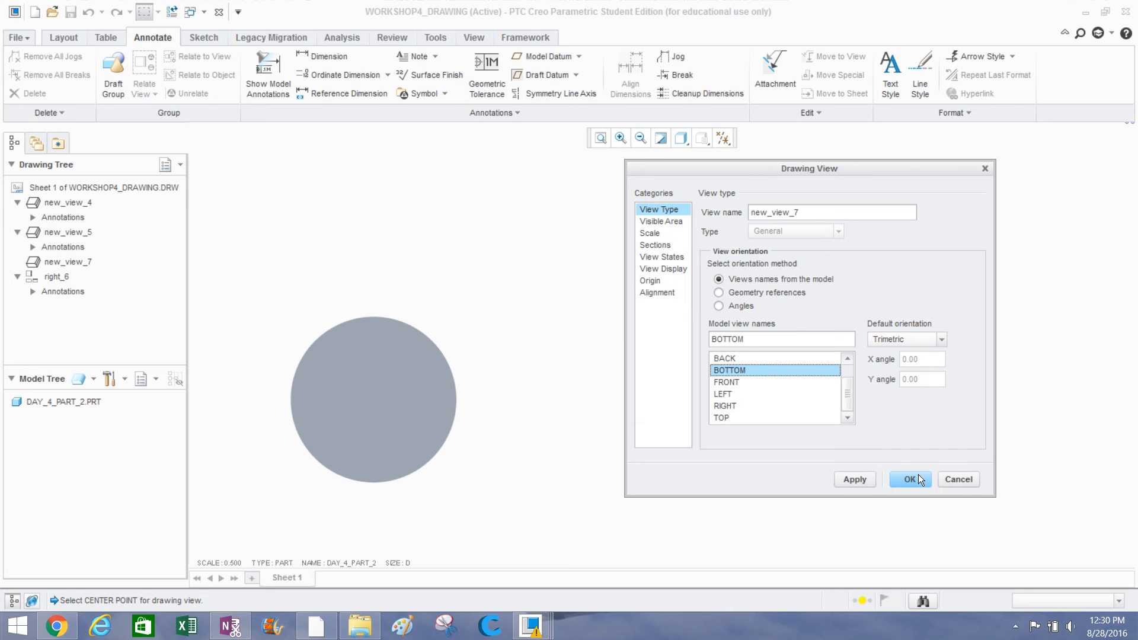
left_click(864, 477)
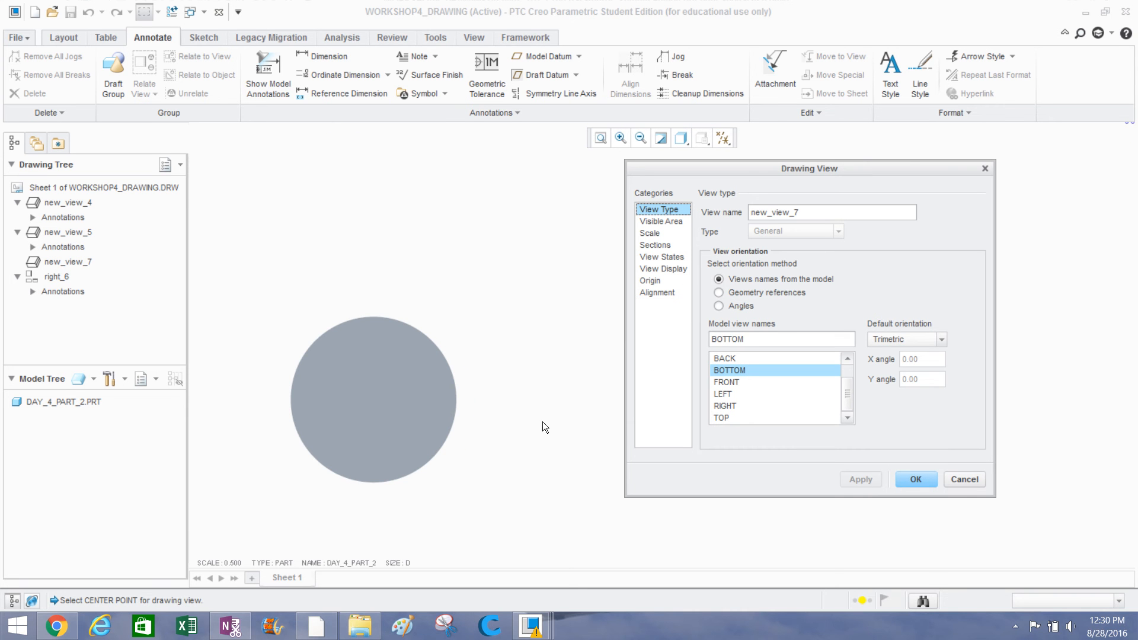
Set the new general view's display style to No Hidden and accept its view properties.
scroll(533, 415, "up", 2)
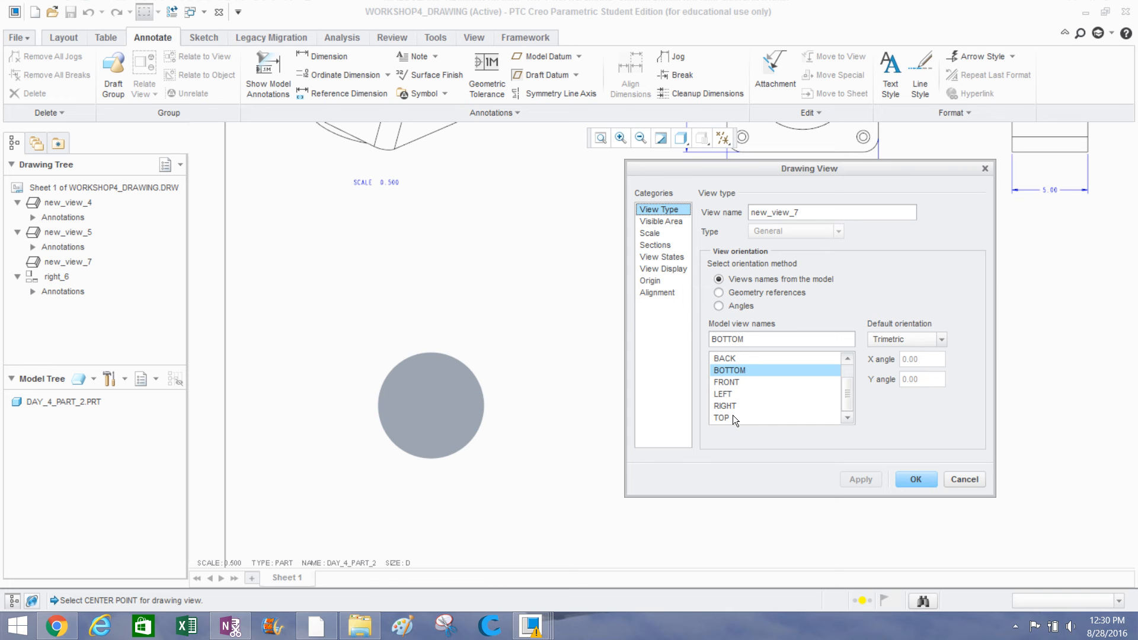
left_click(663, 260)
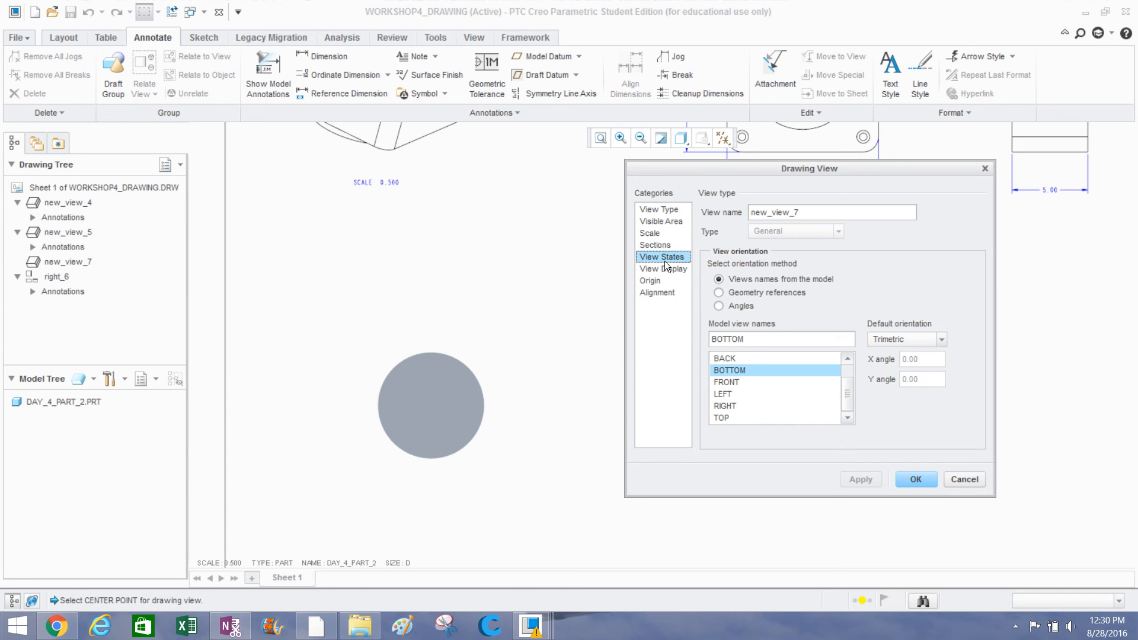
left_click(678, 270)
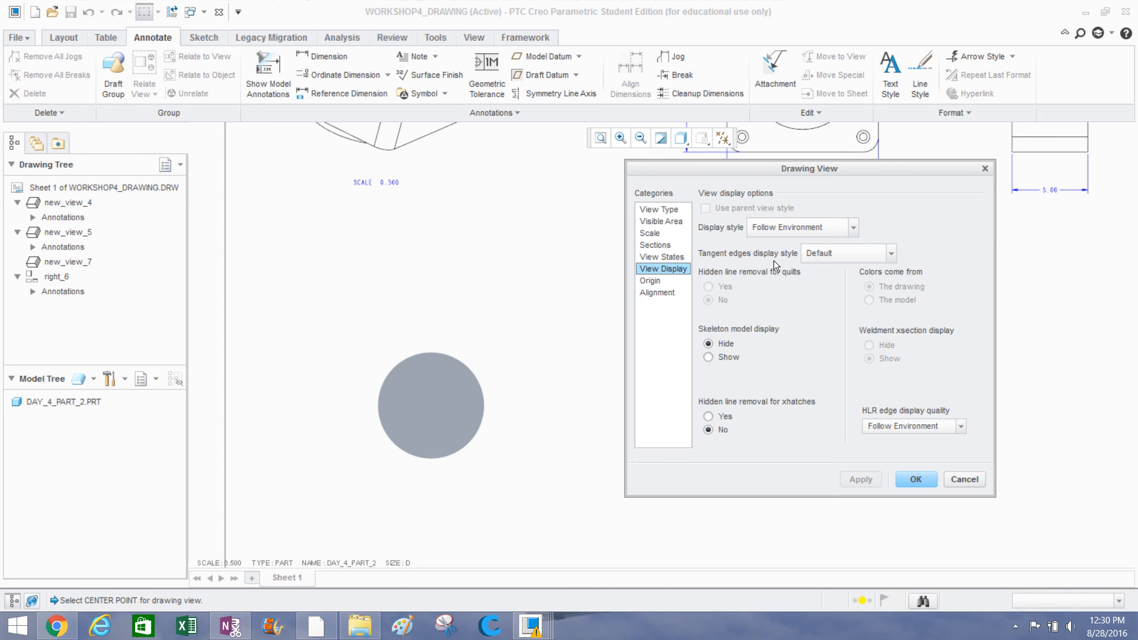
left_click(750, 229)
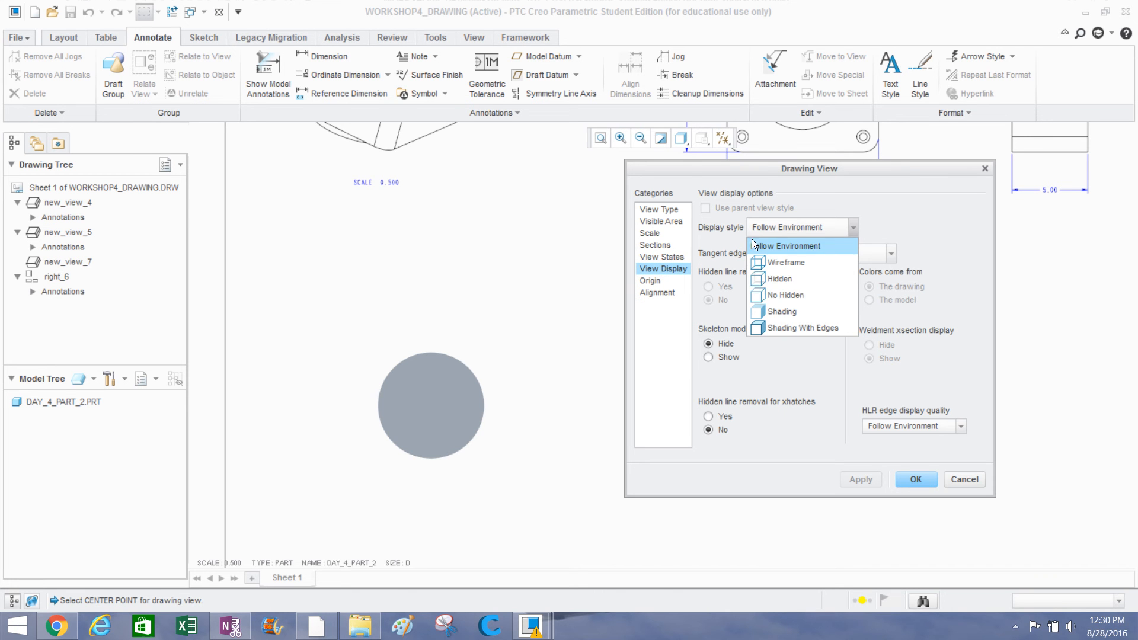
left_click(773, 297)
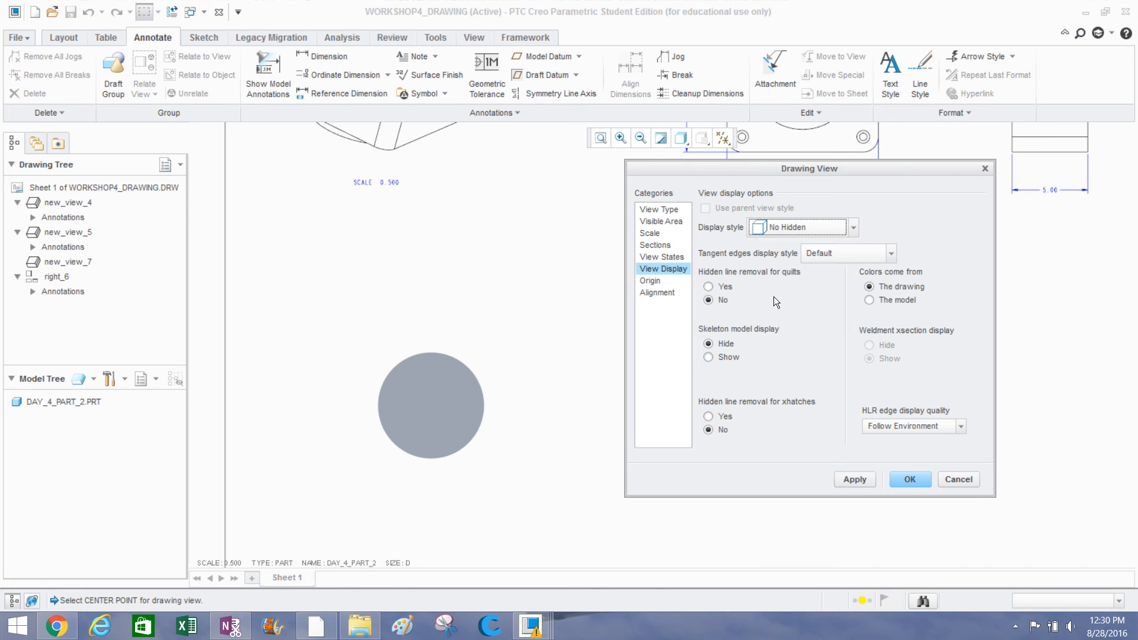
left_click(858, 479)
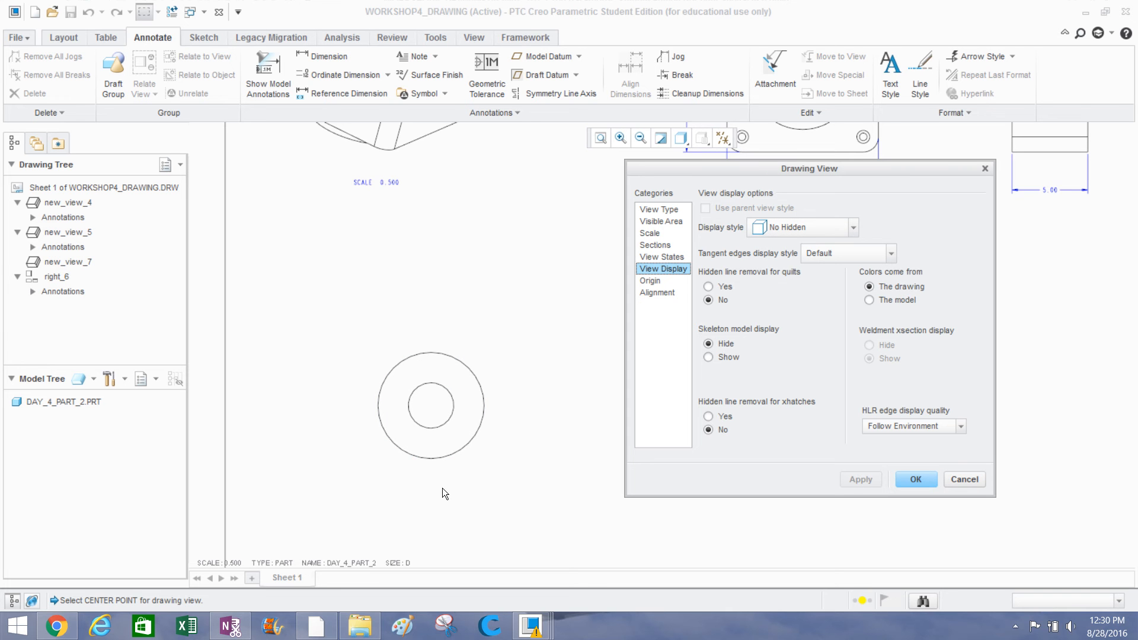
left_click(760, 231)
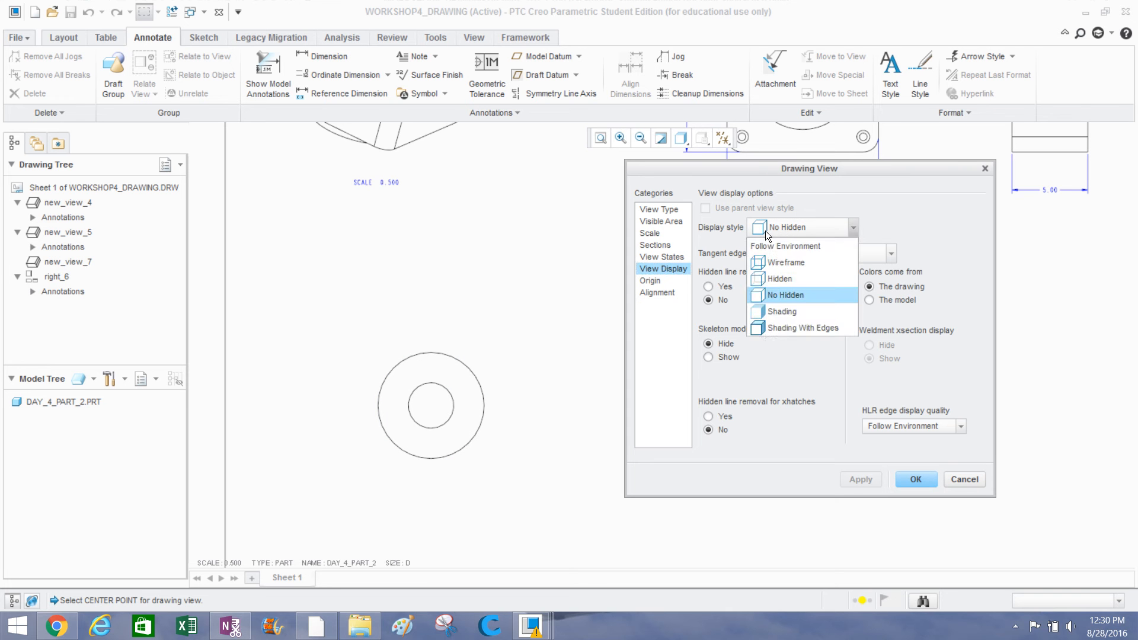
left_click(795, 297)
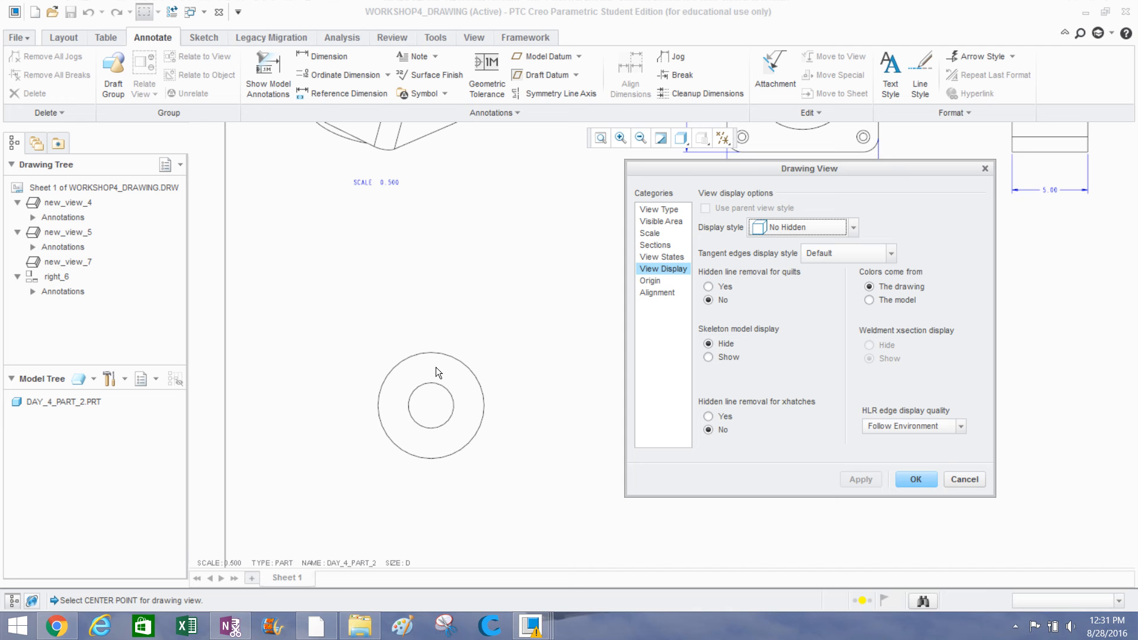
left_click(659, 210)
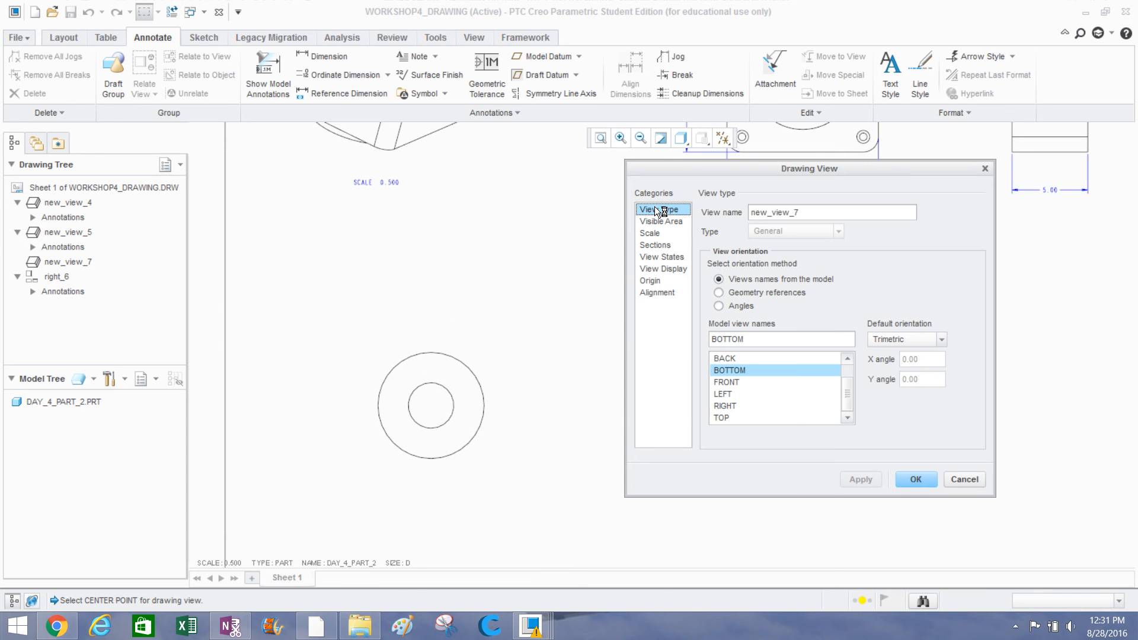
left_click(905, 479)
left_click(817, 455)
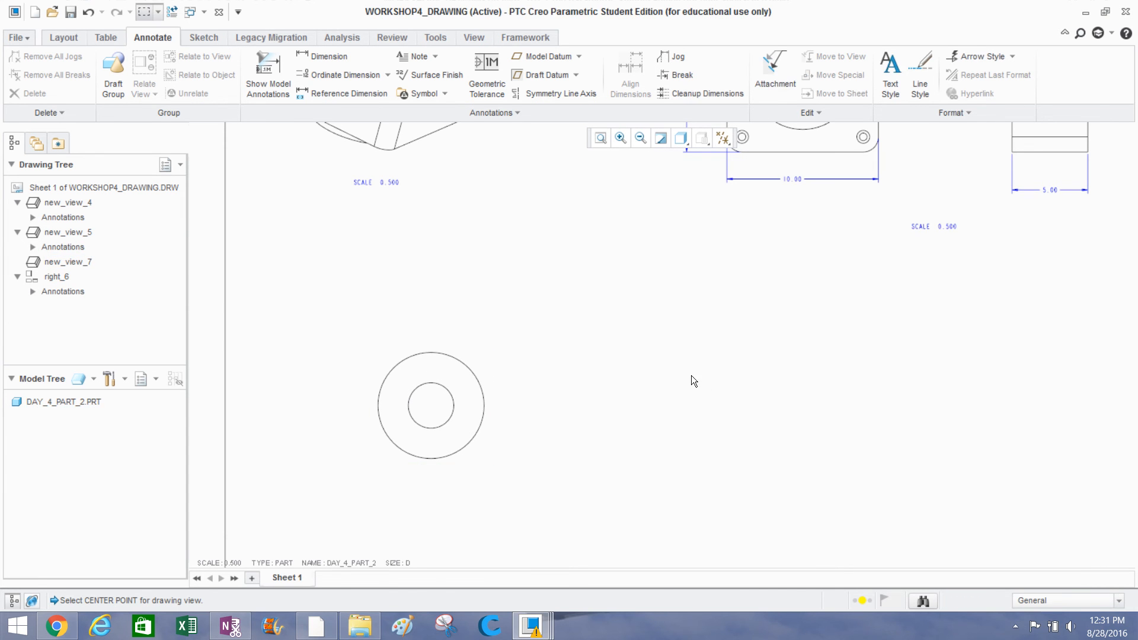
middle_click_drag(691, 375, 763, 278)
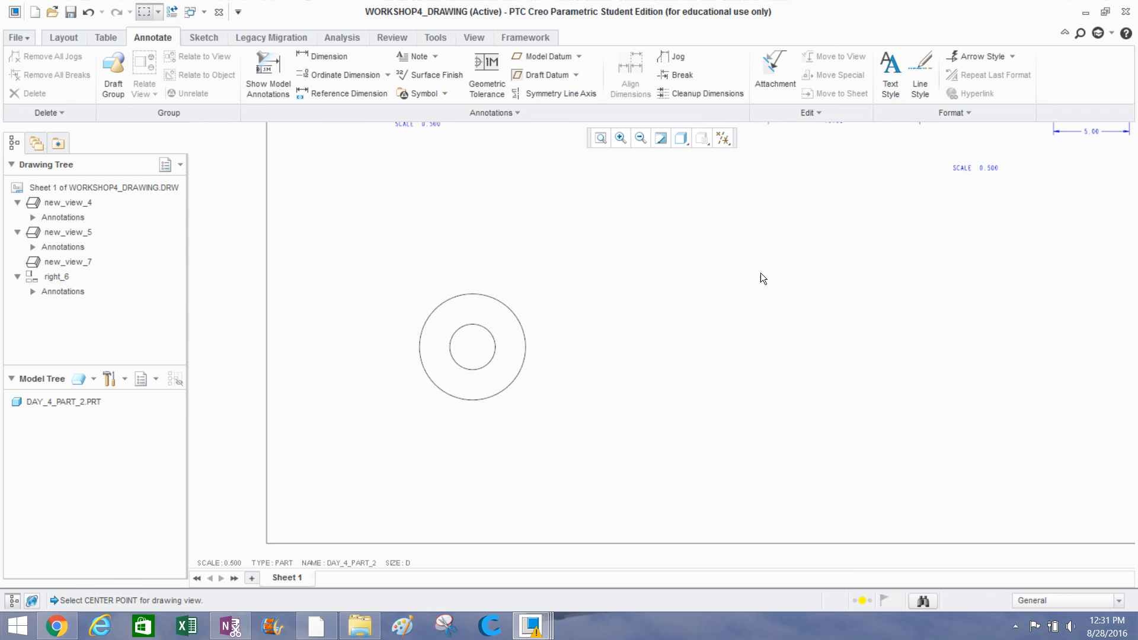
left_click(490, 329)
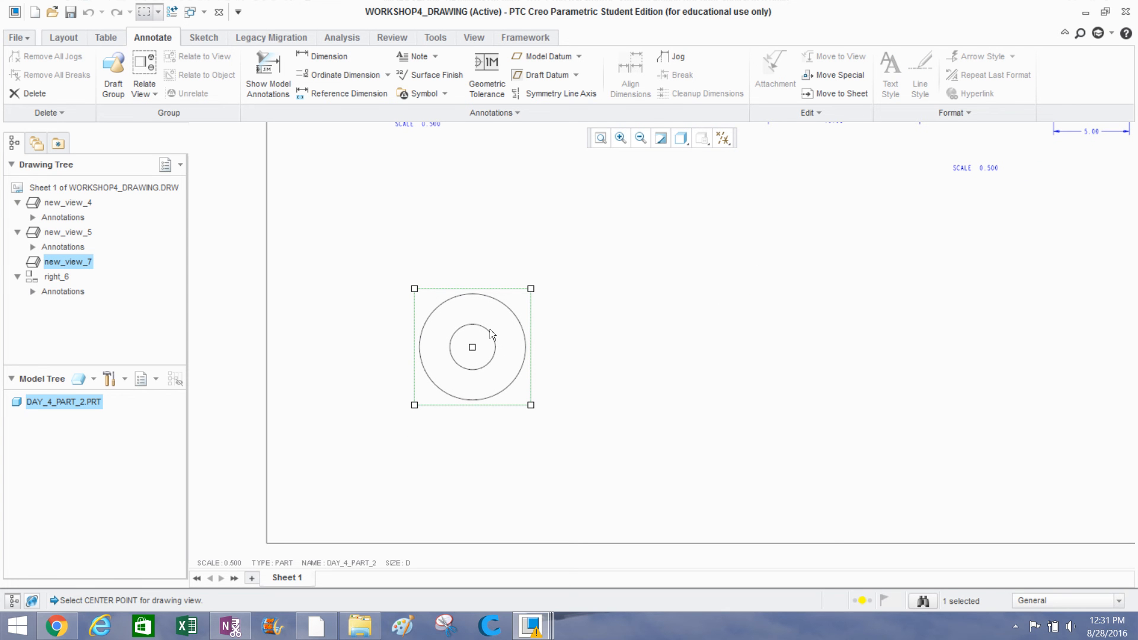
right_click(490, 329)
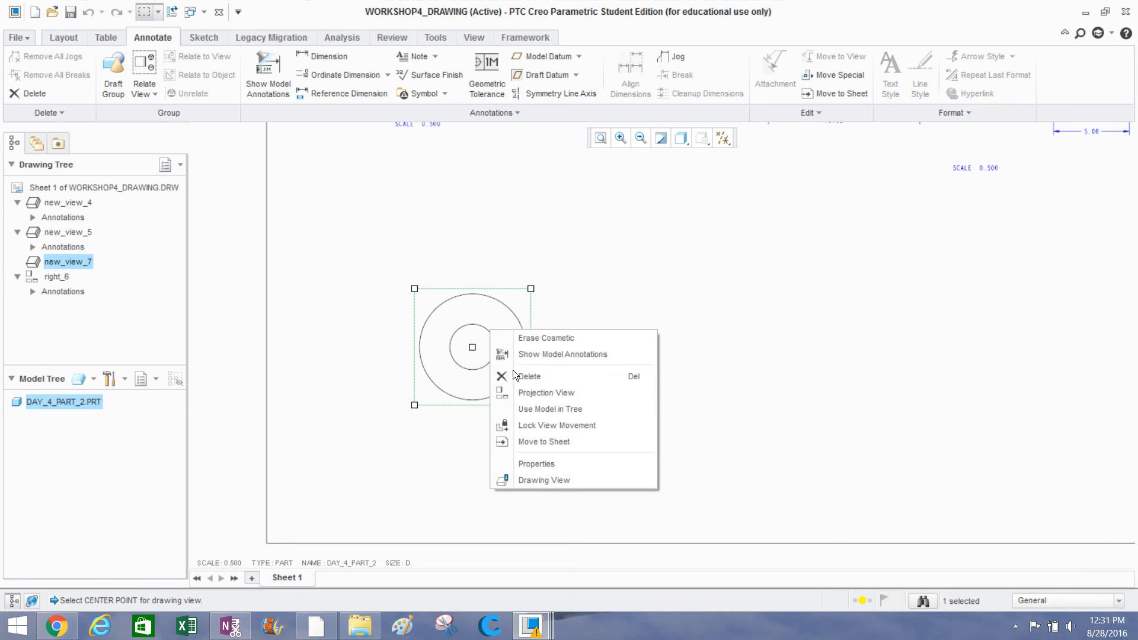
left_click(534, 407)
left_click(645, 318)
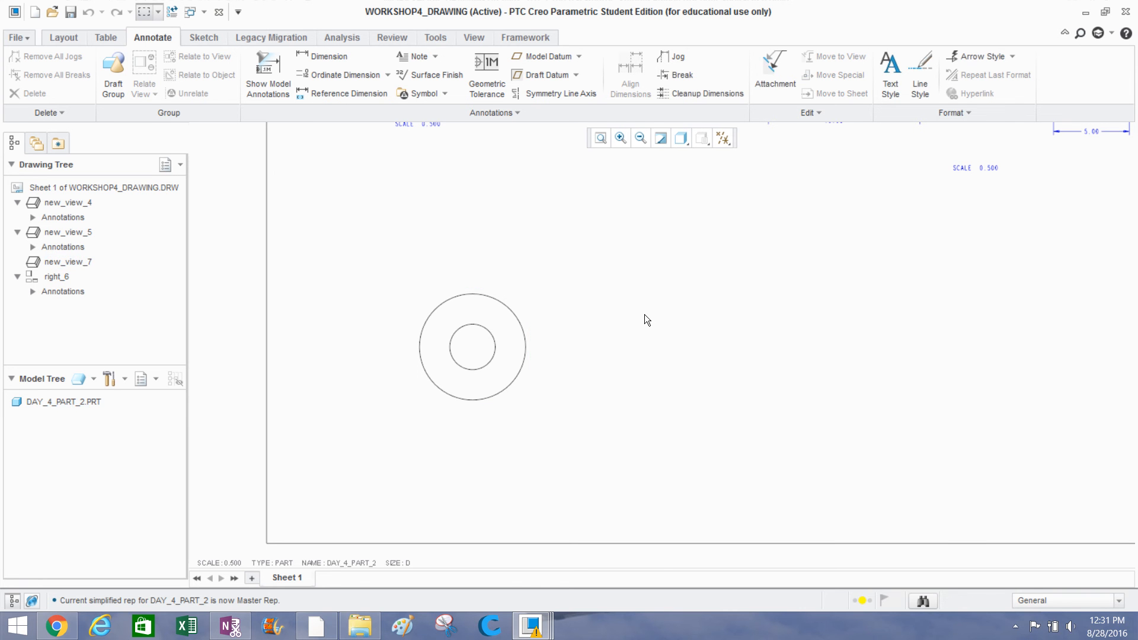
Create a projection view from the circular DAY_4_PART_2 view and place it to its right.
left_click(494, 359)
right_click(495, 359)
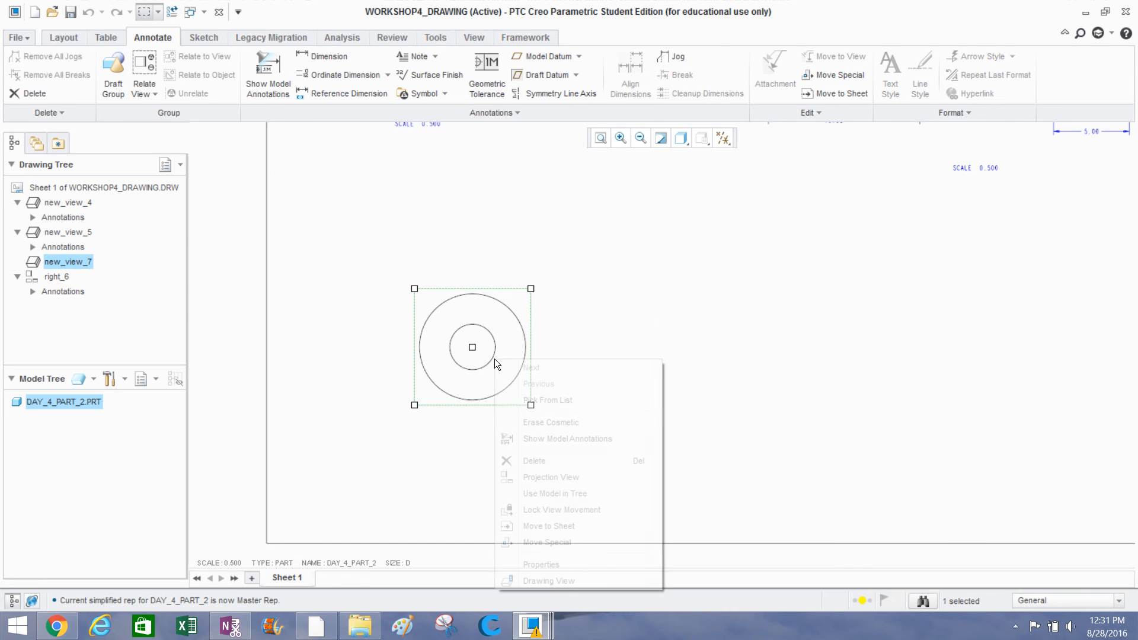
left_click(550, 476)
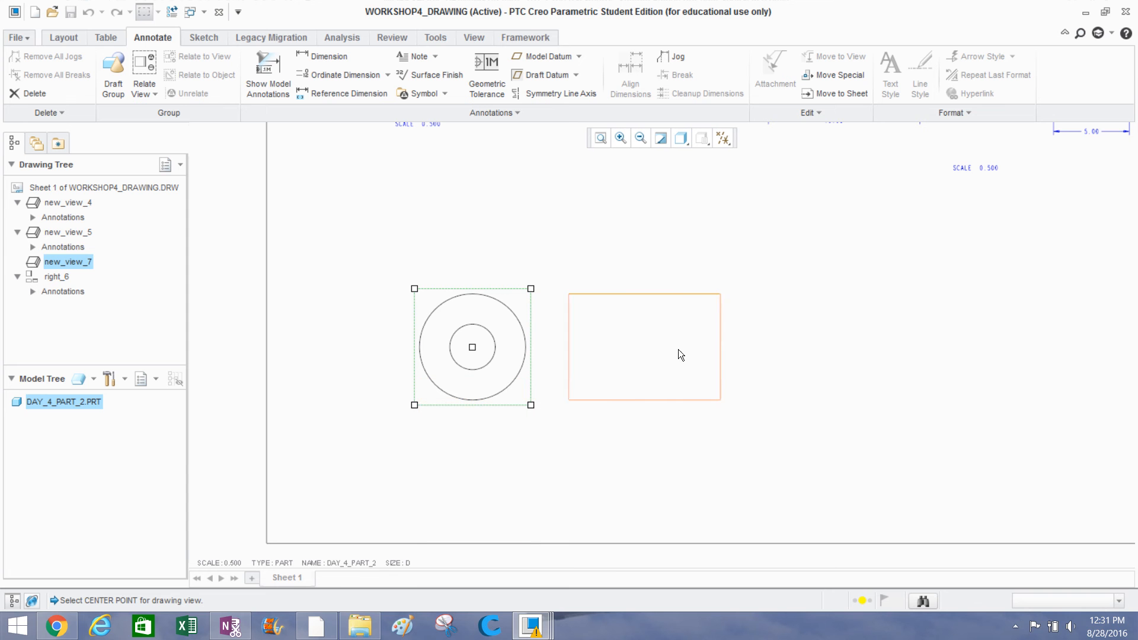
left_click(800, 312)
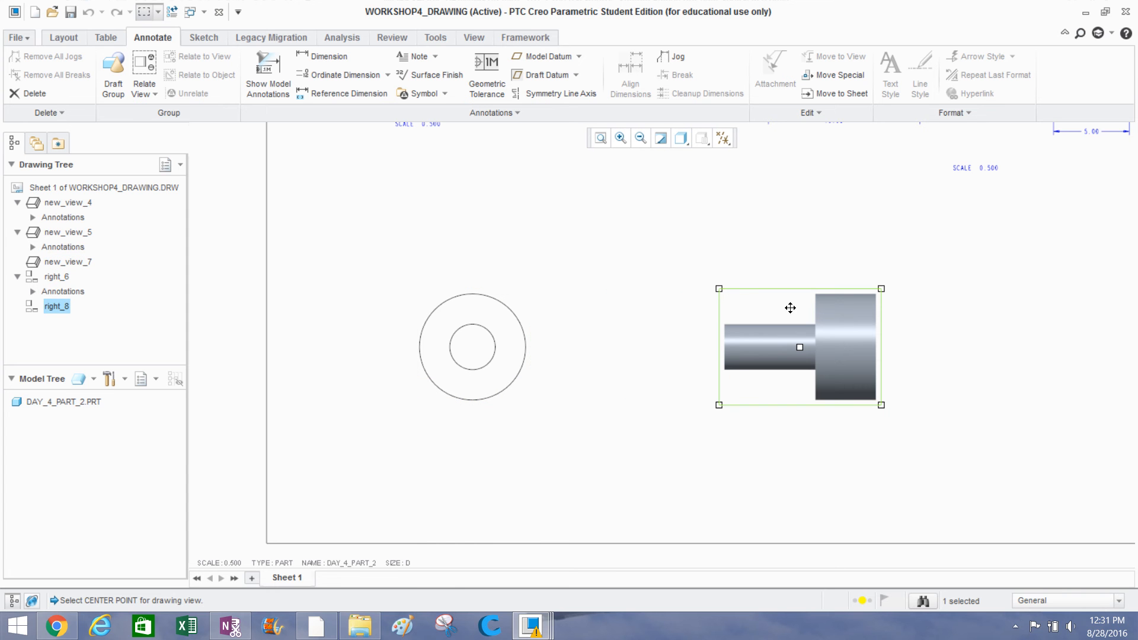
left_click(603, 290)
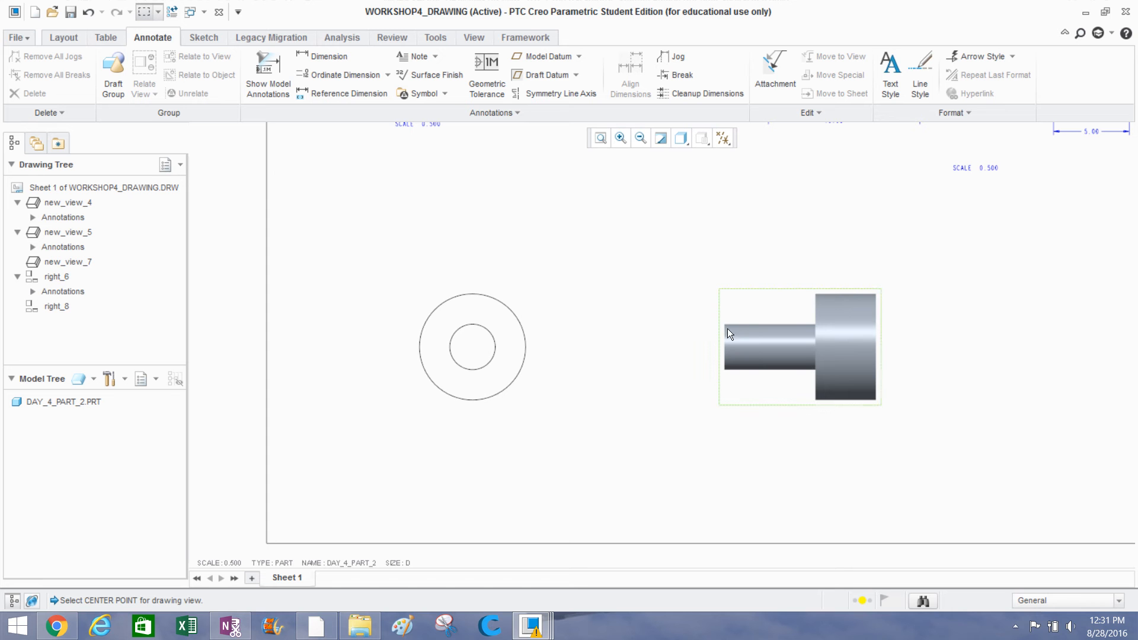
Set the new projected side view's display style to No Hidden and accept its view properties.
left_click(743, 302)
right_click(743, 301)
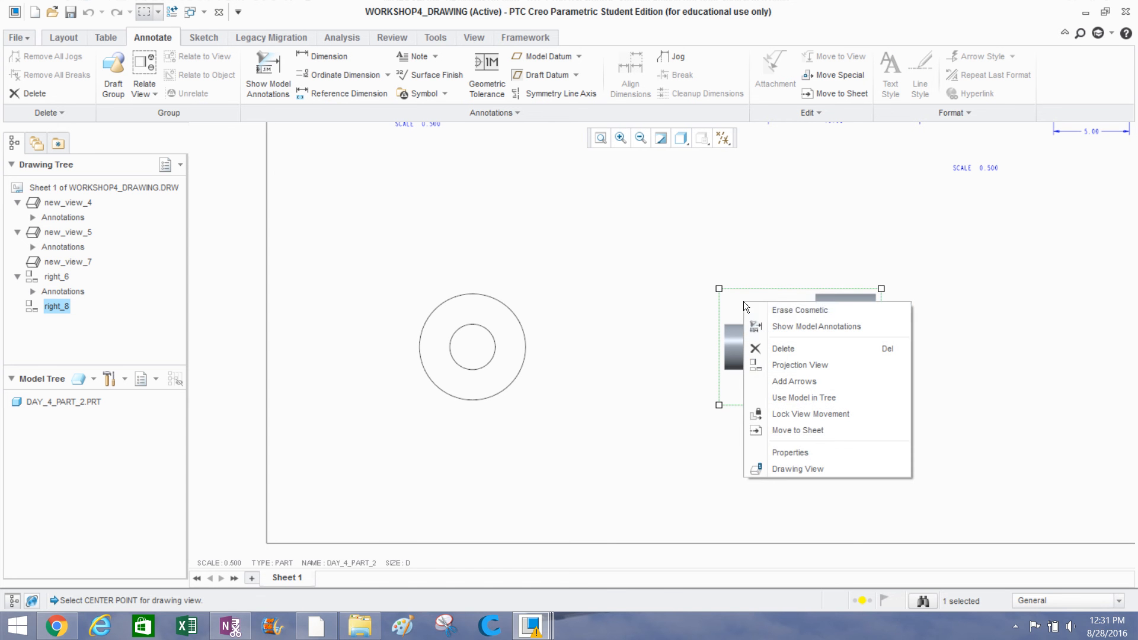
left_click(789, 452)
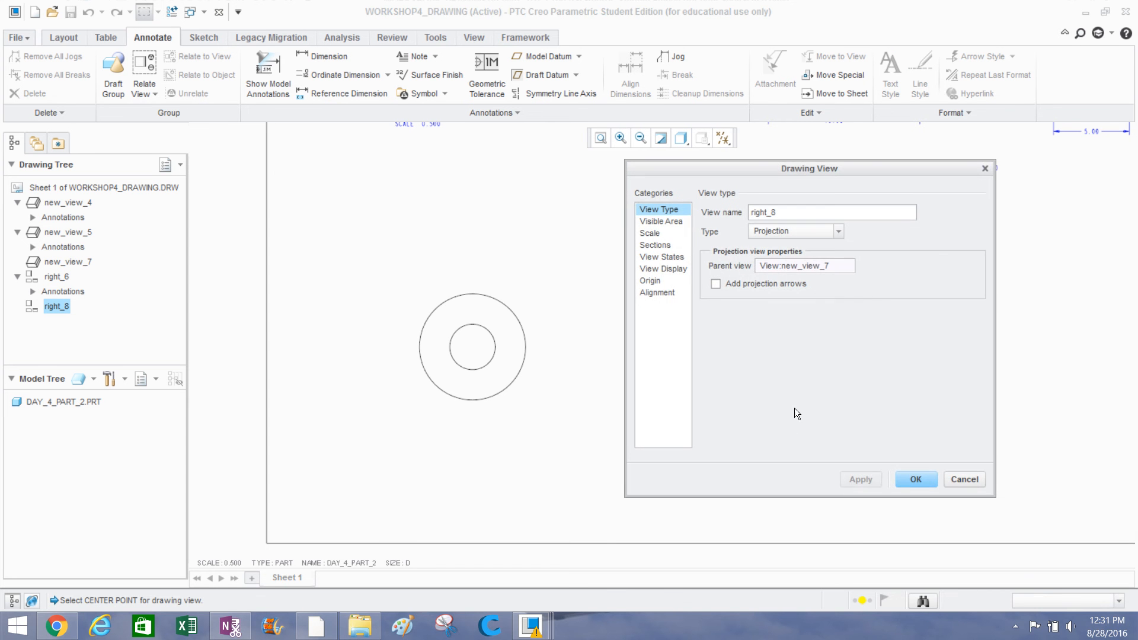
left_click(666, 267)
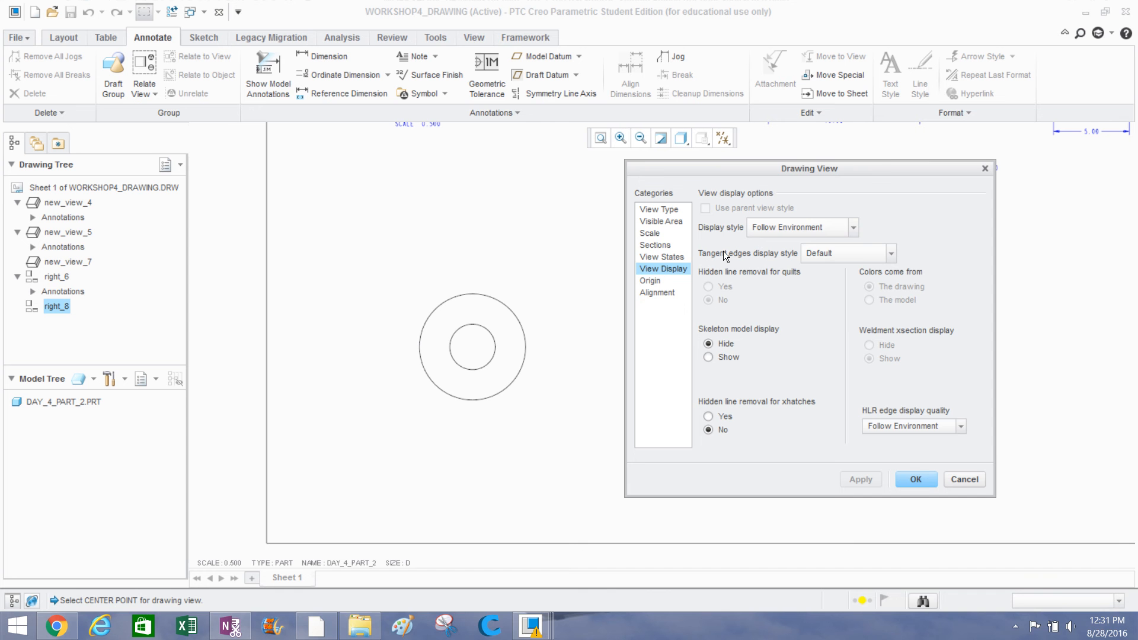
left_click(758, 228)
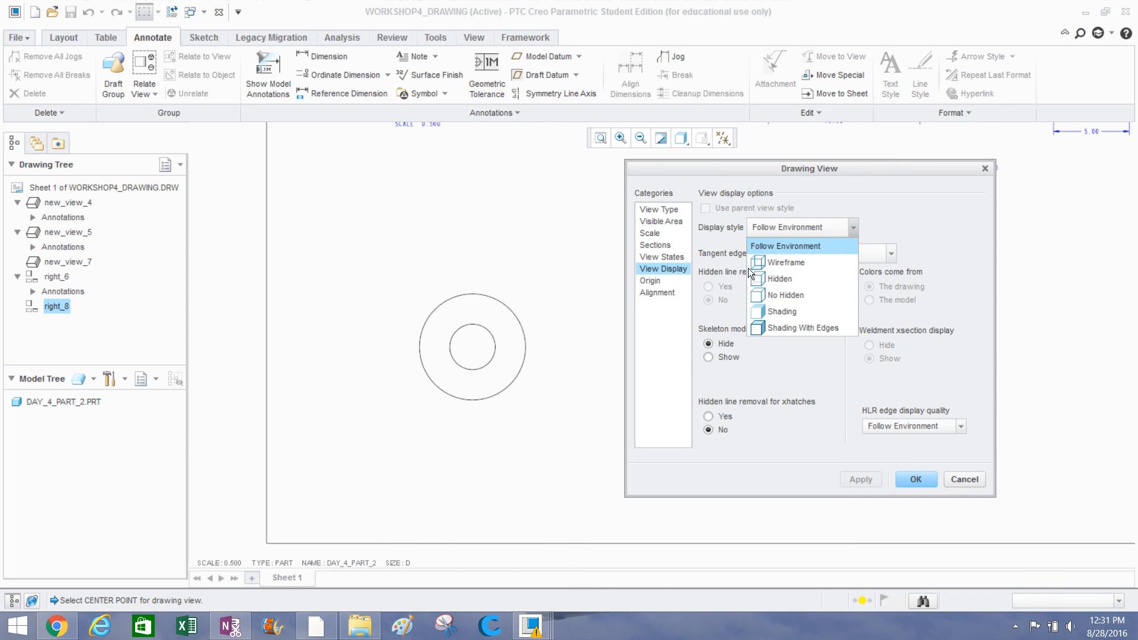
left_click(782, 296)
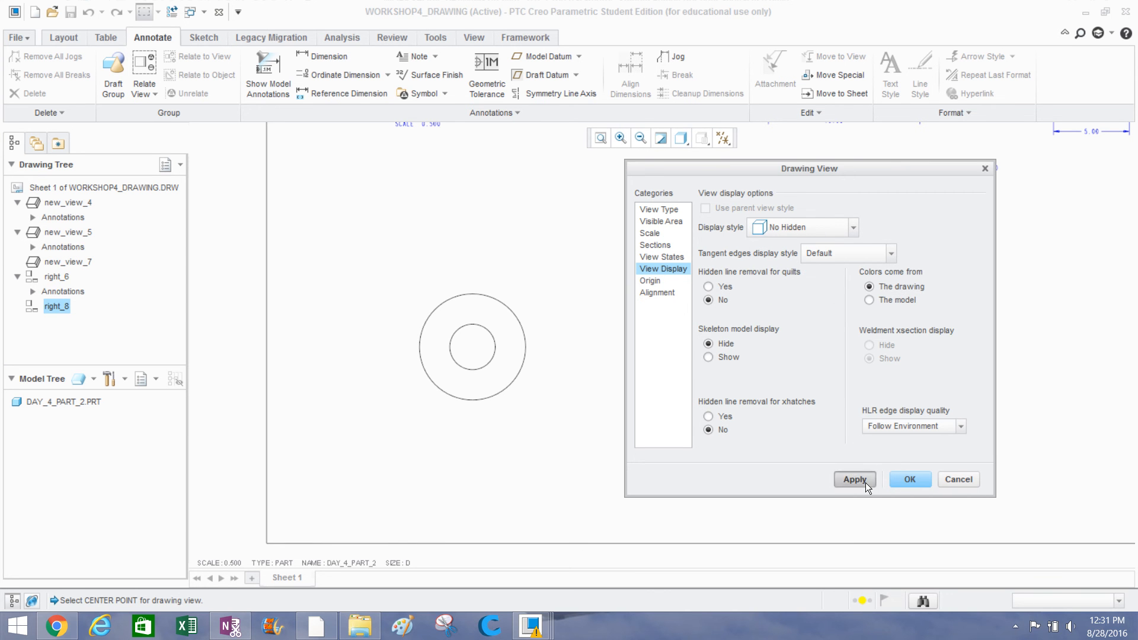
left_click(865, 481)
left_click(901, 480)
left_click(860, 439)
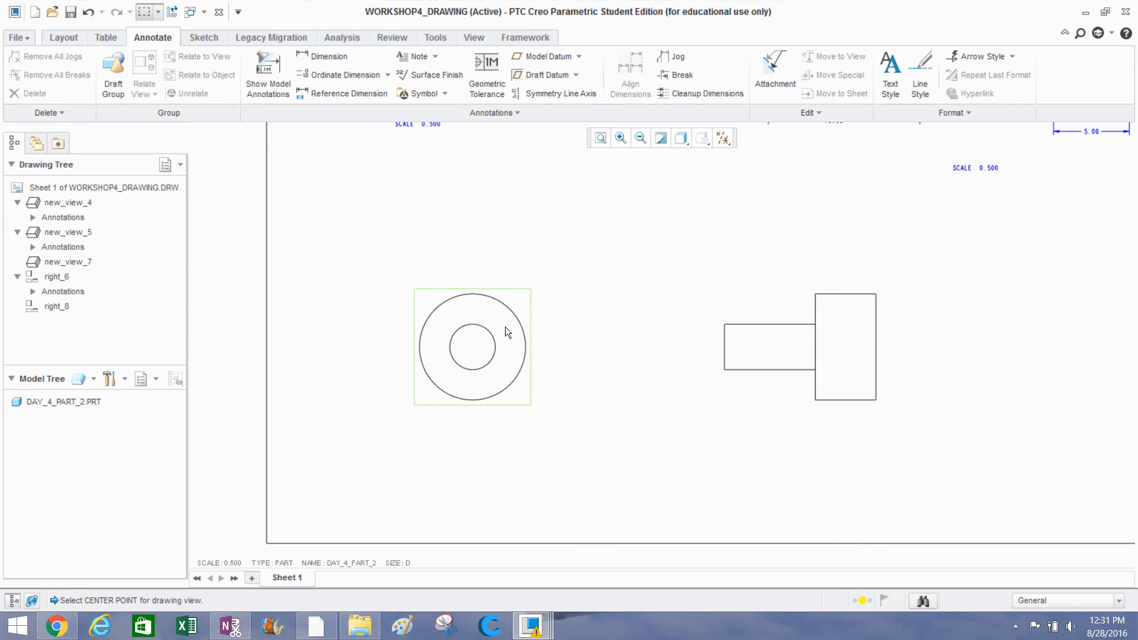
Show the model's inner and outer diameter dimensions on the lower circular view using Show Model Annotations.
scroll(505, 326, "down", 5)
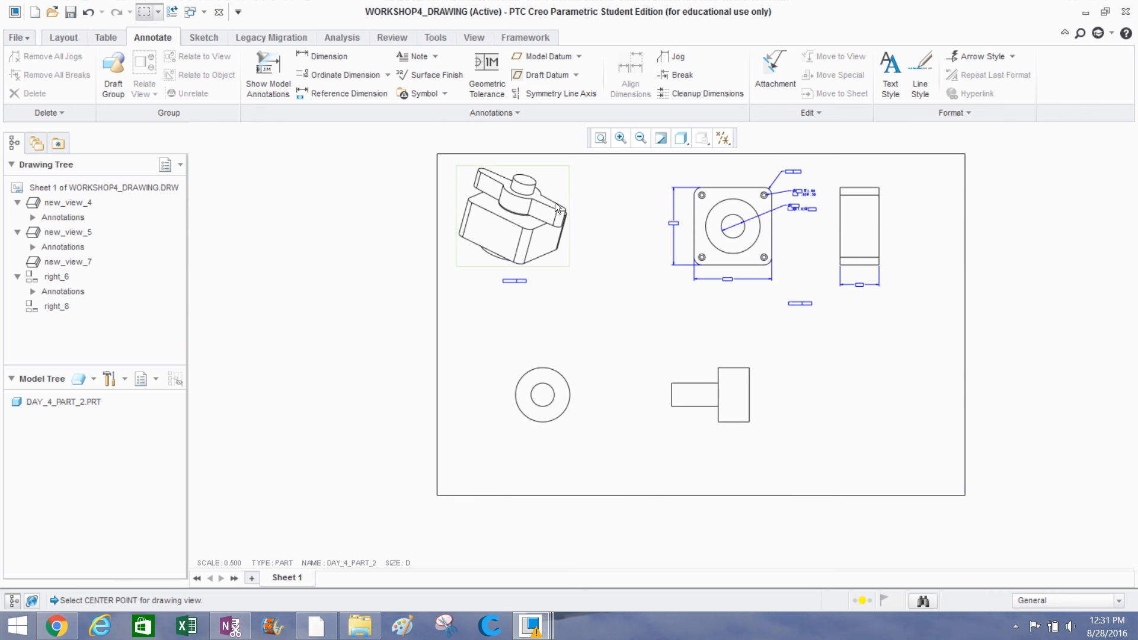
scroll(546, 410, "up", 4)
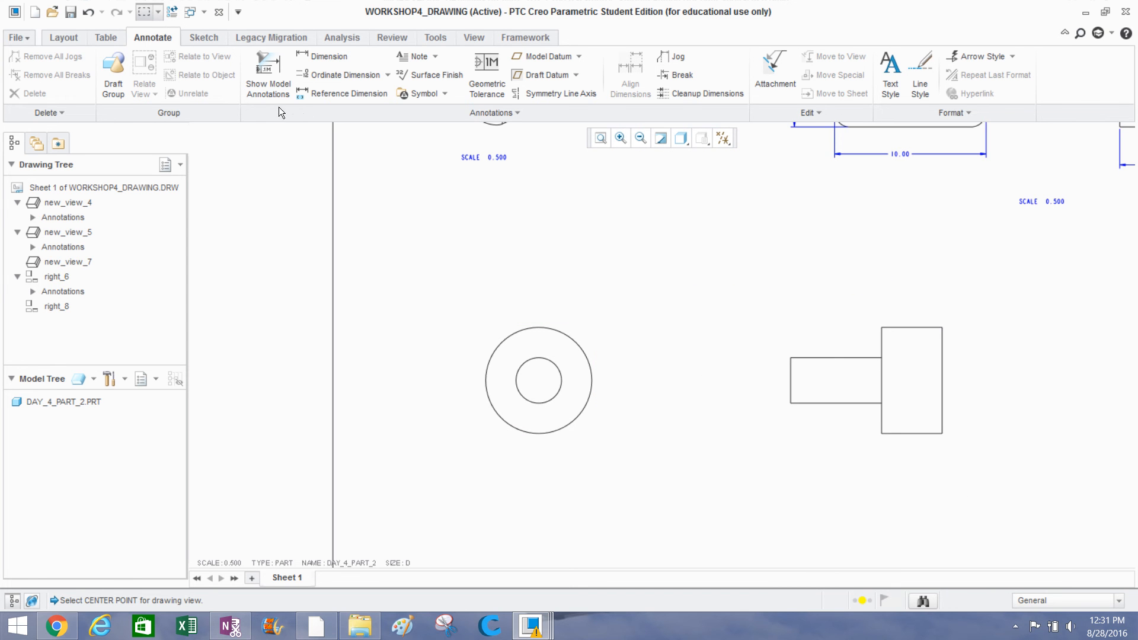
left_click(273, 90)
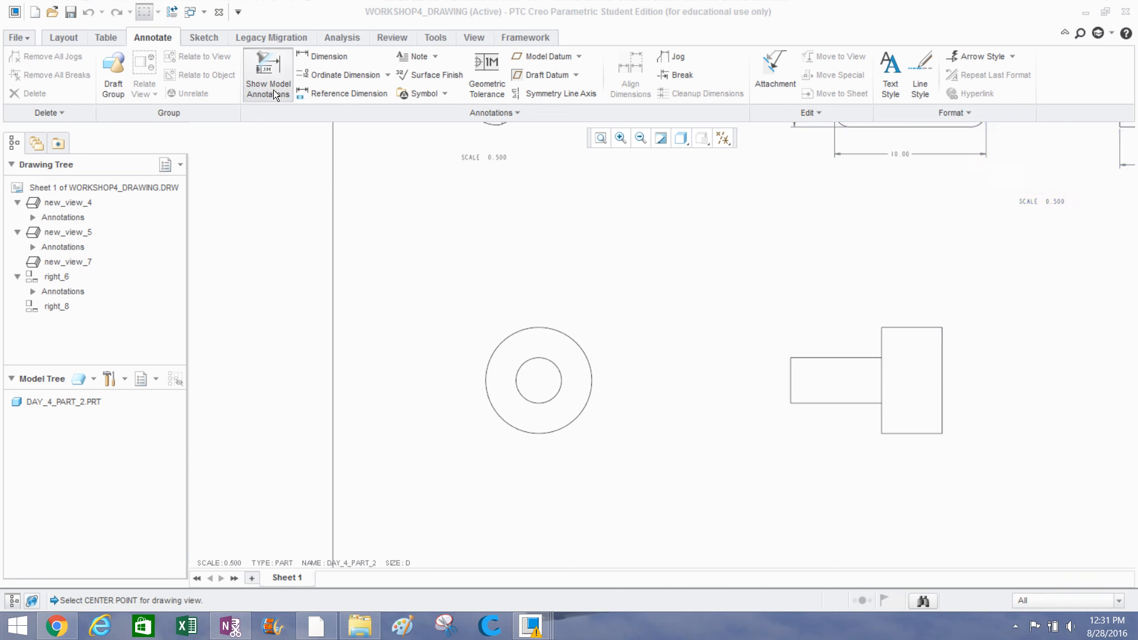
left_click(497, 325)
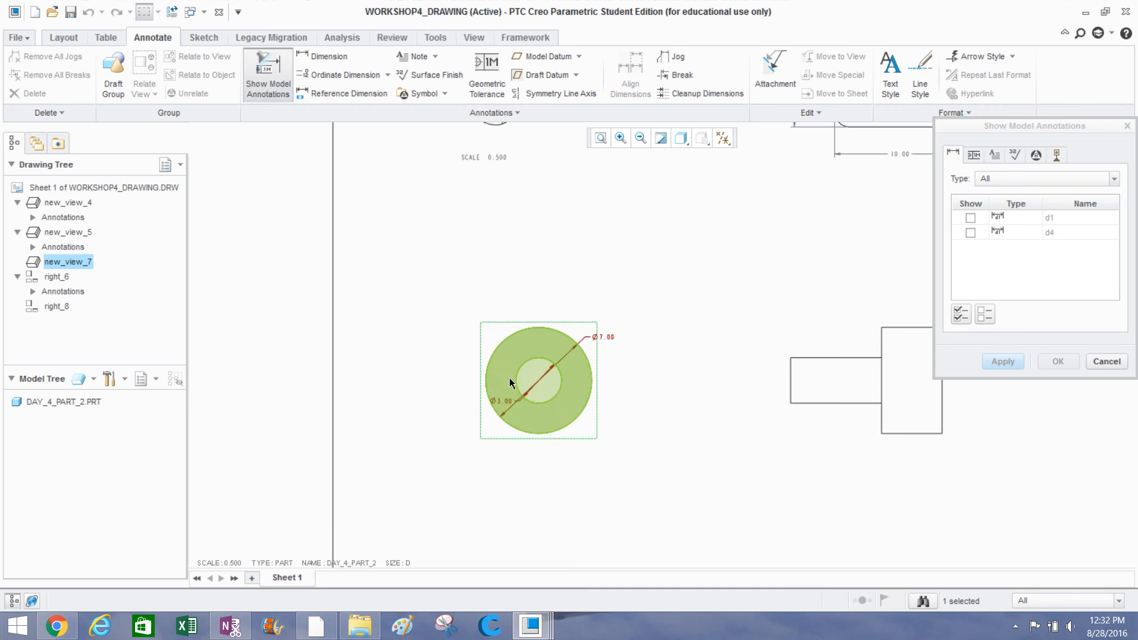
scroll(510, 382, "down", 4)
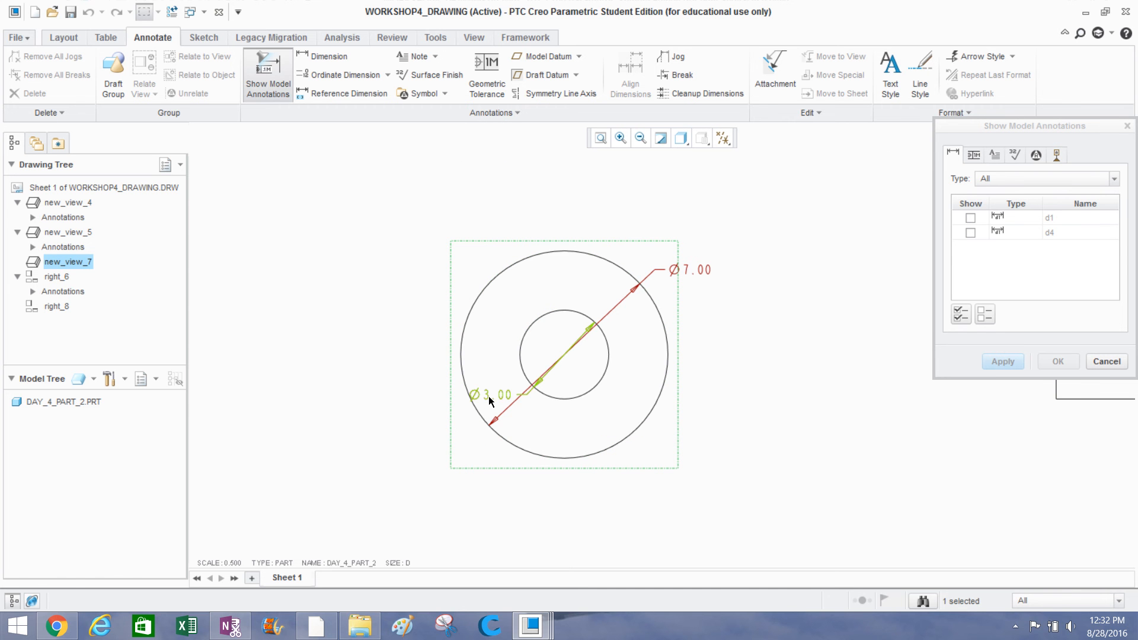
left_click(491, 399)
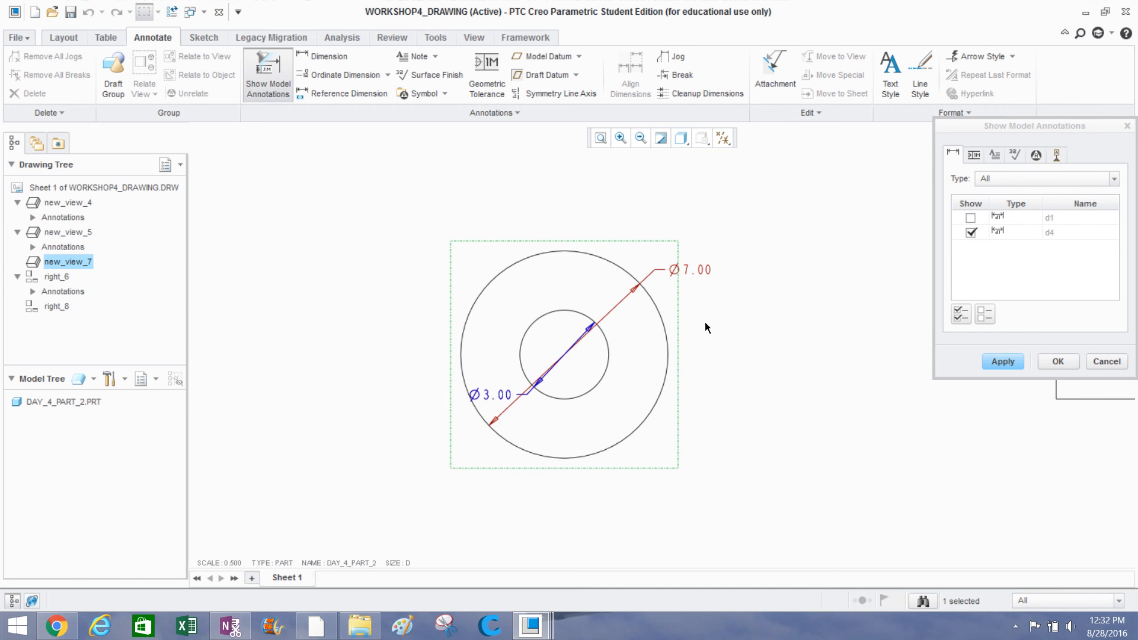
left_click(707, 266)
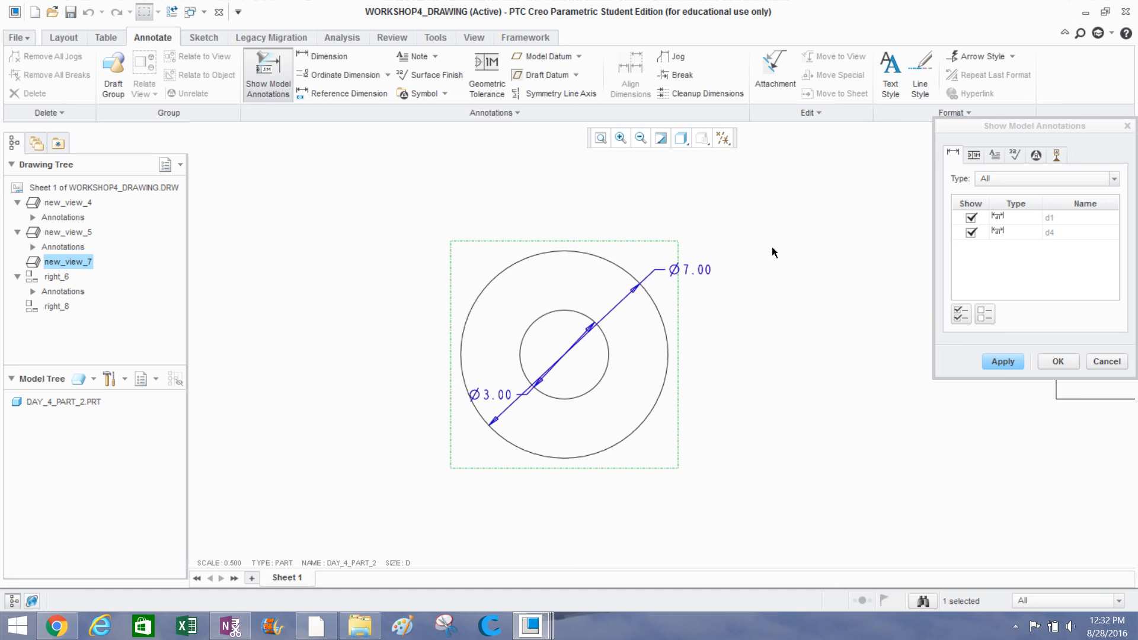
left_click(1001, 361)
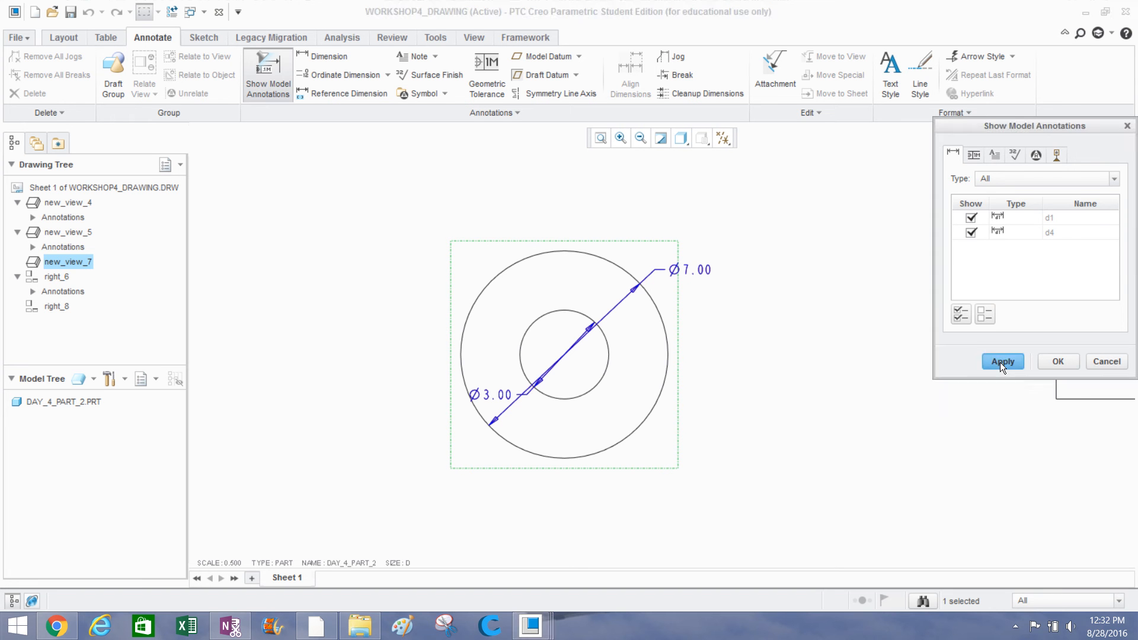
left_click(1105, 362)
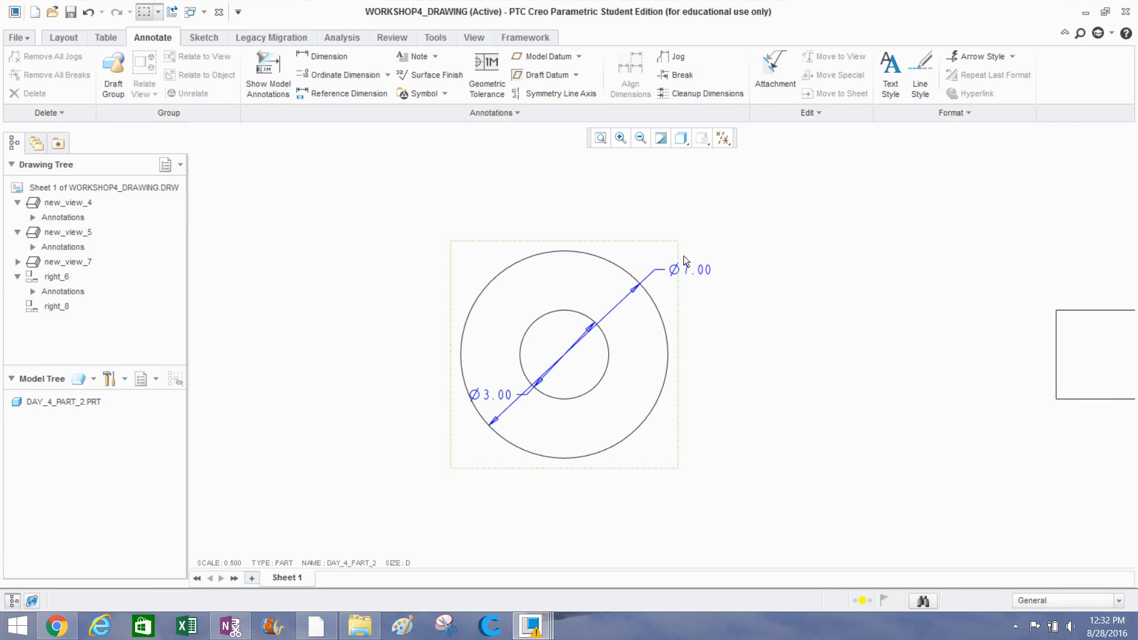
Move the outer diameter text to the upper left of the circular view and the inner diameter text to its lower left.
left_click(693, 270)
left_click_drag(693, 269, 487, 226)
left_click(482, 393)
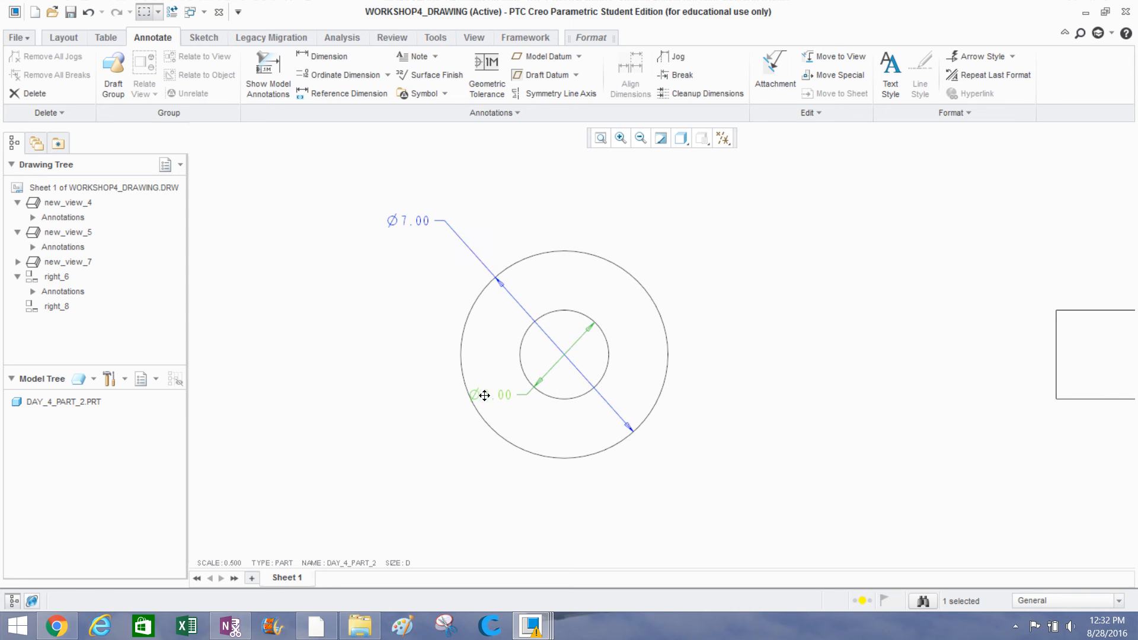
left_click_drag(489, 397, 354, 422)
left_click(395, 354)
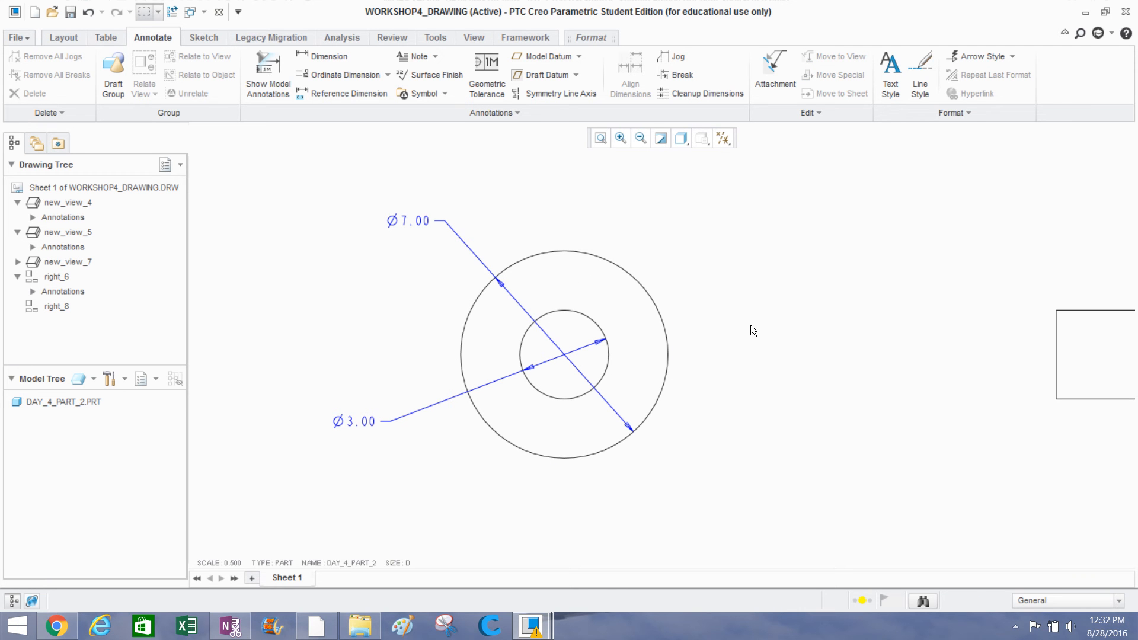
Check the view type and orientation settings in the circular view's properties.
left_click(619, 252)
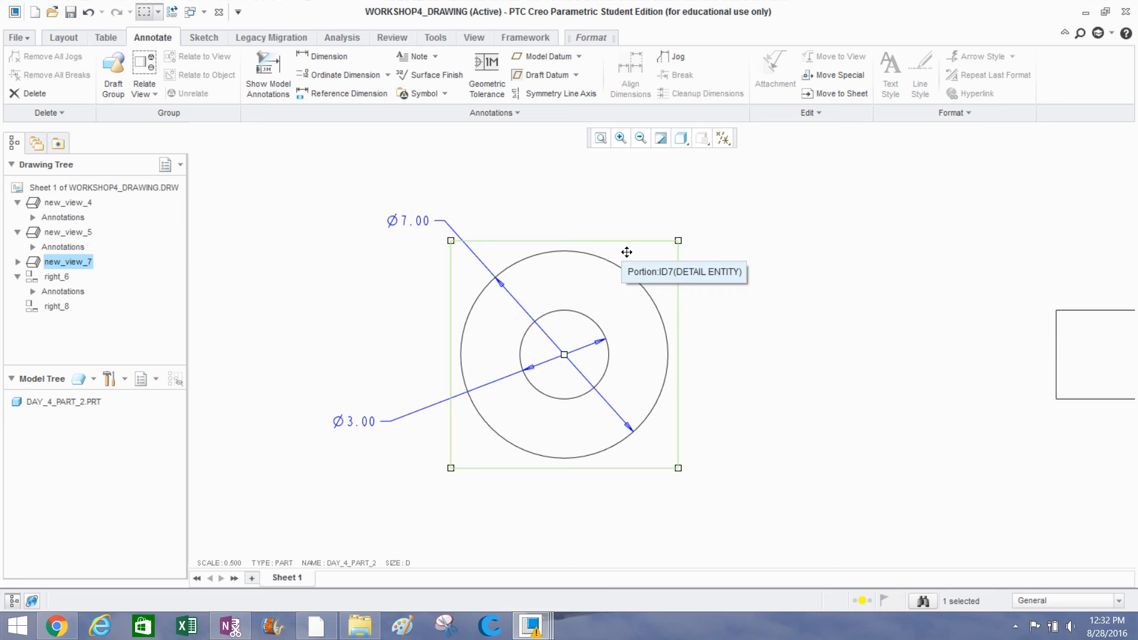
right_click(627, 251)
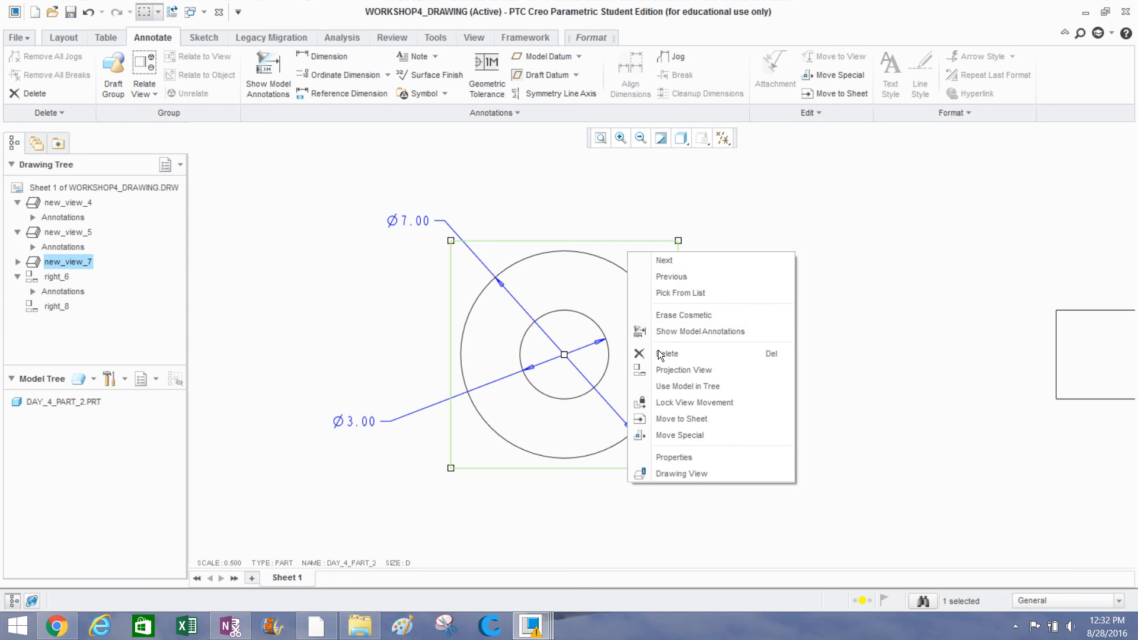
left_click(670, 457)
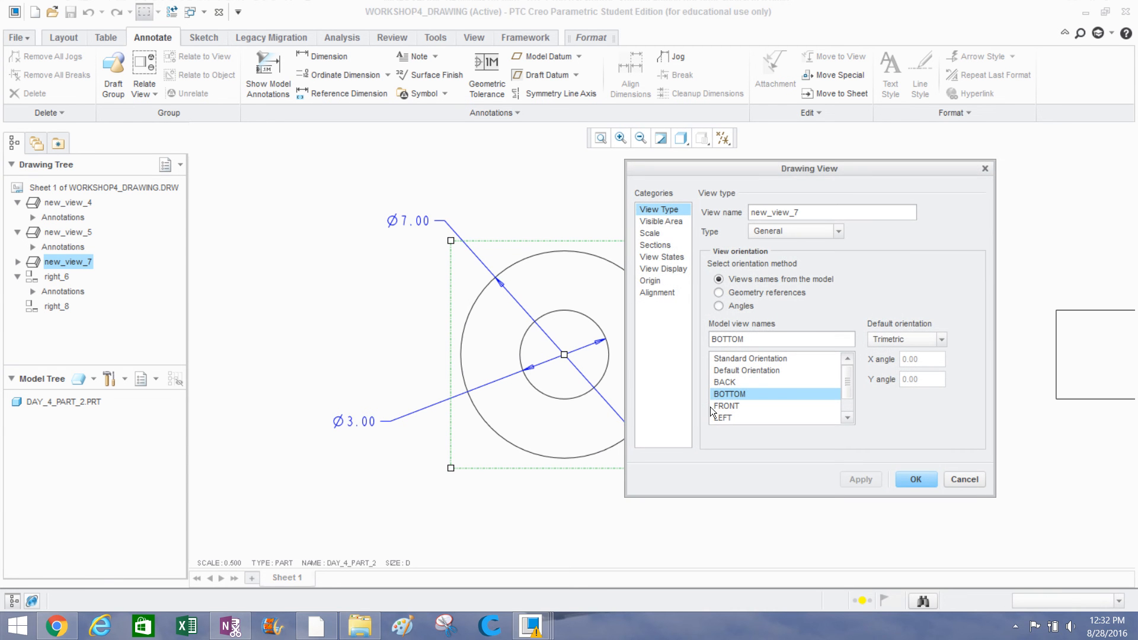
left_click(916, 479)
left_click(936, 391)
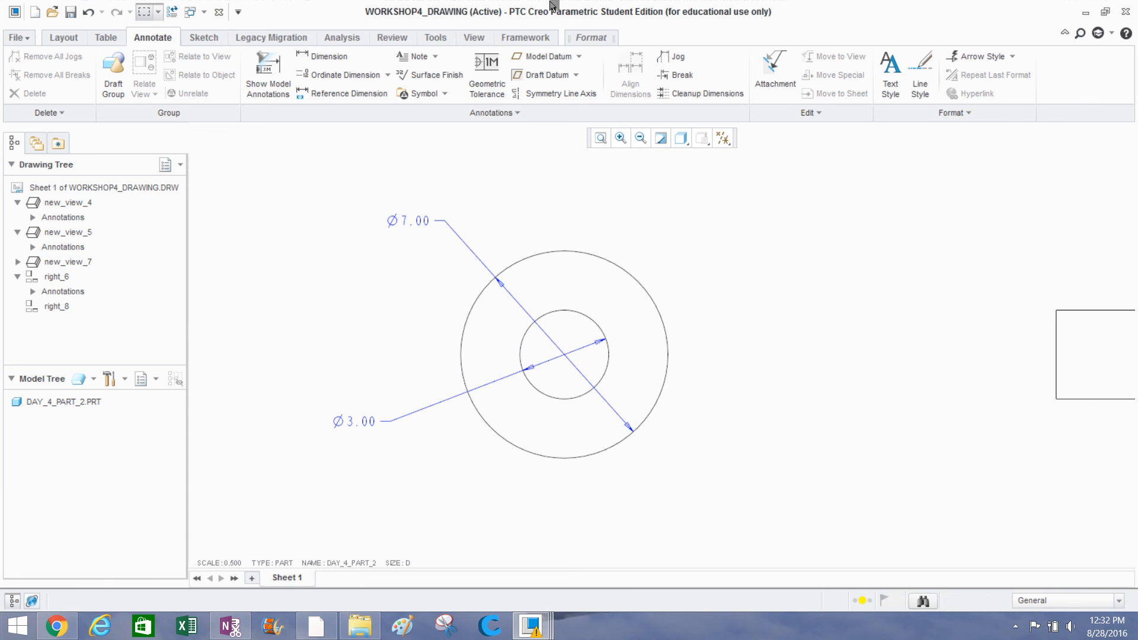
Show the centre lines of datum axis A_1 on the circular view using Show Model Annotations.
left_click(279, 70)
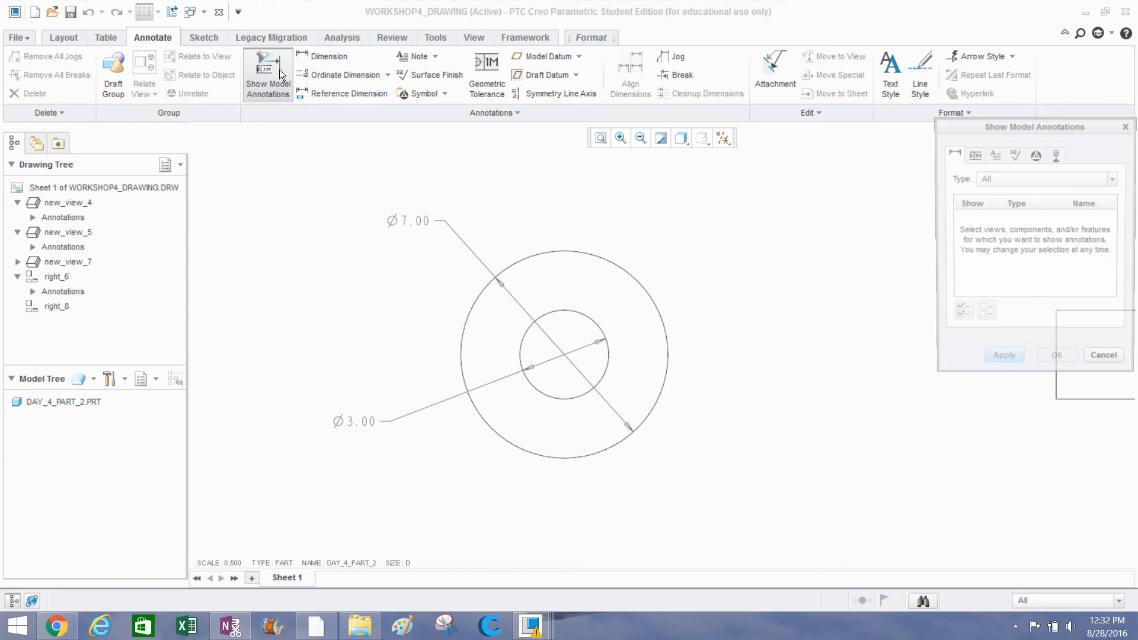
left_click(524, 244)
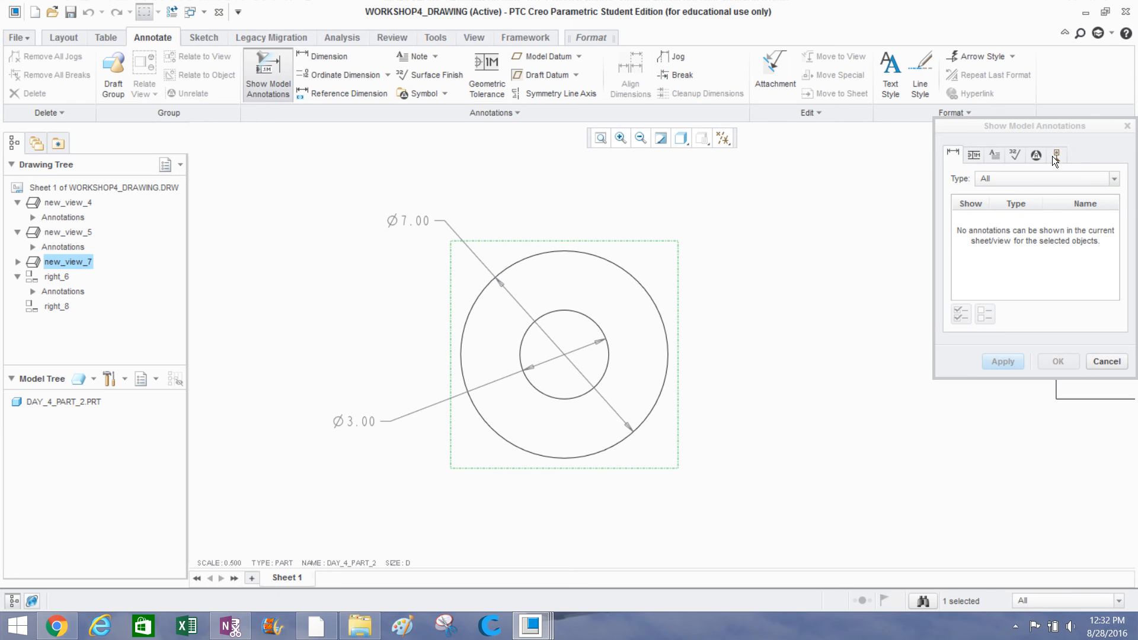
left_click(1053, 156)
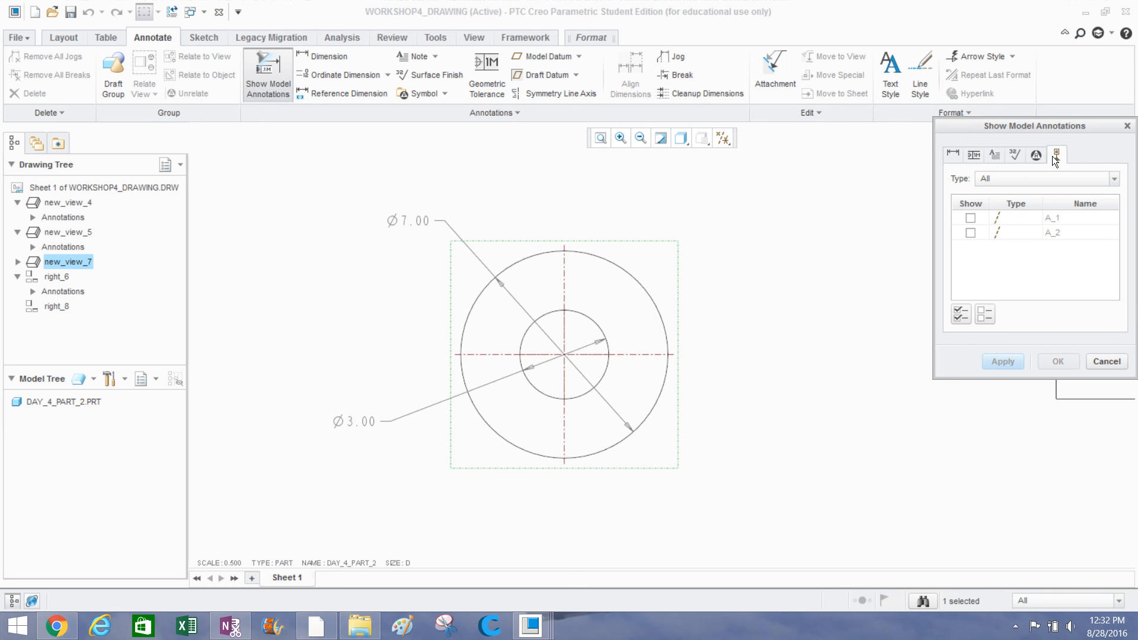
left_click(949, 156)
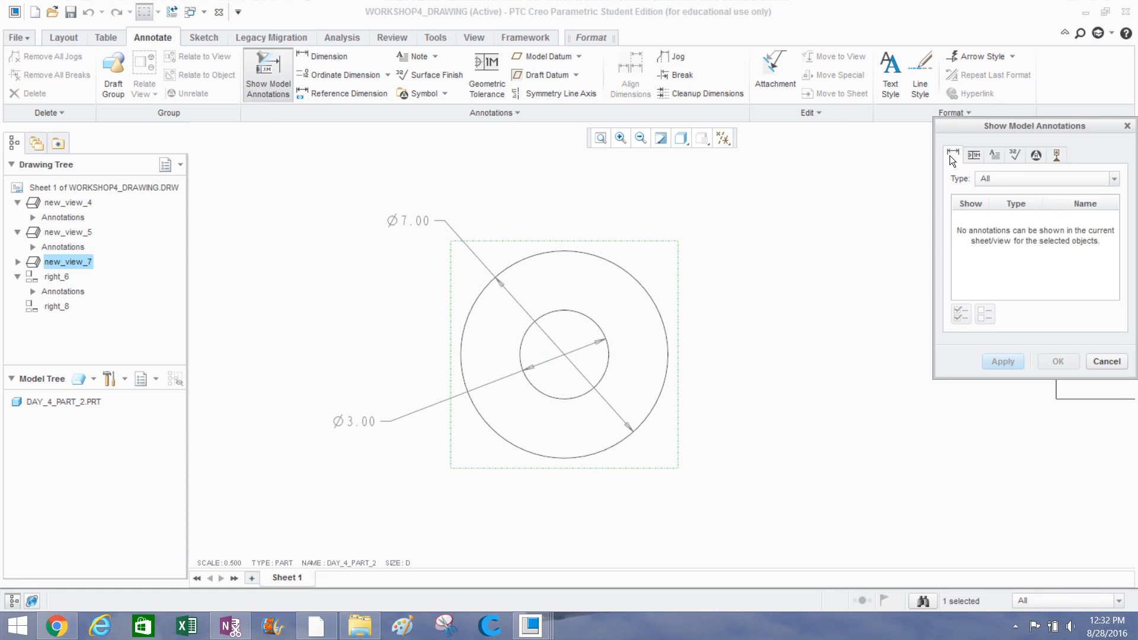
left_click(1058, 153)
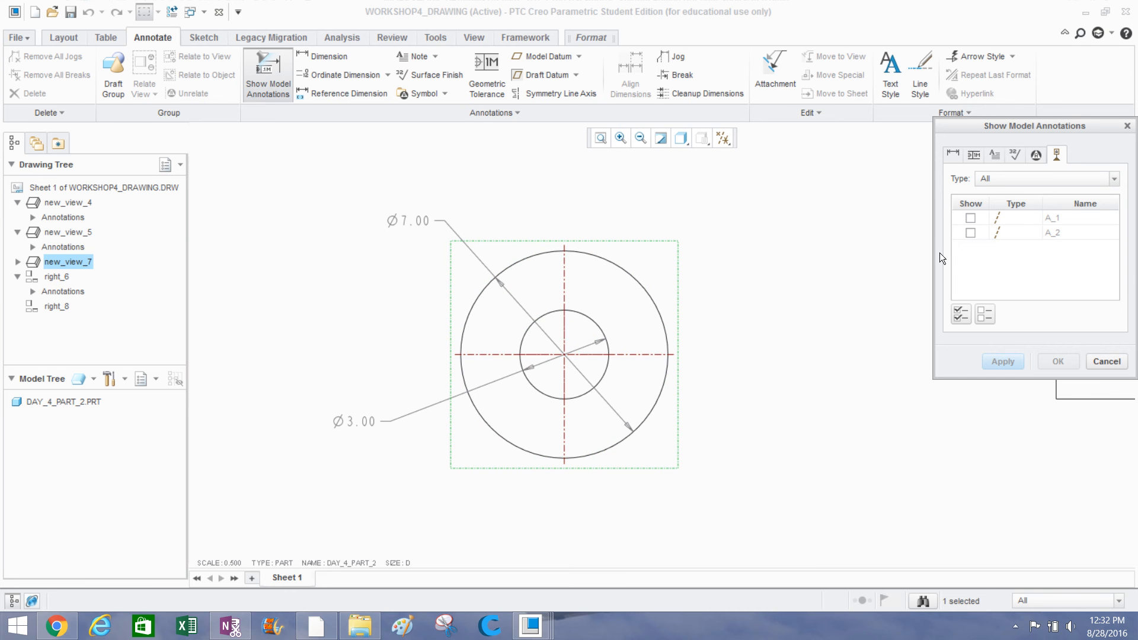
left_click(970, 218)
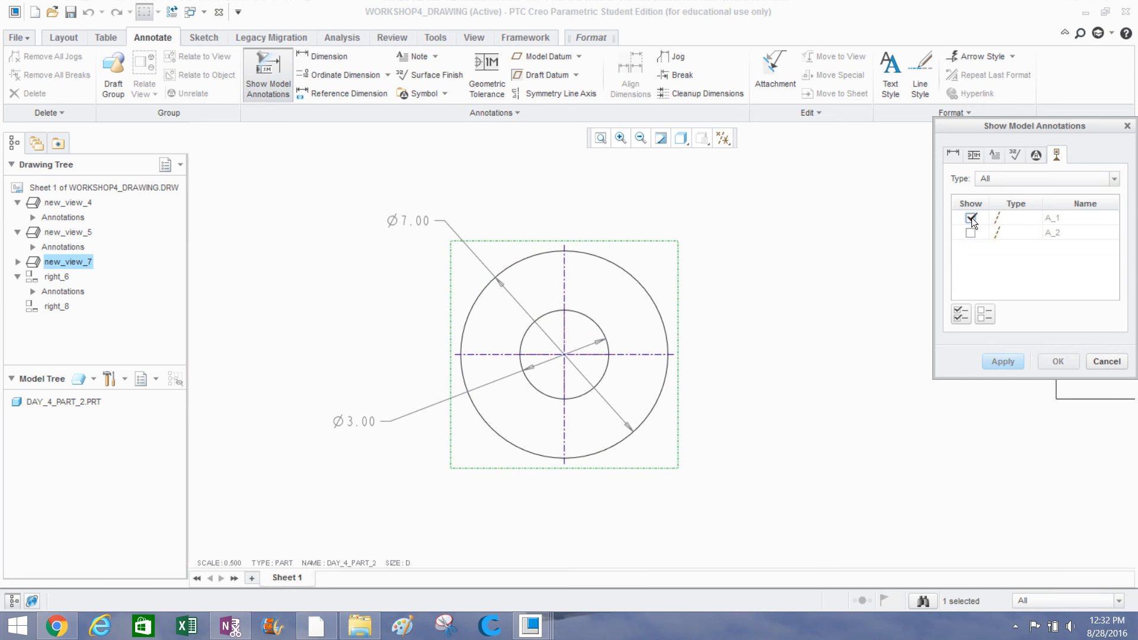
left_click(1000, 361)
left_click(1105, 361)
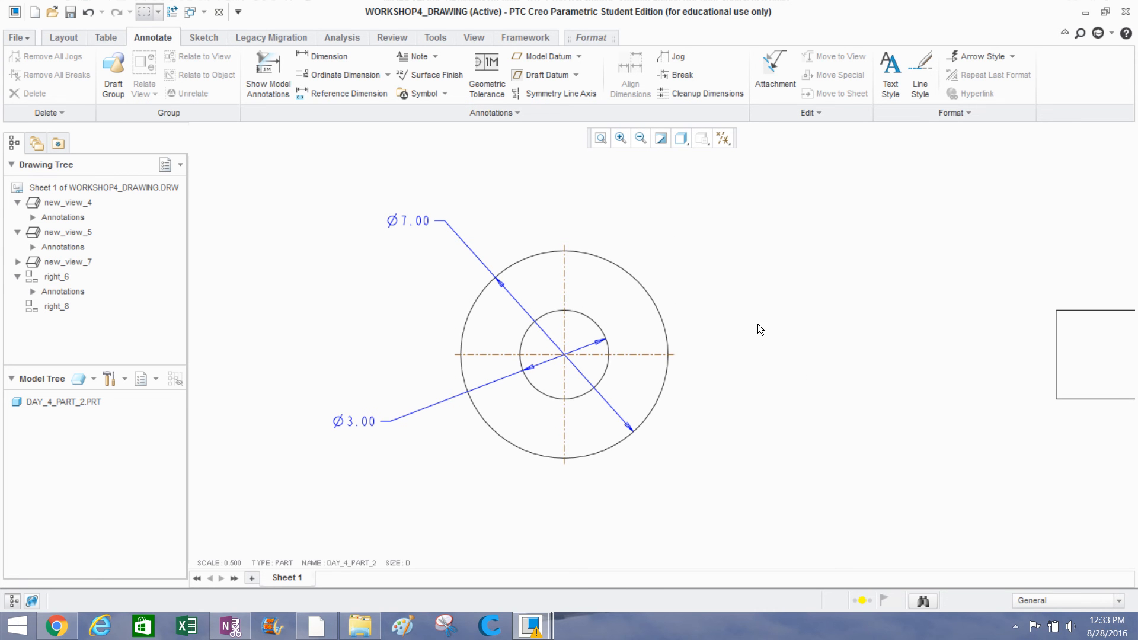
Show the head length and shaft length model dimensions, d0 and d3, on the lower side view.
scroll(757, 323, "down", 3)
middle_click_drag(783, 332, 681, 337)
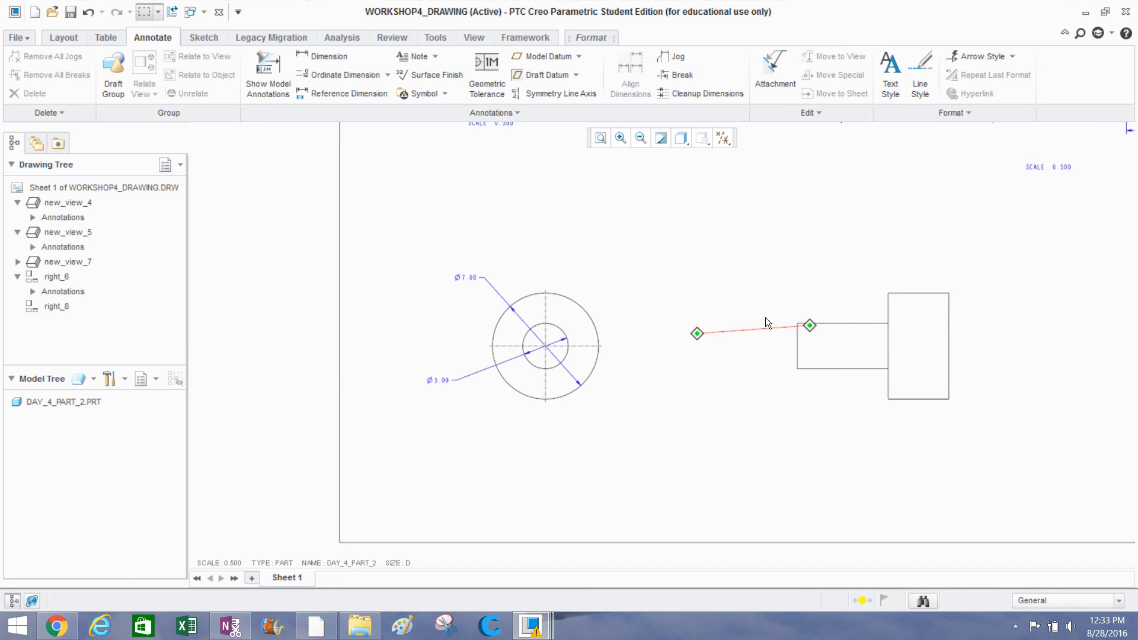
scroll(958, 321, "up", 2)
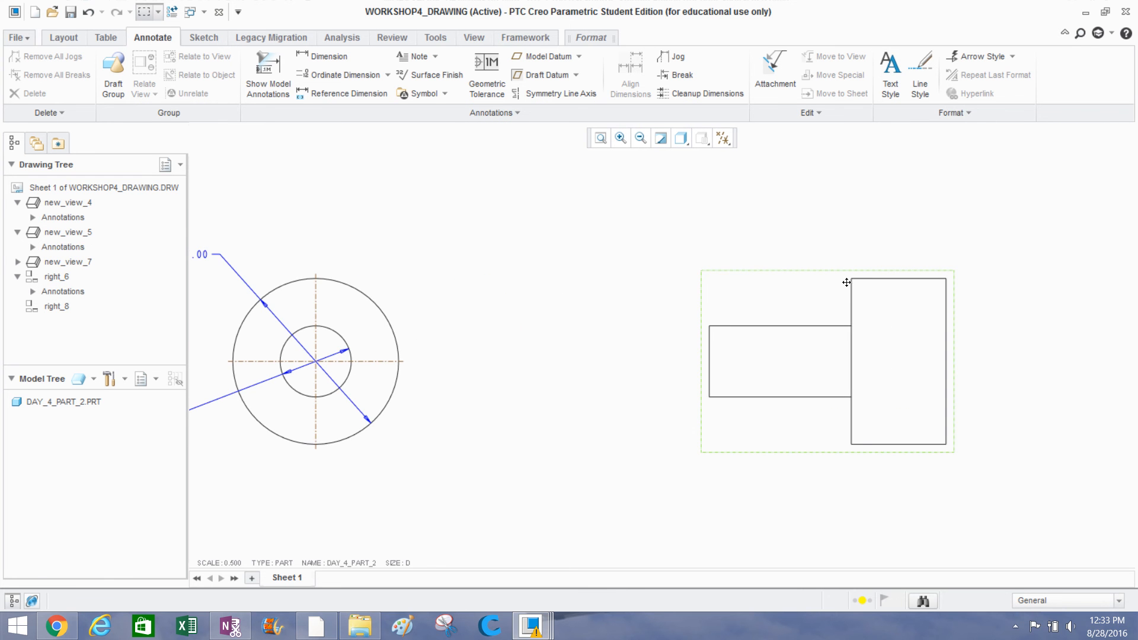
middle_click_drag(837, 282, 943, 281)
scroll(943, 282, "down", 1)
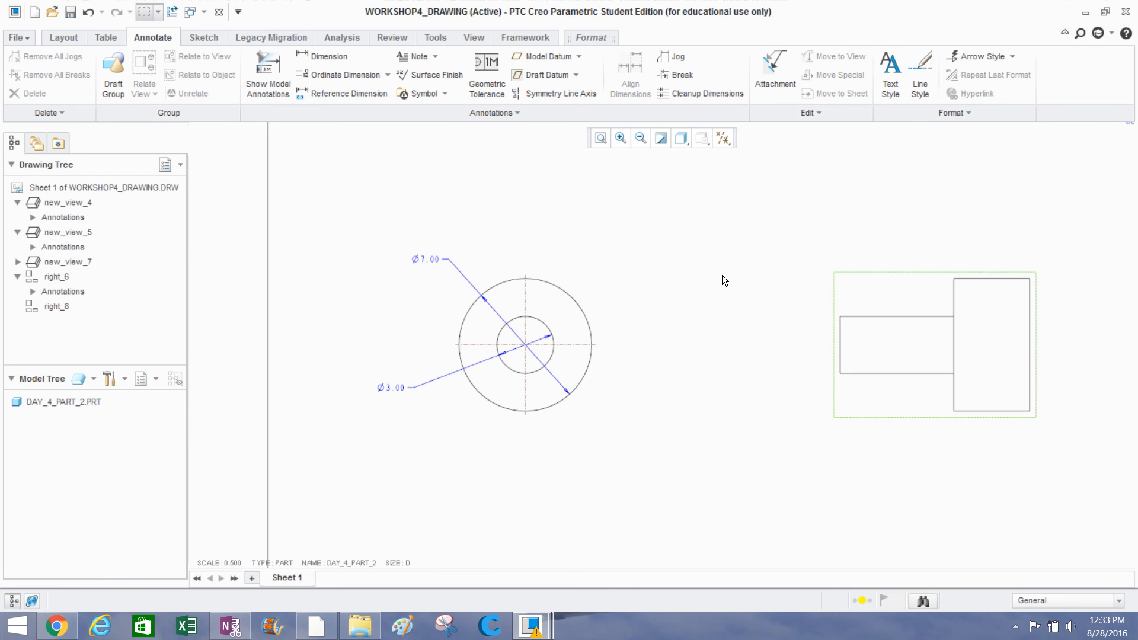
left_click(418, 259, "ctrl")
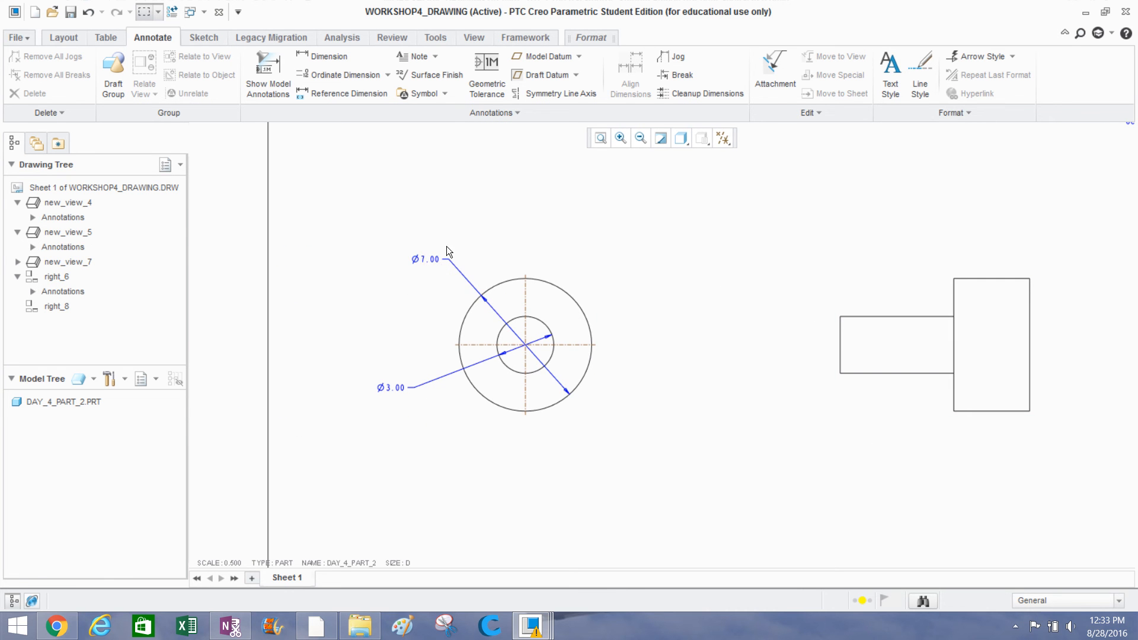
scroll(1043, 367, "up", 1)
middle_click_drag(1046, 358, 982, 351)
scroll(982, 351, "up", 1)
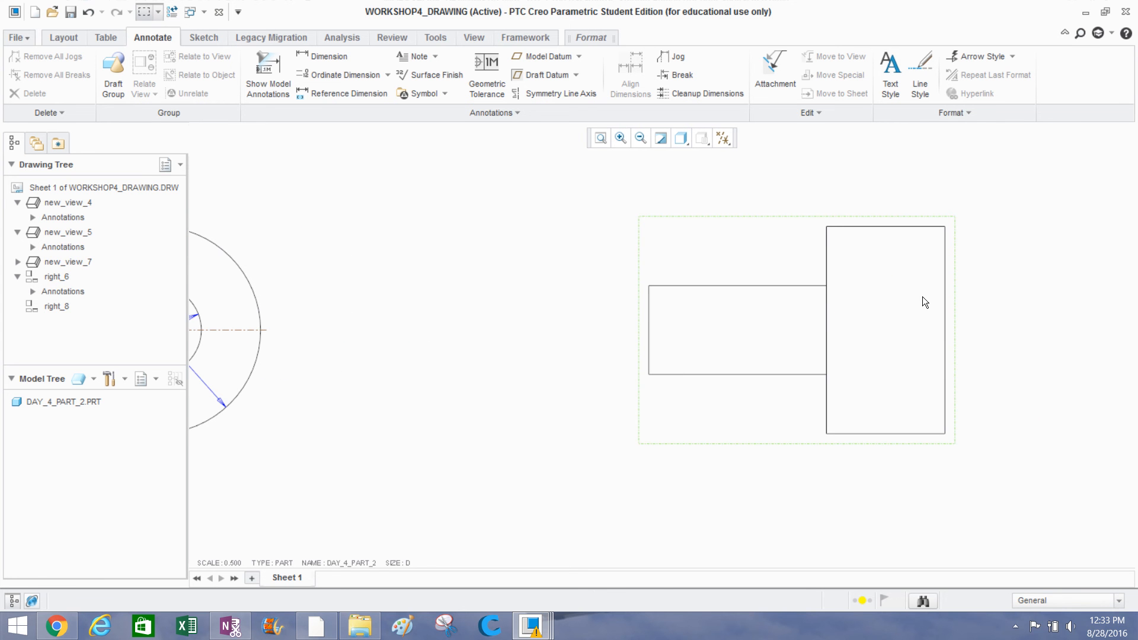
left_click(267, 77)
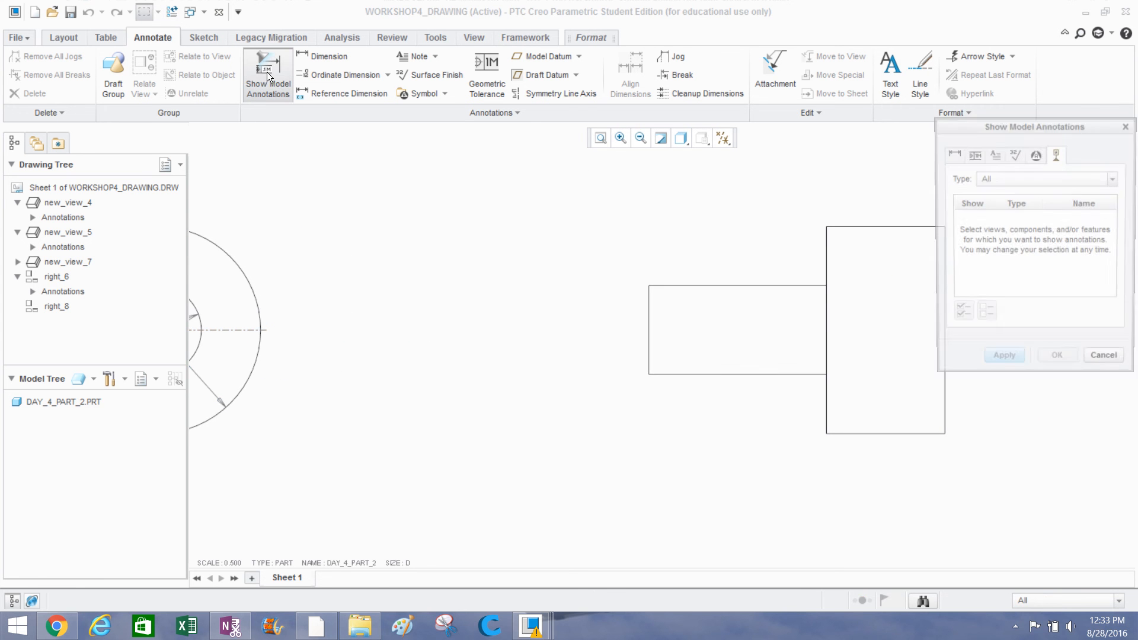
left_click(628, 273)
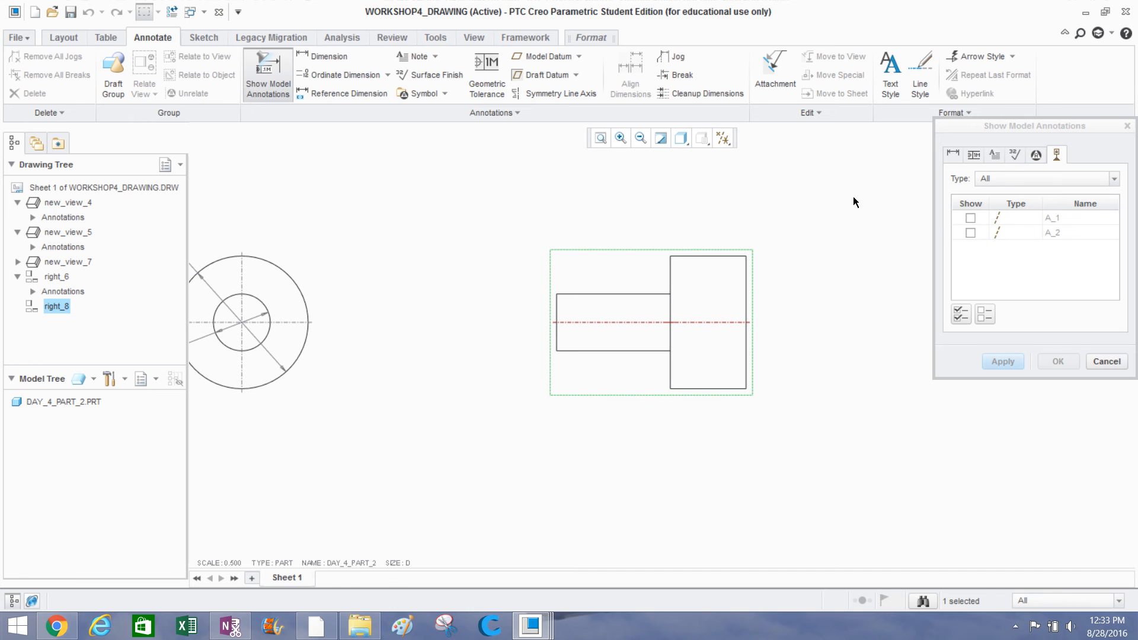
left_click(950, 155)
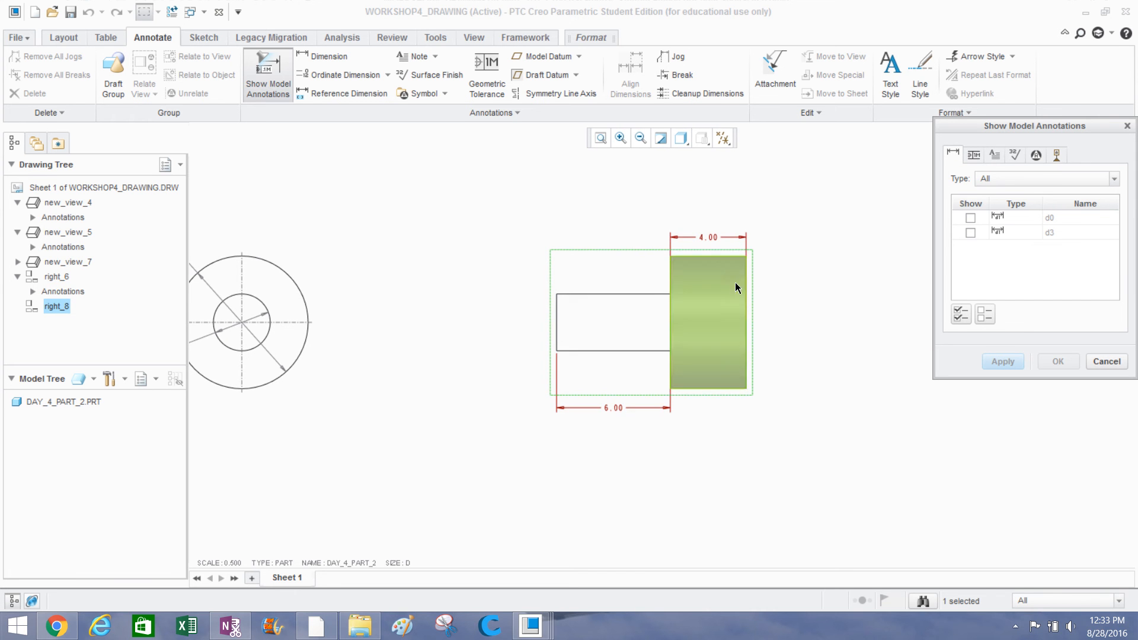
left_click(703, 237)
left_click(704, 237)
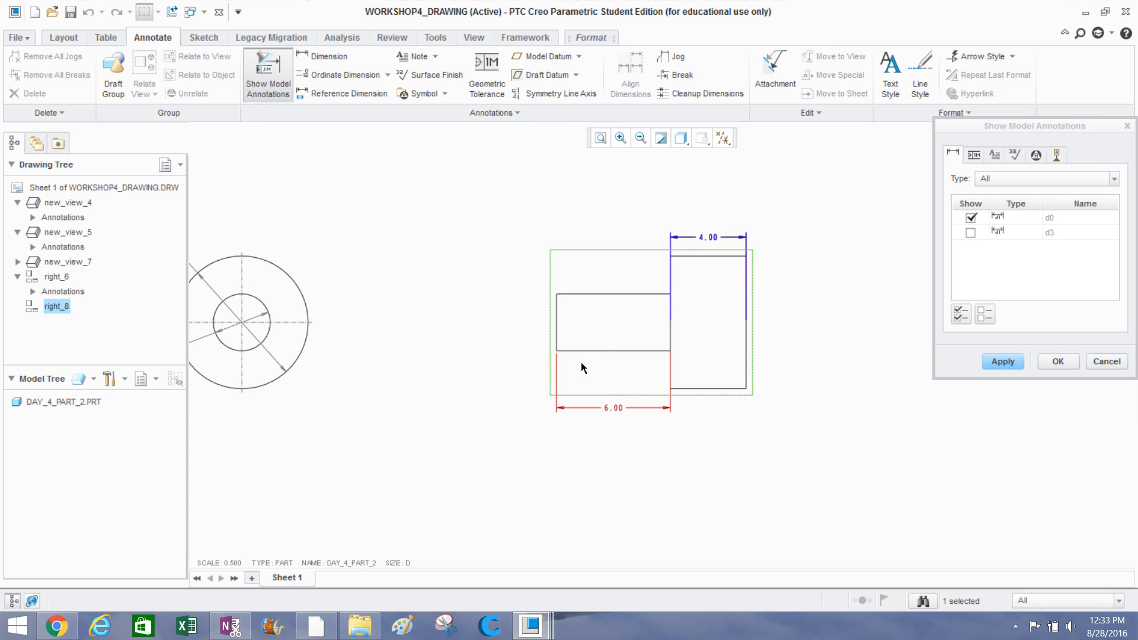
left_click(611, 409)
left_click(1015, 361)
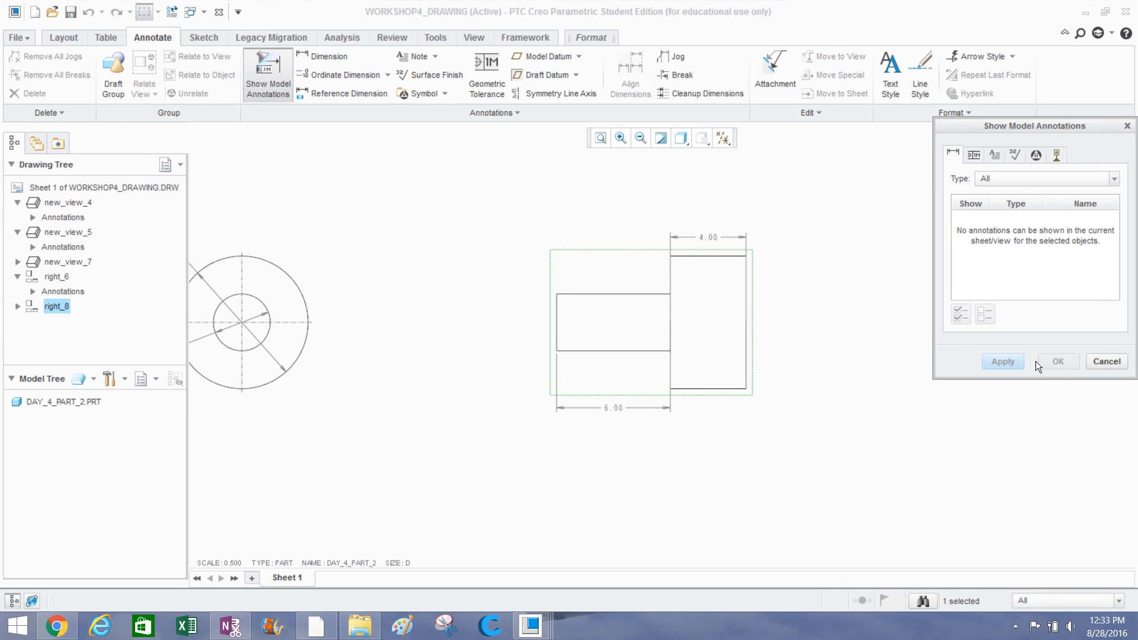
left_click(1105, 362)
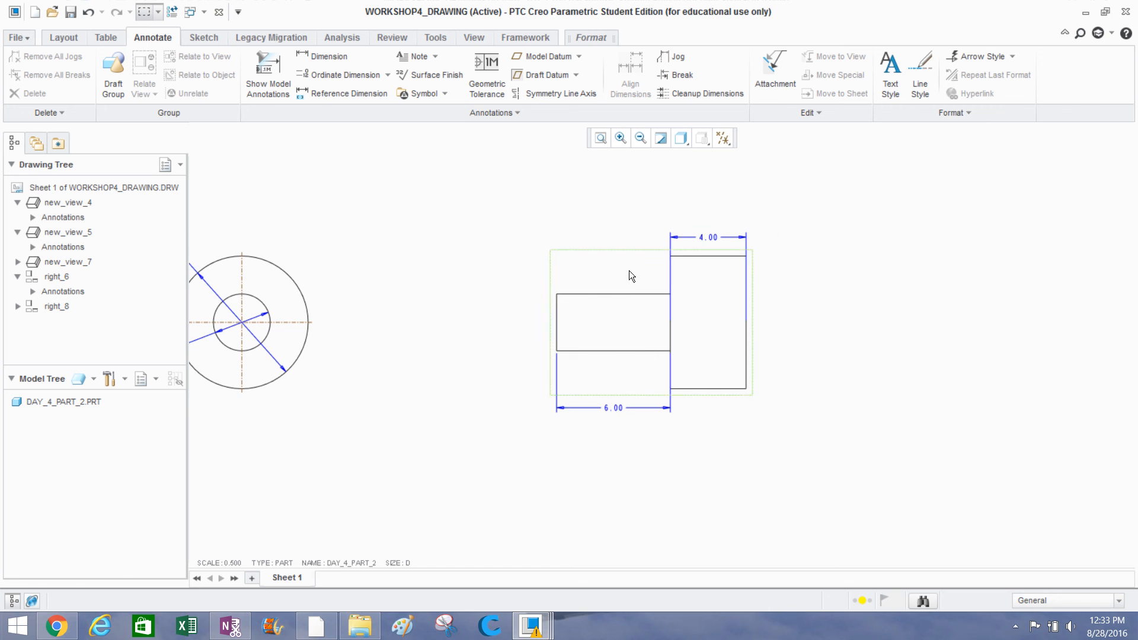
Move the shaft length dimension above the side view, in line with the head length dimension.
scroll(628, 270, "up", 2)
left_click(602, 490)
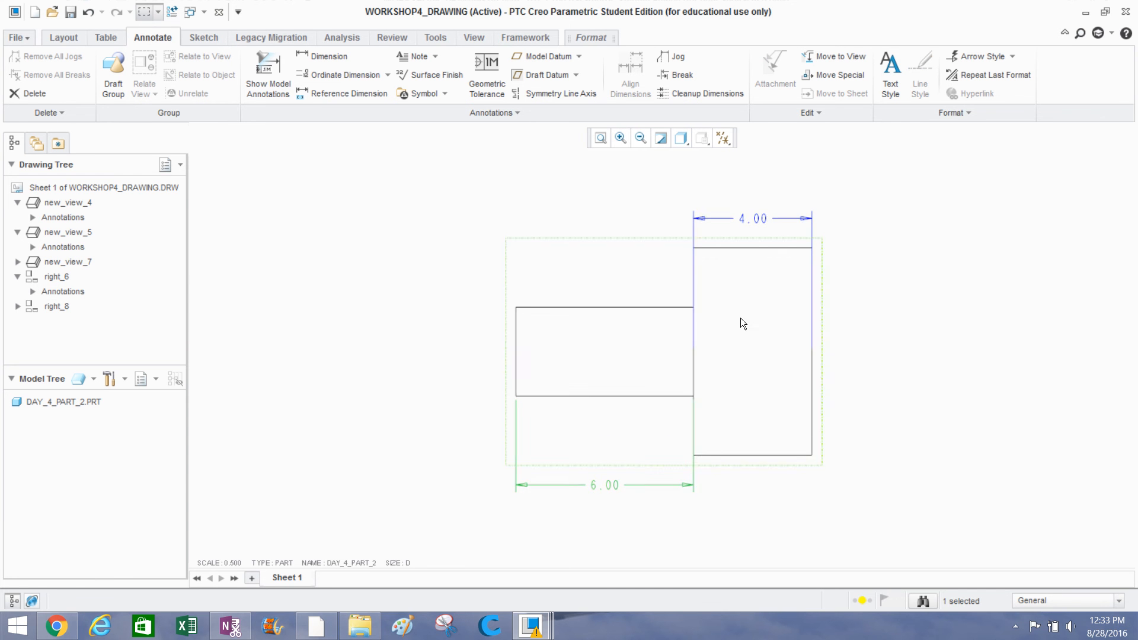
left_click_drag(605, 484, 585, 219)
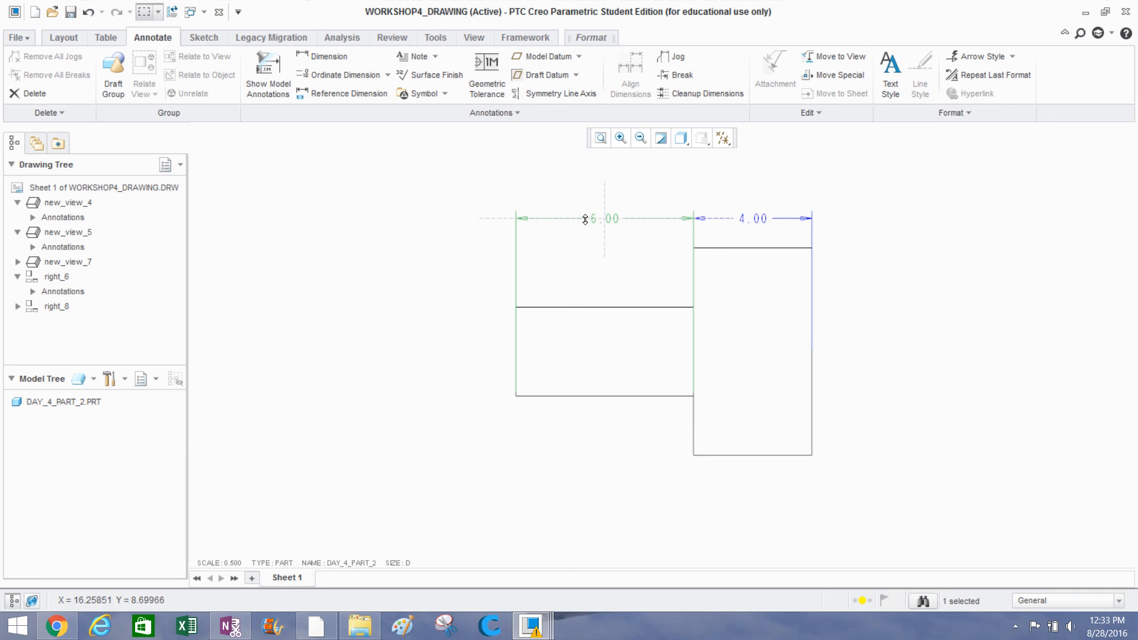
Shorten both extension lines of the shaft length dimension so they end just above the outline of the lower side view.
left_click(440, 224)
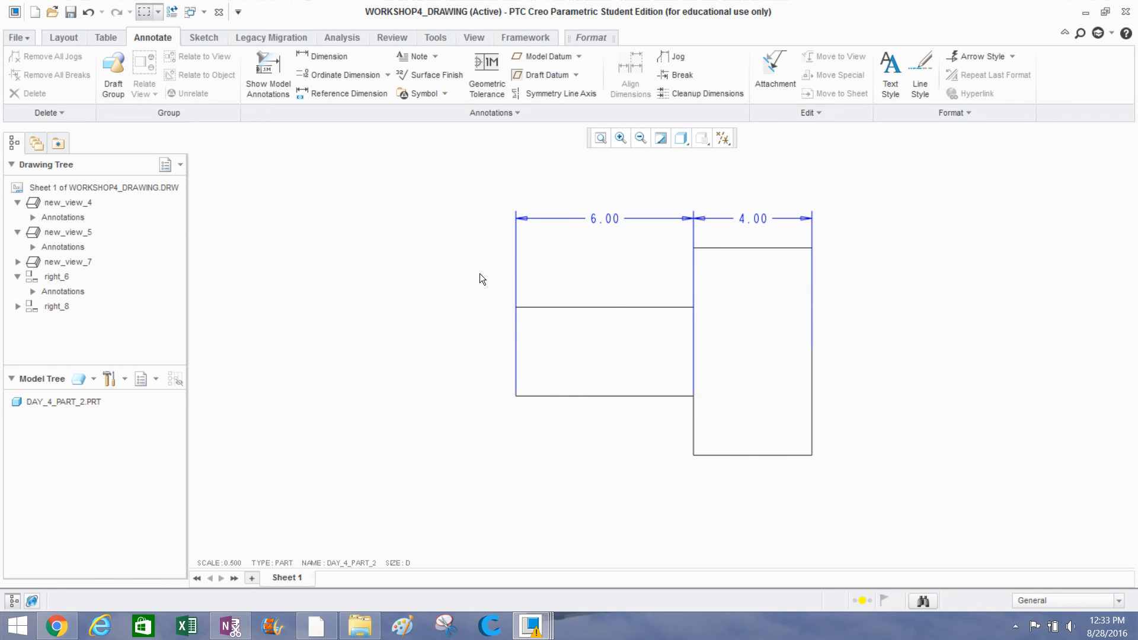
left_click(513, 279)
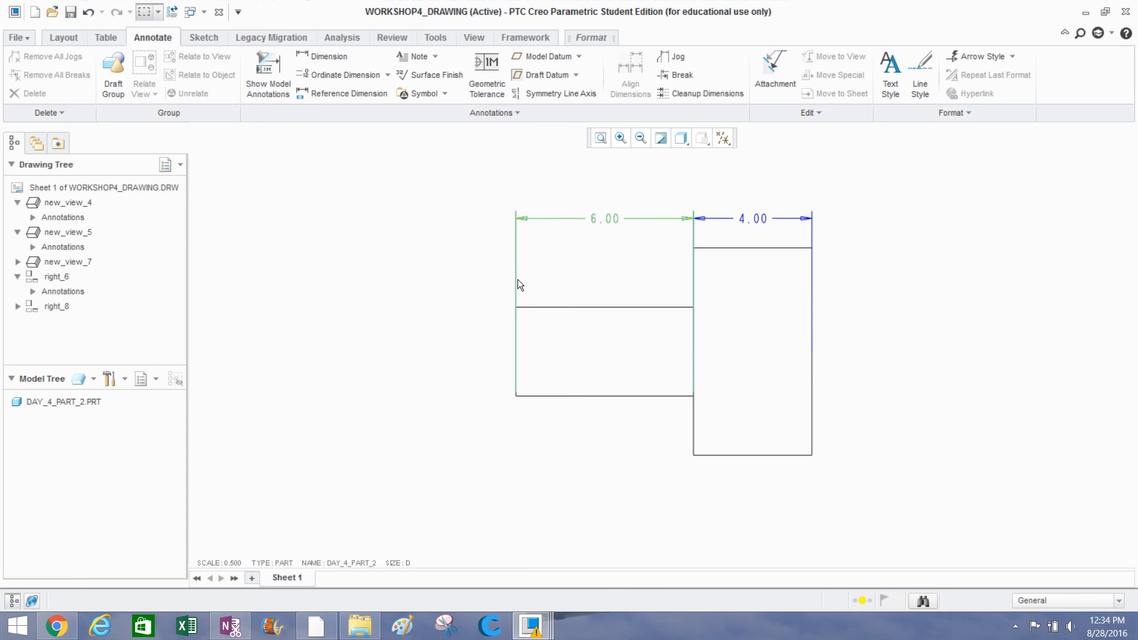
left_click(516, 280)
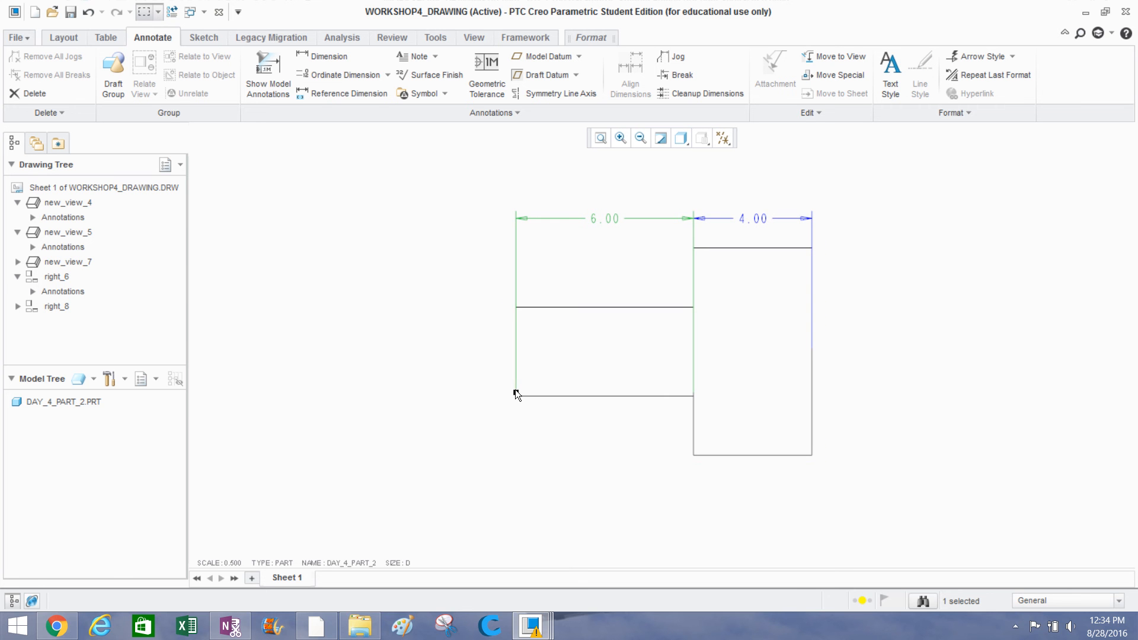
left_click_drag(516, 394, 517, 302)
left_click(445, 297)
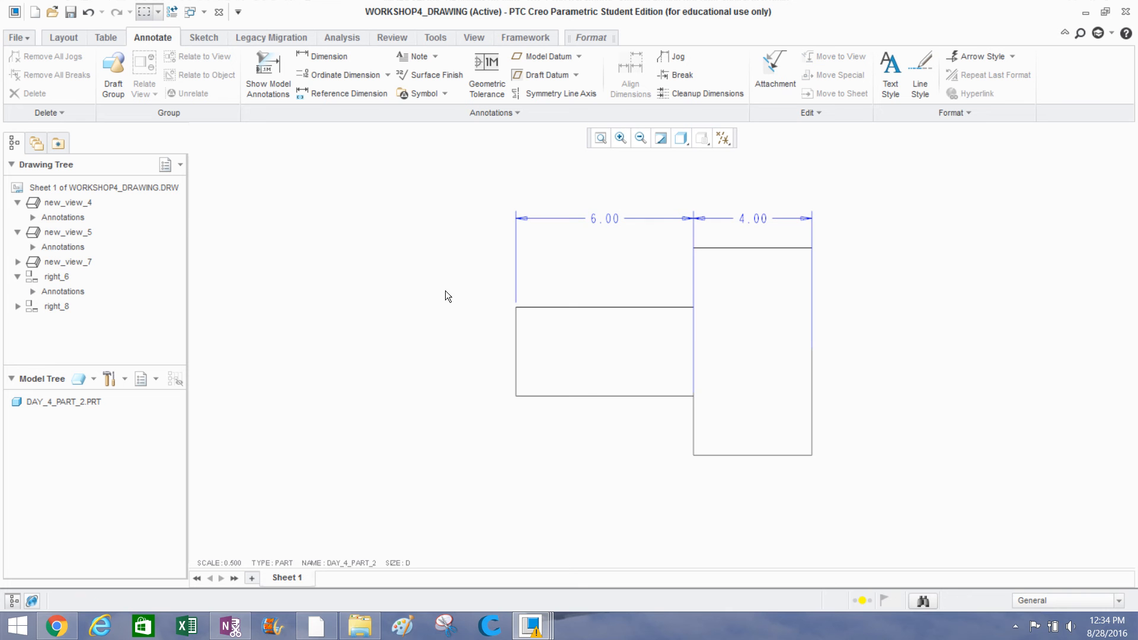
left_click(693, 386)
left_click_drag(693, 331, 694, 240)
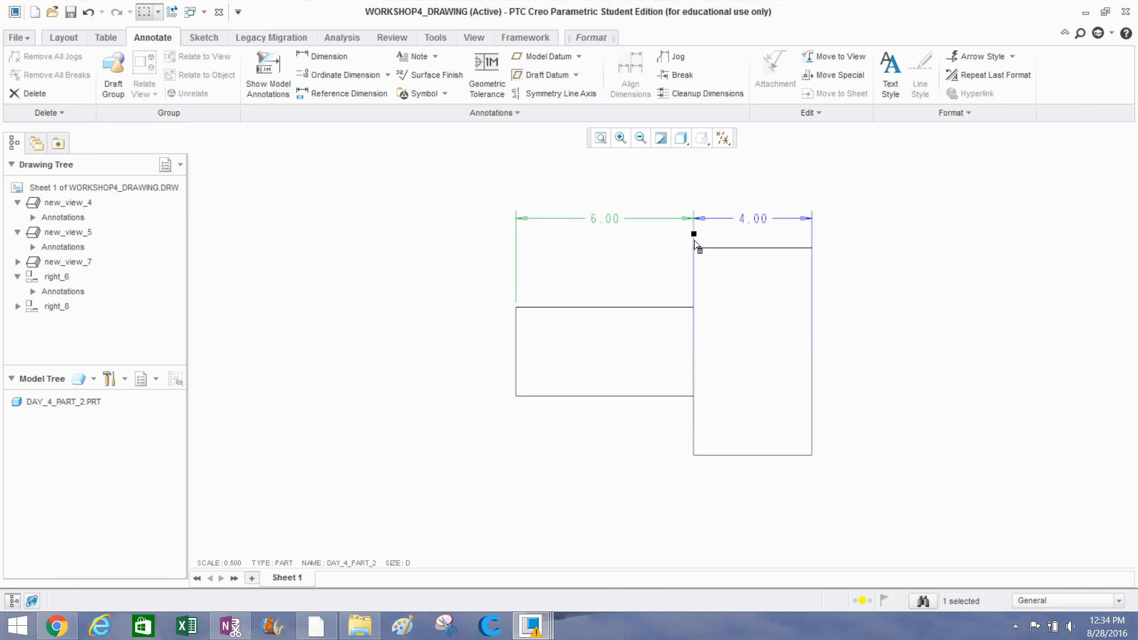
Shorten both extension lines of the head length dimension so they end just above the head's upper edge.
left_click(695, 319)
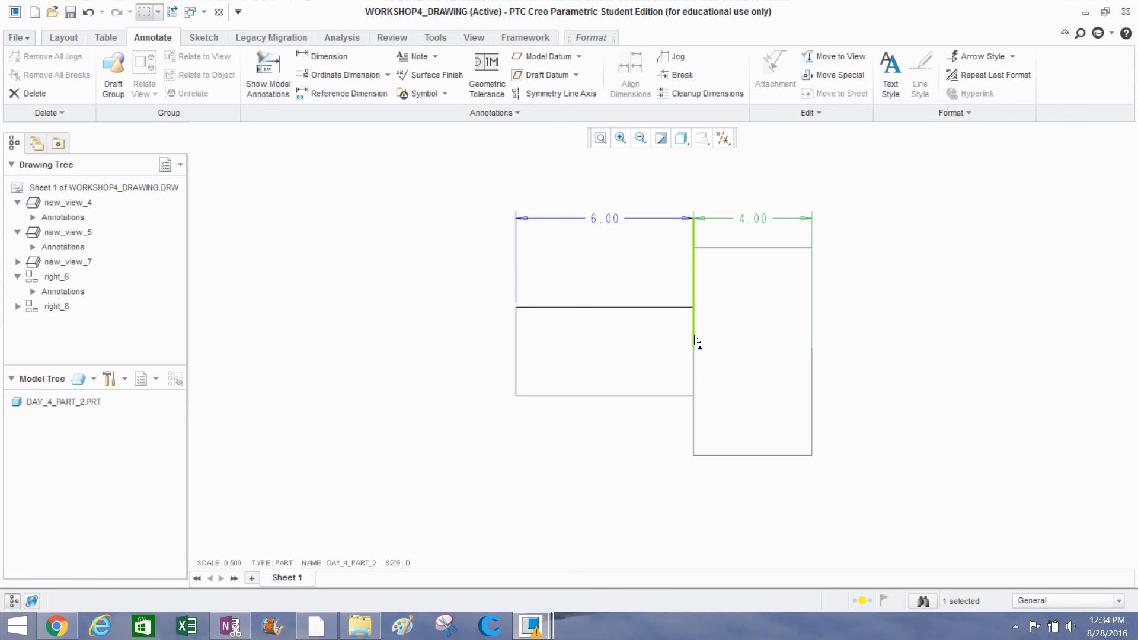
left_click_drag(696, 347, 706, 248)
left_click_drag(813, 349, 795, 247)
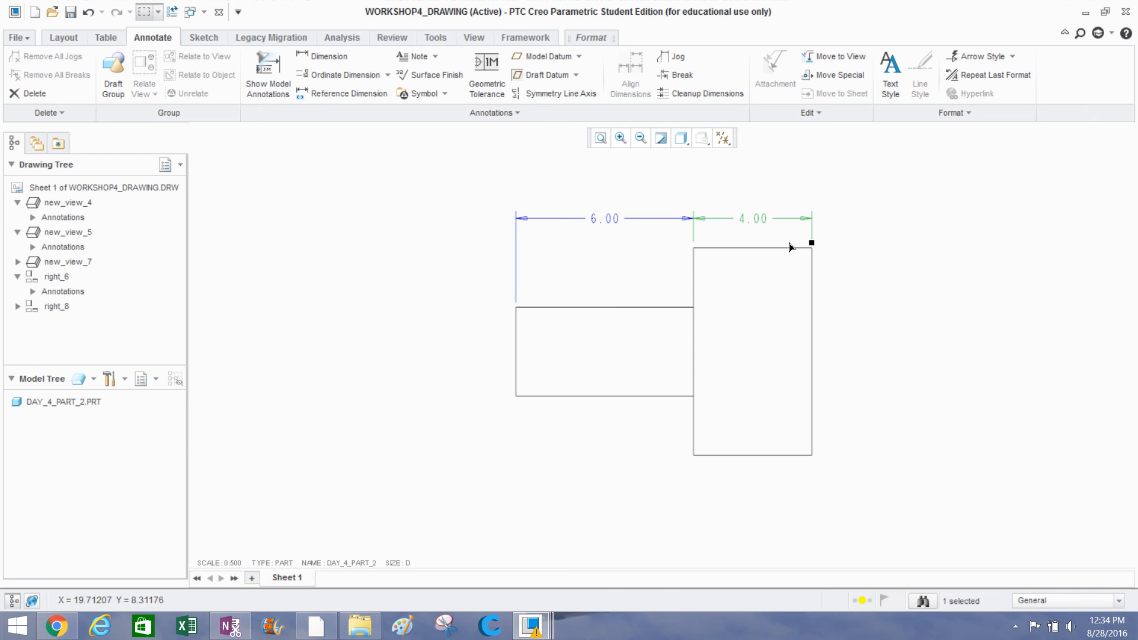
left_click(889, 290)
Shorten the lower extension line of the square view's height dimension so it ends short of the rounded corner.
scroll(909, 361, "up", 2)
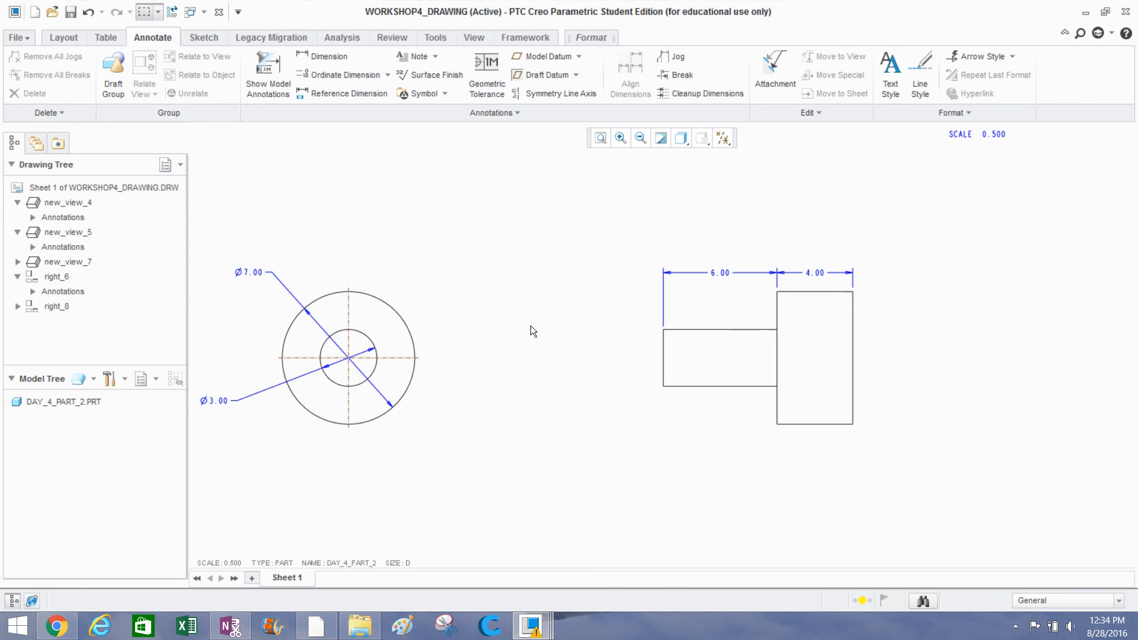
scroll(653, 325, "up", 2)
middle_click_drag(589, 315, 491, 479)
scroll(678, 278, "down", 2)
scroll(651, 284, "down", 1)
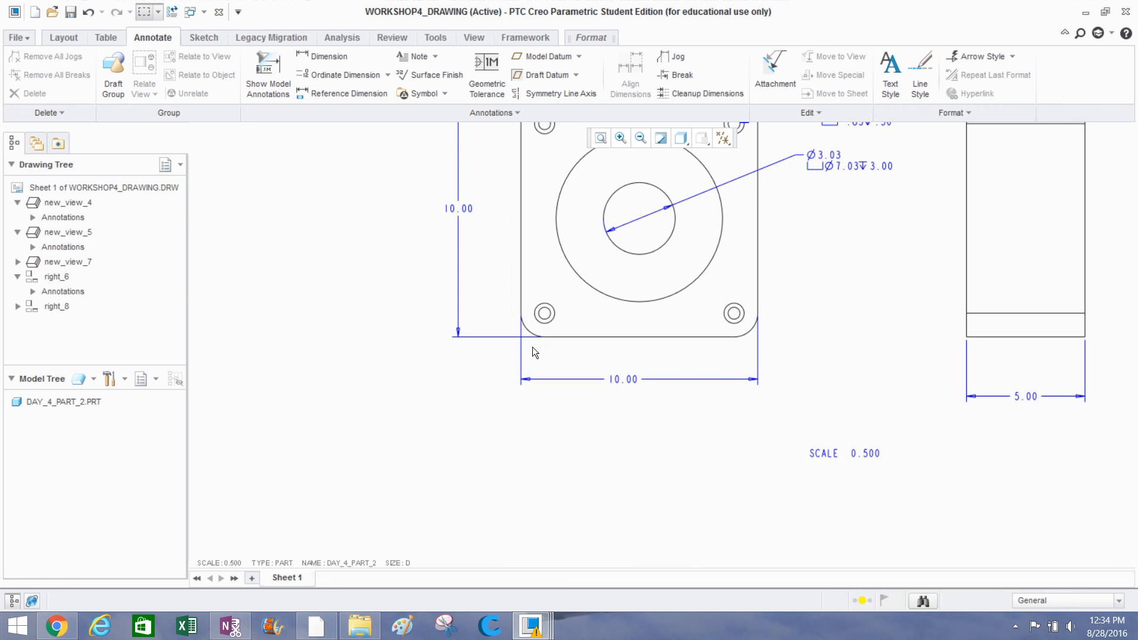
scroll(530, 340, "down", 4)
scroll(545, 326, "down", 3)
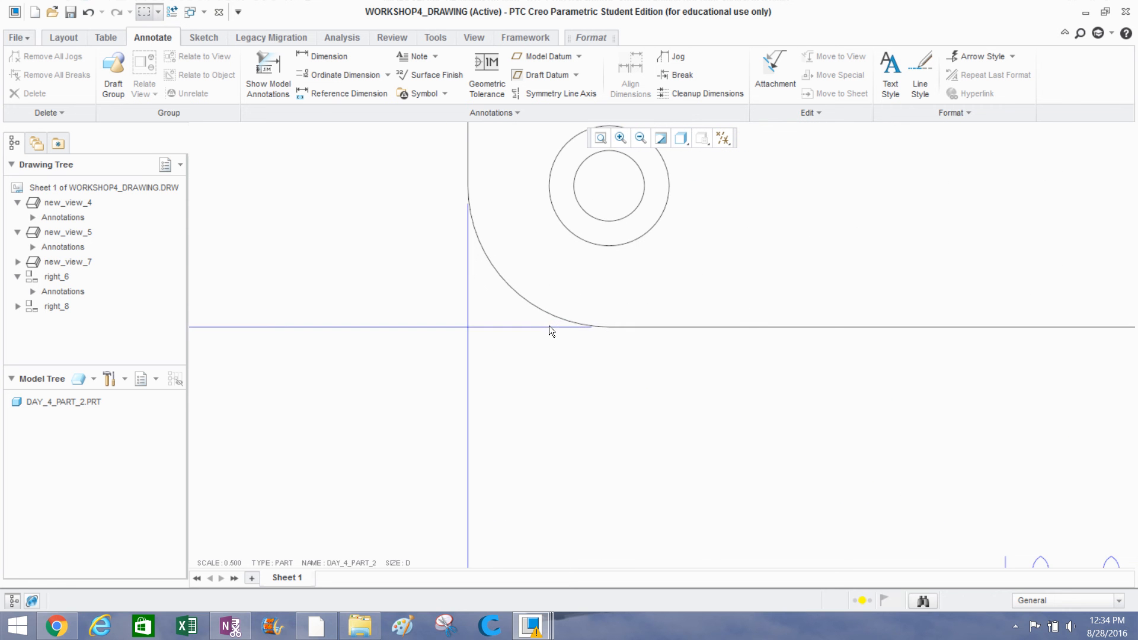
scroll(566, 329, "down", 1)
left_click(566, 331)
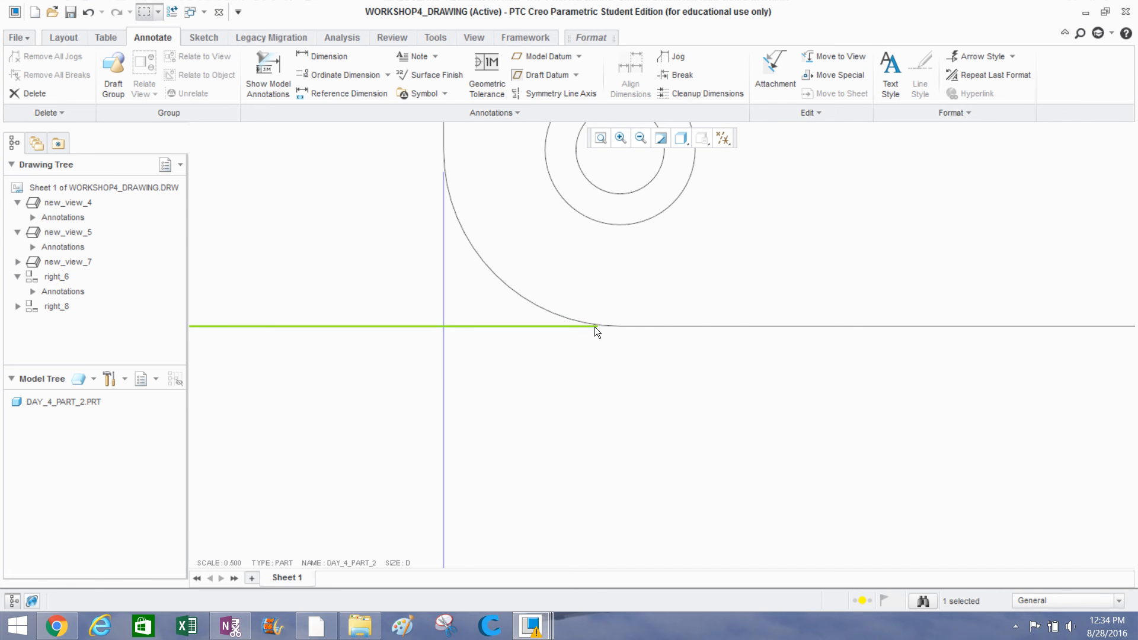
left_click(561, 370)
scroll(577, 427, "up", 3)
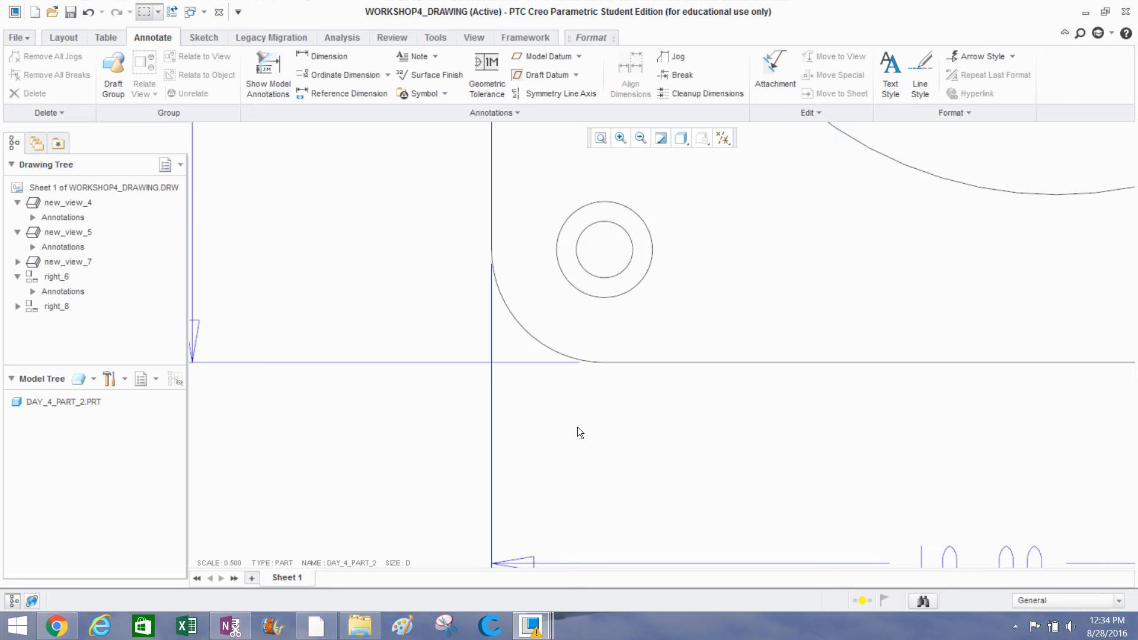
Shorten both extension lines of the square view's width dimension so they end just below the lower rounded corners.
left_click(512, 331)
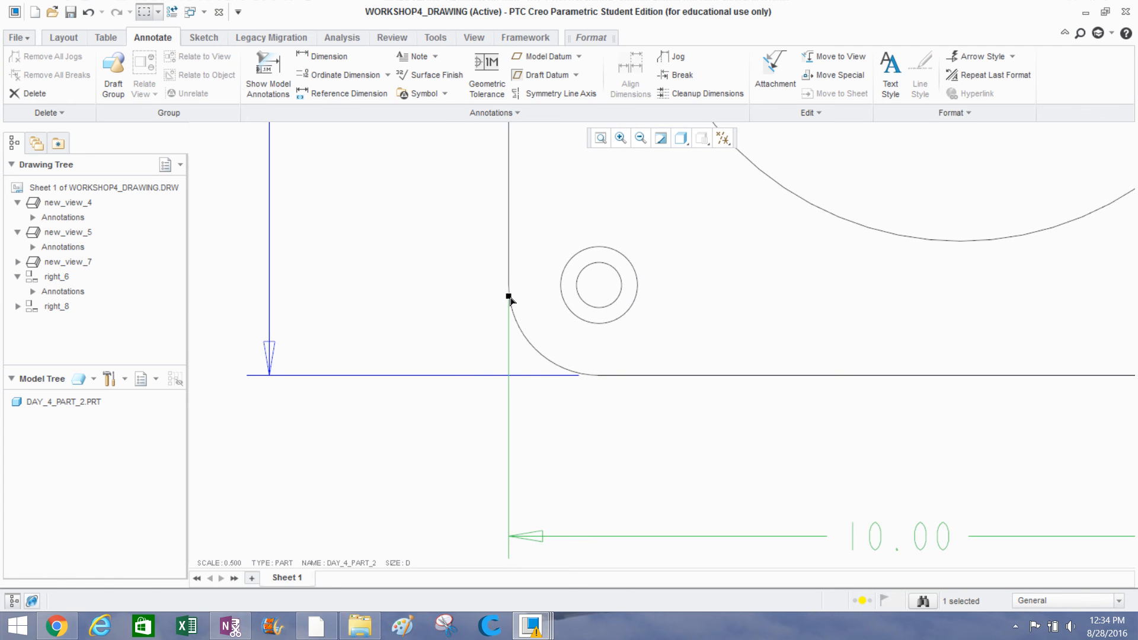
scroll(563, 314, "up", 3)
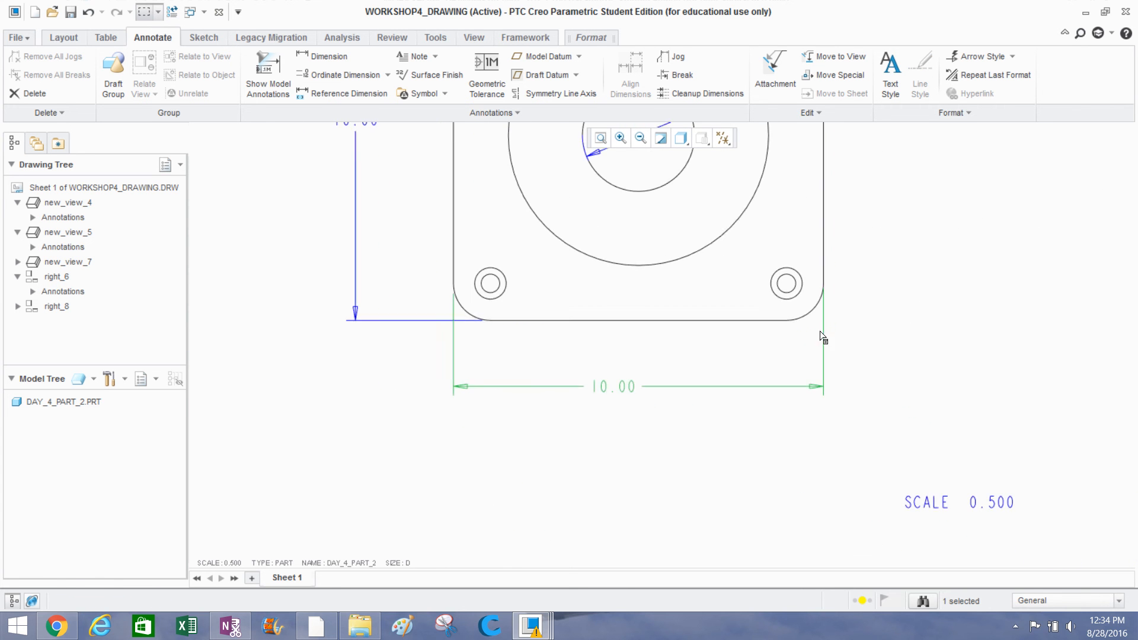
scroll(825, 314, "down", 4)
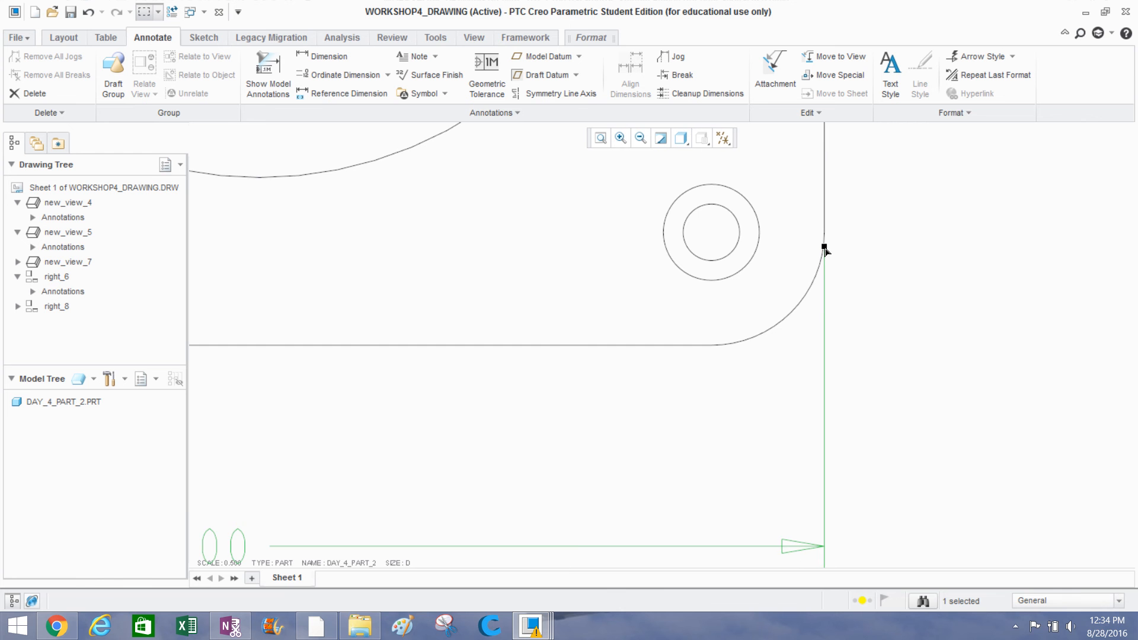
left_click_drag(824, 247, 826, 276)
scroll(827, 277, "up", 3)
scroll(859, 318, "up", 3)
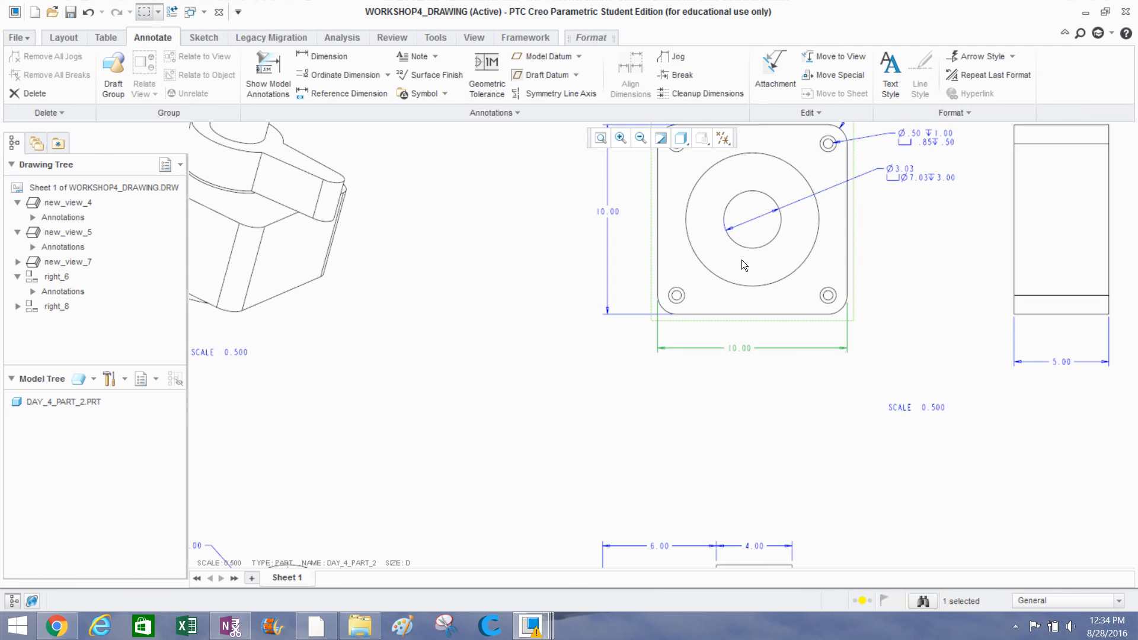
Shorten the upper extension line of the square view's height dimension so it ends short of the upper rounded corner.
mouse_move(759, 275)
middle_mouse_down()
mouse_move(803, 365)
mouse_move(788, 344)
middle_mouse_up()
scroll(720, 218, "down", 3)
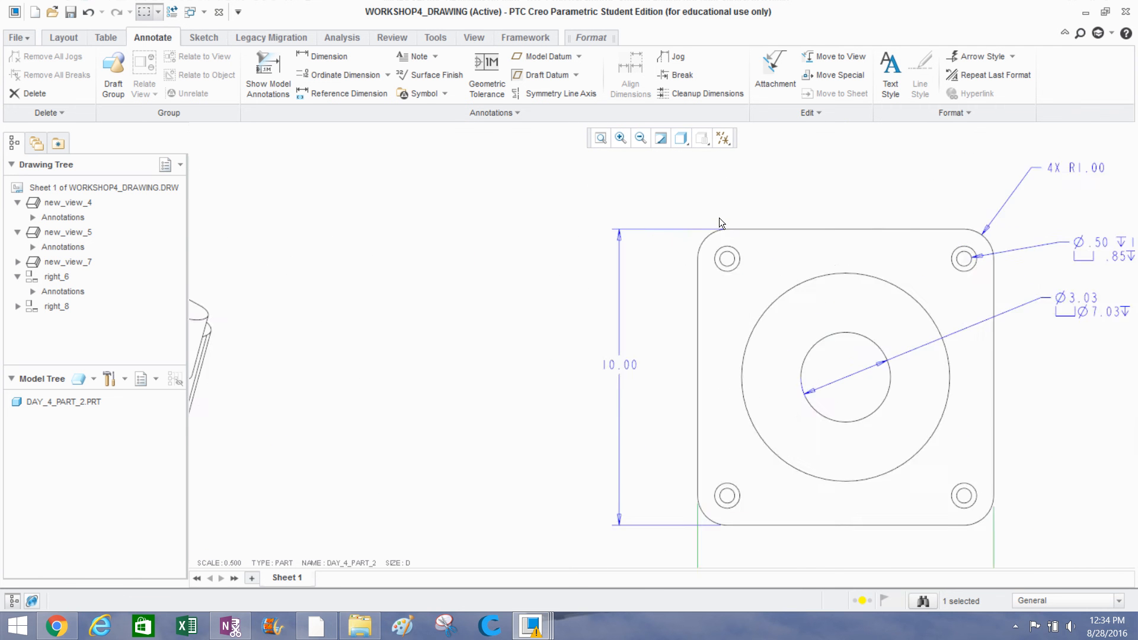
scroll(722, 240, "down", 3)
left_click_drag(722, 243, 706, 241)
left_click(366, 306)
scroll(364, 301, "up", 5)
scroll(488, 446, "up", 1)
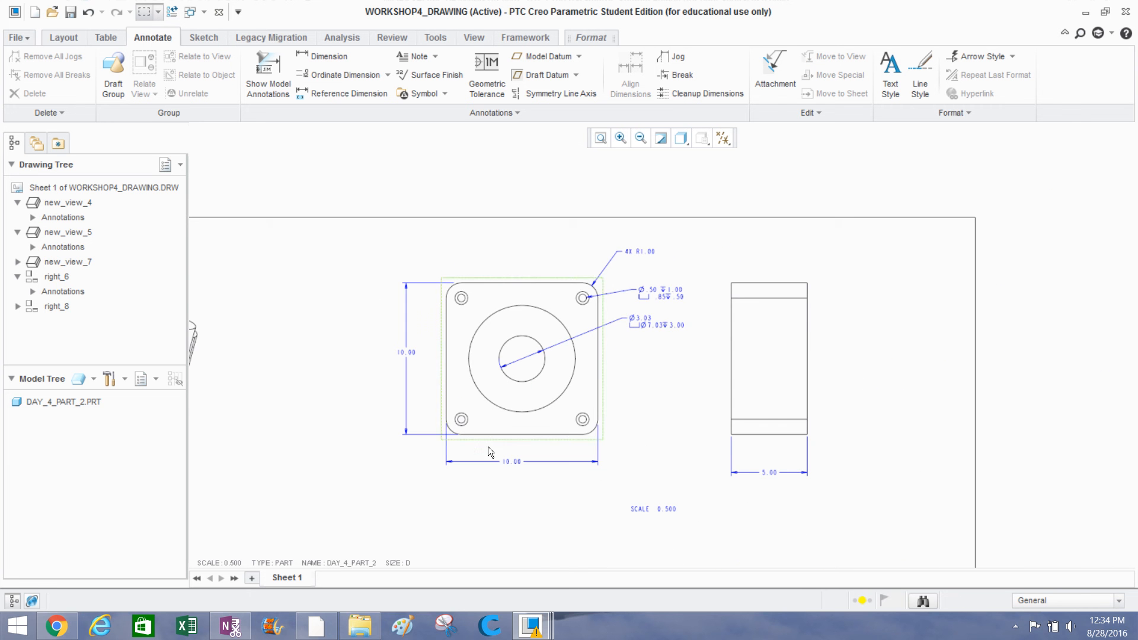
Add a second sheet to the drawing and return to Sheet 1.
scroll(429, 454, "down", 2)
scroll(732, 348, "up", 4)
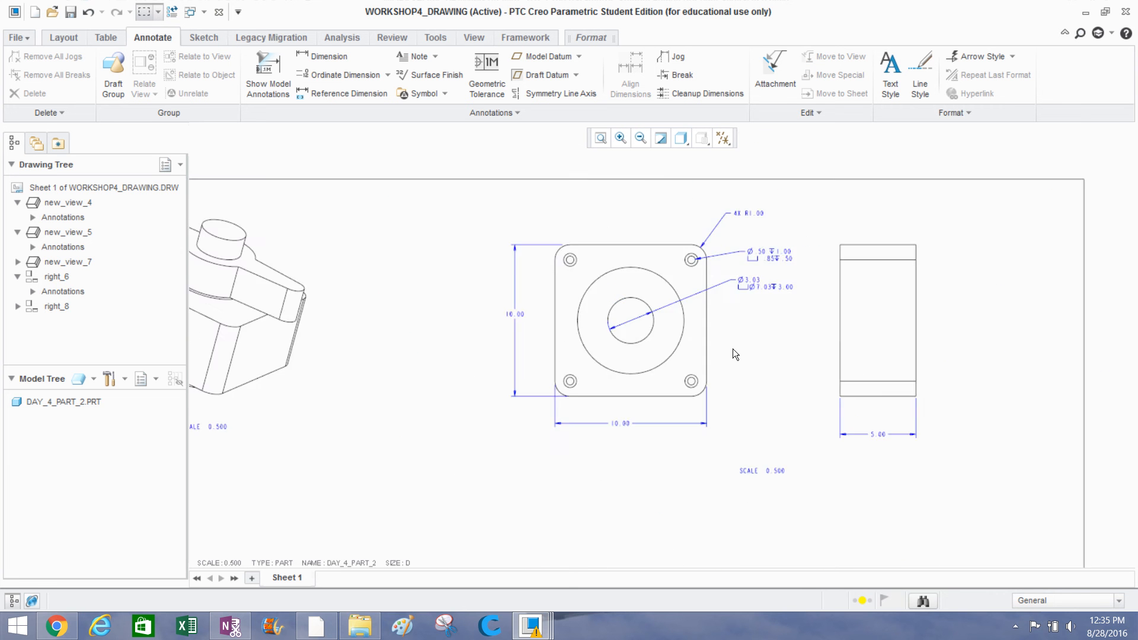
middle_click_drag(738, 342, 802, 259)
scroll(800, 269, "down", 1)
middle_click_drag(571, 381, 639, 306)
scroll(606, 328, "up", 1)
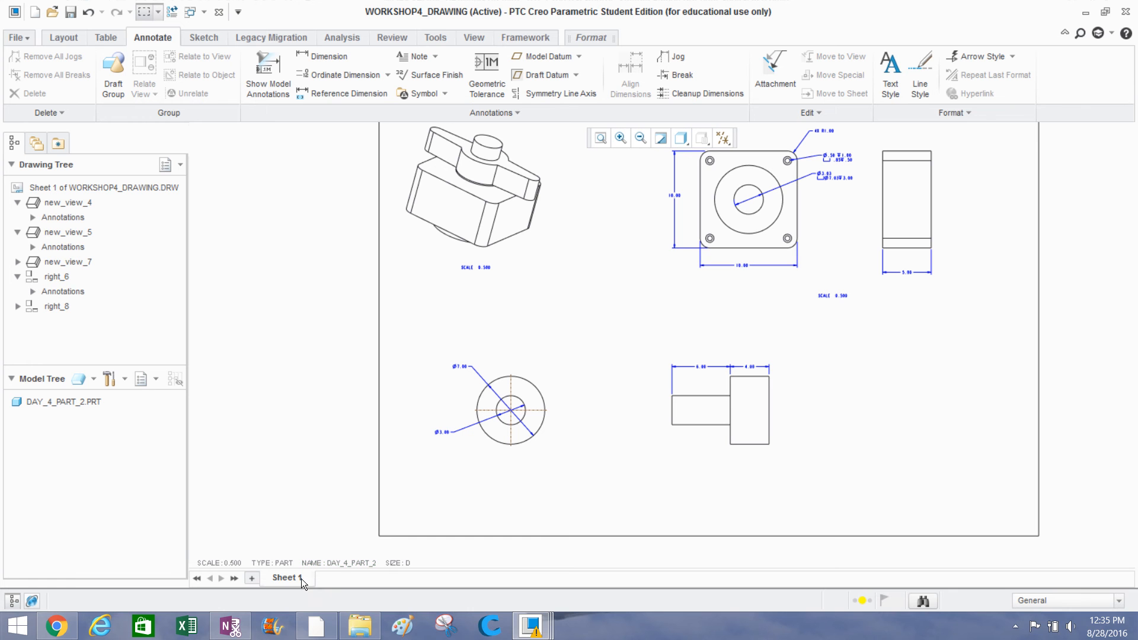
left_click(251, 578)
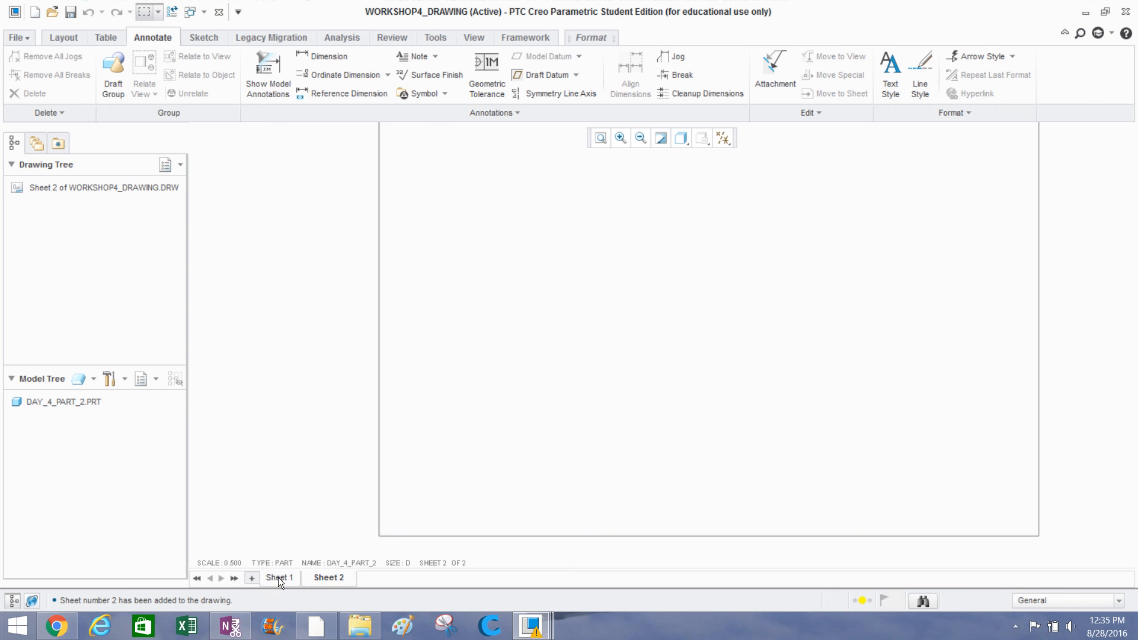
left_click(279, 577)
left_click(313, 577)
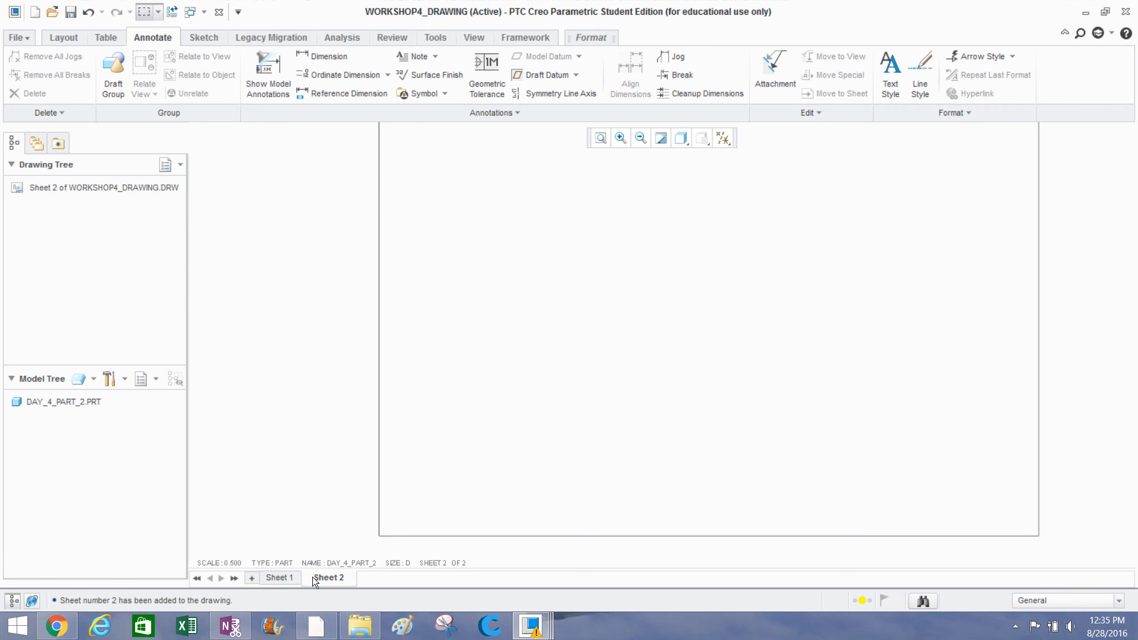
left_click(280, 575)
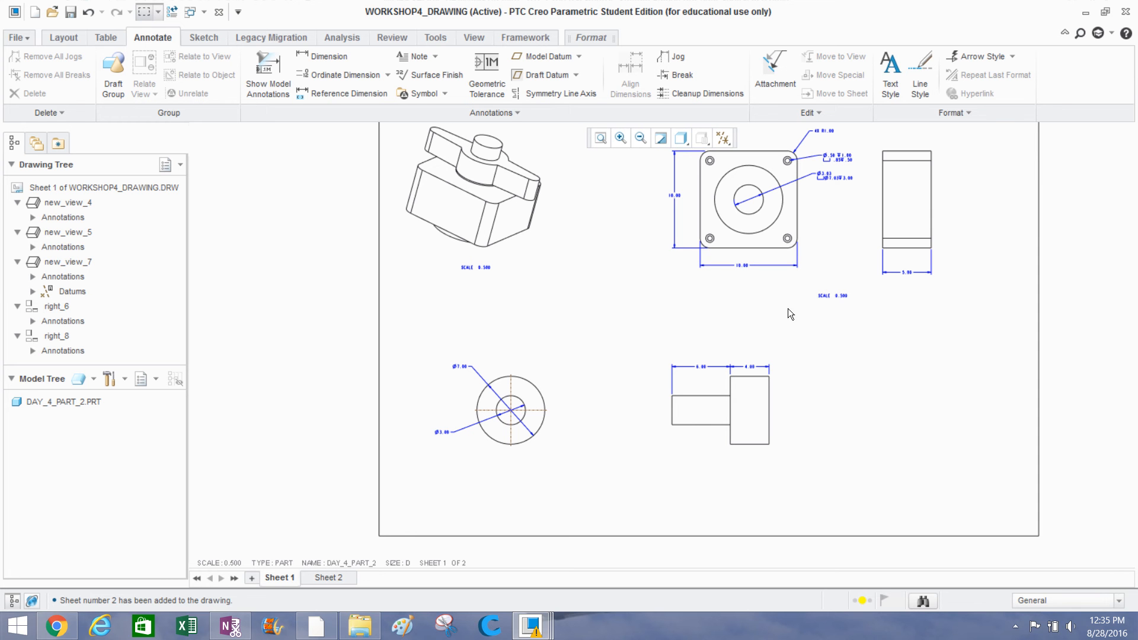
middle_click_drag(796, 296, 691, 329)
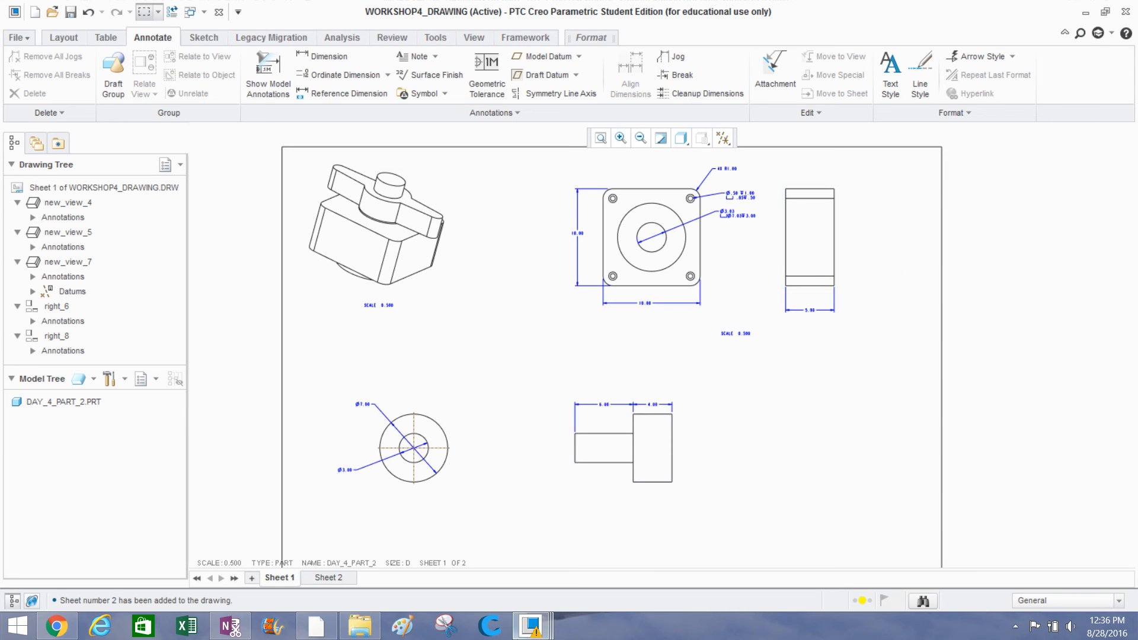
Look at the square block in the DAY_4_PART_1 part window and return to WORKSHOP4_DRAWING.
mouse_move(532, 627)
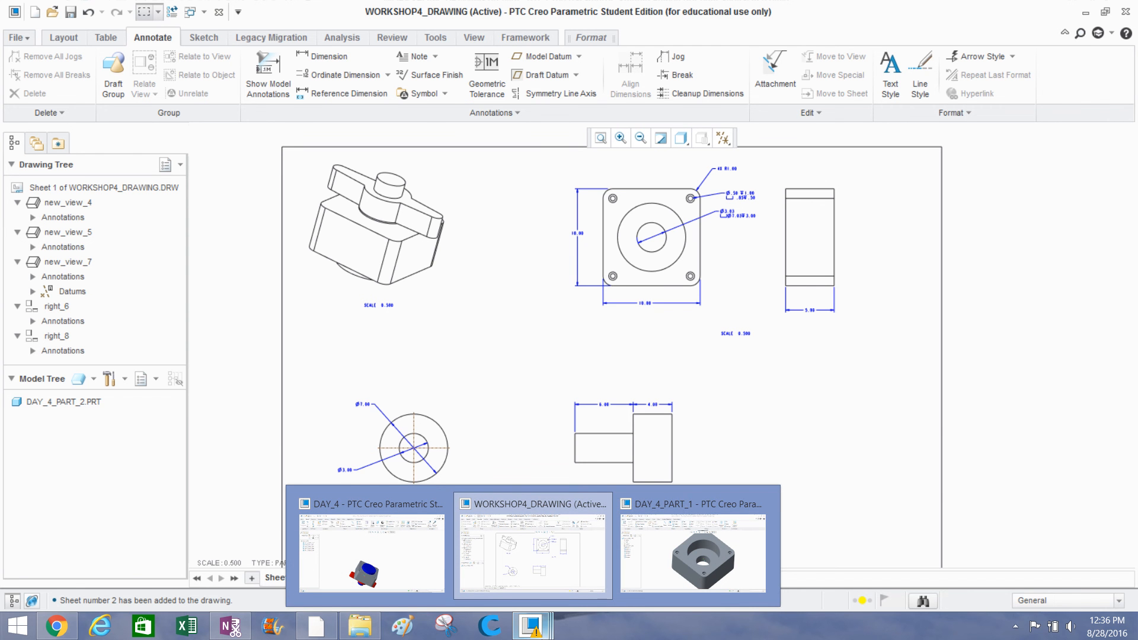
mouse_move(662, 569)
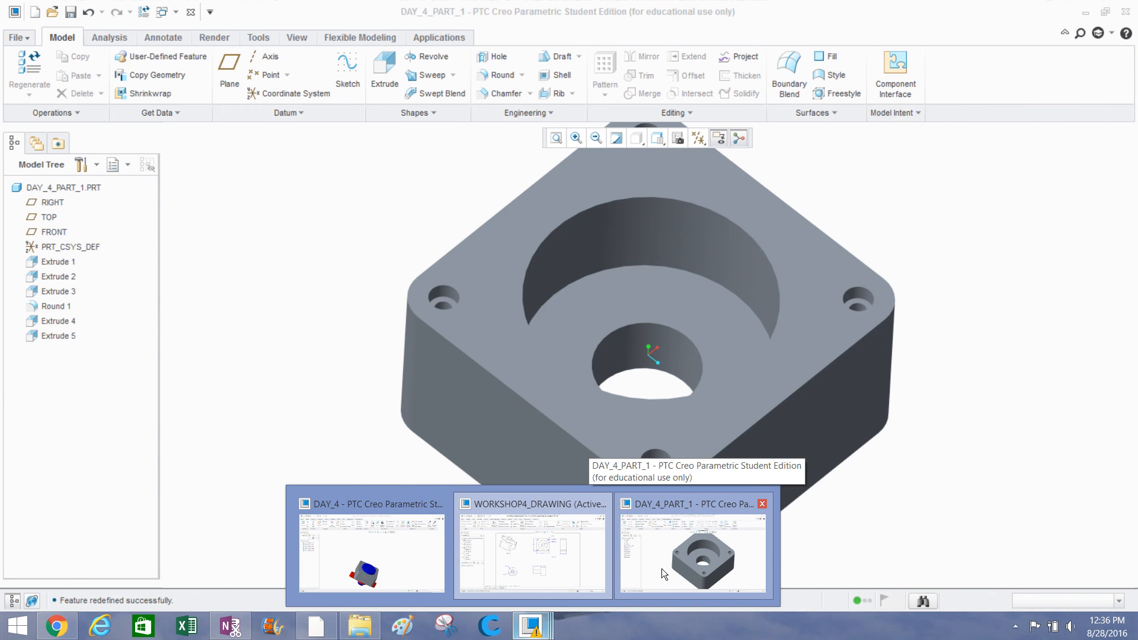
left_click(662, 567)
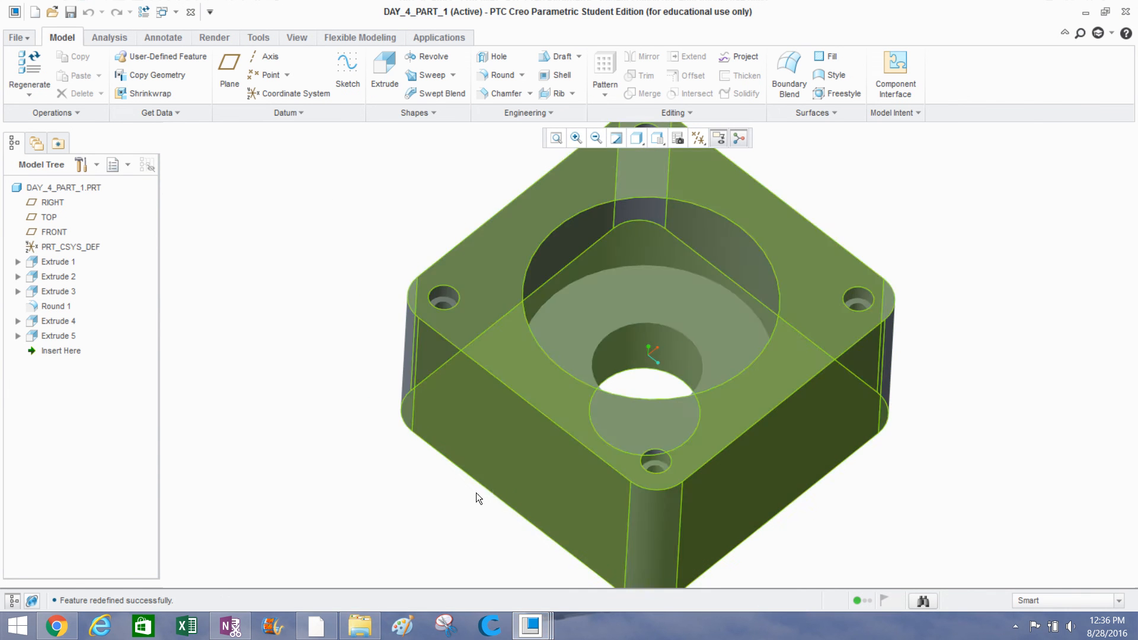
scroll(485, 450, "down", 5)
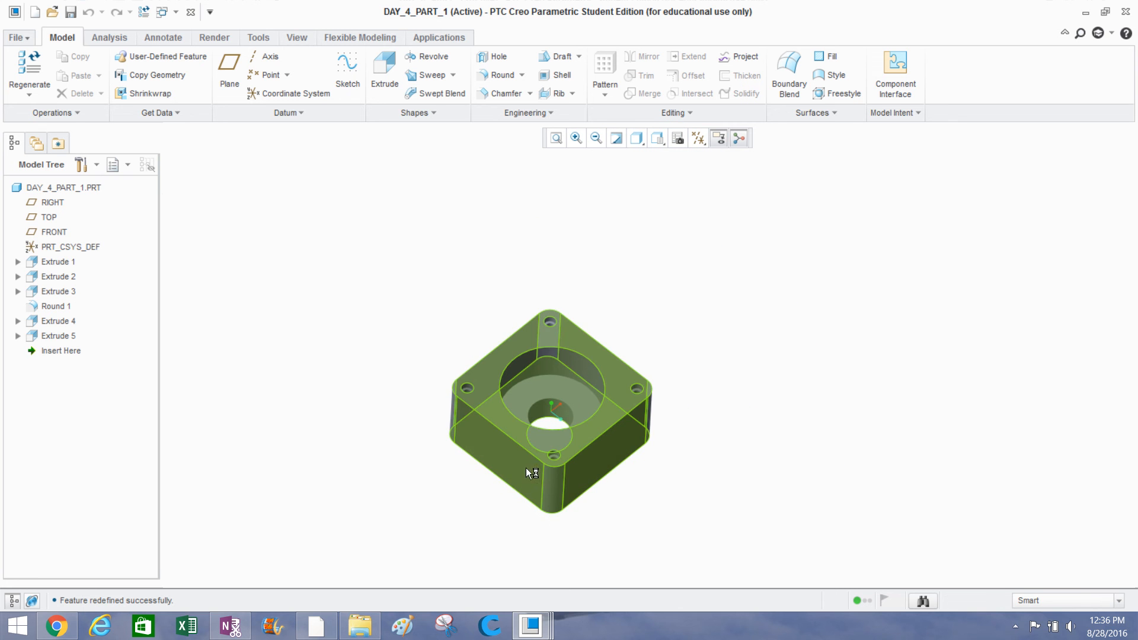
mouse_move(529, 626)
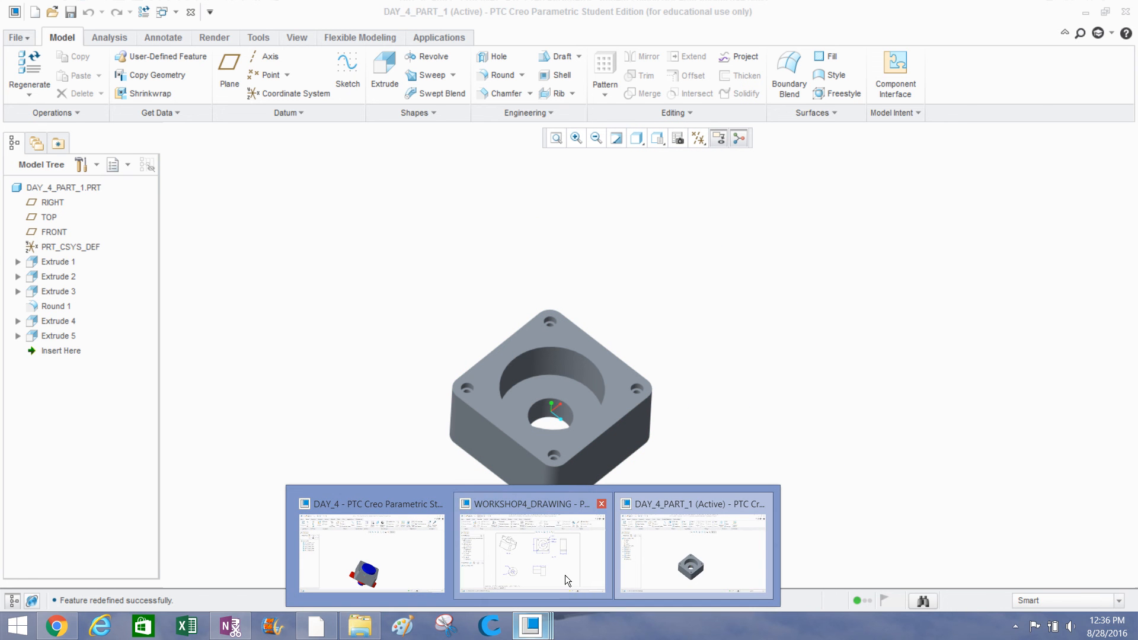
left_click(574, 566)
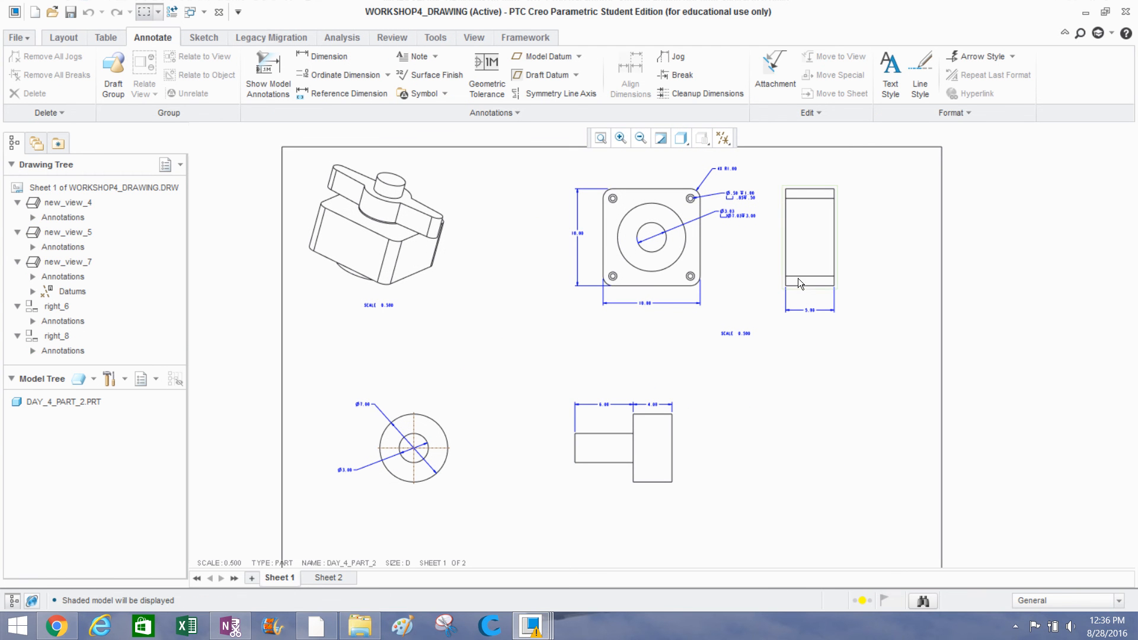
Display the view information for the projected side view of the square block and close it after checking its model.
left_click(809, 255)
right_click(808, 255)
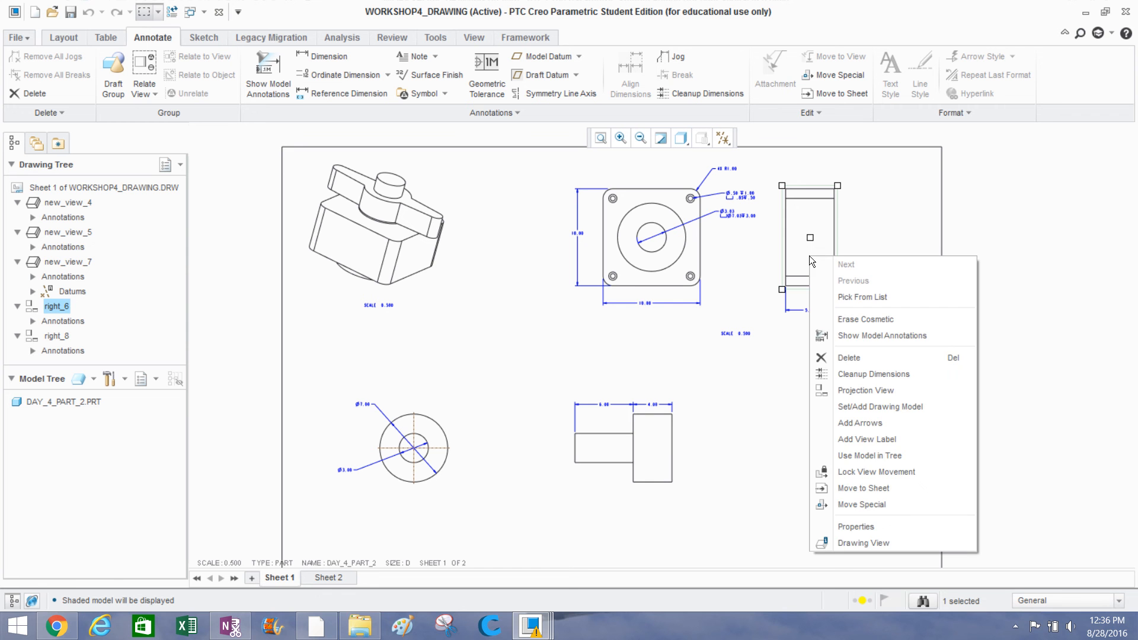
left_click(748, 235)
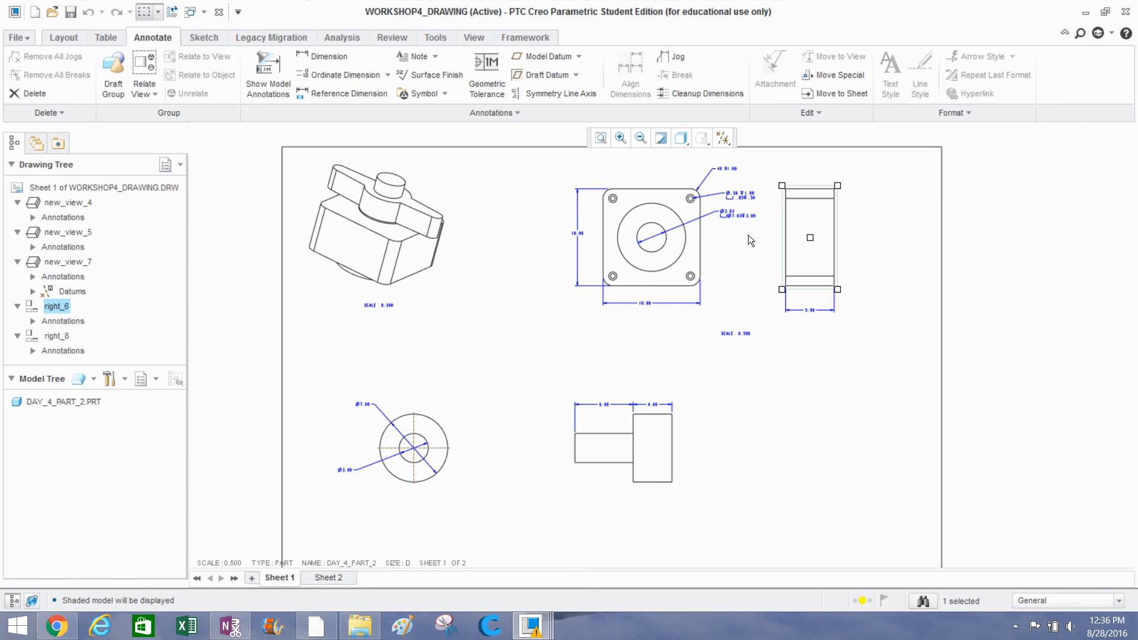
right_click(816, 256)
left_click(899, 469)
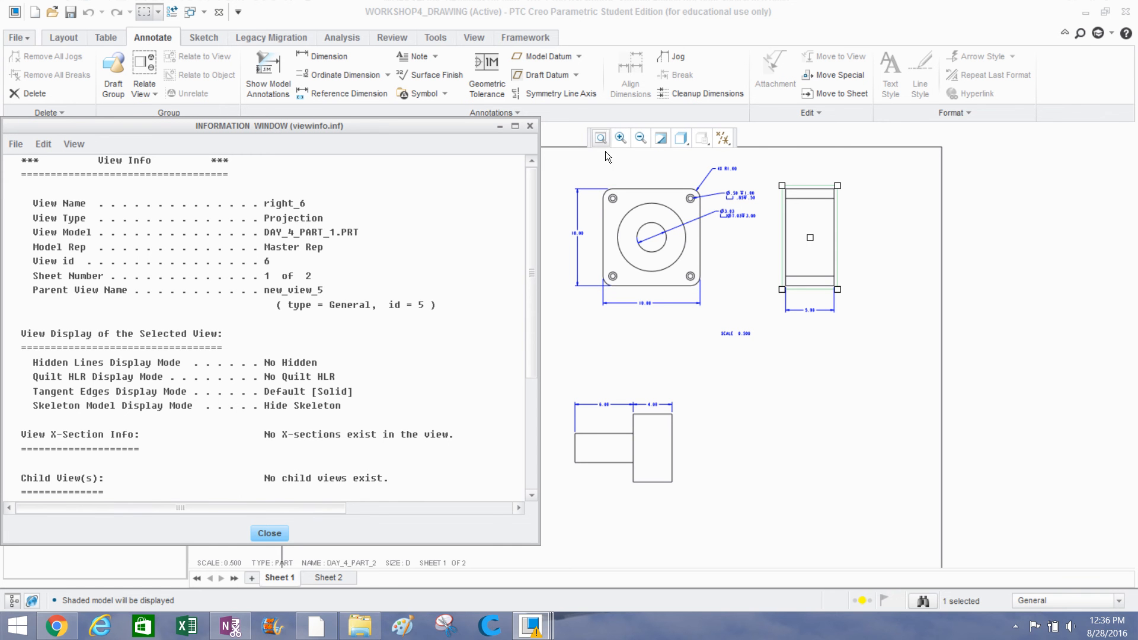
left_click(529, 126)
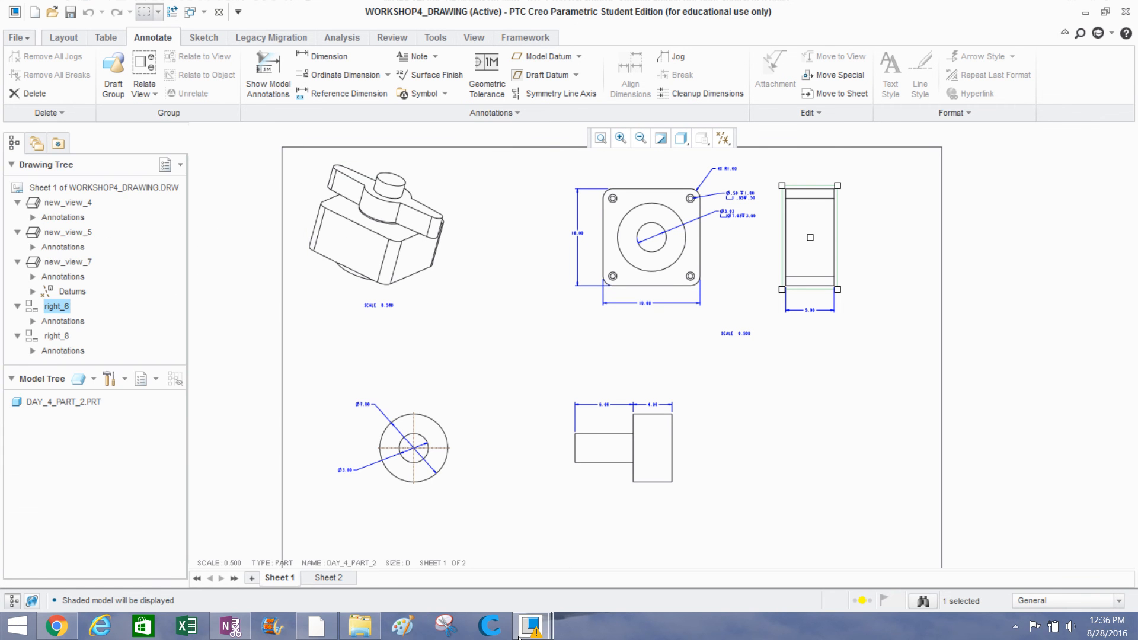
Switch to the DAY_4_PART_1 part window and examine the block's side and counterbored pocket from the RIGHT orientation and at an angle.
mouse_move(542, 631)
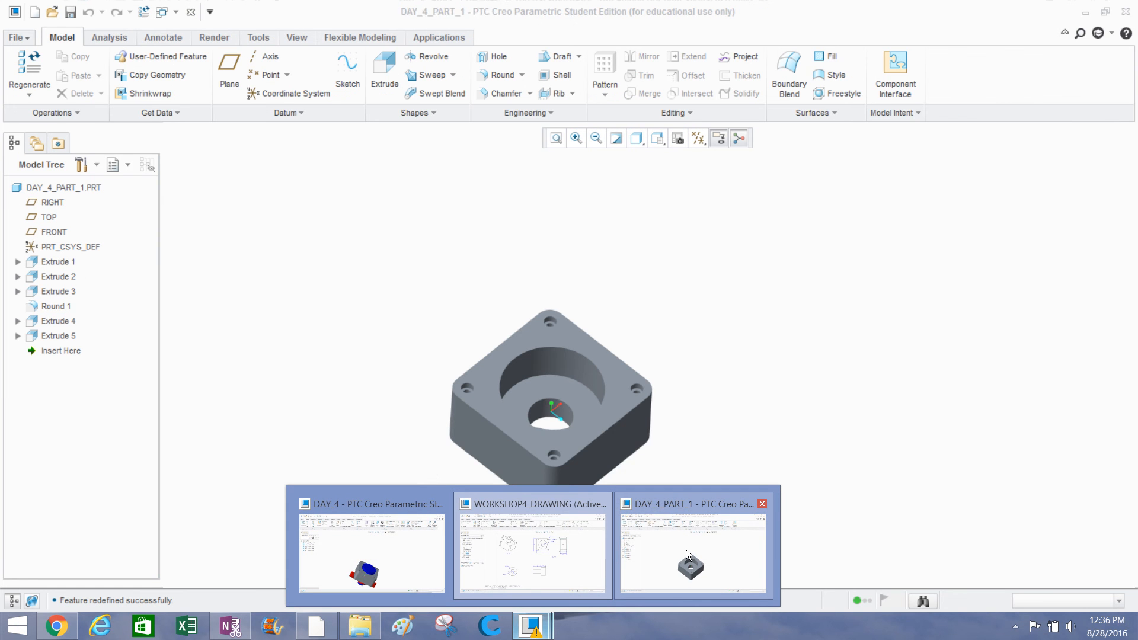
left_click(688, 549)
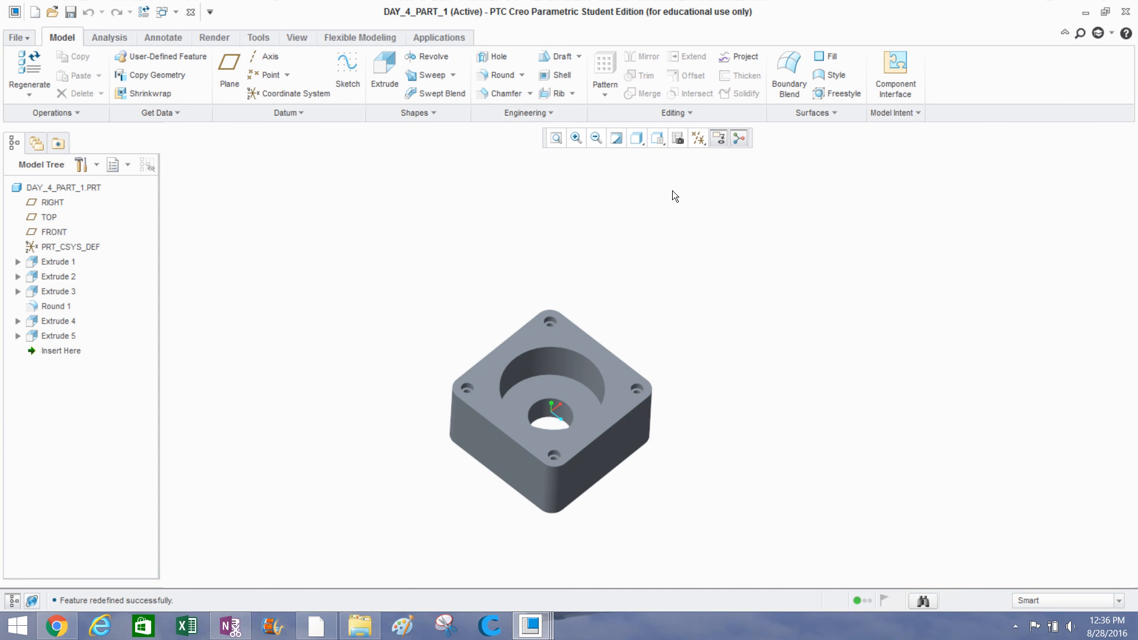
left_click(653, 140)
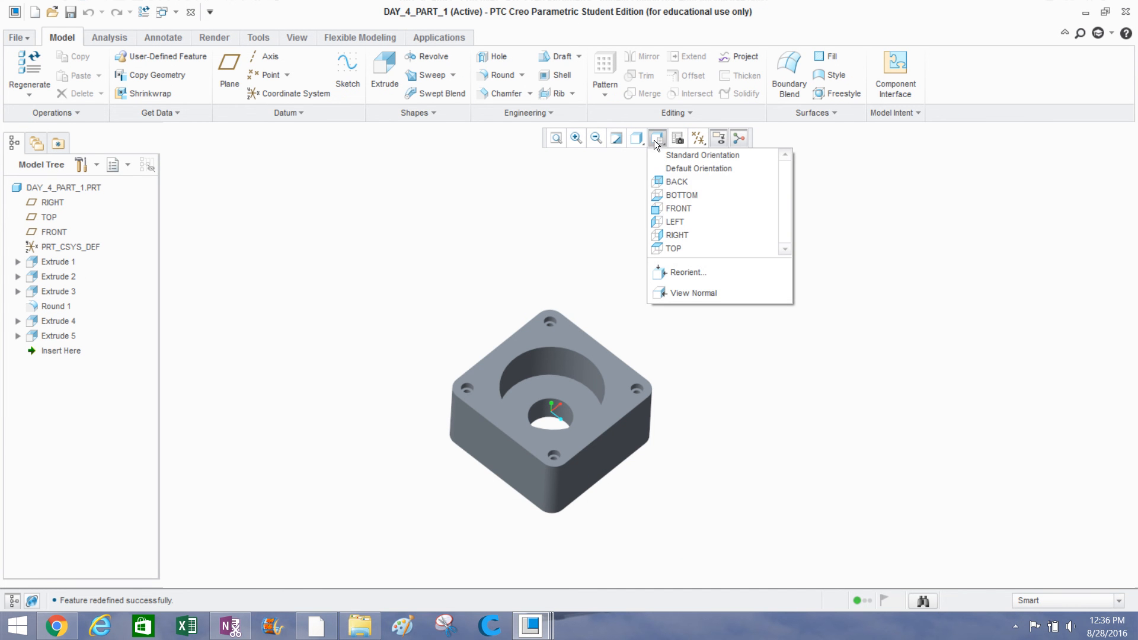
left_click(677, 235)
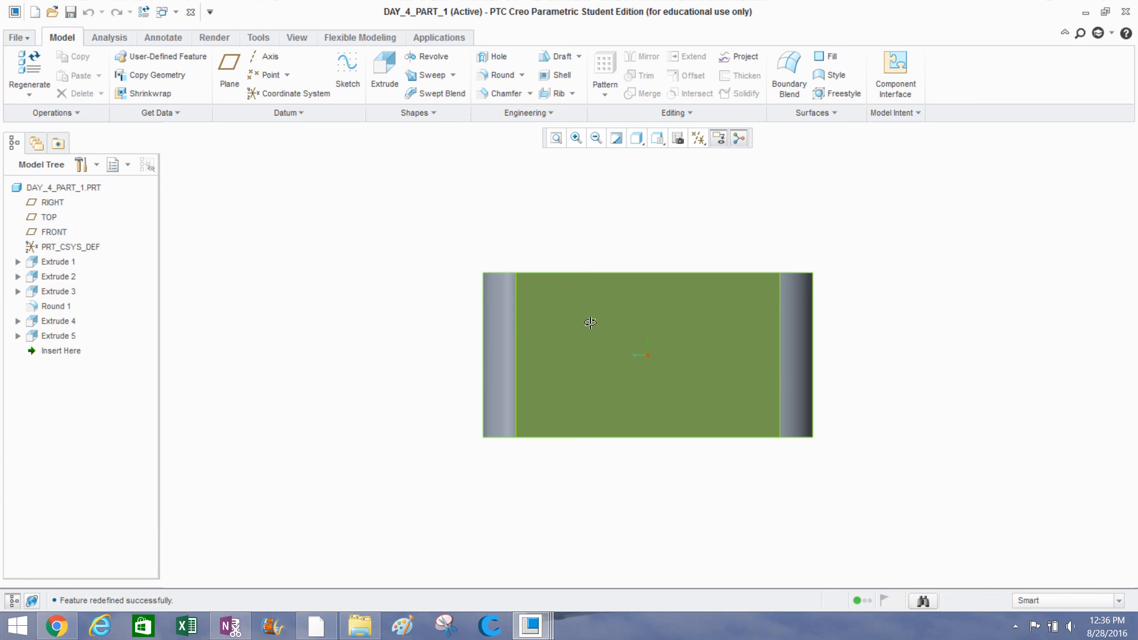
middle_click_drag(589, 322, 646, 345)
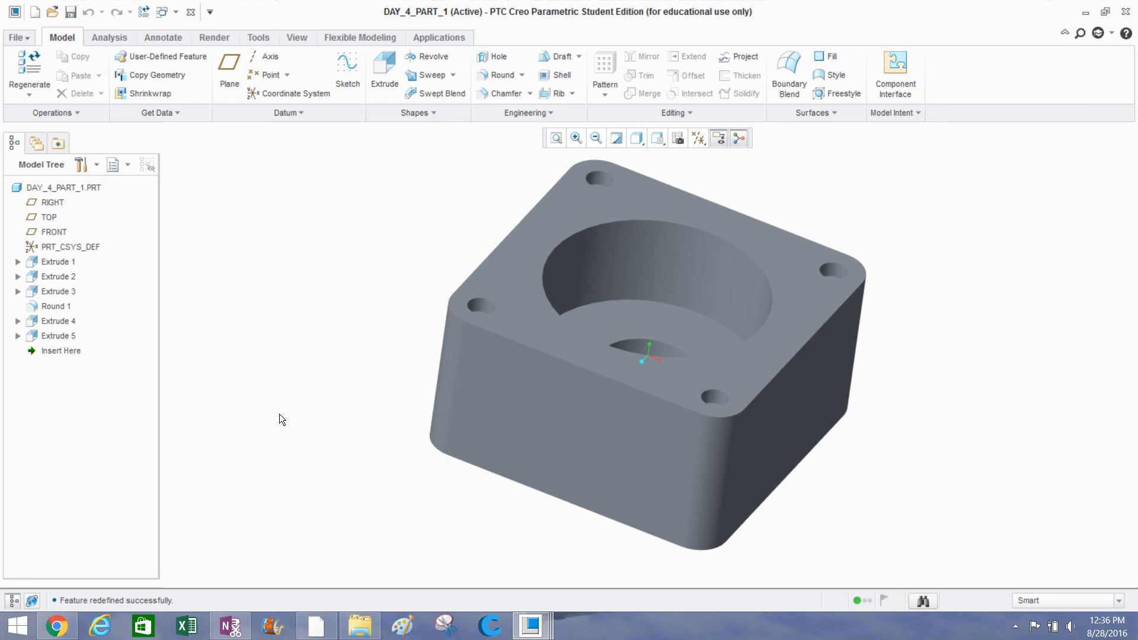
middle_click_drag(345, 385, 424, 398)
left_click(600, 329)
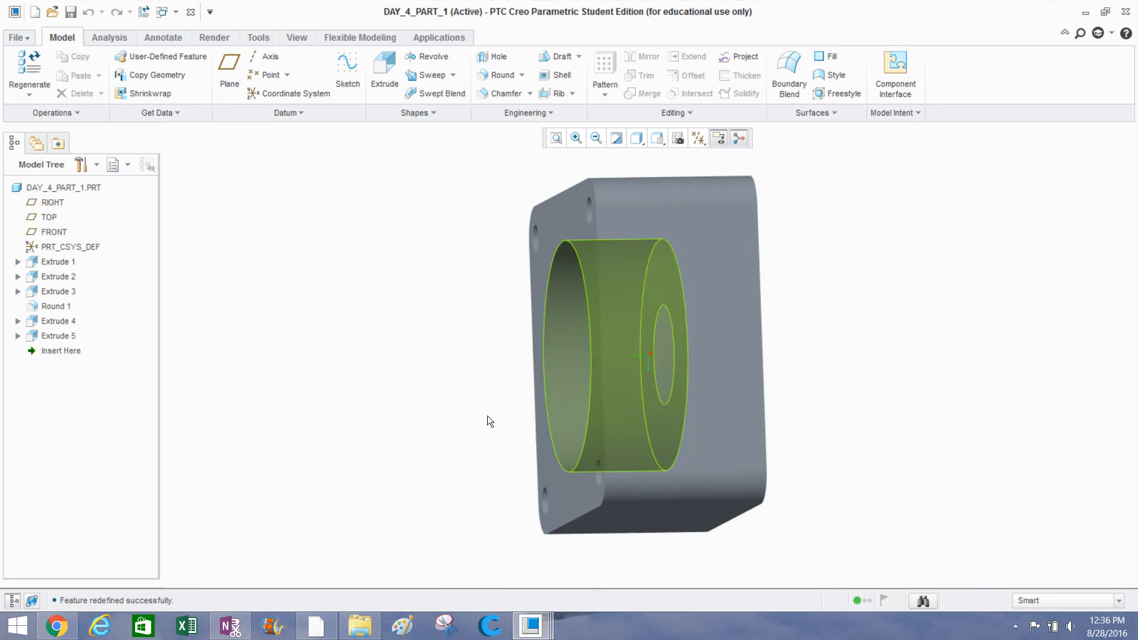
left_click(487, 415)
left_click(537, 625)
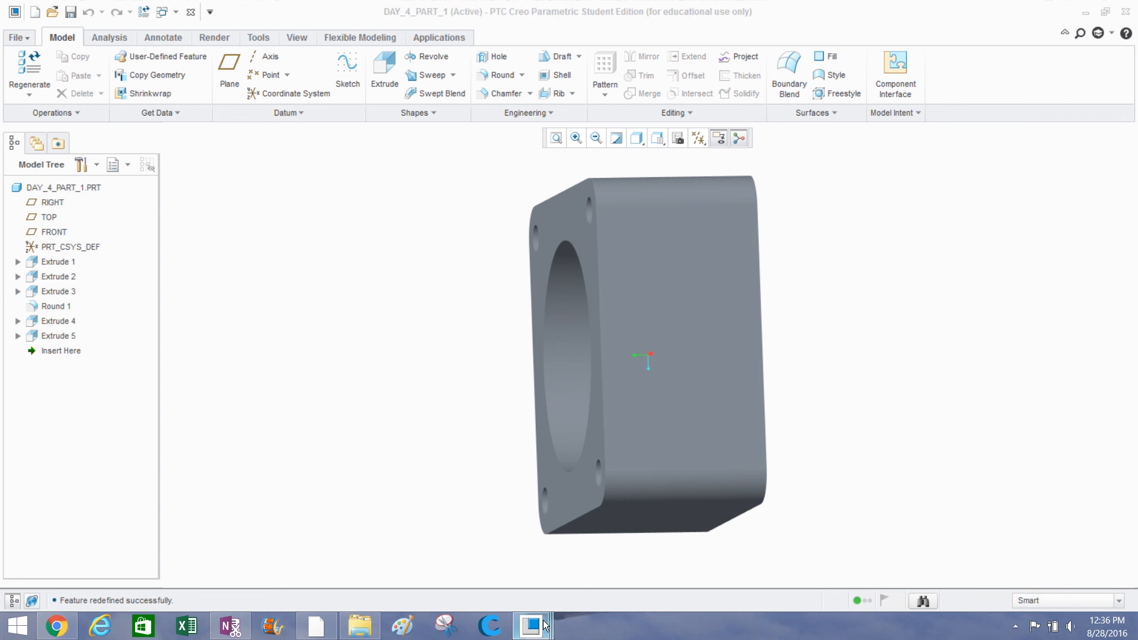
mouse_move(584, 578)
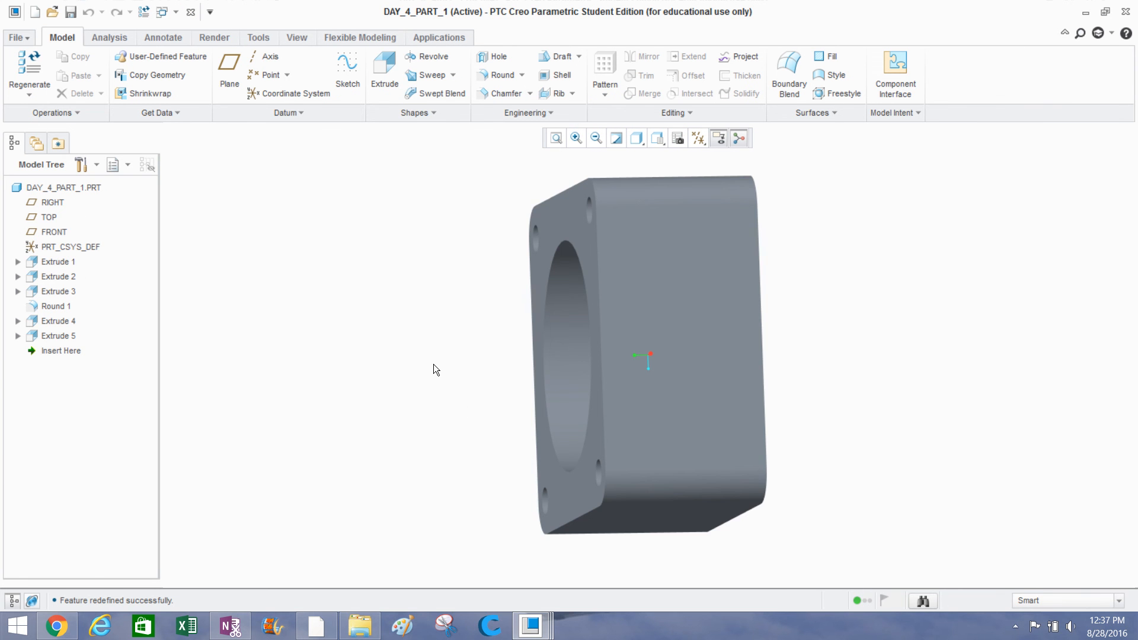
middle_click_drag(433, 365, 426, 356)
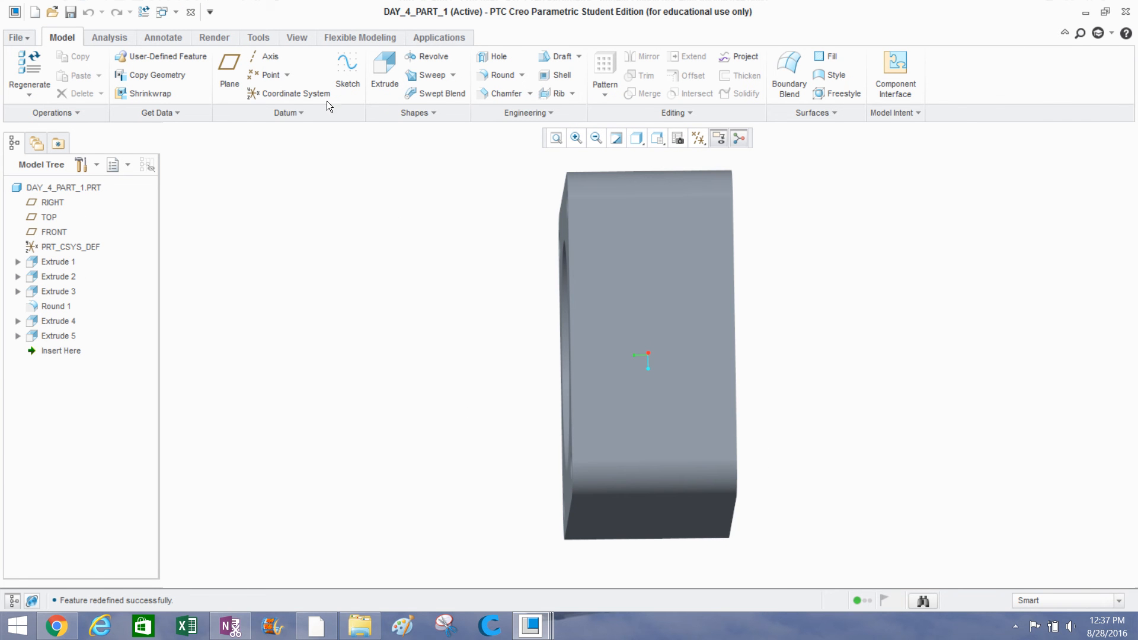
Start a planar section from the block's flat side face and pull the cutting plane about 4.50 into the block.
left_click(307, 39)
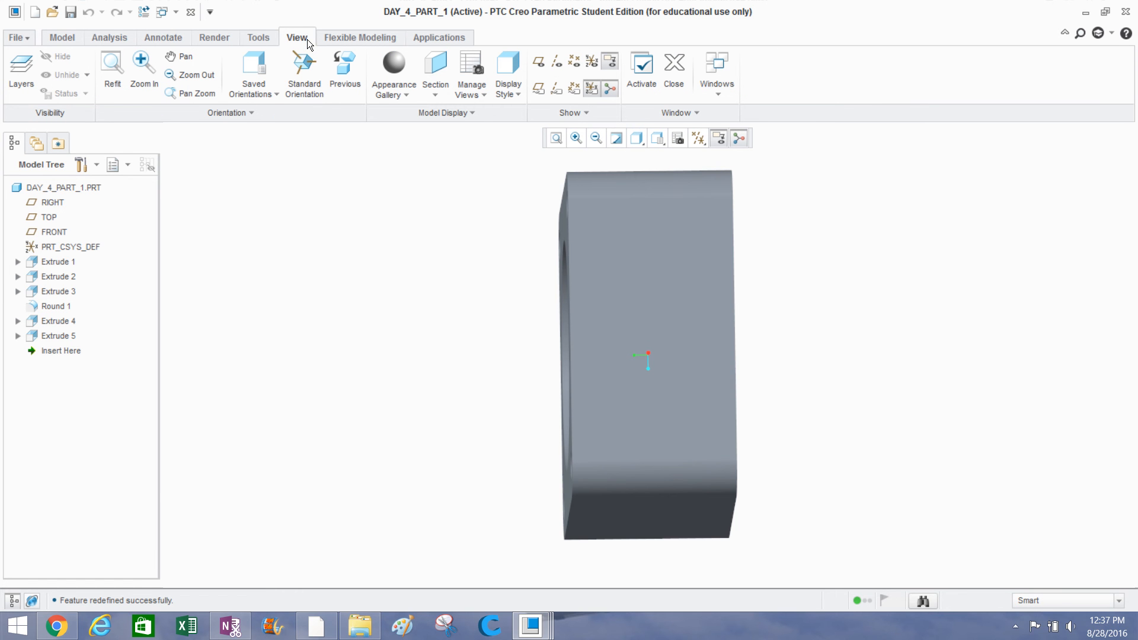
middle_click_drag(426, 278, 493, 294)
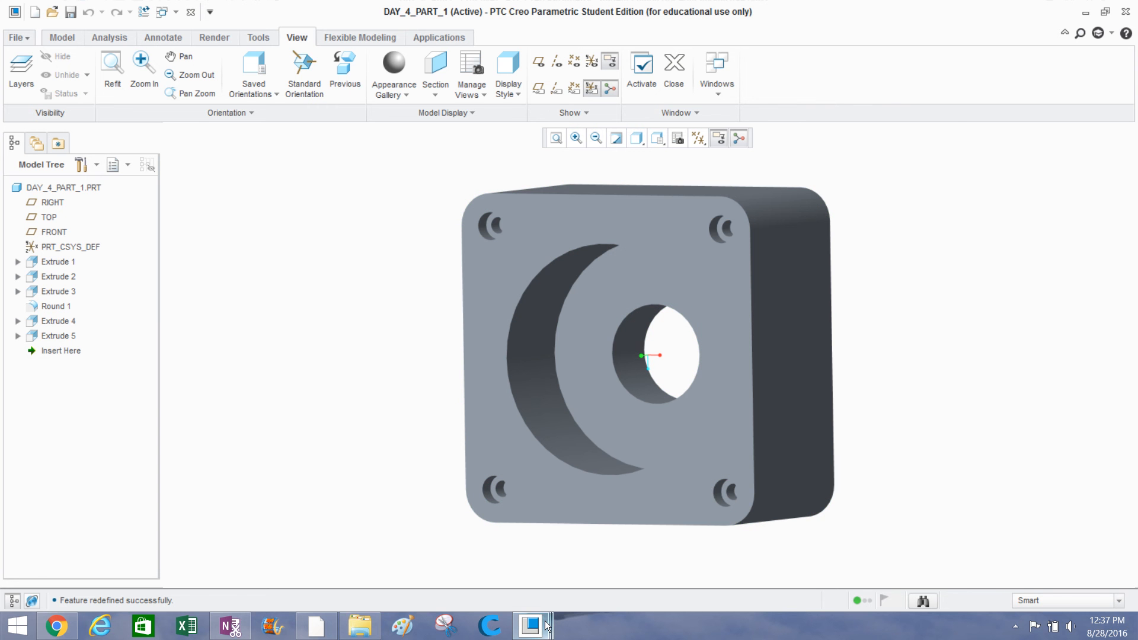
mouse_move(530, 625)
mouse_move(571, 558)
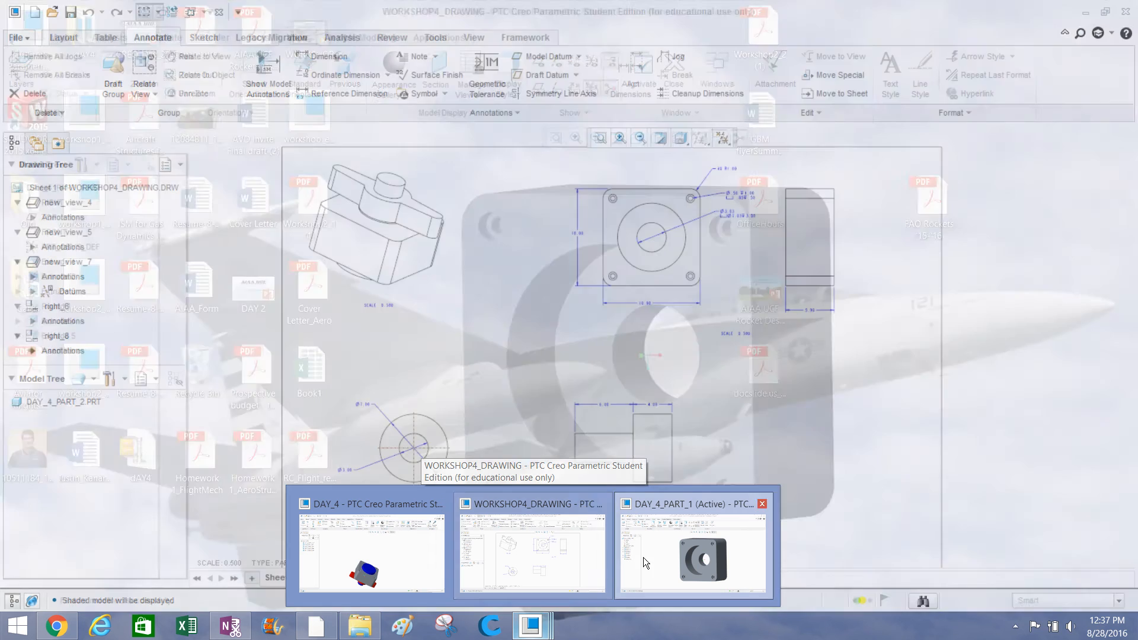
left_click(652, 554)
middle_click_drag(374, 353, 372, 344)
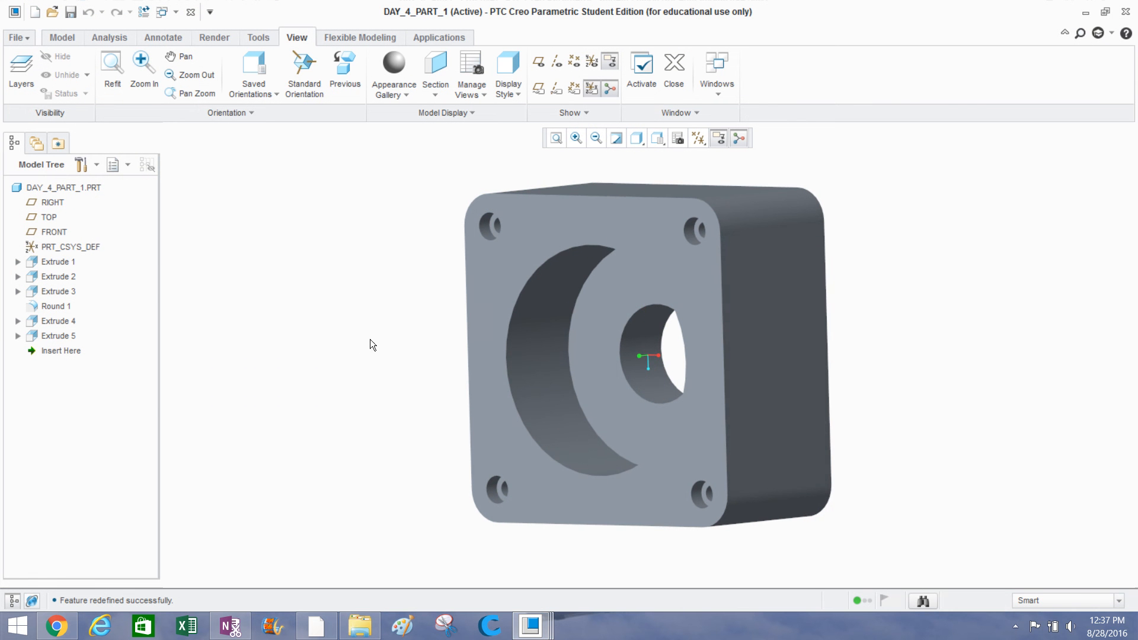
left_click(432, 57)
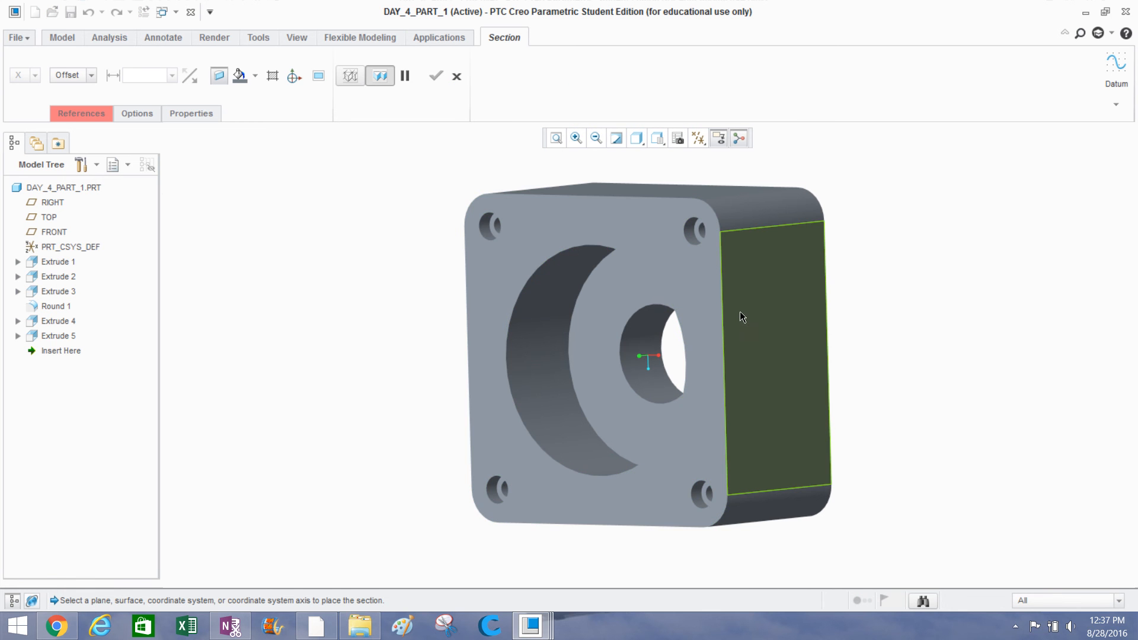
mouse_move(740, 311)
middle_mouse_down()
mouse_move(664, 308)
mouse_move(724, 295)
middle_mouse_up()
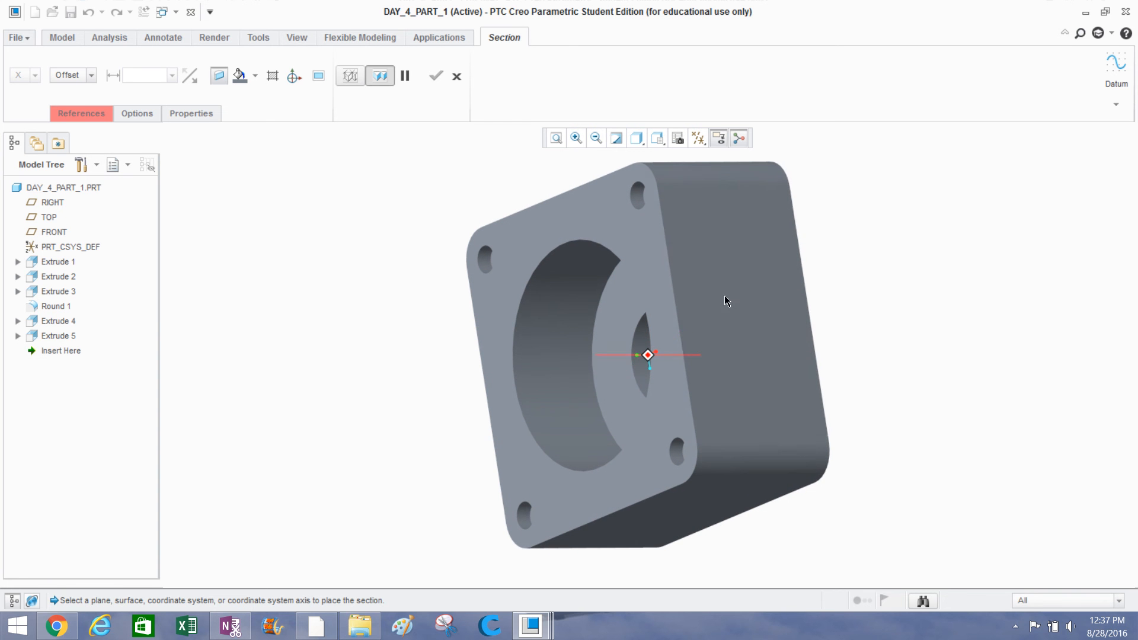
left_click(721, 292)
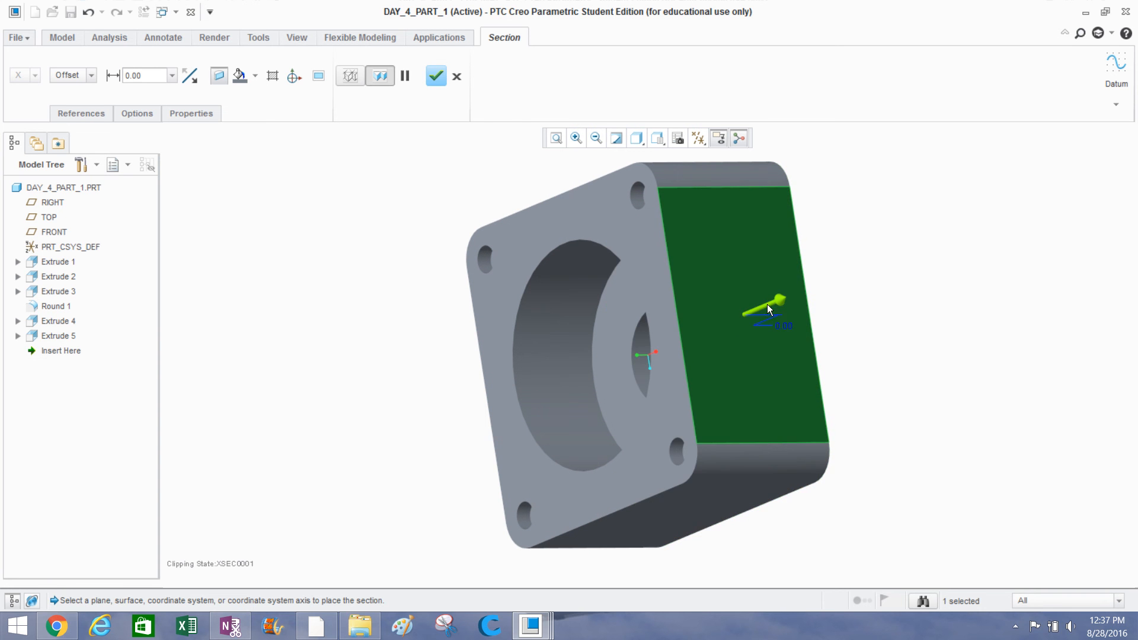
left_click_drag(772, 308, 695, 336)
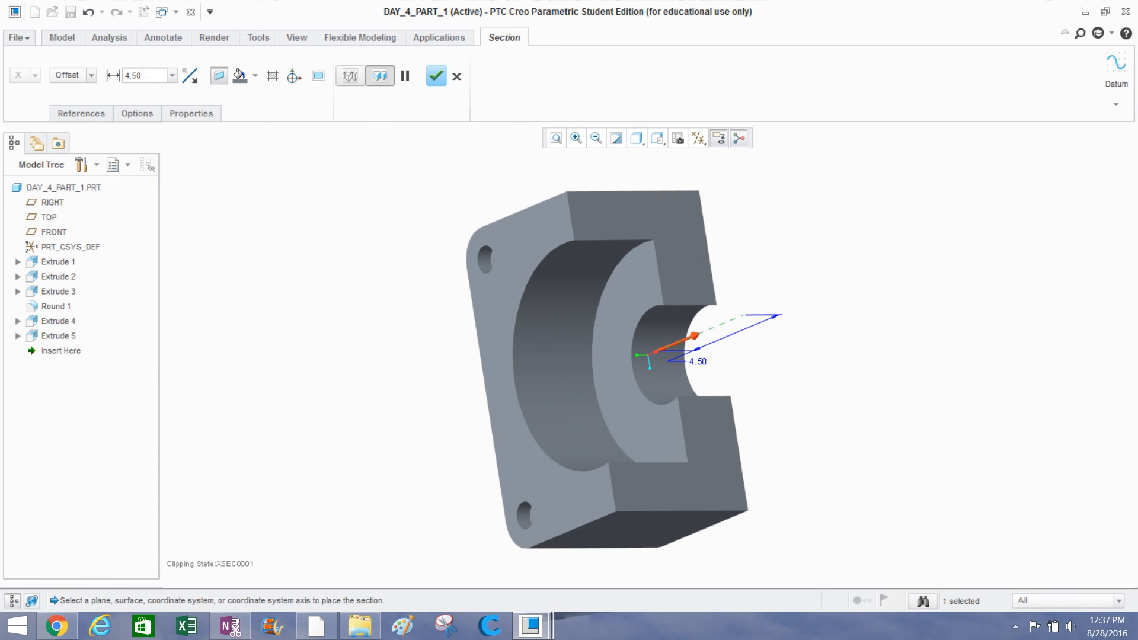
Set the section's offset distance to 5 and complete the section through the block.
left_click_drag(144, 76, 115, 75)
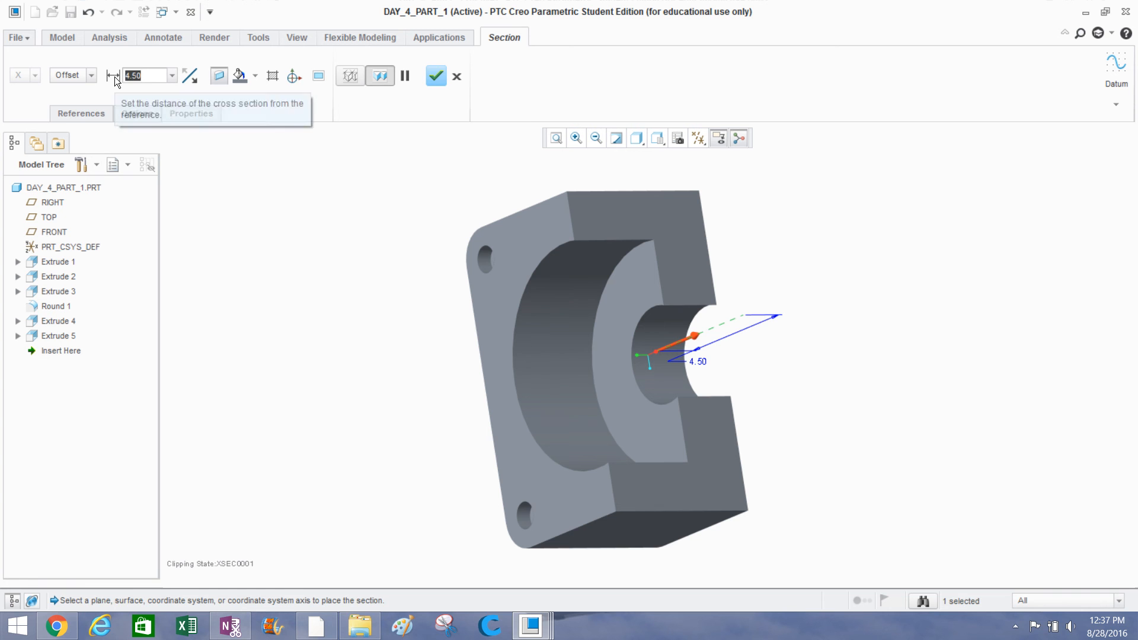
type("5")
key("Return")
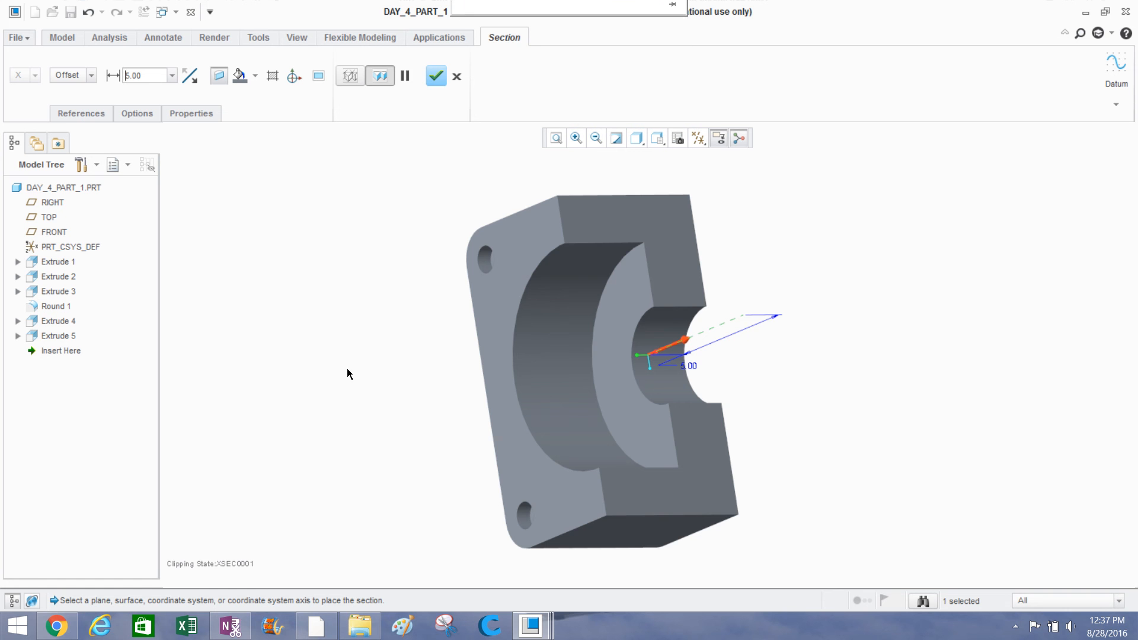
middle_click_drag(347, 344, 343, 344)
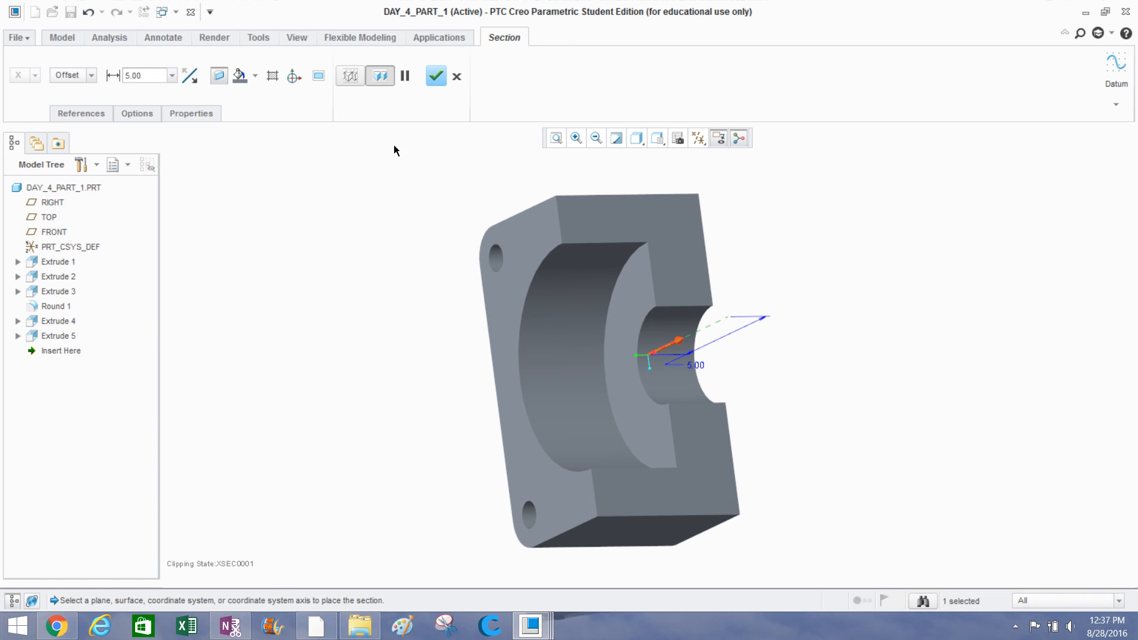
left_click(436, 77)
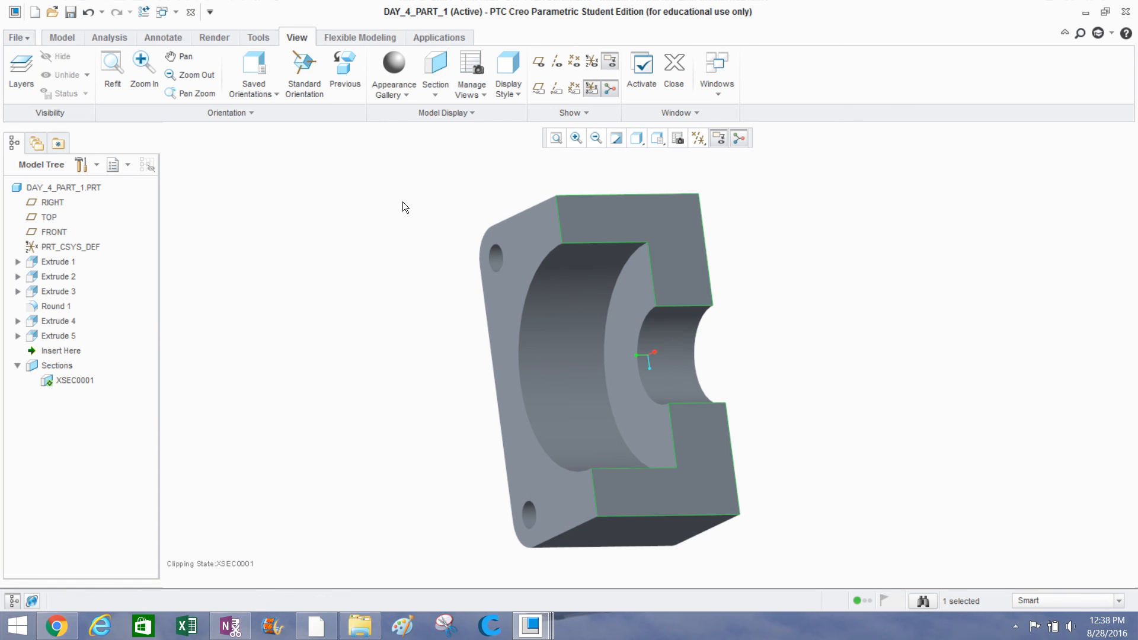
Deactivate the new section so that the whole block is displayed.
left_click(78, 379)
right_click(84, 385)
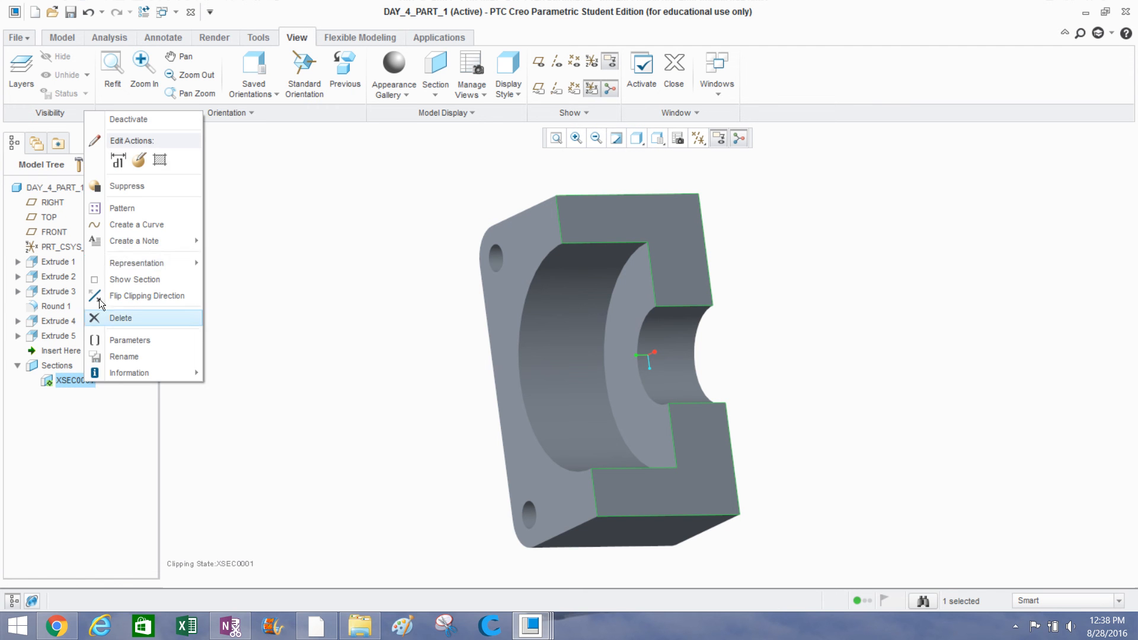
left_click(144, 121)
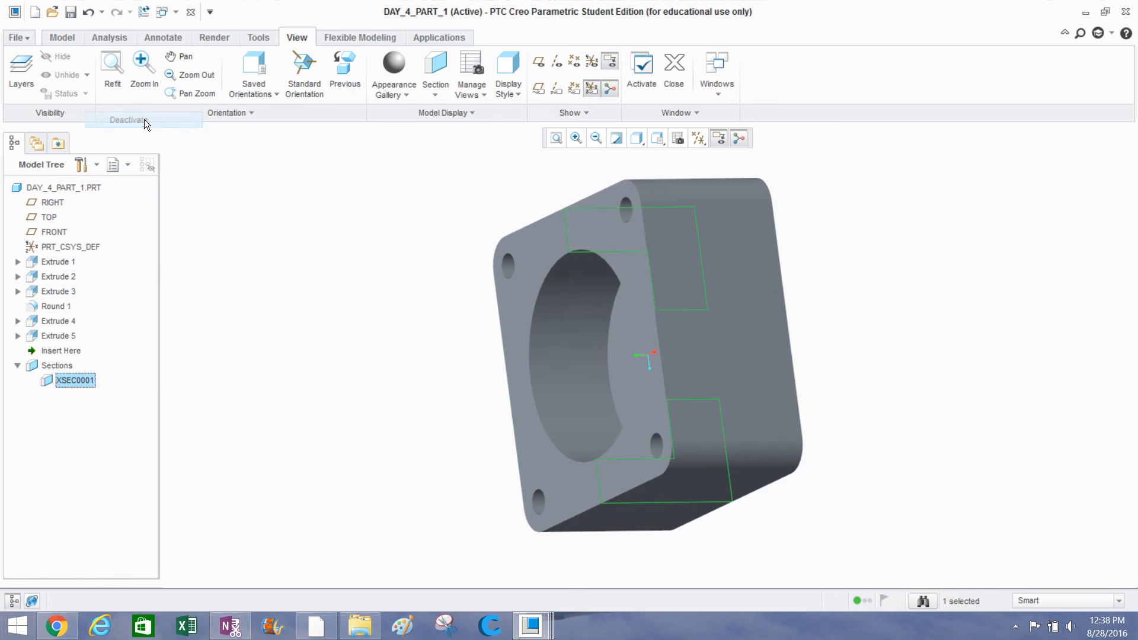
middle_click_drag(241, 254, 342, 269)
Rename the block's new section as A.
left_click(87, 382)
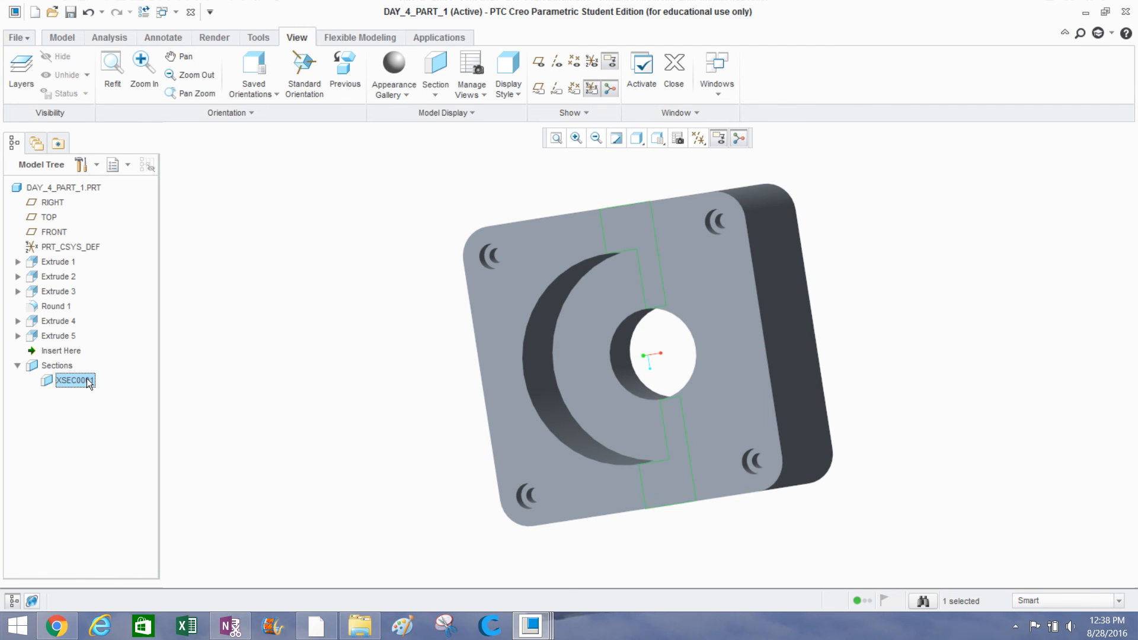
right_click(88, 376)
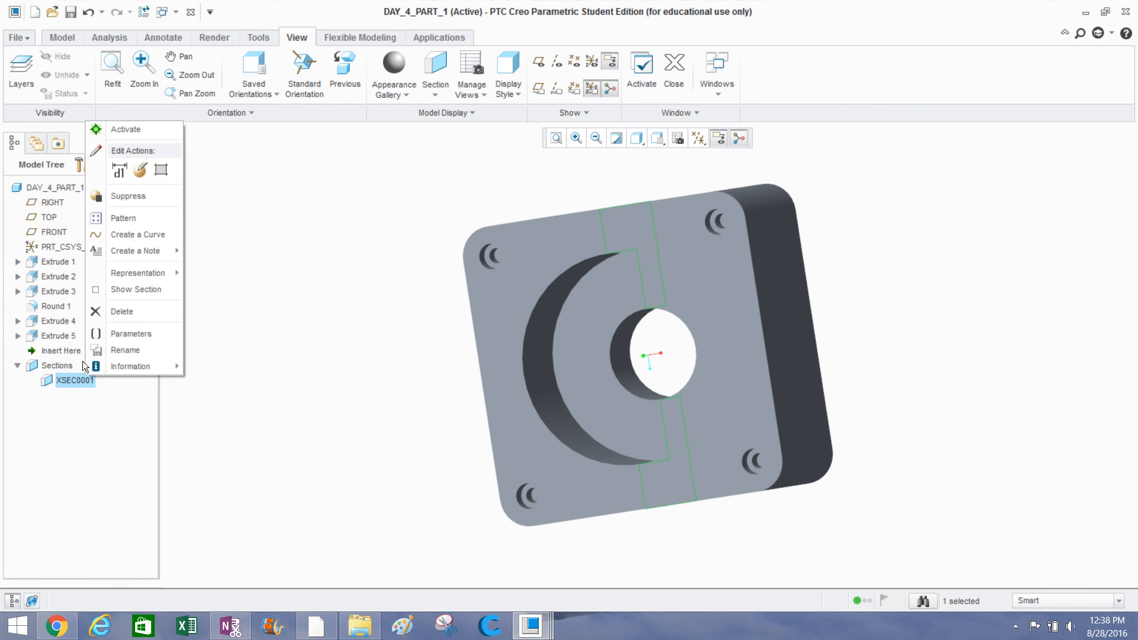
left_click(98, 350)
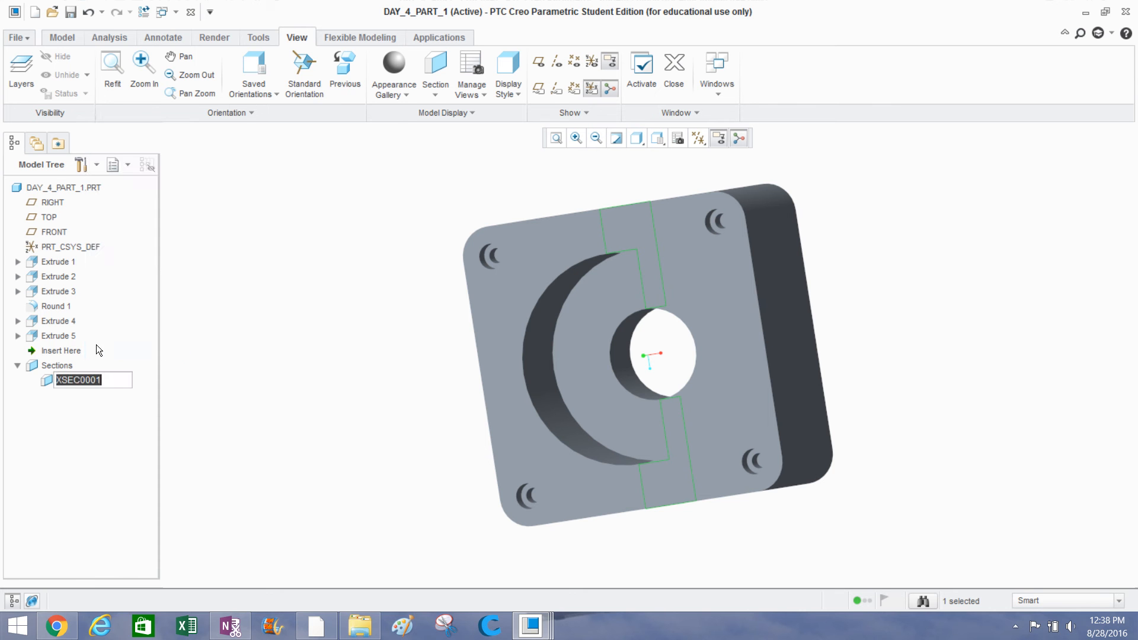
type("A")
left_click(216, 307)
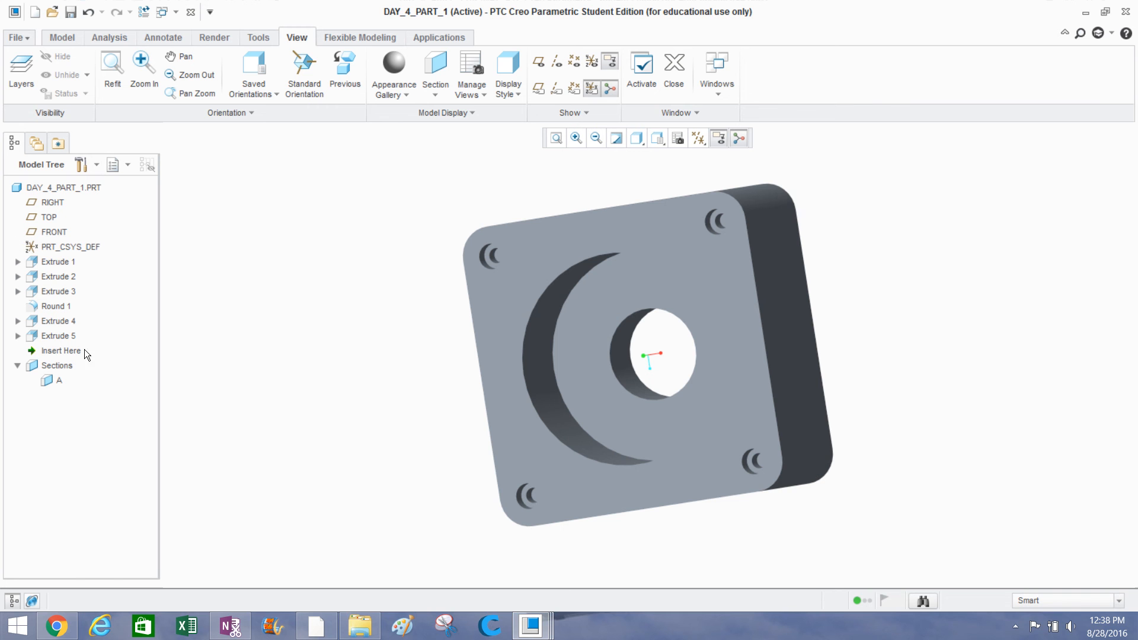
Activate section A to preview the cut block, and deactivate it again.
left_click(56, 380)
right_click(51, 372)
left_click(101, 128)
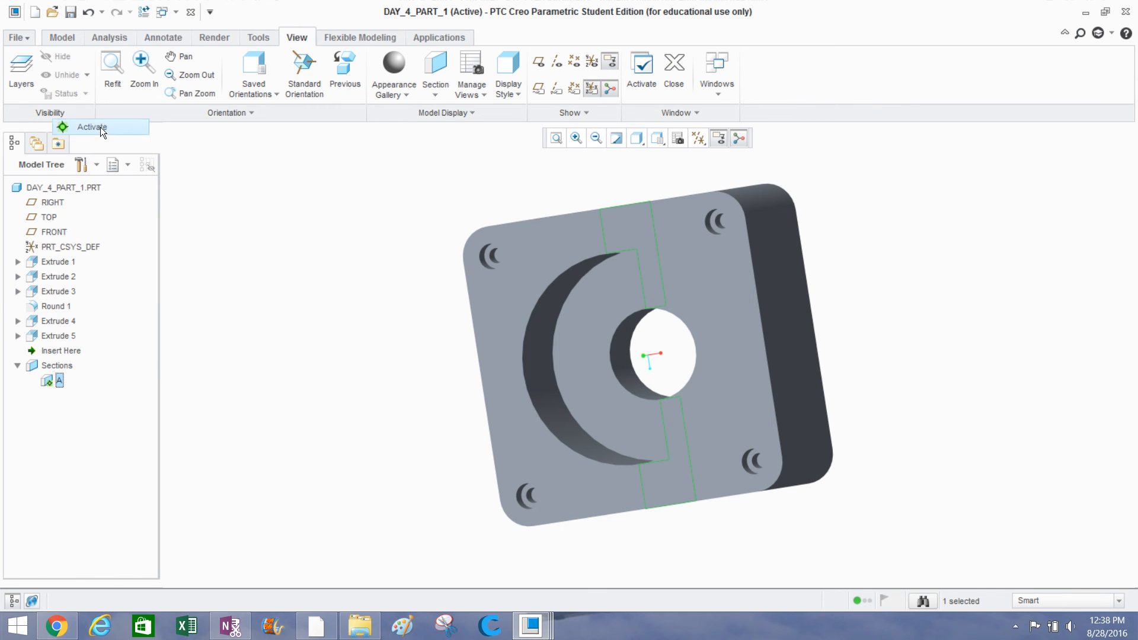
right_click(61, 381)
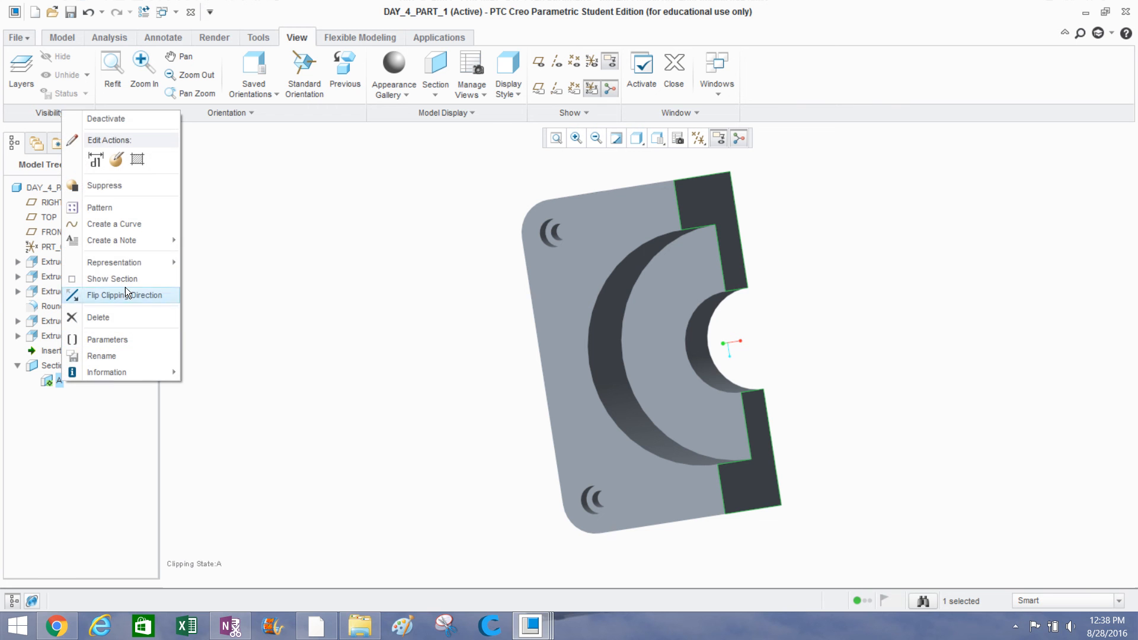
left_click(158, 117)
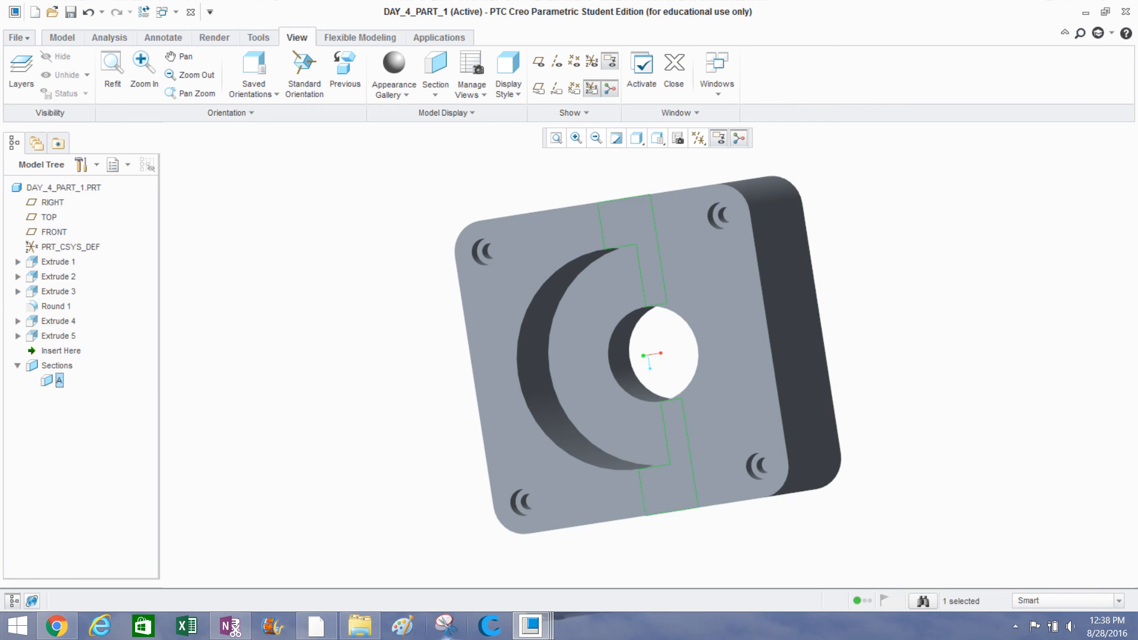
Switch to WORKSHOP4_DRAWING and open the drawing view properties of the square block's projected side view.
mouse_move(552, 613)
left_click(580, 566)
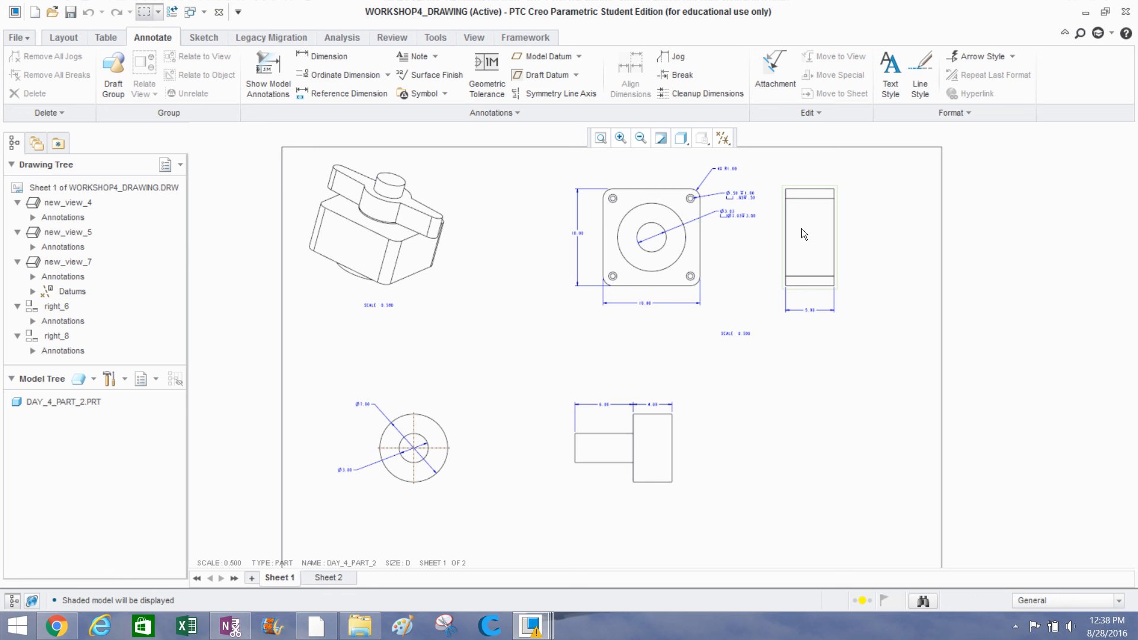
scroll(812, 226, "up", 1)
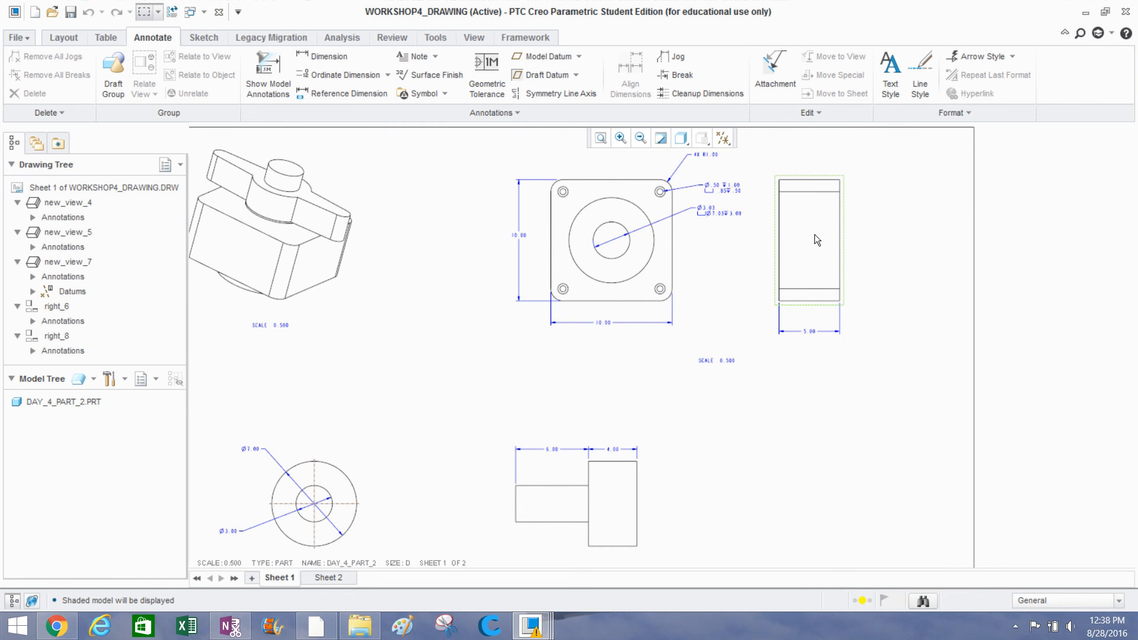
left_click(814, 237)
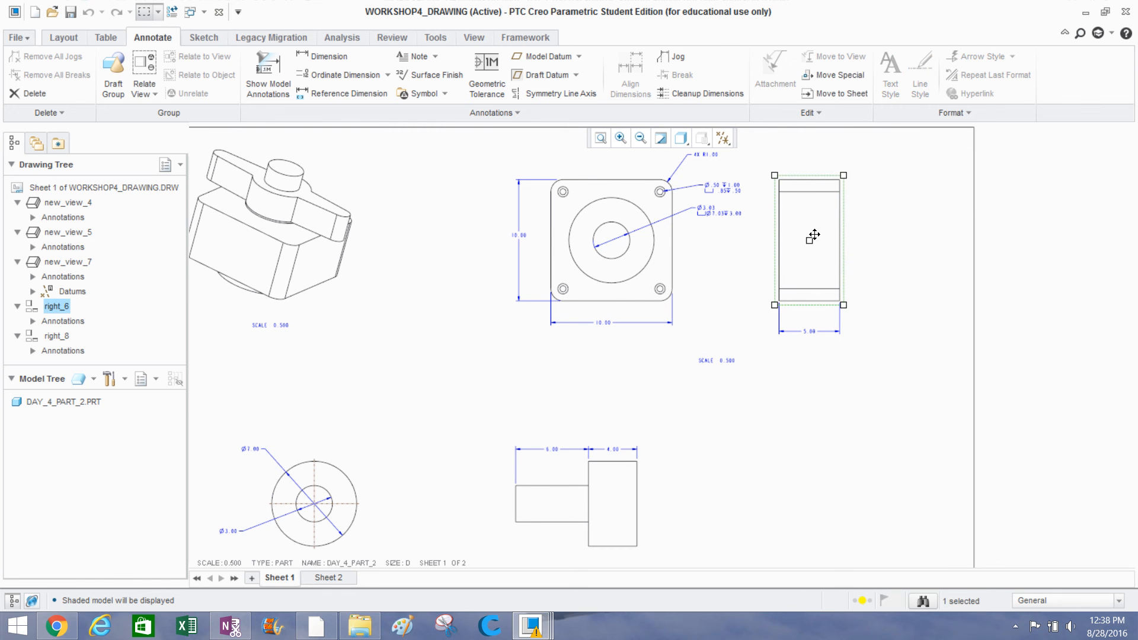
right_click(814, 240)
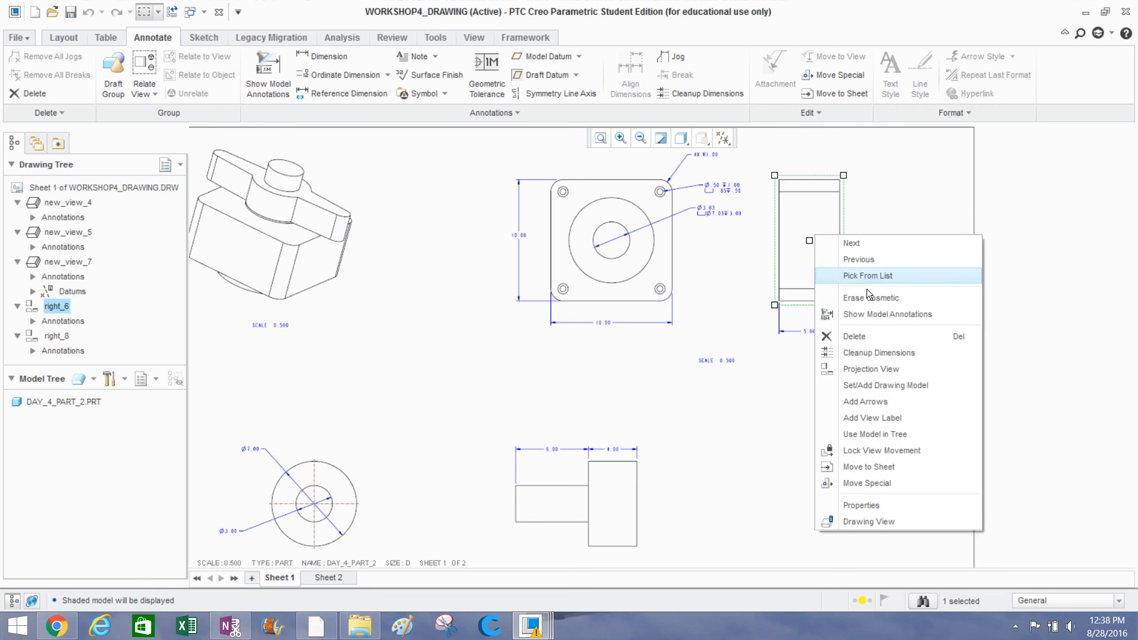
left_click(818, 504)
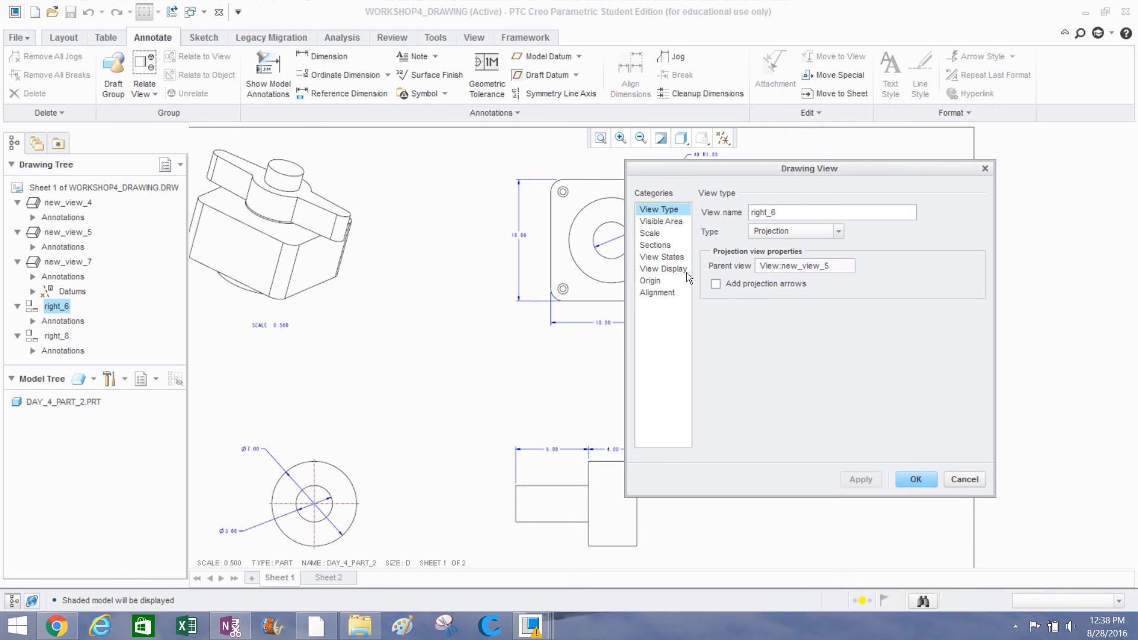
Apply section A to the square block's side view as a 2D cross-section with a Full sectioned area.
left_click(649, 246)
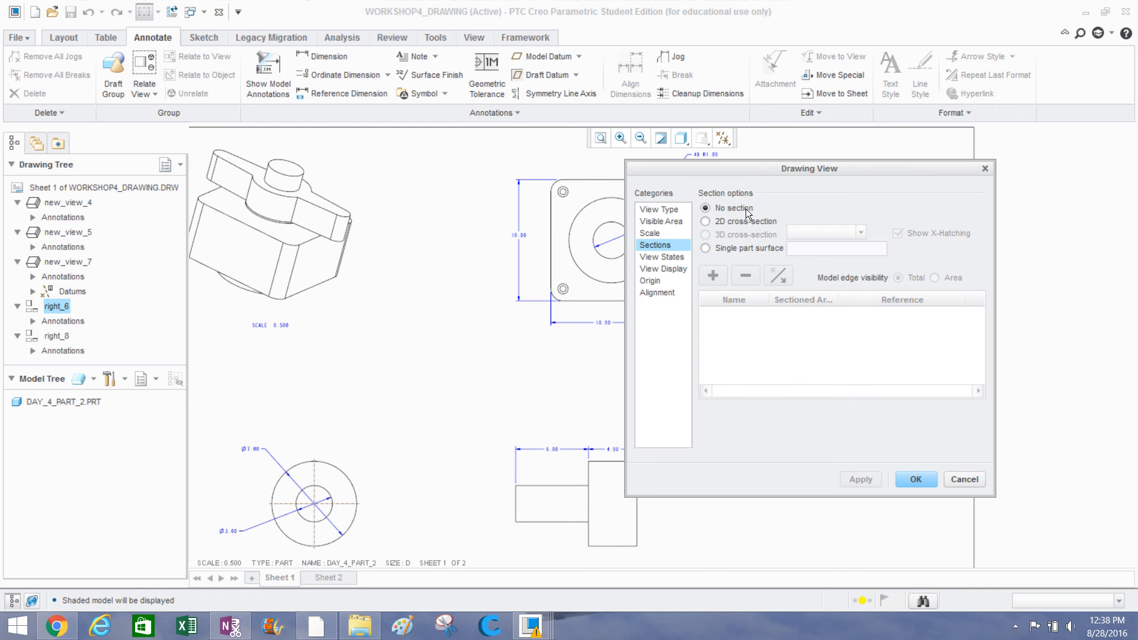
left_click(704, 221)
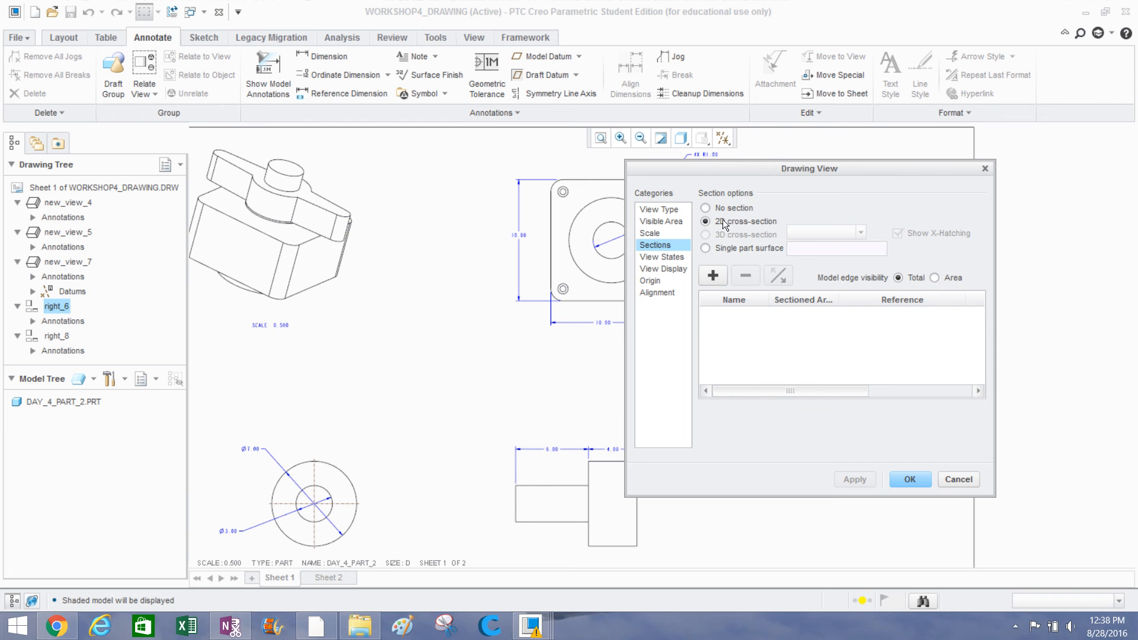
left_click(714, 278)
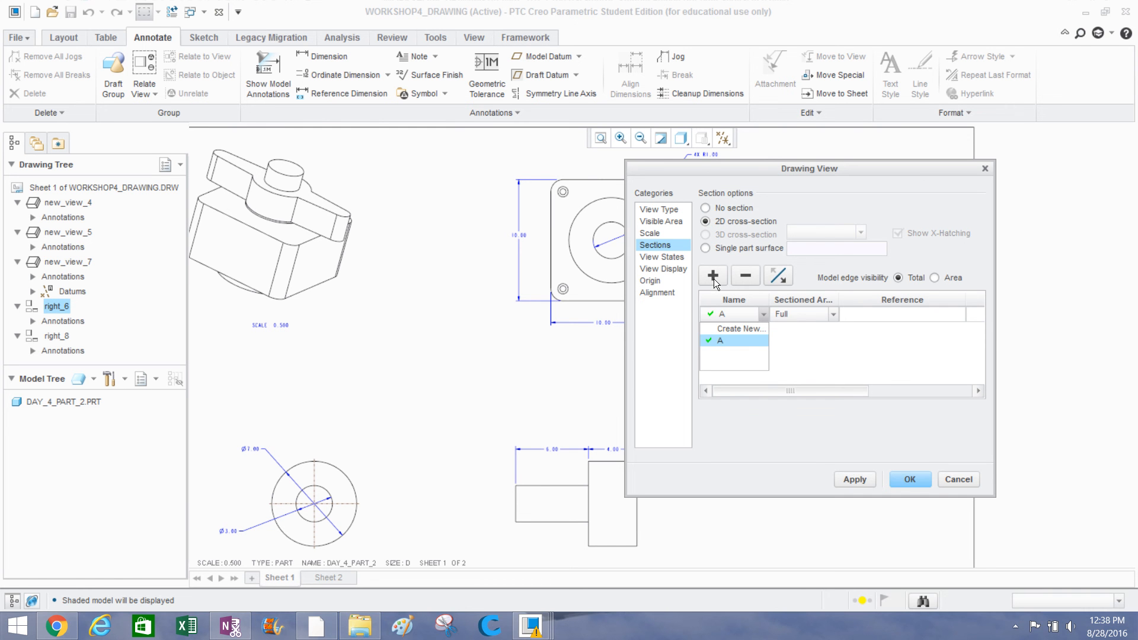
left_click(711, 342)
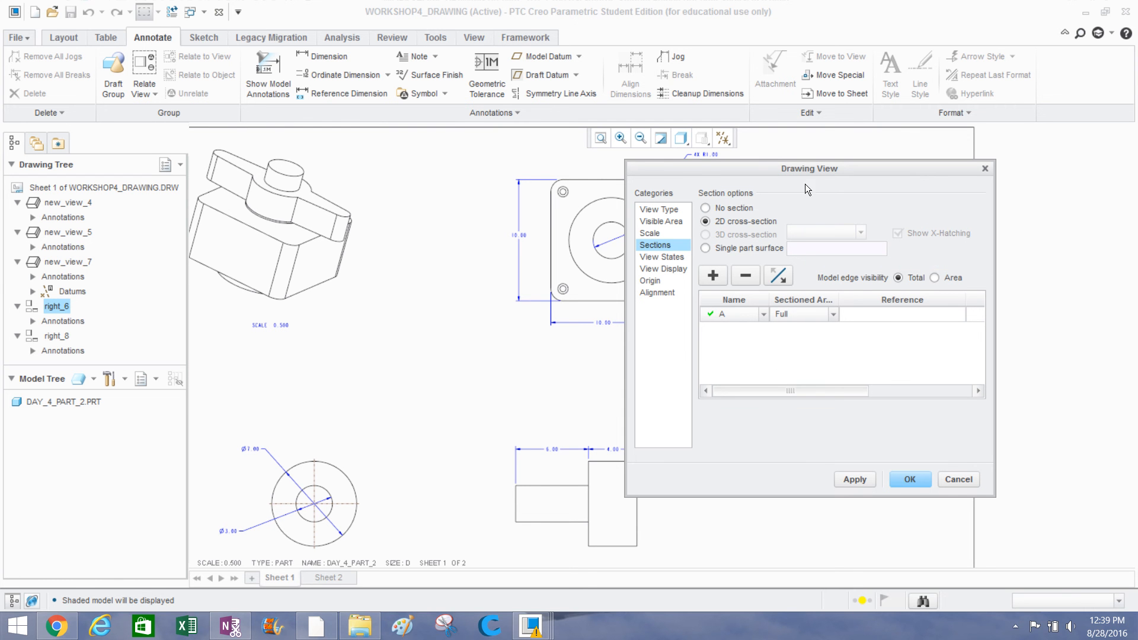
mouse_move(800, 168)
left_mouse_down()
mouse_move(385, 200)
mouse_move(365, 212)
left_mouse_up()
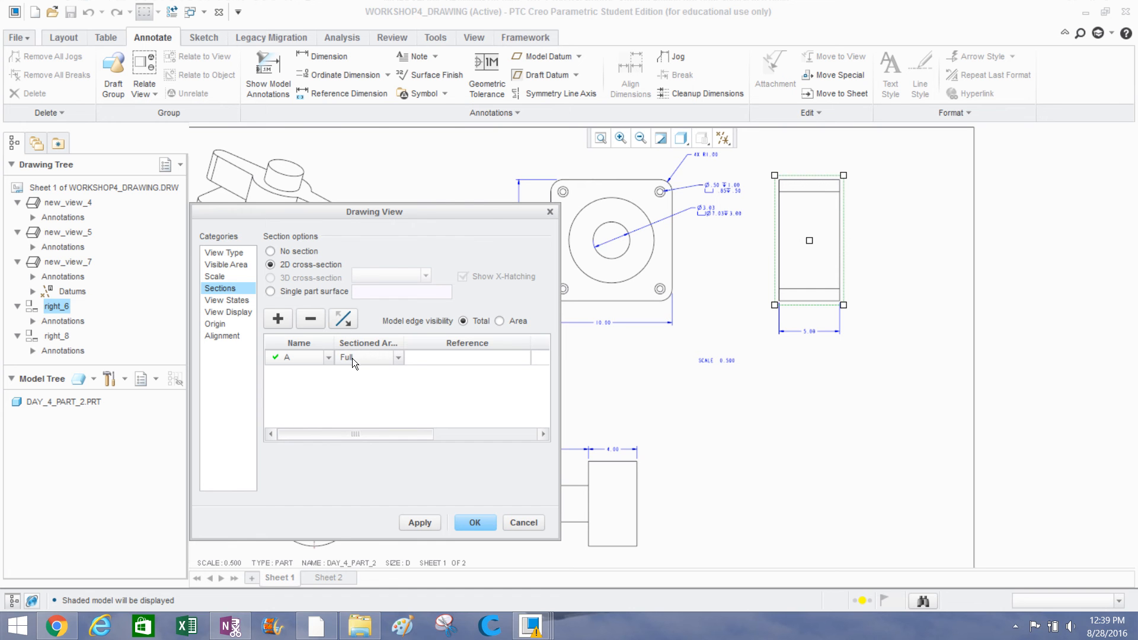
left_click_drag(404, 342, 460, 341)
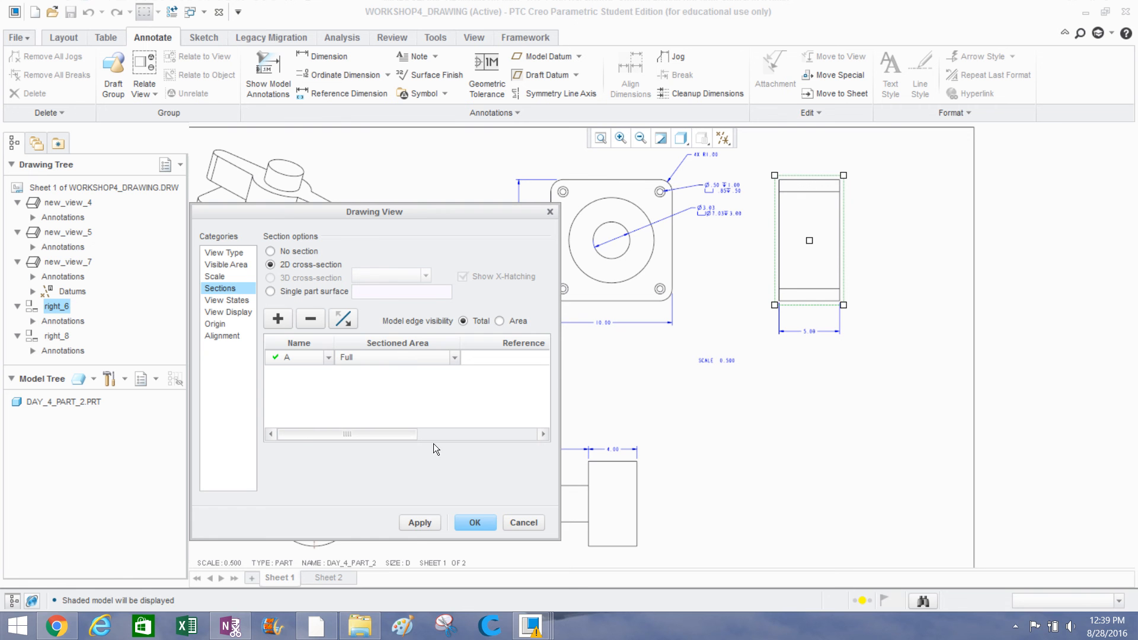
left_click(414, 524)
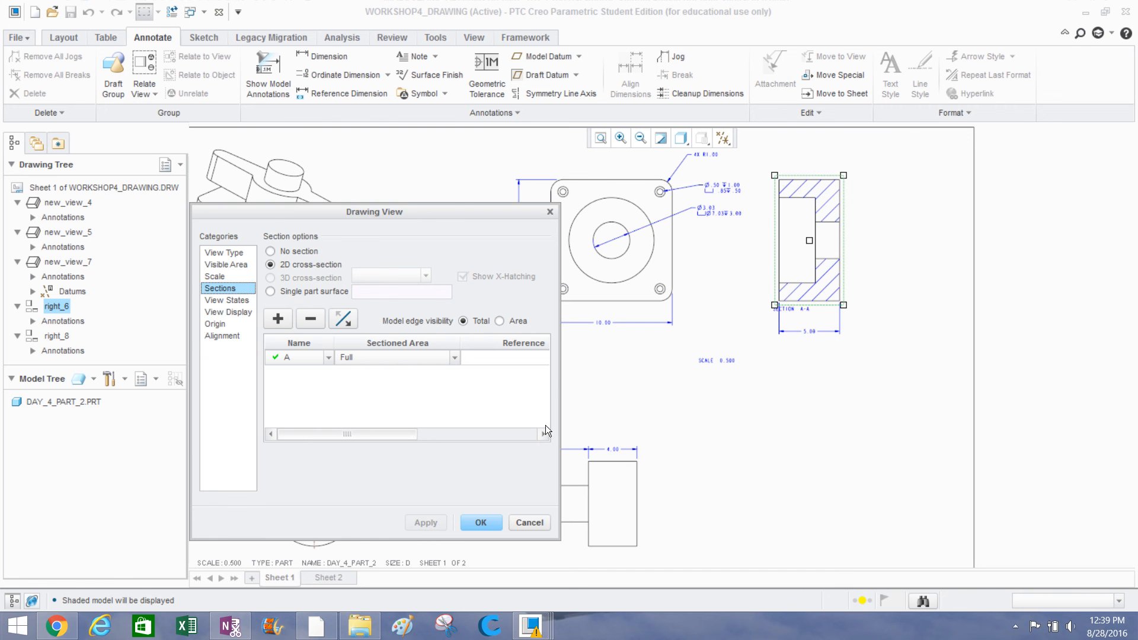
scroll(809, 212, "up", 2)
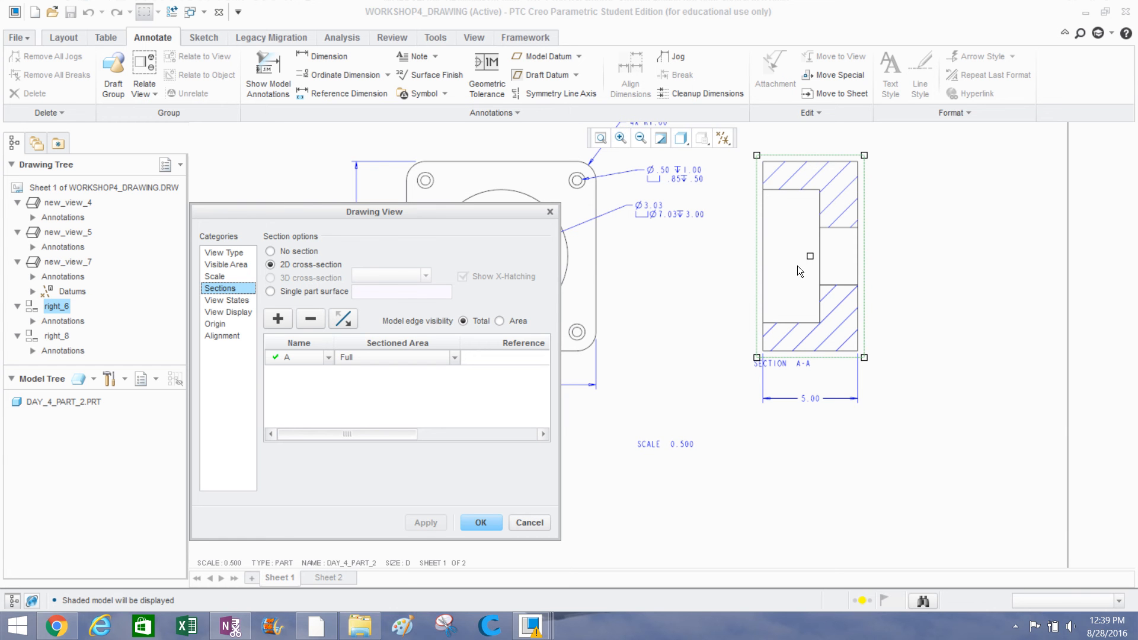
Change section A's sectioned area to Local and pick the breakout centre point on the recess's inner vertical edge.
left_click(454, 355)
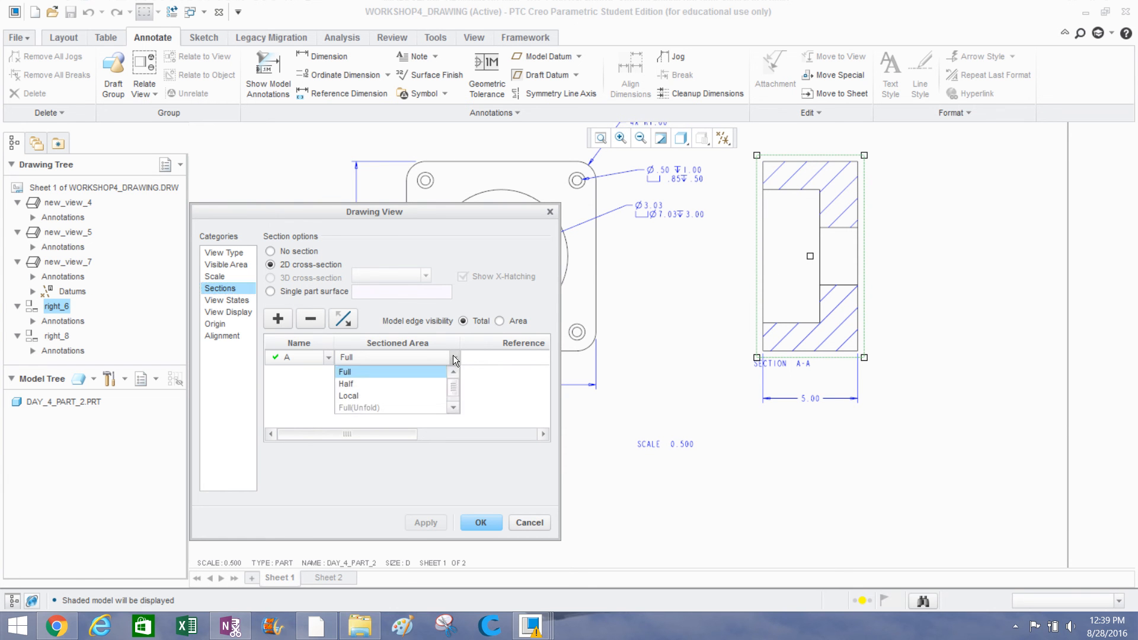
left_click(369, 387)
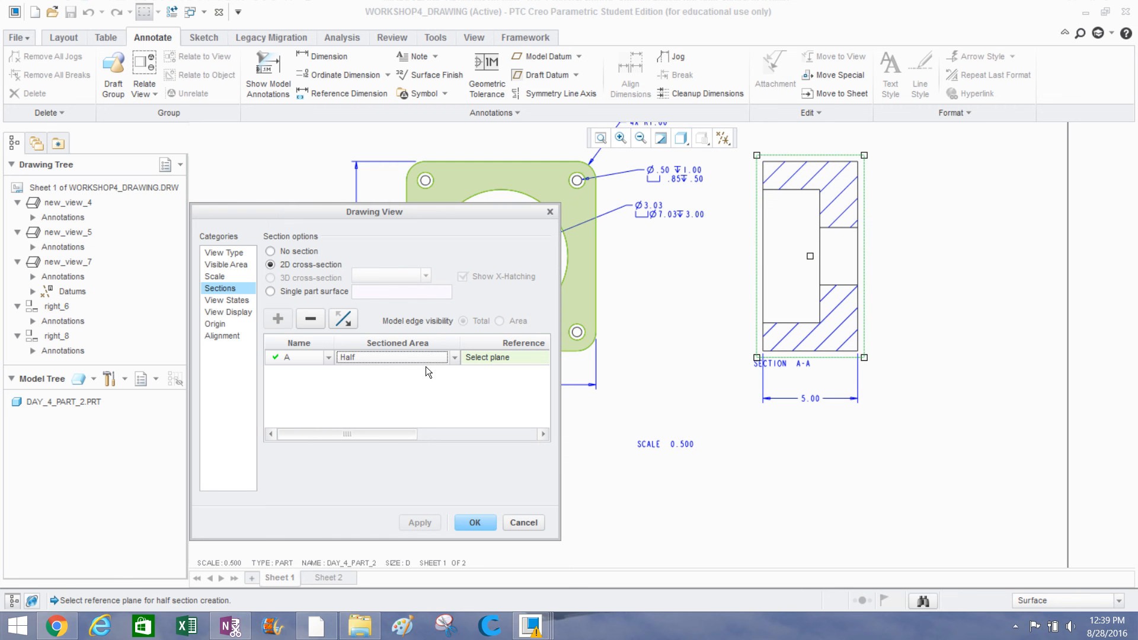
left_click(454, 358)
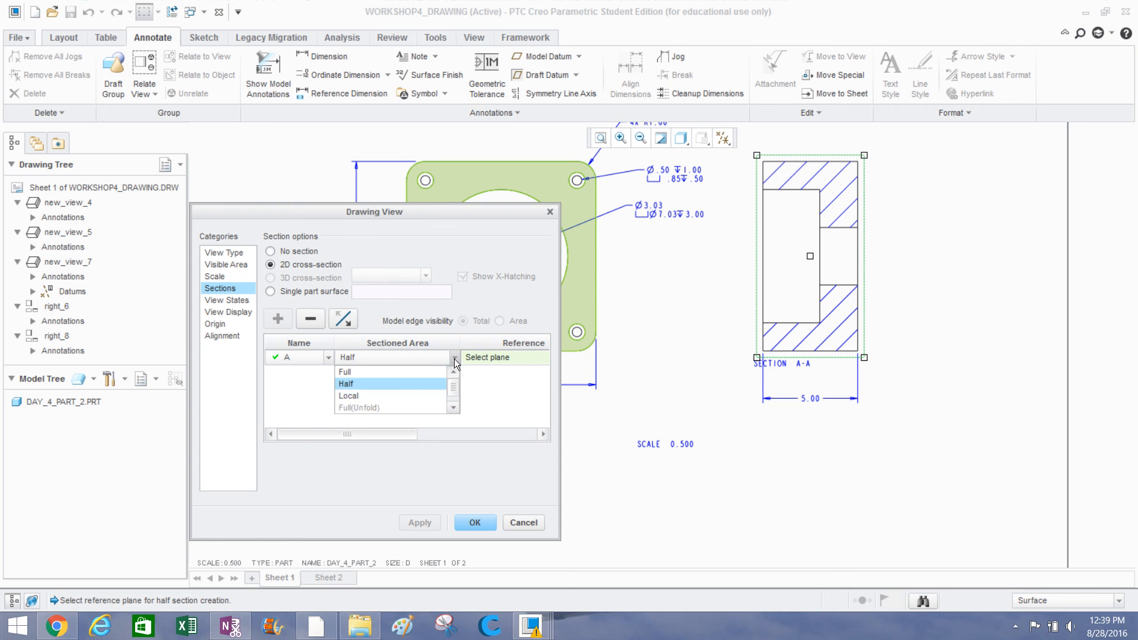
left_click(407, 394)
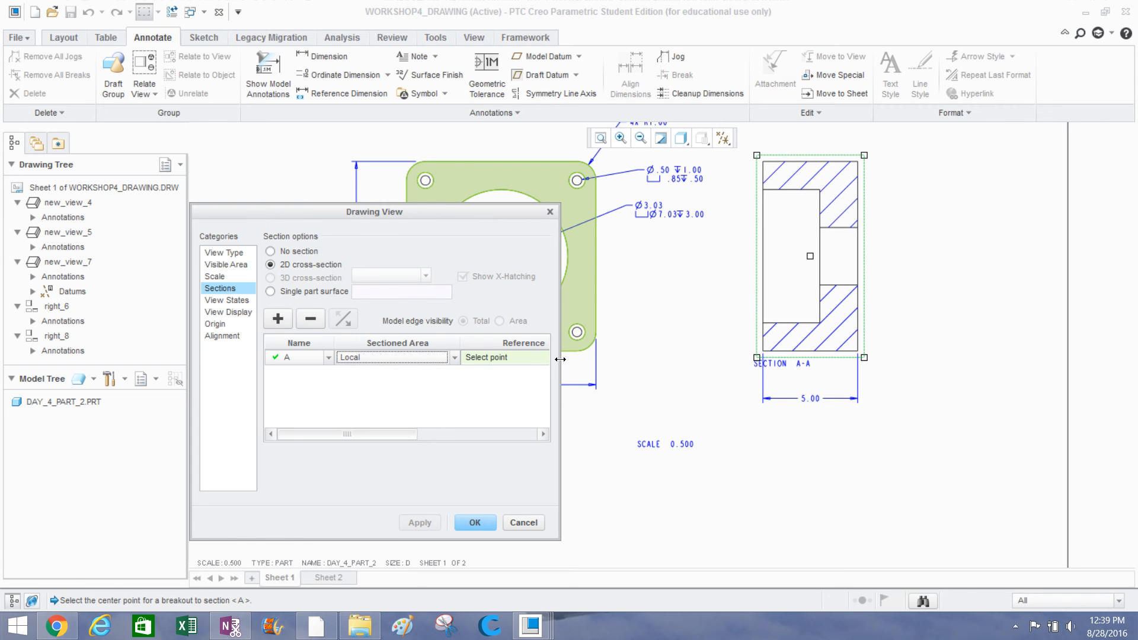
mouse_move(560, 359)
left_mouse_down()
mouse_move(878, 303)
mouse_move(963, 302)
left_mouse_up()
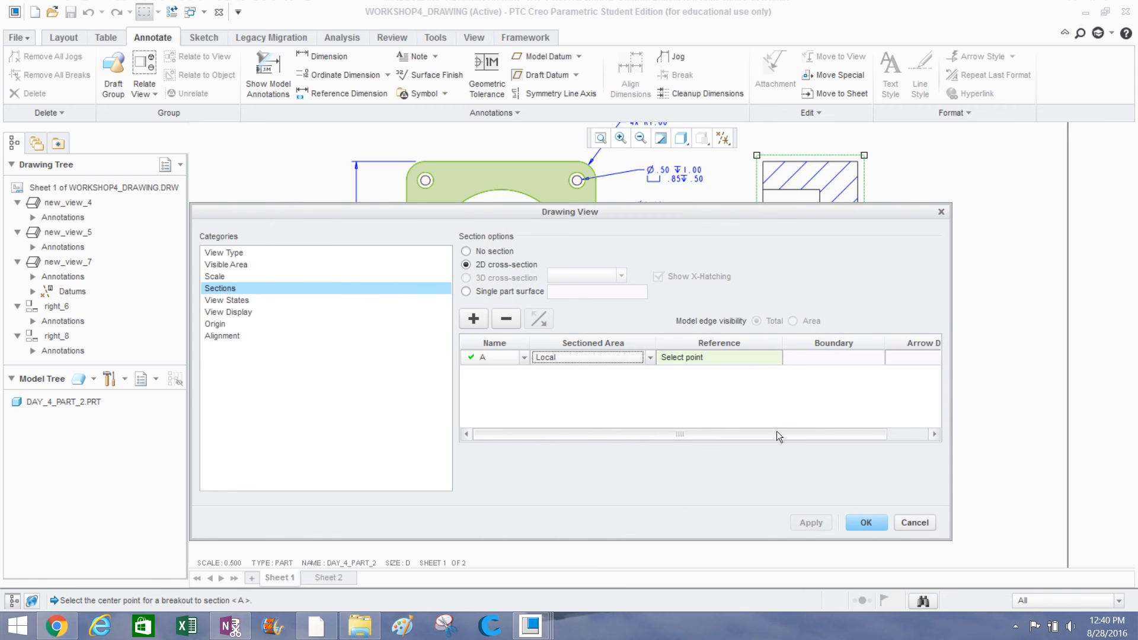
left_click_drag(773, 435, 840, 442)
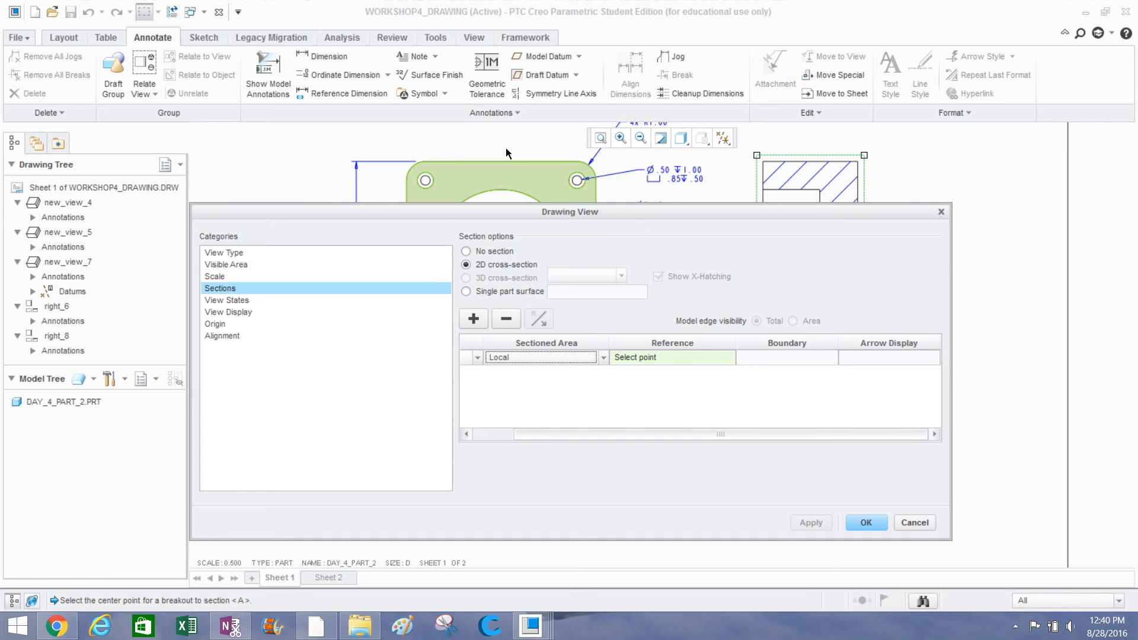
left_click(953, 290)
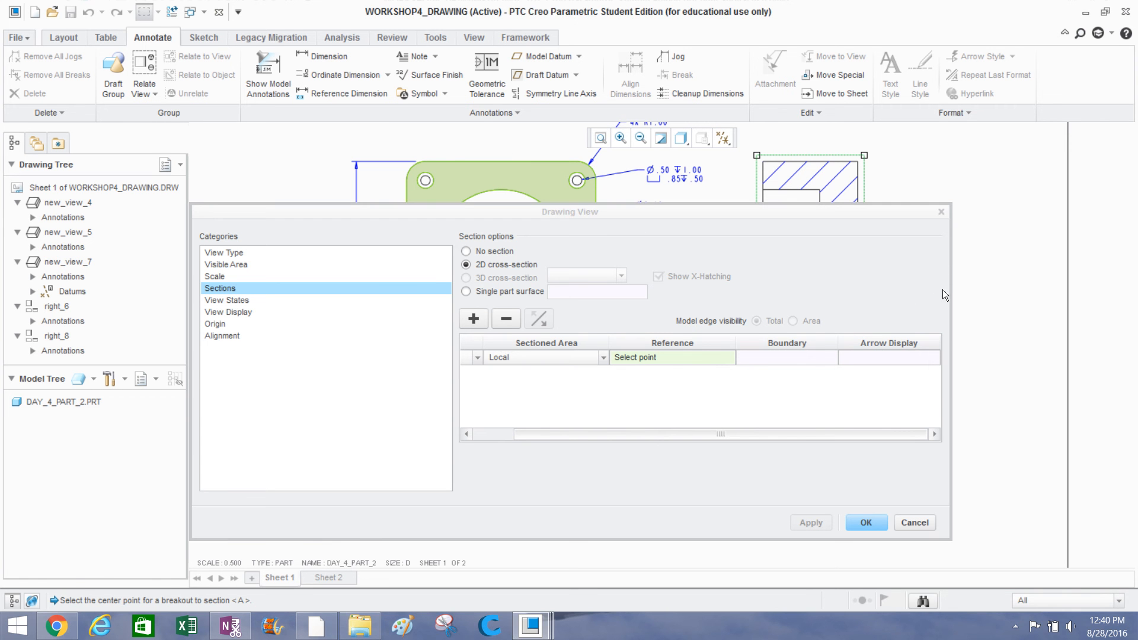
left_click_drag(951, 287, 662, 312)
left_click(515, 358)
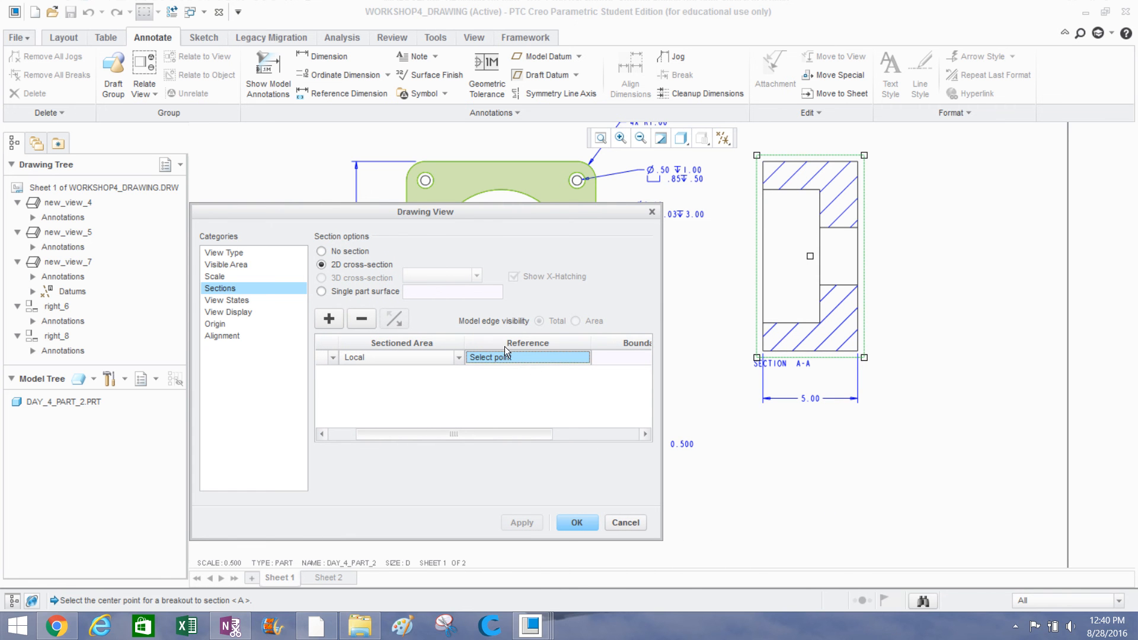
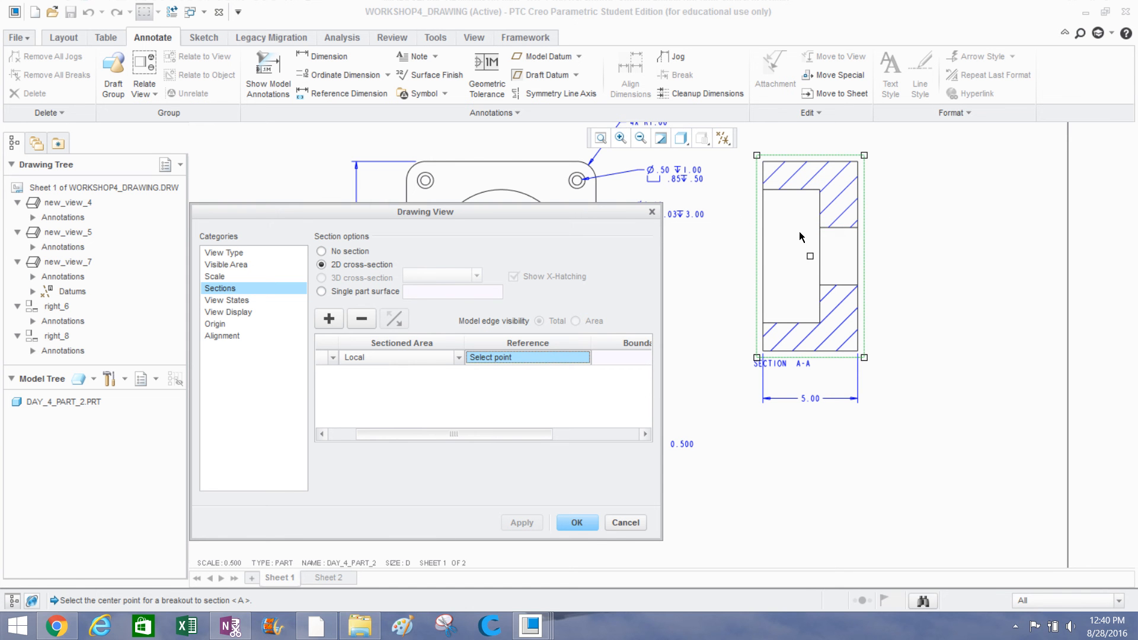
left_click(821, 209)
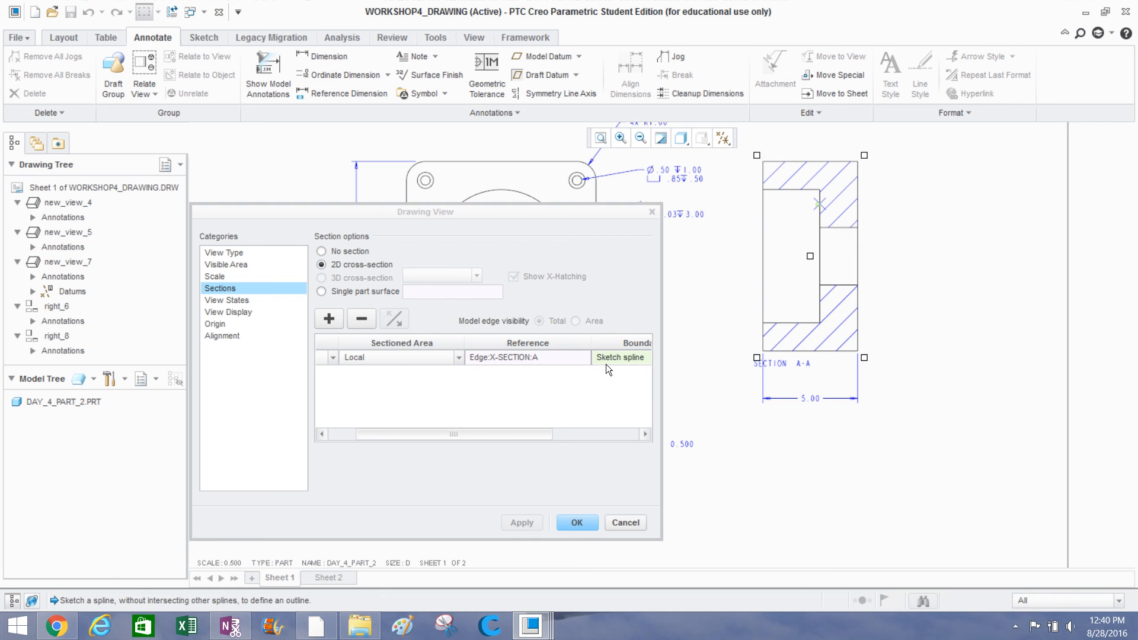
Sketch a closed spline boundary around the upper half of the side view and apply the local section.
left_click_drag(499, 433, 538, 429)
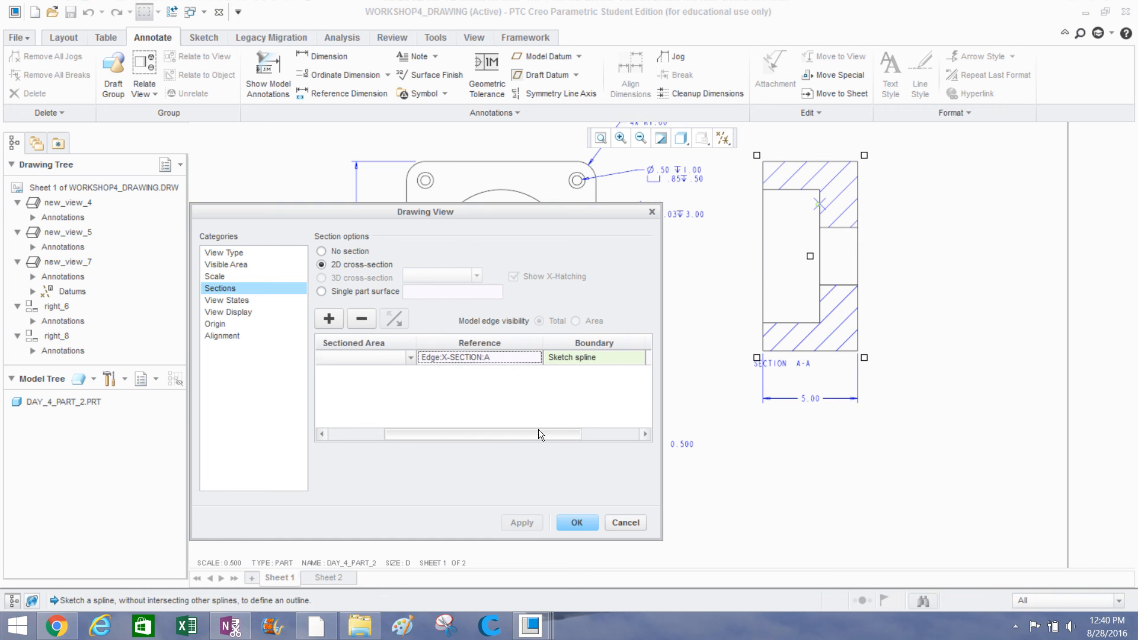
left_click(567, 356)
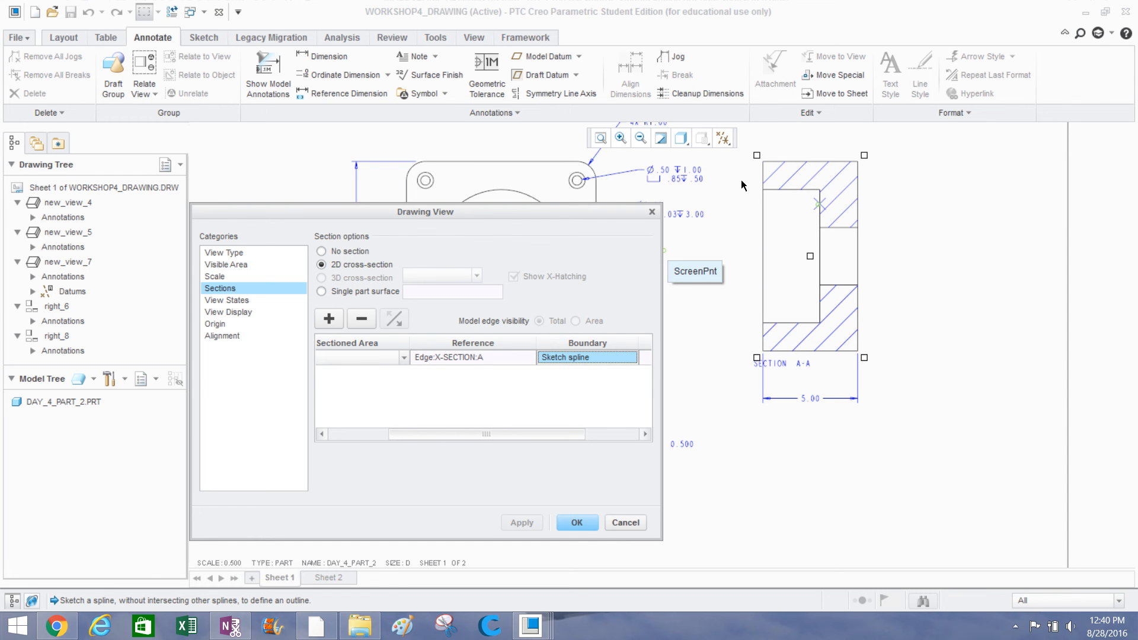
left_click(882, 186)
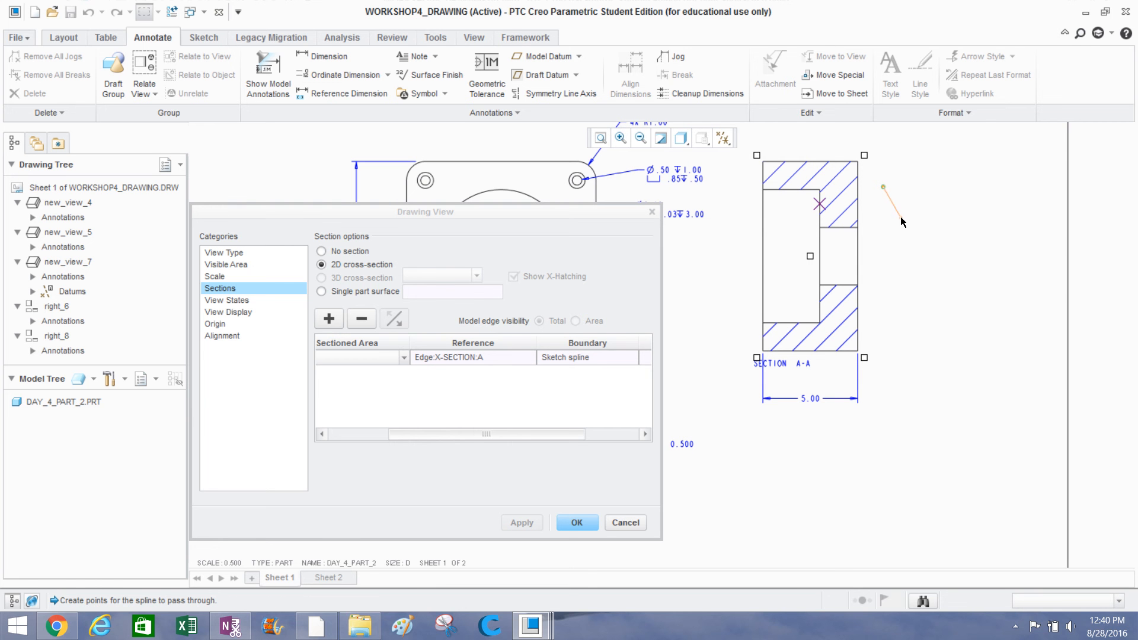
left_click(883, 243)
left_click(826, 256)
left_click(726, 235)
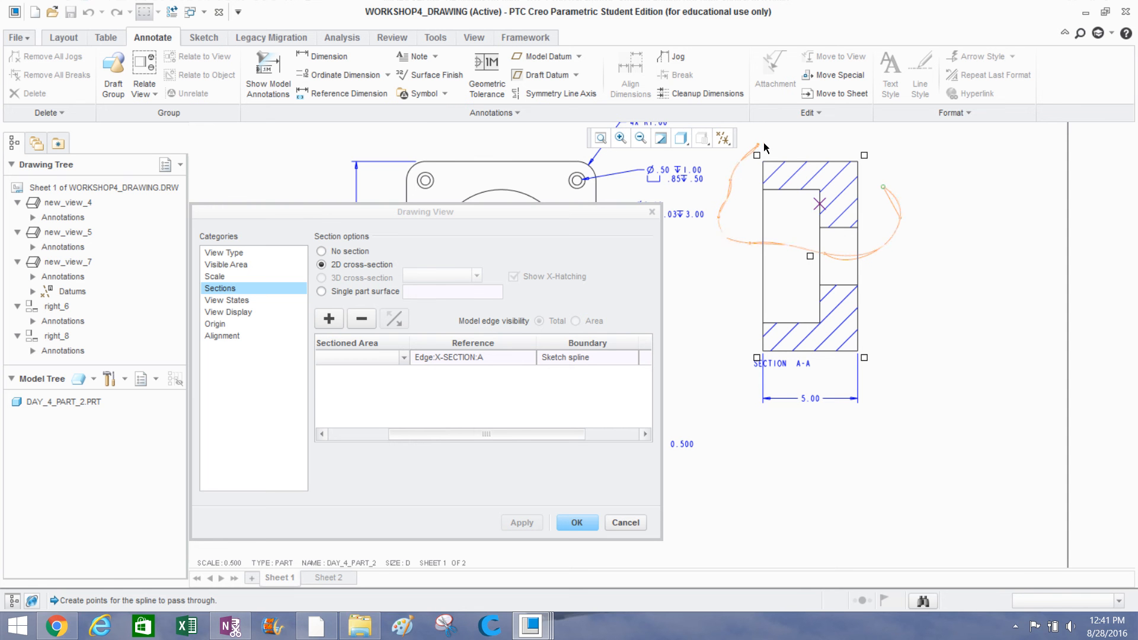
left_click(798, 140)
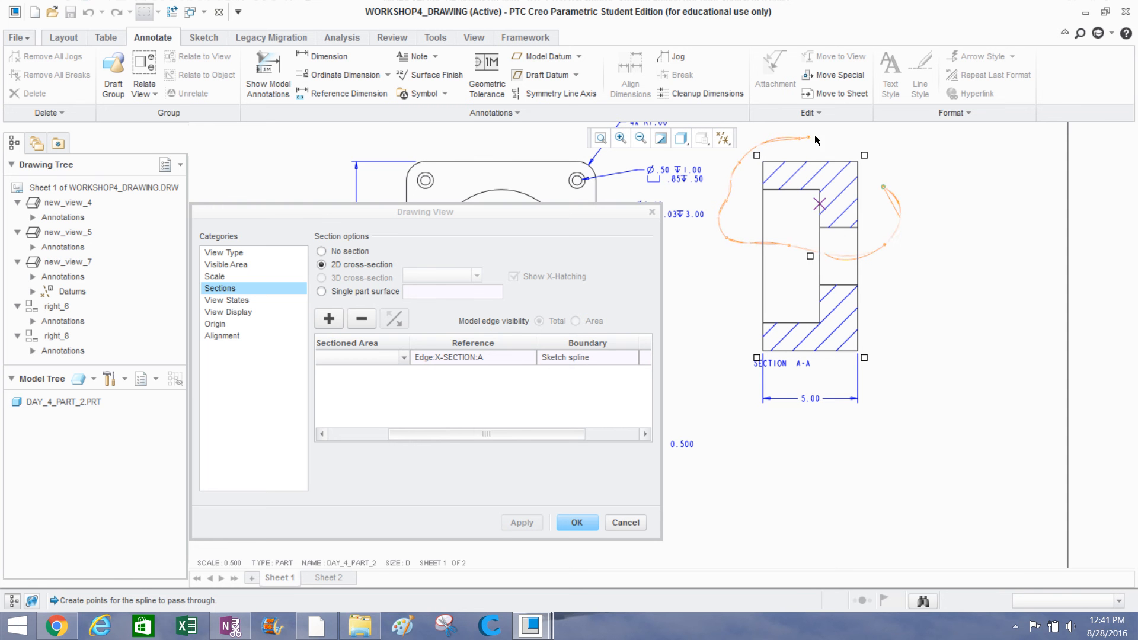
left_click(868, 146)
middle_click(876, 181)
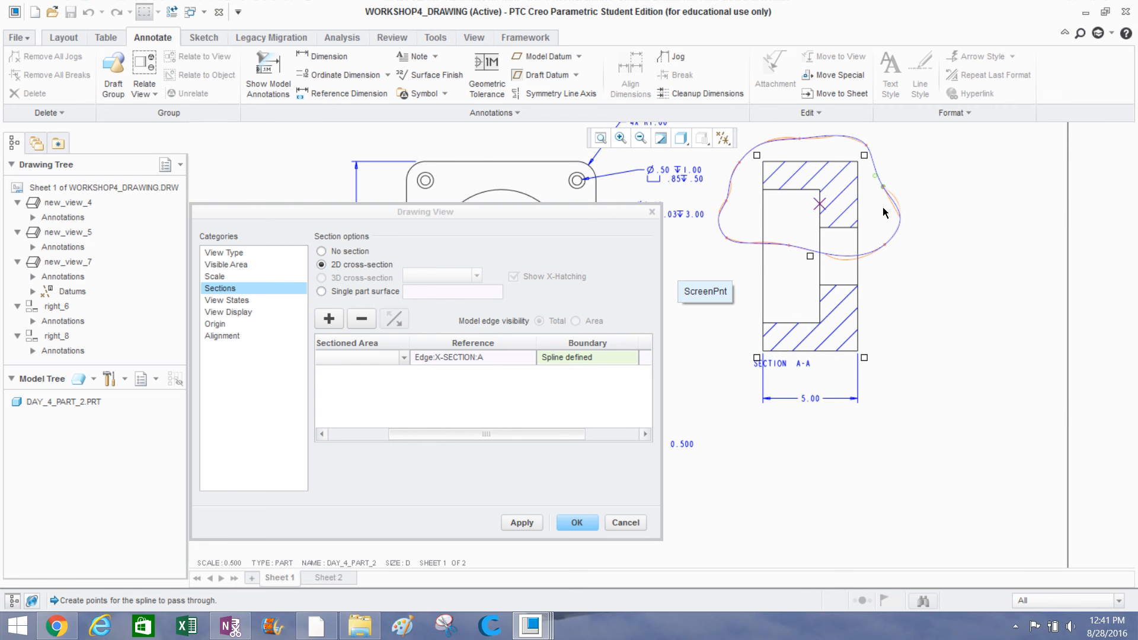
left_click(511, 523)
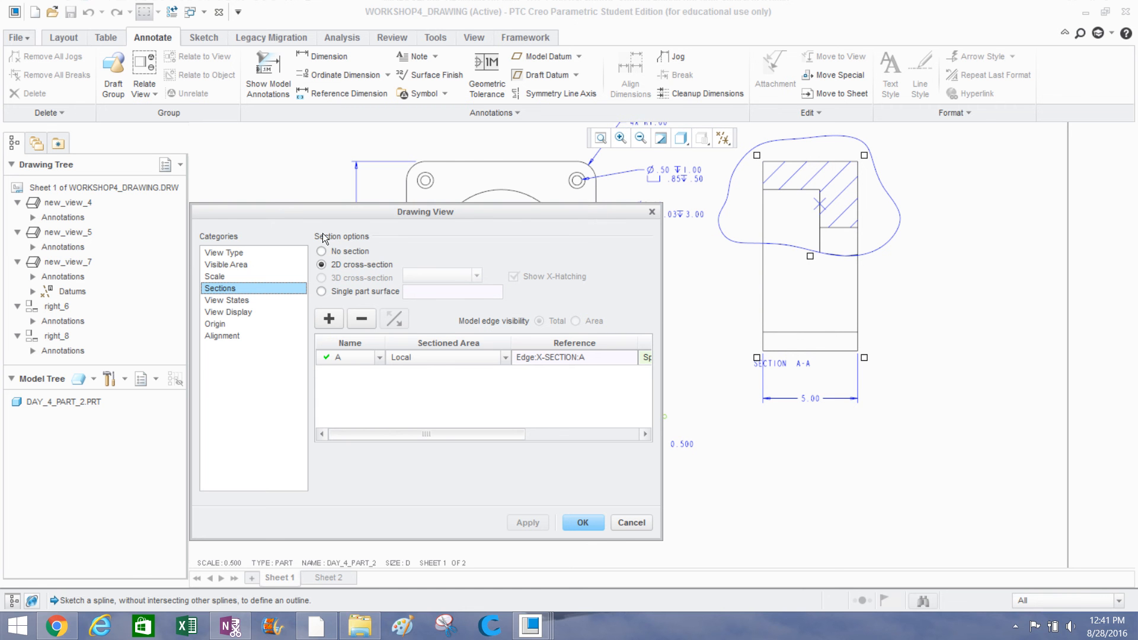
Remove section A from the side view's section list and apply the No section option.
left_click(327, 249)
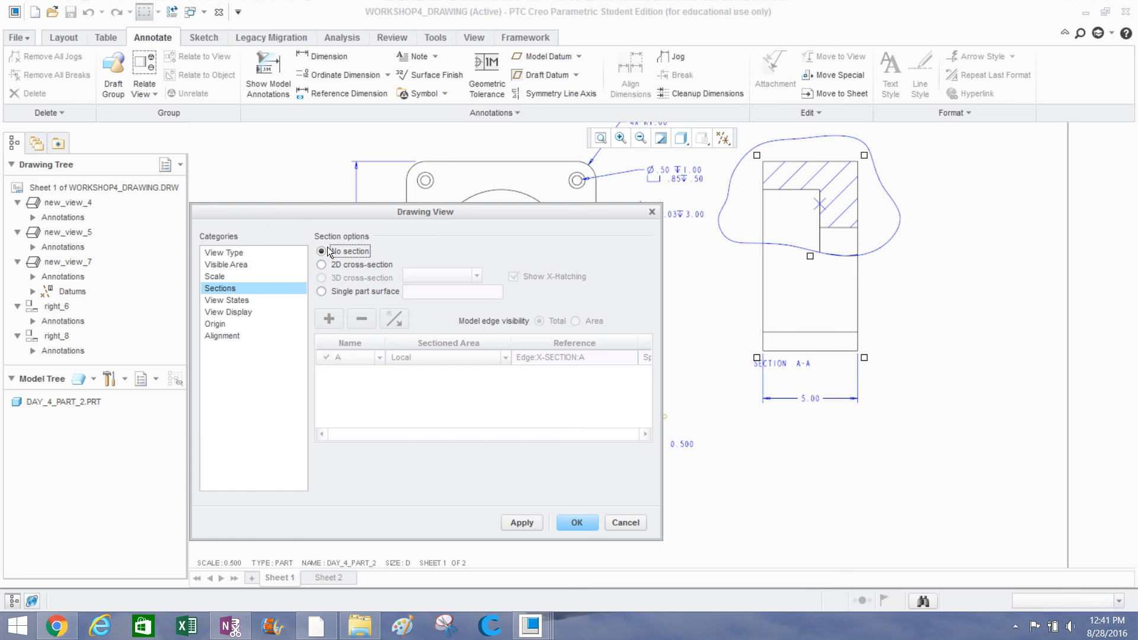
left_click(332, 266)
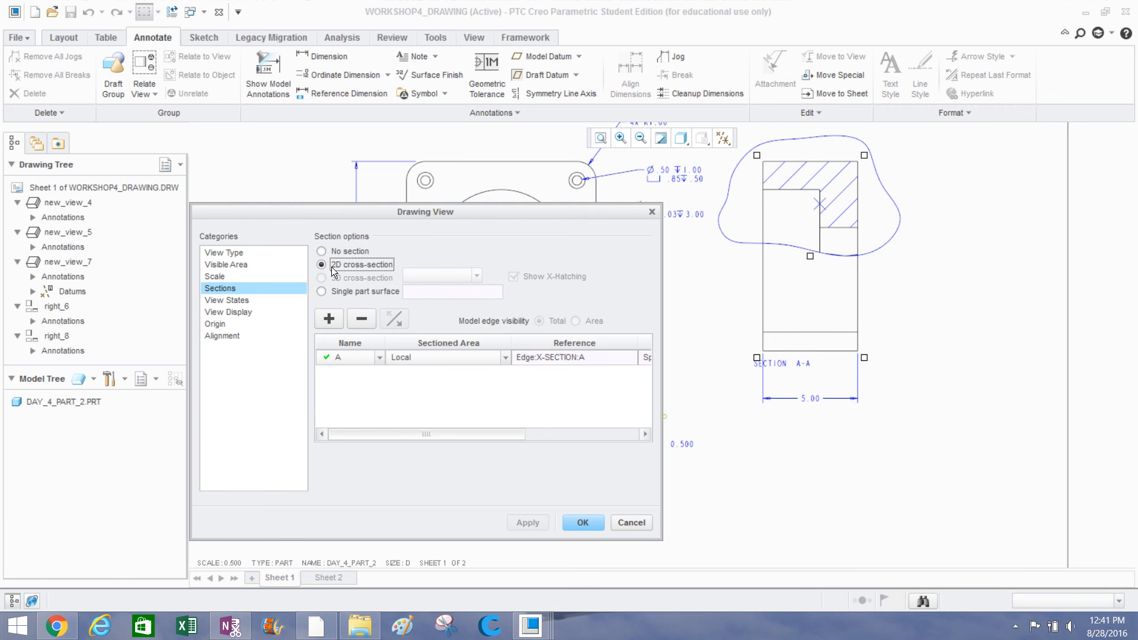
left_click(361, 318)
left_click(355, 264)
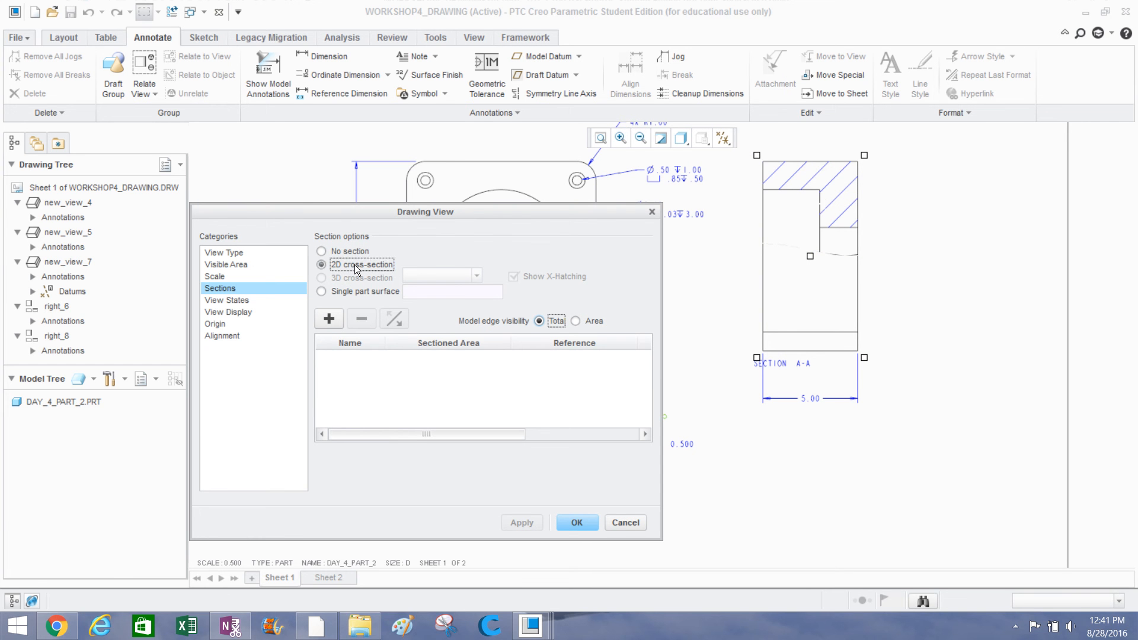
left_click(336, 253)
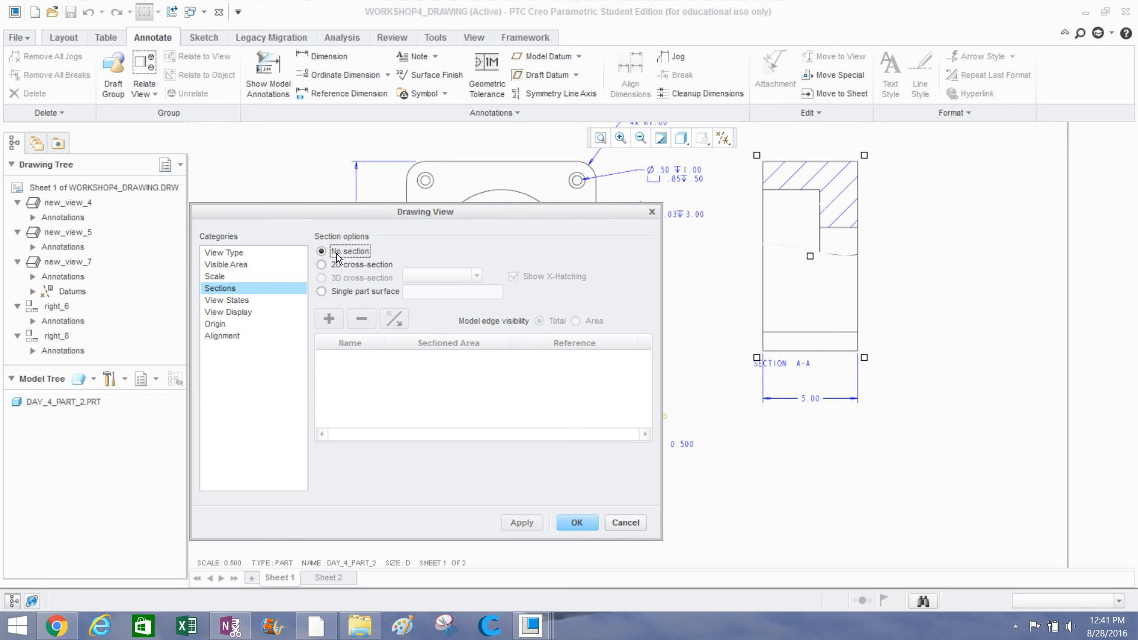
left_click(528, 525)
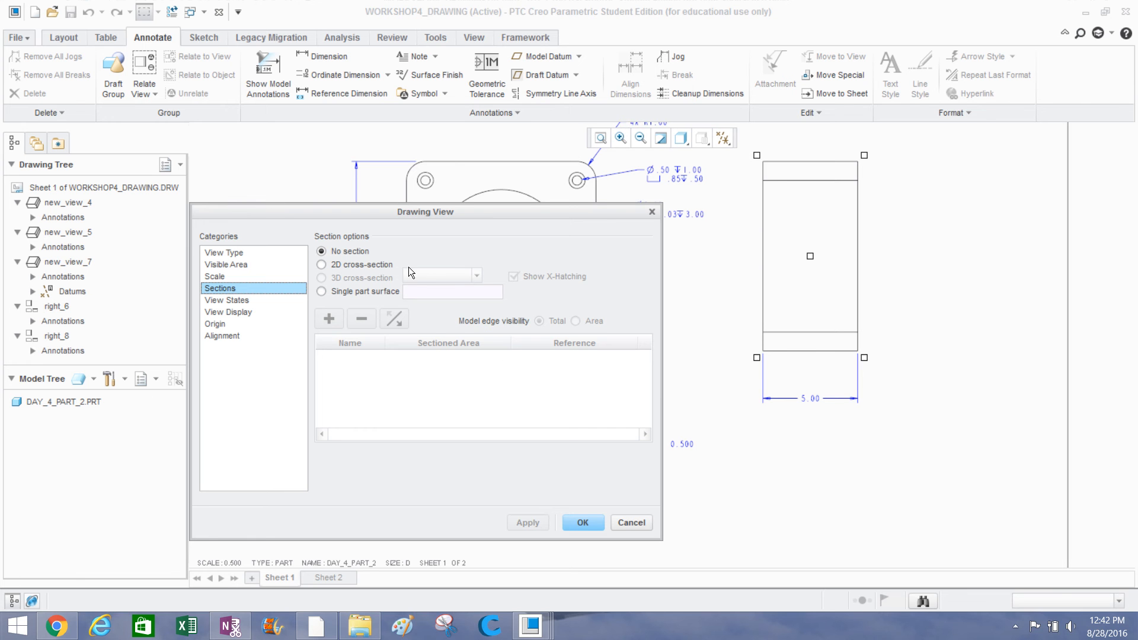
Add section A to the side view as a Local 2D cross-section, with the breakout centre on the recess's inner vertical edge.
left_click(378, 267)
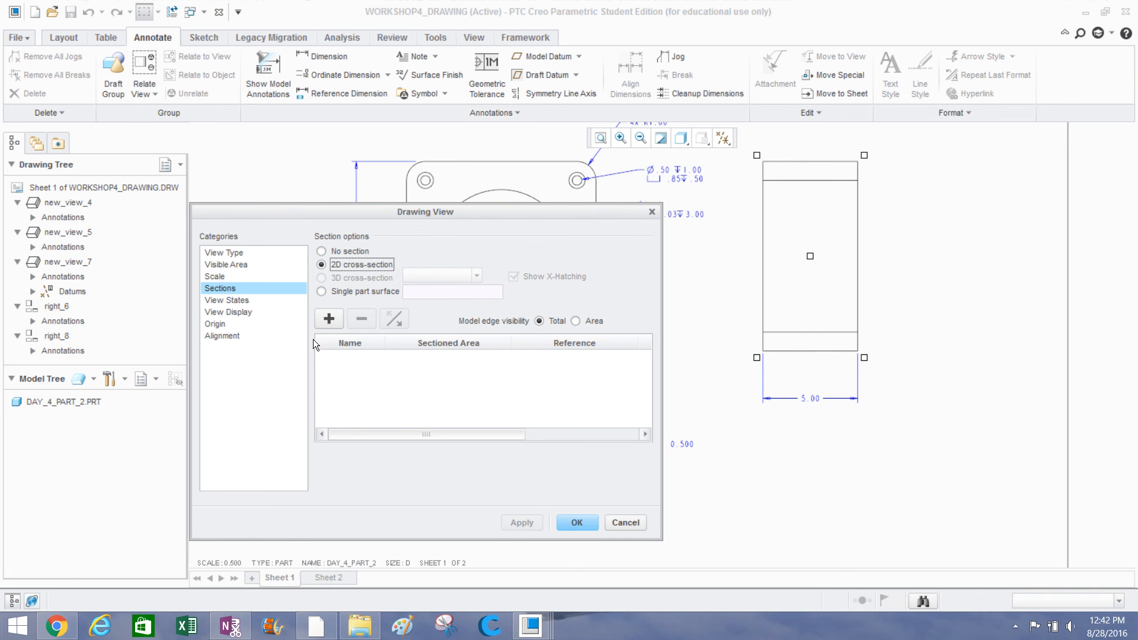
left_click(328, 317)
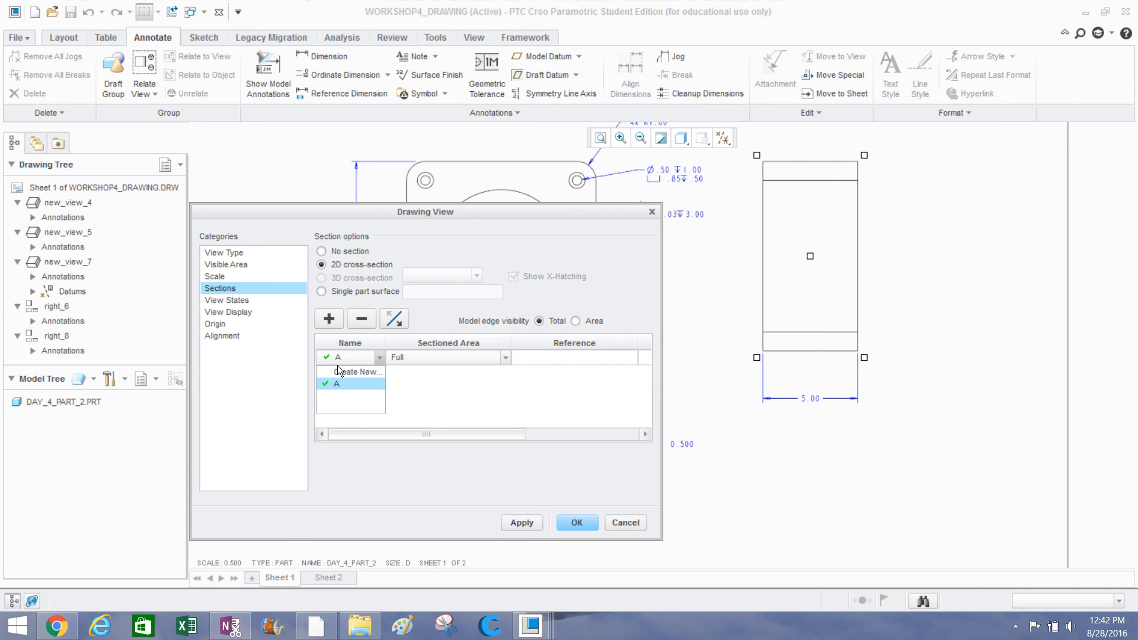
left_click(343, 383)
left_click(404, 358)
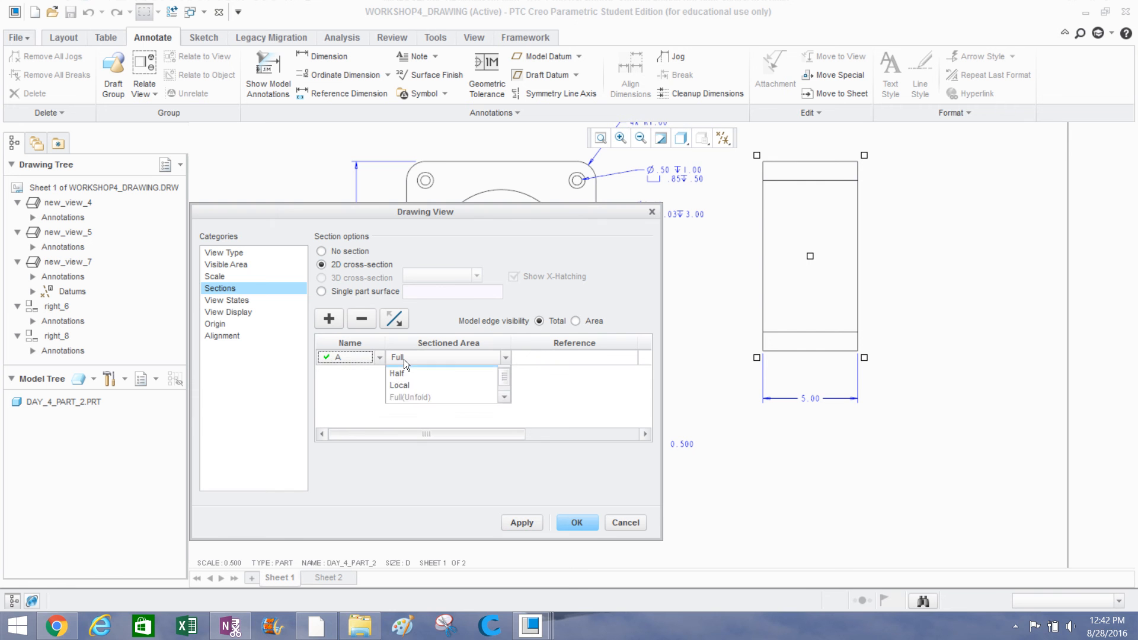
left_click(390, 395)
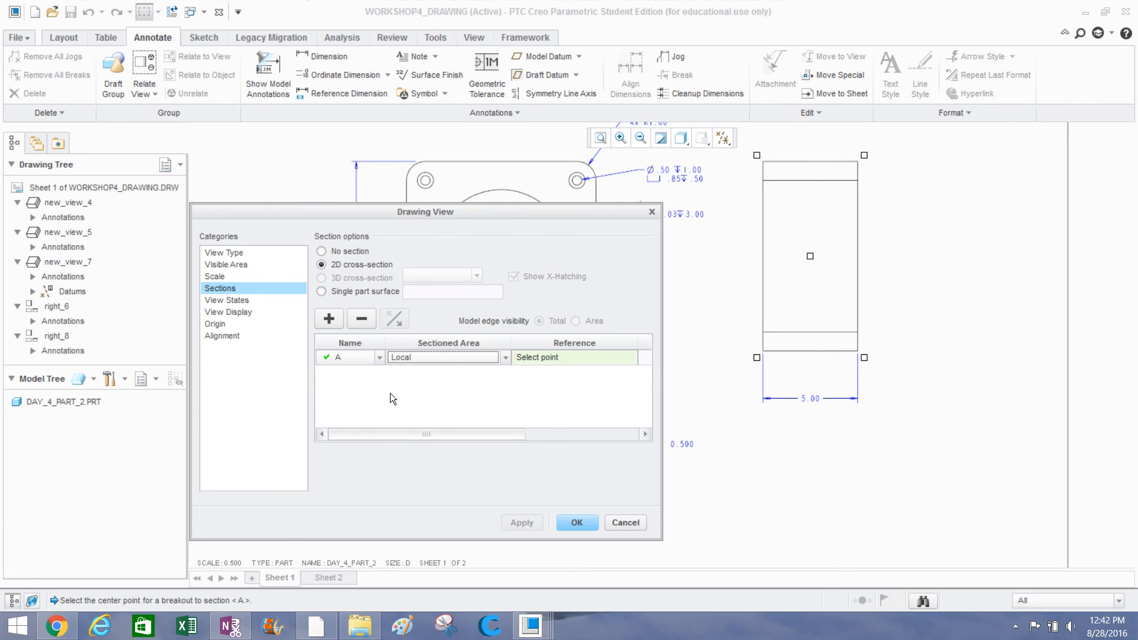
left_click(819, 213)
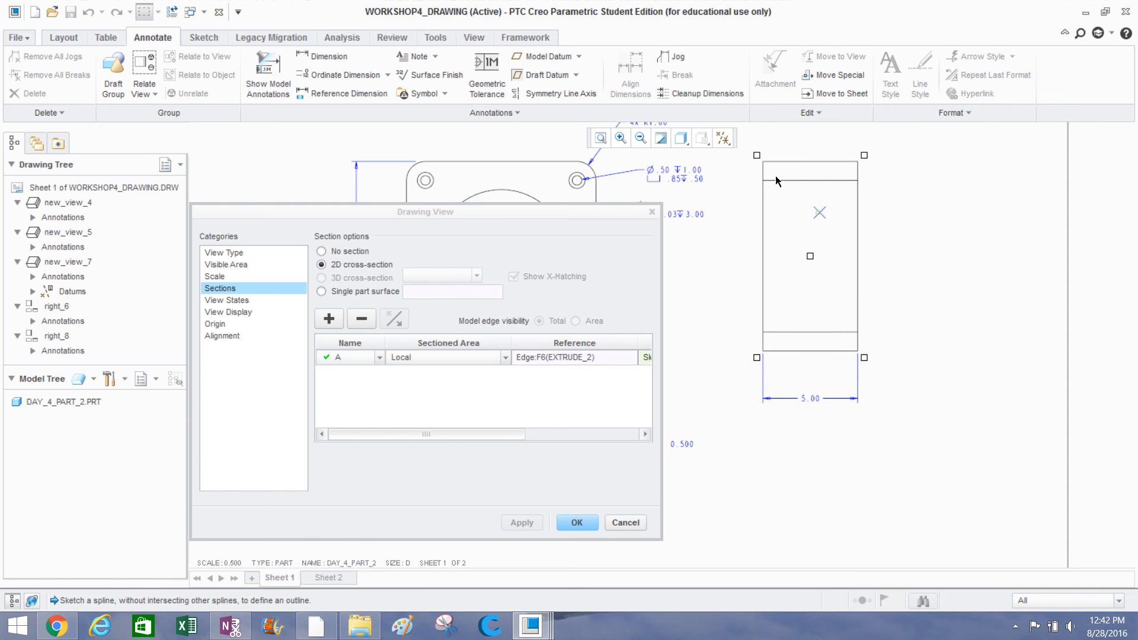
Sketch a closed spline around the side view's upper part as the breakout boundary and accept the local section.
left_click(898, 200)
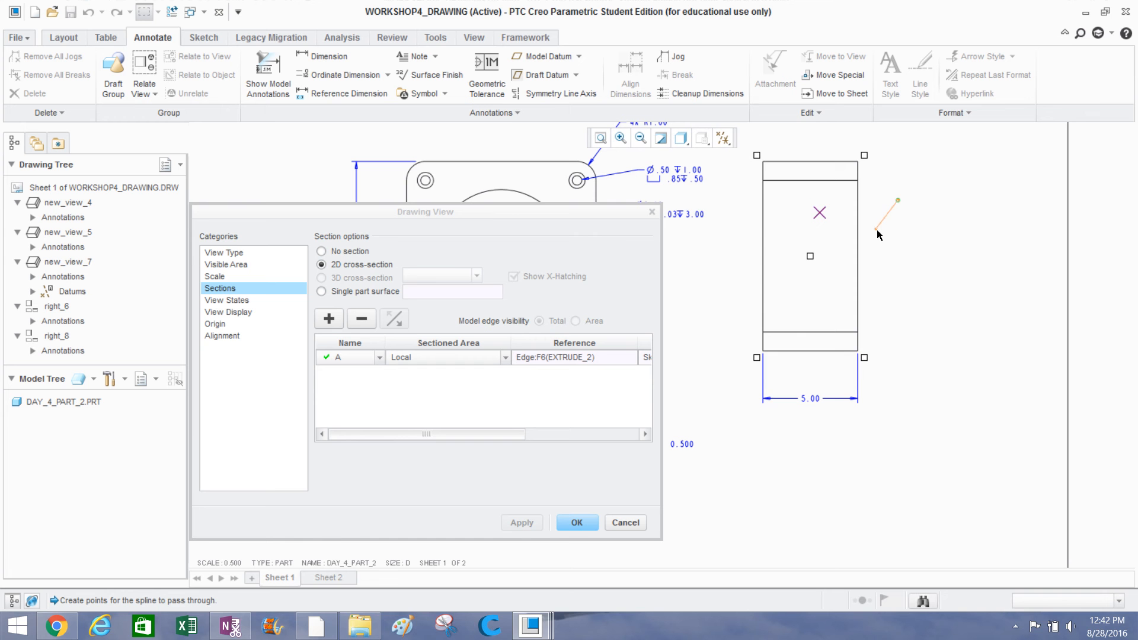
left_click(887, 240)
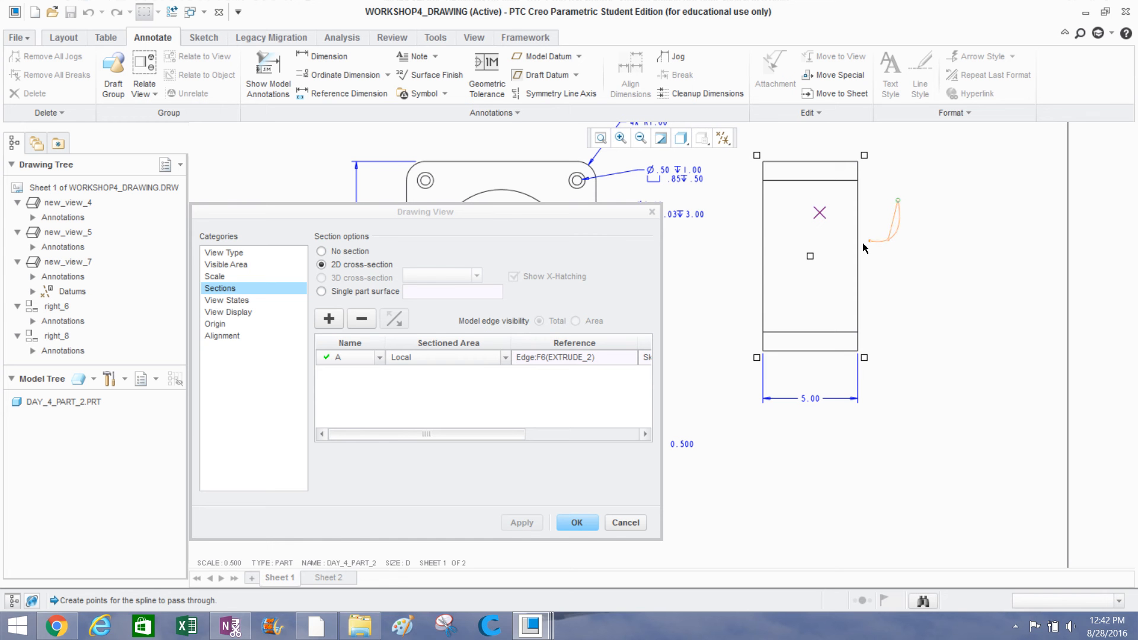
left_click(811, 240)
left_click(769, 238)
left_click(740, 200)
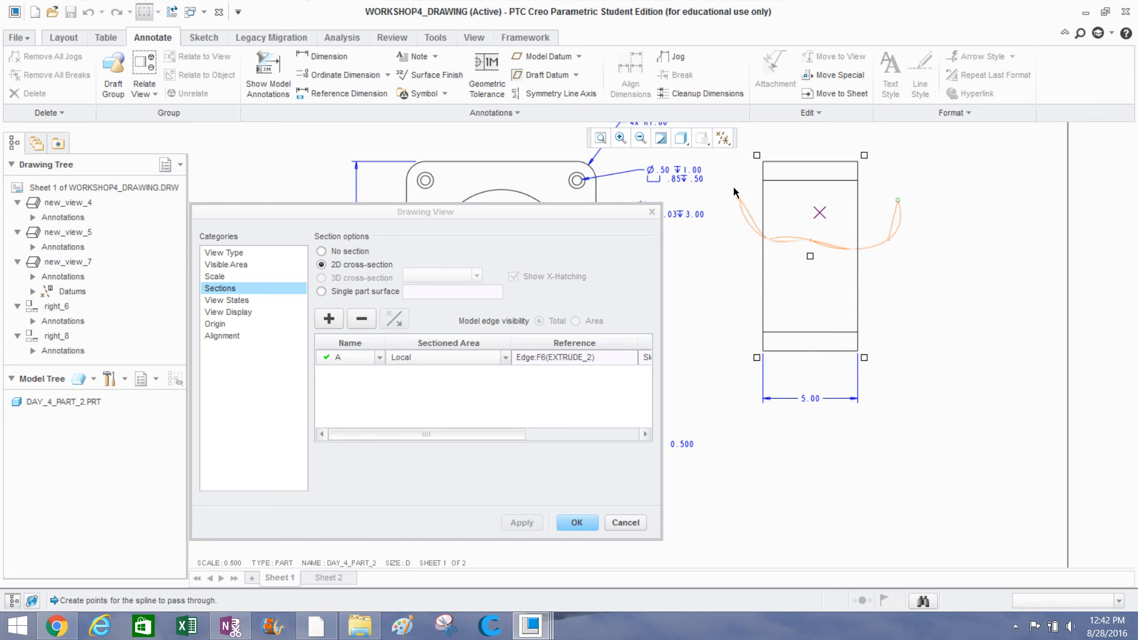
left_click(731, 169)
left_click(764, 148)
left_click(811, 144)
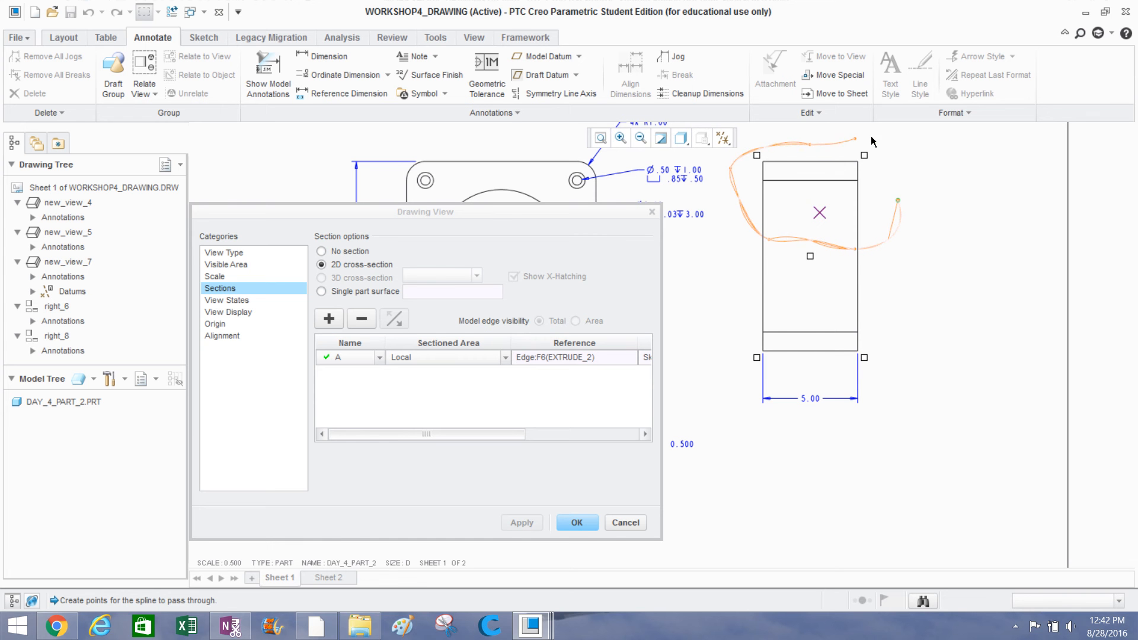
left_click(893, 138)
left_click(913, 178)
left_click(905, 190)
middle_click(905, 190)
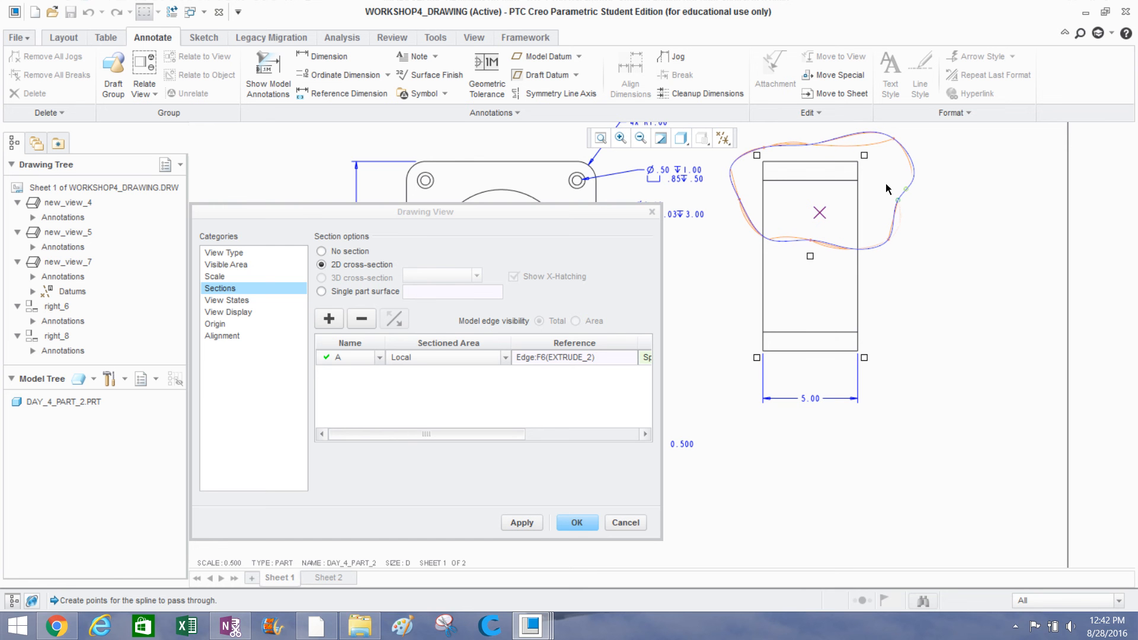
left_click(528, 516)
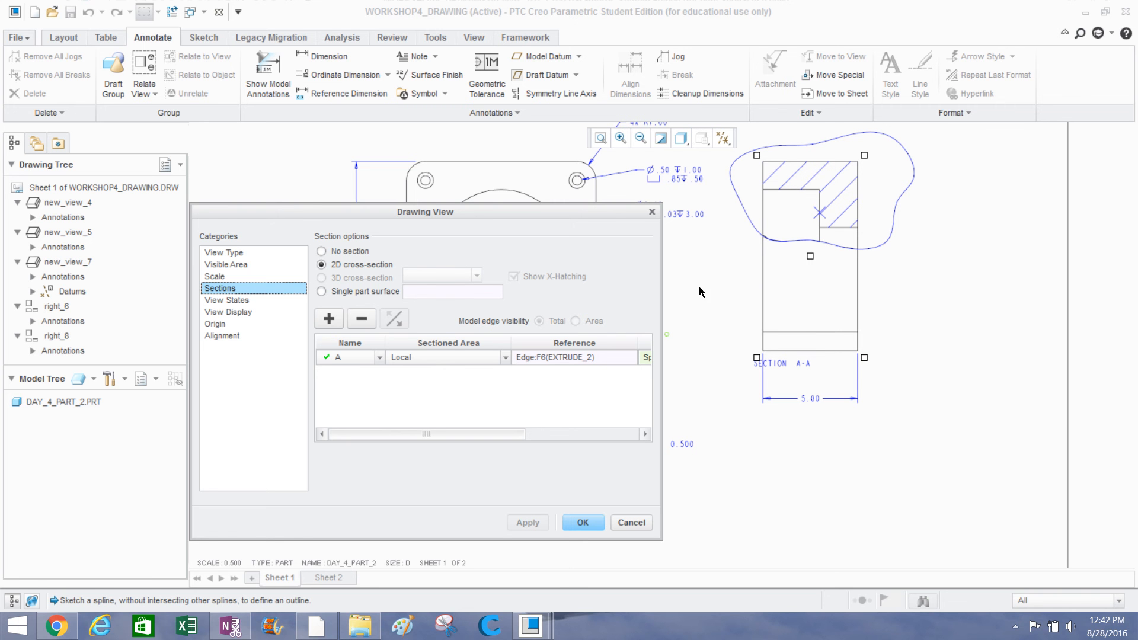
left_click(581, 523)
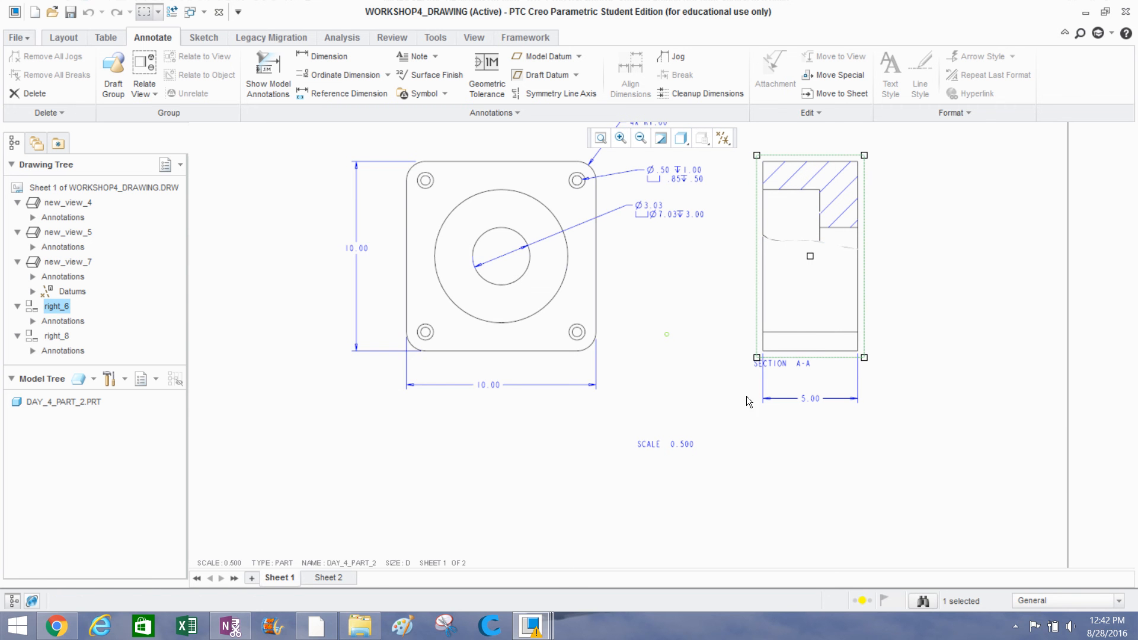
Centre the SECTION A-A note horizontally beneath the square block's side view.
scroll(716, 352, "up", 2)
scroll(811, 241, "down", 3)
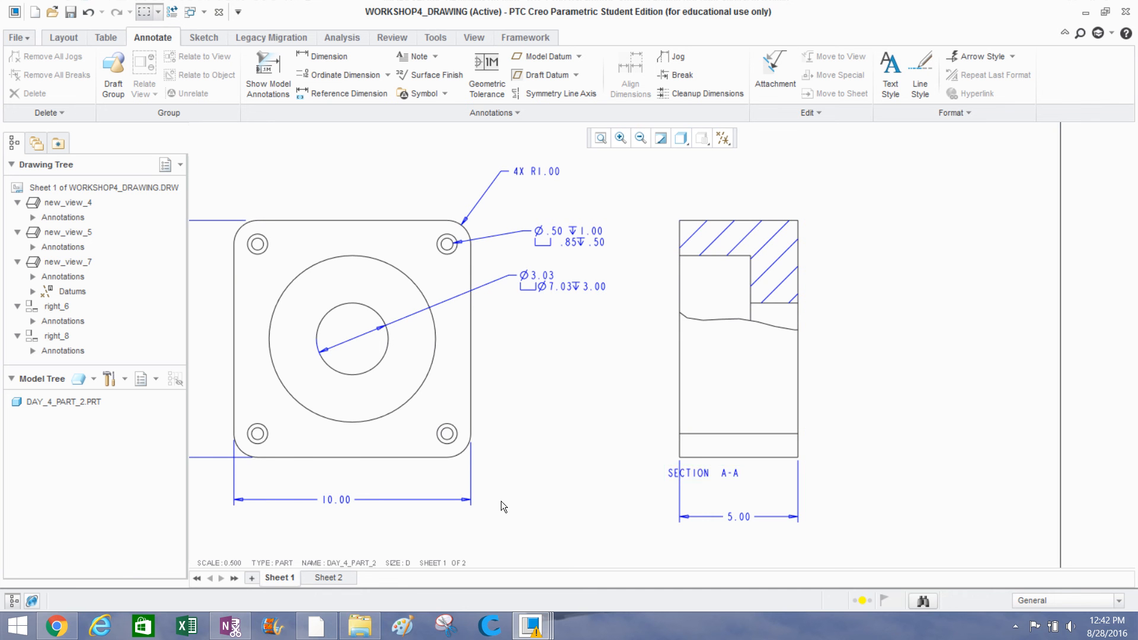
scroll(500, 499, "up", 1)
middle_click_drag(503, 492, 522, 410)
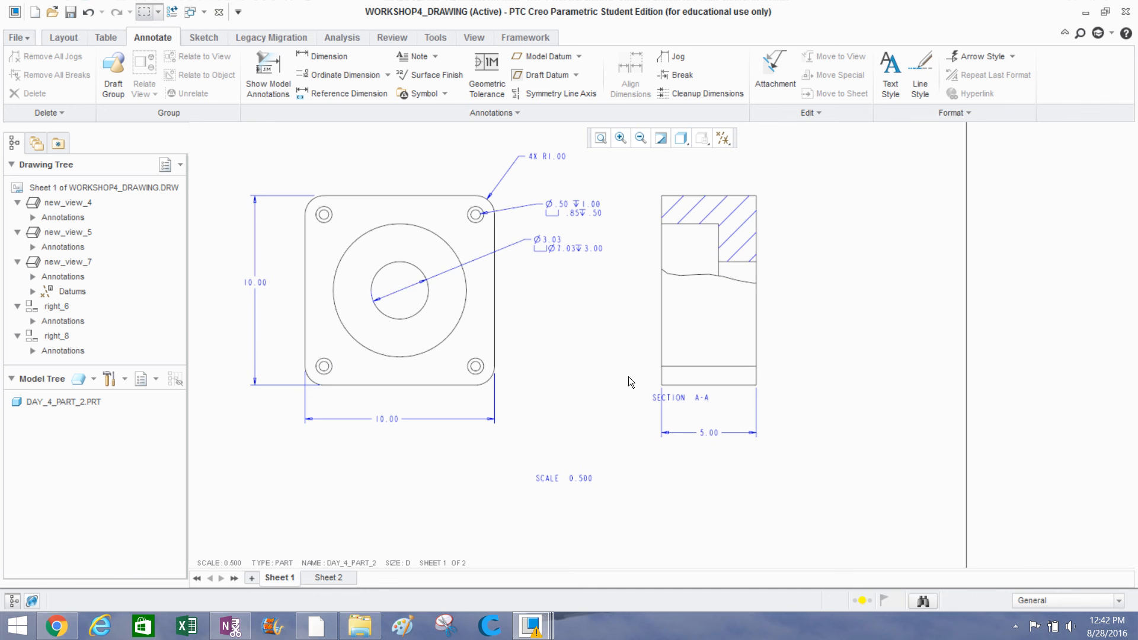
left_click(676, 400)
left_click_drag(668, 399, 699, 402)
left_click(827, 430)
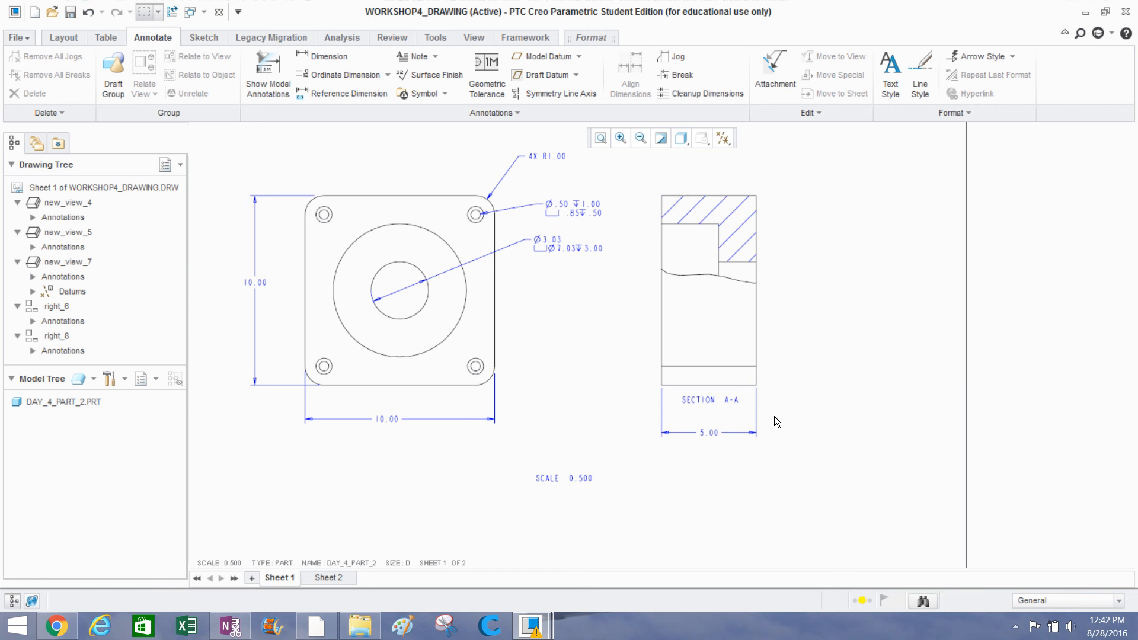
Move the SECTION A-A note below the side view's 5.00 width dimension.
left_click(705, 399)
double_click(703, 399)
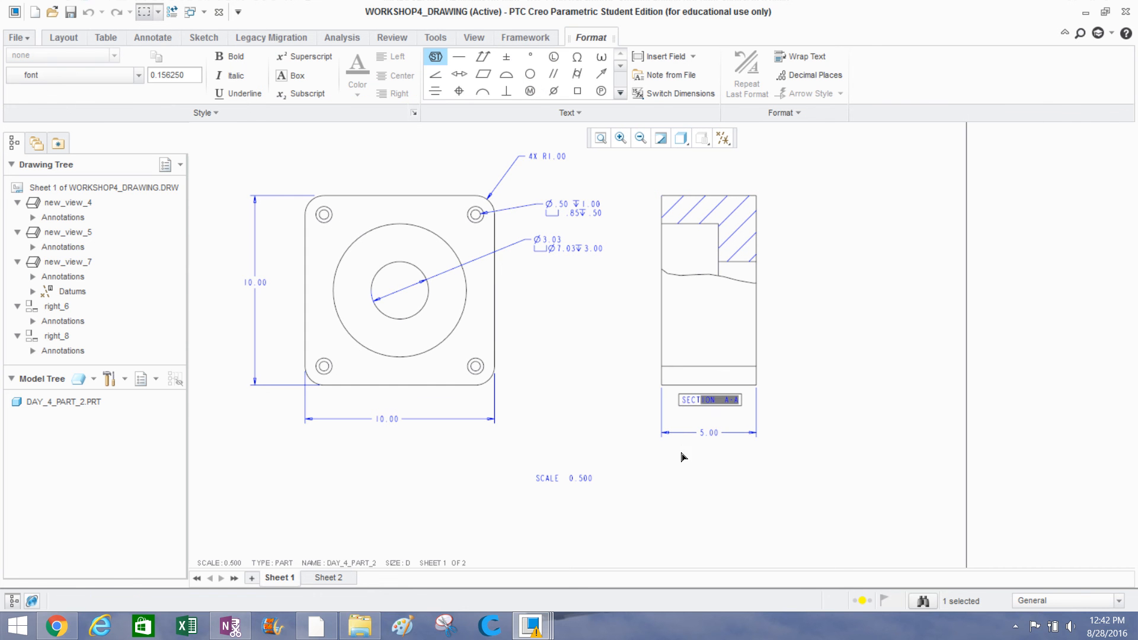
left_click(670, 412)
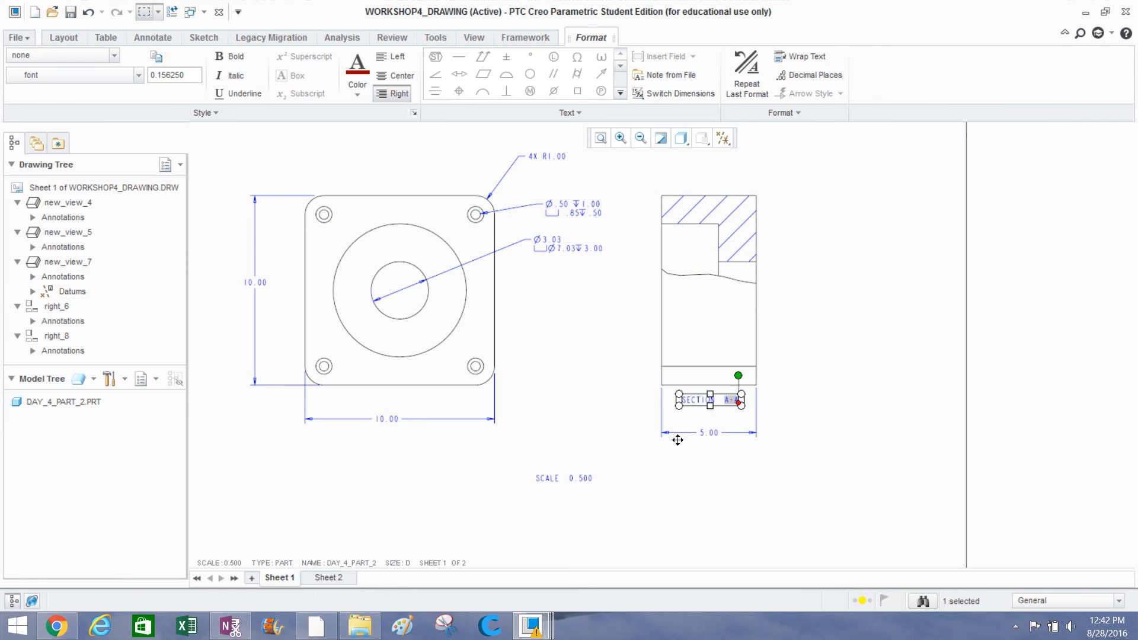
left_click_drag(677, 440, 698, 453)
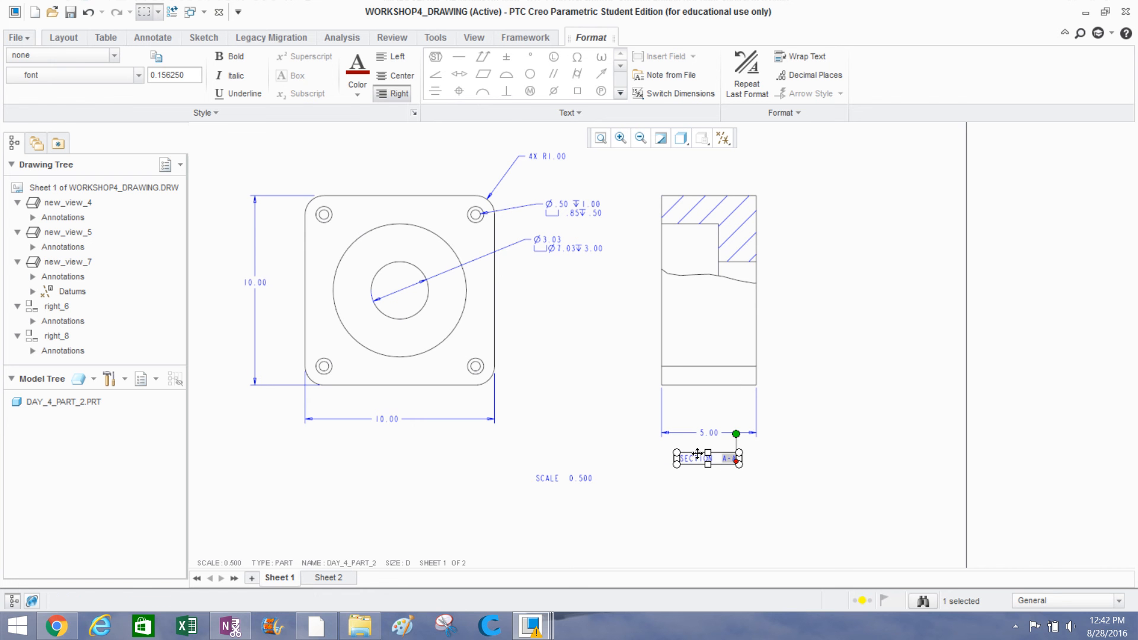
left_click(699, 411)
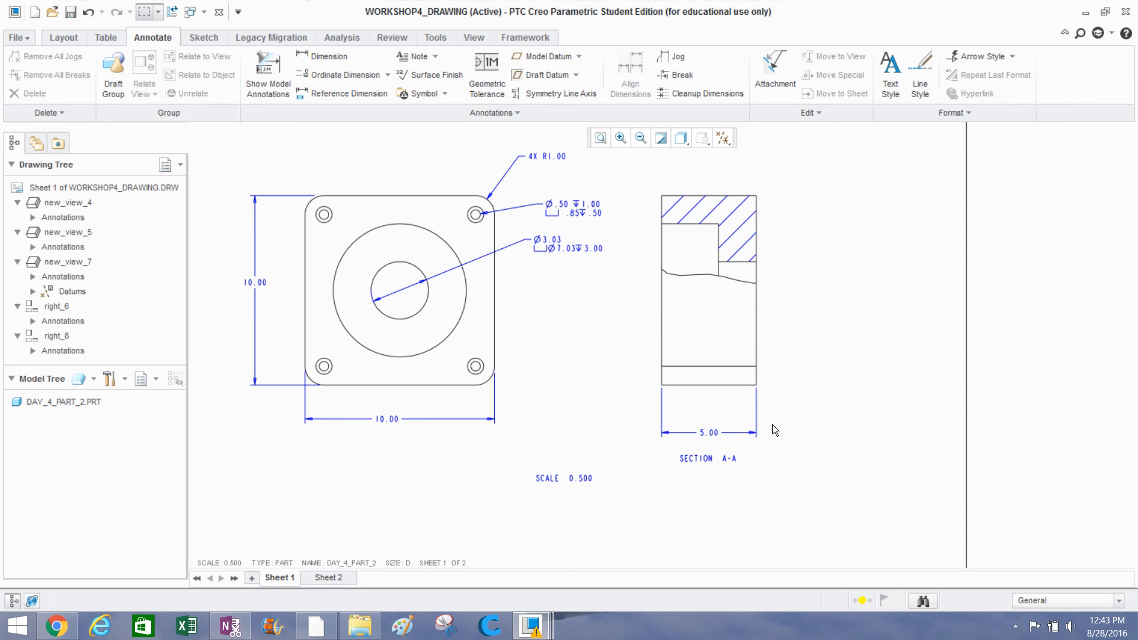
double_click(697, 458)
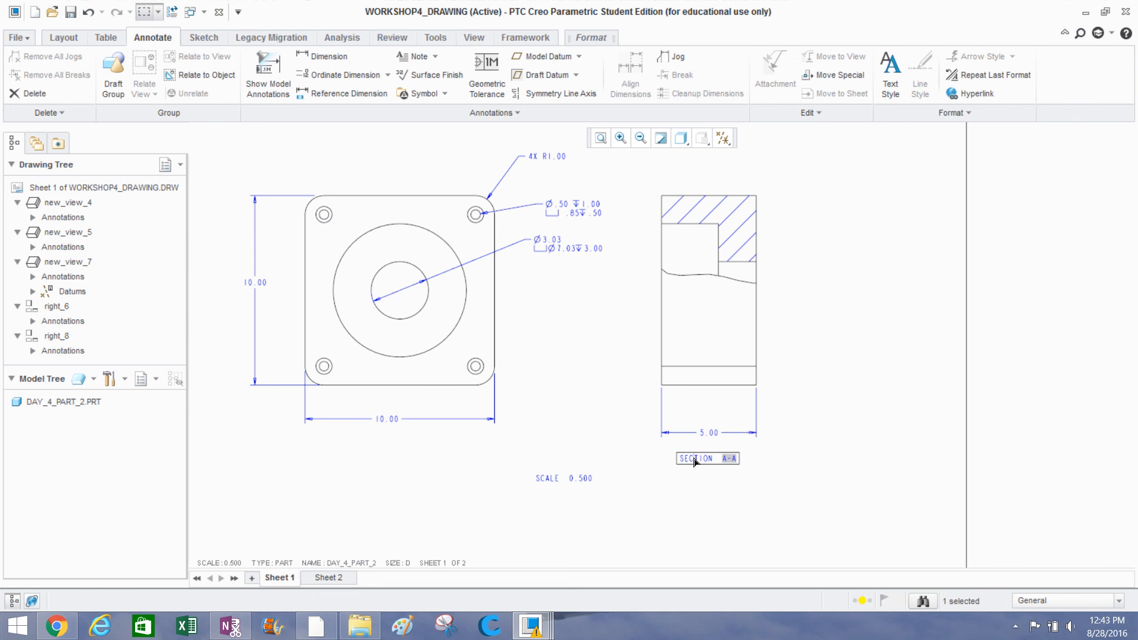
left_click(658, 468)
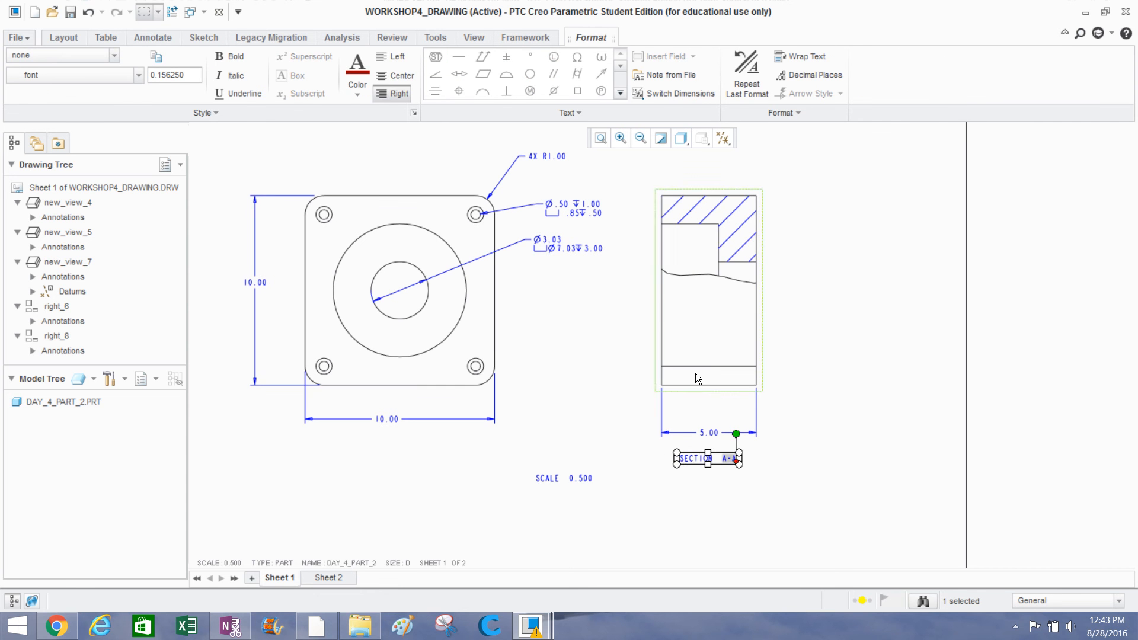
Set the side view's section A arrow display to the square block's front view, new_view_5, and accept the view settings.
left_click(681, 251)
right_click(677, 251)
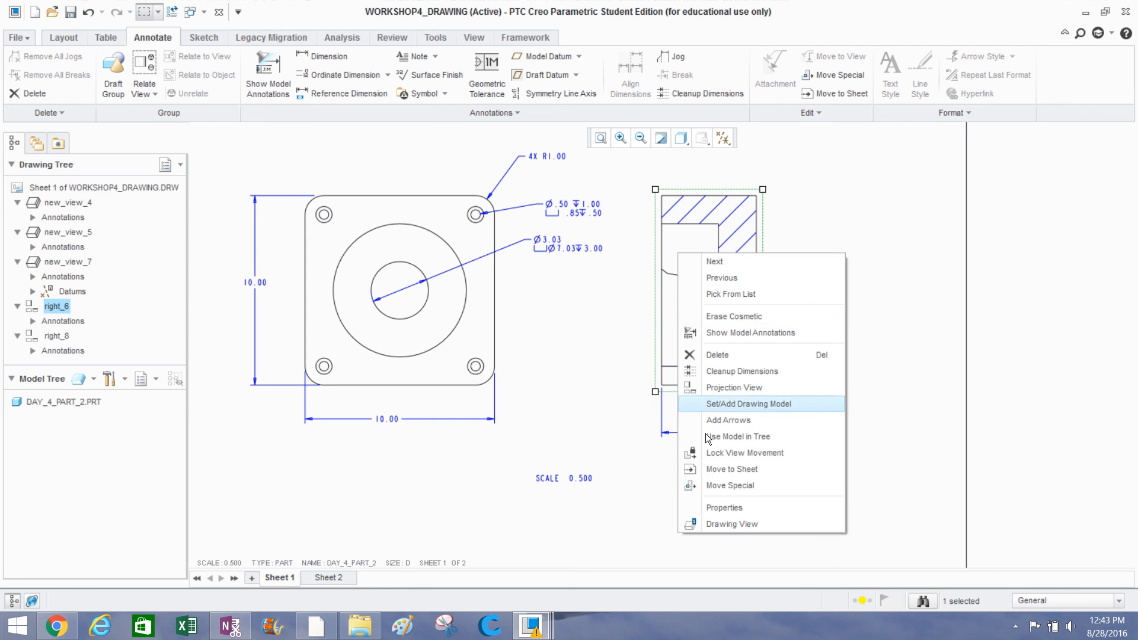
left_click(698, 507)
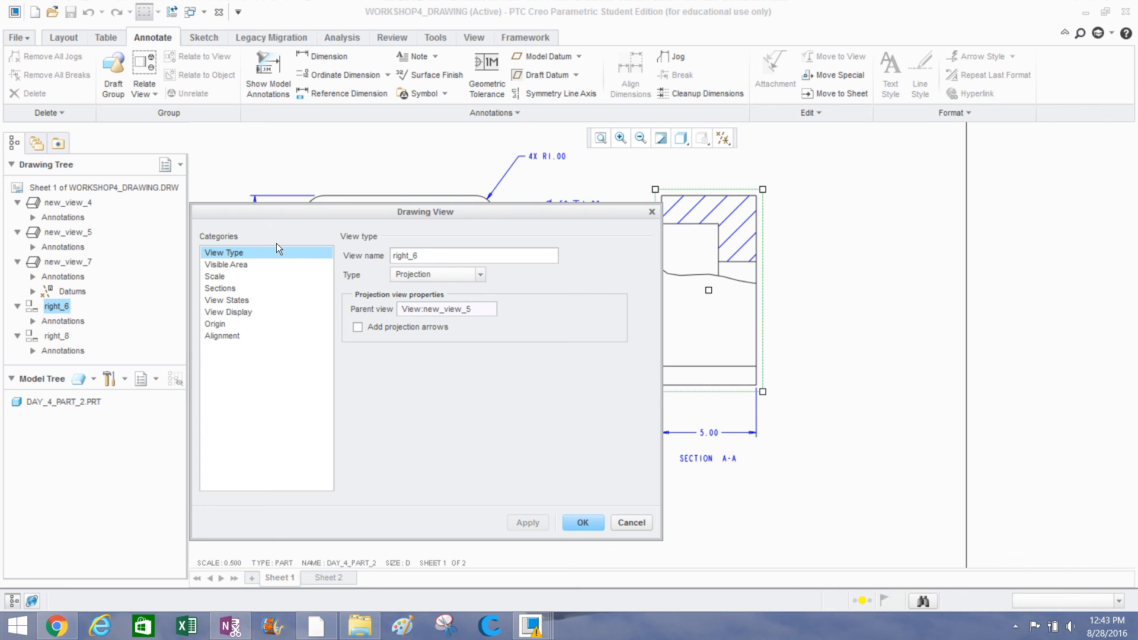
left_click(218, 288)
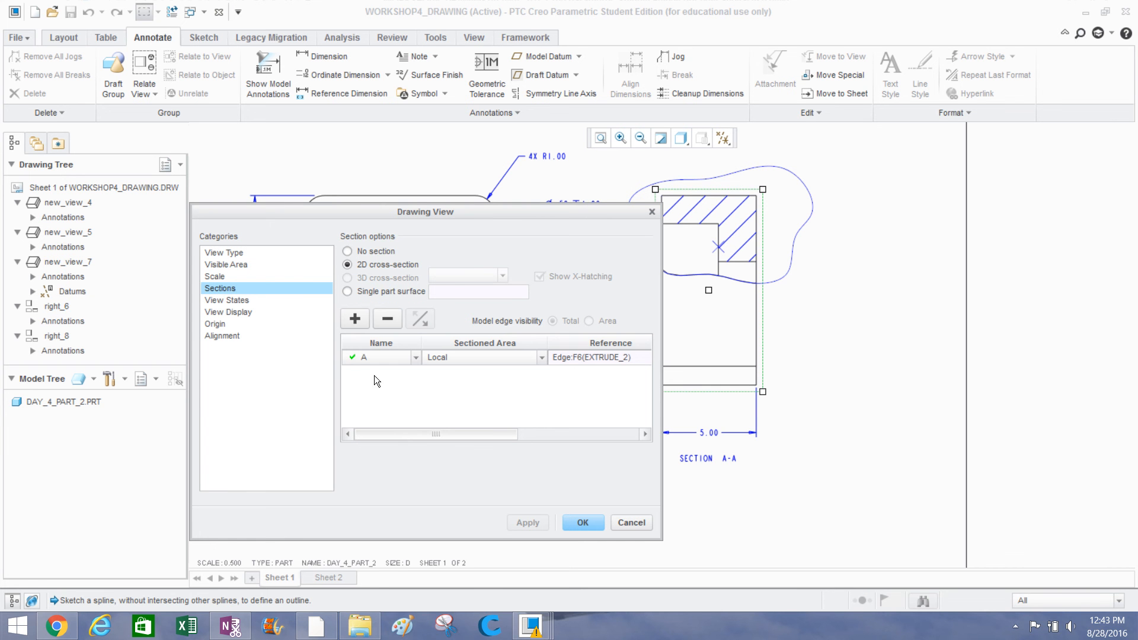
left_click_drag(427, 435, 579, 452)
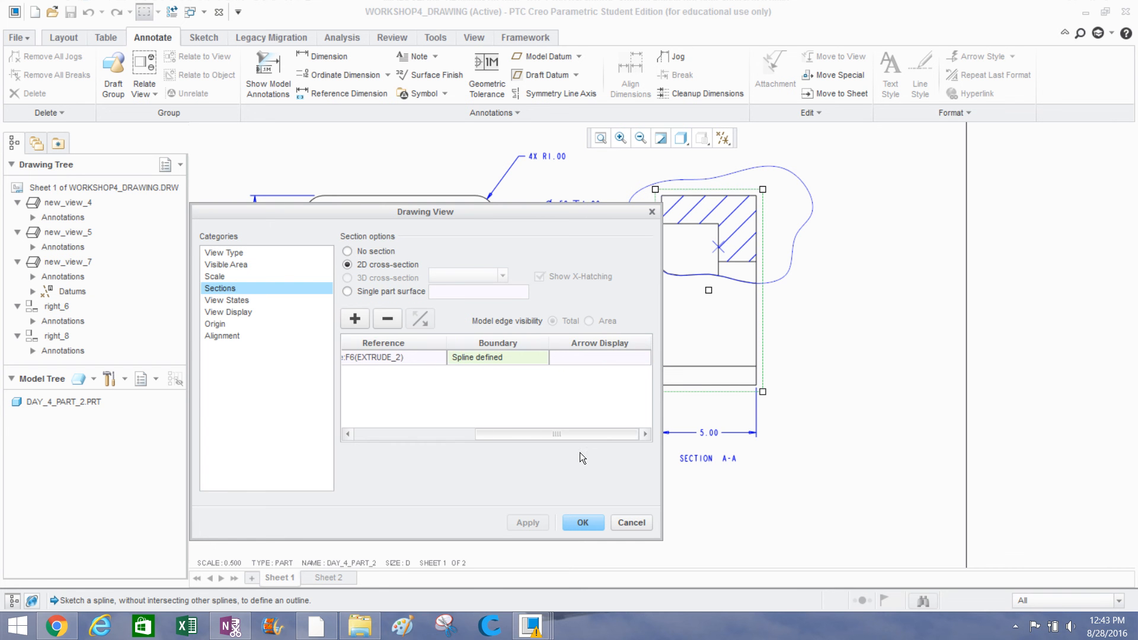
mouse_move(578, 213)
left_mouse_down()
mouse_move(672, 187)
mouse_move(1031, 204)
left_mouse_up()
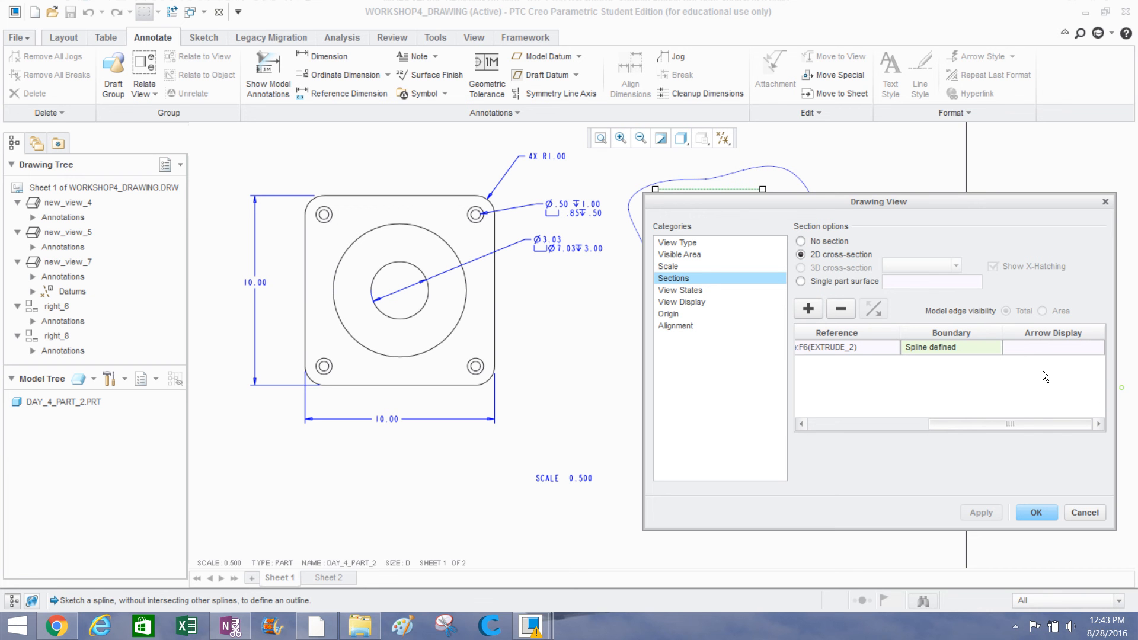
left_click(1040, 350)
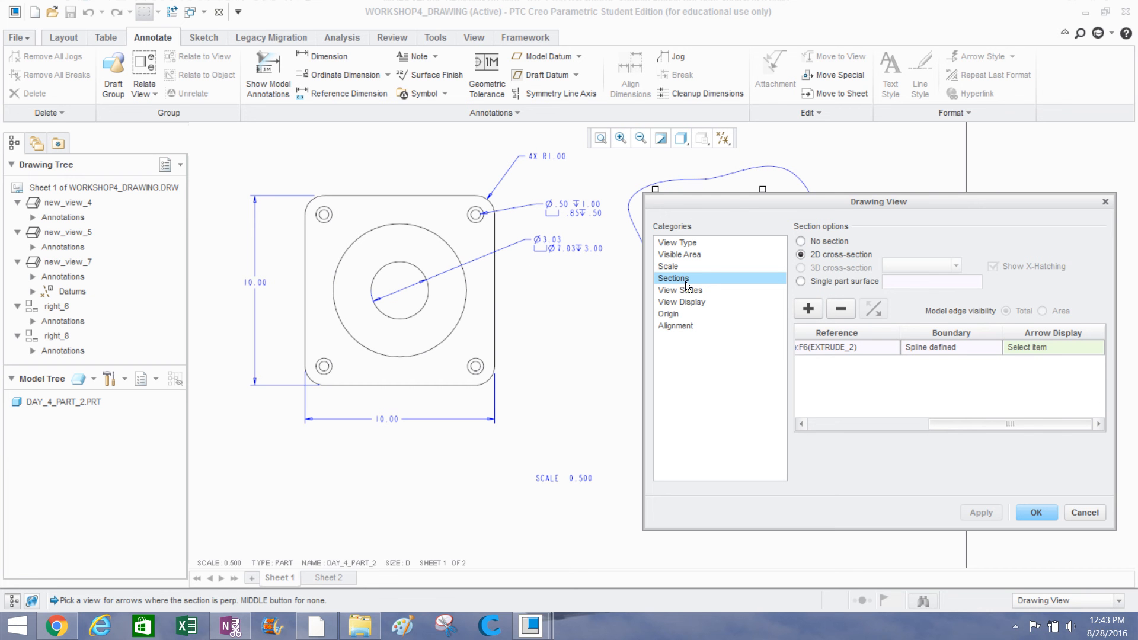
left_click(426, 193)
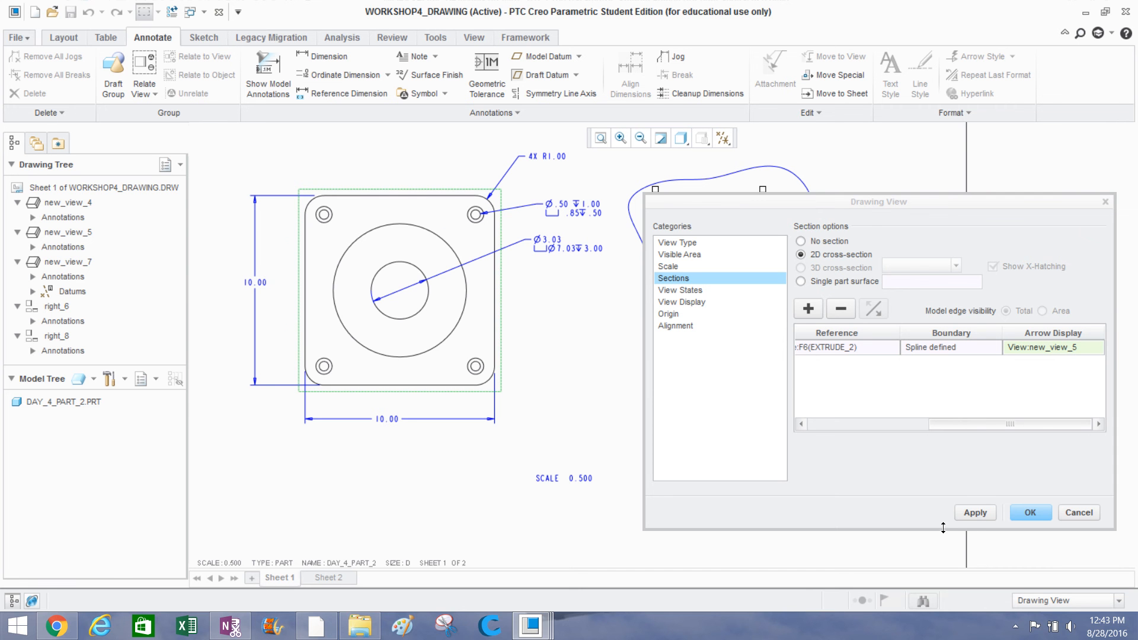
left_click(975, 512)
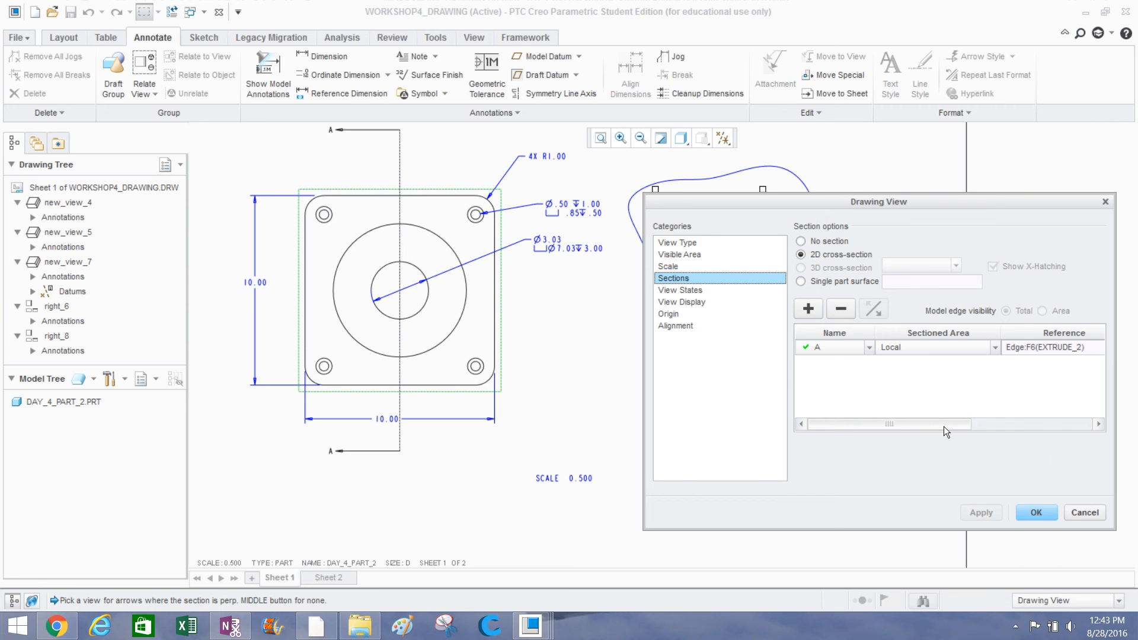
left_click_drag(944, 424, 1038, 436)
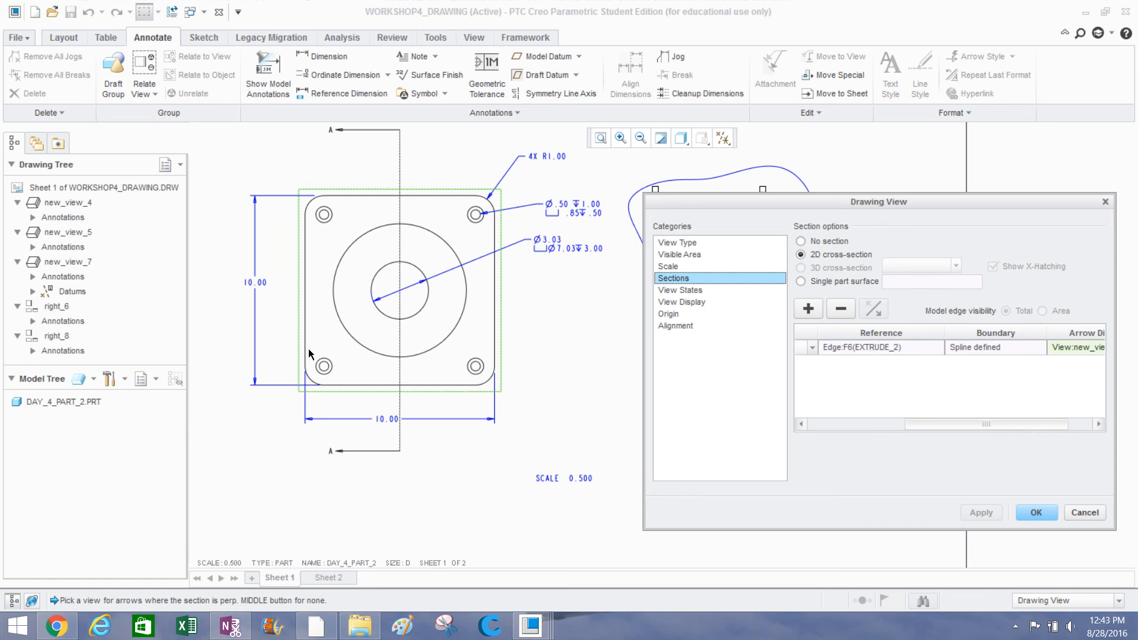
left_click(1024, 518)
left_click(466, 432)
Move the front view's 10.00 width dimension slightly closer to the block, with its text clear of the section A cutting line.
scroll(609, 469, "up", 1)
middle_click_drag(611, 465, 691, 414)
scroll(347, 195, "down", 2)
scroll(546, 453, "up", 1)
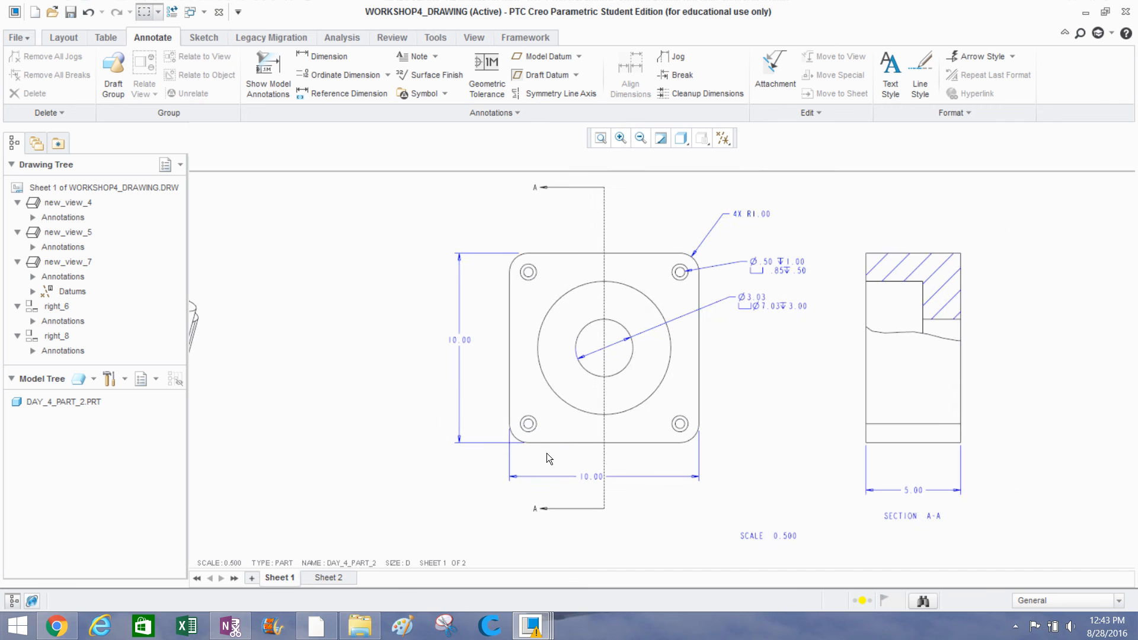
left_click(594, 475)
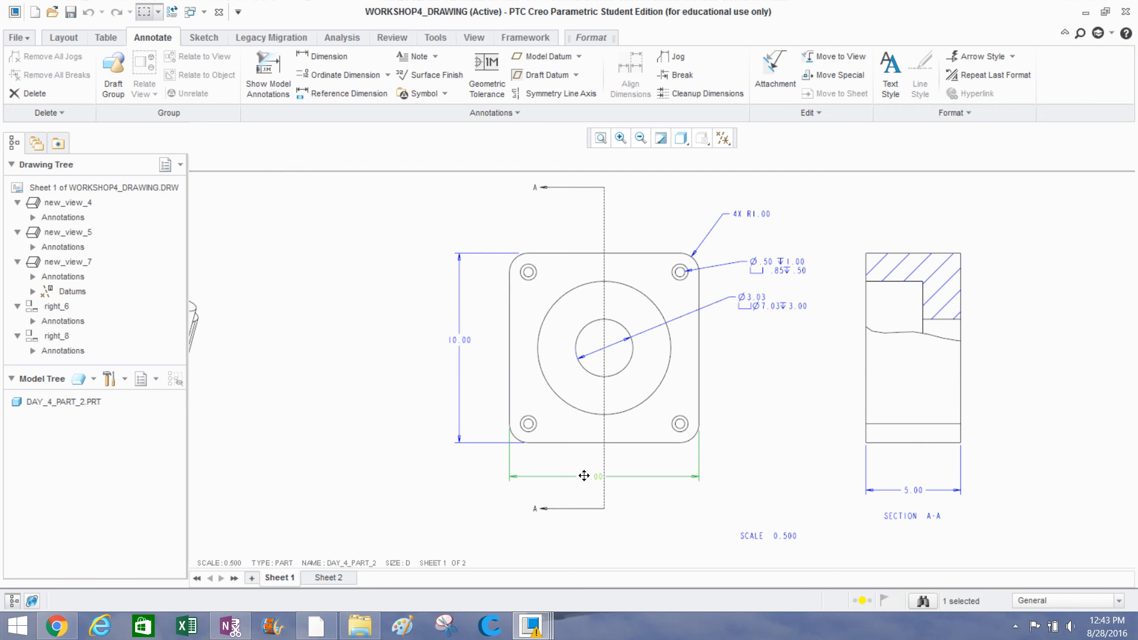
left_click_drag(583, 475, 551, 470)
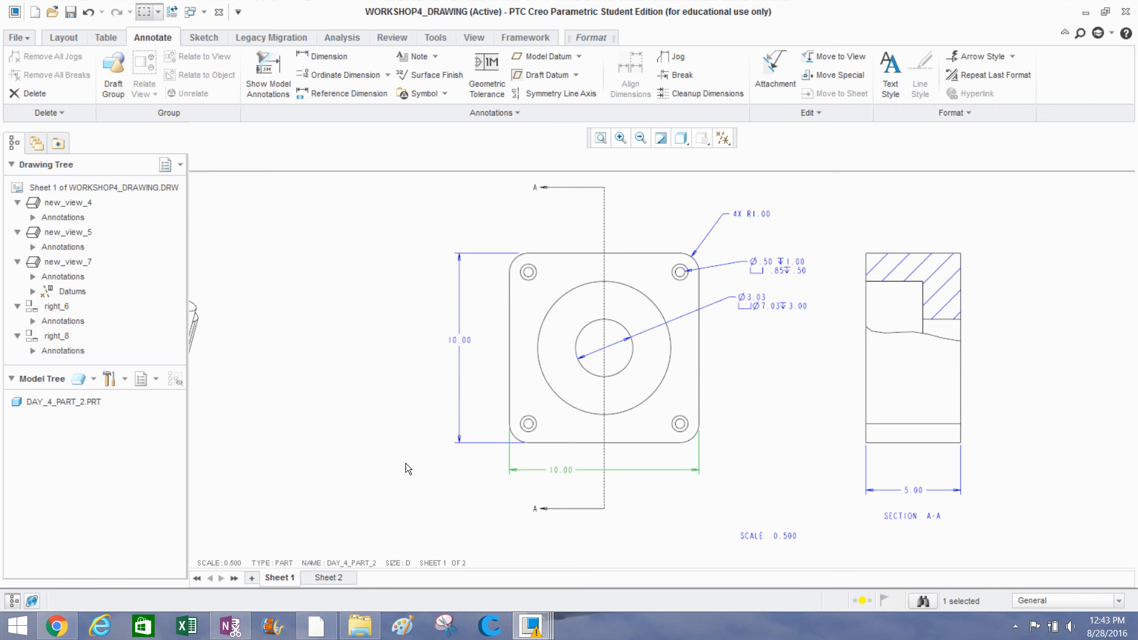
left_click(418, 472)
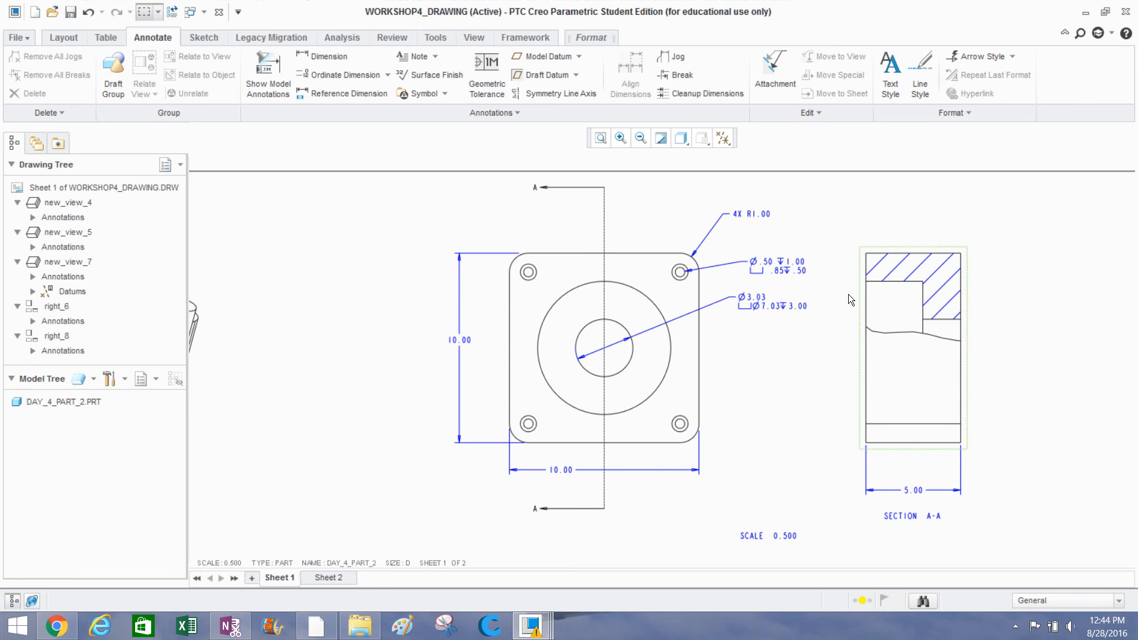
scroll(815, 389, "down", 5)
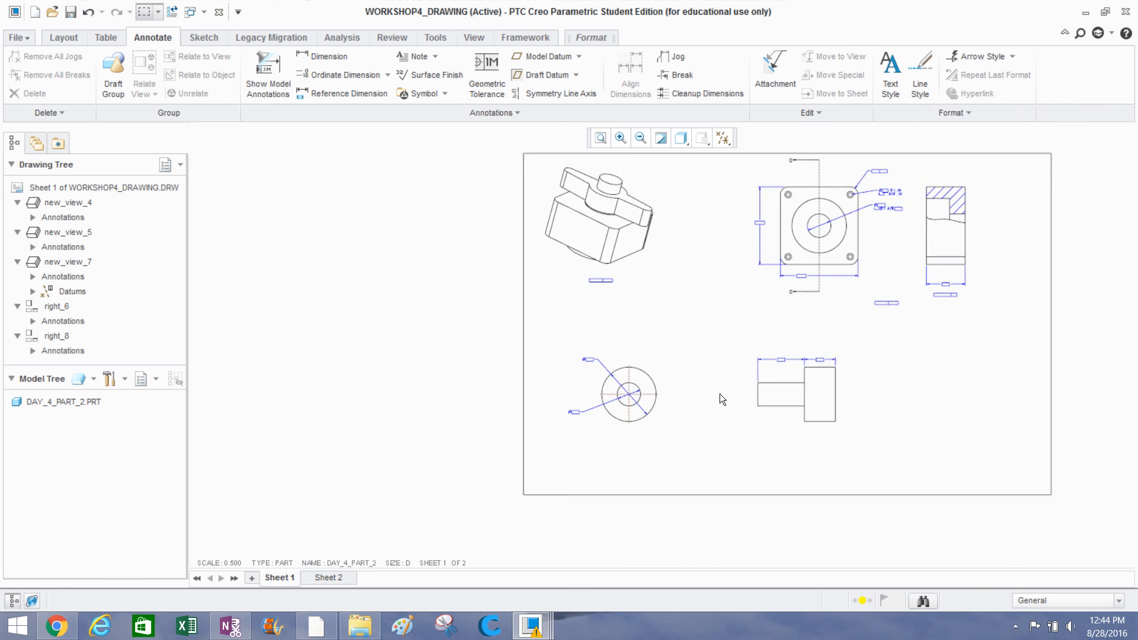
Switch to Sheet 2 and make DAY4_PART_3 the current drawing model.
scroll(719, 394, "up", 3)
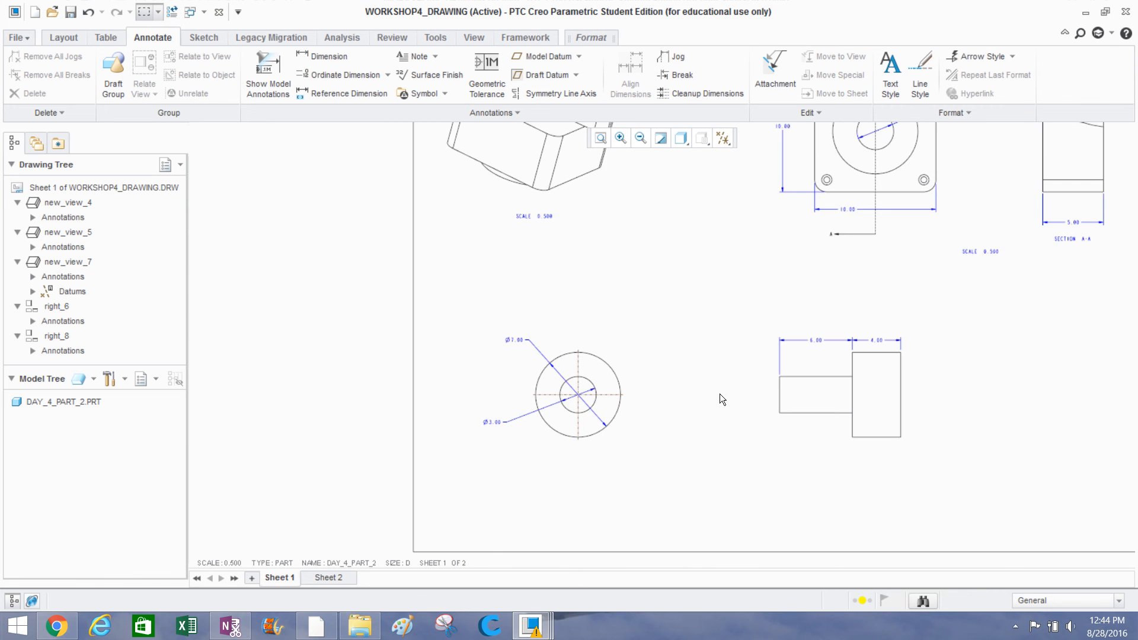
left_click(319, 579)
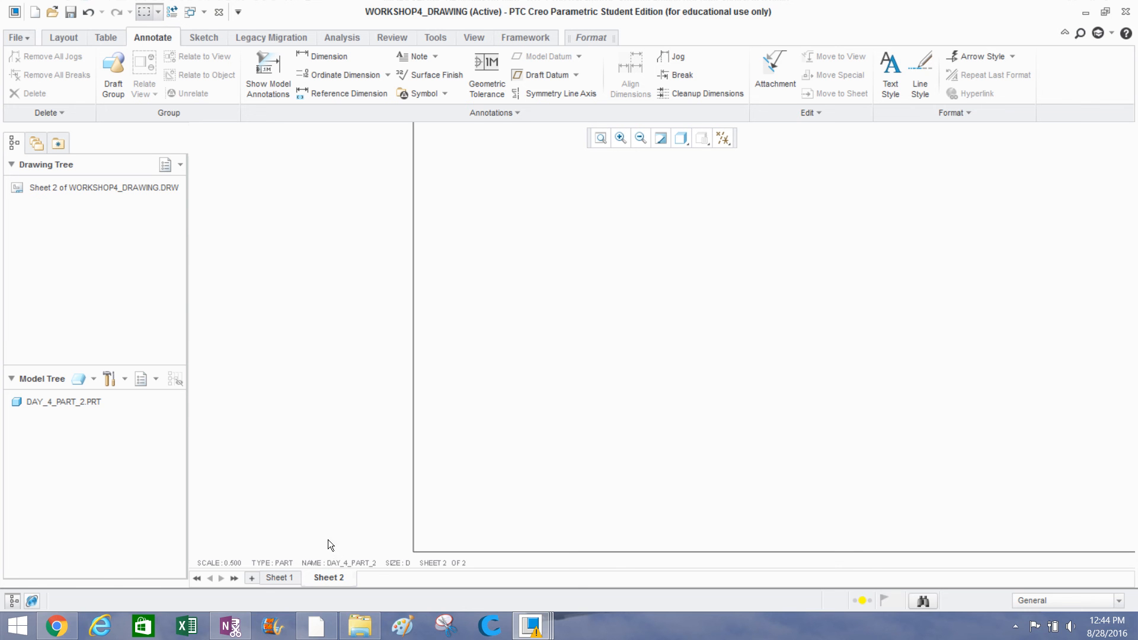
mouse_move(556, 351)
middle_mouse_down()
mouse_move(551, 409)
mouse_move(464, 480)
middle_mouse_up()
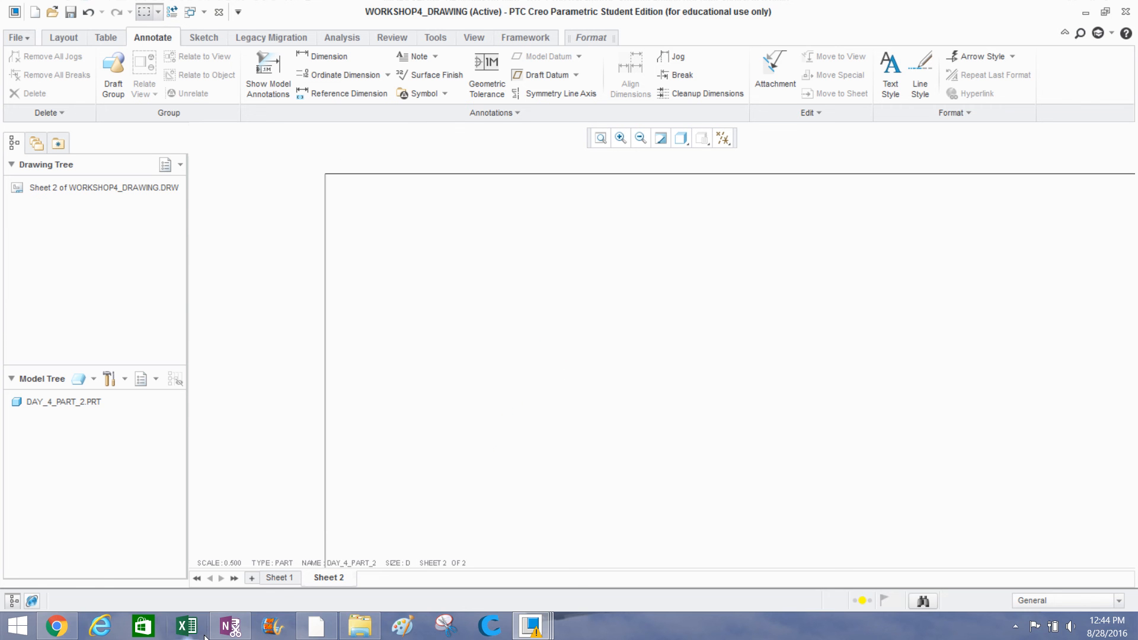
left_click(337, 563)
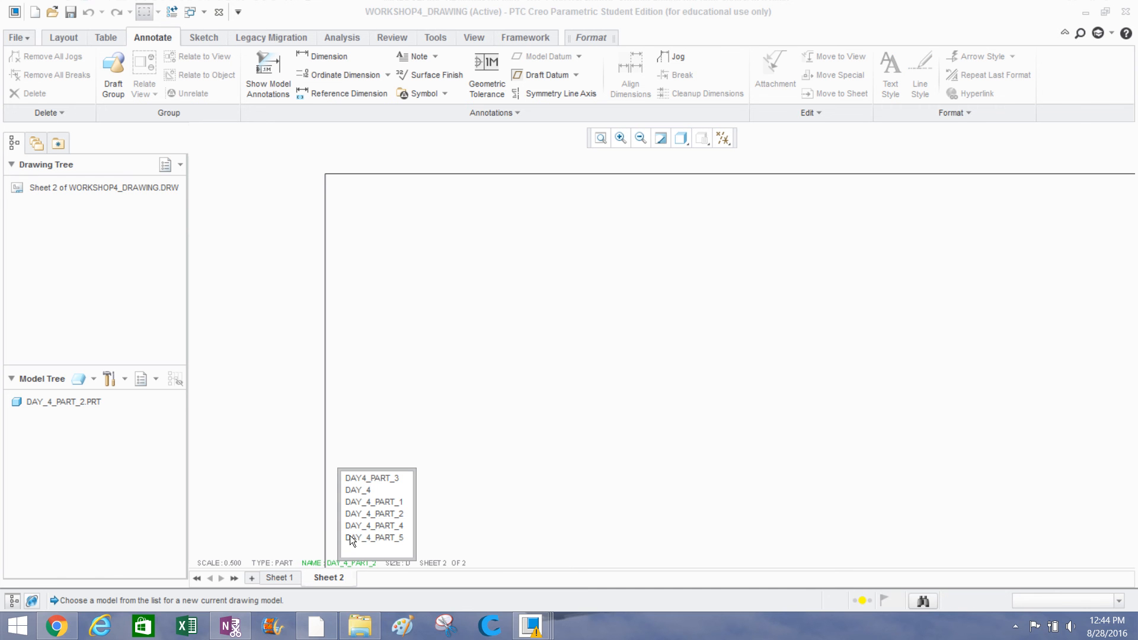
left_click(366, 475)
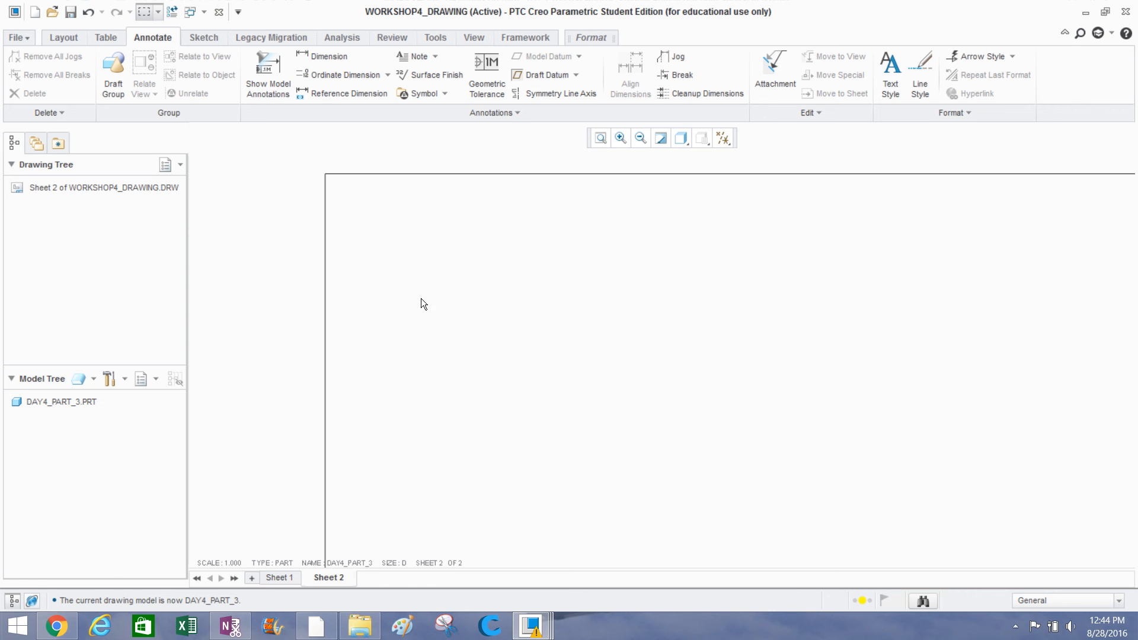
Place a general view of the flat ring near Sheet 2's upper-left corner and apply the BOTTOM orientation.
right_click(399, 235)
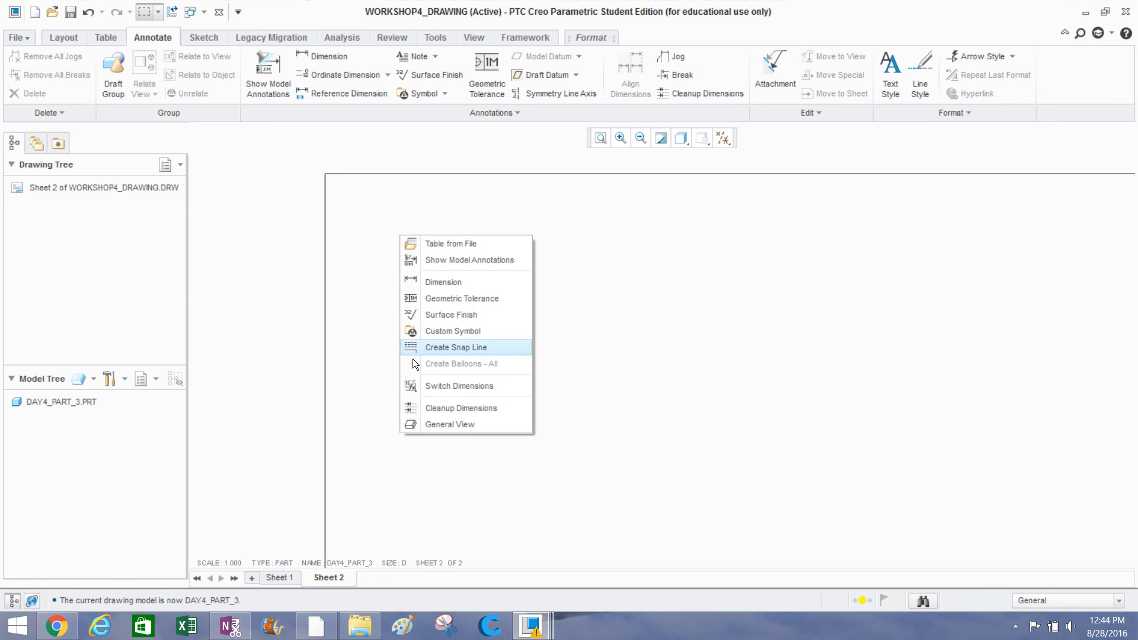
left_click(422, 424)
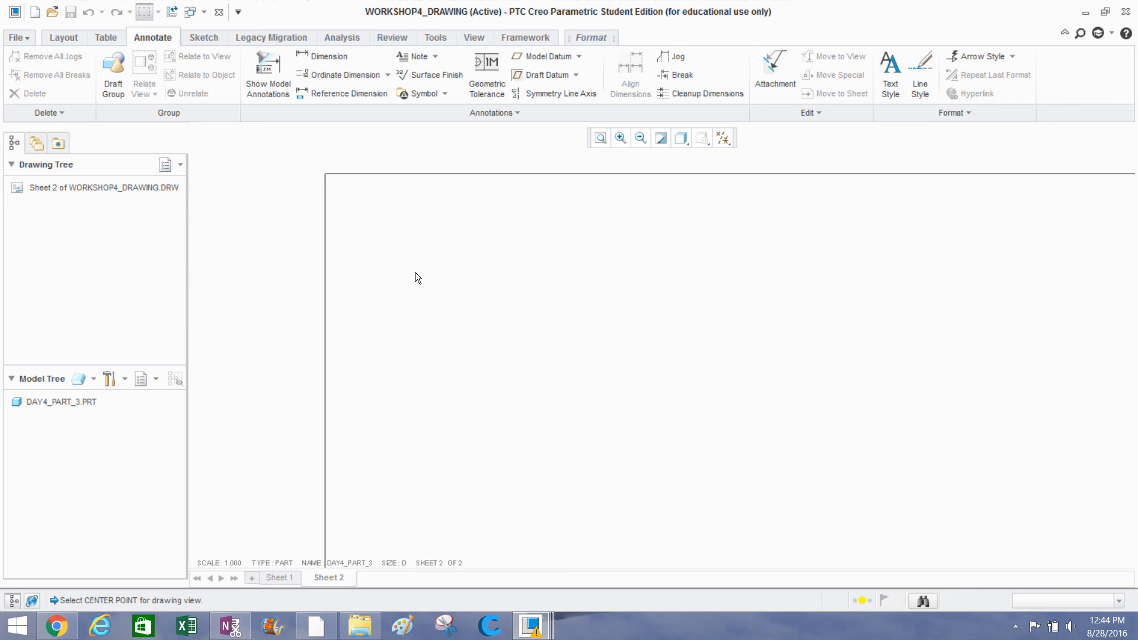
left_click(416, 273)
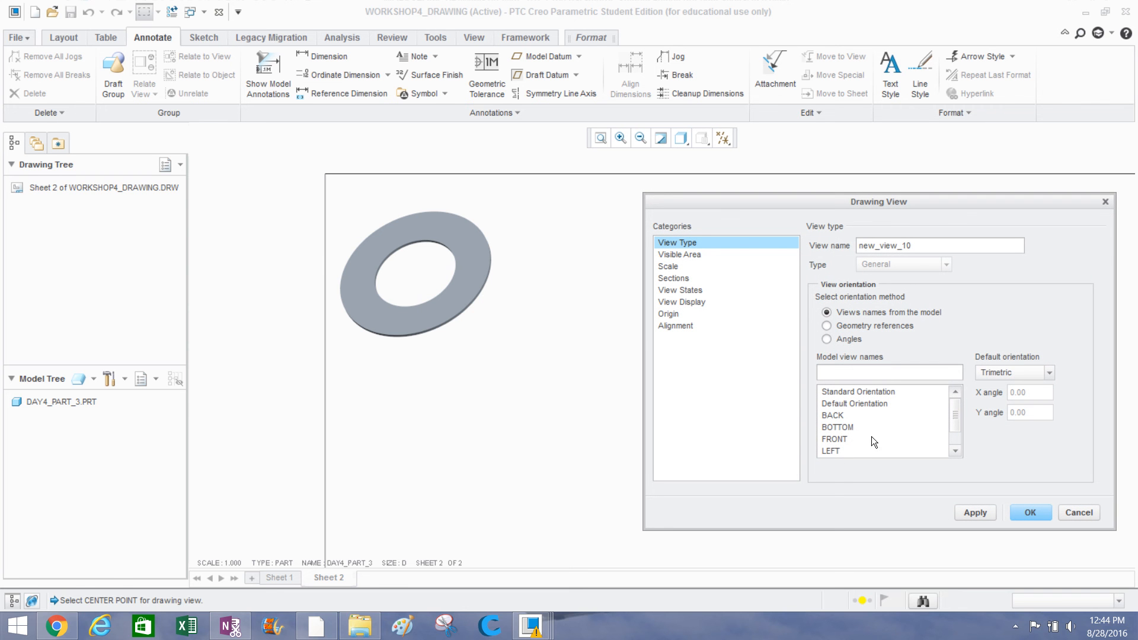
left_click(833, 439)
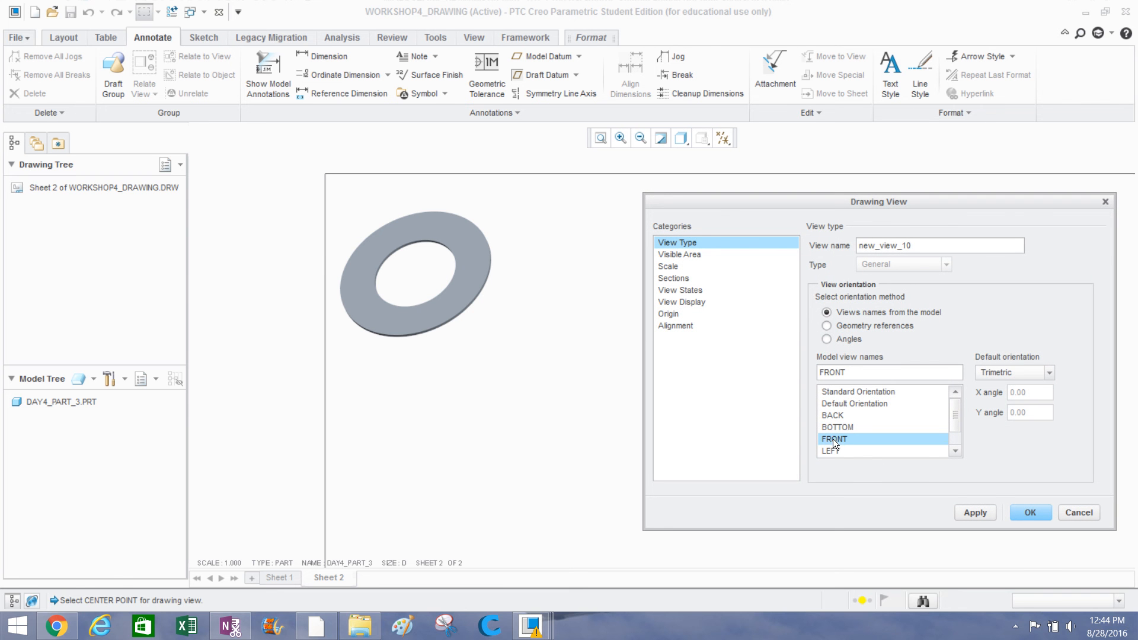
left_click(966, 513)
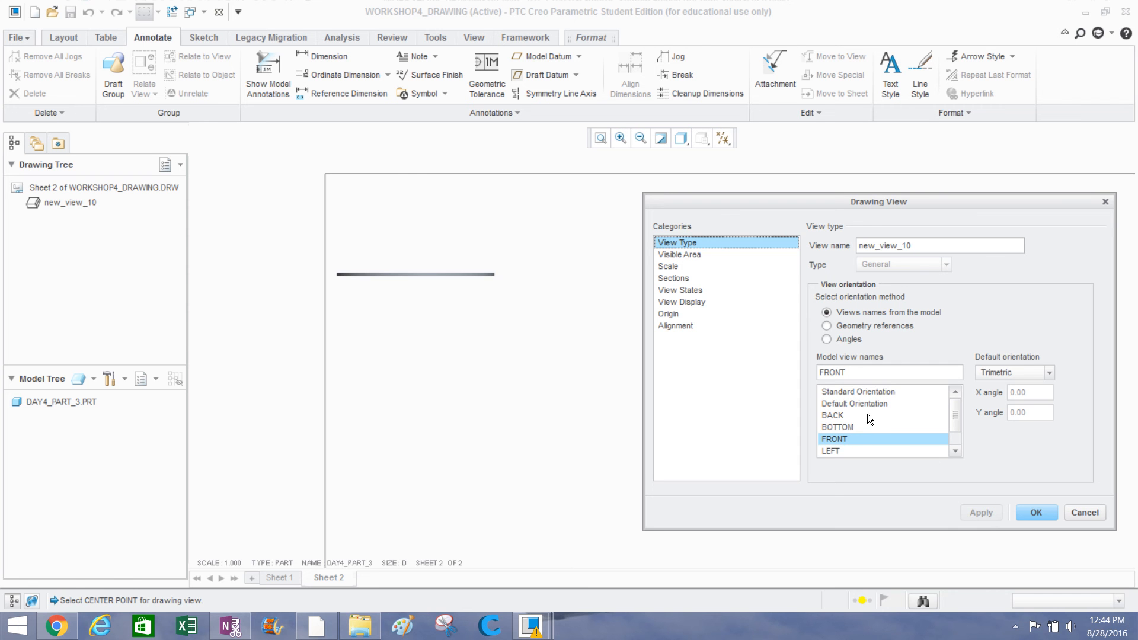
left_click(854, 426)
left_click(979, 512)
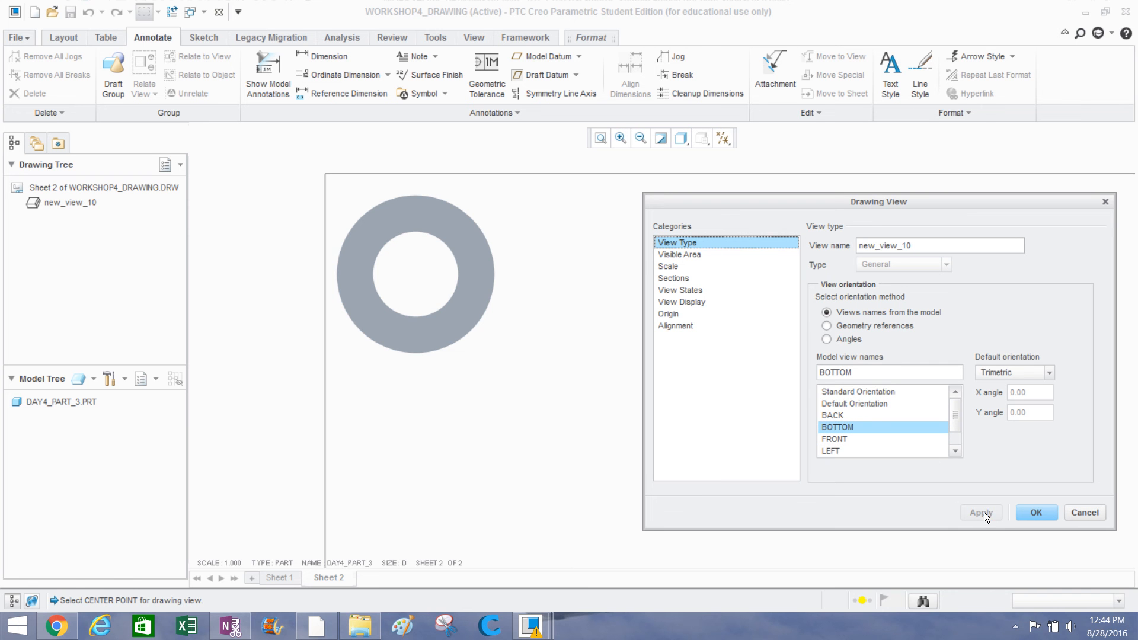
Set the ring's general view display style to No Hidden and apply it.
left_click(676, 254)
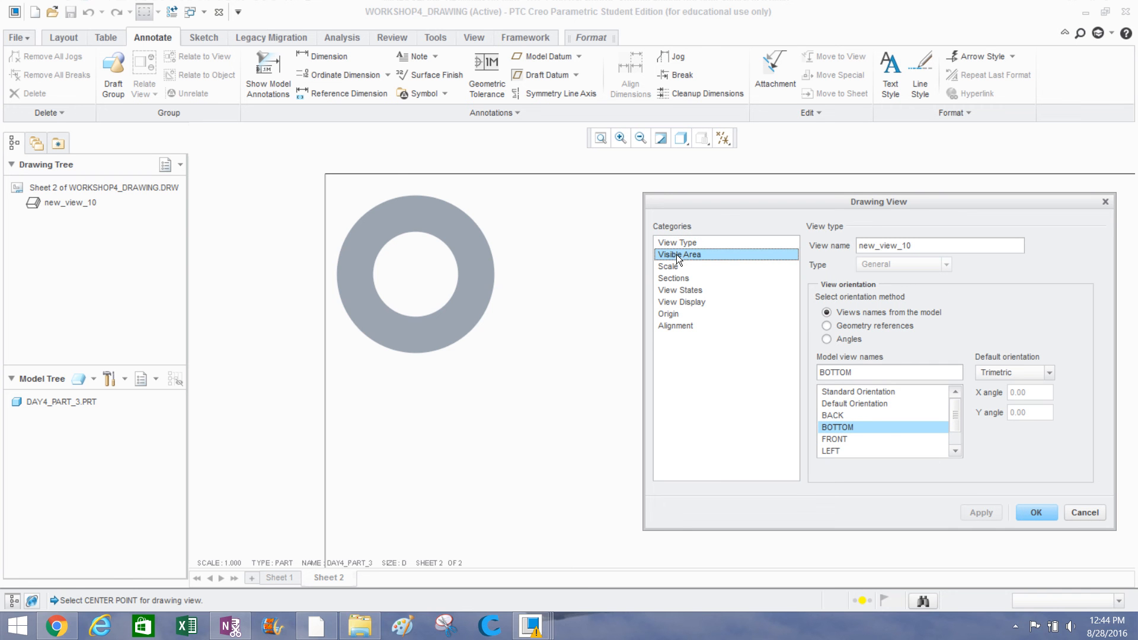
left_click(681, 294)
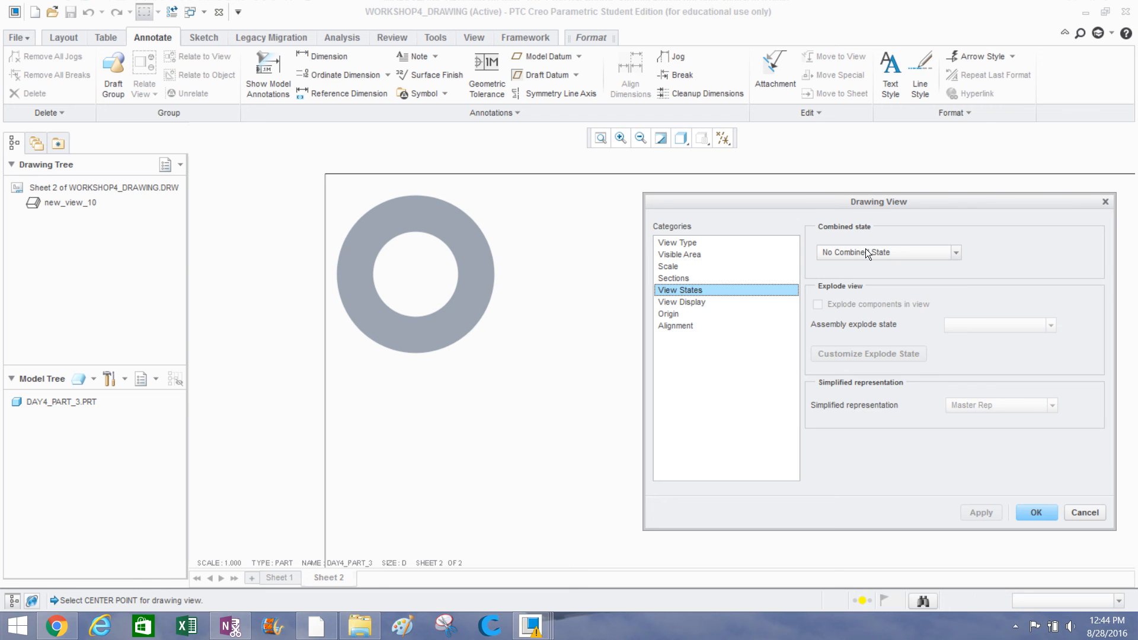
left_click(833, 252)
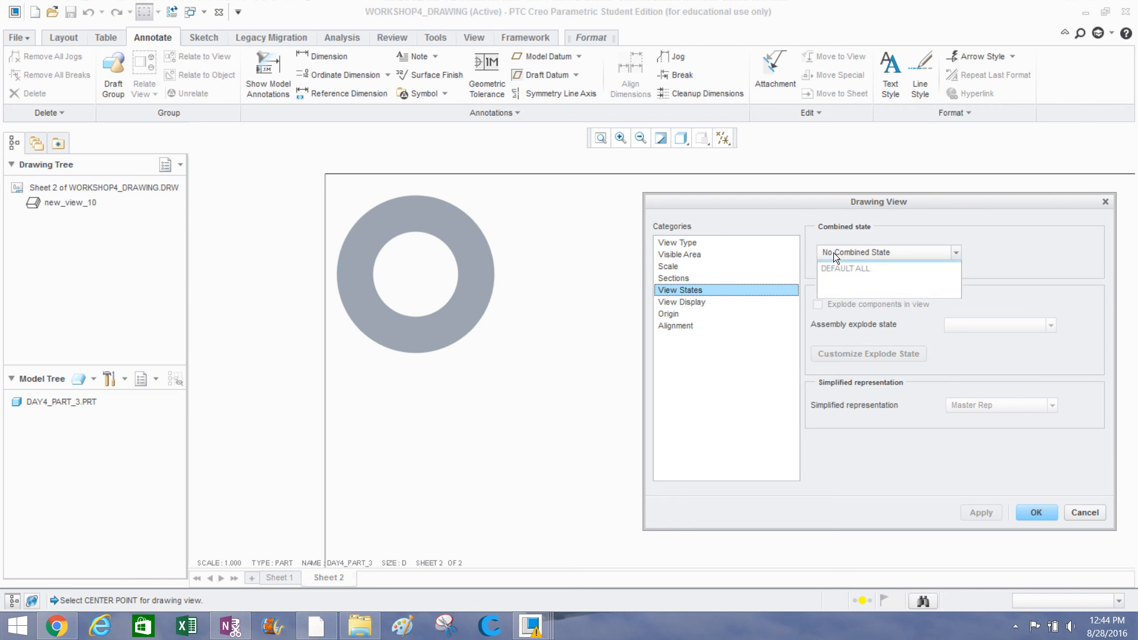
left_click(686, 292)
left_click(691, 301)
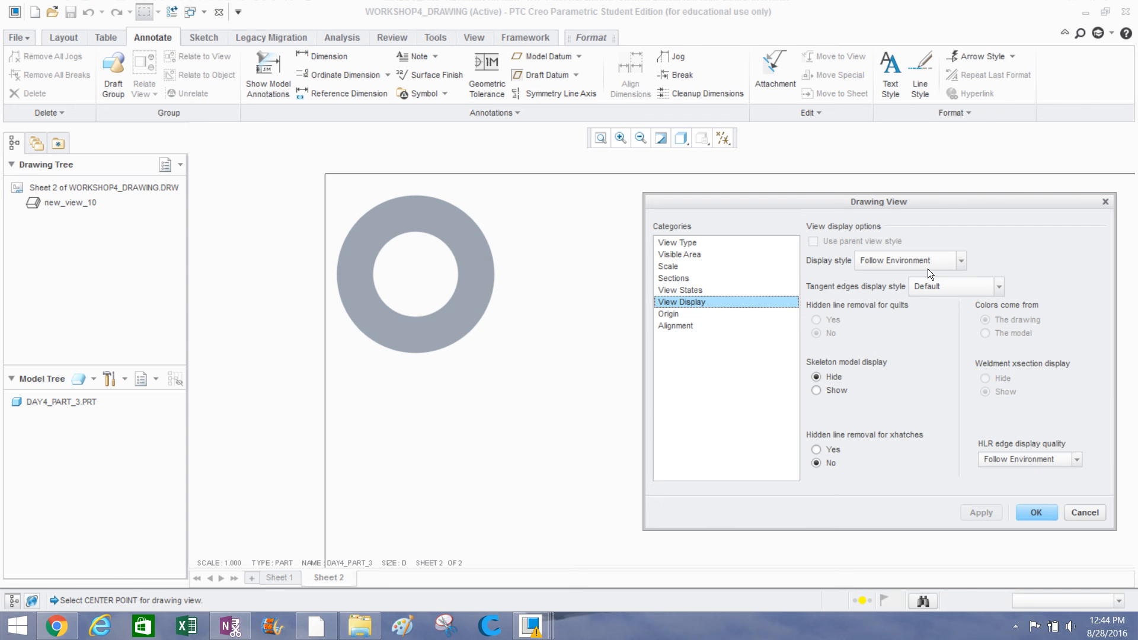
left_click(912, 284)
left_click(896, 261)
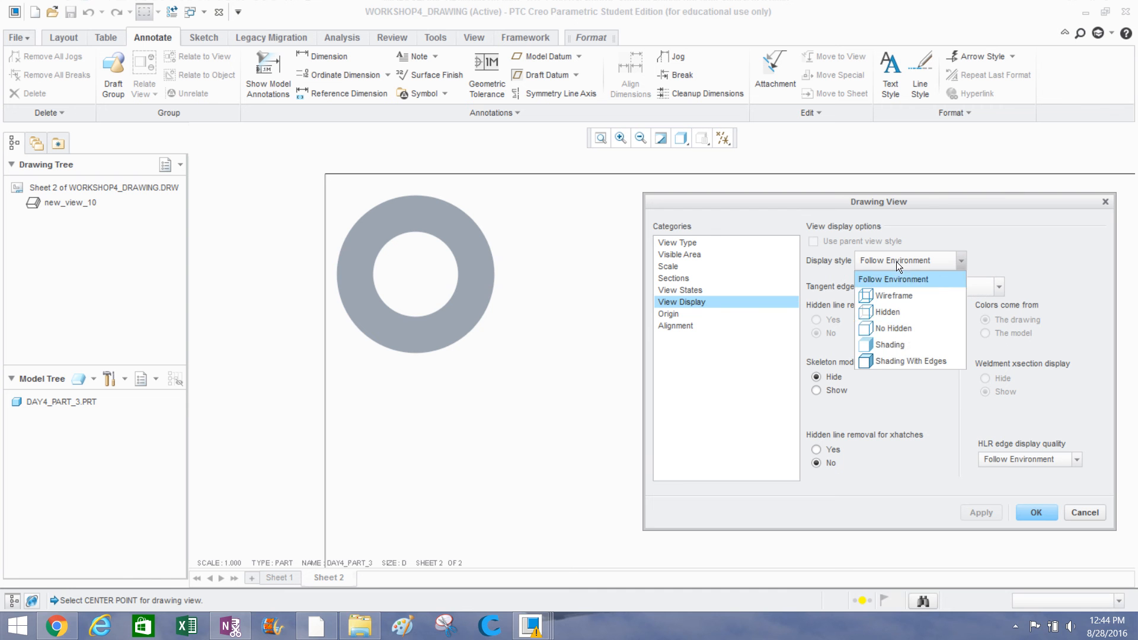
left_click(898, 329)
left_click(968, 510)
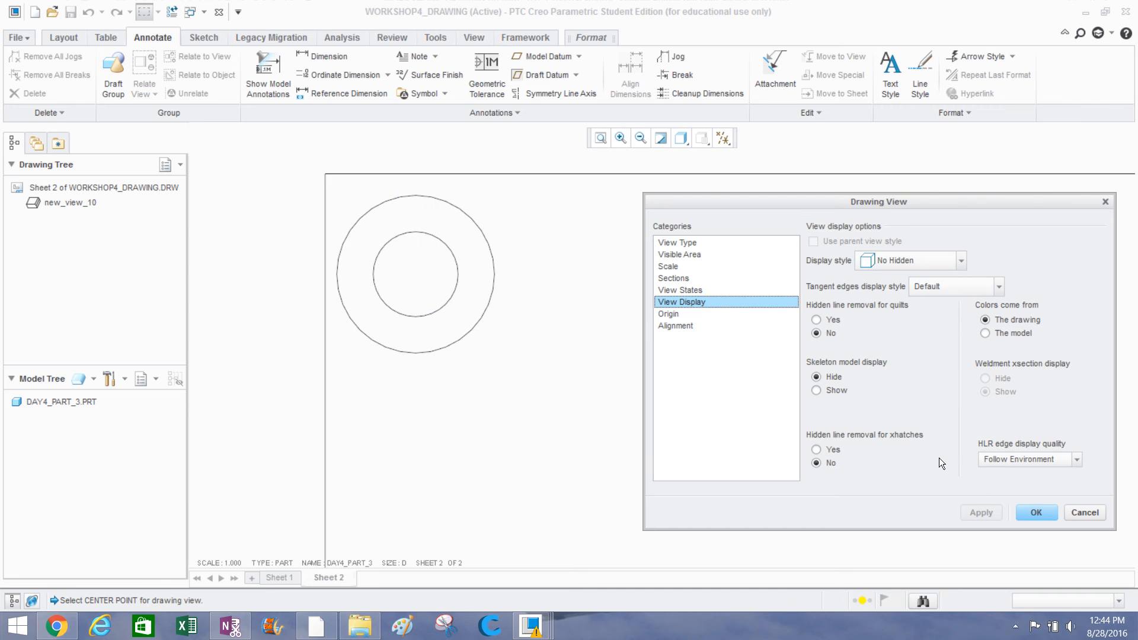
Give the ring's general view a custom scale of 0.5 and accept the view settings.
left_click(667, 266)
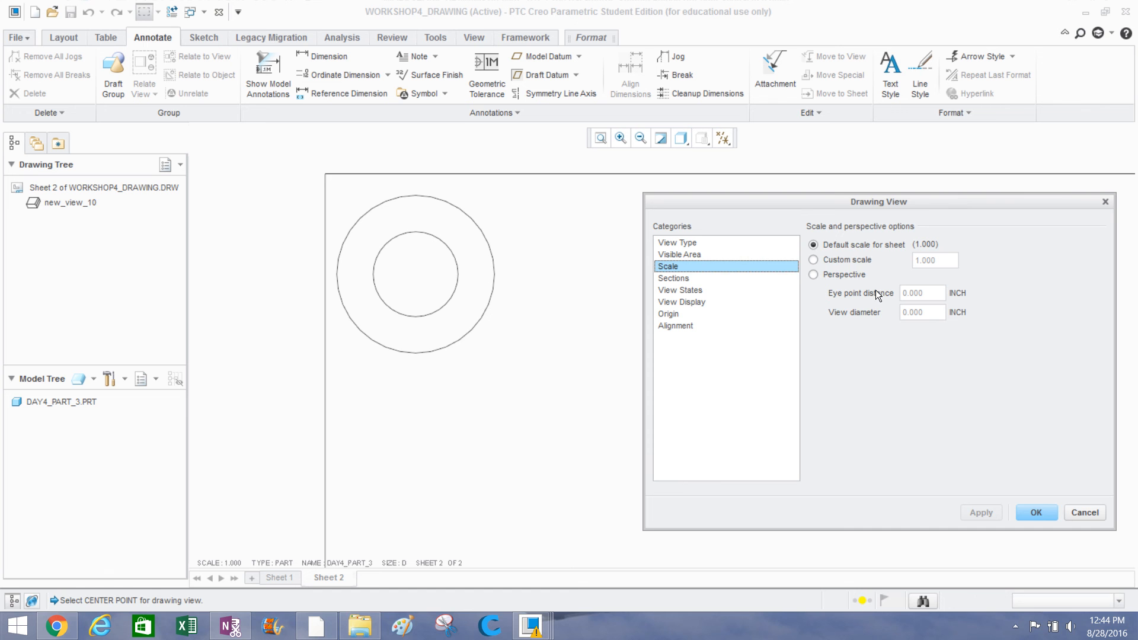
left_click(839, 260)
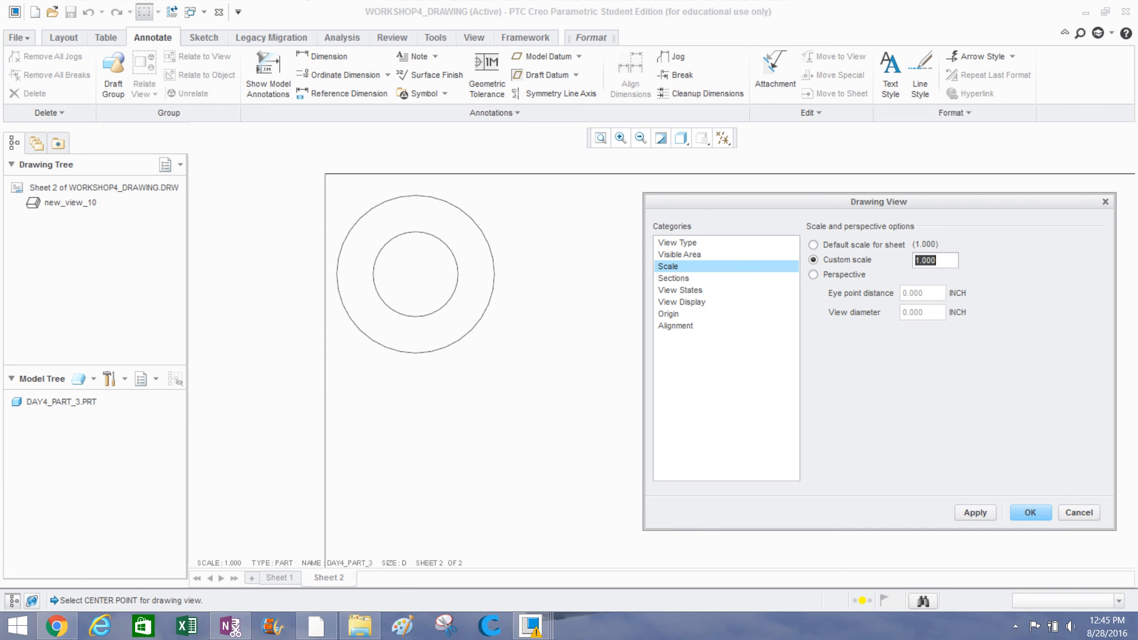
type(".5")
left_click(976, 514)
left_click(1036, 512)
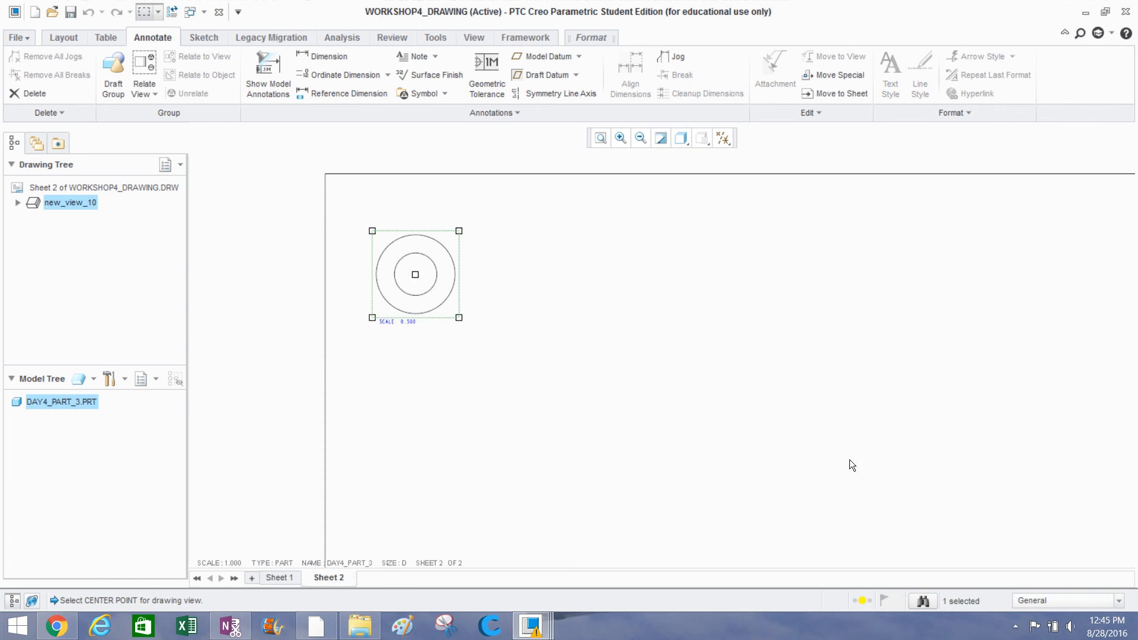
Create a projection view of the ring and place it to the right of its circular view.
scroll(887, 377, "down", 1)
scroll(483, 281, "up", 2)
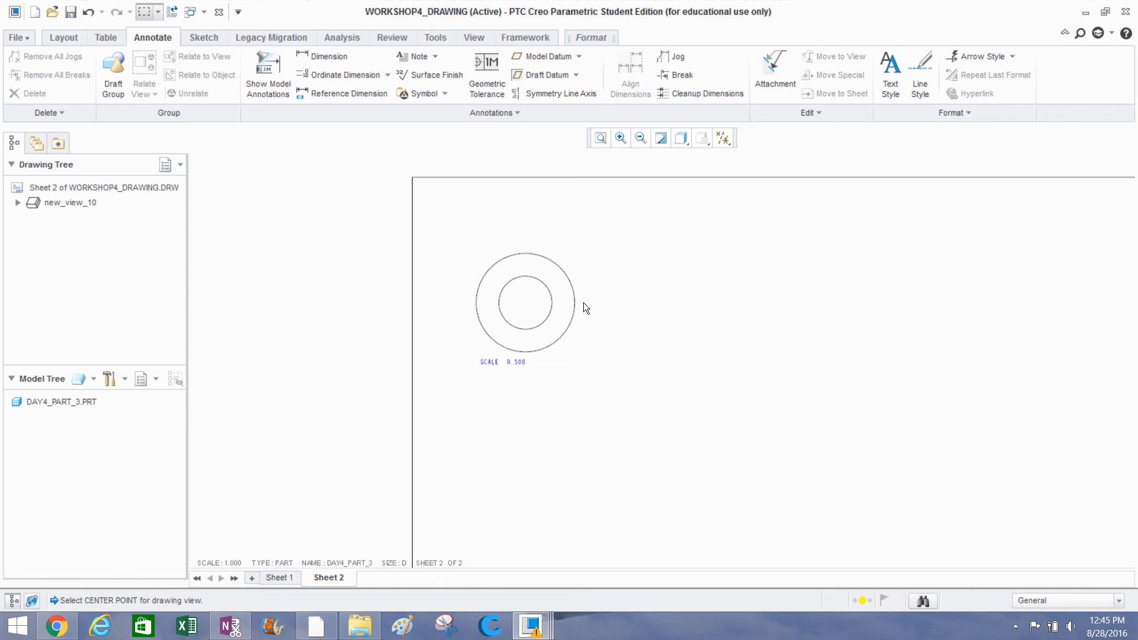
left_click(573, 302)
right_click(515, 285)
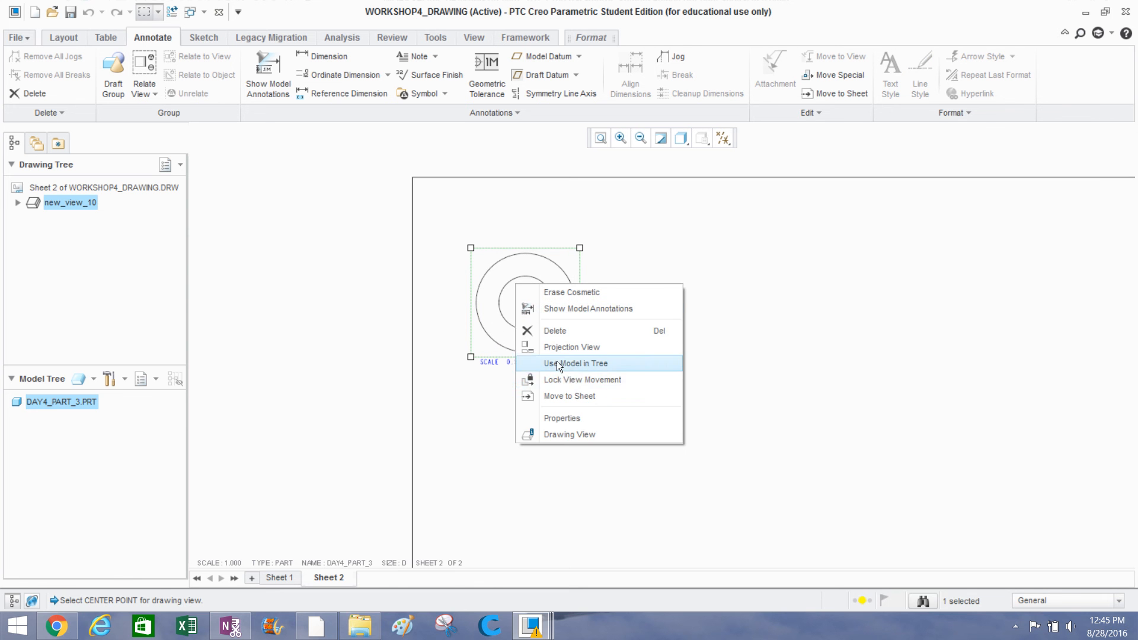
left_click(587, 348)
left_click(681, 308)
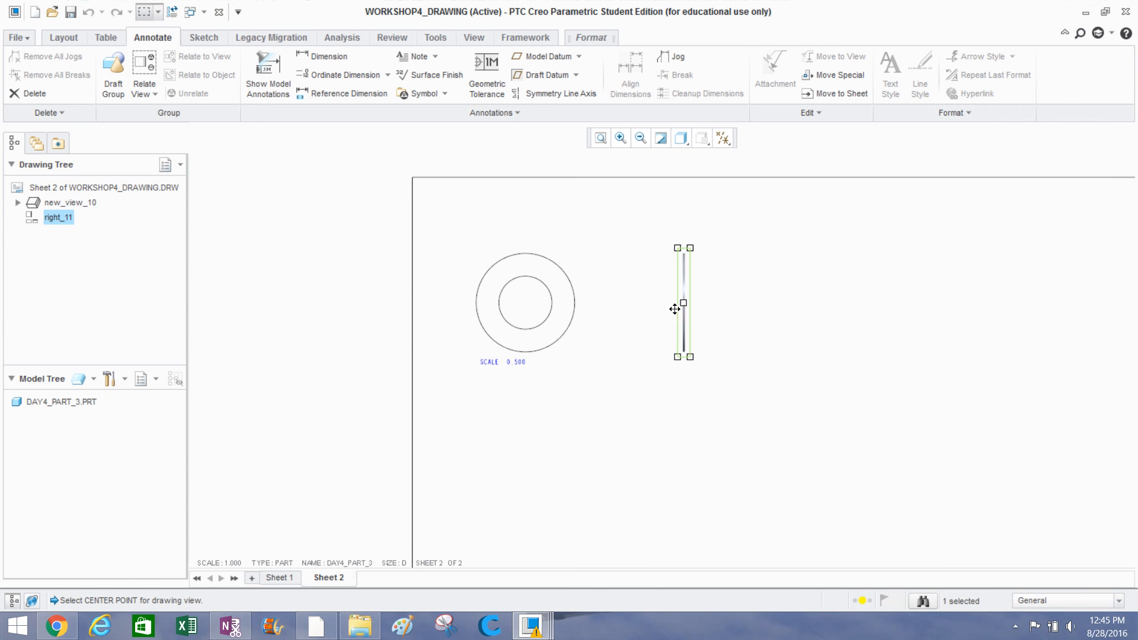
left_click(637, 356)
Set the display style of the ring's projected side view to No Hidden and accept the view settings.
scroll(677, 314, "up", 2)
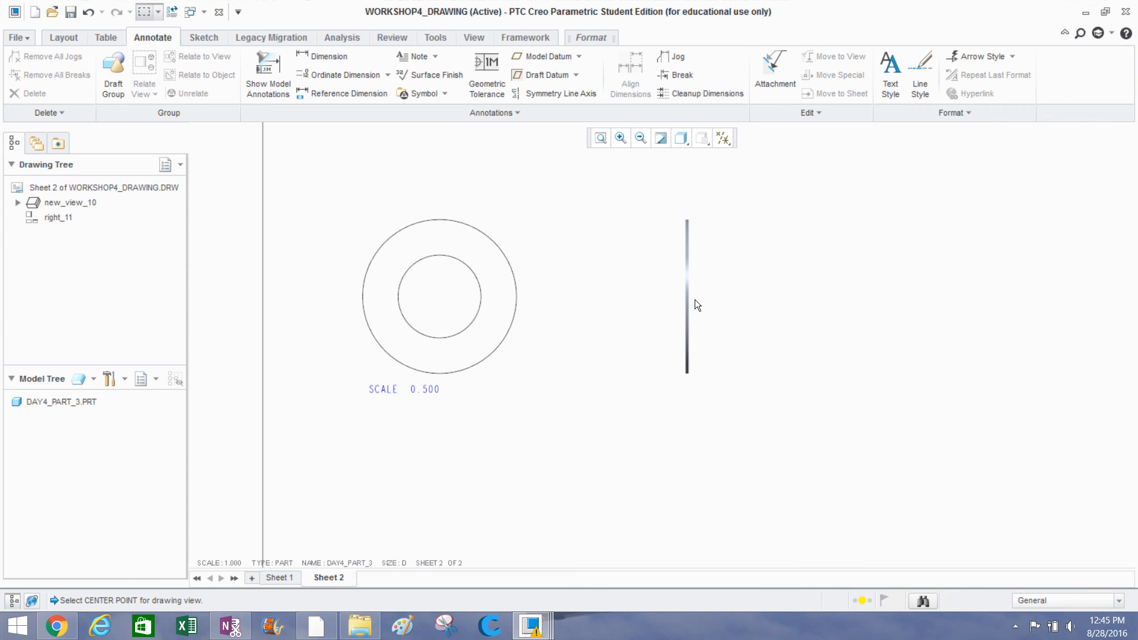
left_click(685, 296)
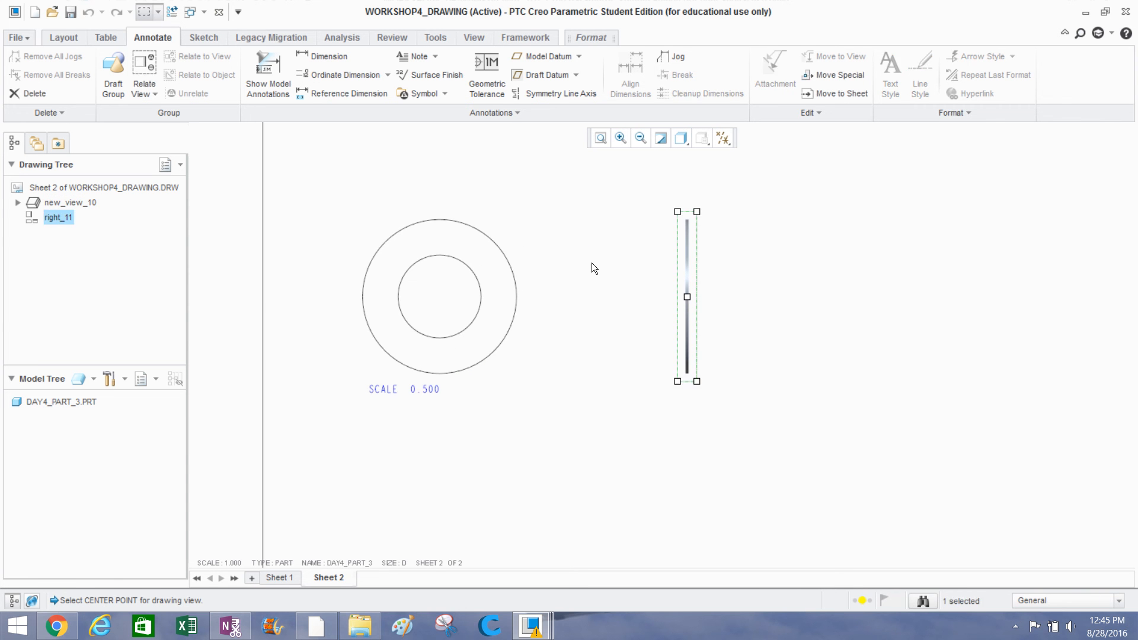
right_click(687, 269)
left_click(705, 508)
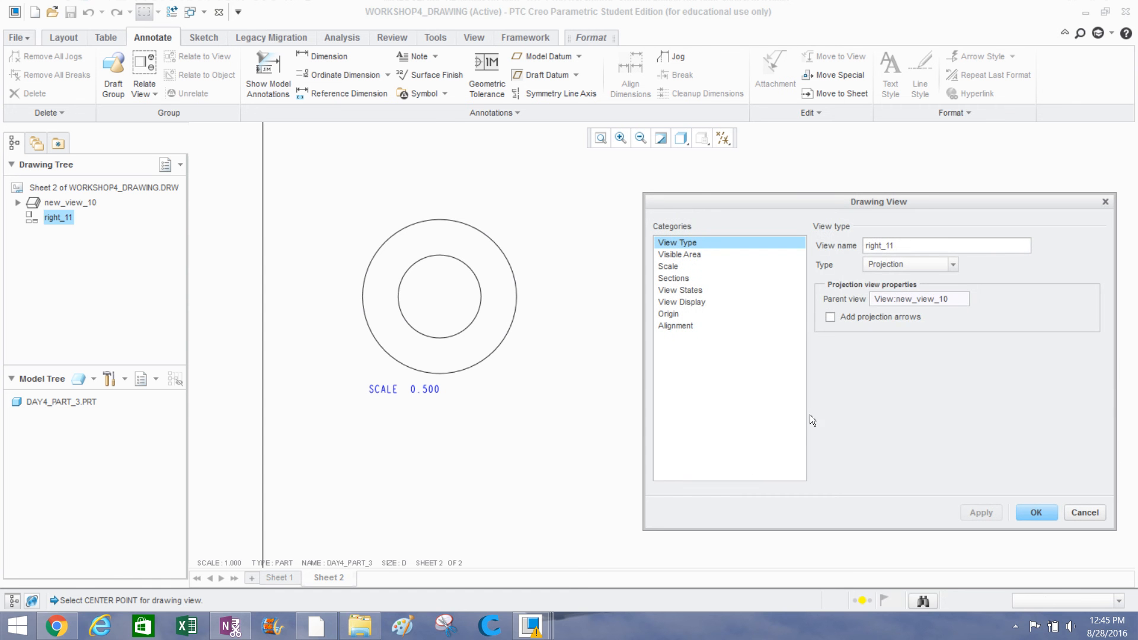
left_click(688, 290)
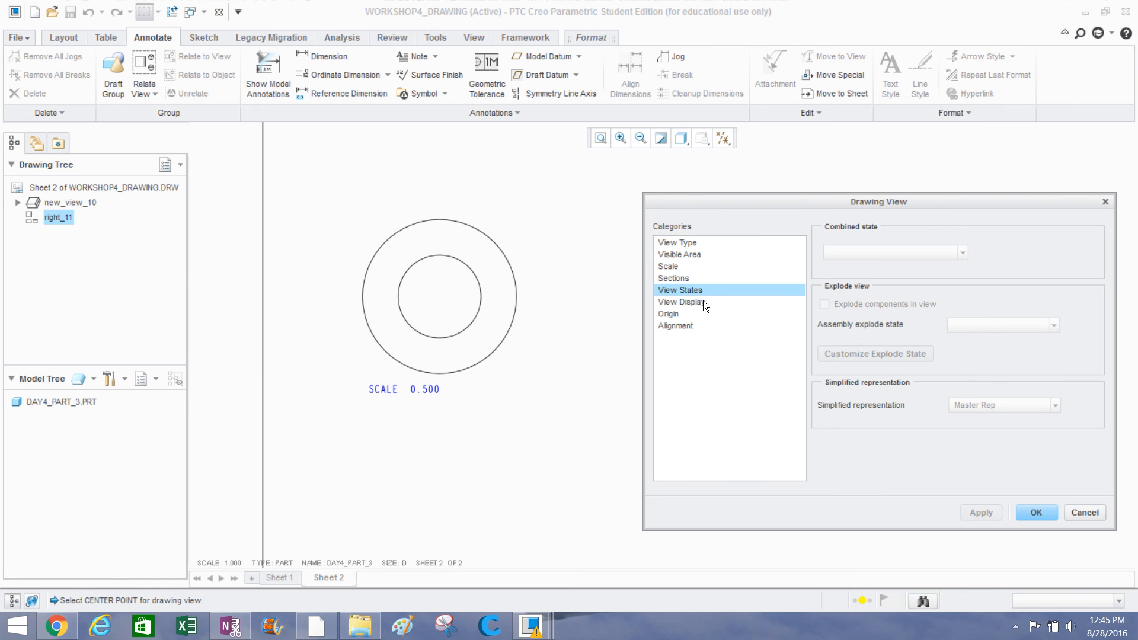
left_click(703, 303)
left_click(917, 261)
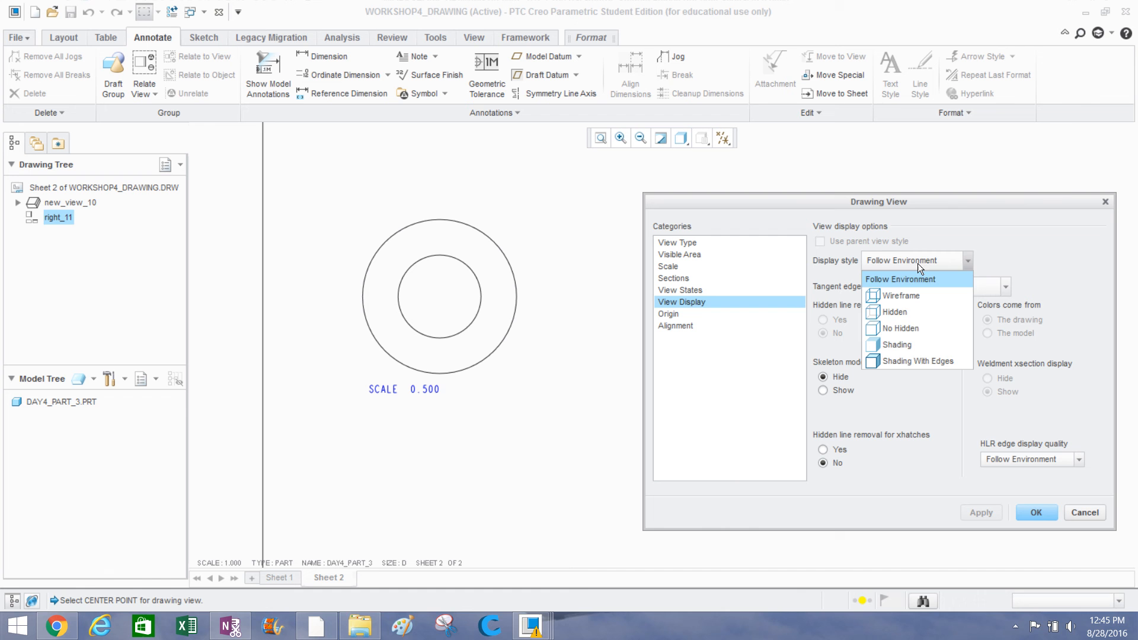
left_click(893, 329)
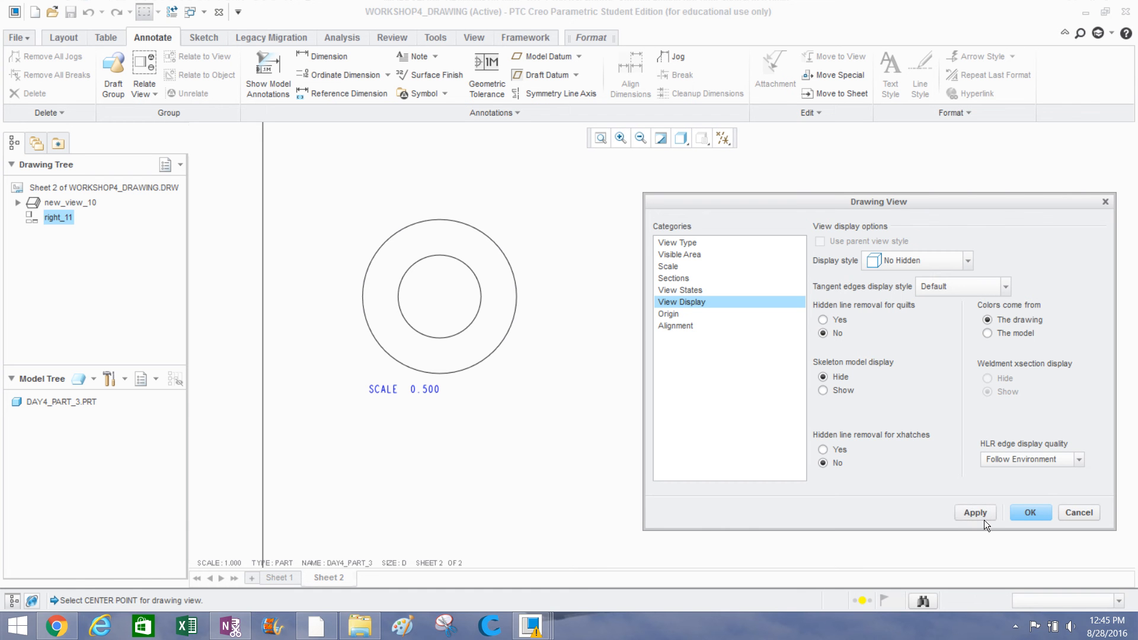
left_click(986, 518)
left_click(1019, 517)
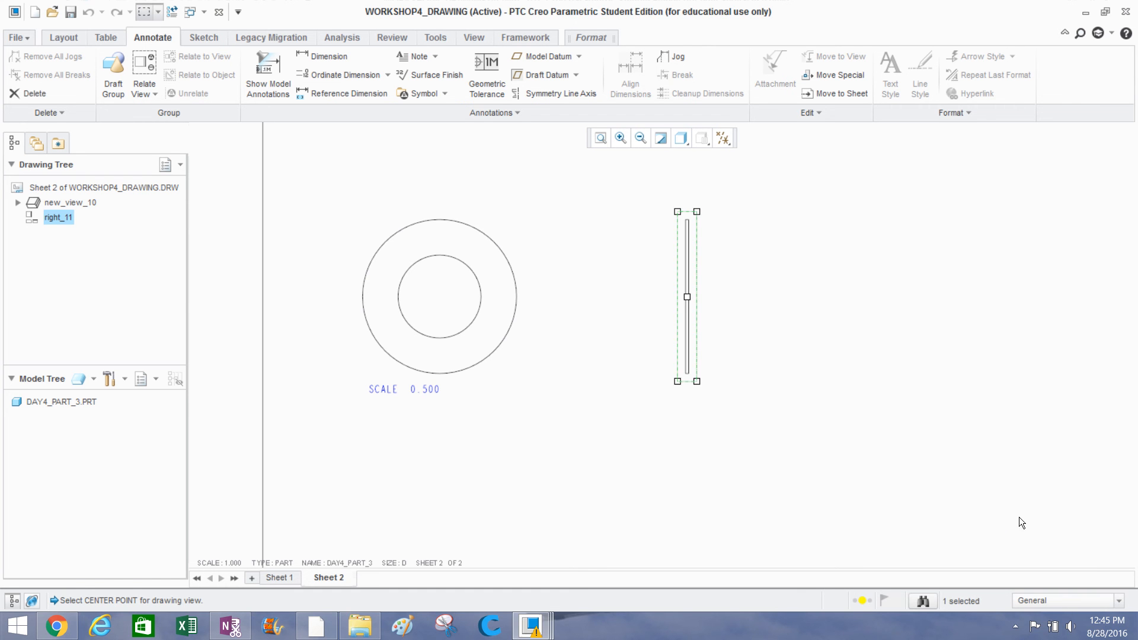
left_click(734, 452)
Show the outer and inner diameter dimensions on the ring's circular view through the model annotations and apply them.
scroll(510, 371, "up", 1)
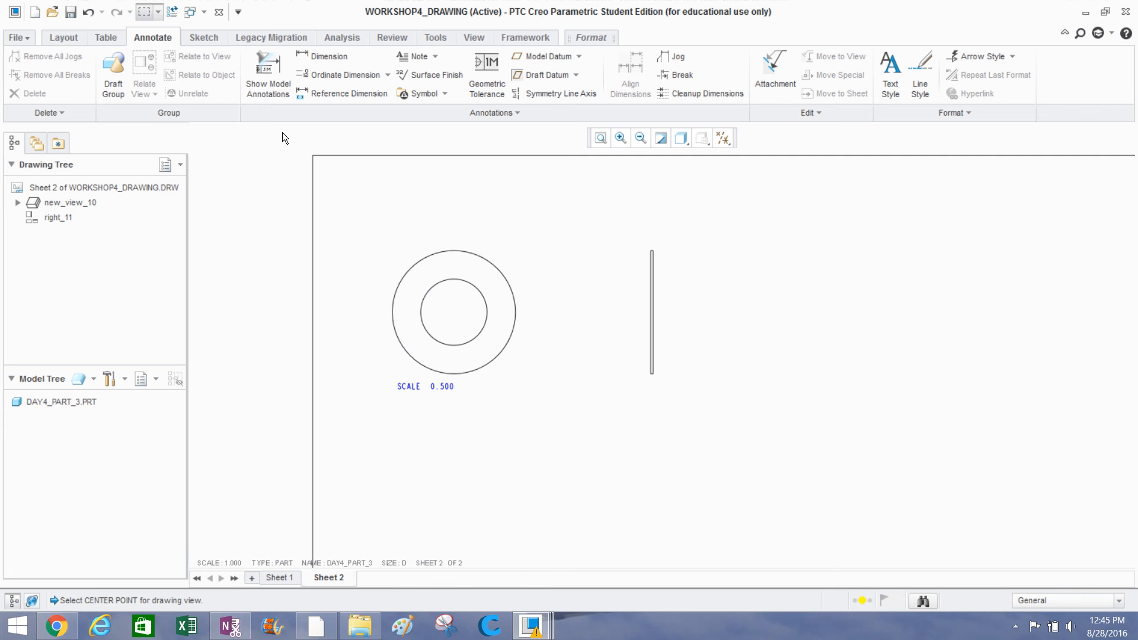
left_click(268, 91)
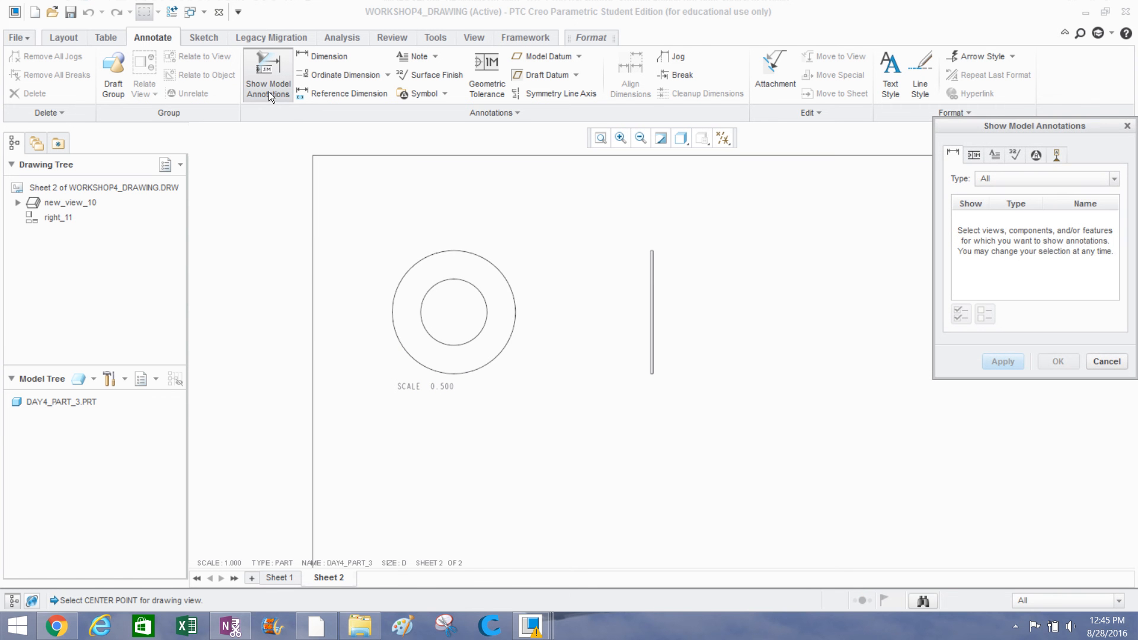
left_click(416, 252)
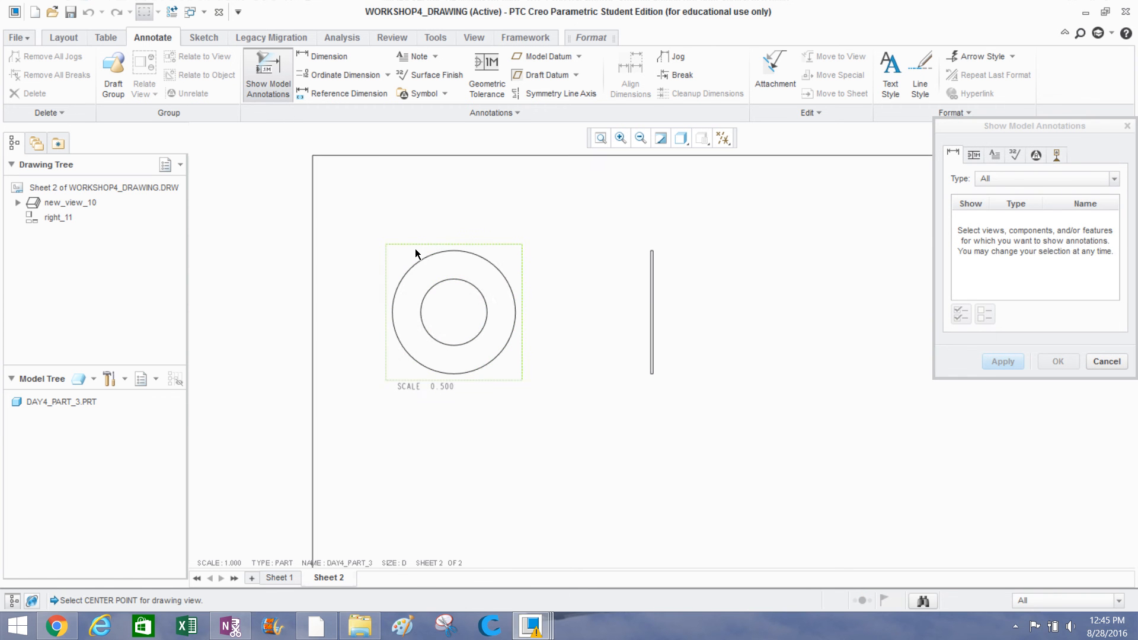
scroll(516, 288, "down", 2)
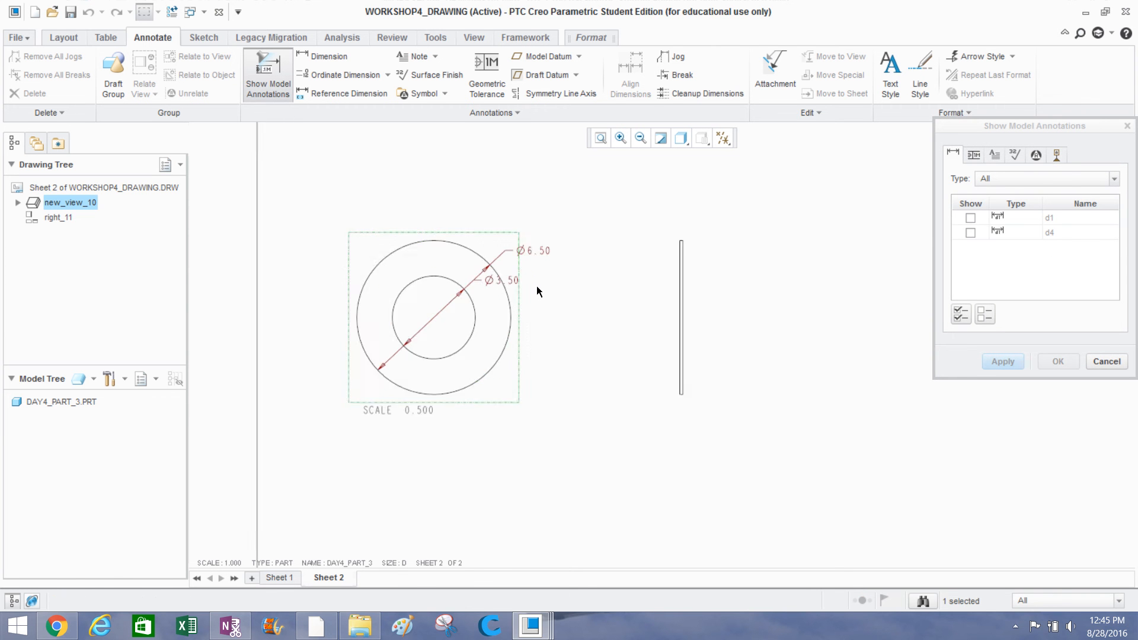
left_click(496, 278)
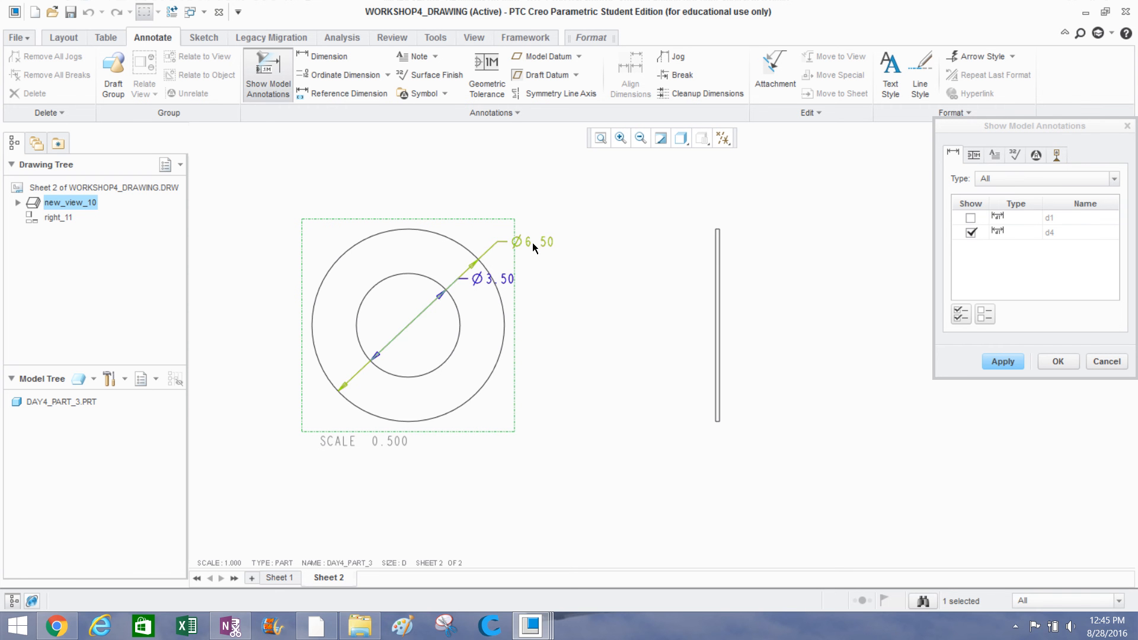
left_click(534, 240)
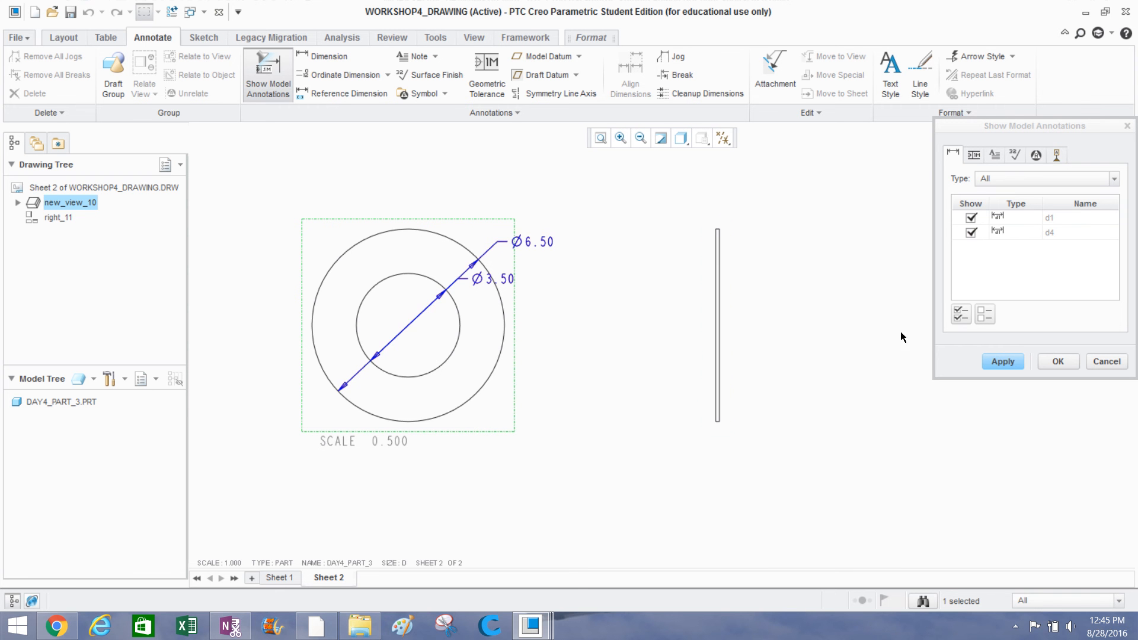
left_click(997, 361)
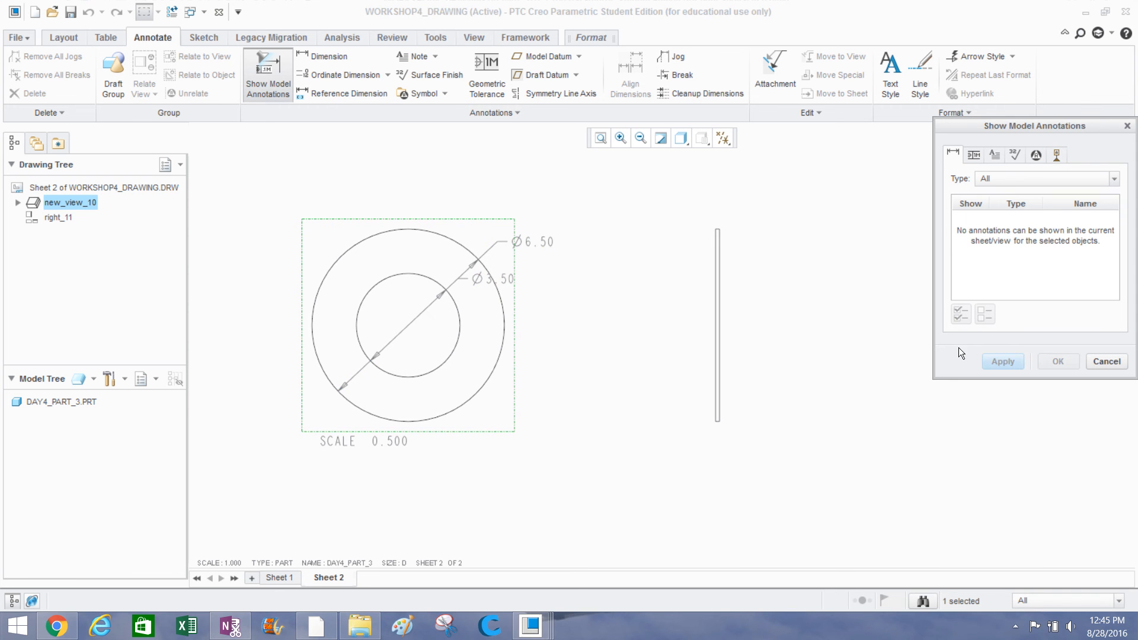
Show only the ring's thickness dimension on the side view, leaving out the offset dimension, and close the model annotations.
left_click(730, 310)
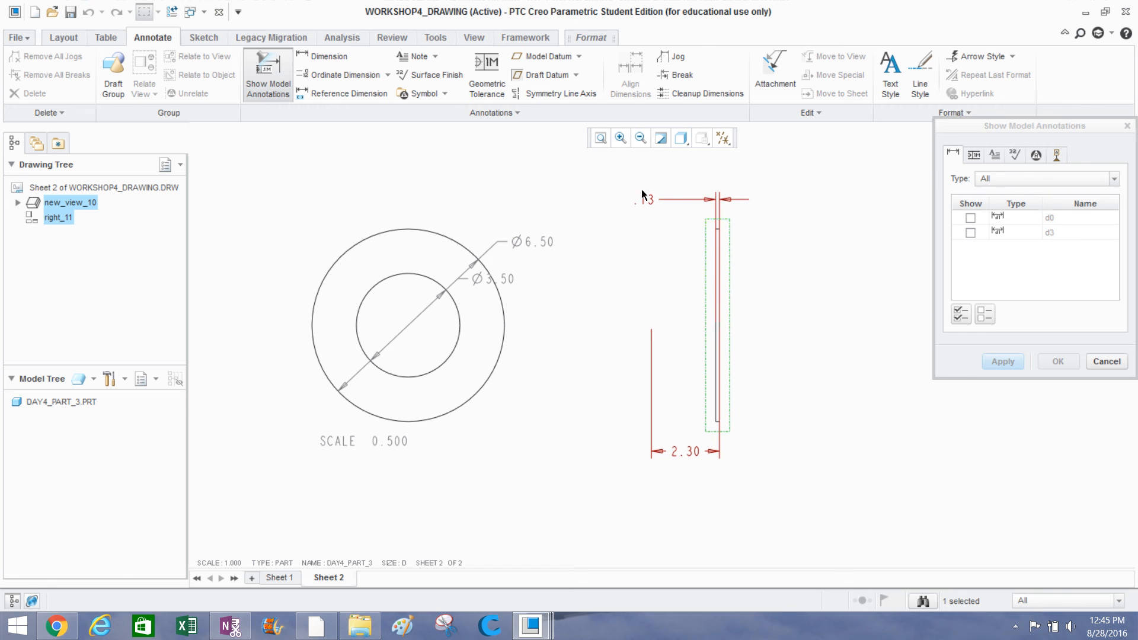
left_click(657, 202)
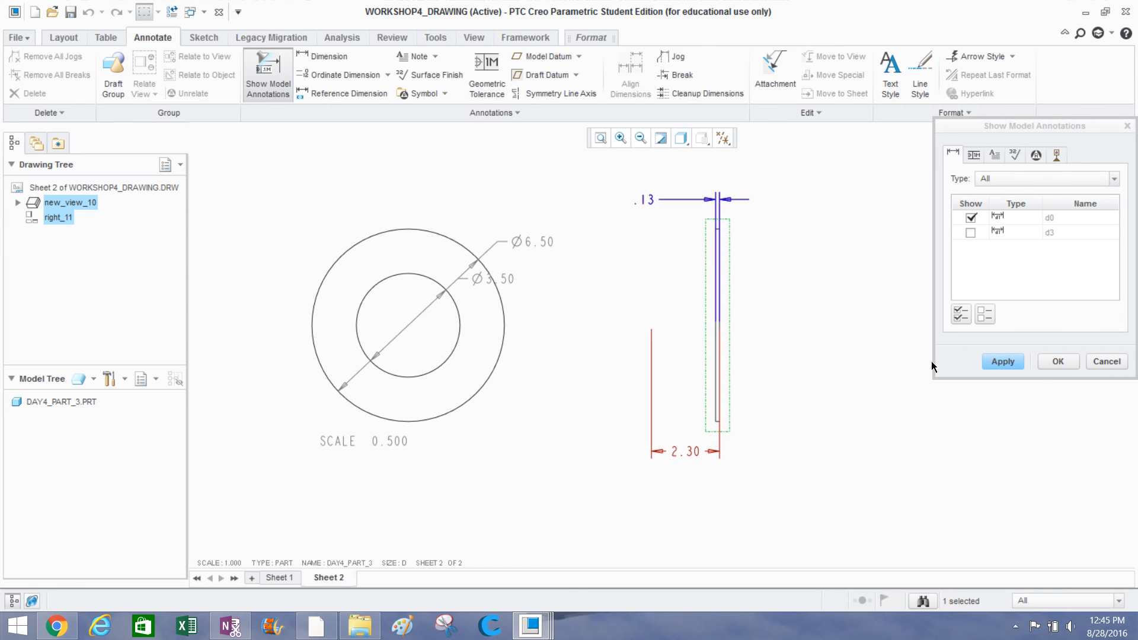
left_click(1007, 360)
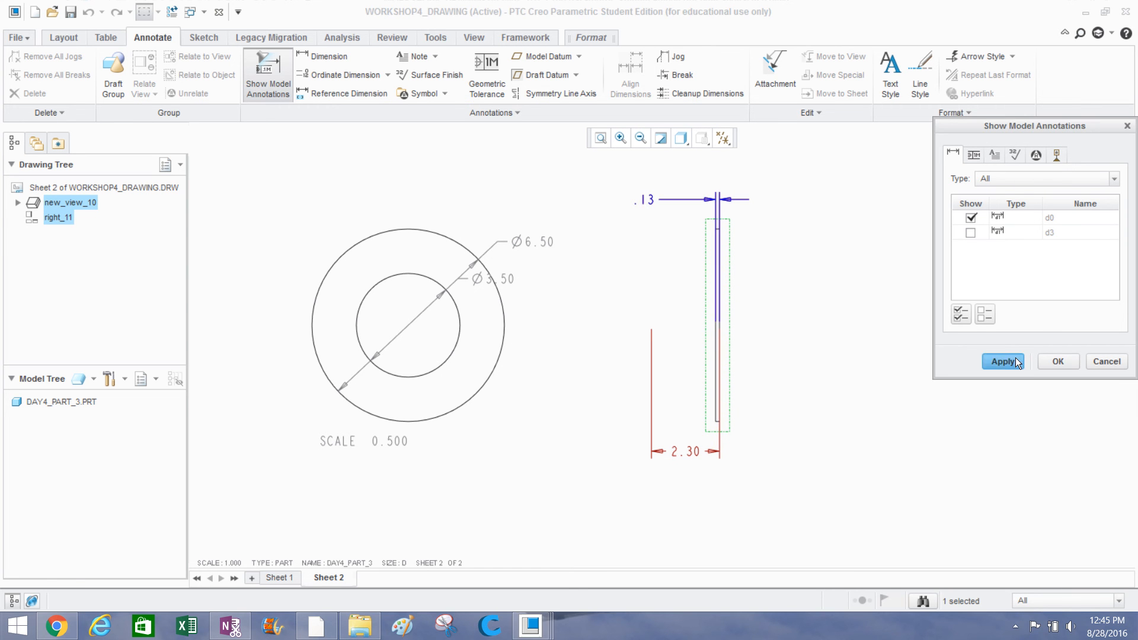
left_click(1116, 361)
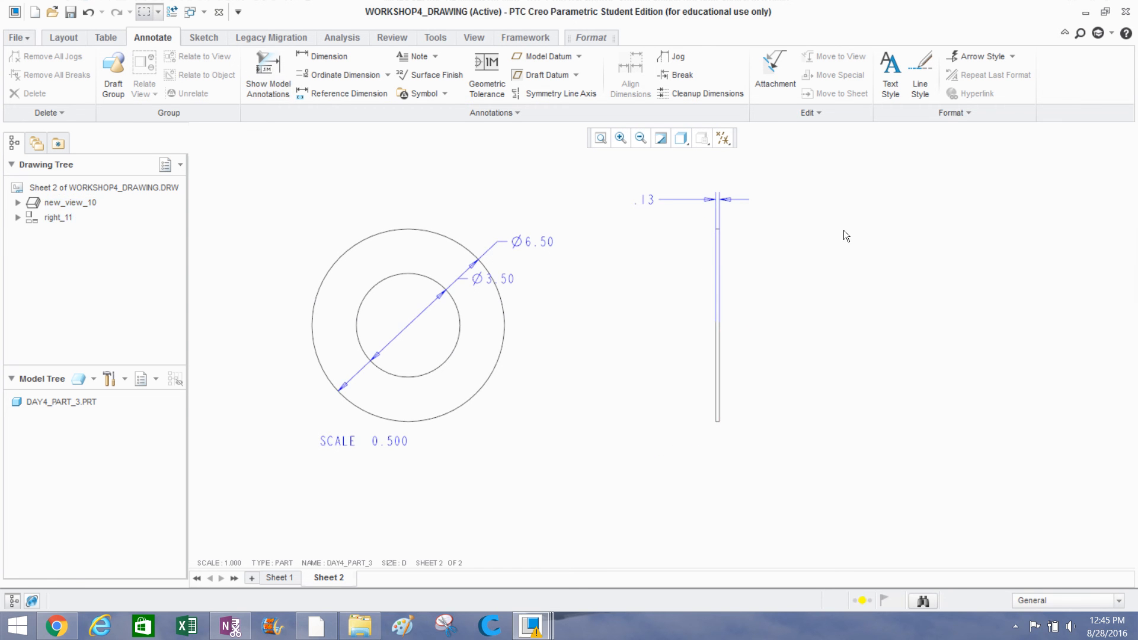
Shorten the thickness dimension's extension line to the ring's upper end and move the outer diameter dimension to the circle's upper left.
left_click(715, 322)
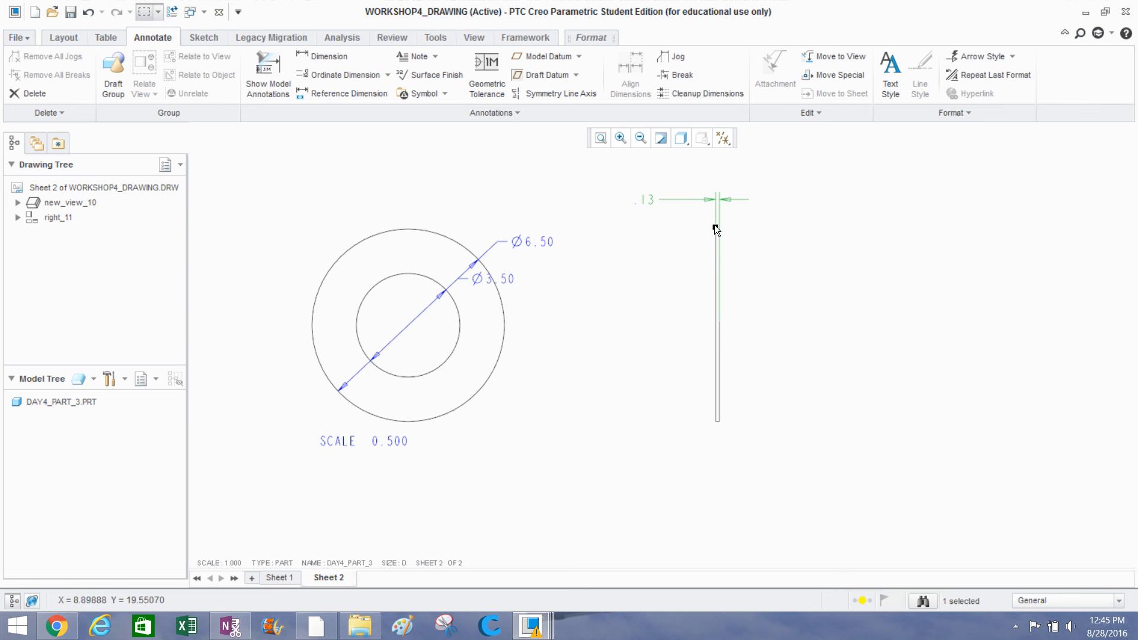
left_click_drag(719, 323, 737, 232)
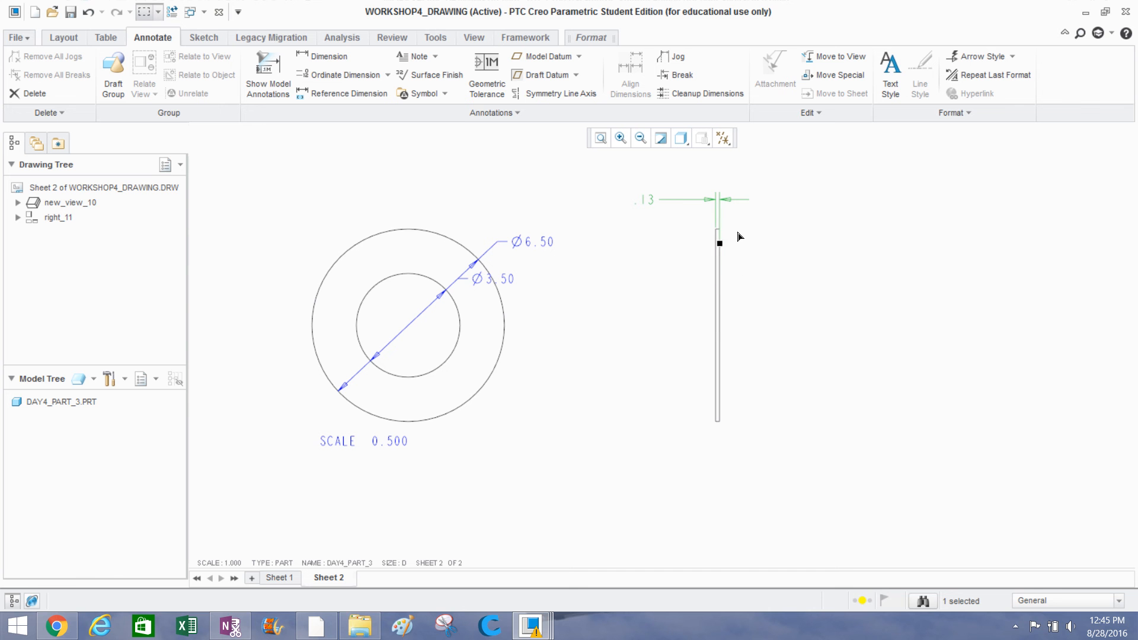
left_click(525, 242)
left_click_drag(524, 241, 368, 218)
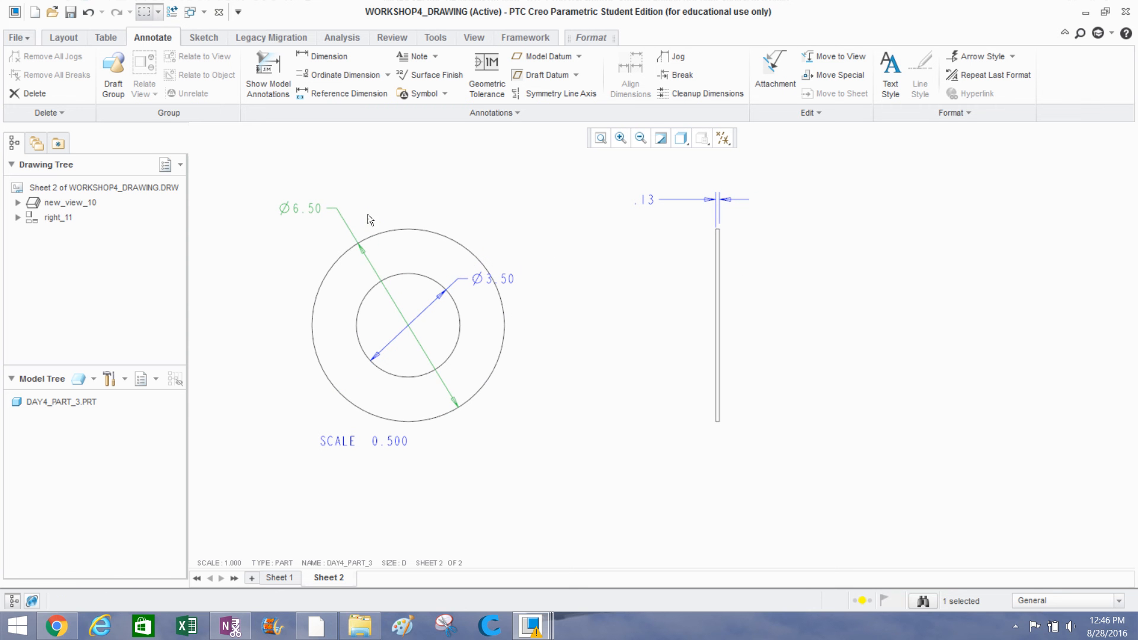
left_click(411, 280)
right_click(411, 281)
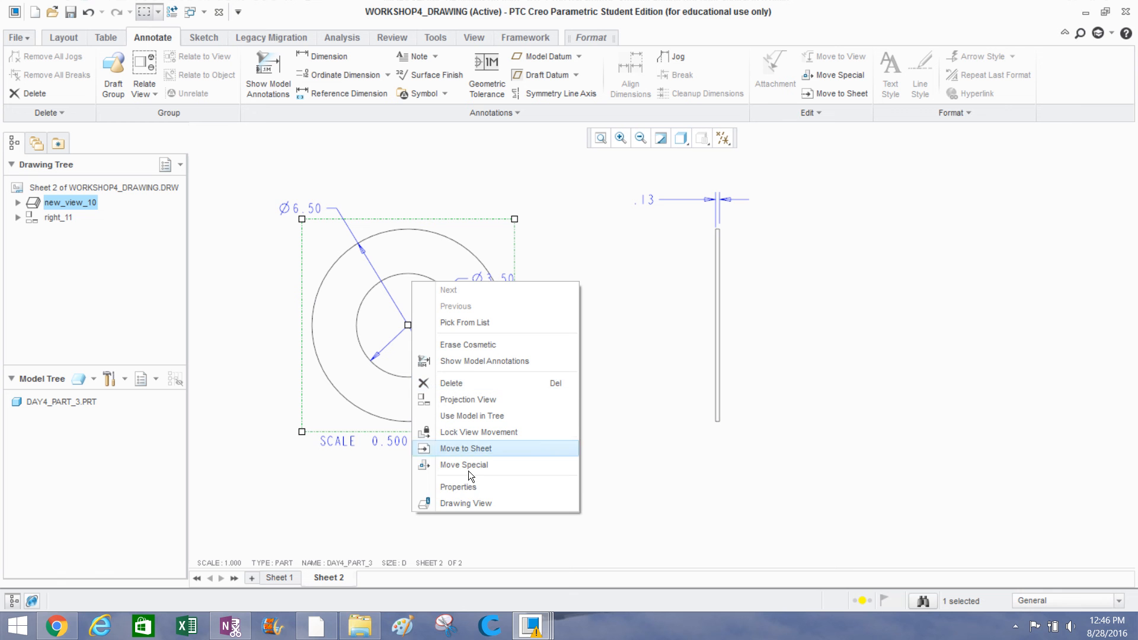
left_click(480, 488)
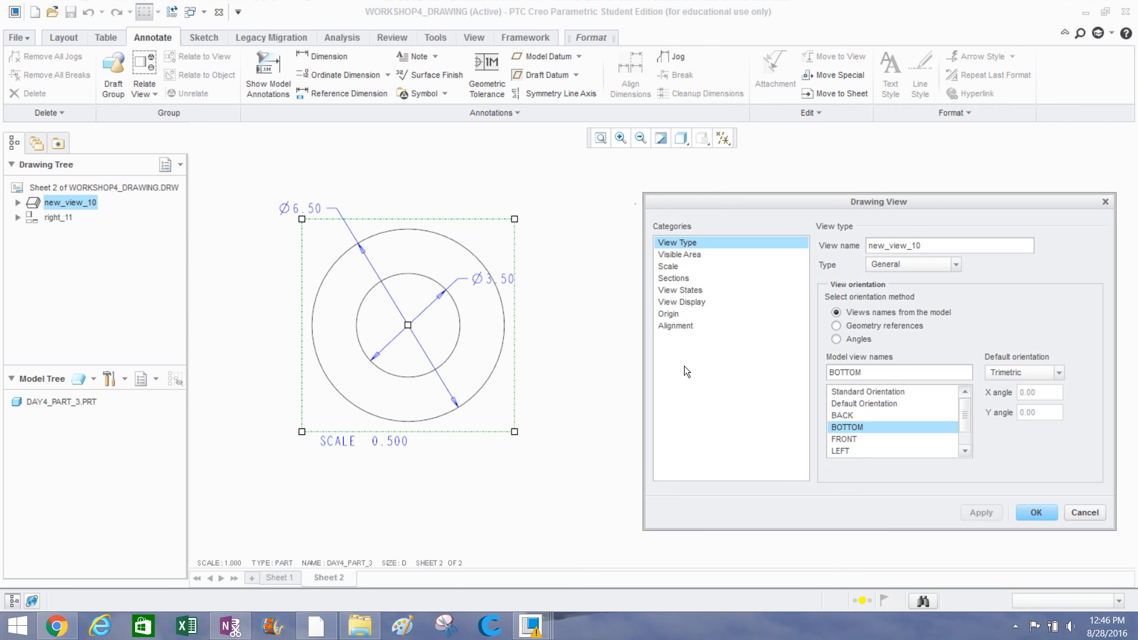
left_click(1037, 513)
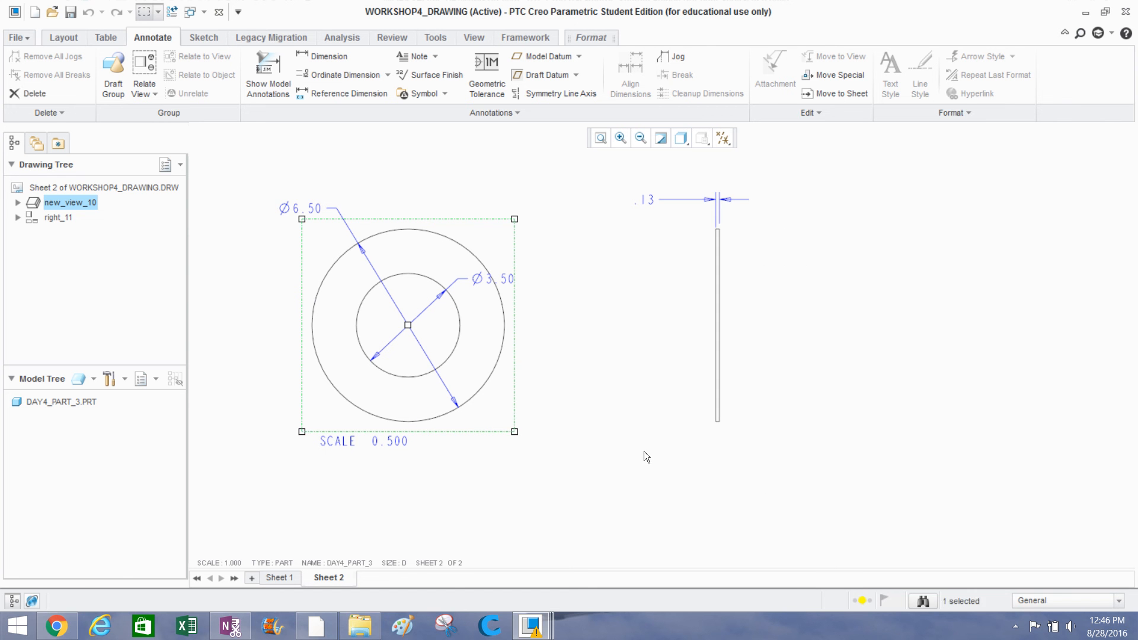
left_click(644, 451)
Show datum axis A_1 as centerlines on the ring's circular view and close the model annotations.
left_click(264, 73)
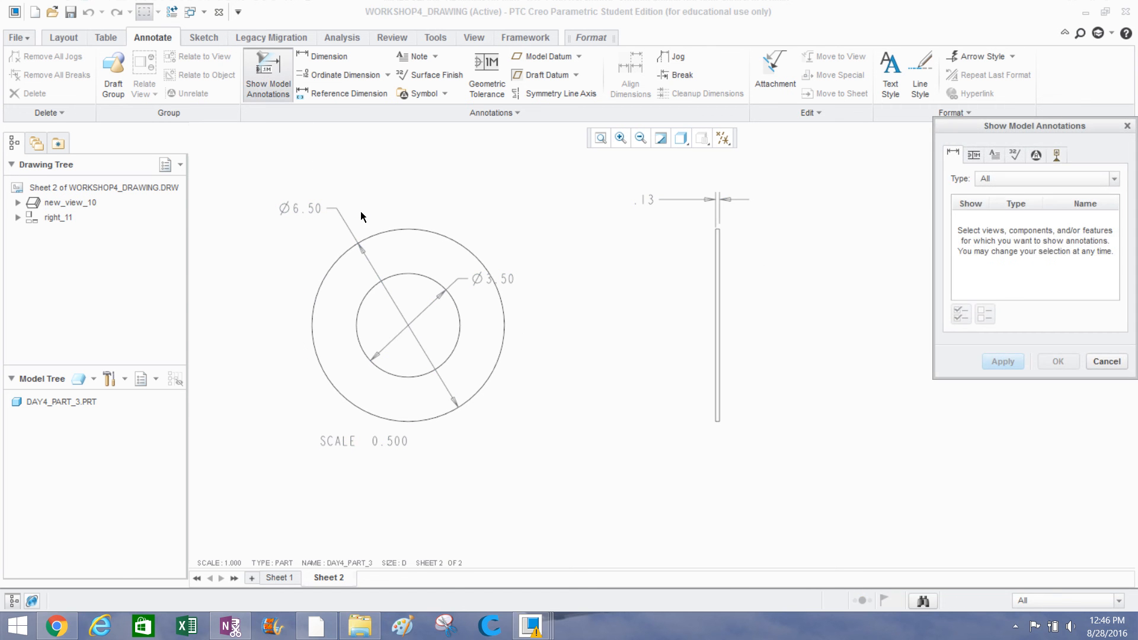
left_click(472, 227)
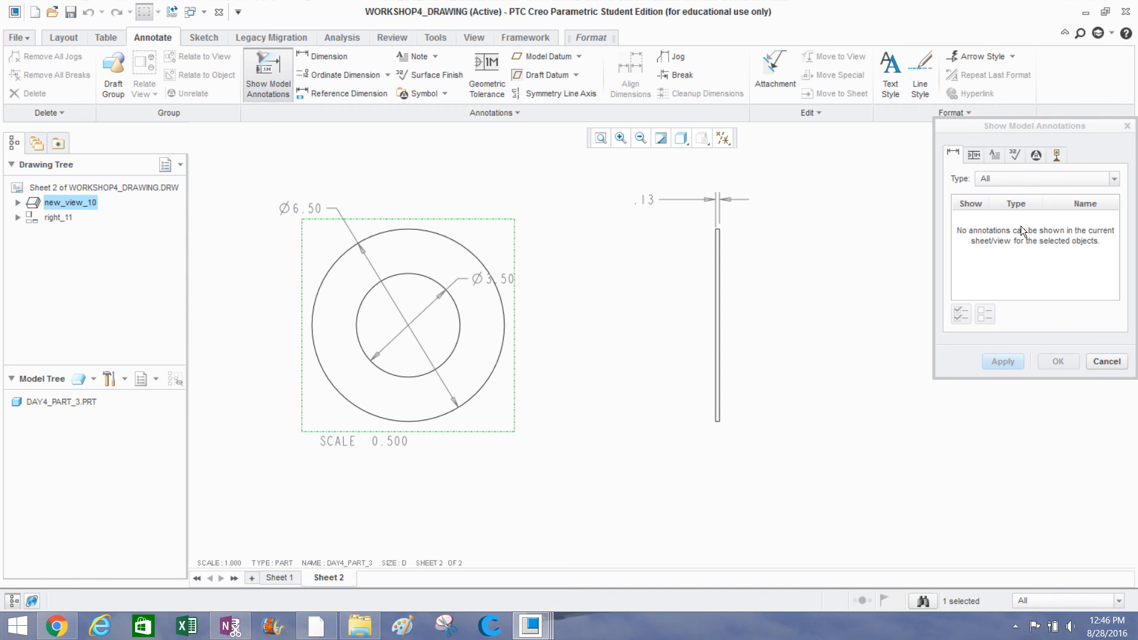
left_click(1057, 154)
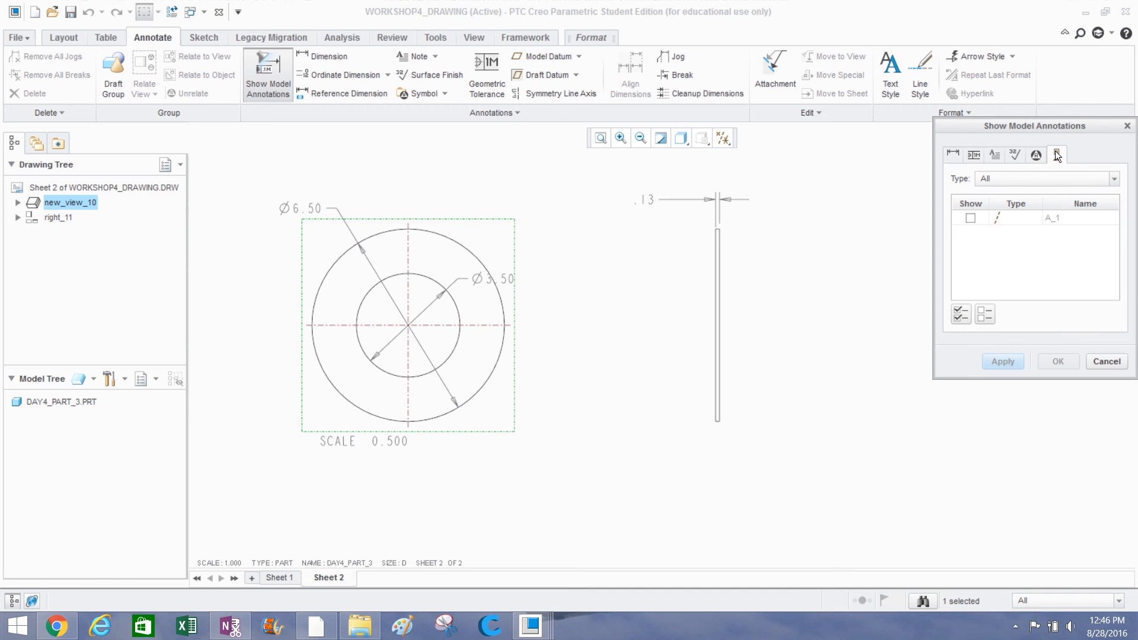
left_click(968, 221)
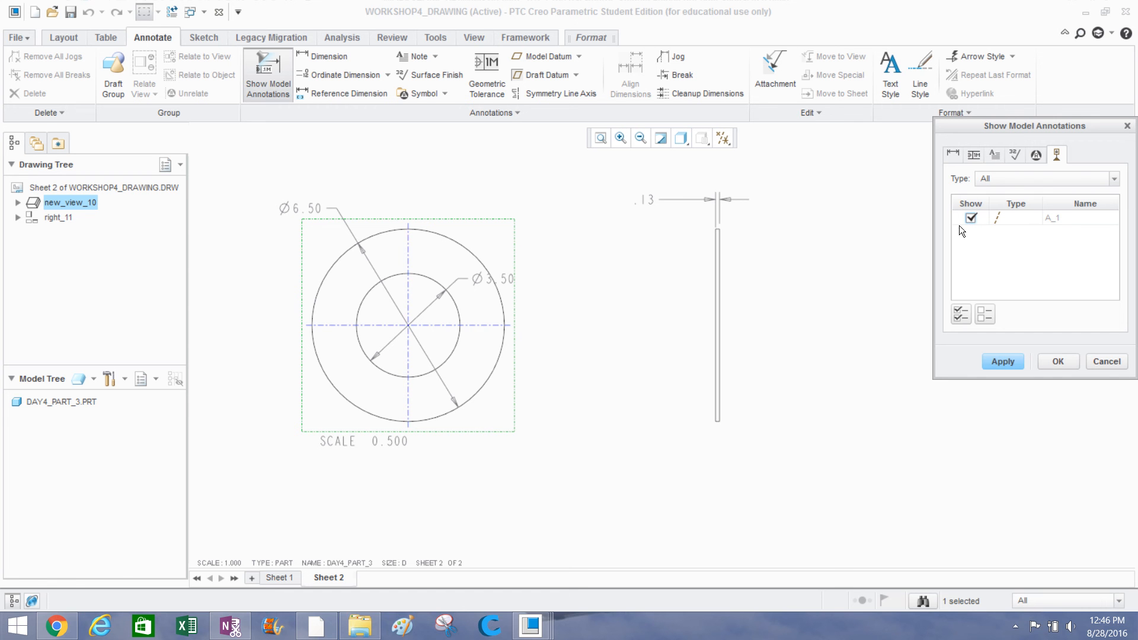
left_click(1010, 363)
left_click(1102, 358)
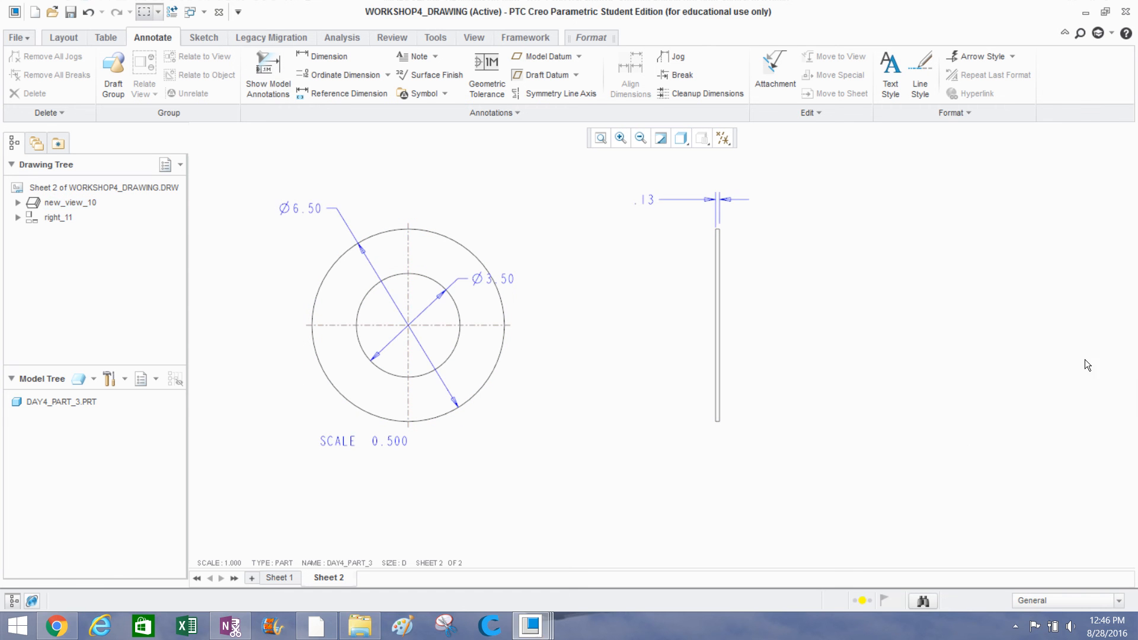
On Sheet 1, add an unattached note reading "SCALE: NONE" just below the assembly view's scale label.
scroll(936, 379, "down", 2)
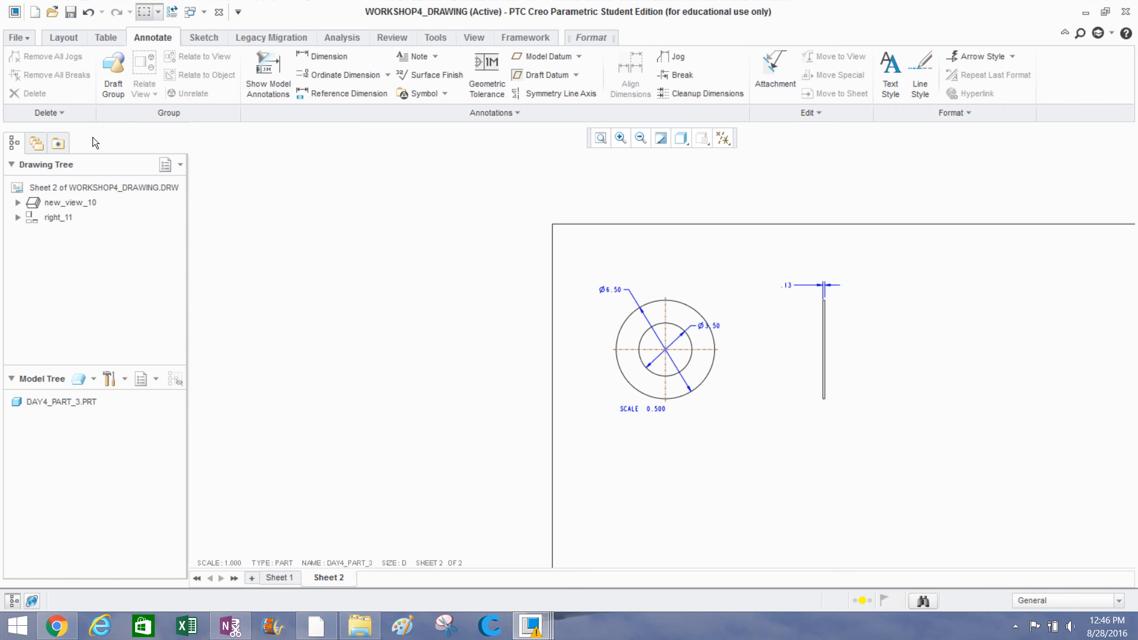
left_click(276, 578)
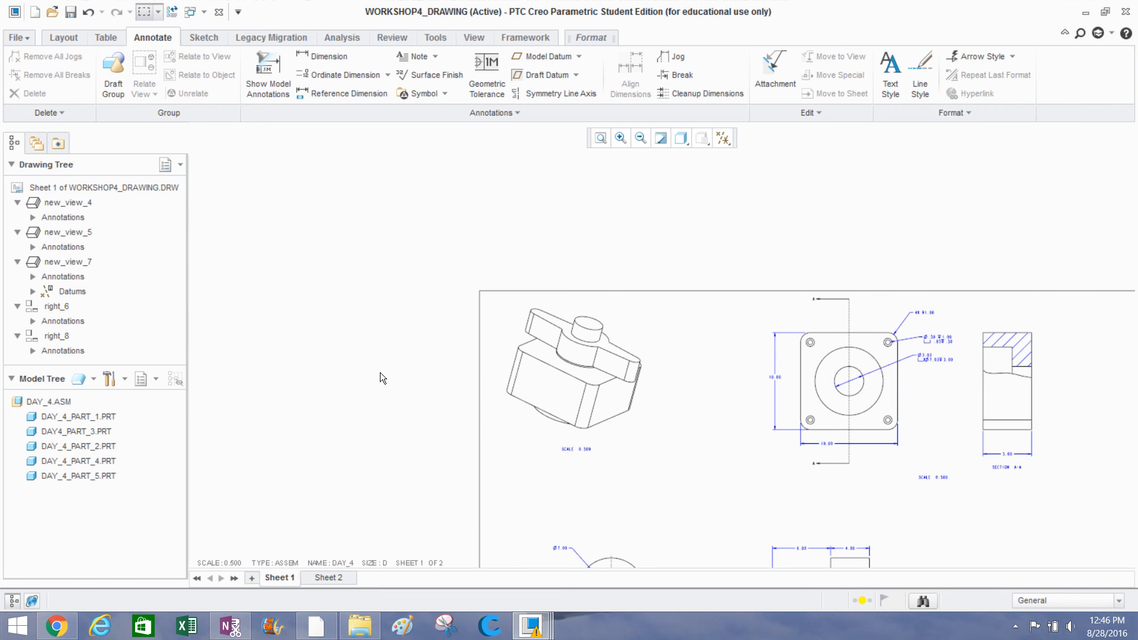
middle_click_drag(398, 378, 416, 276)
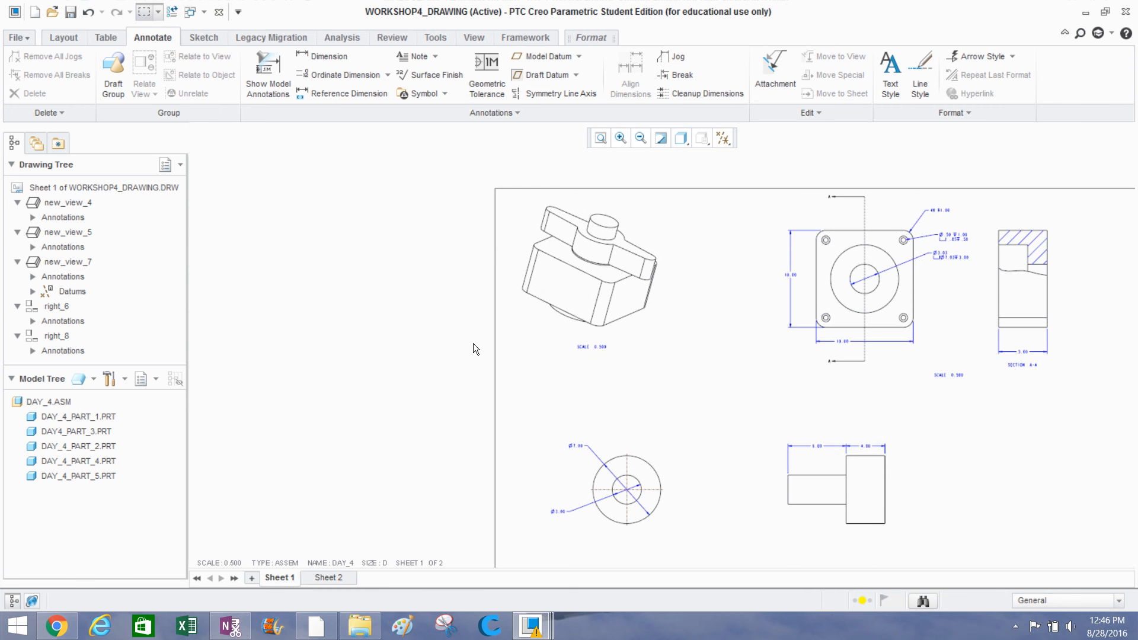
middle_click_drag(482, 350, 379, 336)
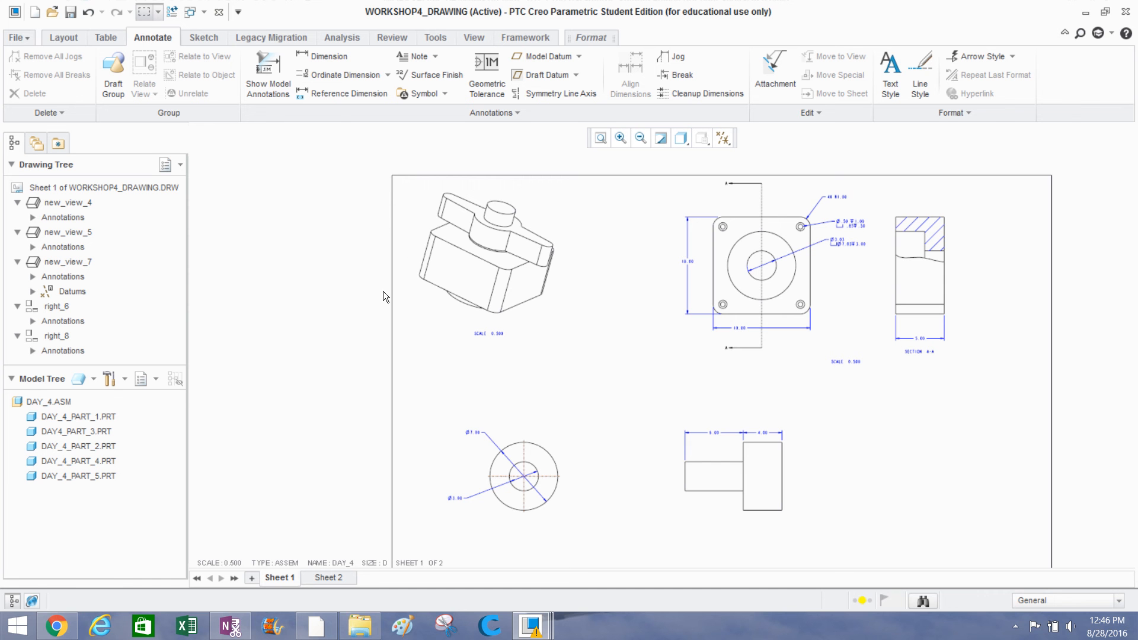
scroll(492, 350, "down", 5)
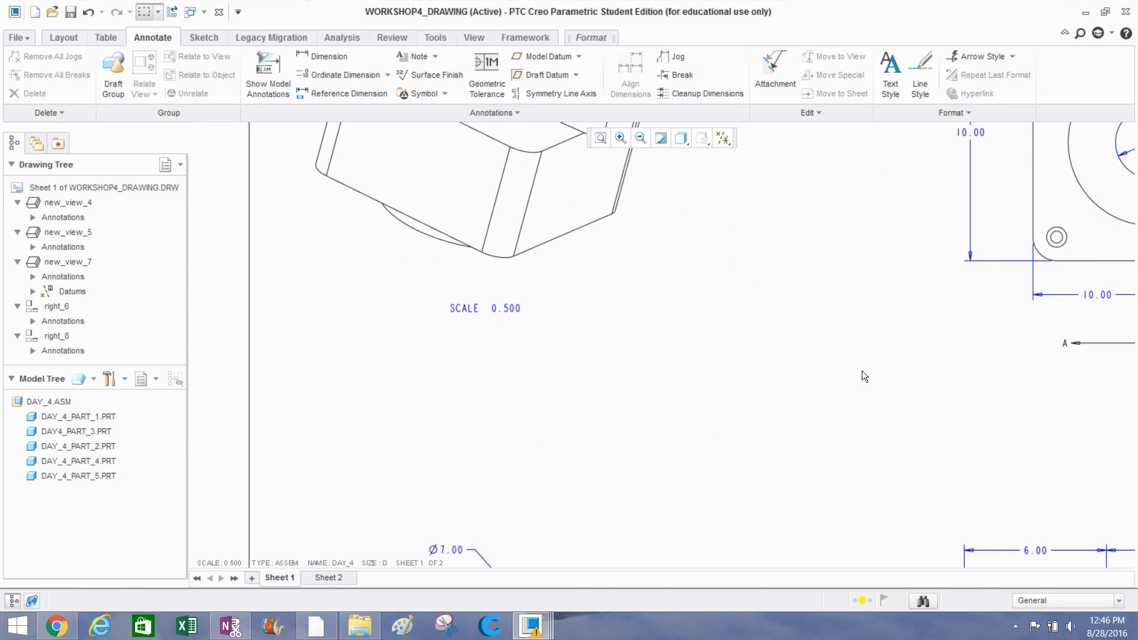
left_click(414, 59)
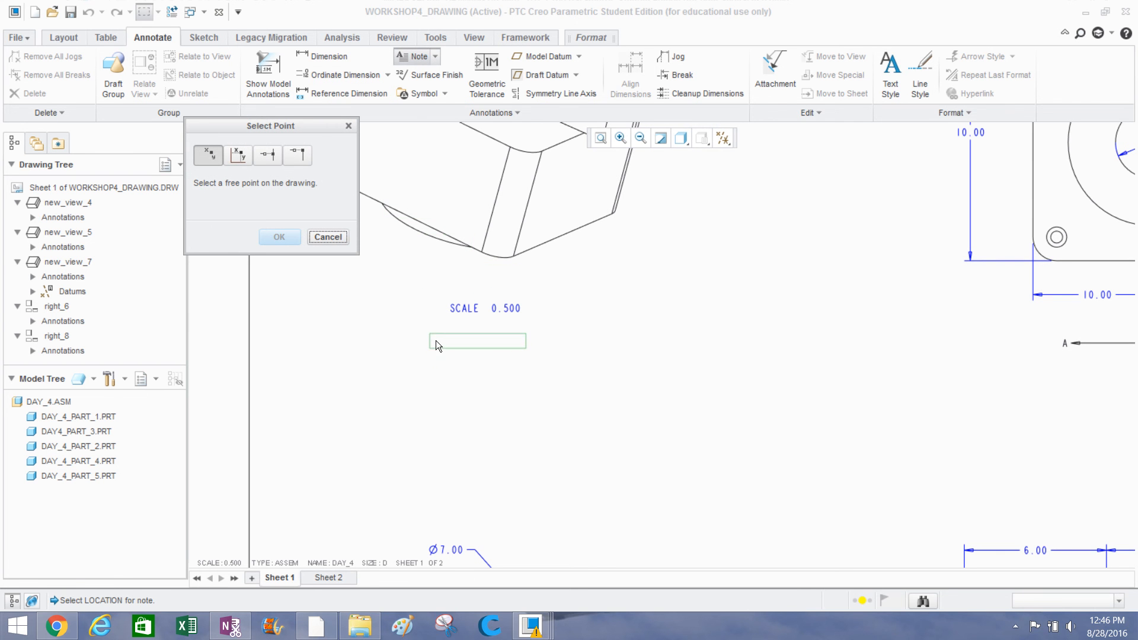
left_click(435, 341)
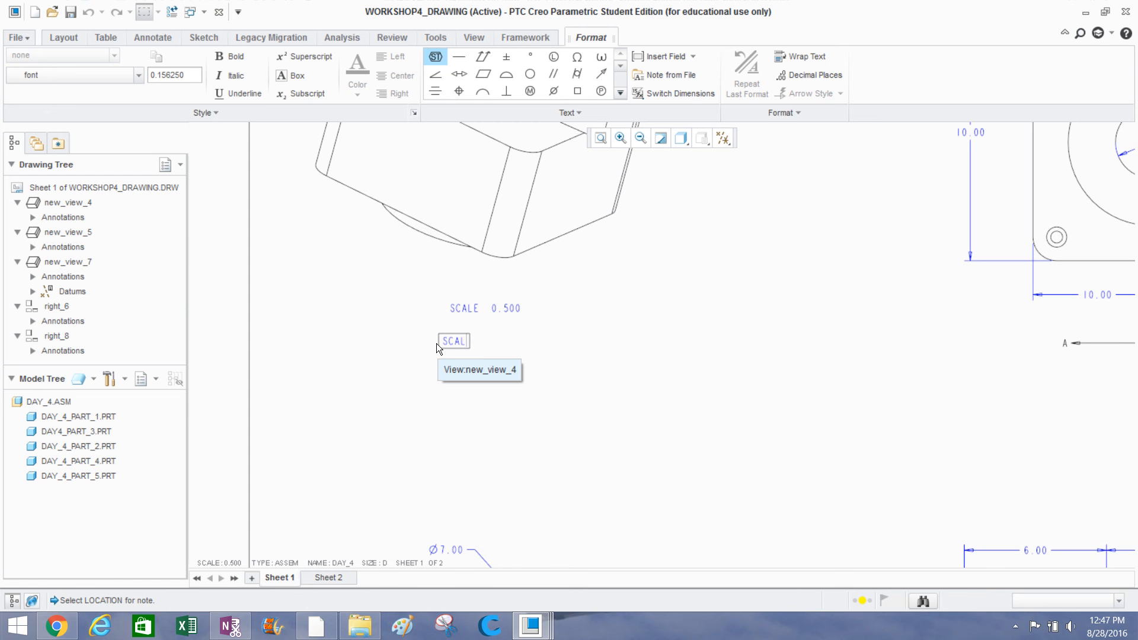
type("E: NONE")
key("Return")
key("Return")
left_click(411, 333)
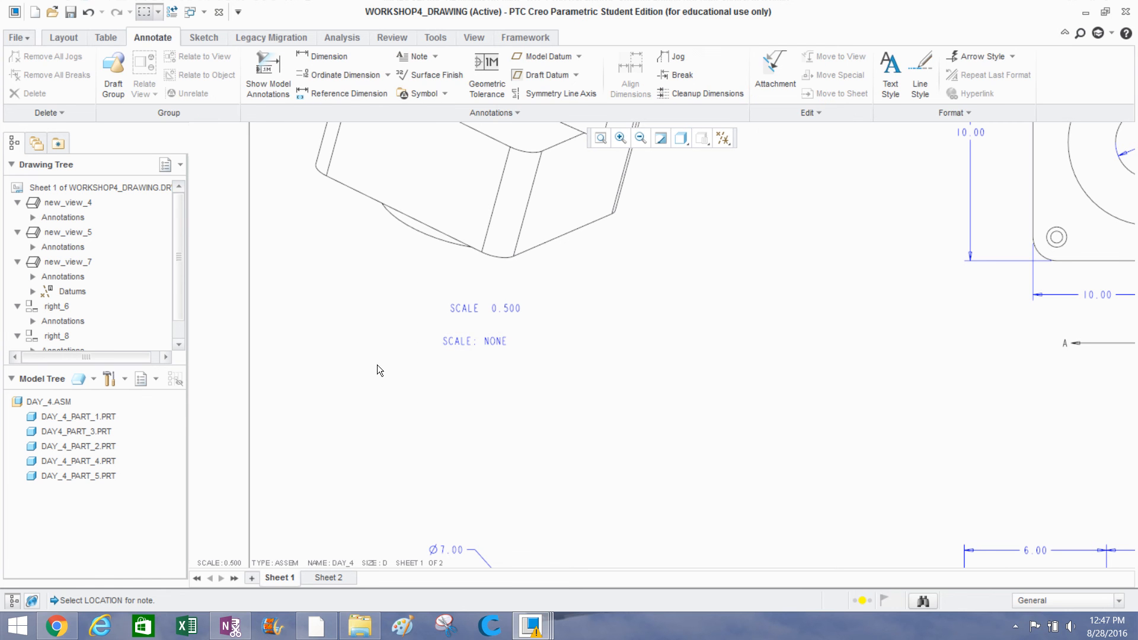
double_click(459, 346)
left_click(463, 357)
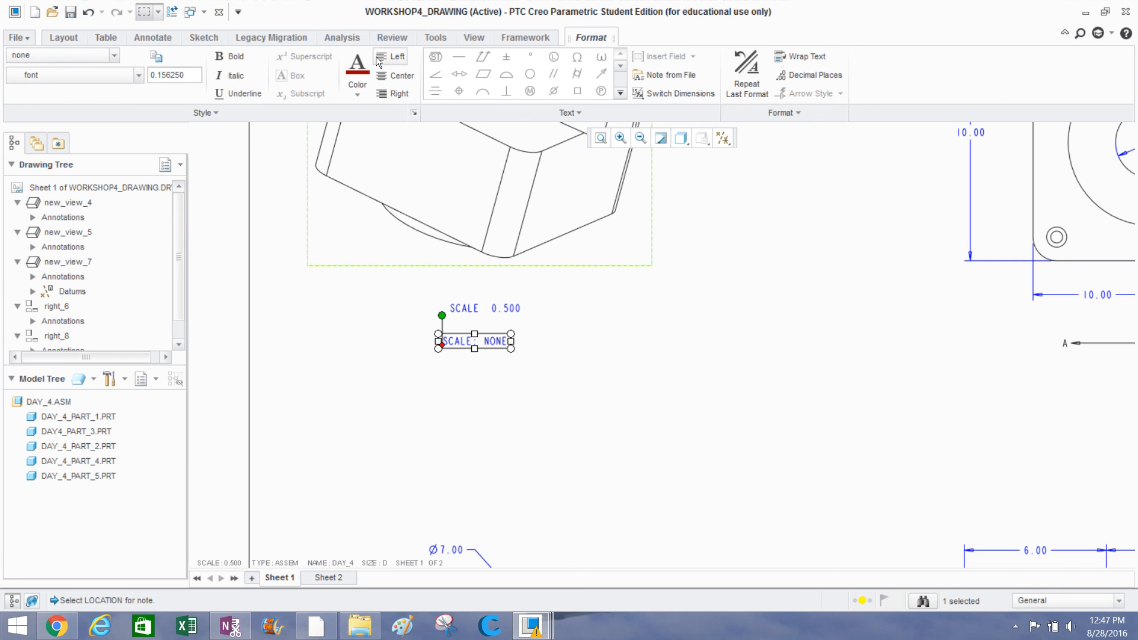
mouse_move(532, 6)
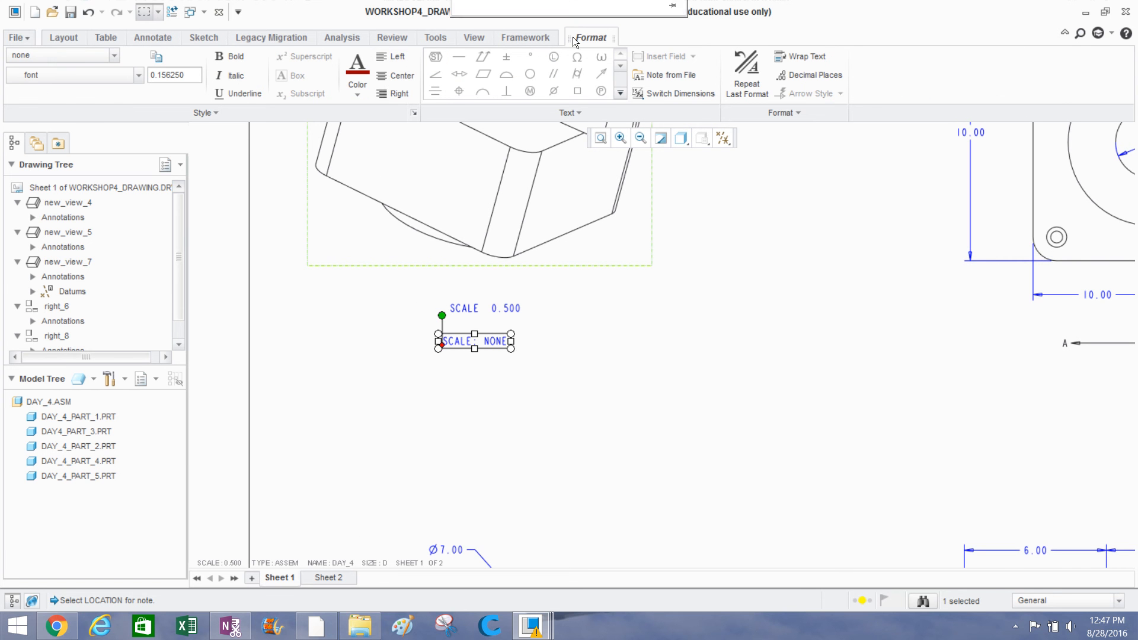
left_click(363, 381)
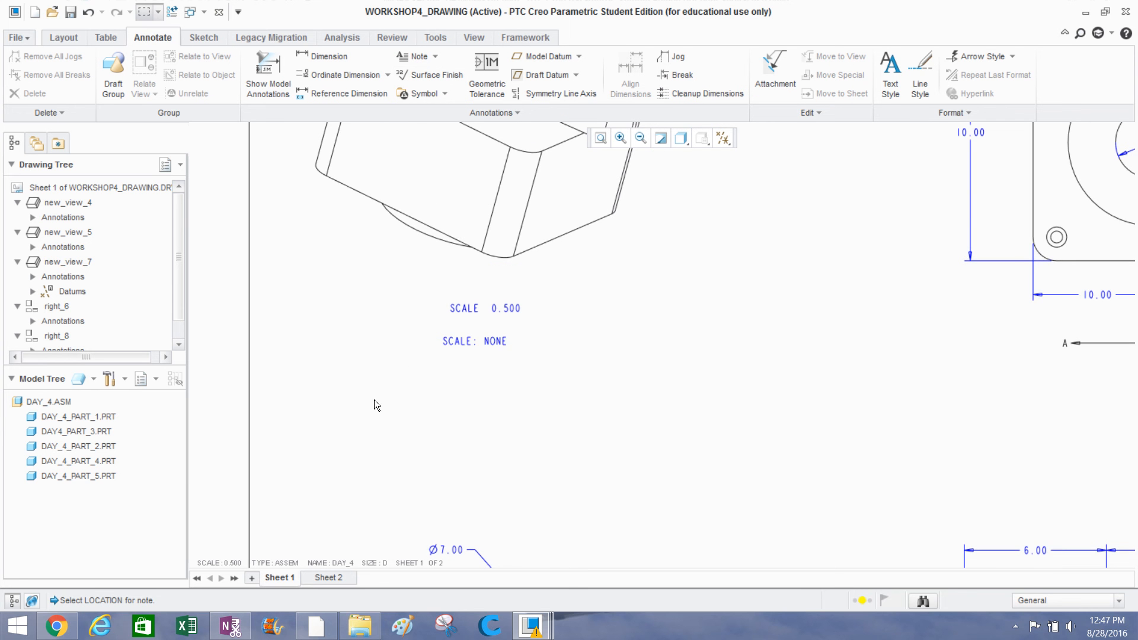
scroll(375, 399, "down", 3)
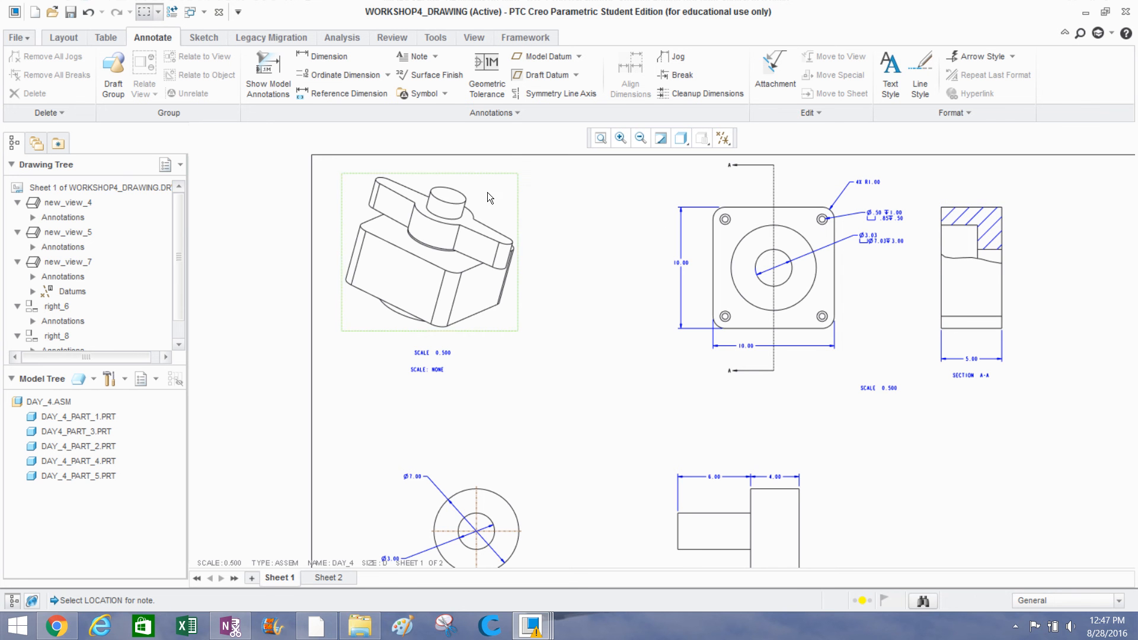
scroll(485, 212, "up", 2)
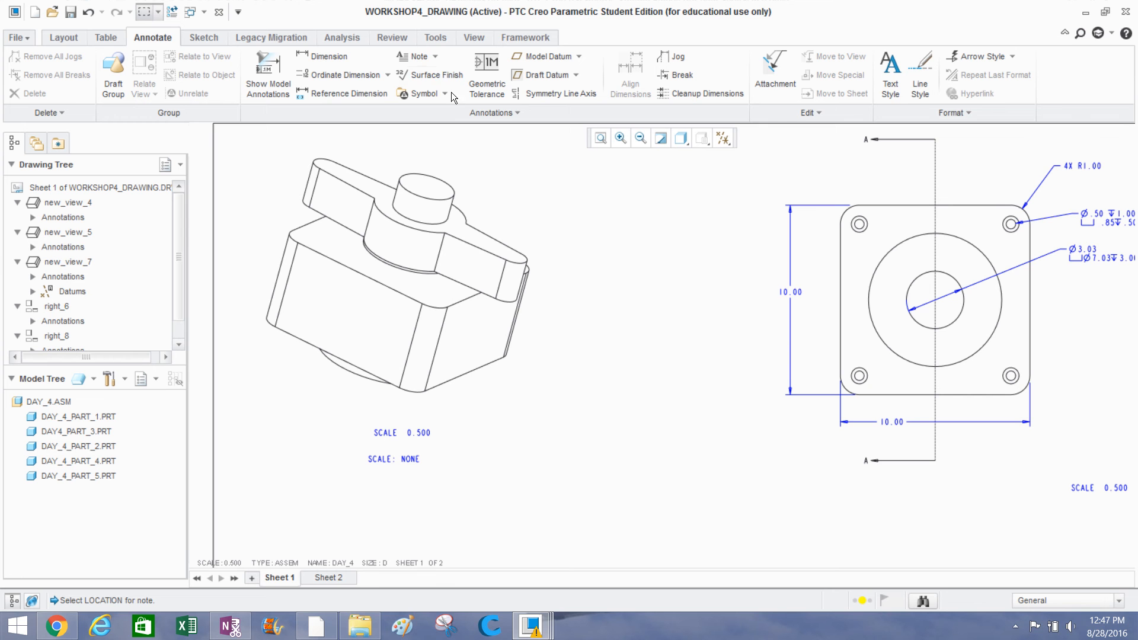
left_click(435, 55)
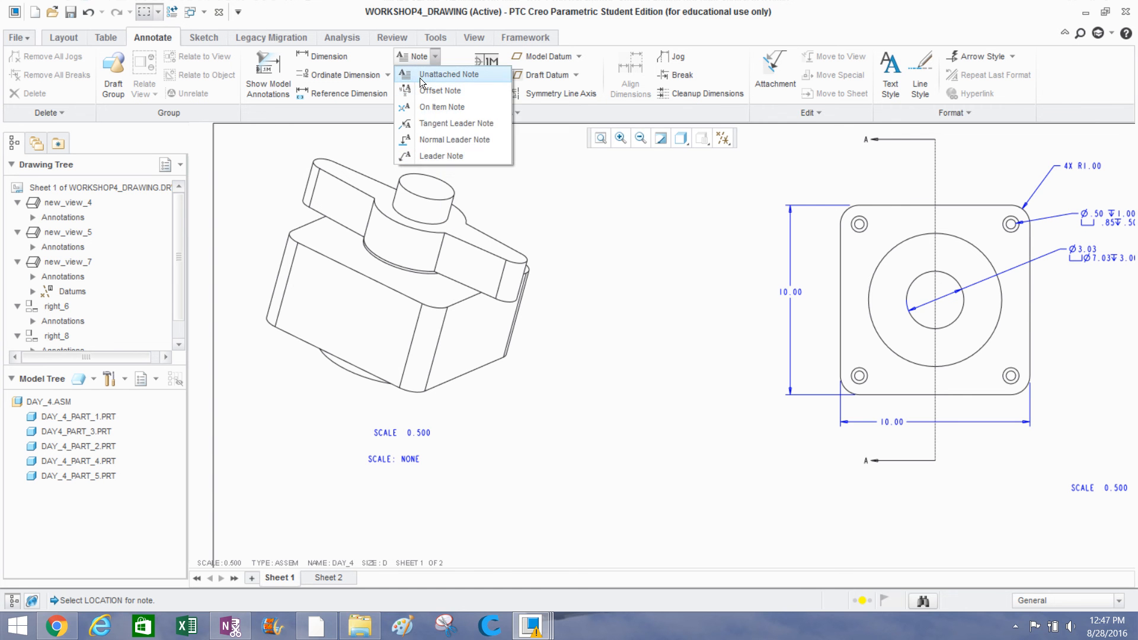
left_click(422, 156)
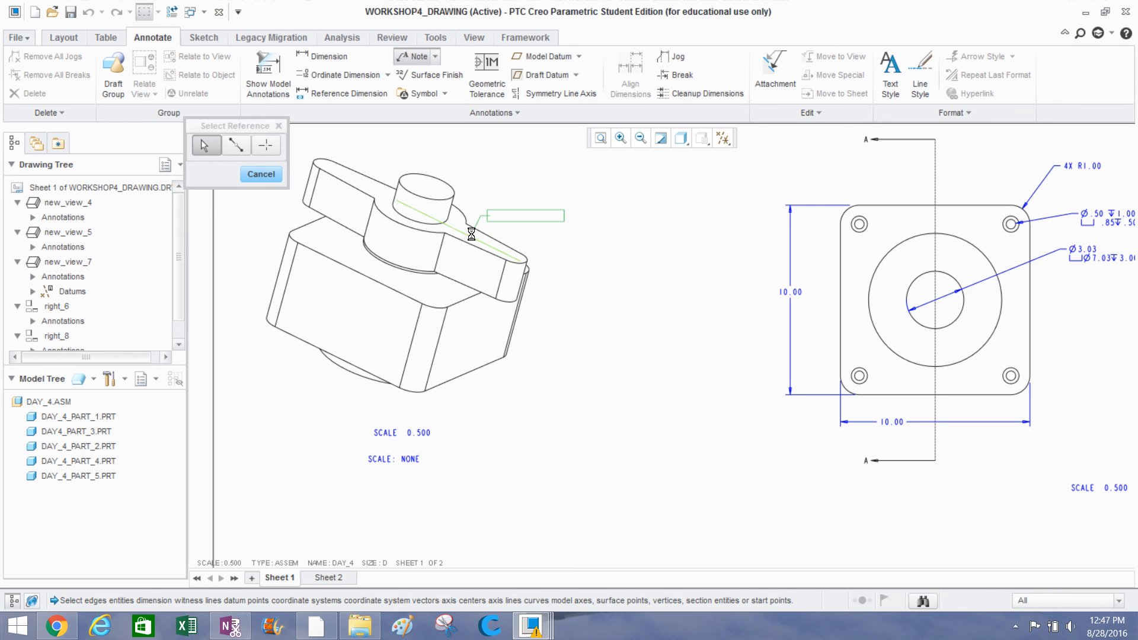
left_click(472, 237)
left_click(533, 197)
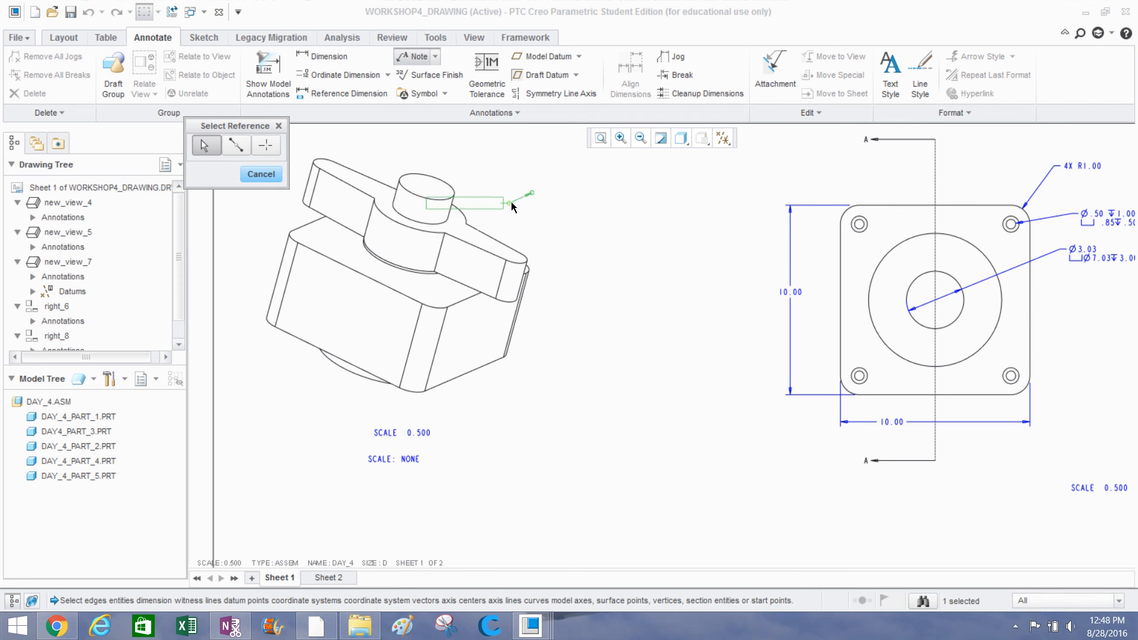
middle_click(501, 203)
left_click(536, 219)
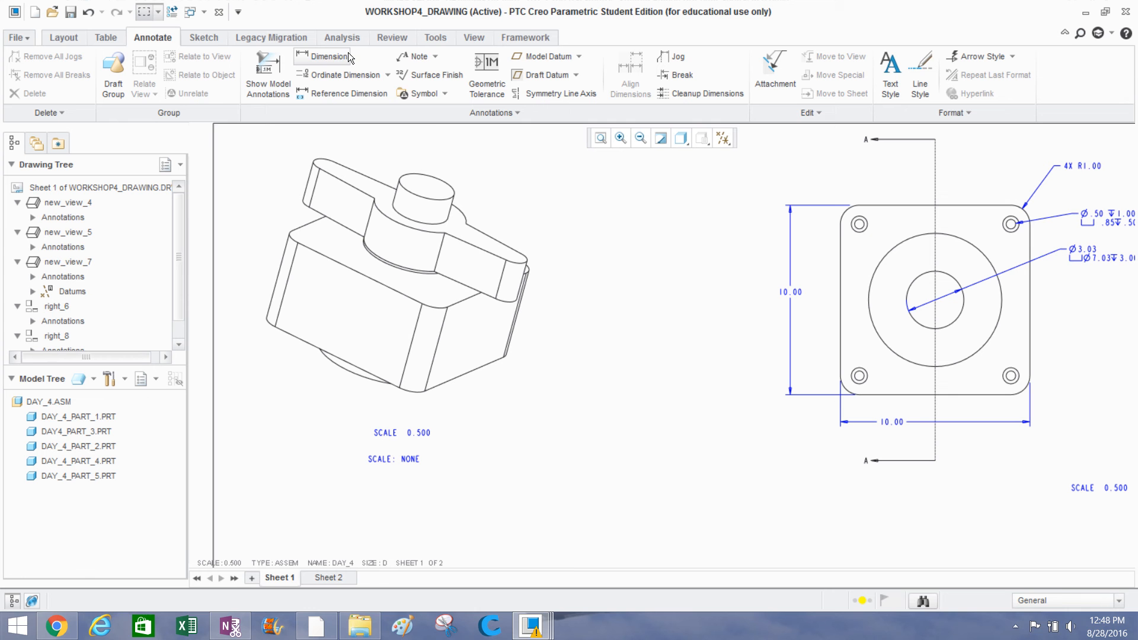
Add a leader note reading "PART 1" above the assembly view, pointing to the edge of its upper plate.
left_click(435, 56)
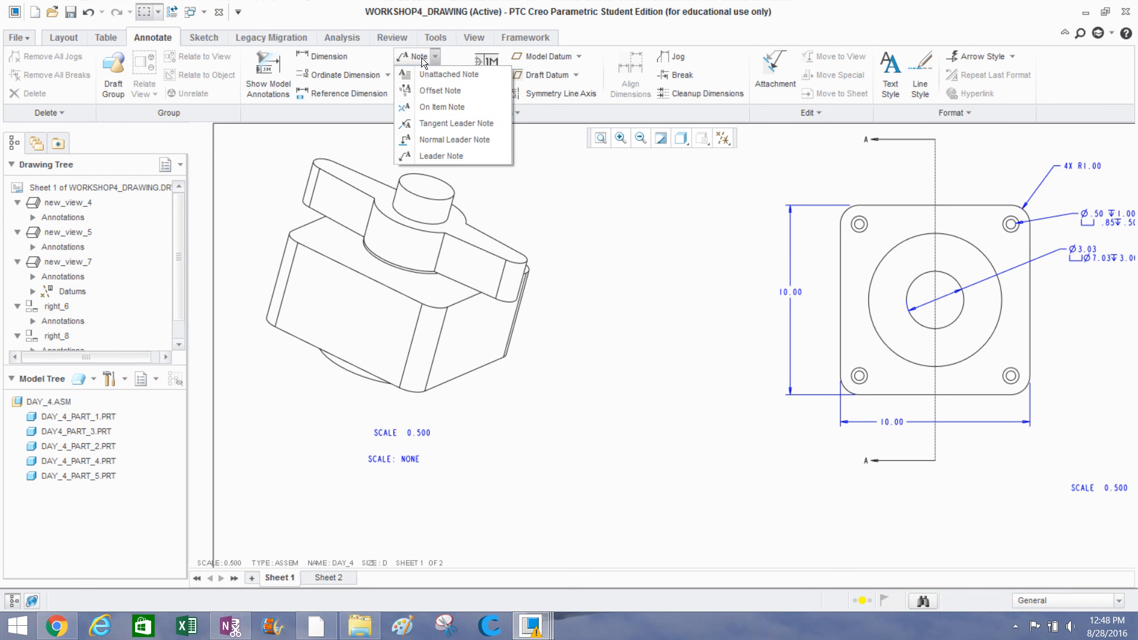
left_click(424, 156)
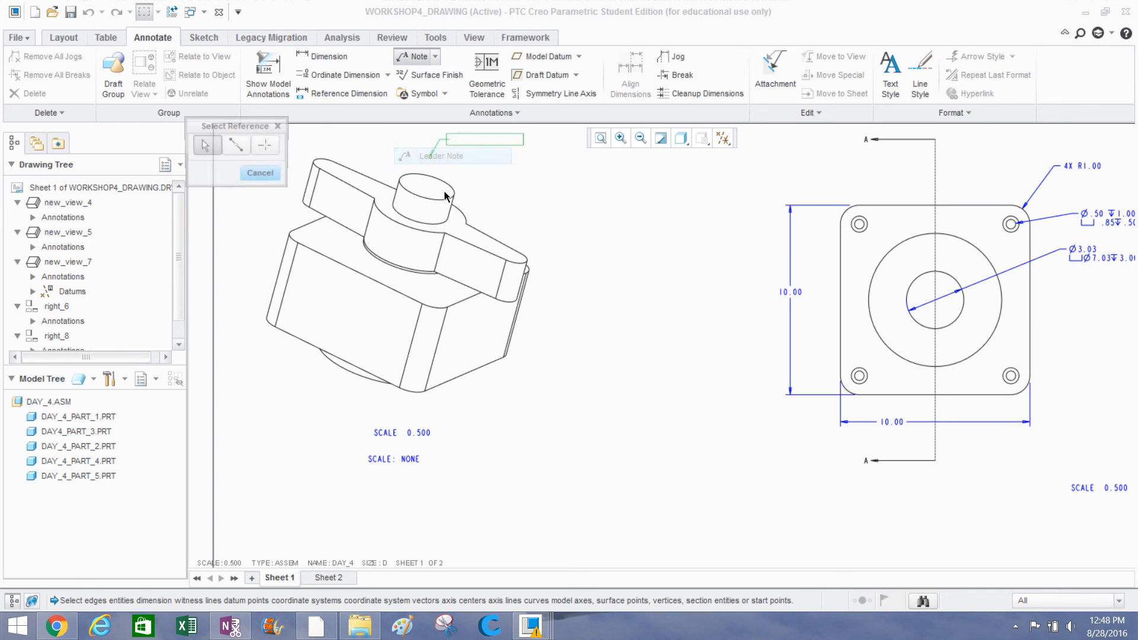
left_click(474, 237)
middle_click(473, 237)
left_click(474, 239)
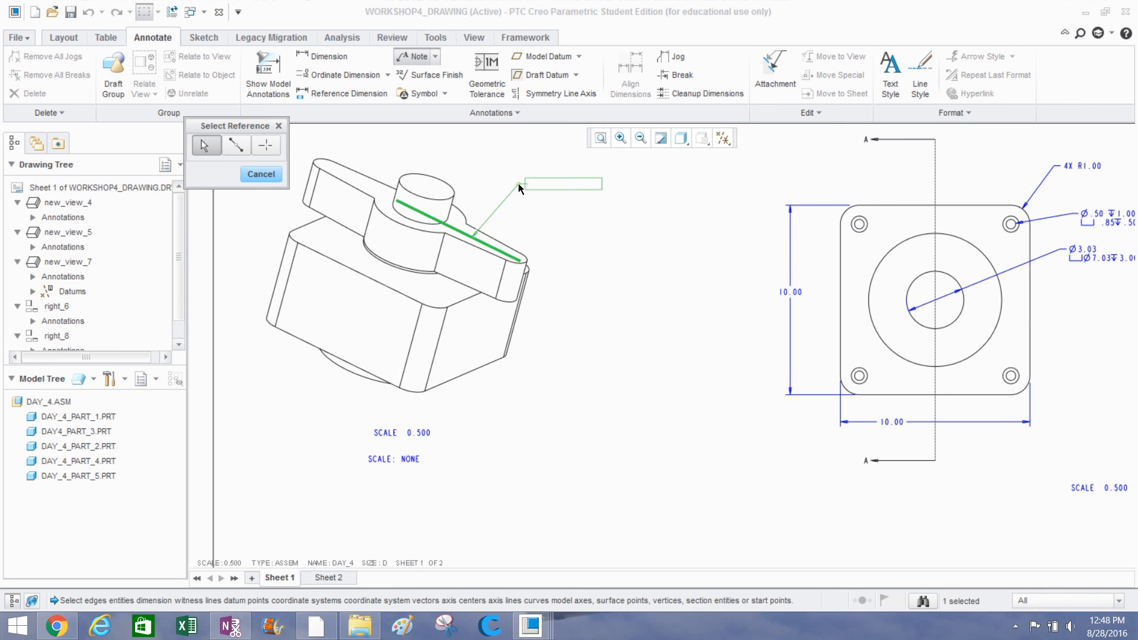
middle_click(519, 185)
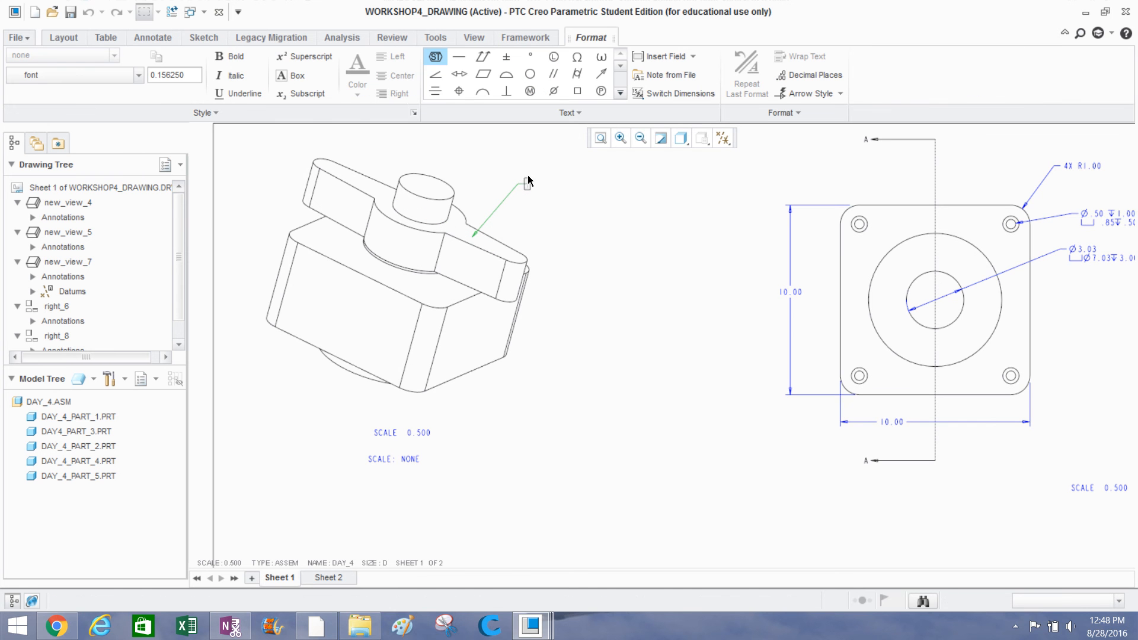
type("PART")
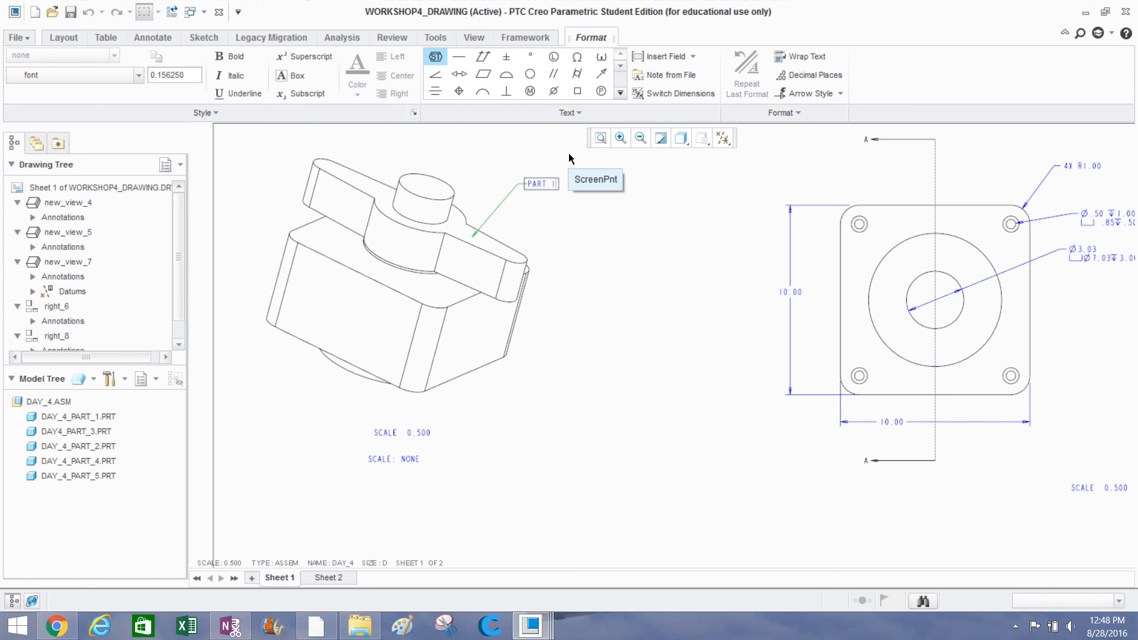
left_click(560, 209)
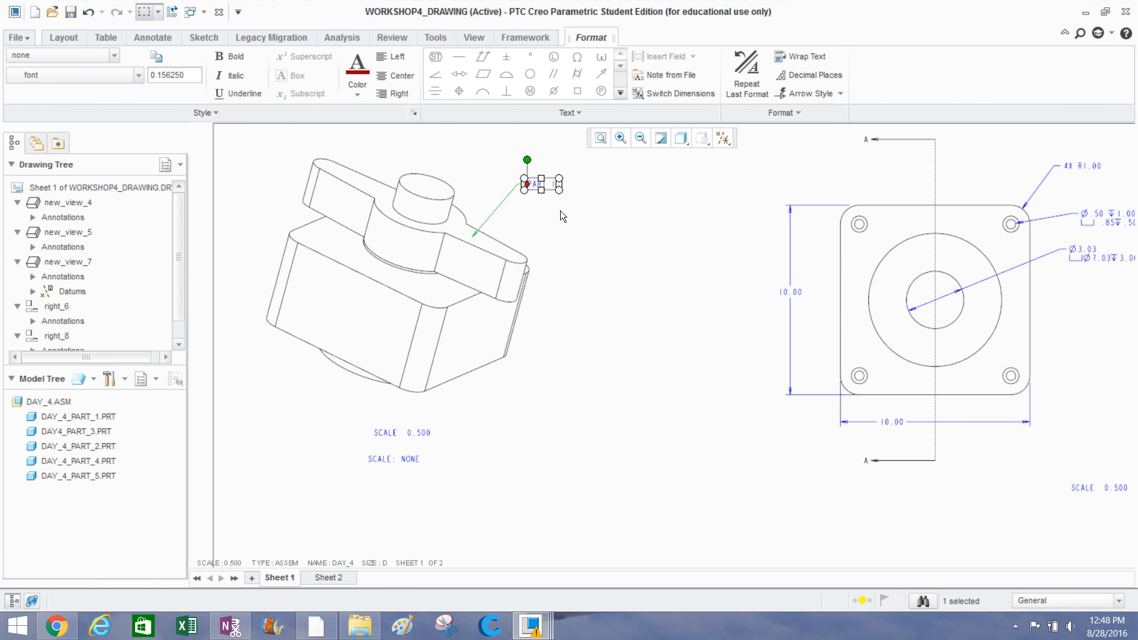
left_click(559, 211)
Add an unattached note headed "GENERAL NOTES" with numbered lines down to 3. near the sheet's lower-left corner, below the circular view.
scroll(650, 343, "down", 3)
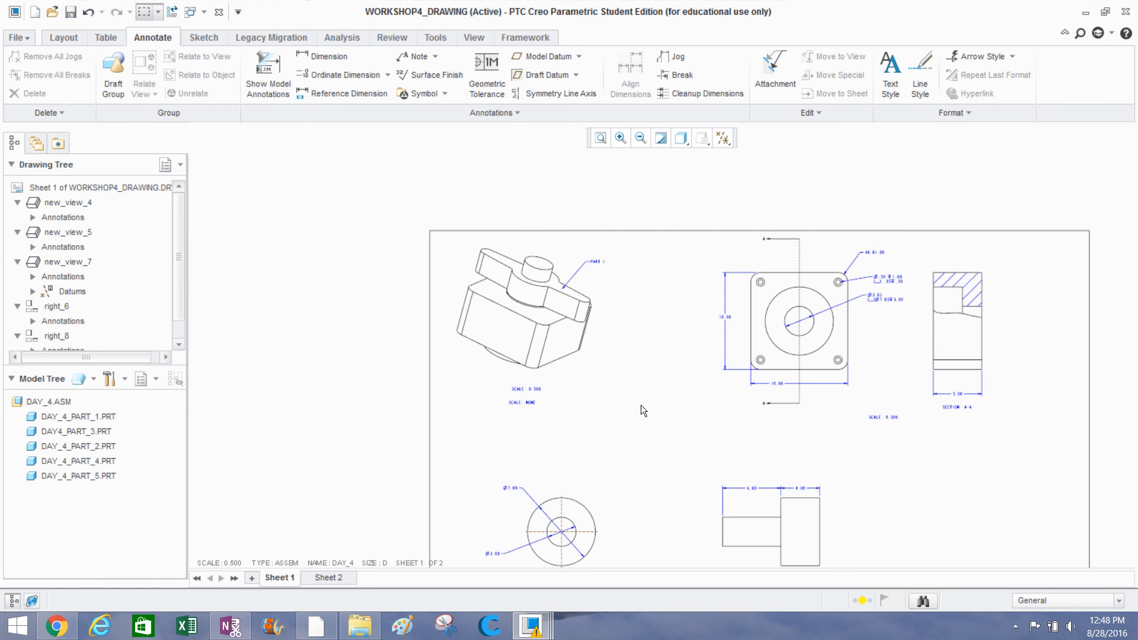
middle_click_drag(643, 410, 681, 233)
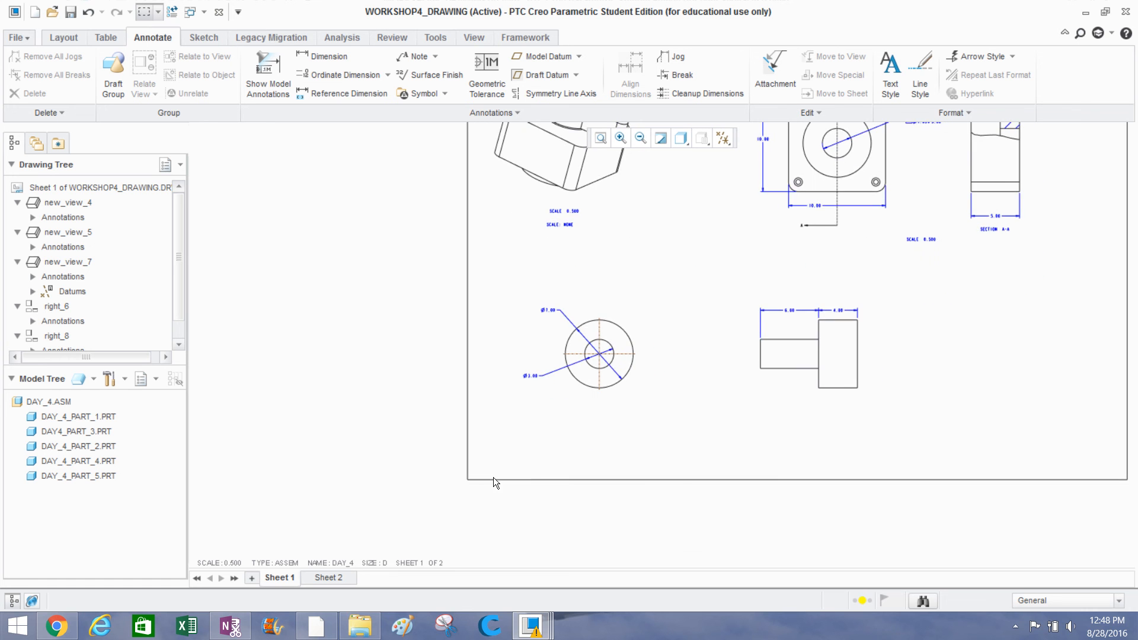
scroll(504, 465, "up", 2)
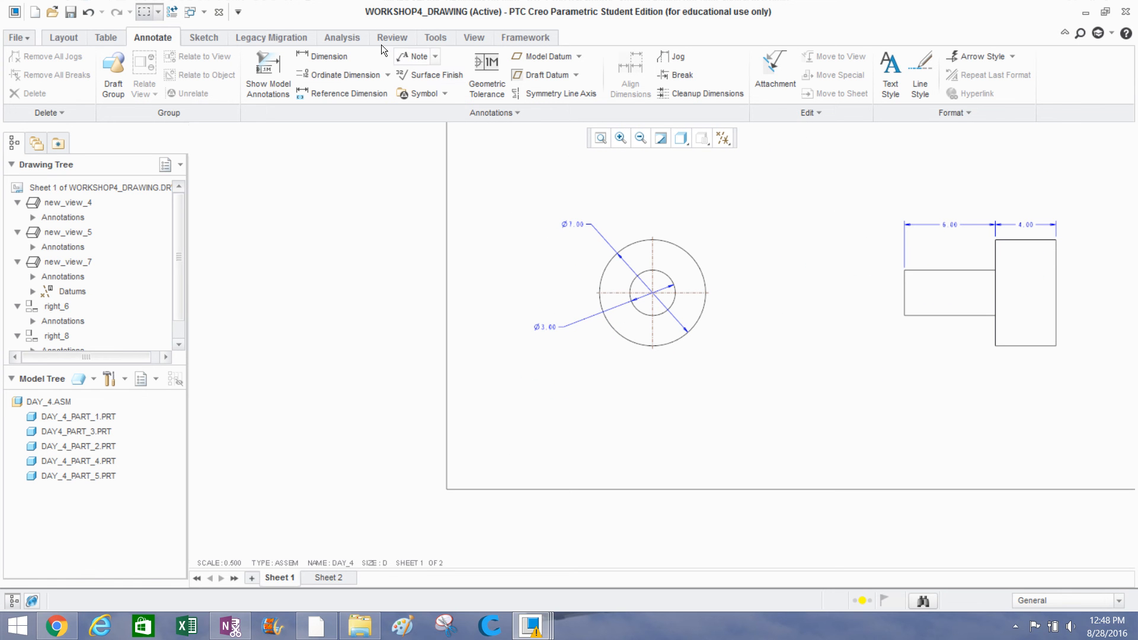
left_click(435, 55)
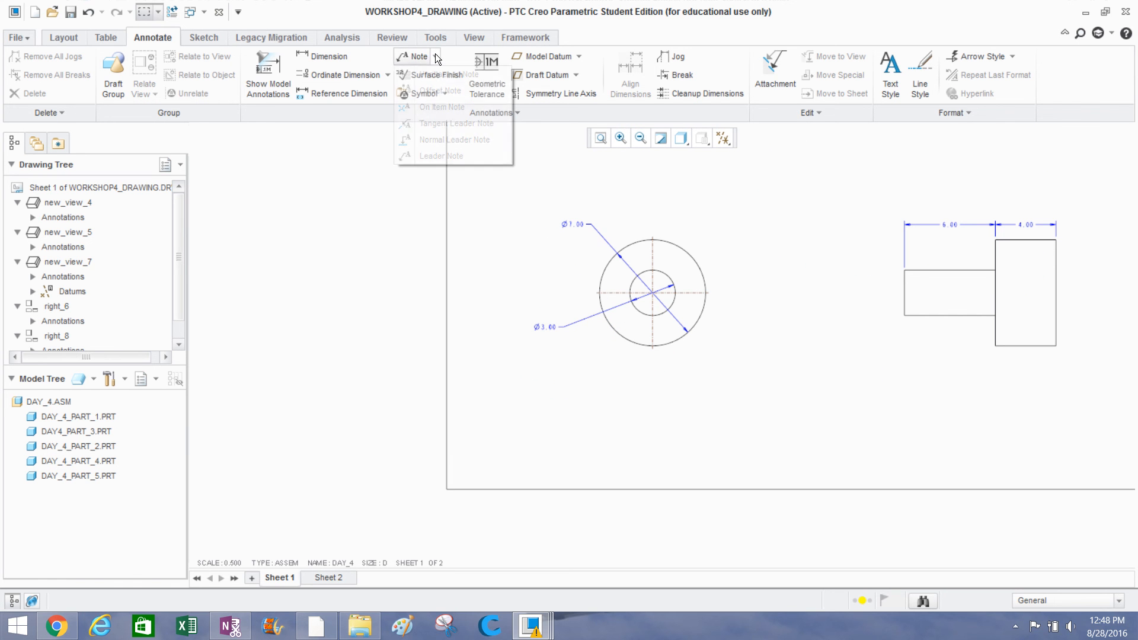
left_click(416, 73)
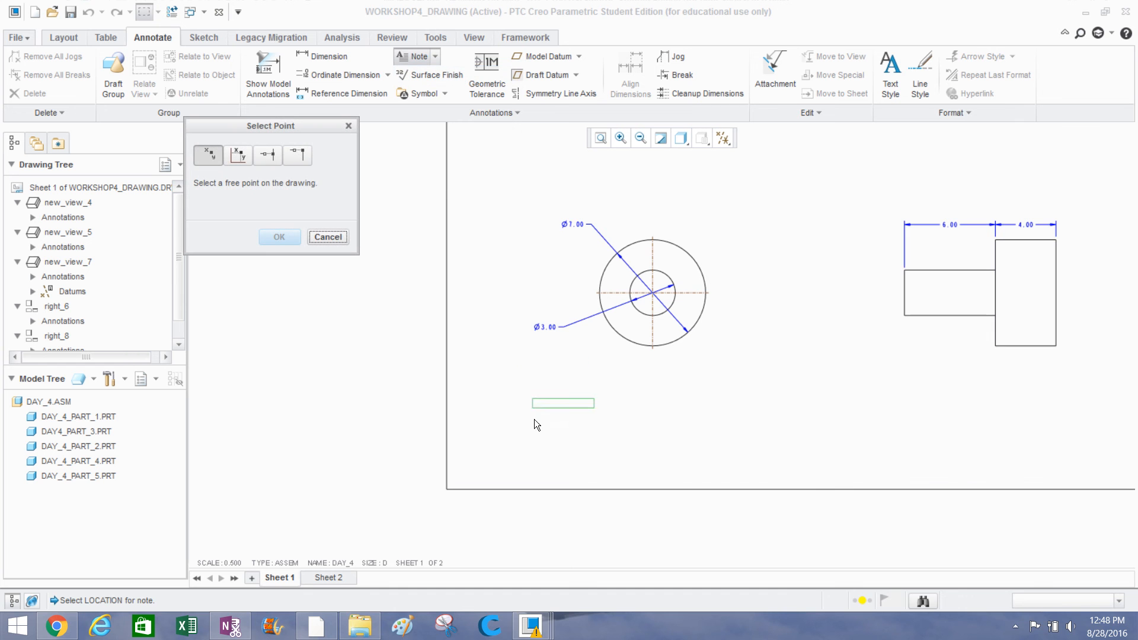
left_click(482, 371)
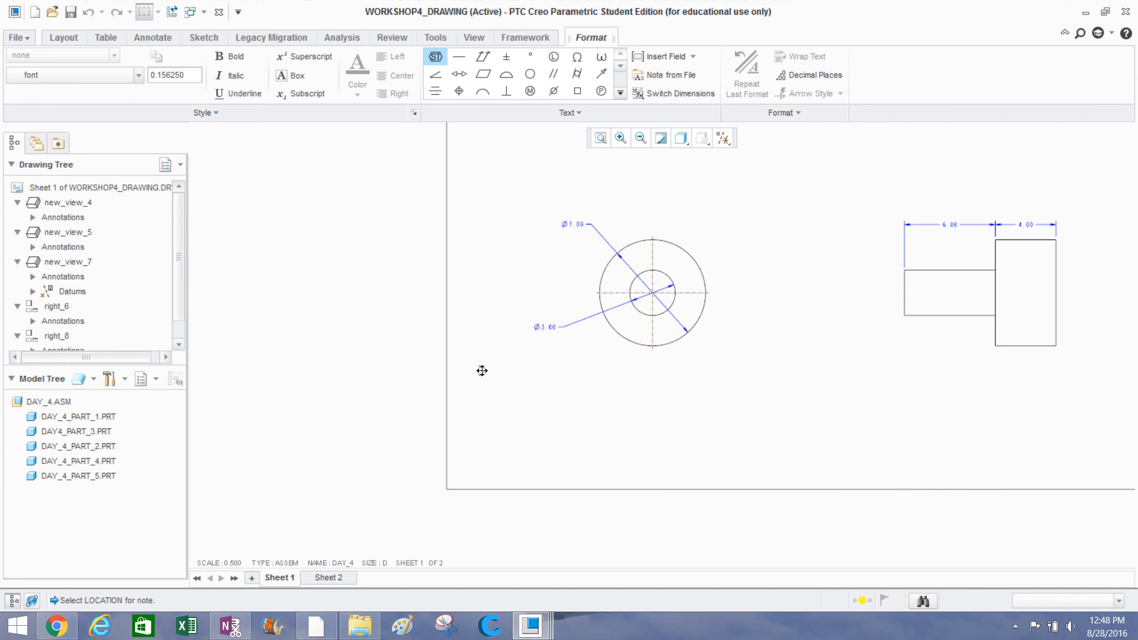
type("GENERAL NO")
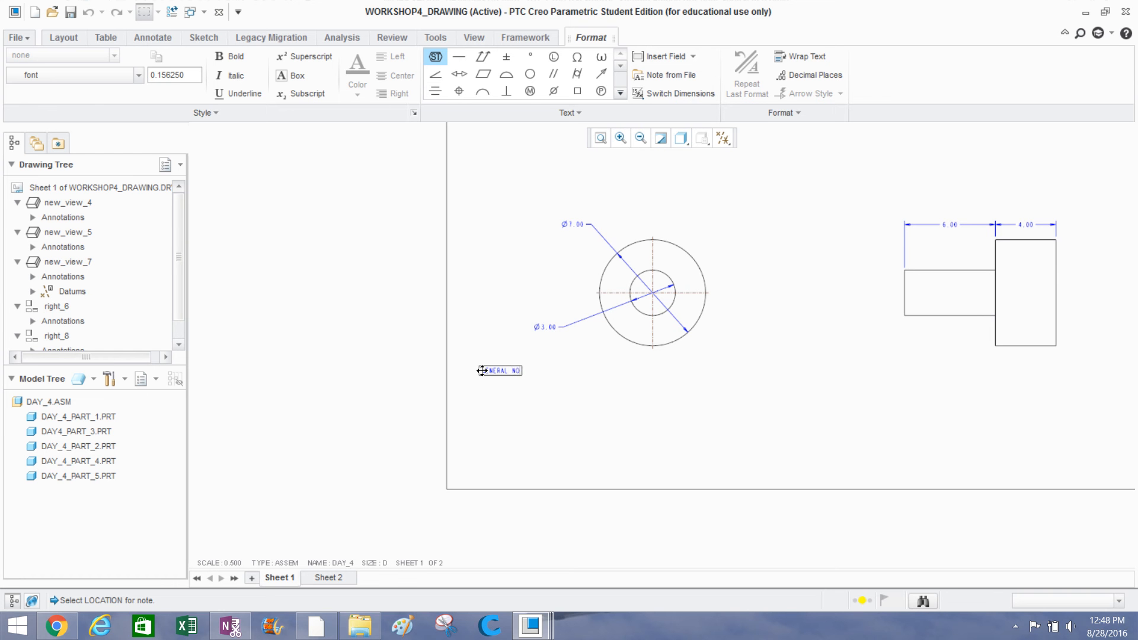
type("TES")
key("Return")
key("Return")
type("2.")
key("Return")
type("3.")
key("Return")
left_click(446, 431)
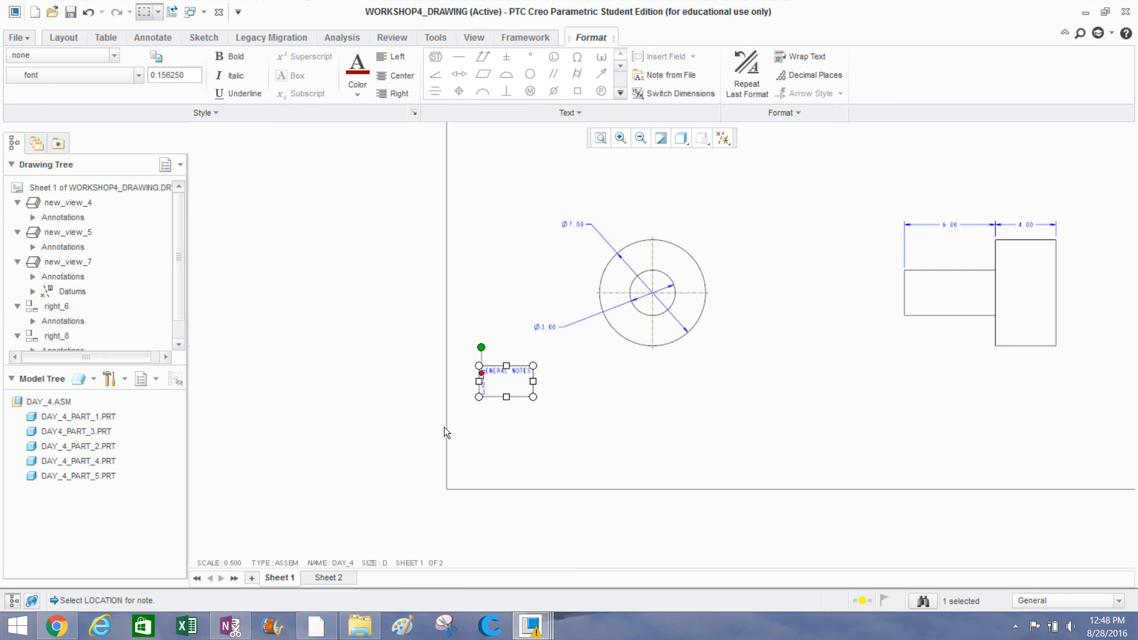
mouse_move(535, 241)
middle_mouse_down()
mouse_move(543, 300)
mouse_move(504, 441)
middle_mouse_up()
left_click(465, 355)
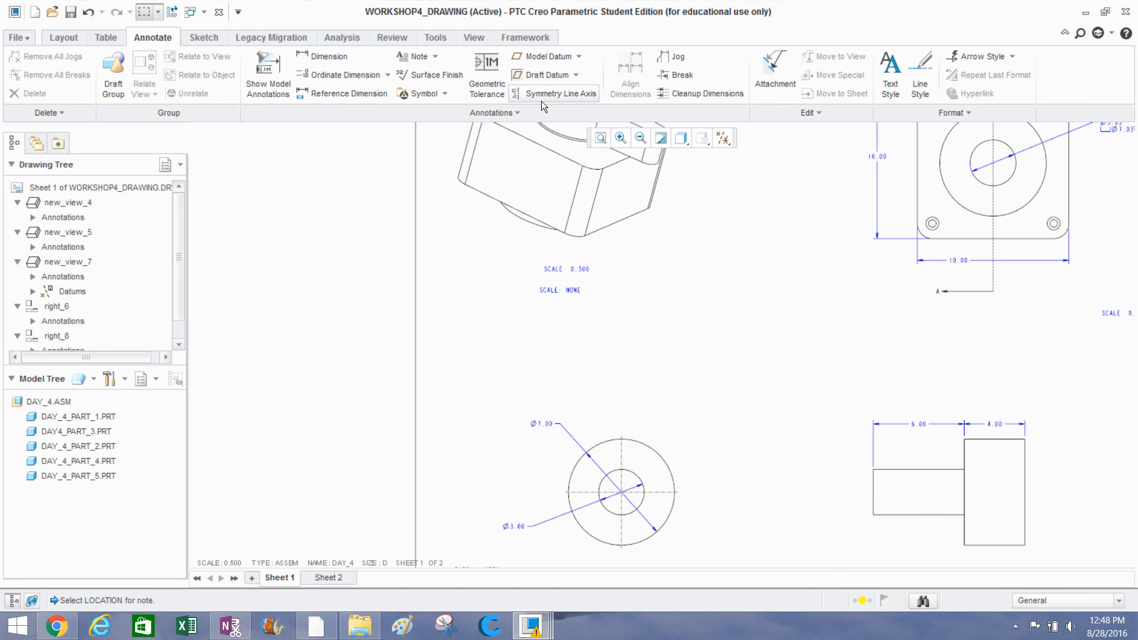
Delete the "PART 1" leader note from the assembly view.
scroll(485, 240, "down", 5)
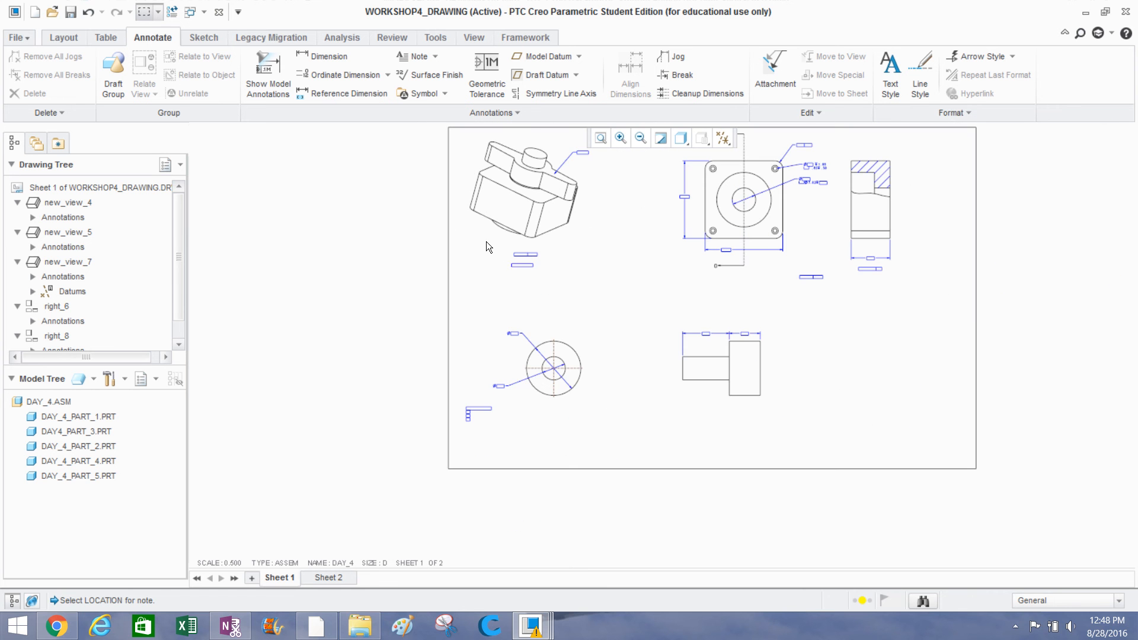
scroll(504, 254, "up", 2)
middle_click_drag(686, 254, 659, 321)
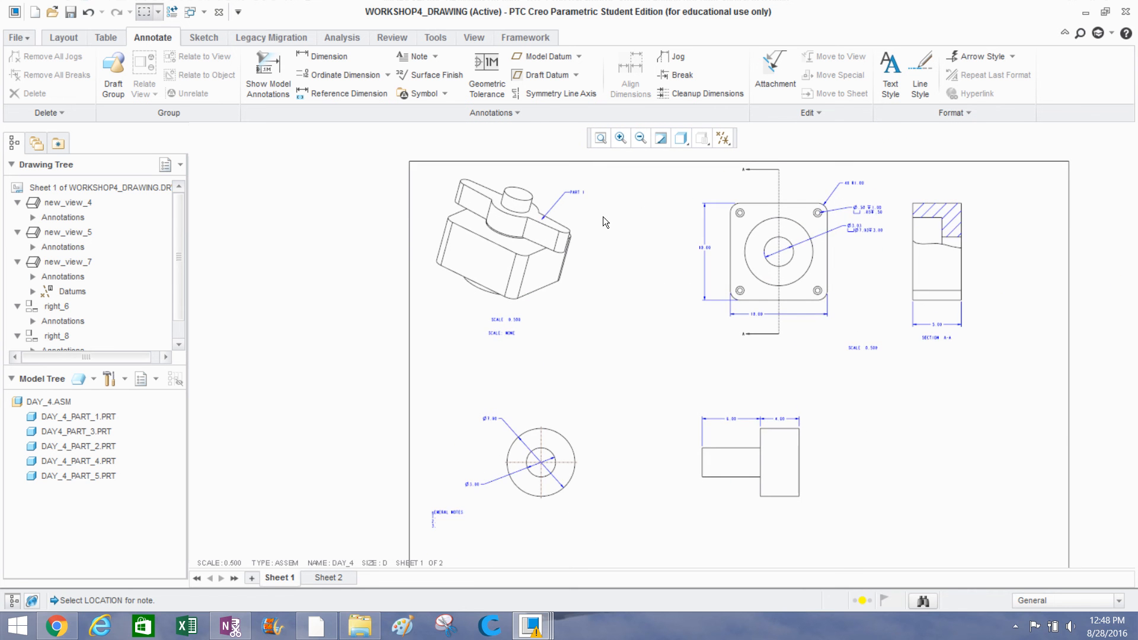
scroll(603, 218, "up", 2)
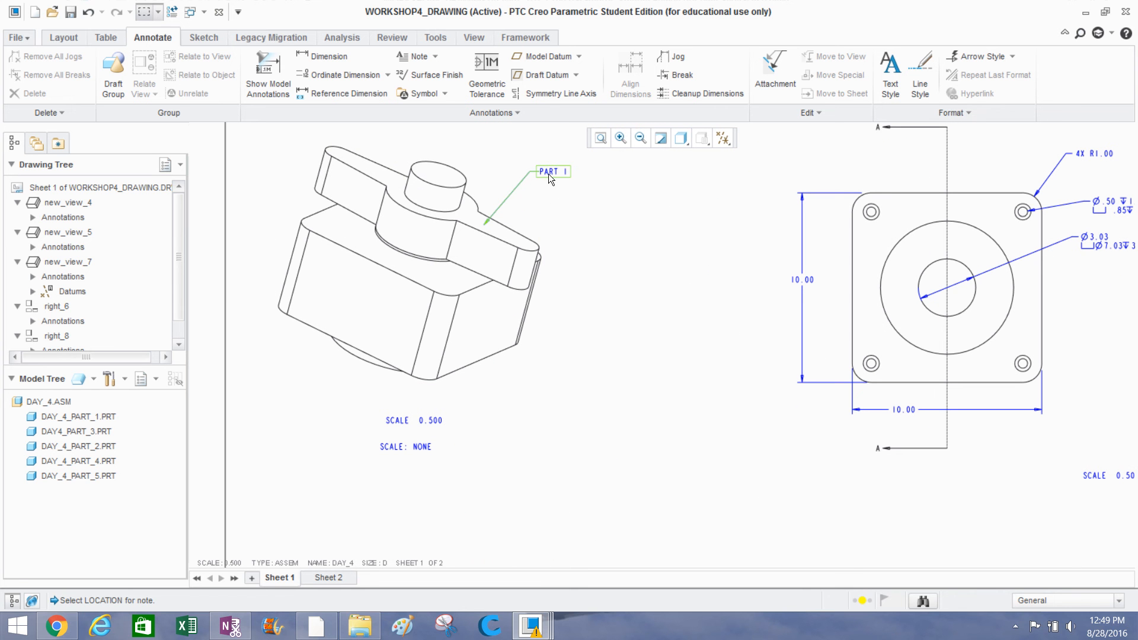
left_click(550, 175)
key("Delete")
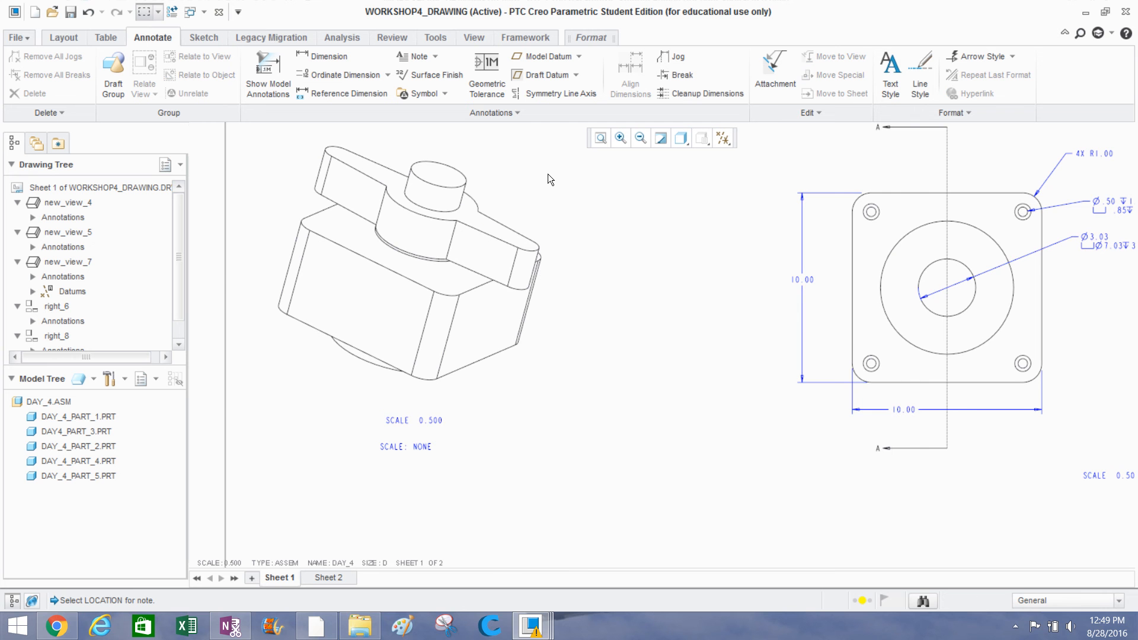
Add a balloon note with leader numbered 1, attached to the rear edge of the assembly's upper plate, and finish the note command.
left_click(509, 116)
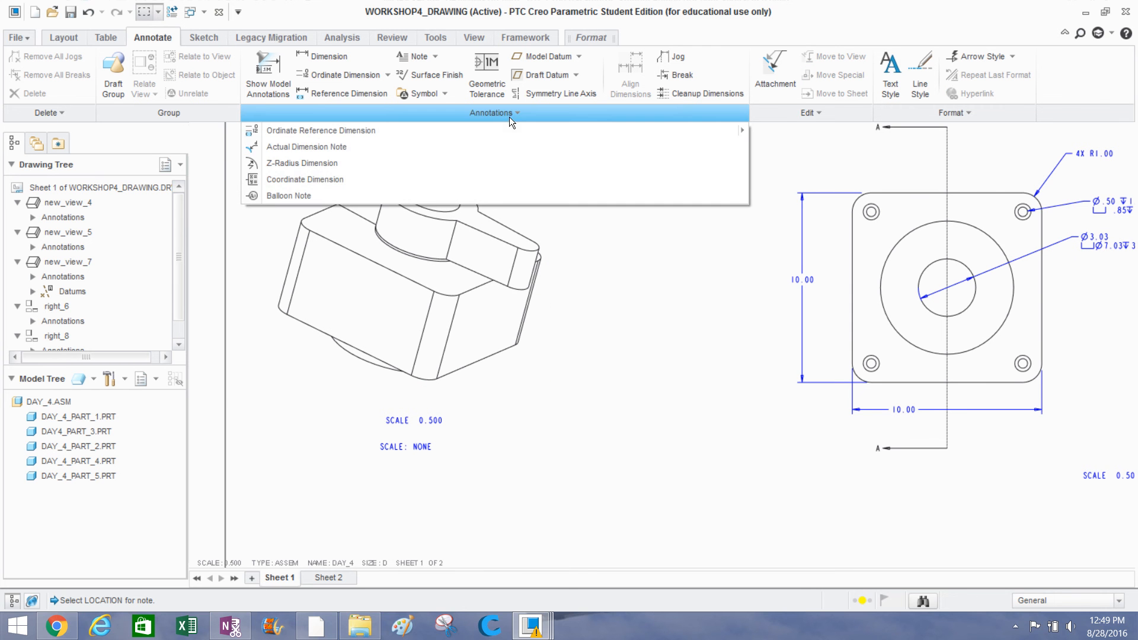
left_click(408, 195)
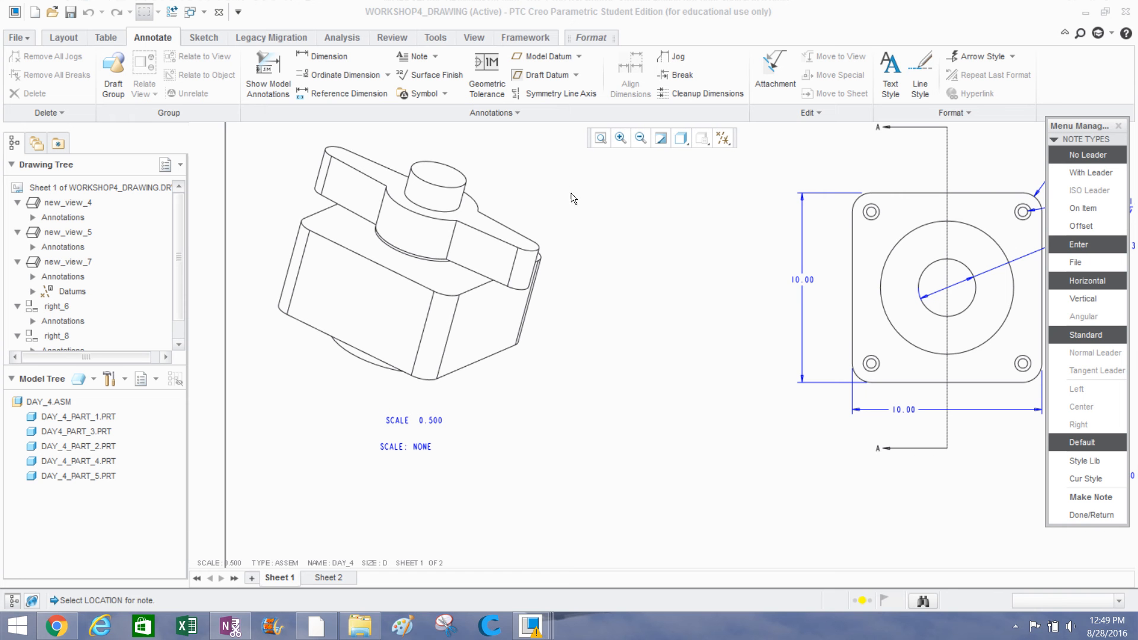
left_click(1083, 180)
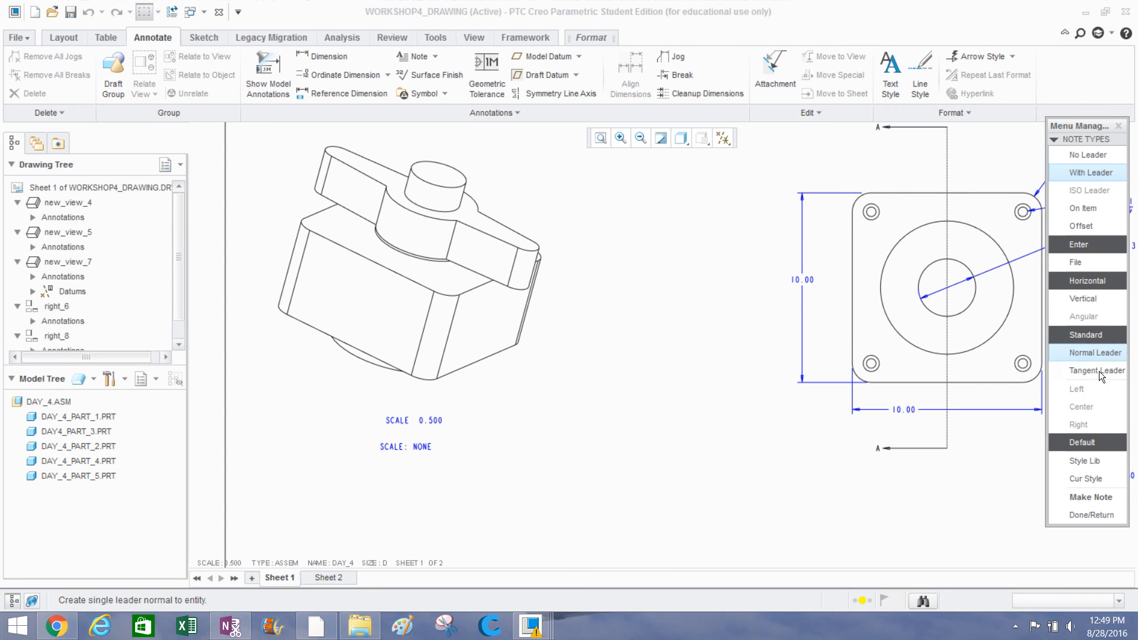
left_click(1082, 496)
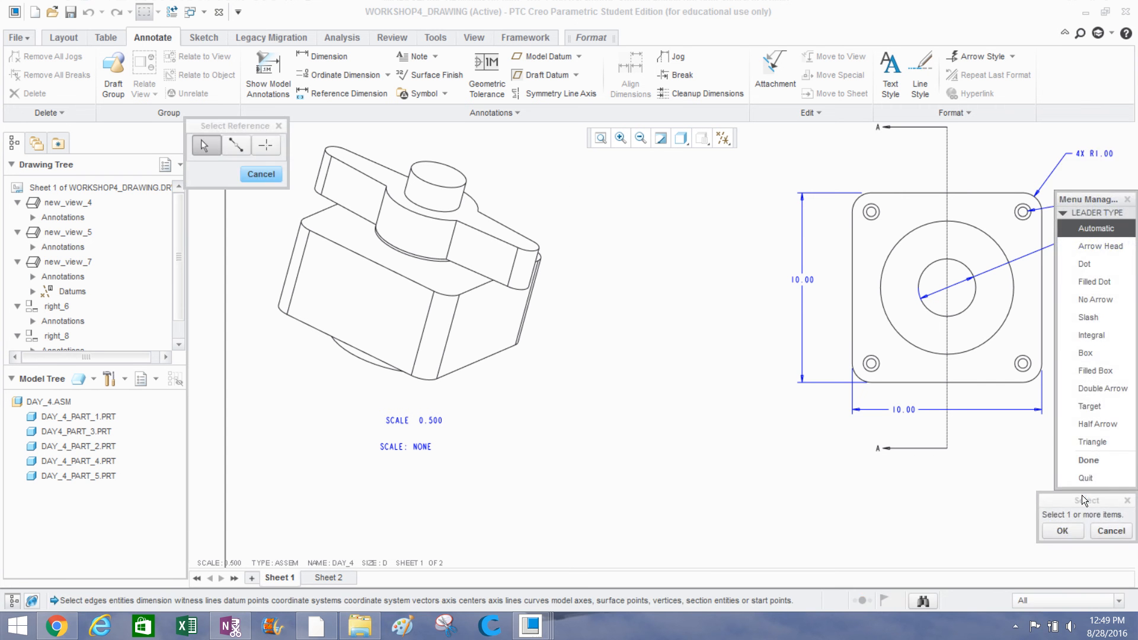
left_click(502, 224)
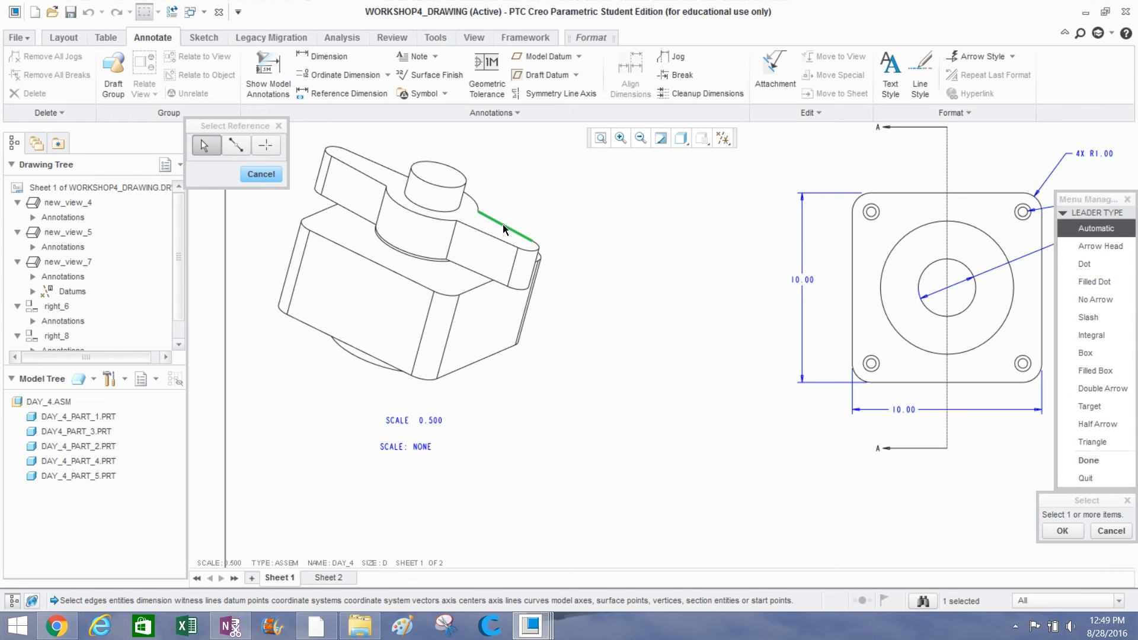
middle_click(555, 180)
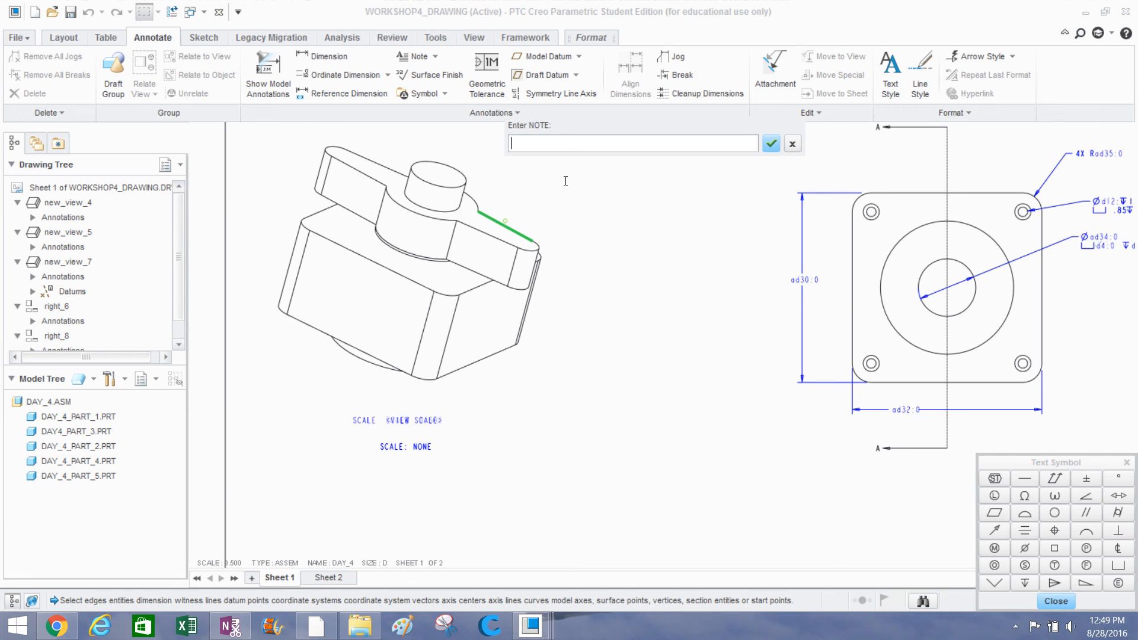
key("Return")
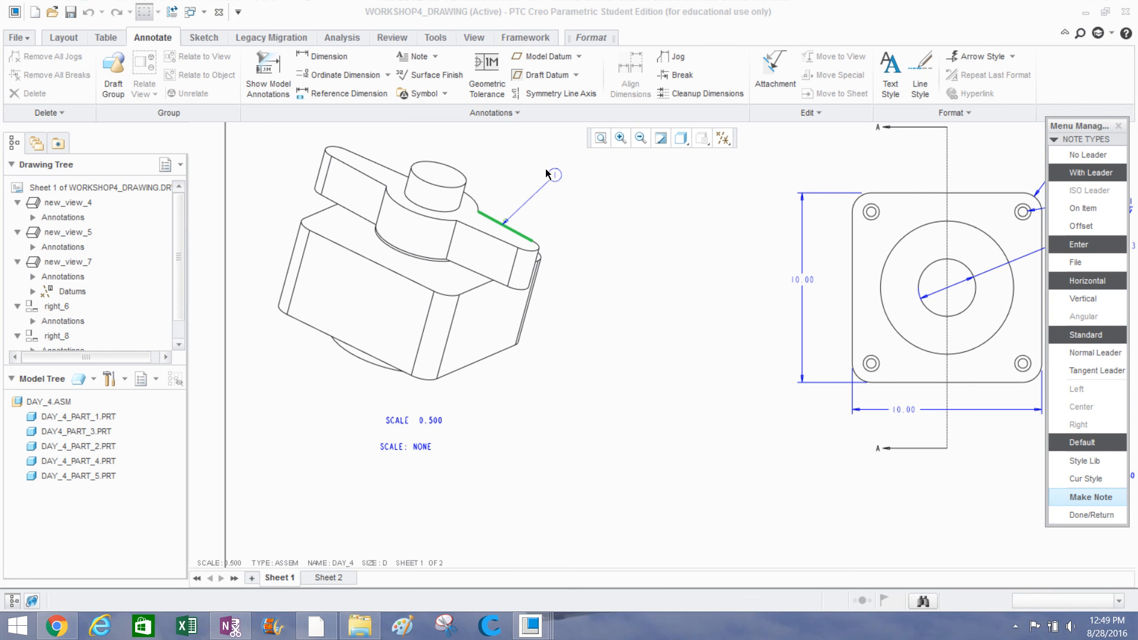
left_click(1065, 520)
Sketch a near-vertical line between the assembly view and the square plate view, ending at about X 12.06, Y 8.72.
scroll(550, 145, "down", 2)
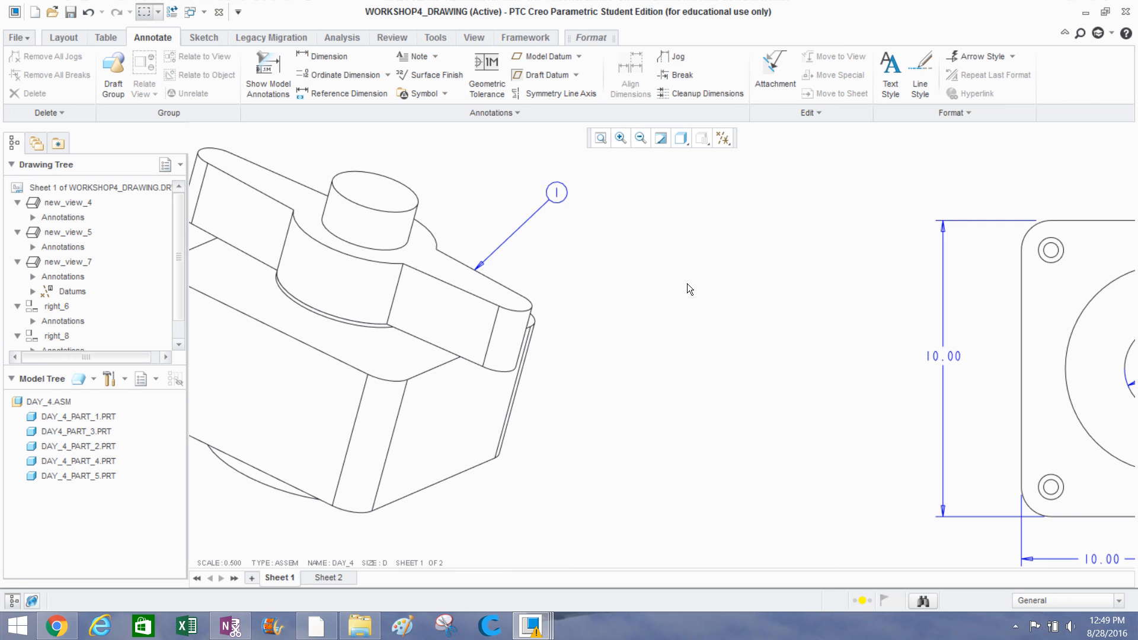
mouse_move(593, 3)
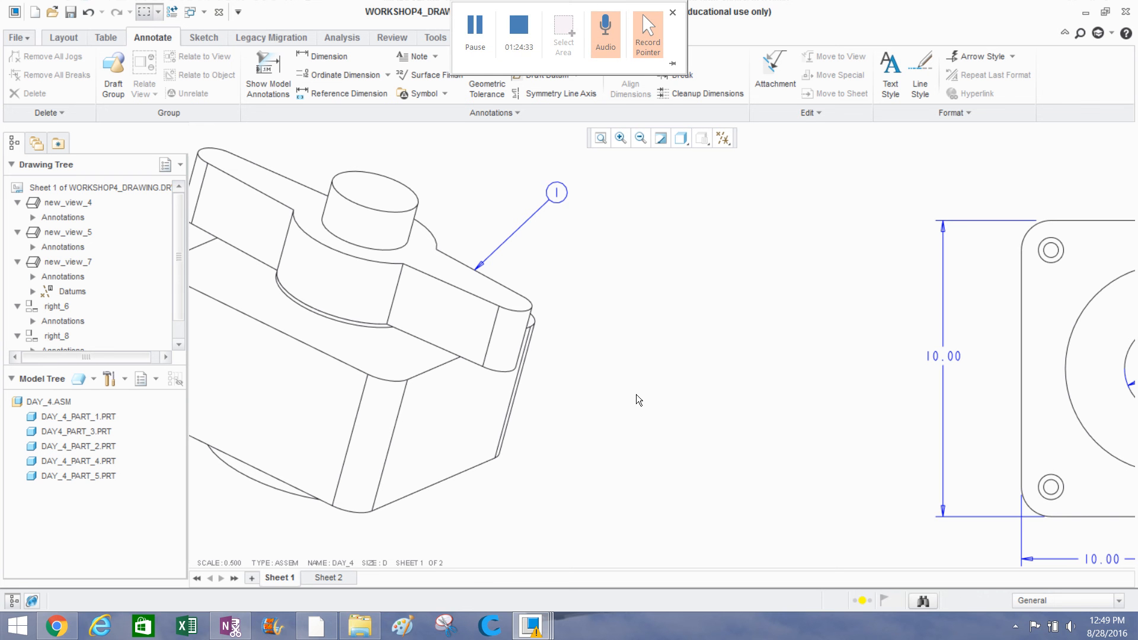
scroll(659, 379, "down", 3)
scroll(660, 378, "down", 2)
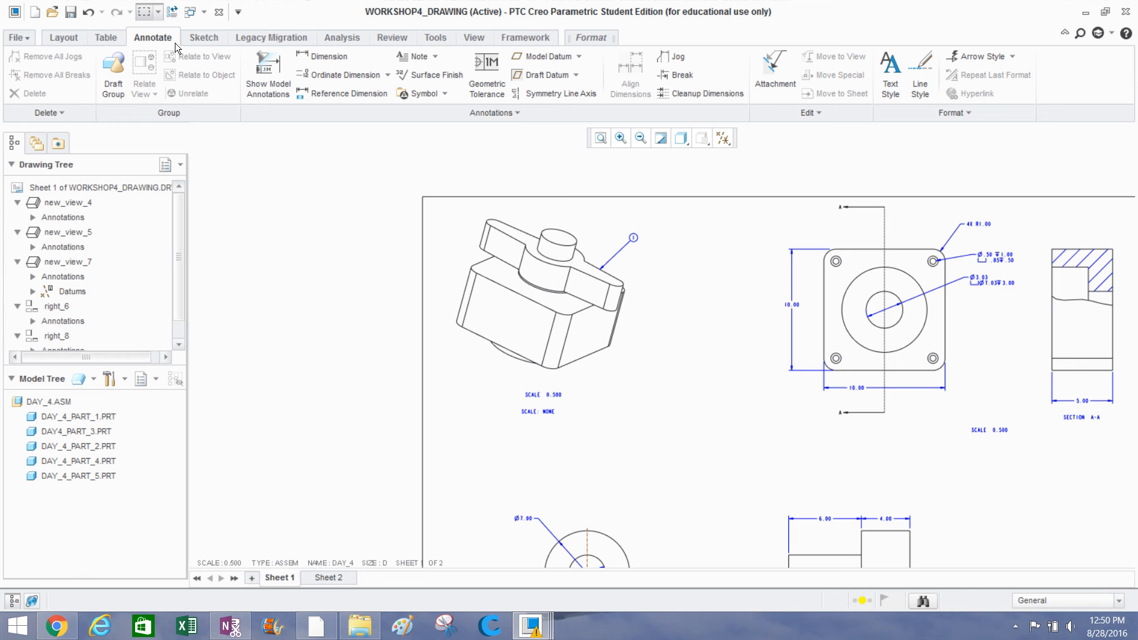
left_click(199, 39)
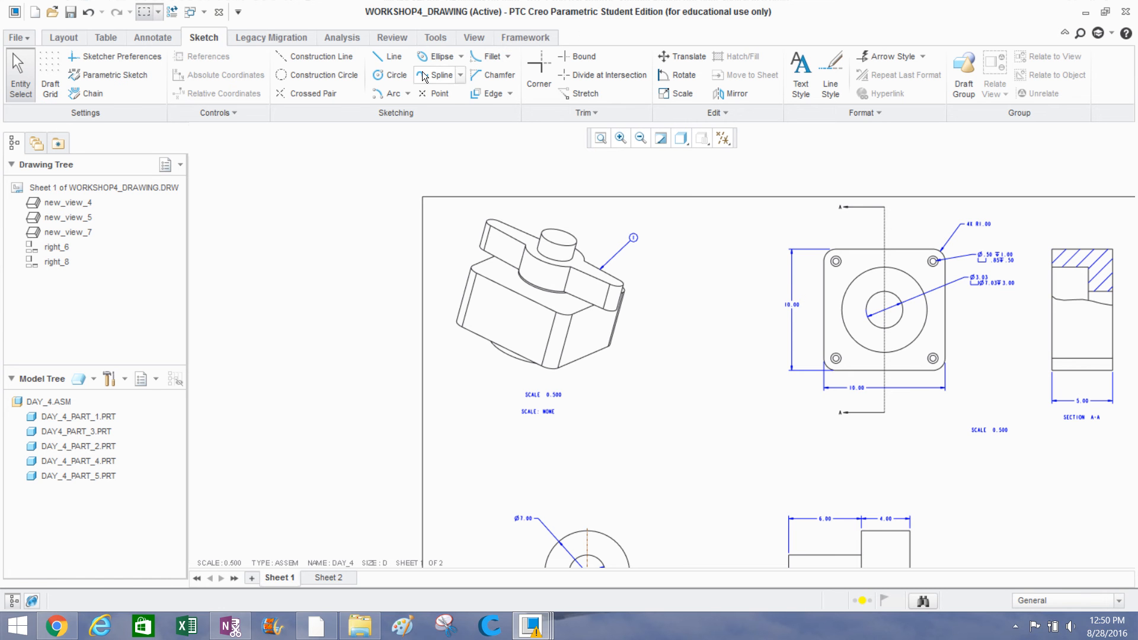
left_click(388, 56)
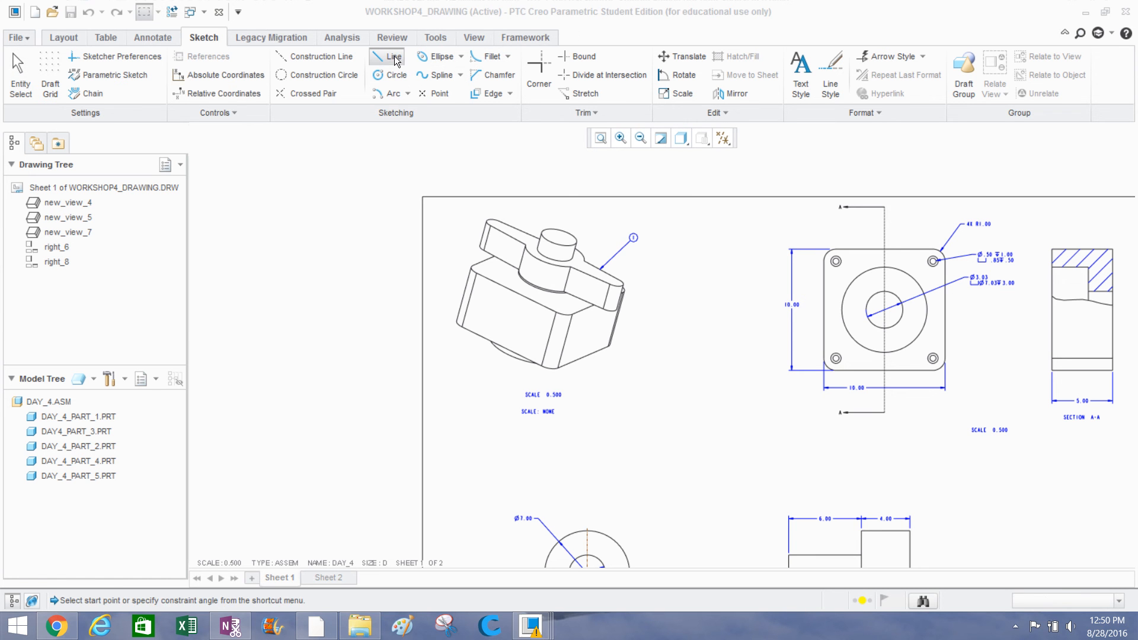
left_click(713, 212)
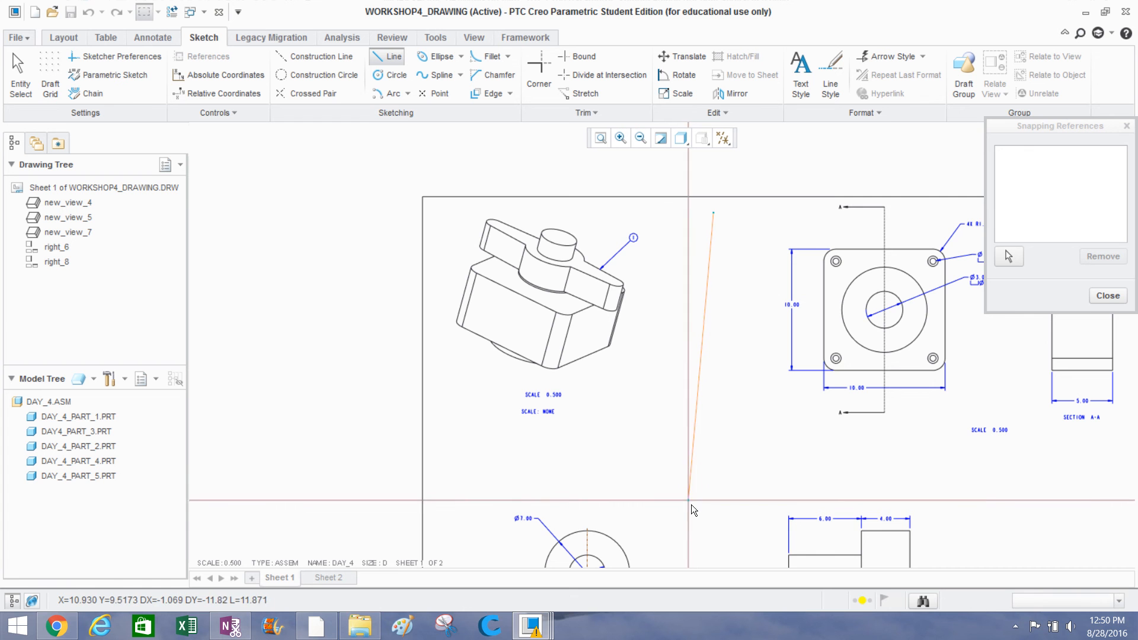
left_click(714, 519)
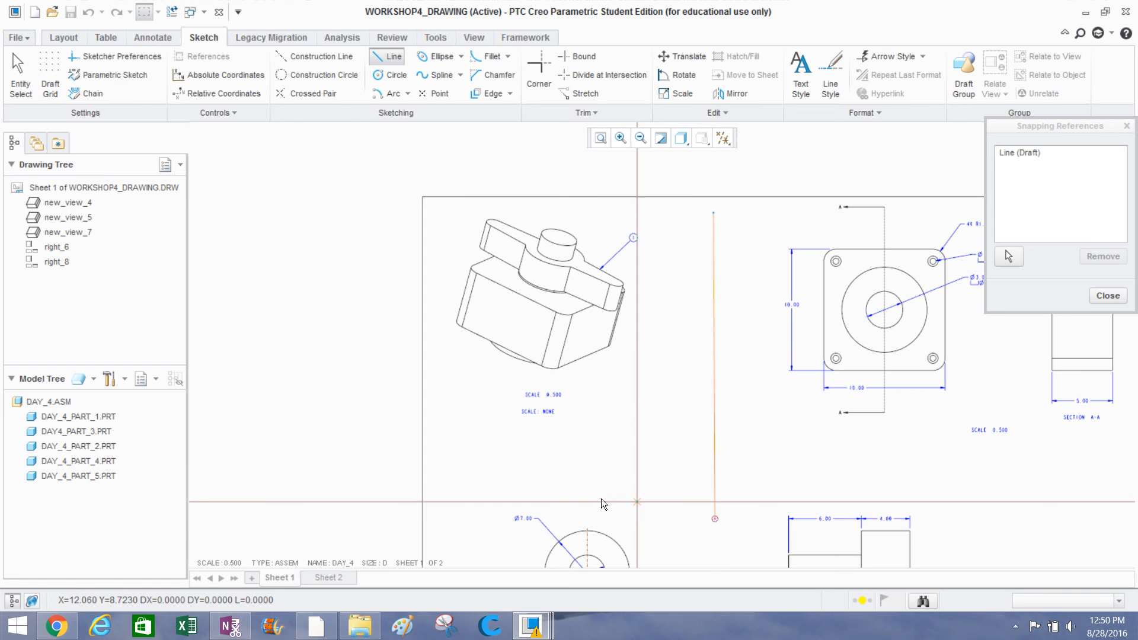
middle_click(496, 468)
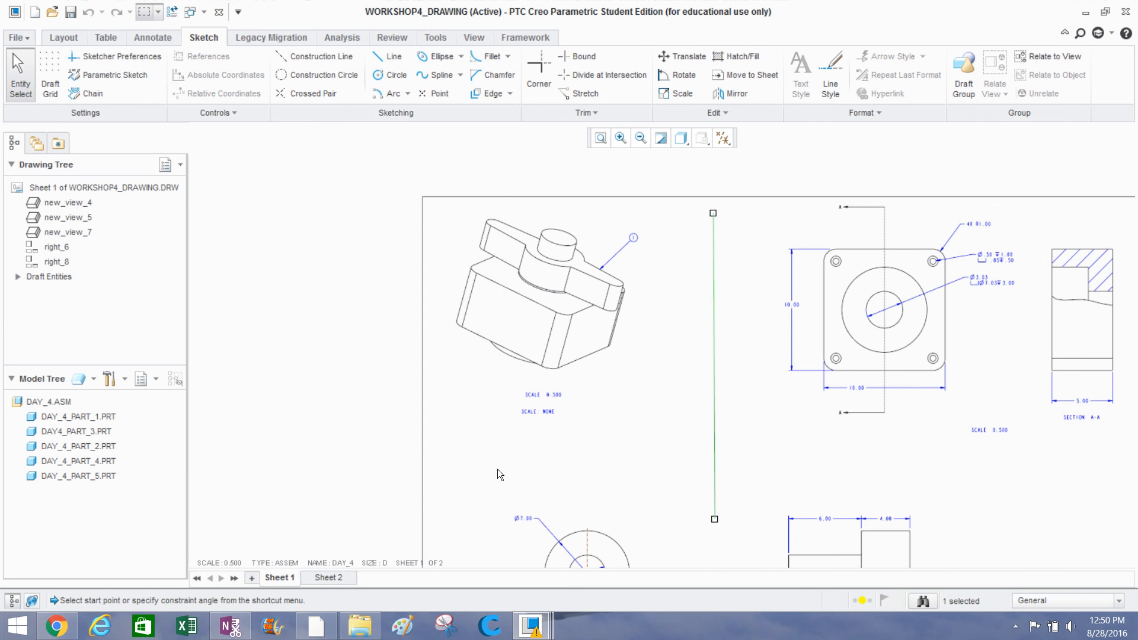
left_click(665, 489)
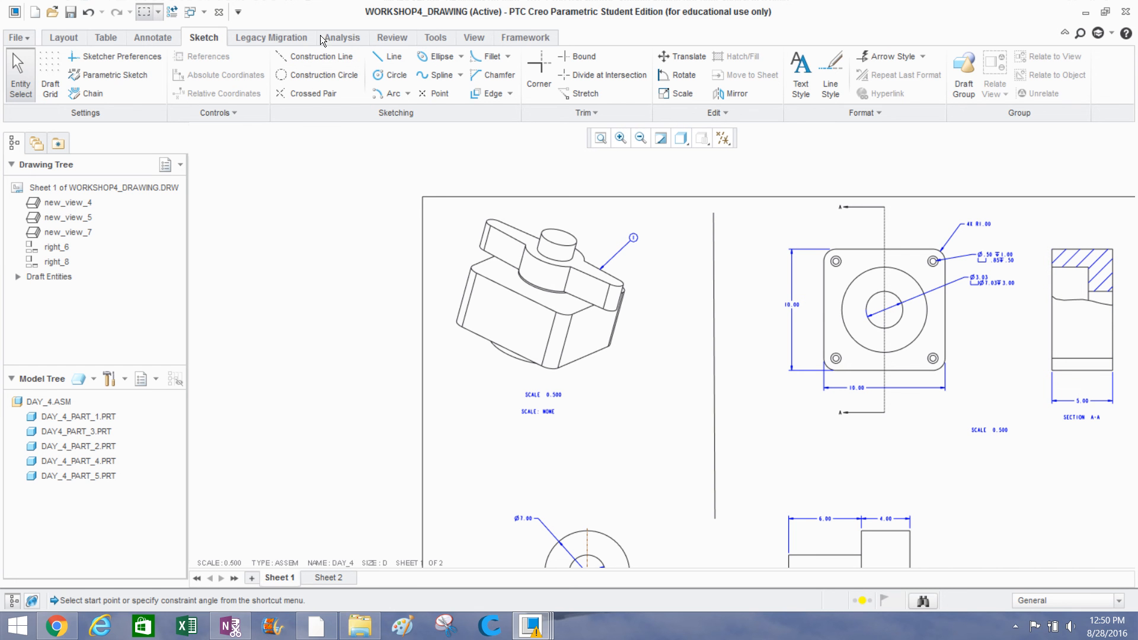
left_click(351, 36)
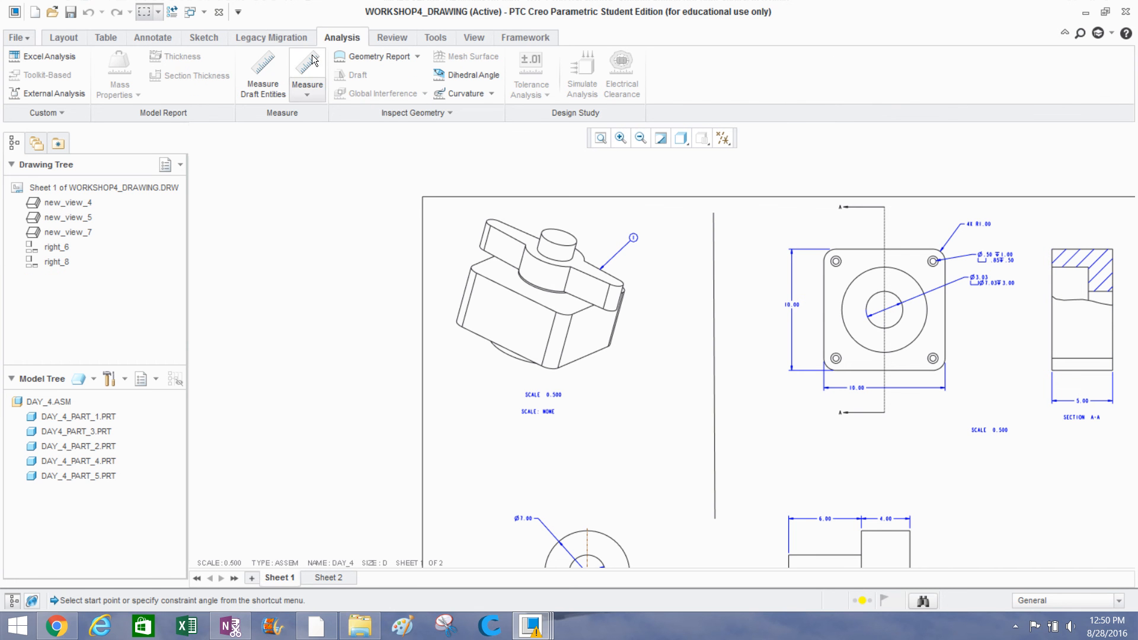
left_click(409, 38)
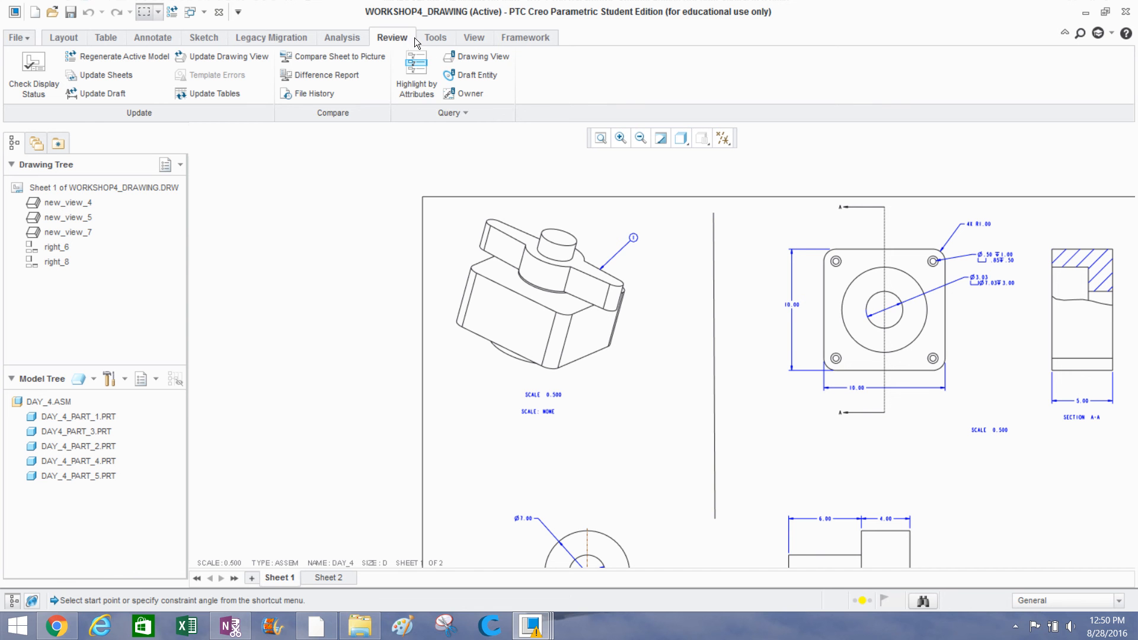
left_click(427, 39)
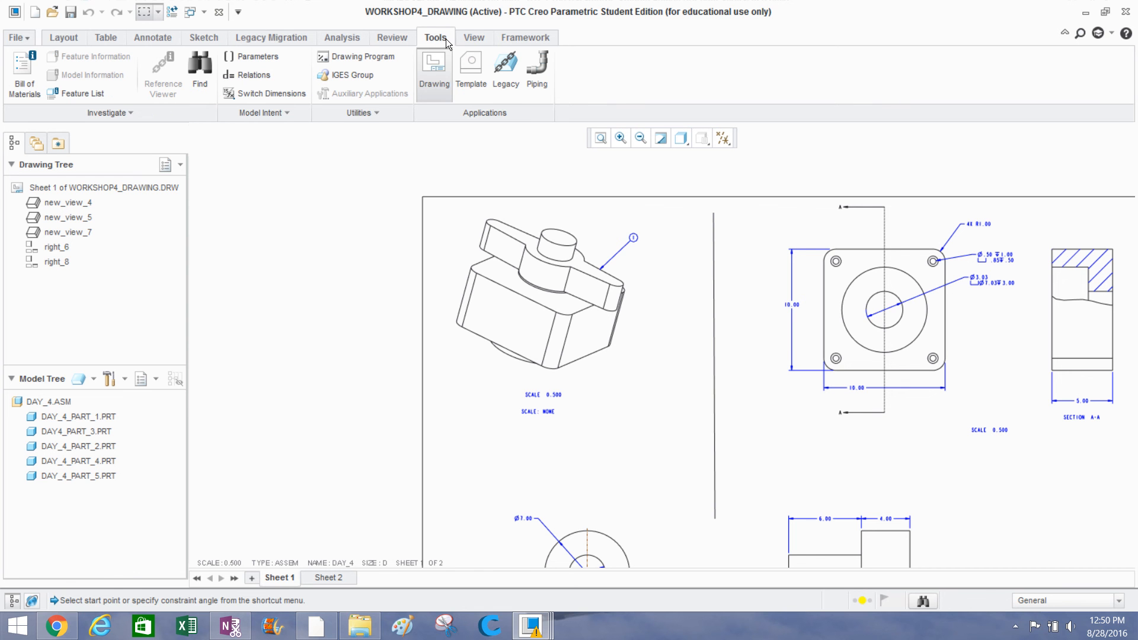
left_click(54, 43)
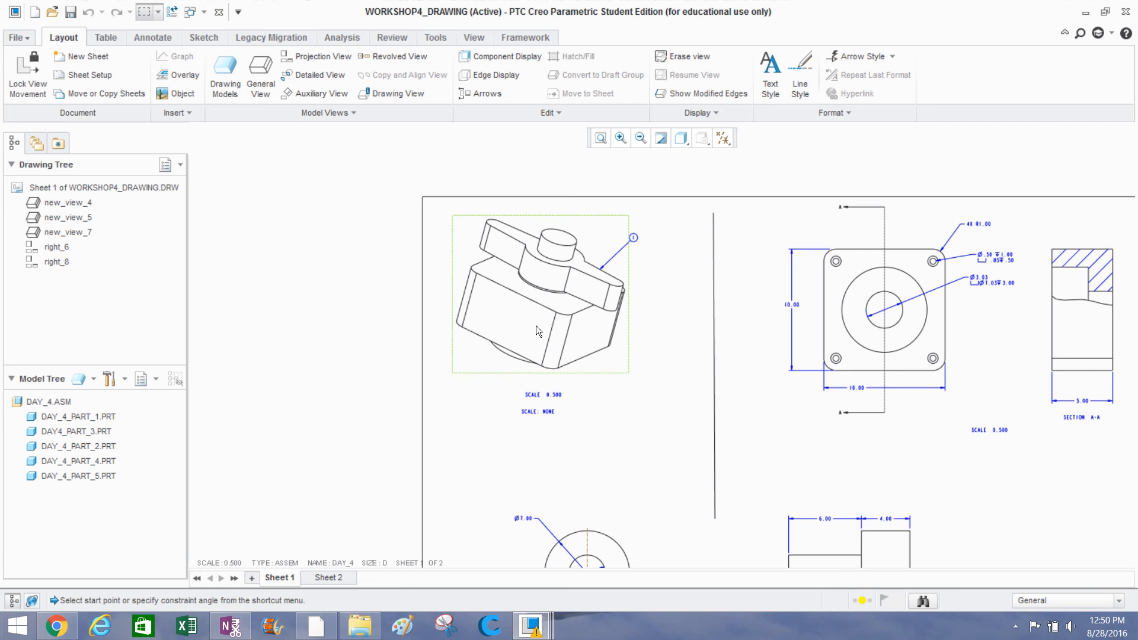
Look over the full layout of Sheet 1 and Sheet 2, ending on Sheet 1.
scroll(474, 237, "up", 1)
middle_click_drag(474, 236, 496, 169)
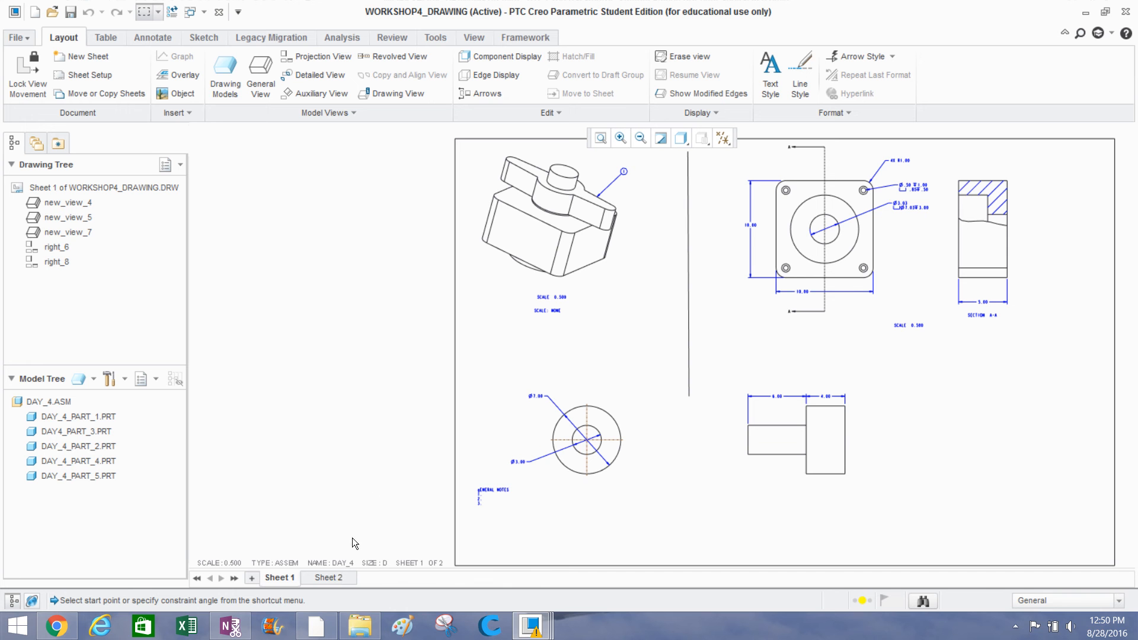
left_click(331, 577)
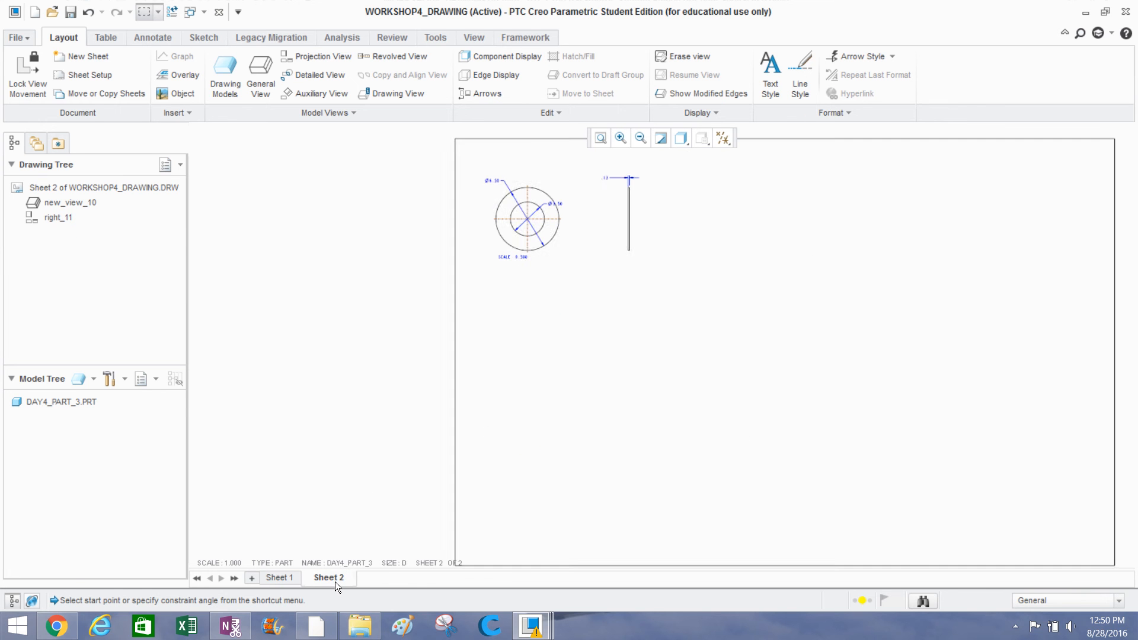
left_click(276, 578)
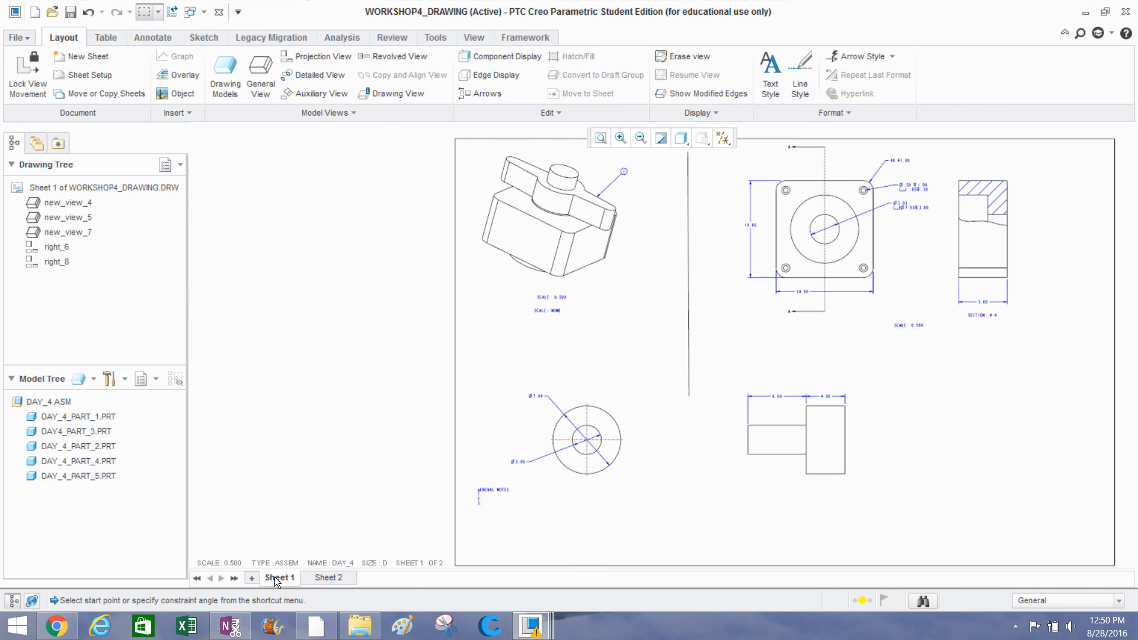
middle_click_drag(697, 428, 687, 438)
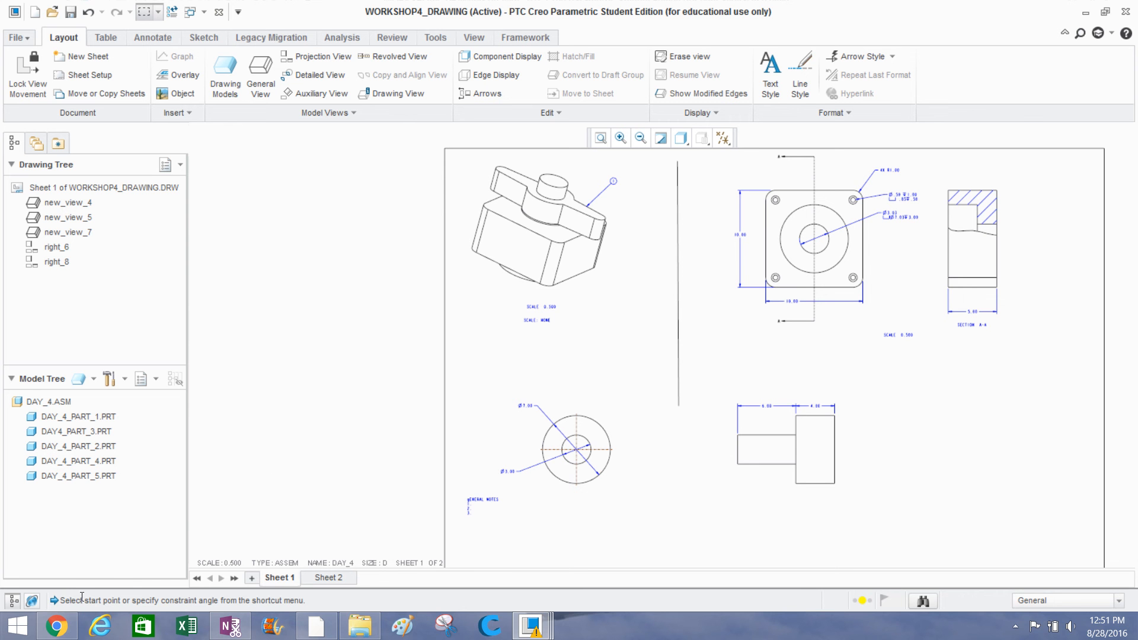
Switch to Chrome and search Google for "PROE CREO" in a new tab.
left_click(60, 629)
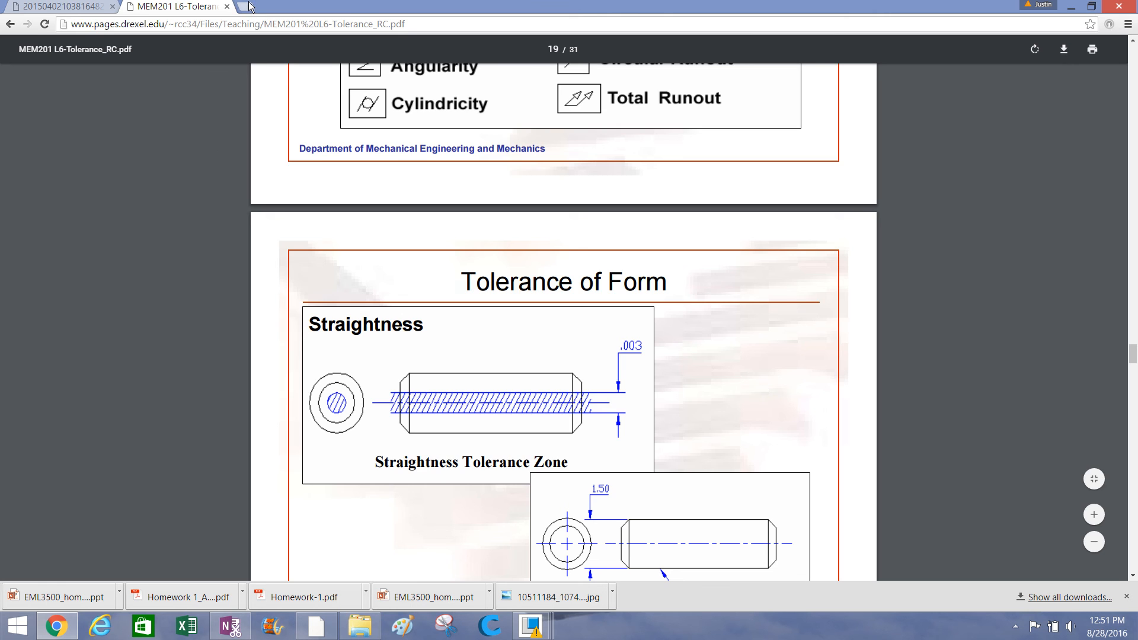
left_click(249, 6)
type("P")
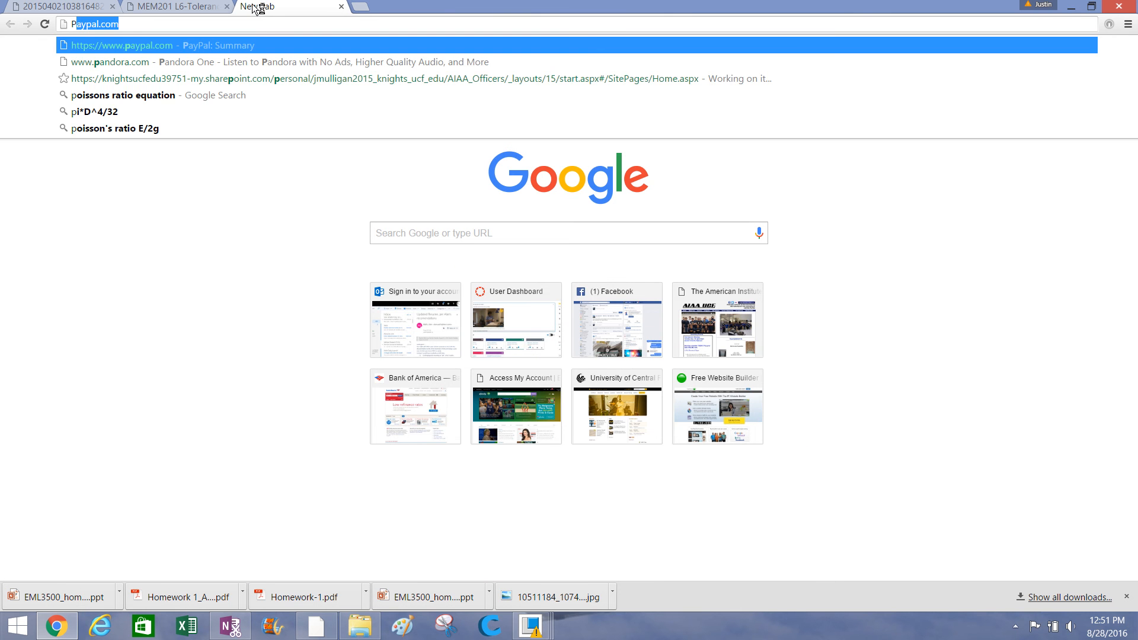
type("RO")
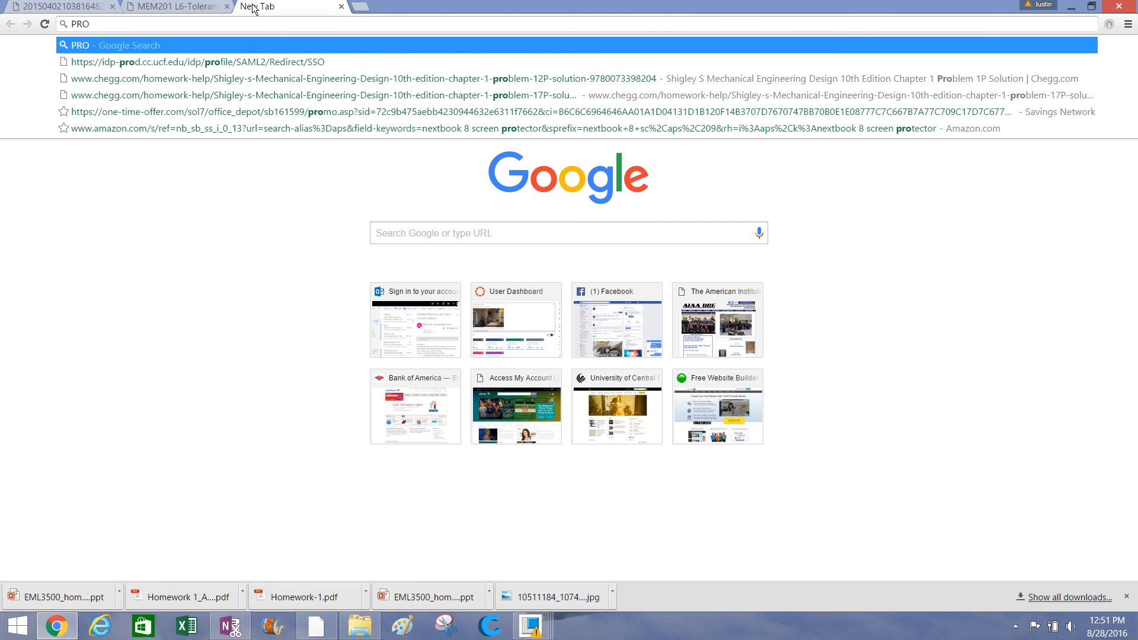
type("E CREO")
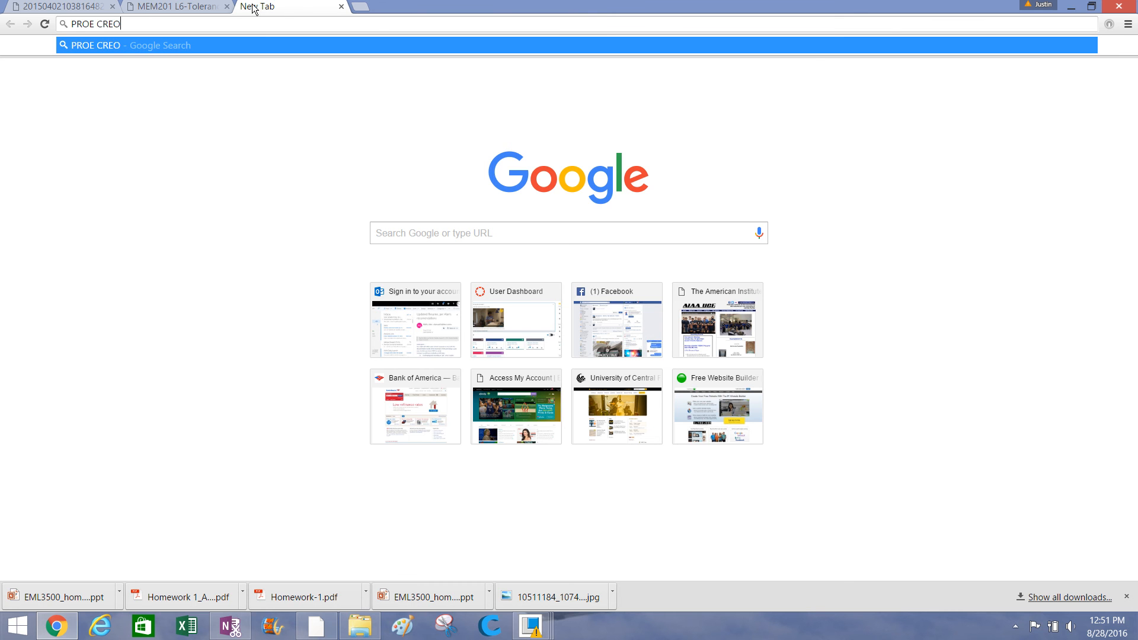
key("Return")
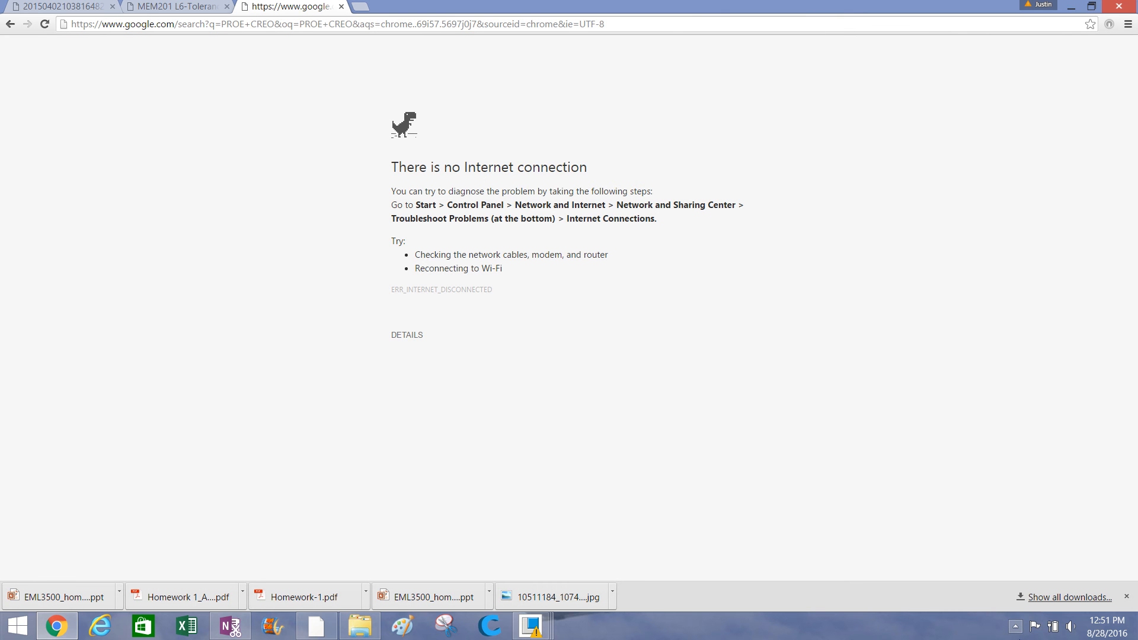
Connect the computer to the first listed Wi-Fi network and reload the "PROE CREO" search.
left_click(1016, 630)
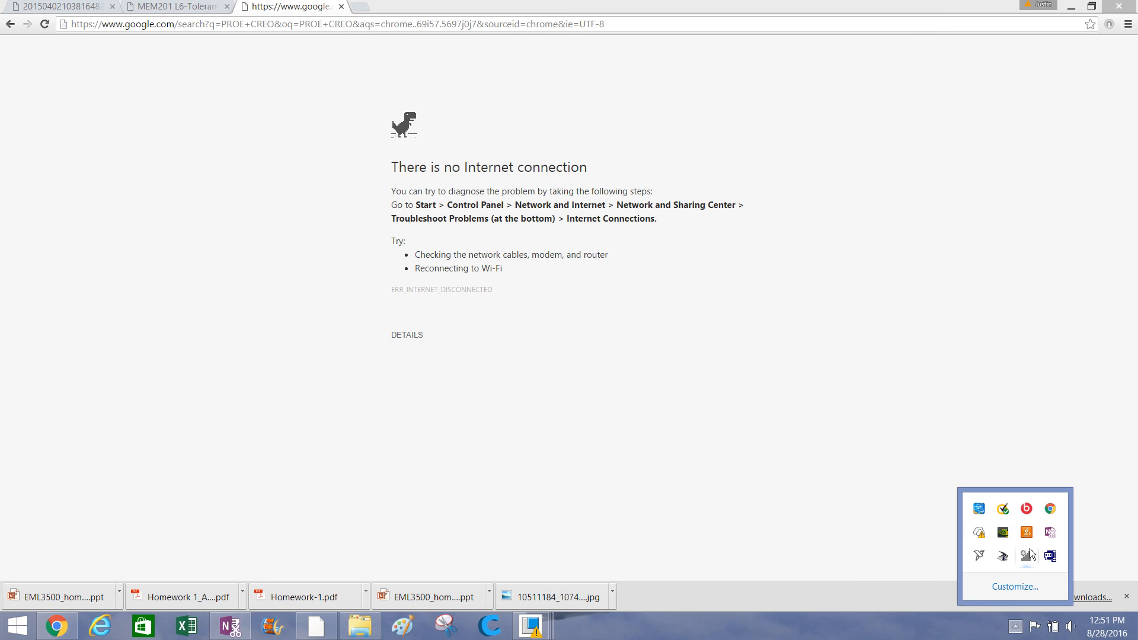
left_click(1029, 551)
left_click(1069, 202)
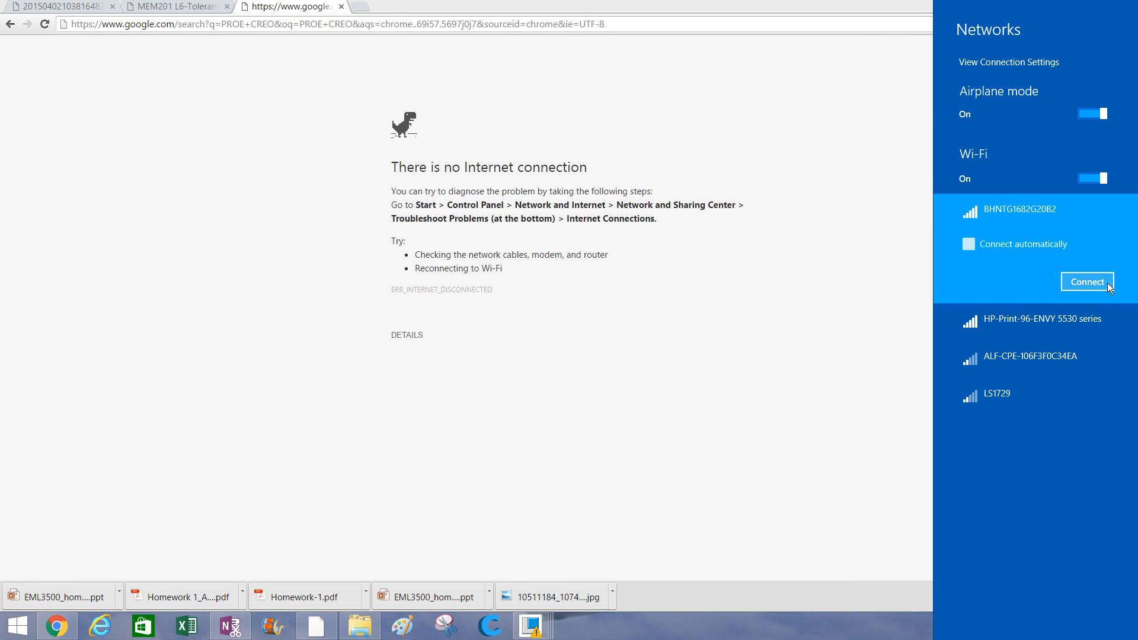
left_click(1087, 282)
left_click(889, 240)
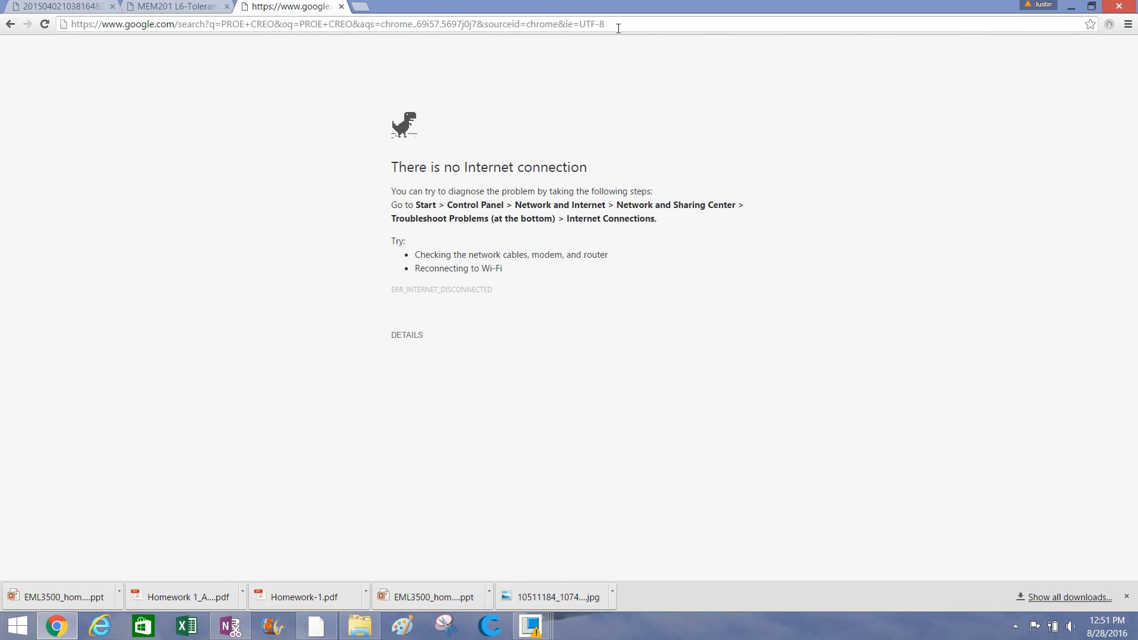
left_click(618, 27)
key("Return")
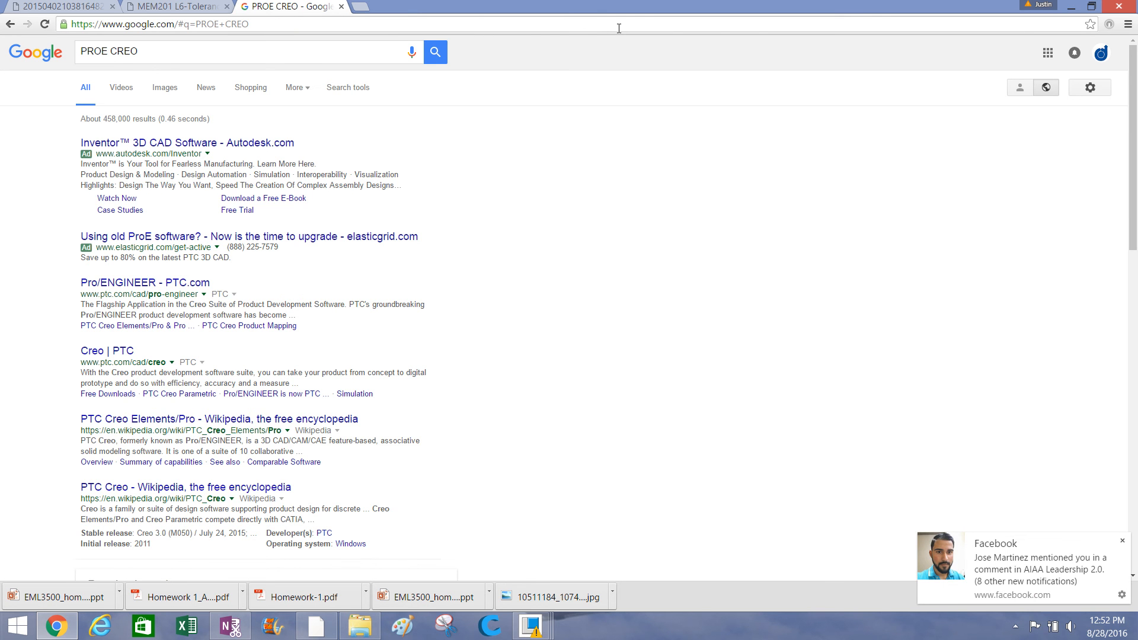
Dismiss the Facebook notification, view PTC's Creo page, and return to look through the remaining search results.
left_click(1121, 540)
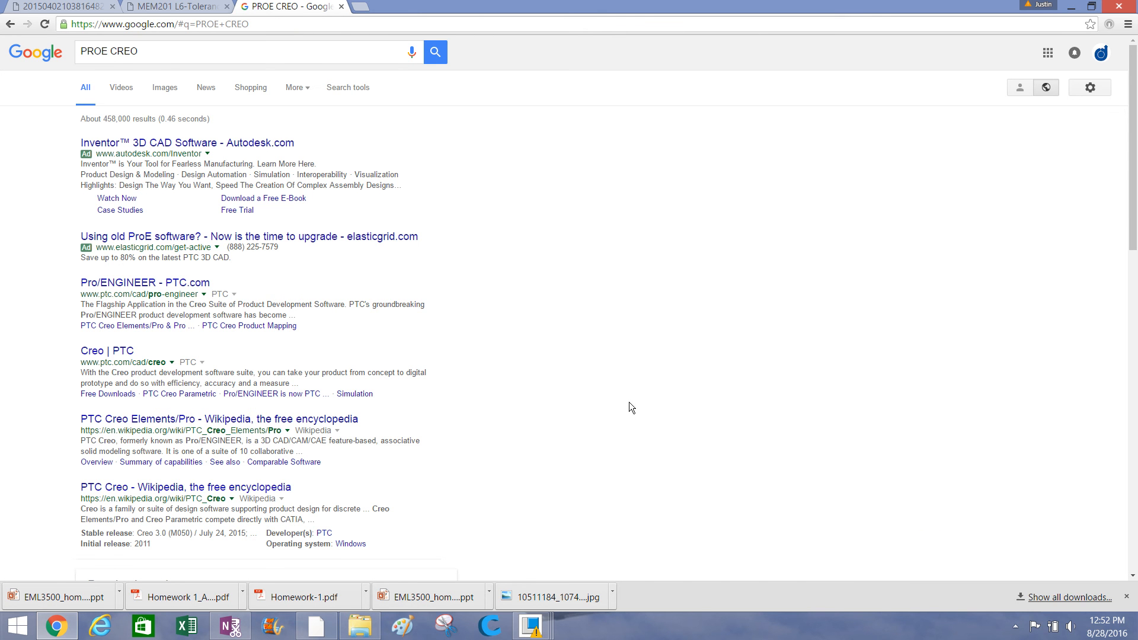
left_click(91, 356)
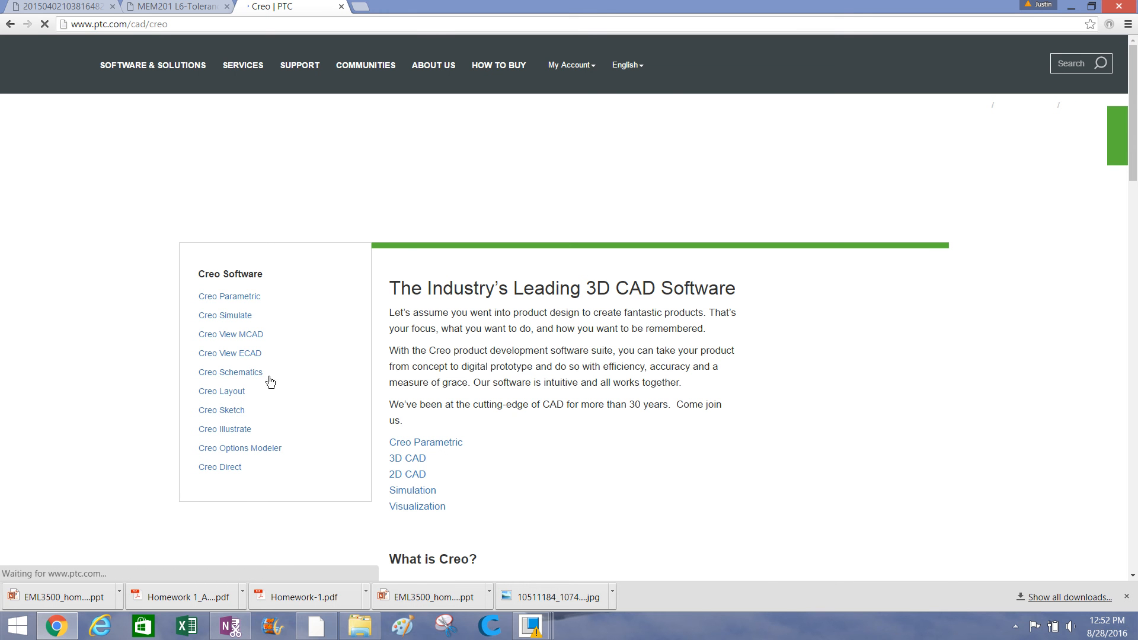
left_click(10, 25)
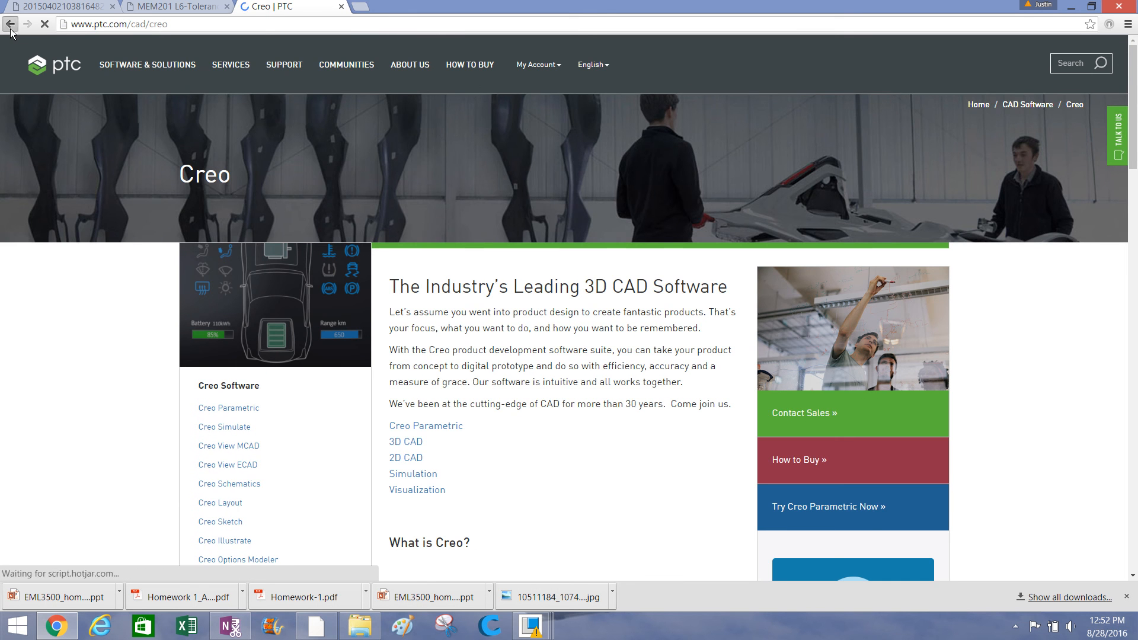
scroll(172, 451, "down", 6)
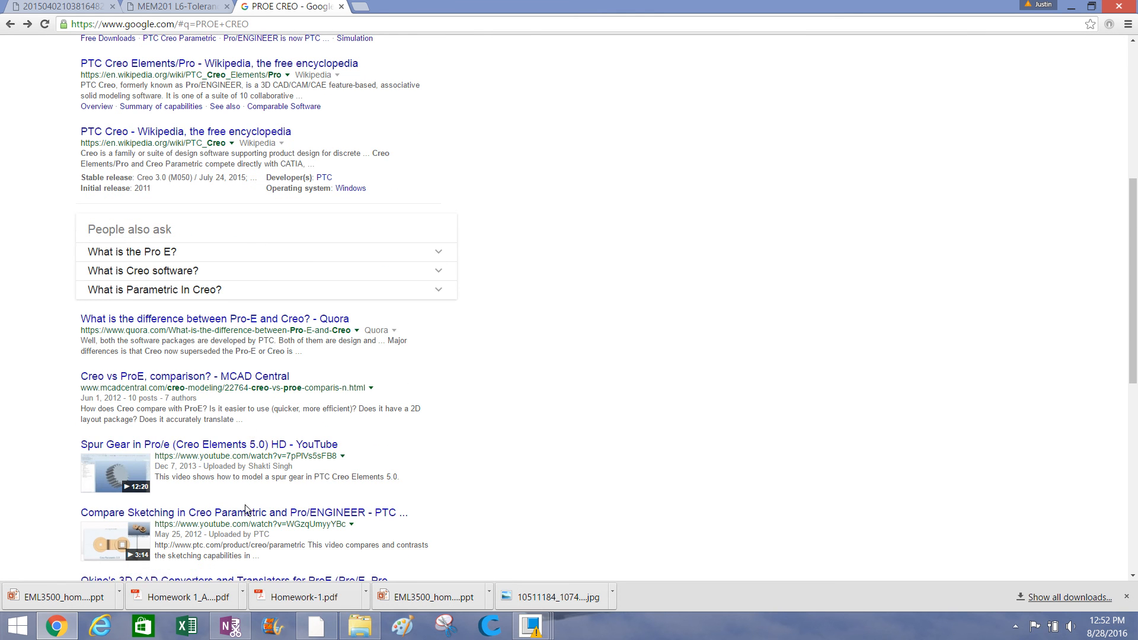
scroll(237, 492, "down", 5)
scroll(233, 478, "down", 2)
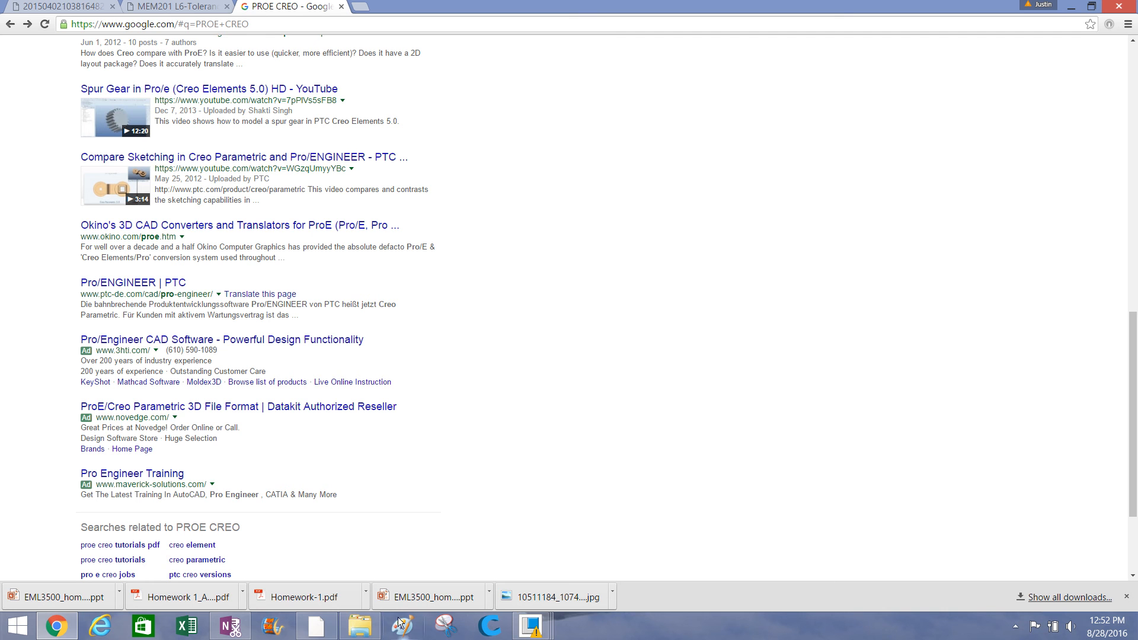
Switch to PowerPoint and start the slide show on the "PTC CREO WORKSHOP DAY 4" title slide.
left_click(315, 626)
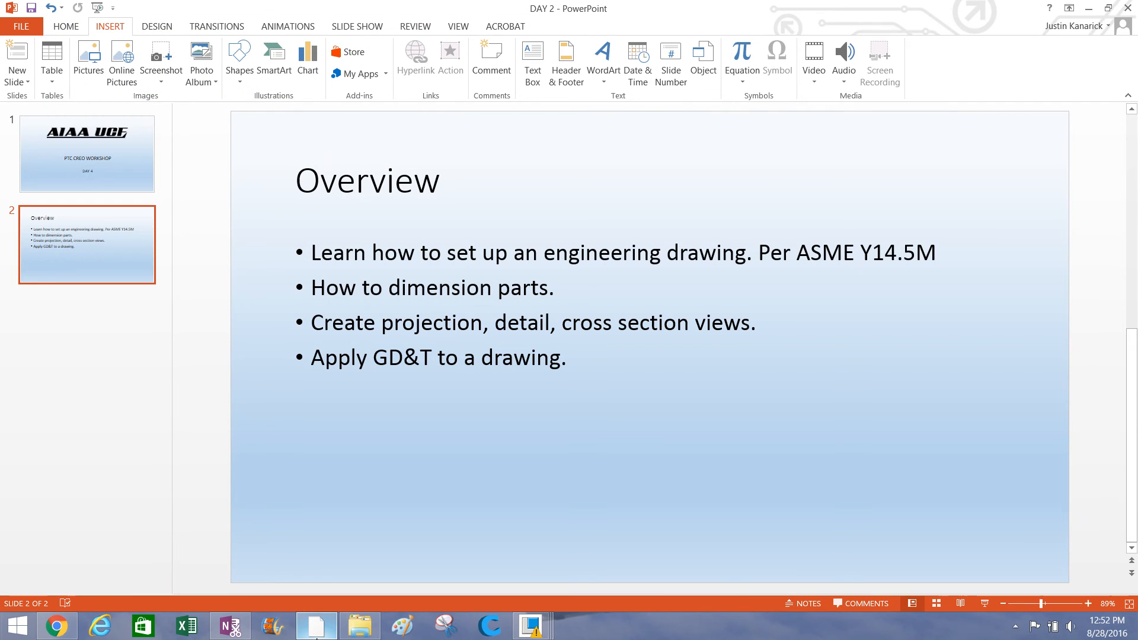
left_click(121, 176)
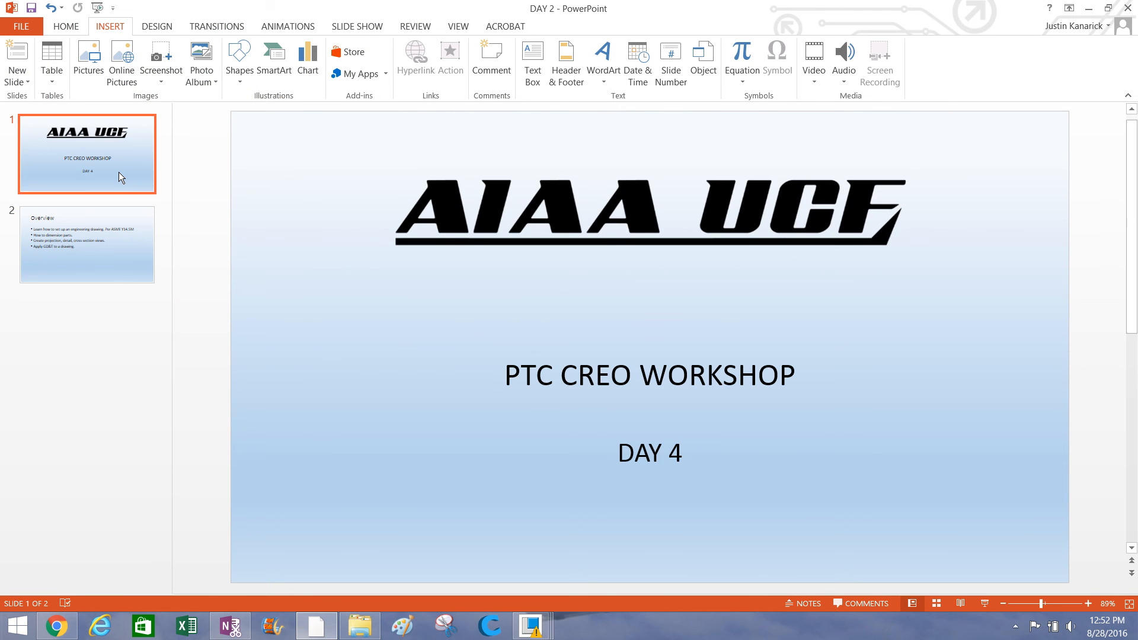
left_click(984, 603)
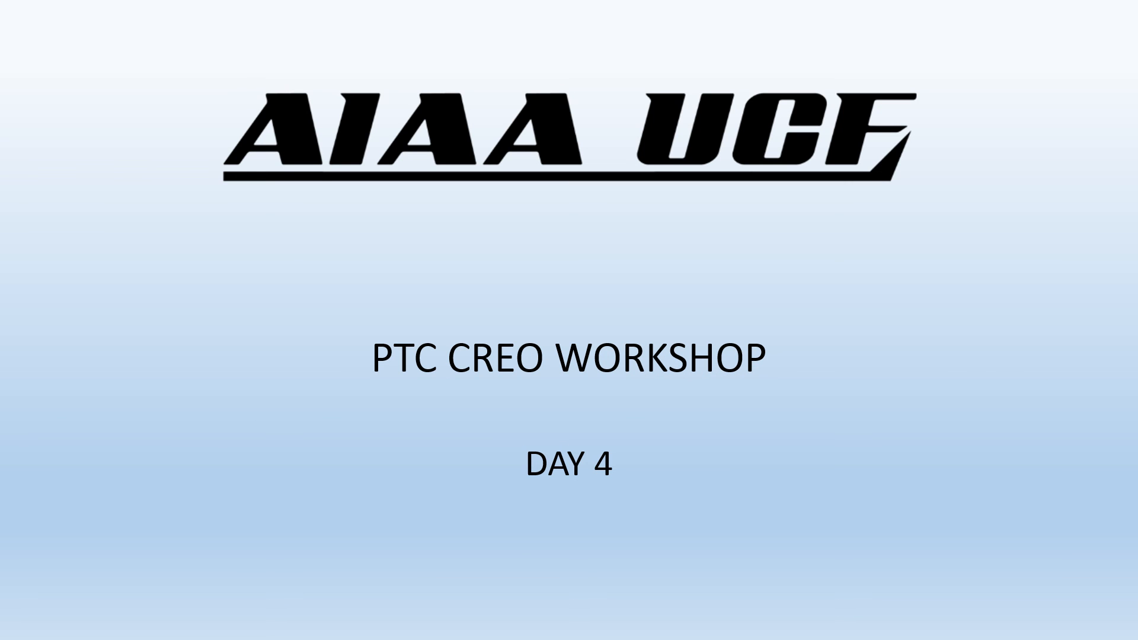